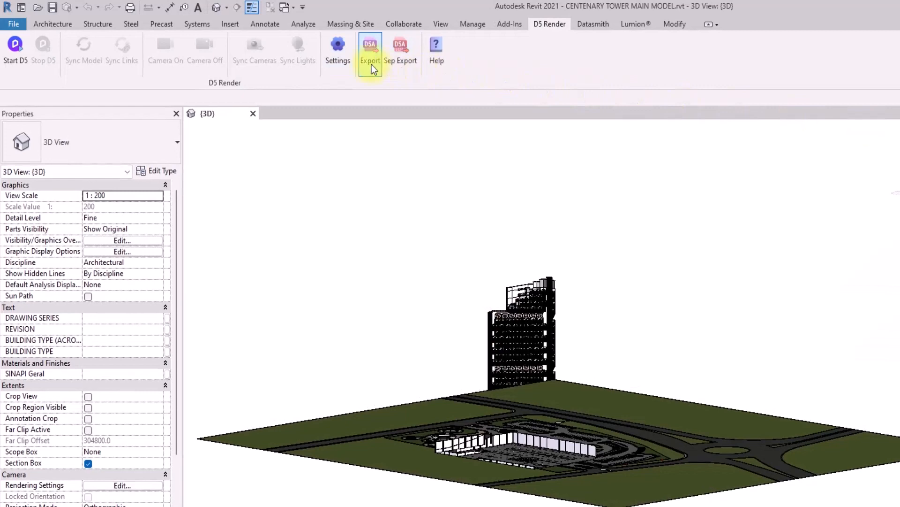
- Export the full 3D view as a D5 file named 01-CENTENARY TOWER into the project's 02-D5 > 01-EXPORTS folder
click(371, 64)
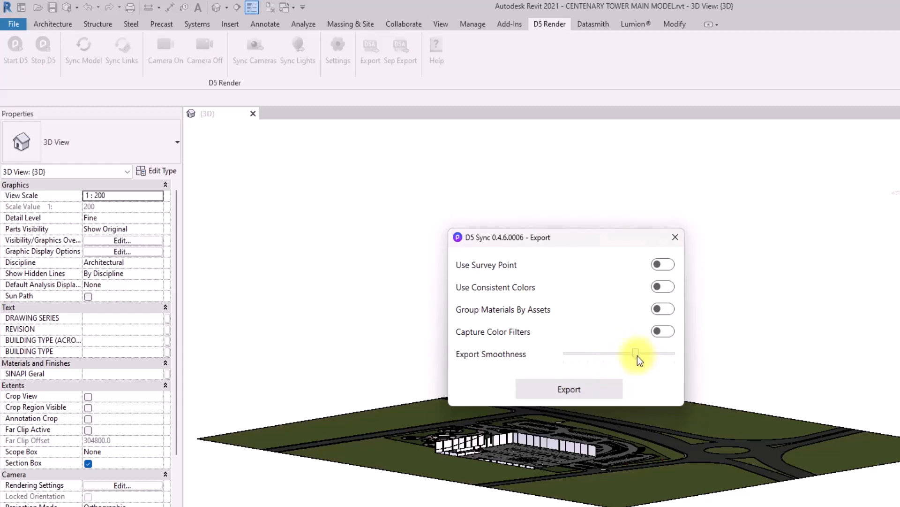
click(572, 396)
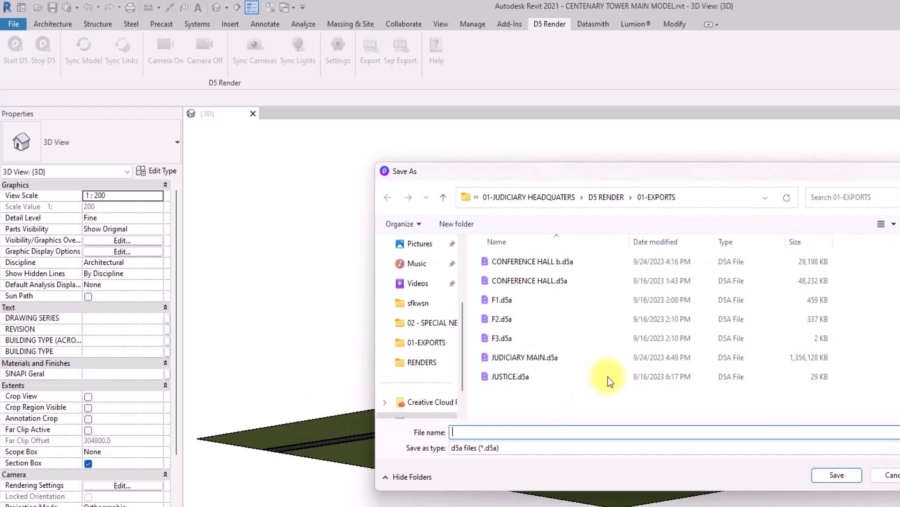
click(408, 382)
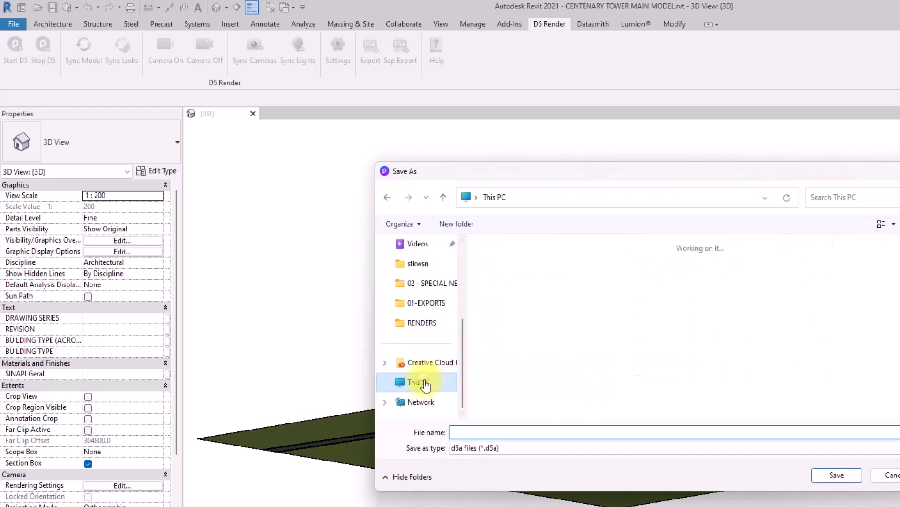
double_click(687, 279)
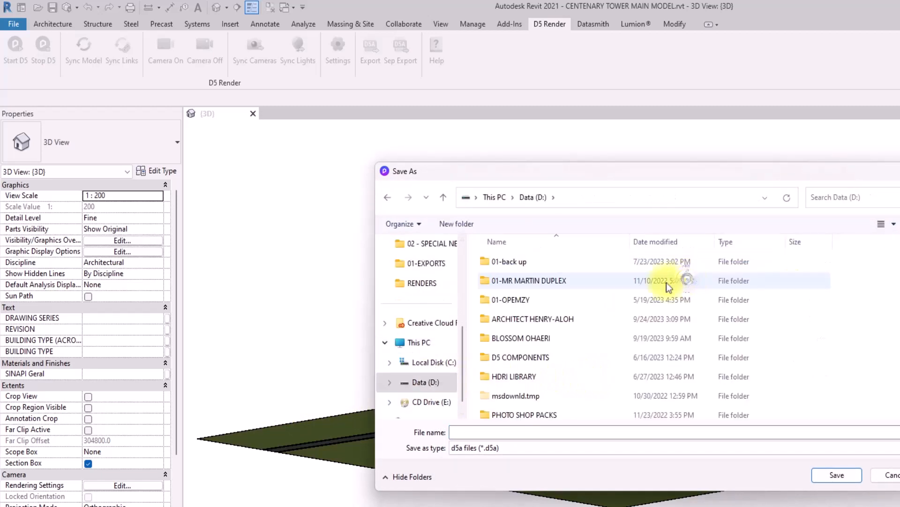
click(520, 321)
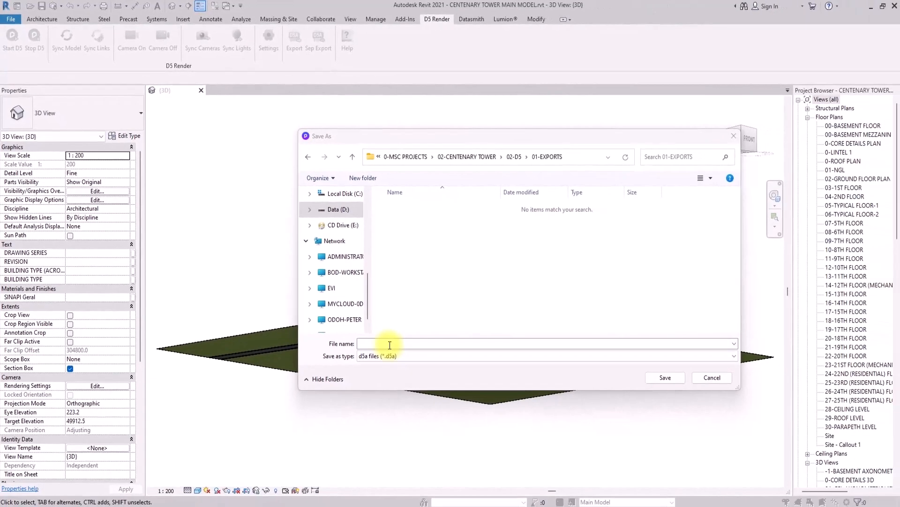
click(390, 345)
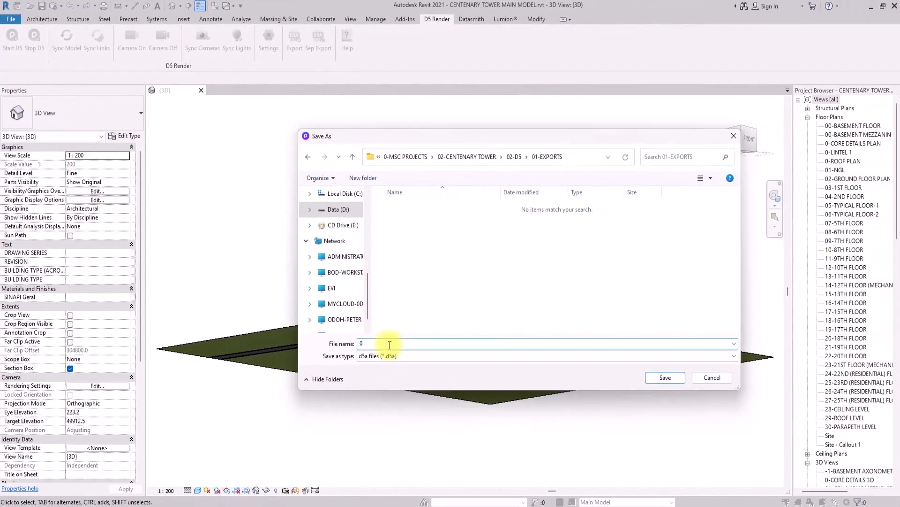
text(01-CE)
click(665, 377)
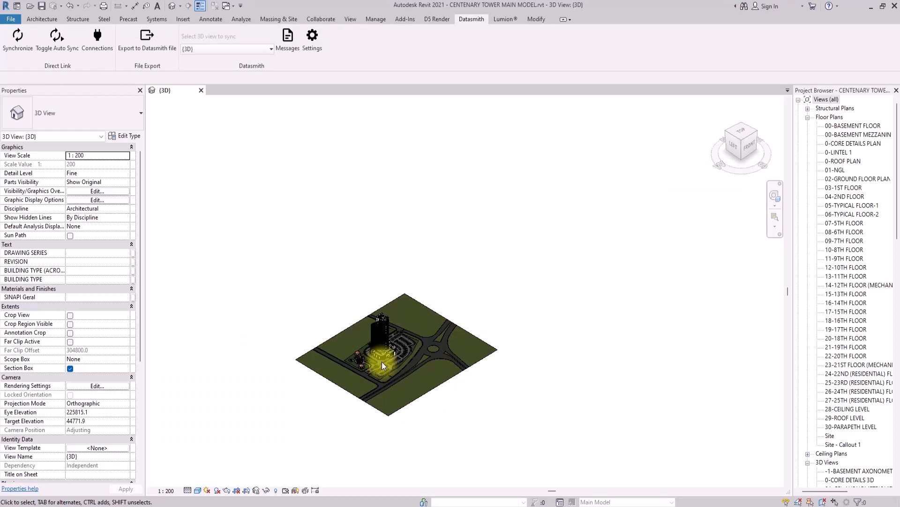
- Check the exported tower file in the 01-EXPORTS folder window, including its size, and put the window away
mouse_move(389, 505)
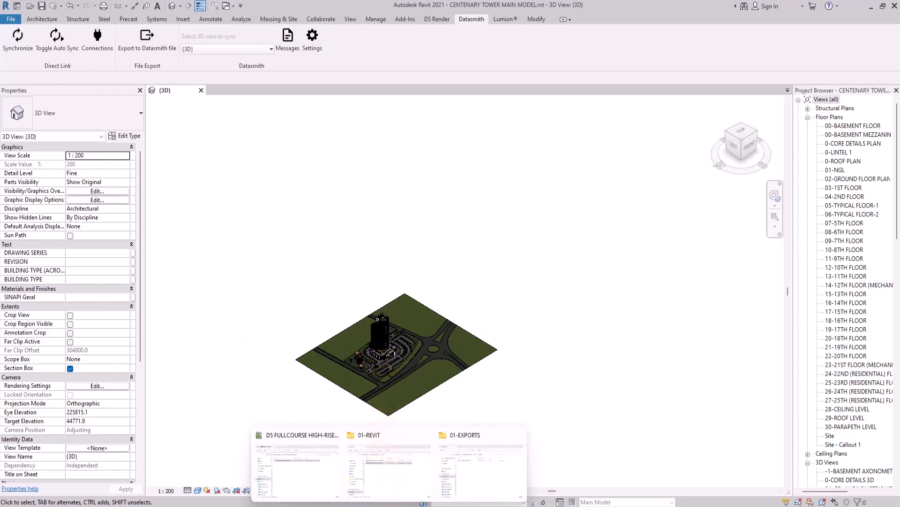
click(472, 479)
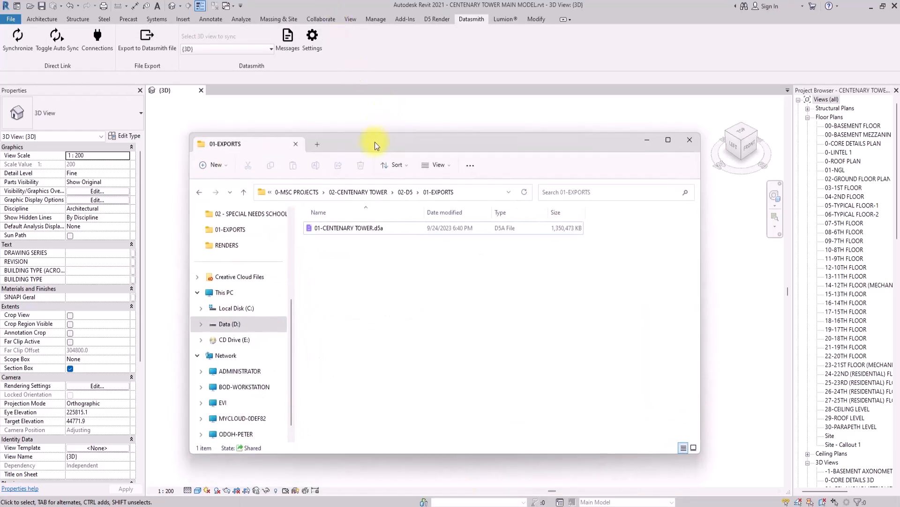
drag(375, 142, 345, 165)
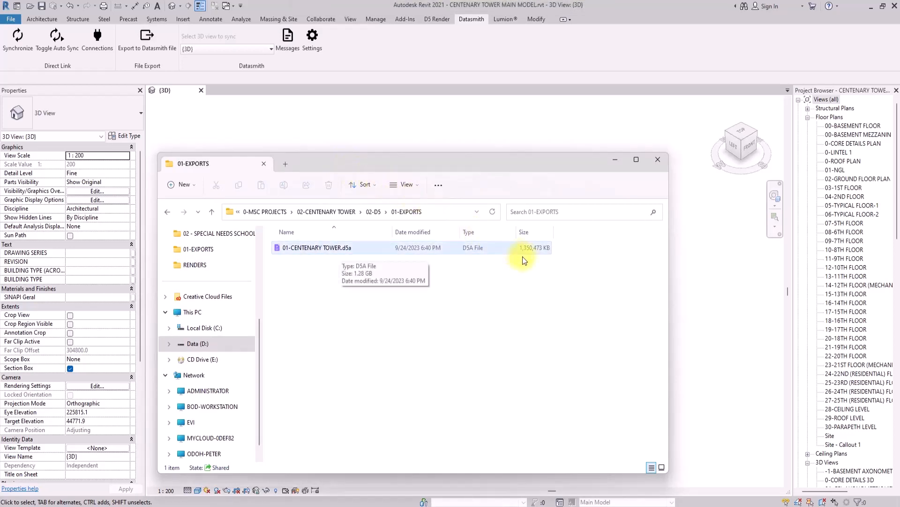
click(618, 156)
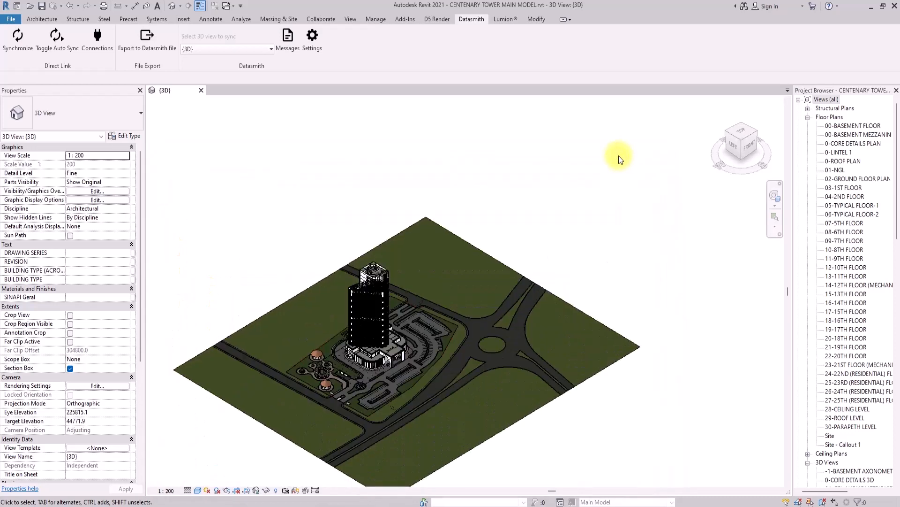
- Select the whole model in the 3D view and temporarily hide it
scroll(619, 156, down, 2)
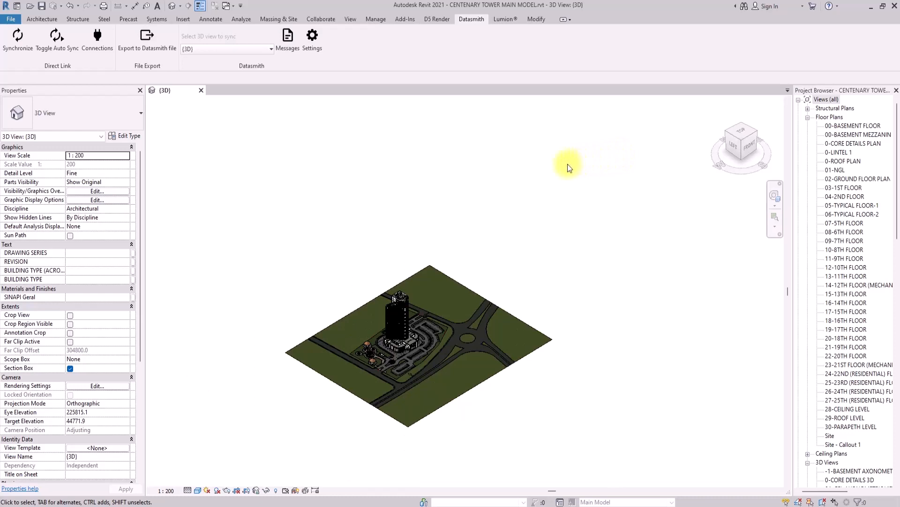
mouse_move(577, 176)
mouse_down()
mouse_move(491, 363)
mouse_move(209, 440)
mouse_move(220, 466)
mouse_up()
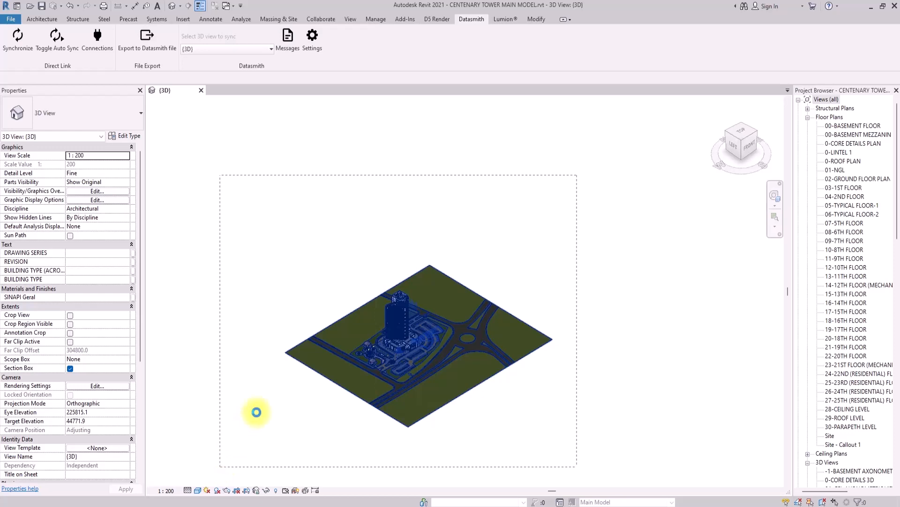
key(h)
key(h)
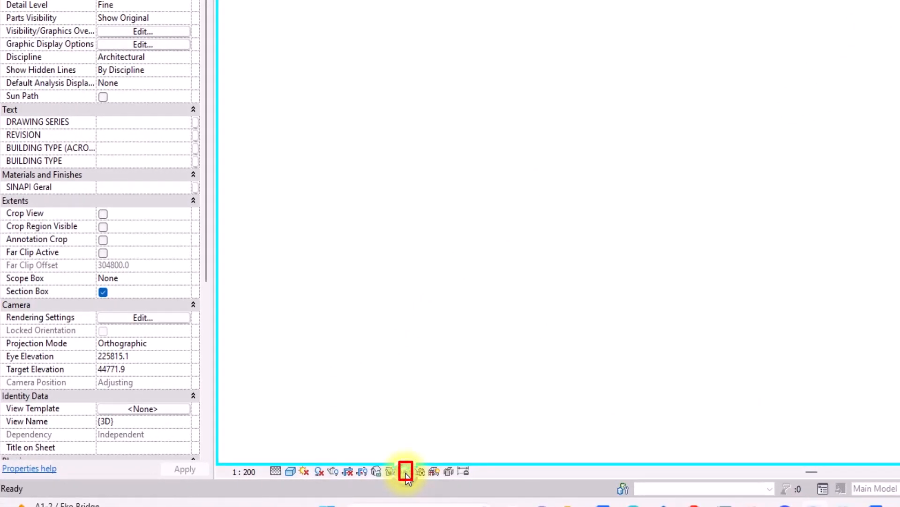
- Reveal the hidden elements, unhide the f1 prime fence and gatehouse group in the view, and leave the reveal mode
click(406, 474)
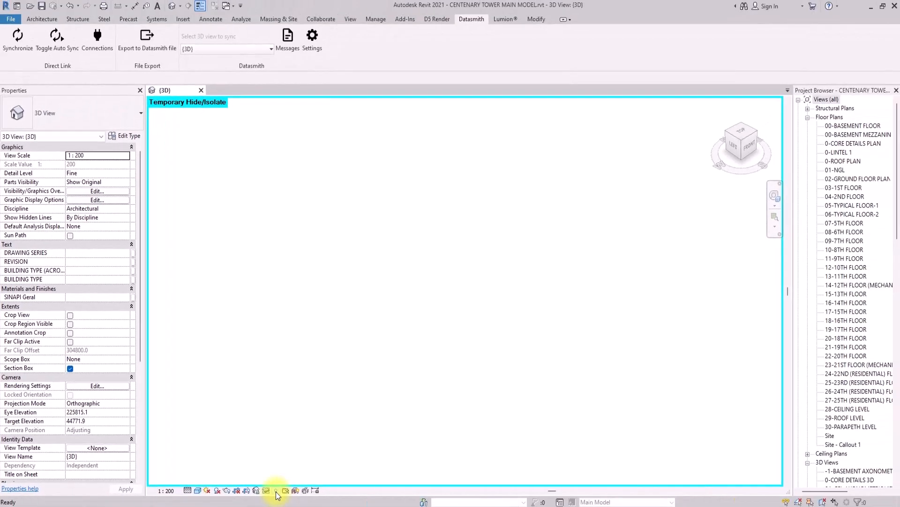
click(276, 491)
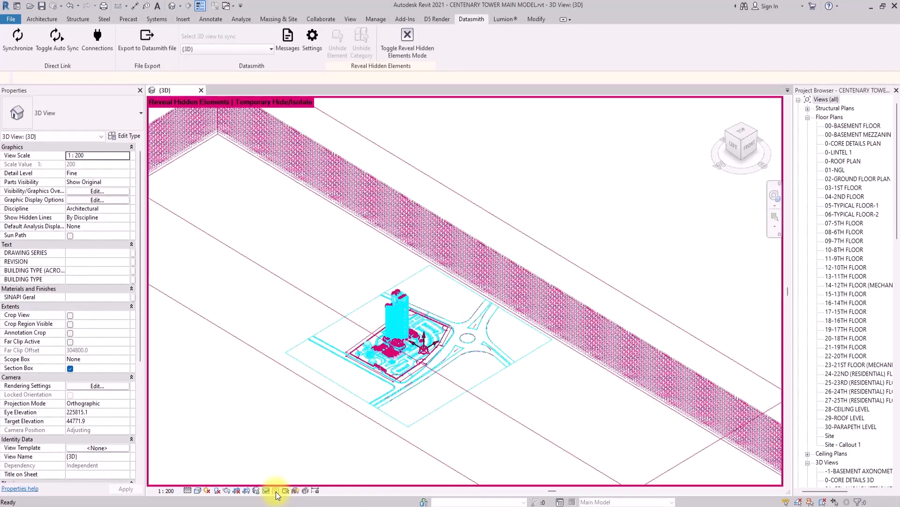
scroll(371, 382, up, 2)
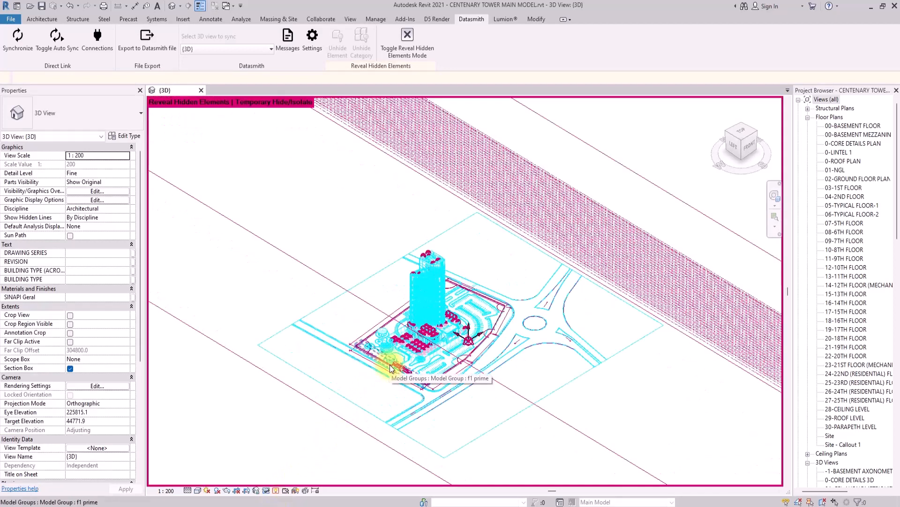
click(391, 368)
scroll(392, 367, up, 3)
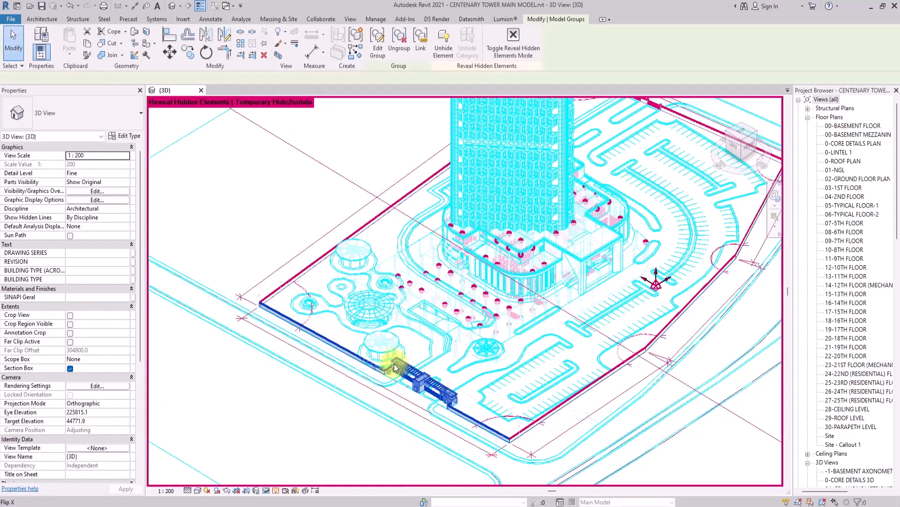
right_click(393, 366)
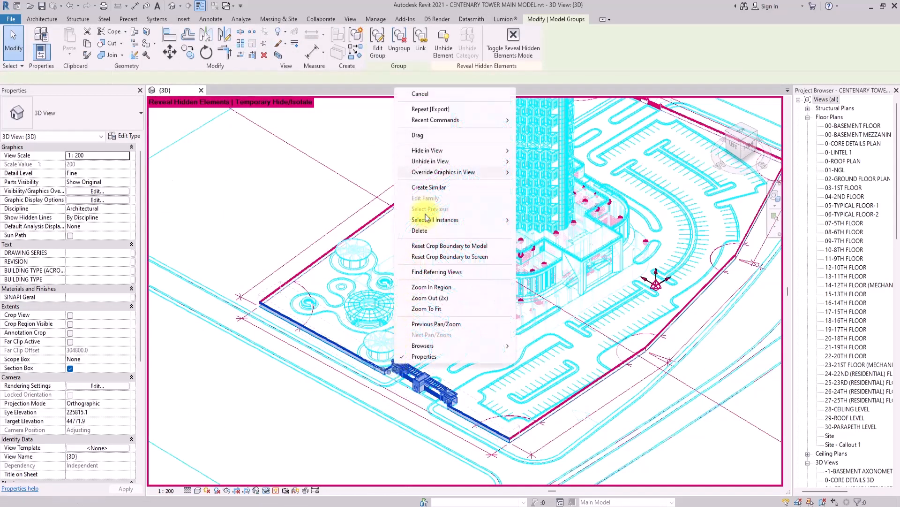
mouse_move(436, 165)
click(540, 161)
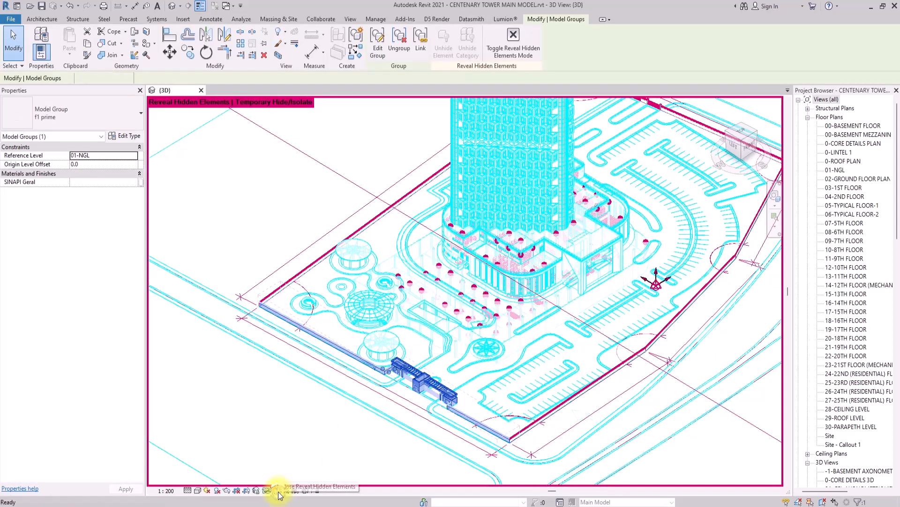
click(276, 490)
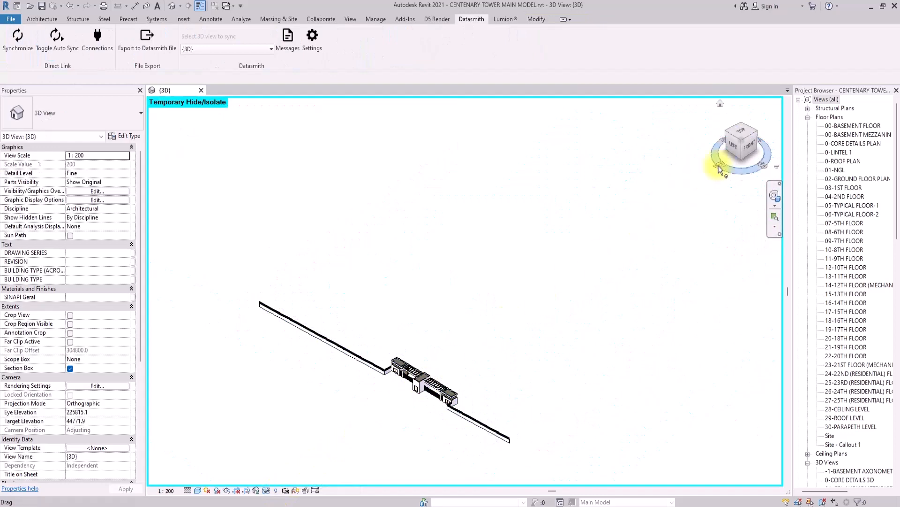
- Examine the isolated f1 prime fence and gatehouse from below and above
drag(713, 165, 756, 113)
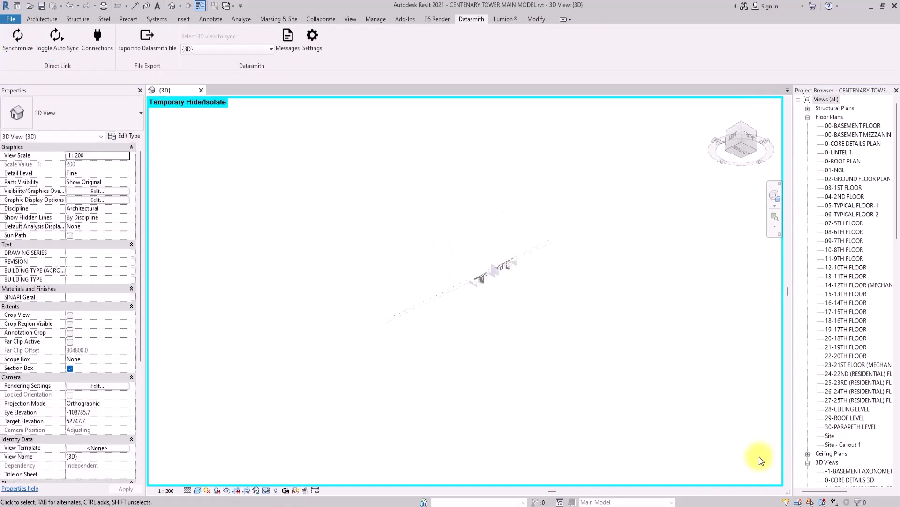
click(351, 19)
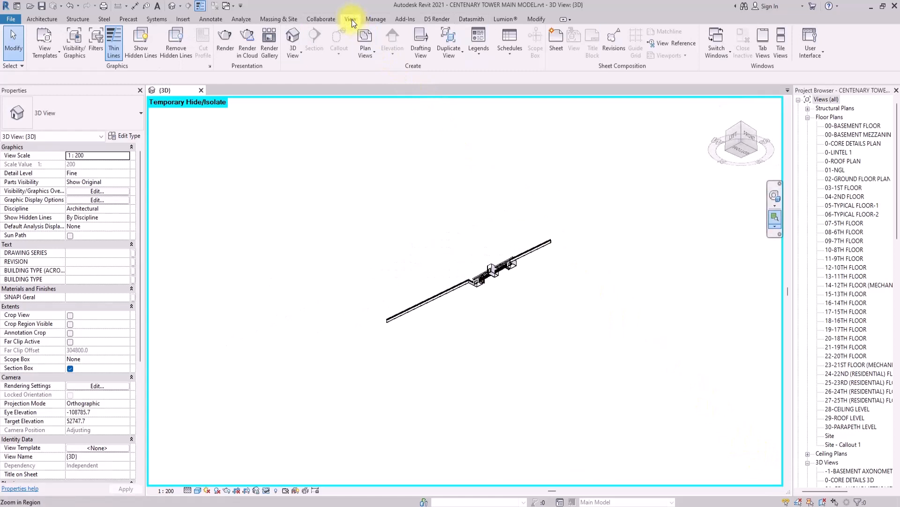
click(772, 197)
scroll(469, 277, up, 5)
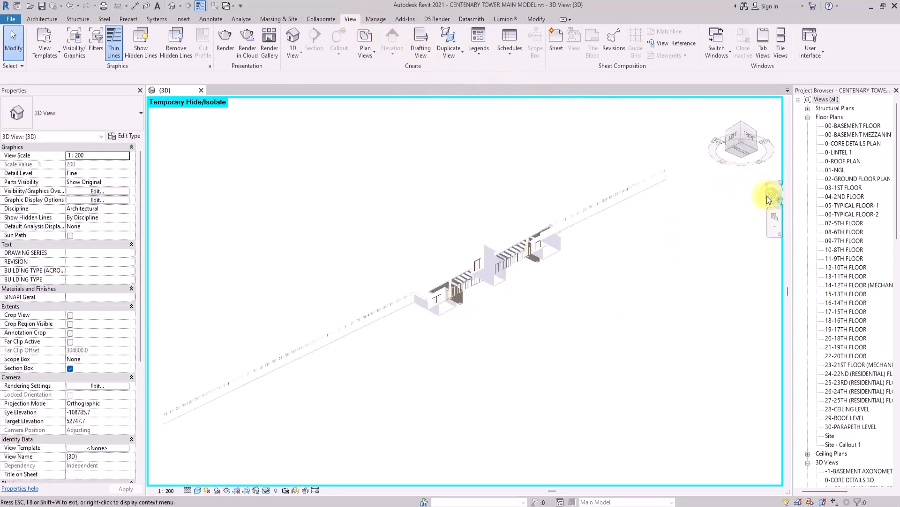
drag(466, 275, 498, 272)
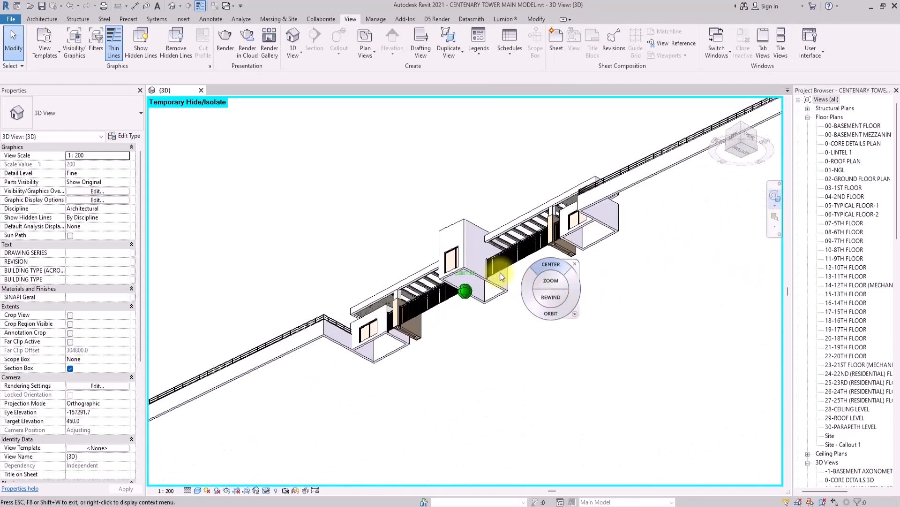
click(575, 264)
click(739, 139)
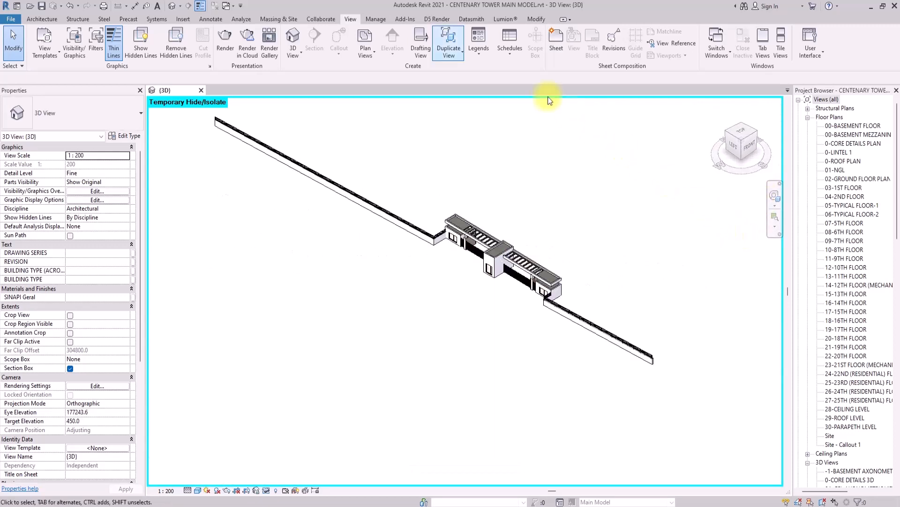
- Export the isolated f1 prime fence and gatehouse as a separate D5 file into the 01-EXPORTS folder
click(440, 19)
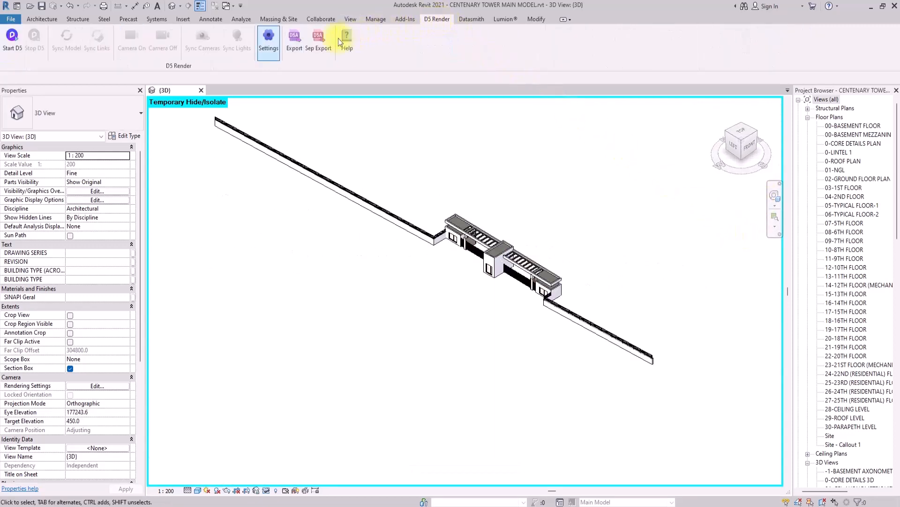
click(294, 46)
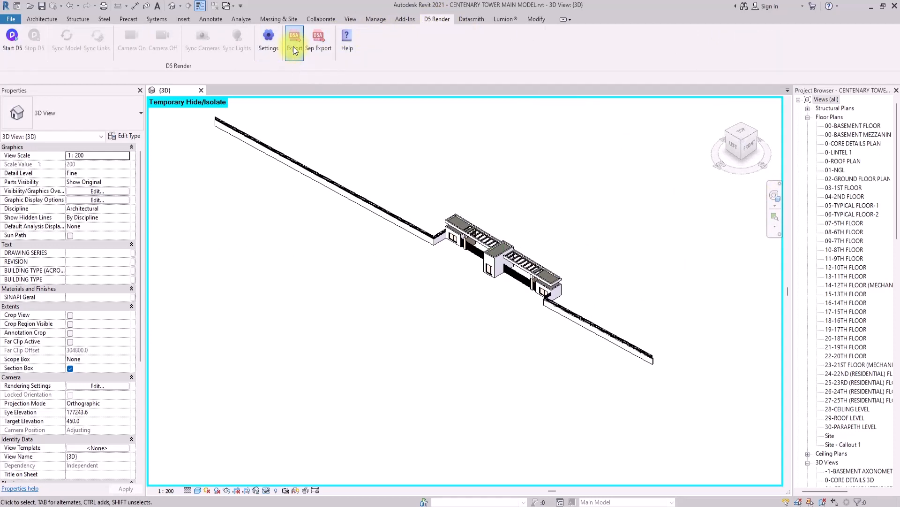
click(450, 305)
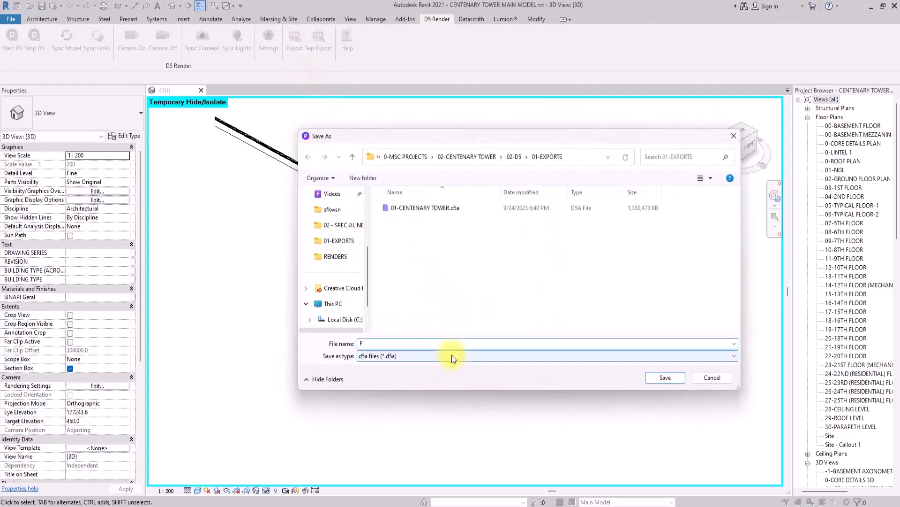
click(664, 377)
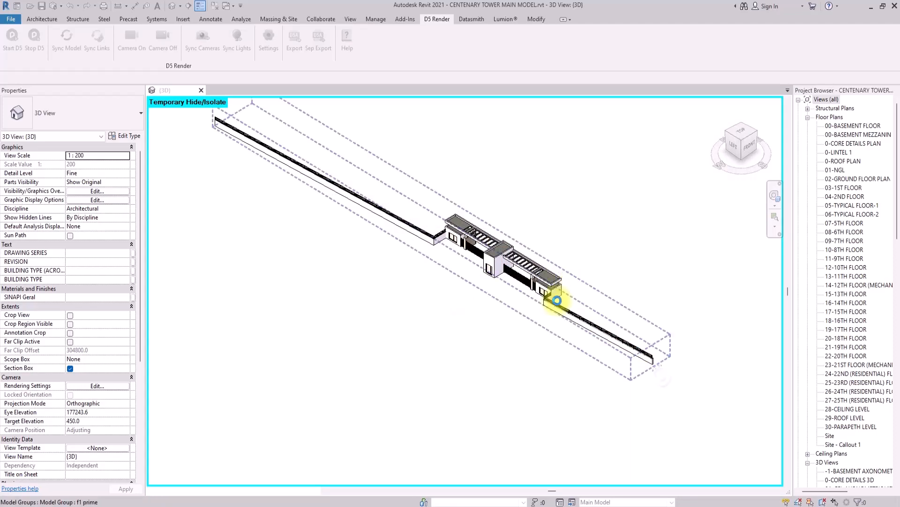
- Temporarily hide the f1 prime fence and gatehouse group in the 3D view
click(466, 244)
scroll(466, 244, down, 2)
key(h)
key(h)
- Reveal the hidden elements, unhide the f2 prime boundary fence group, and leave the reveal mode
click(275, 490)
click(476, 329)
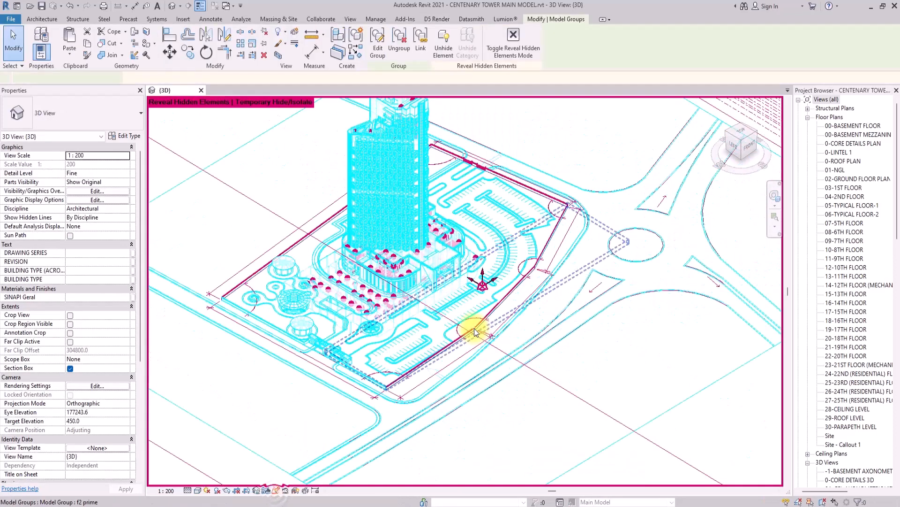
key(h)
key(i)
click(276, 490)
- Export the isolated f2 prime boundary fence as its own D5 file with the default export options
shift+middle_drag(474, 422, 504, 362)
scroll(504, 362, up, 4)
key(shift+w)
click(504, 362)
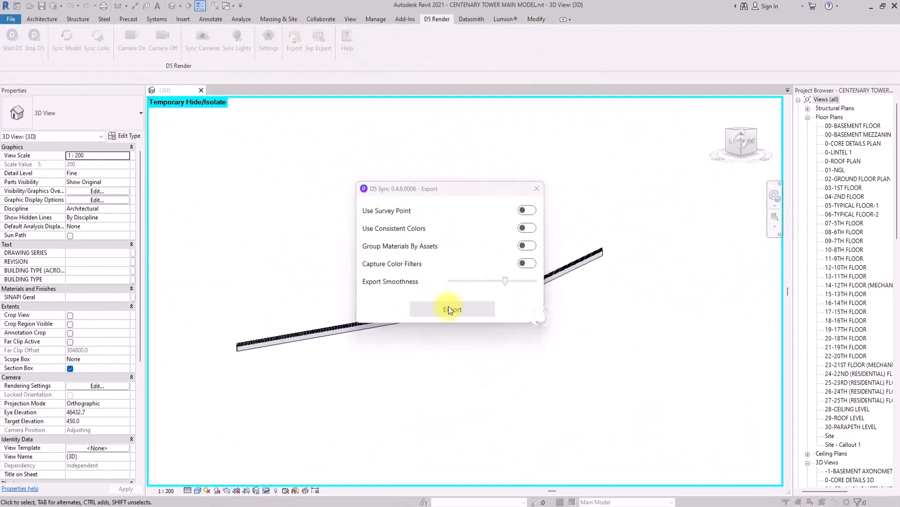
click(450, 308)
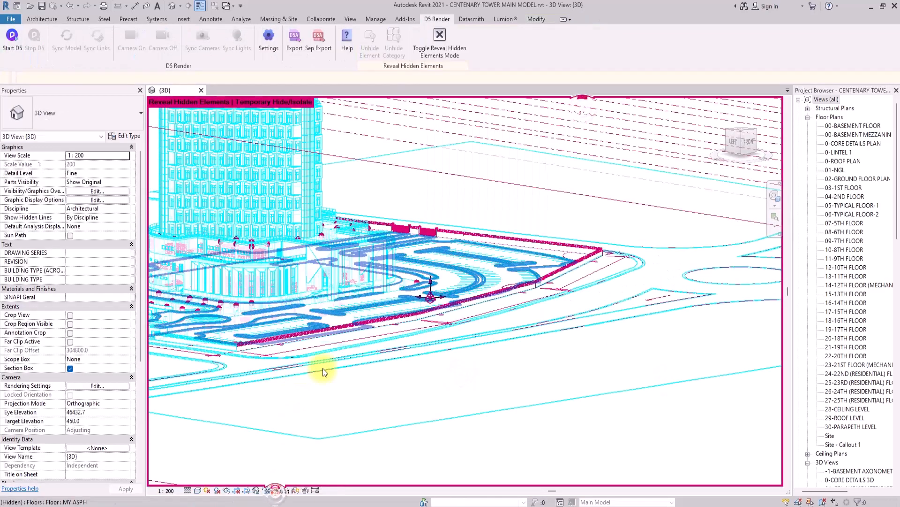
- Unhide the next boundary fence group with gates in the view and export it as its own D5 file
click(518, 306)
right_click(517, 306)
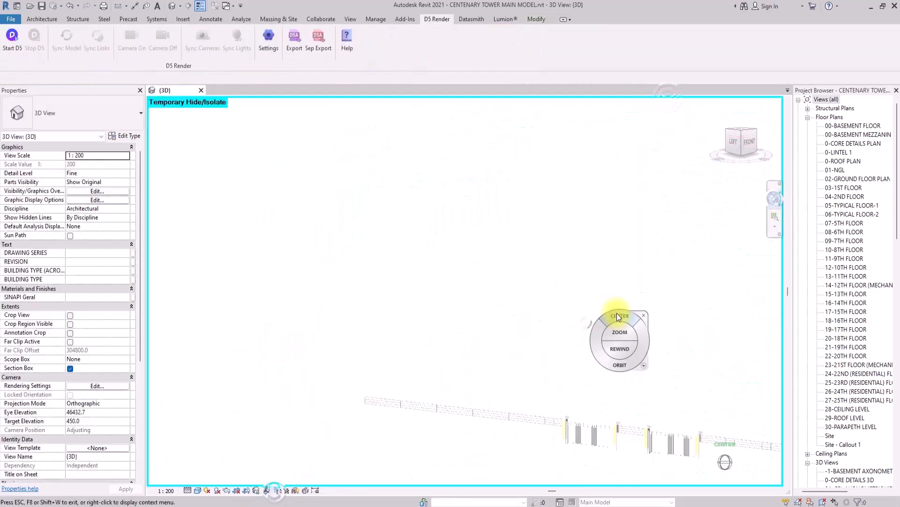
click(302, 41)
click(673, 377)
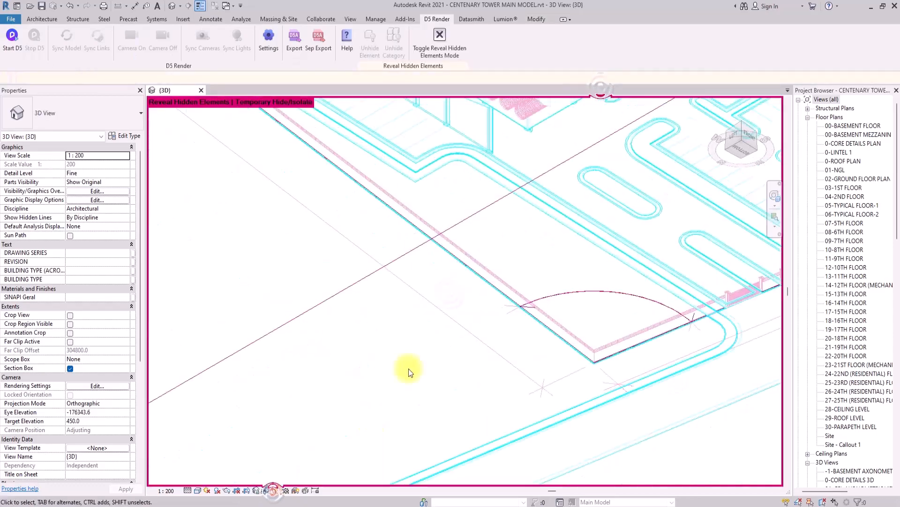
- Unhide the f4 prime boundary fence group and export it as its own D5 file with the default export options
click(556, 231)
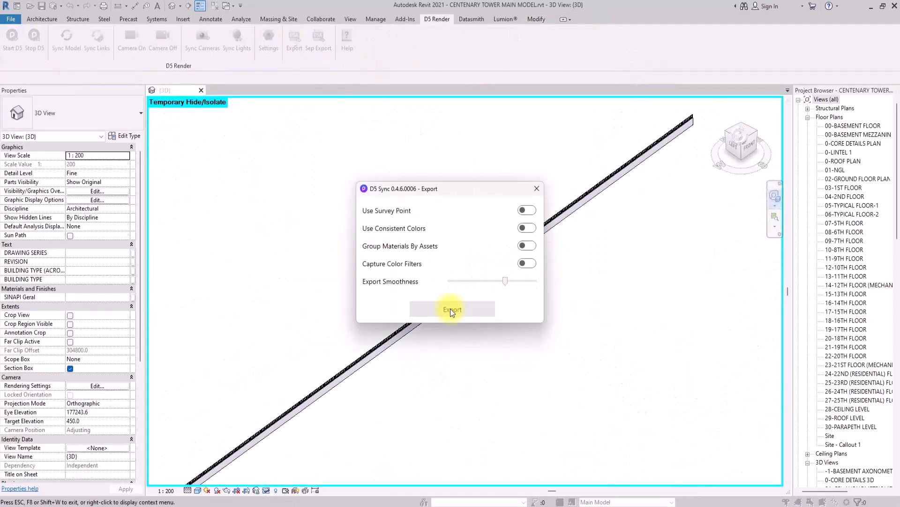
click(446, 308)
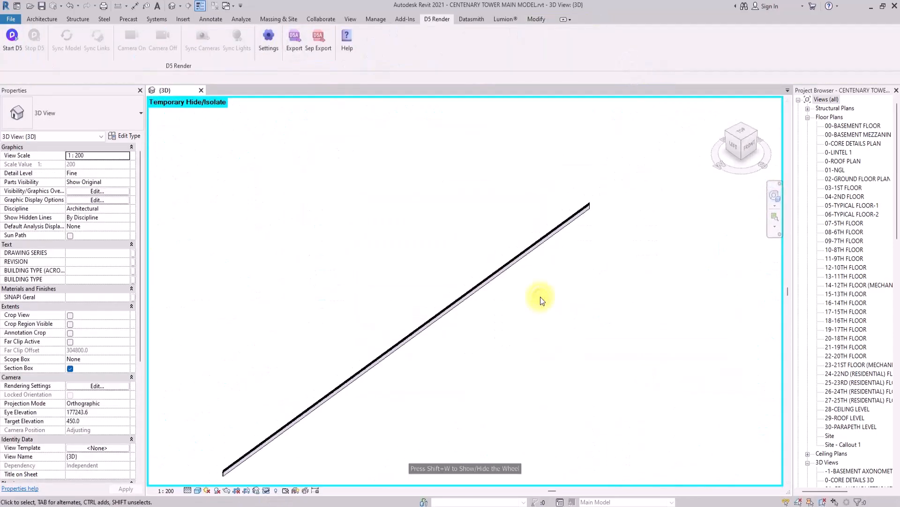
- Hide the f4 prime fence group in the 3D view by element
scroll(387, 354, down, 2)
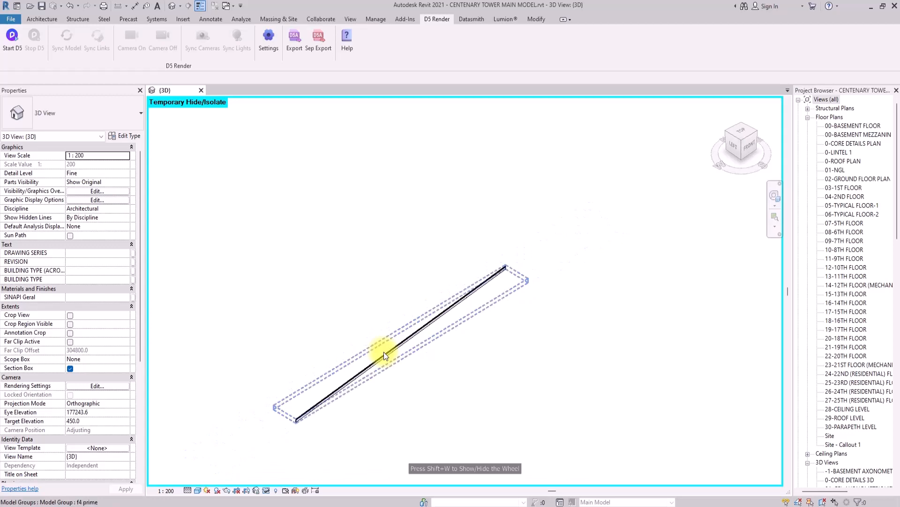
right_click(383, 353)
mouse_move(488, 150)
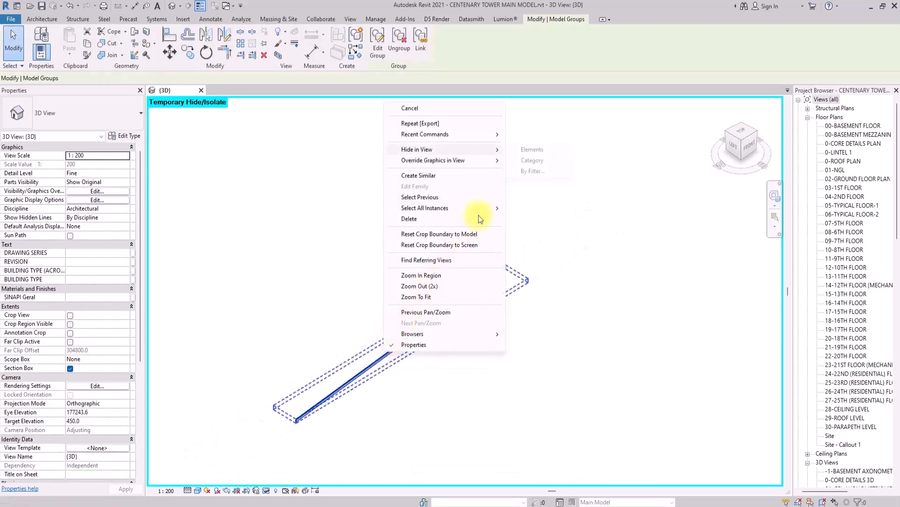
click(528, 150)
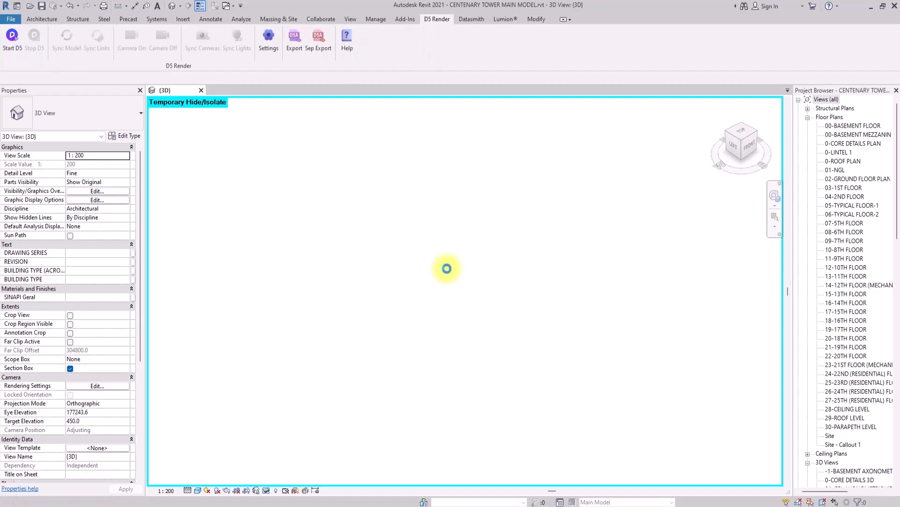
scroll(447, 269, down, 3)
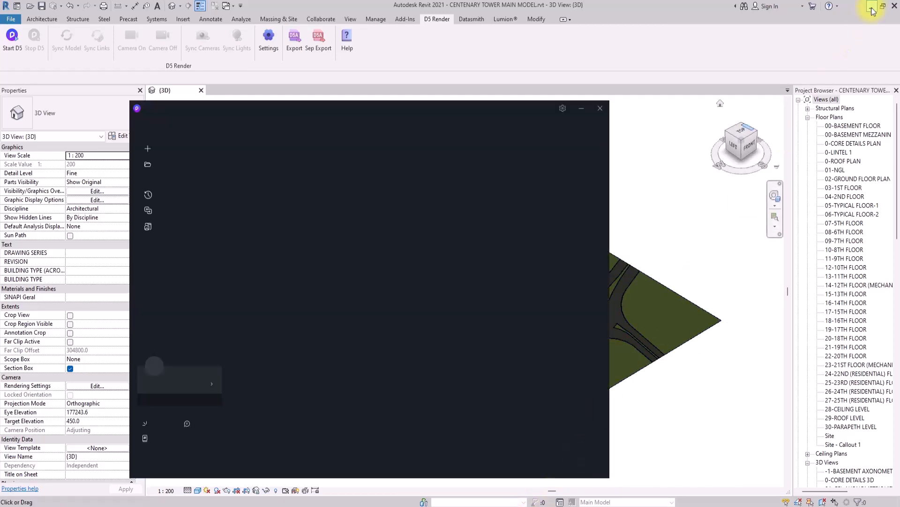
- Switch from Revit to D5 Render and create a new project
click(872, 7)
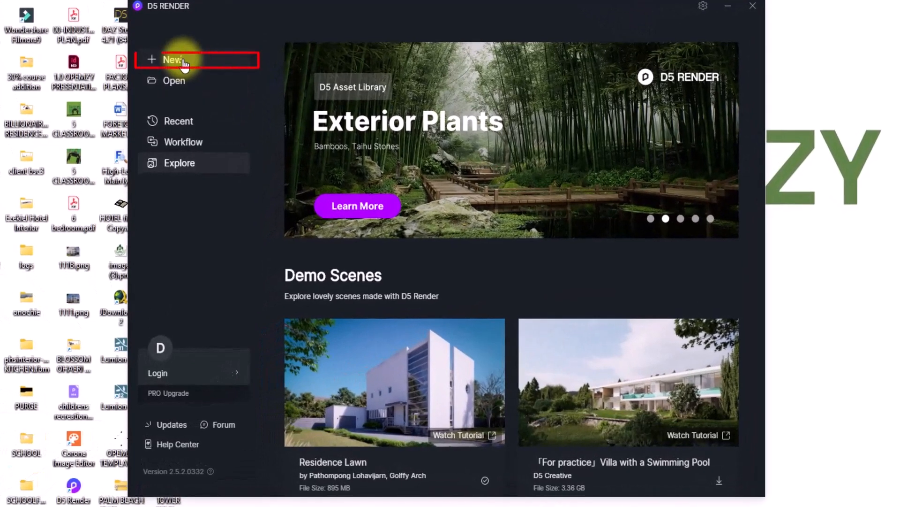
click(183, 63)
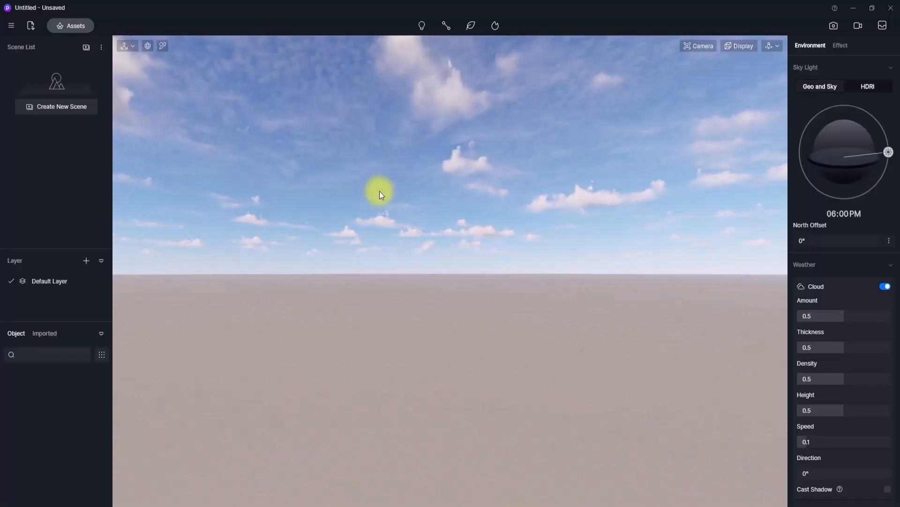
right_drag(379, 191, 237, 477)
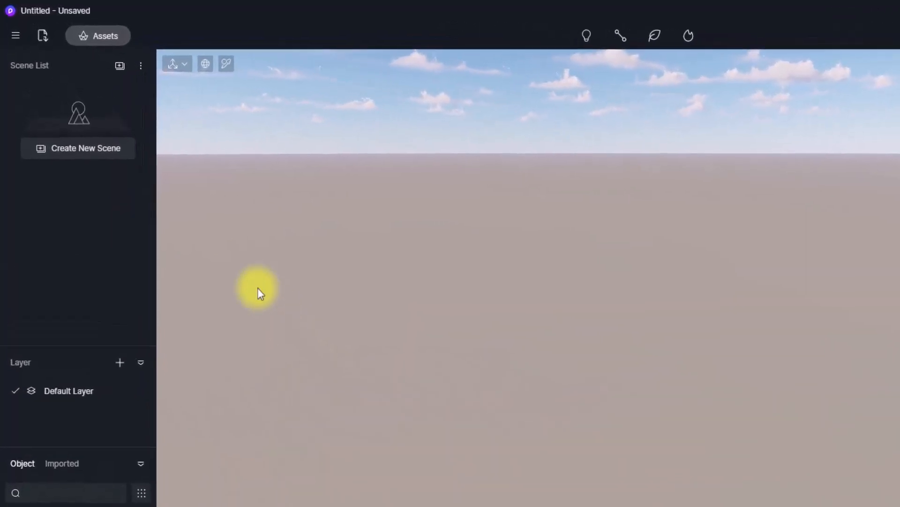
- Import 01-CENTENARY TOWER.d5a from the 01-EXPORTS folder and place the model in the scene
click(43, 37)
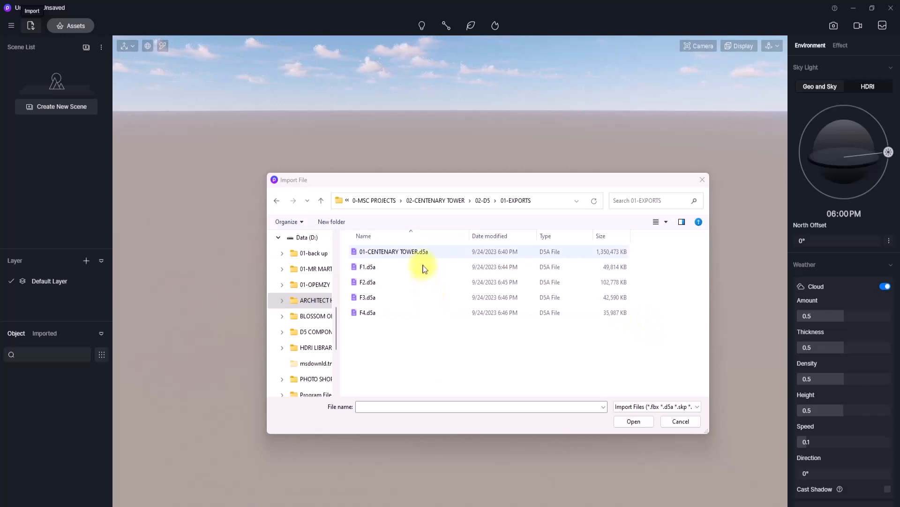
click(420, 251)
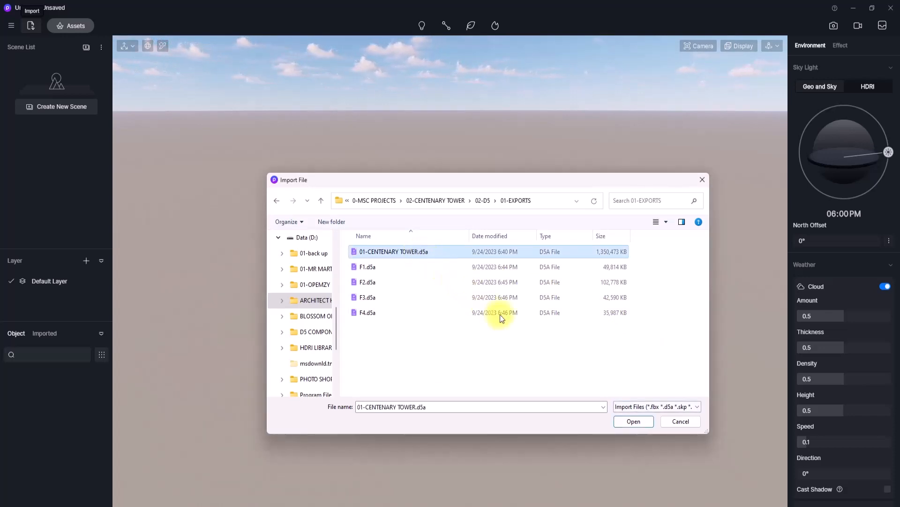
click(642, 427)
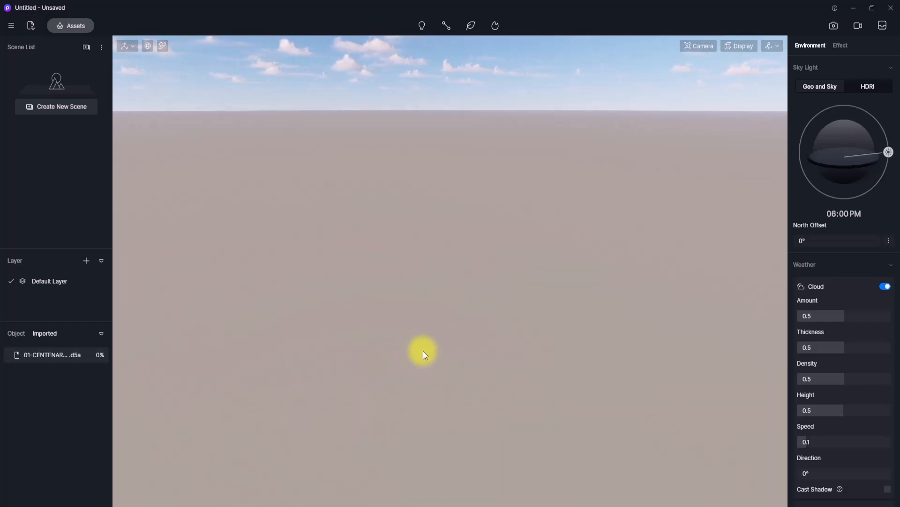
click(76, 357)
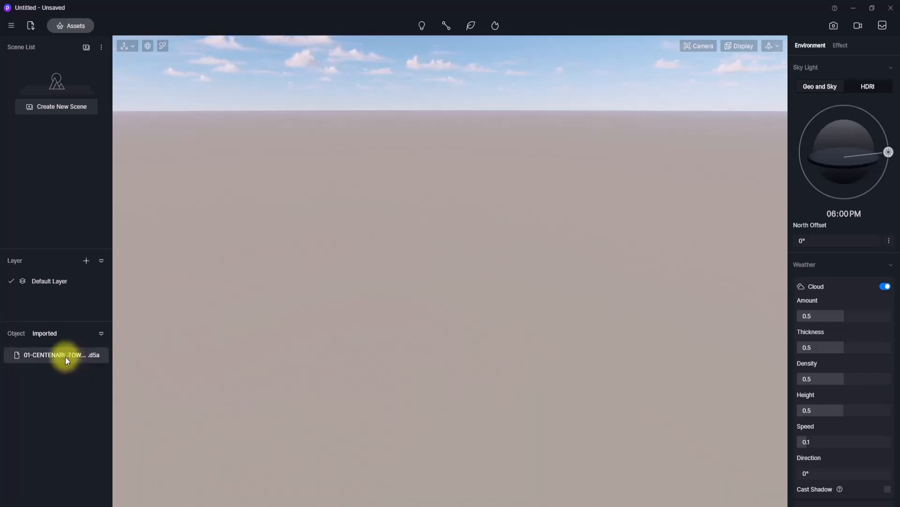
double_click(66, 356)
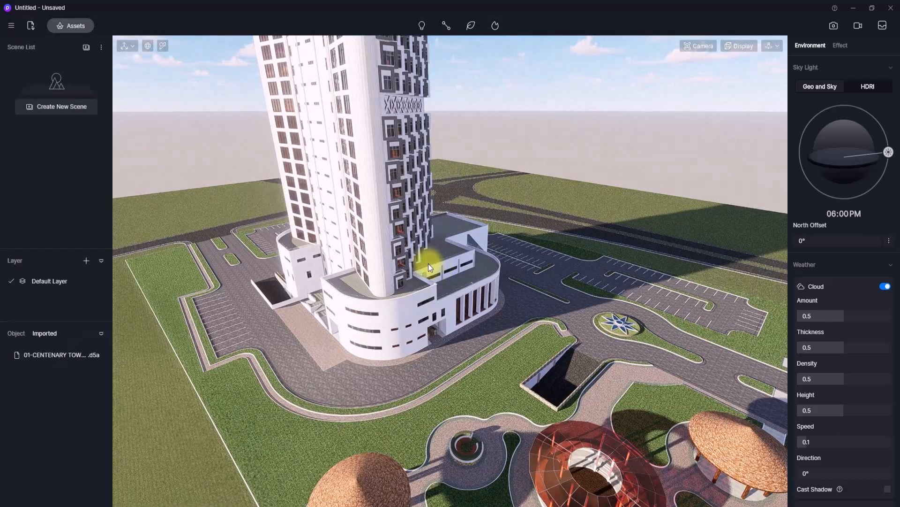
- Examine the placed tower model, its garden pavilions, car parks and surrounding roads from several sides
key(s)
key(a)
key(d)
key(w)
key(s)
key(d)
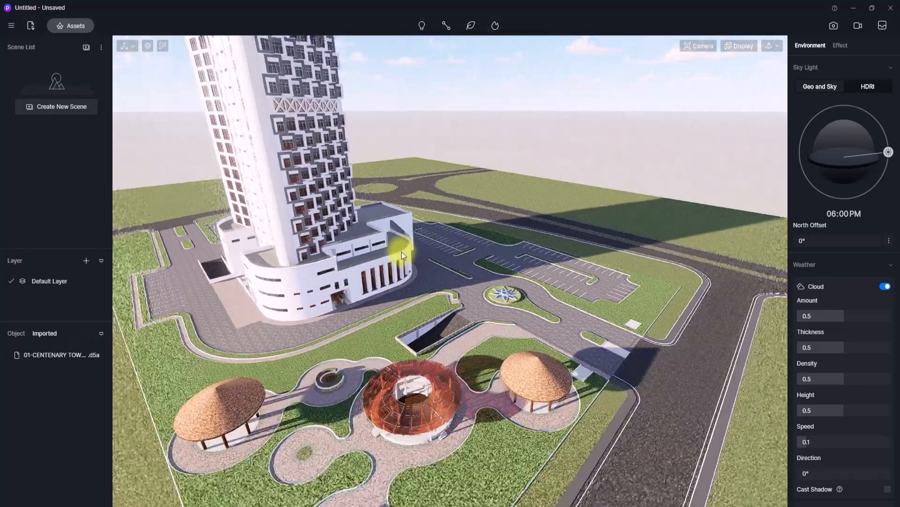
click(389, 243)
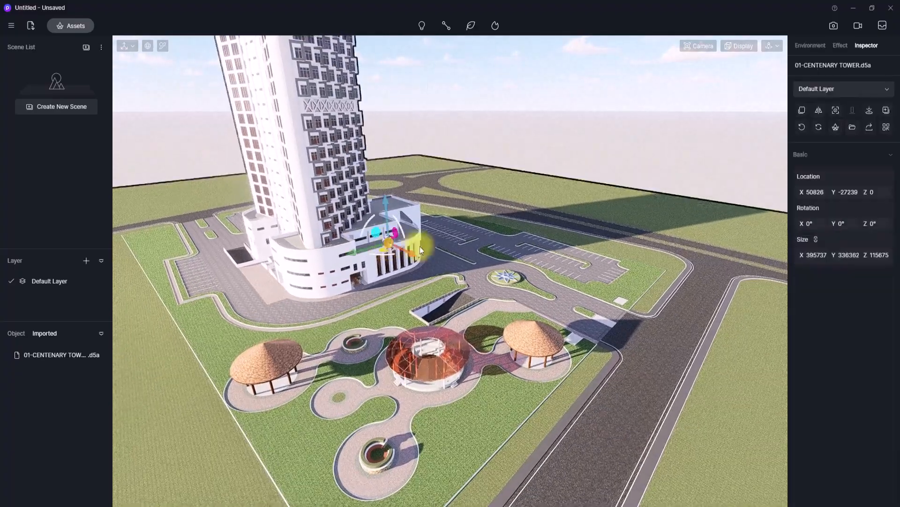
right_drag(299, 322, 96, 323)
right_drag(515, 267, 165, 303)
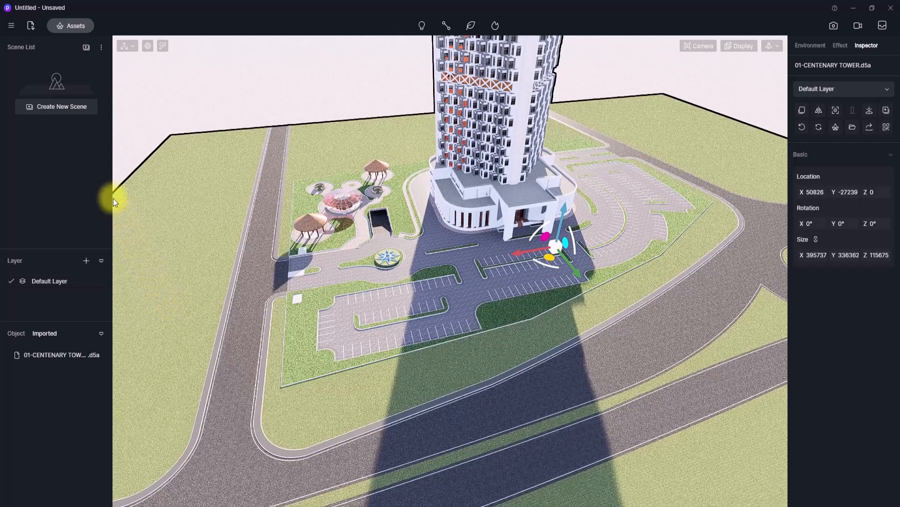
- Import the F1.d5a and F2.d5a fence files from the 01-EXPORTS folder
click(30, 31)
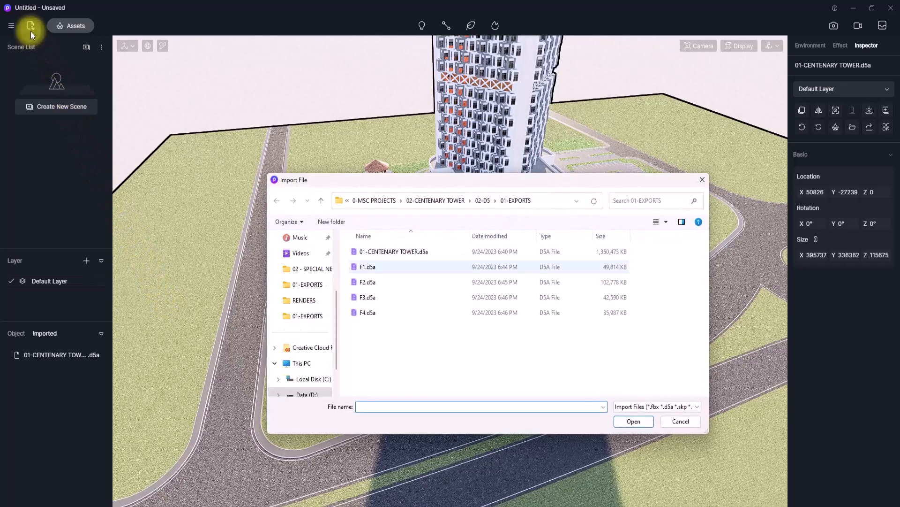
click(378, 268)
click(631, 421)
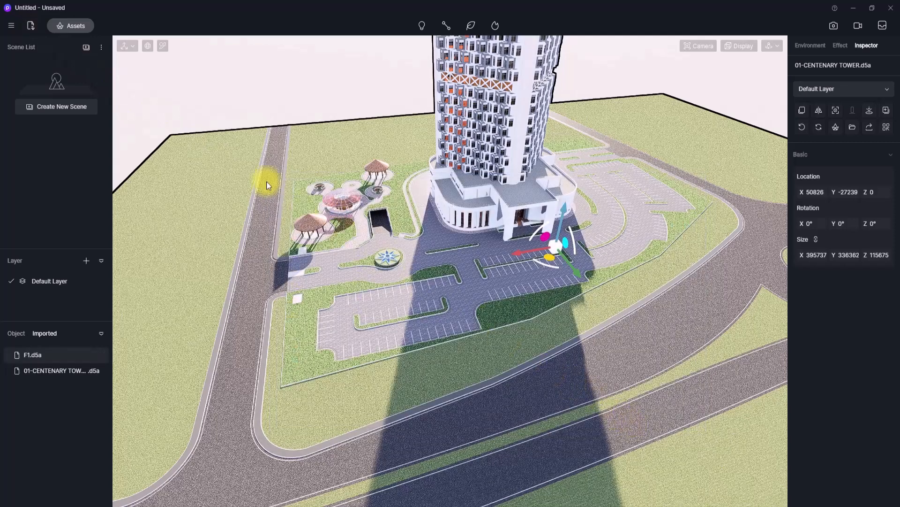
click(30, 26)
click(397, 285)
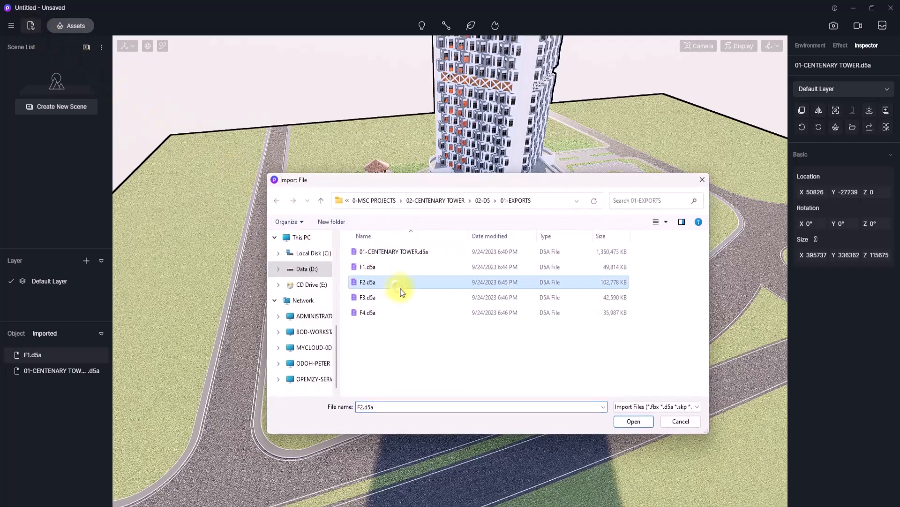
click(637, 420)
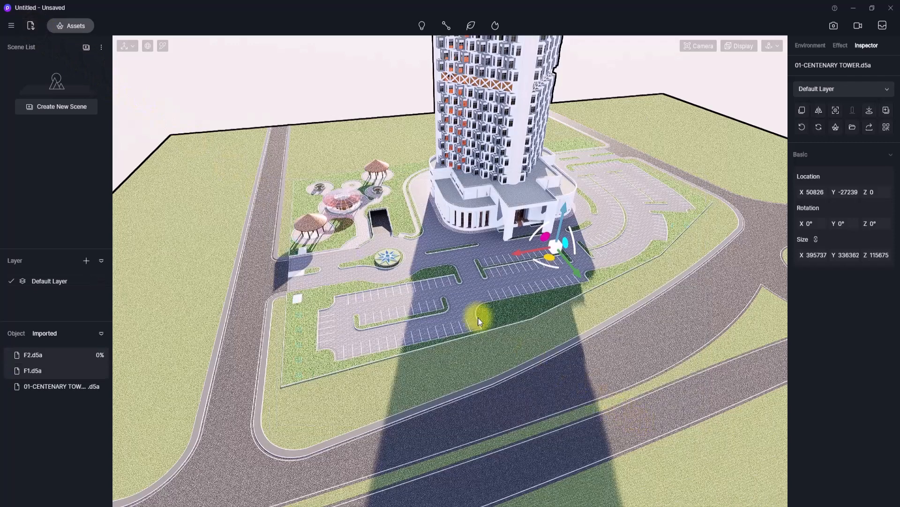
- Import the F3.d5a and F4.d5a fence files from the 01-EXPORTS folder
click(25, 26)
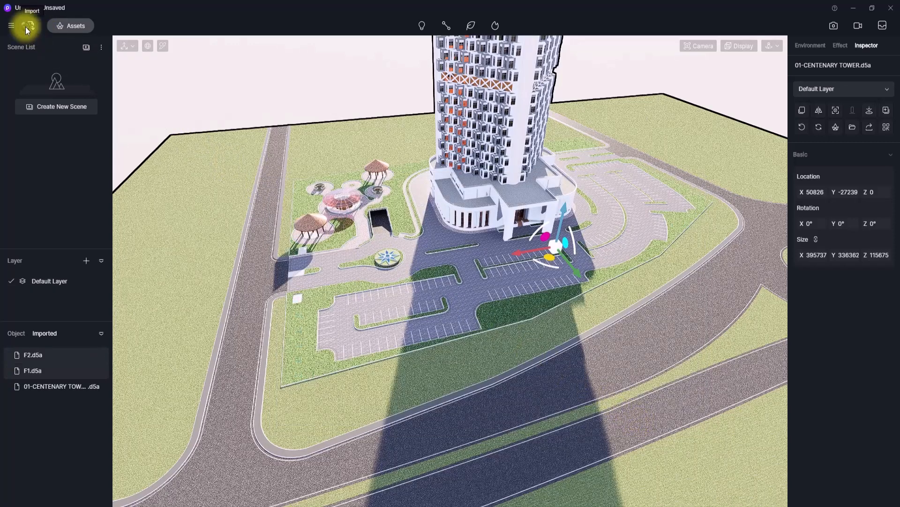
click(425, 300)
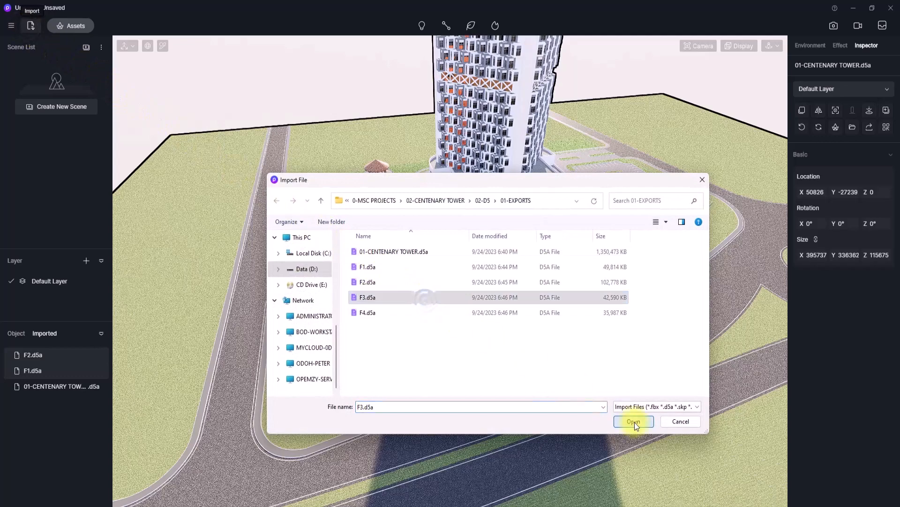
click(633, 421)
click(35, 27)
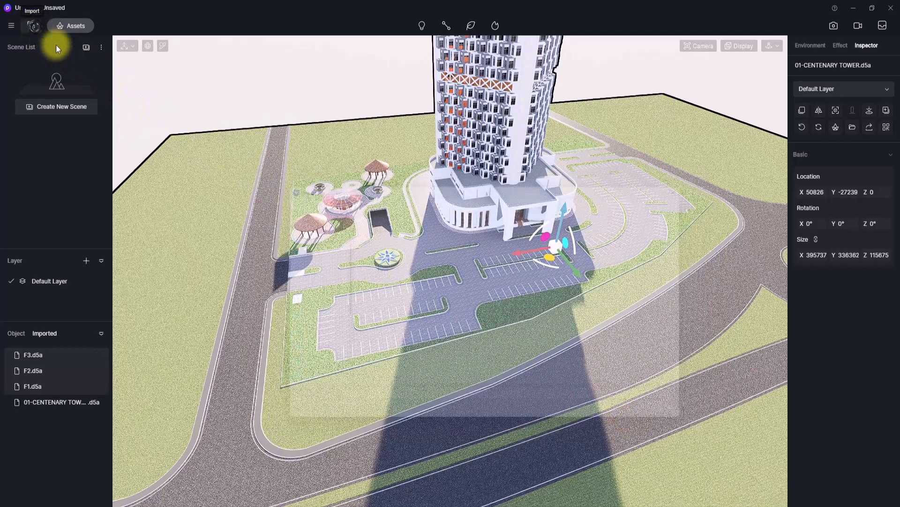
click(370, 312)
click(634, 420)
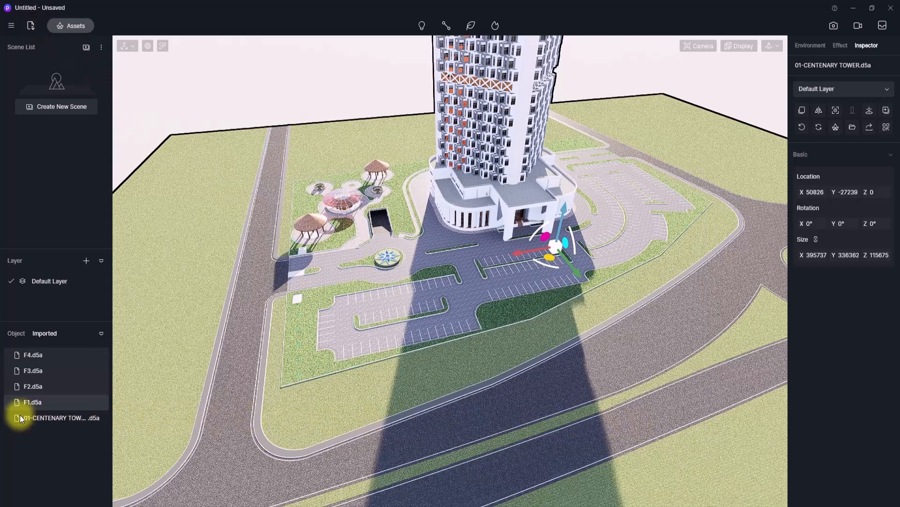
- Place the imported F1, F2, F3 and F4 boundary fences in the scene around the tower site
click(30, 401)
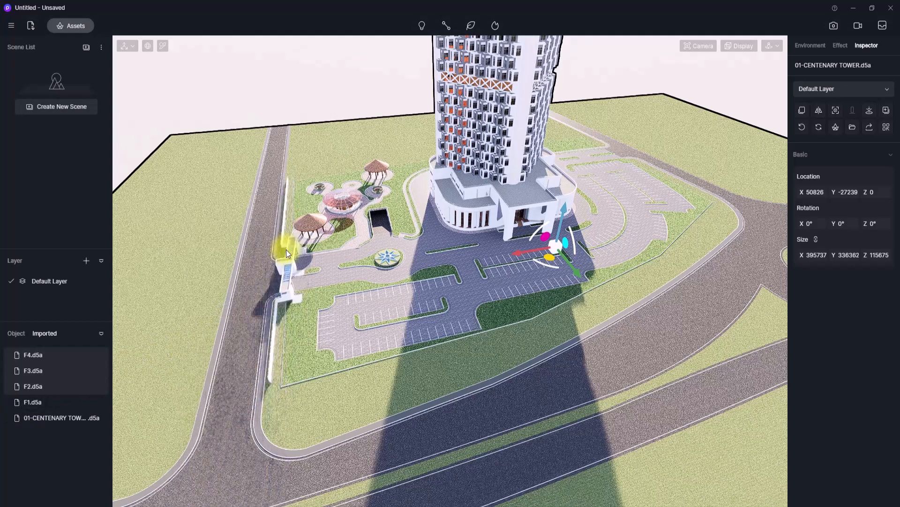
click(286, 252)
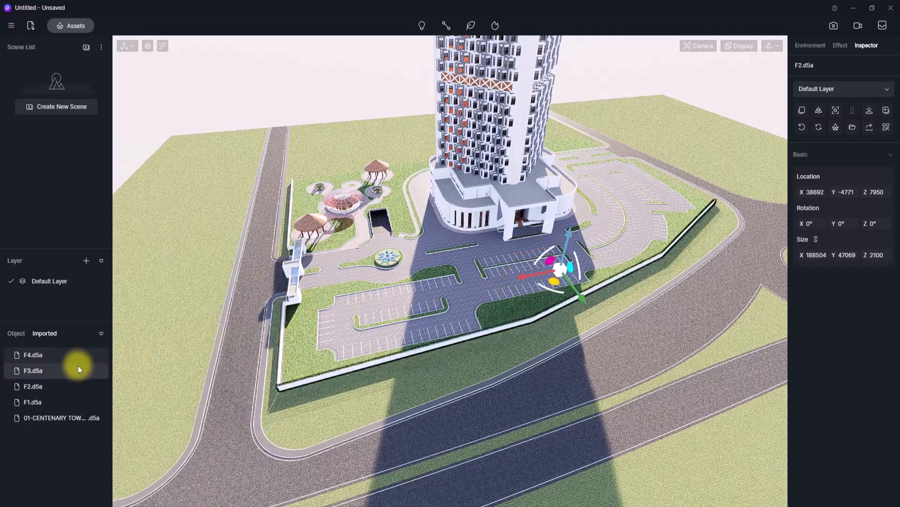
click(31, 374)
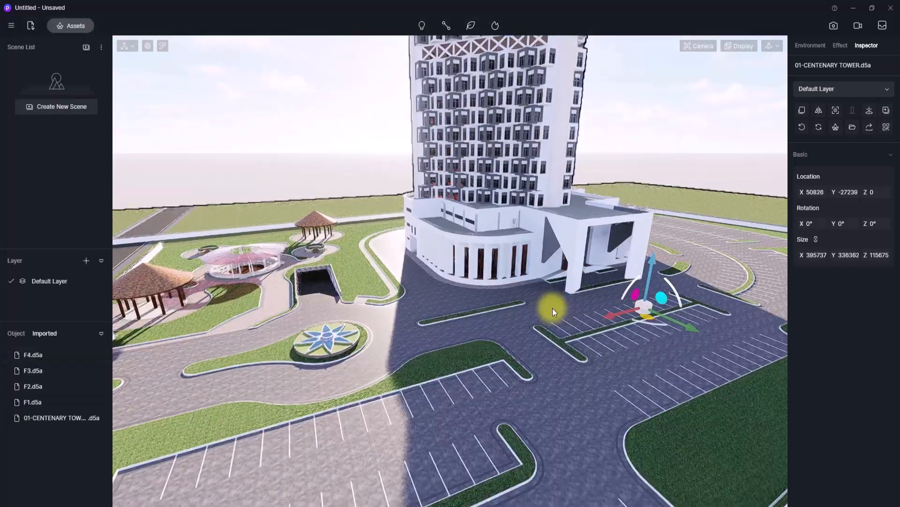
scroll(552, 308, up, 2)
right_drag(525, 196, 379, 250)
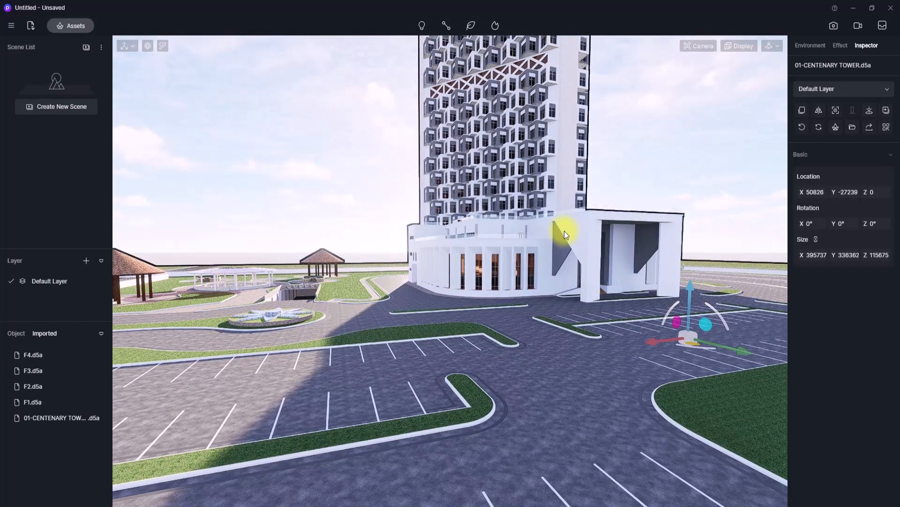
- Save the project as CENTENARY TOWER in the 02-D5 folder of the 02-CENTENARY TOWER project
key(ctrl+s)
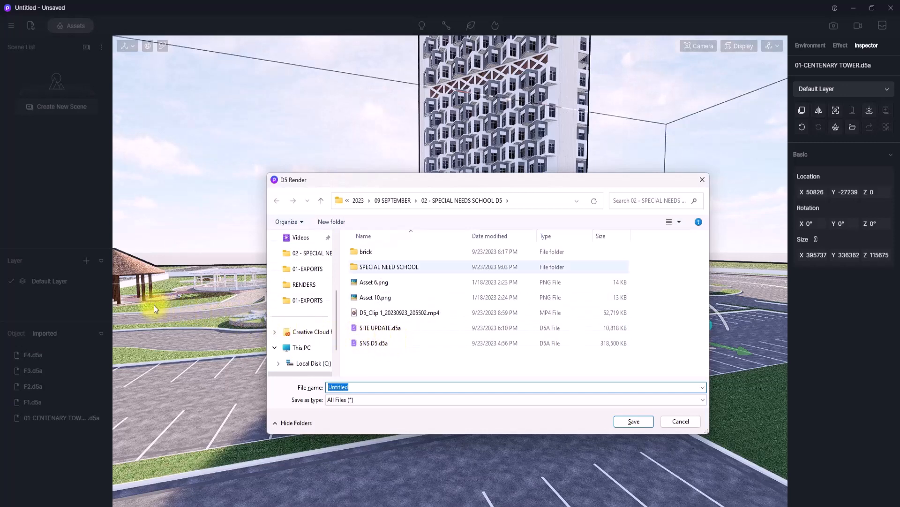
scroll(305, 328, down, 2)
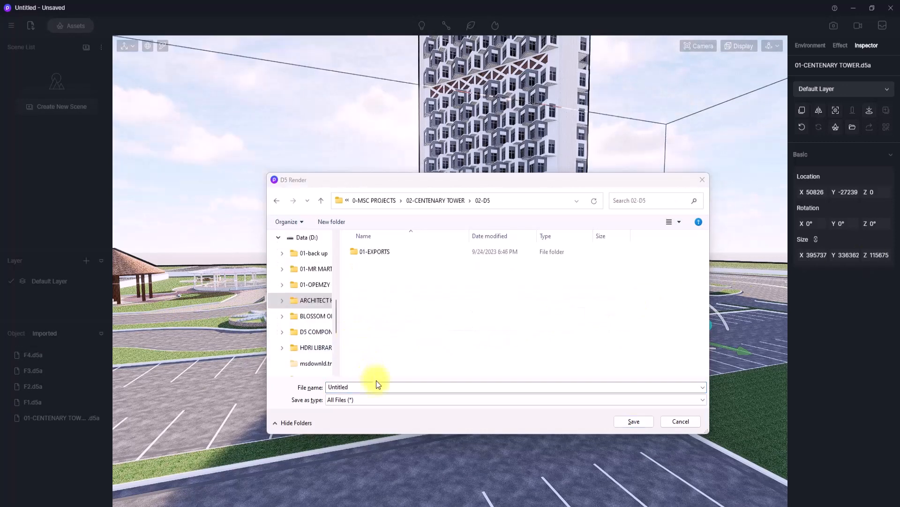
click(371, 385)
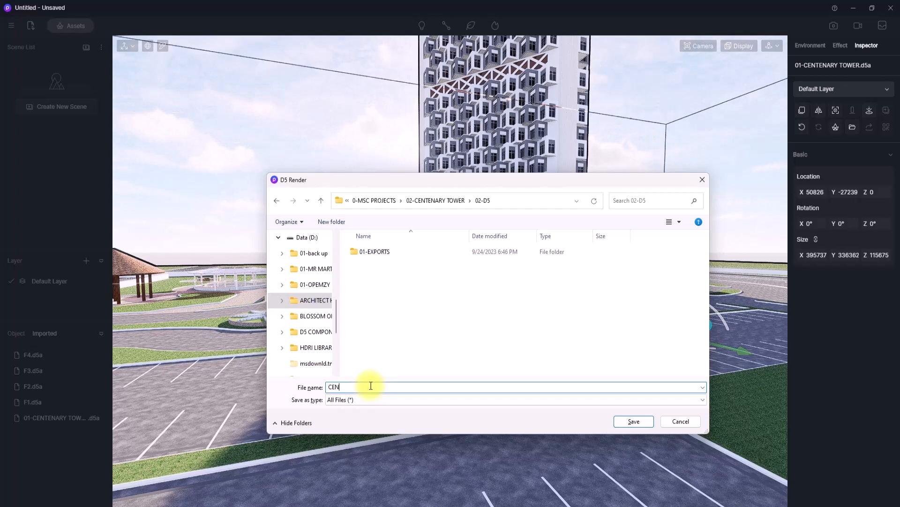
text(CENTYE)
key(BackSpace)
key(BackSpace)
text(ENARY TOWER)
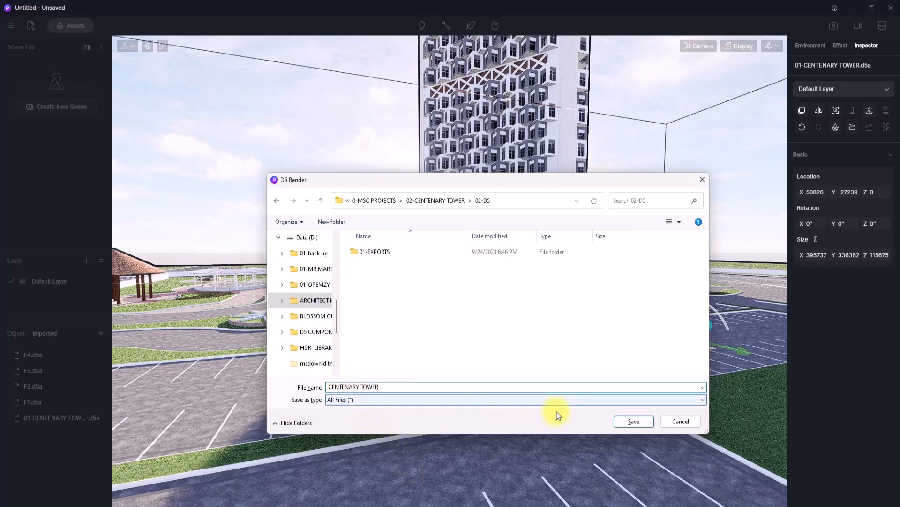
click(634, 421)
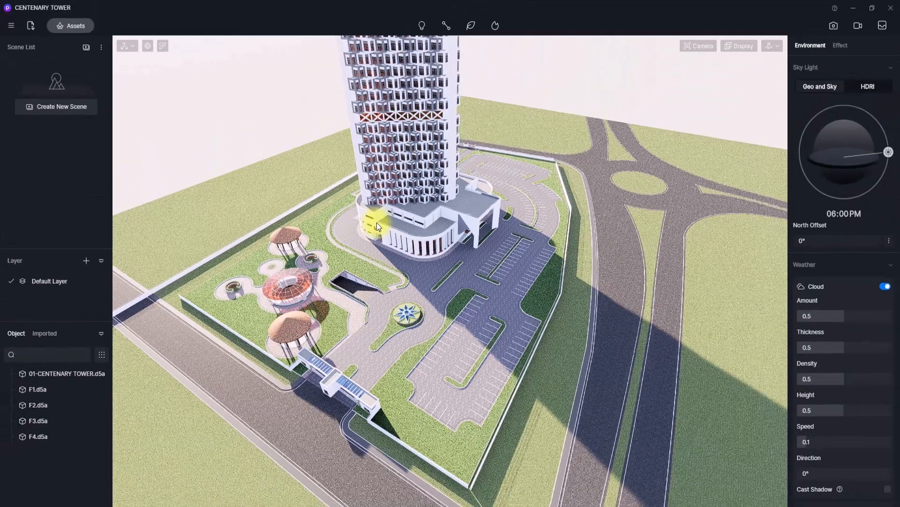
scroll(376, 222, down, 1)
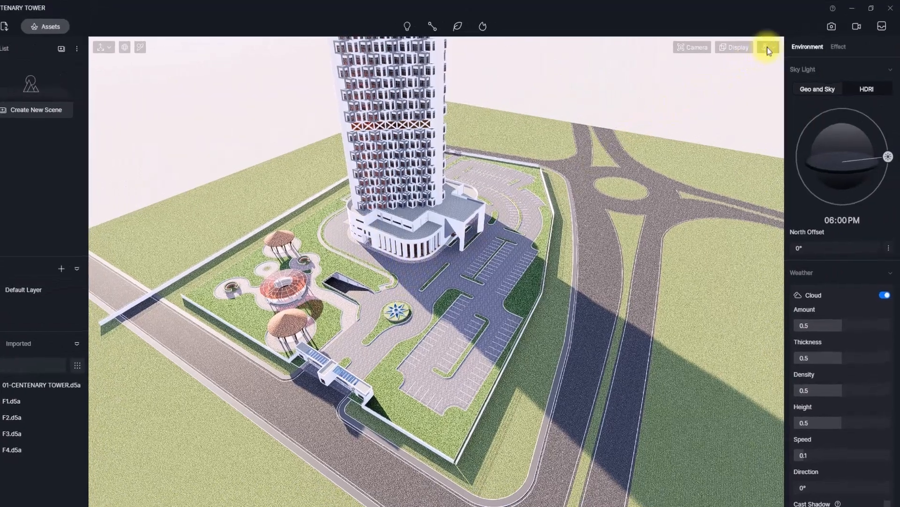
- Examine the tower and its grounds from several angles and distances in Orbit navigation
click(769, 46)
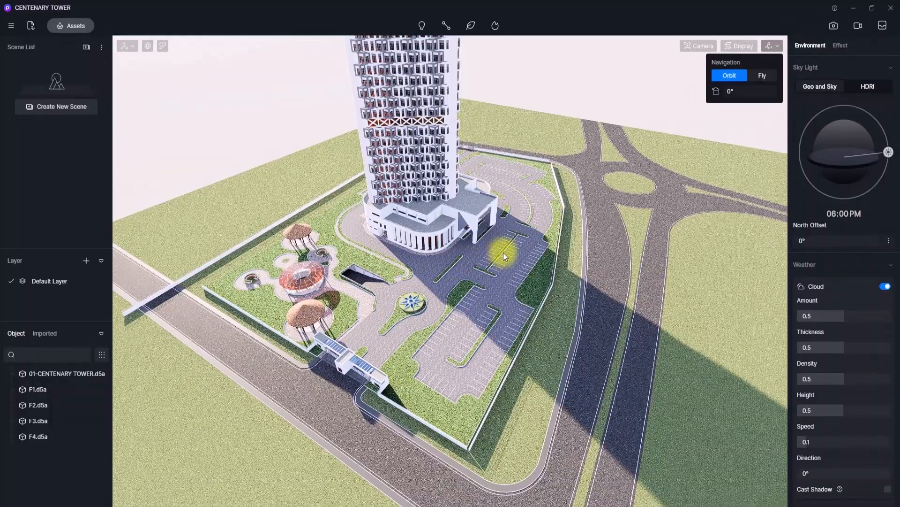
right_drag(505, 255, 52, 250)
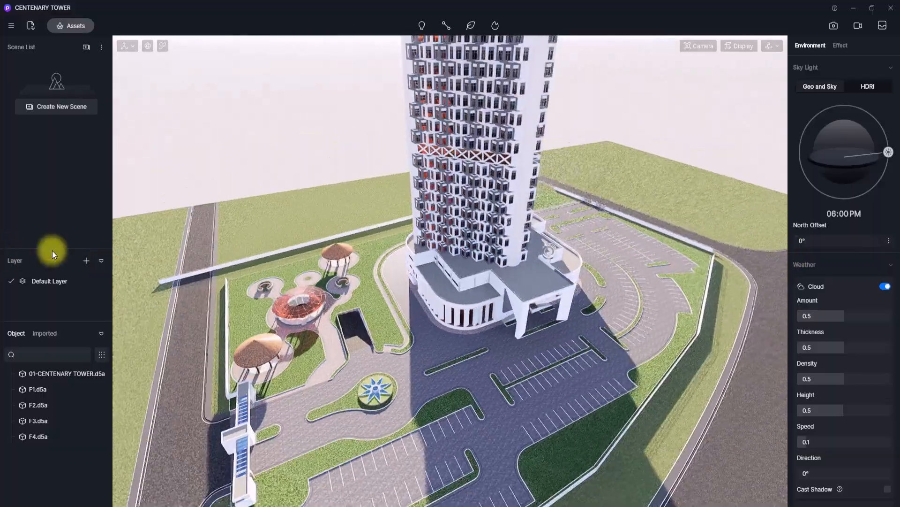
scroll(52, 250, down, 5)
scroll(245, 273, up, 8)
scroll(476, 302, down, 3)
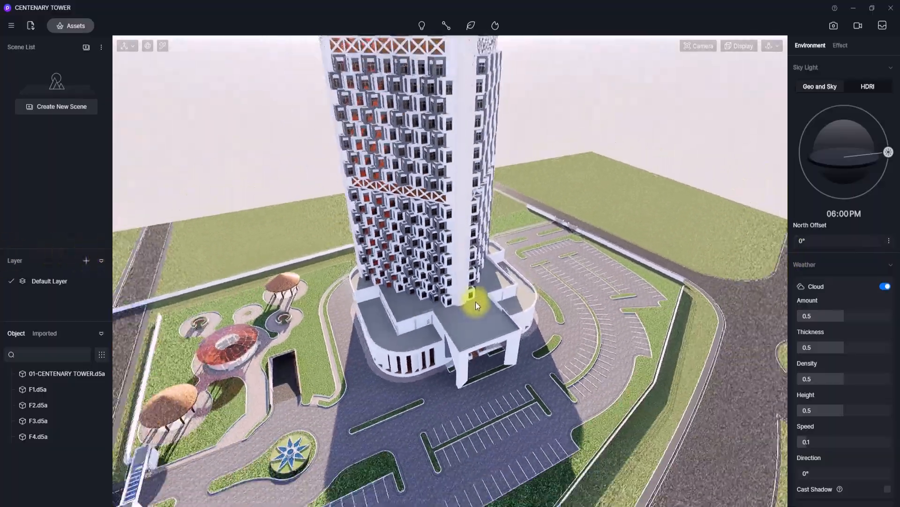
scroll(476, 302, down, 5)
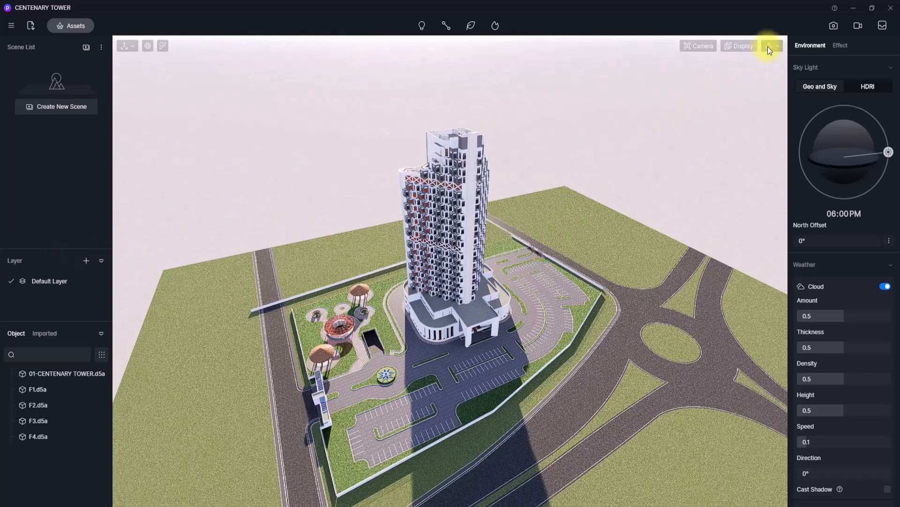
- Switch the viewport navigation mode to Fly and try it around the tower
click(769, 49)
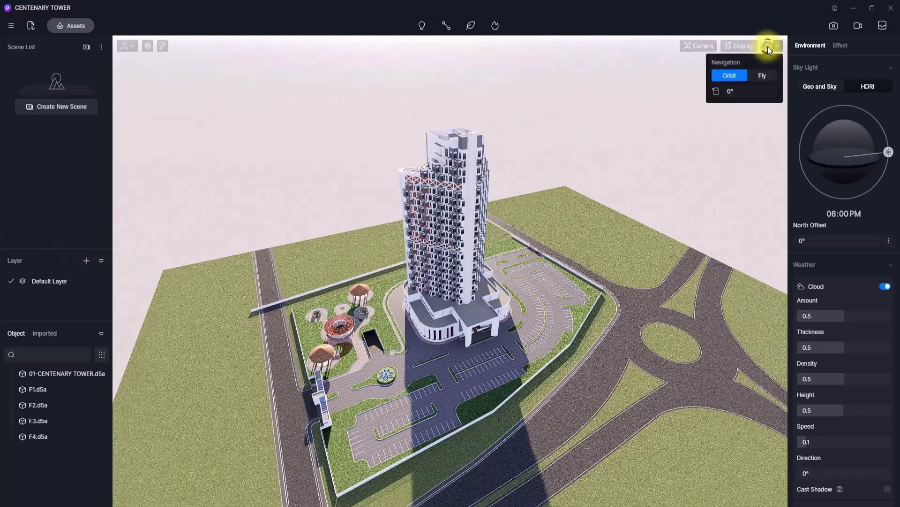
click(763, 76)
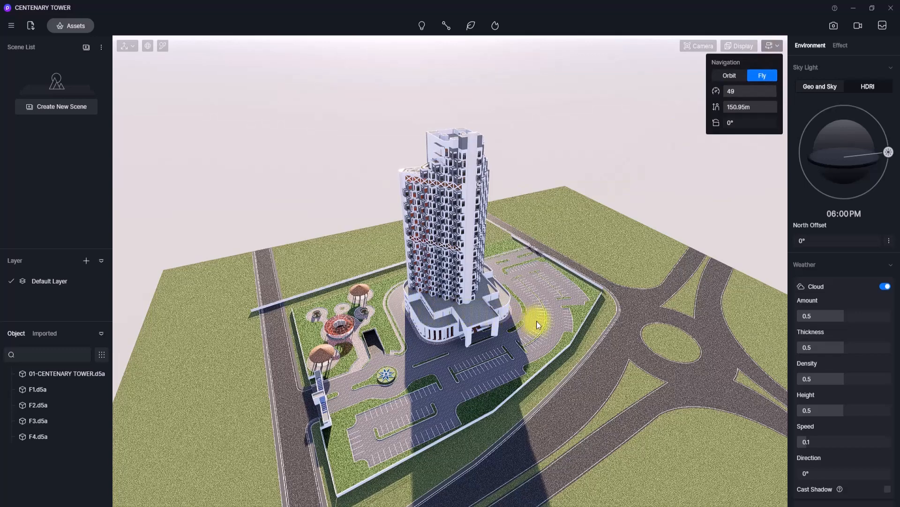
right_drag(537, 321, 374, 324)
scroll(521, 228, up, 3)
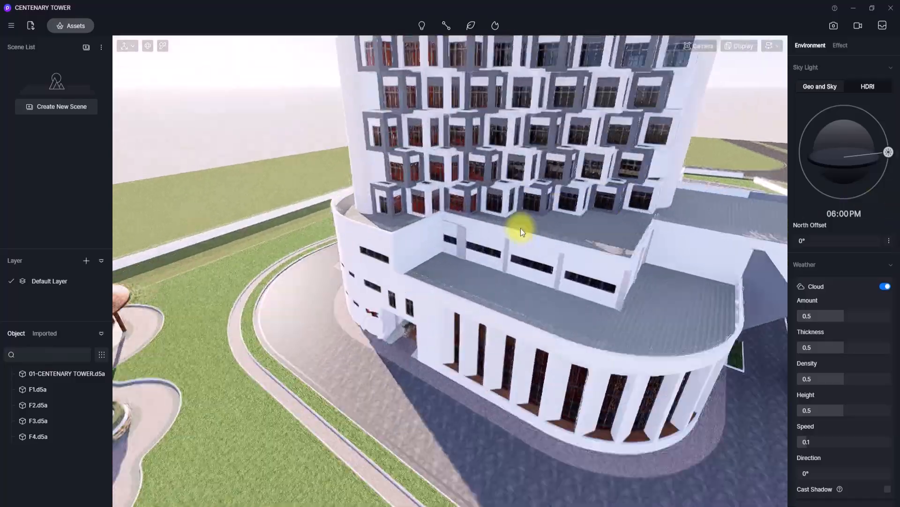
scroll(503, 229, down, 7)
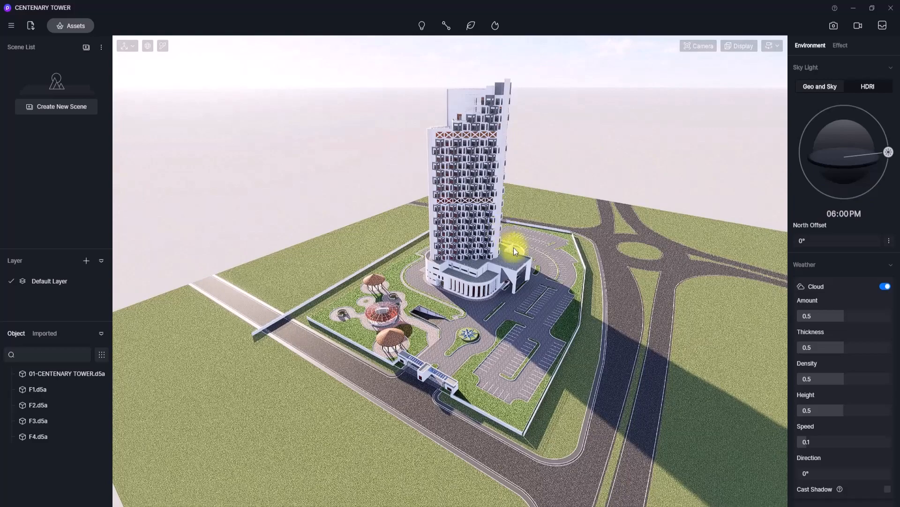
- Try rotating the F4 boundary fence about its Y axis, and undo the rotation
right_drag(568, 346, 297, 302)
scroll(304, 300, up, 3)
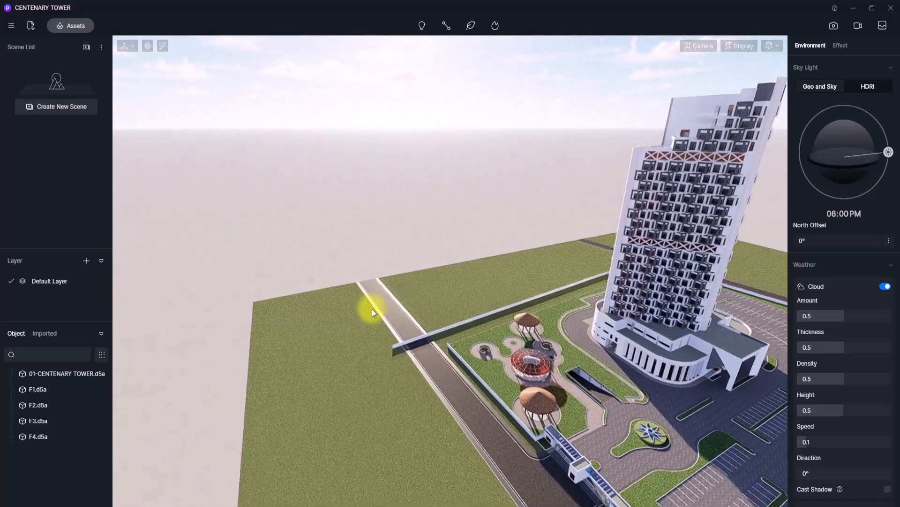
click(470, 325)
scroll(470, 329, up, 4)
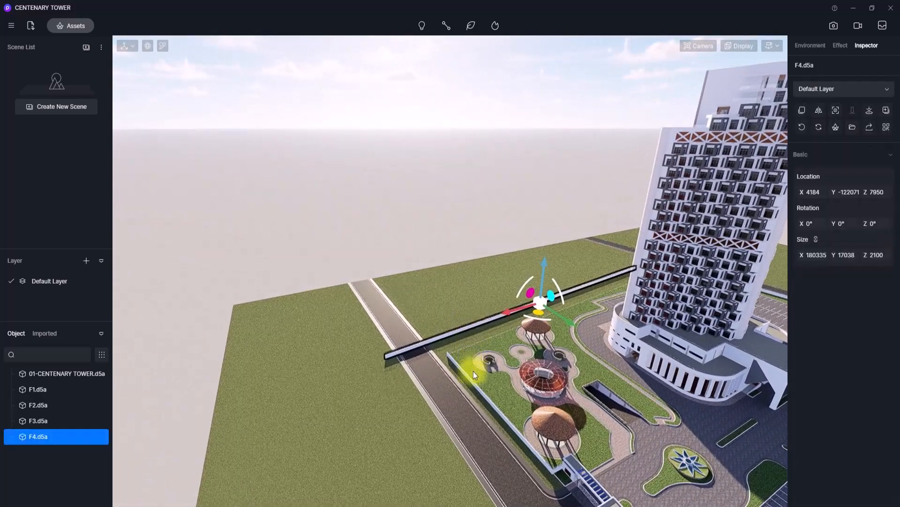
right_drag(538, 328, 575, 314)
scroll(576, 315, up, 2)
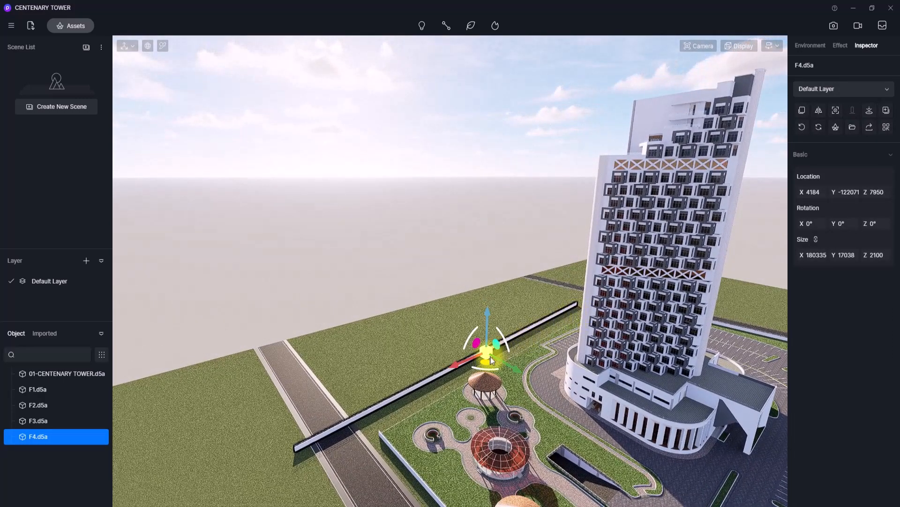
scroll(452, 375, up, 3)
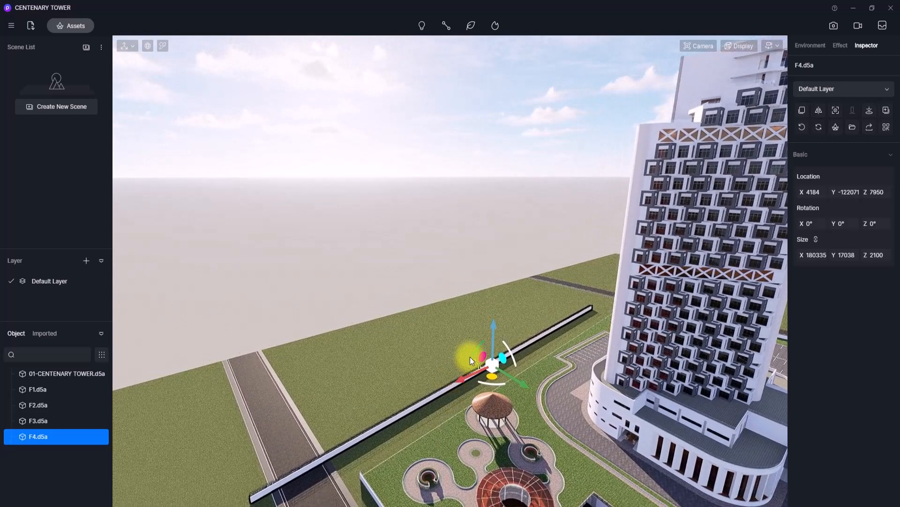
drag(470, 356, 494, 351)
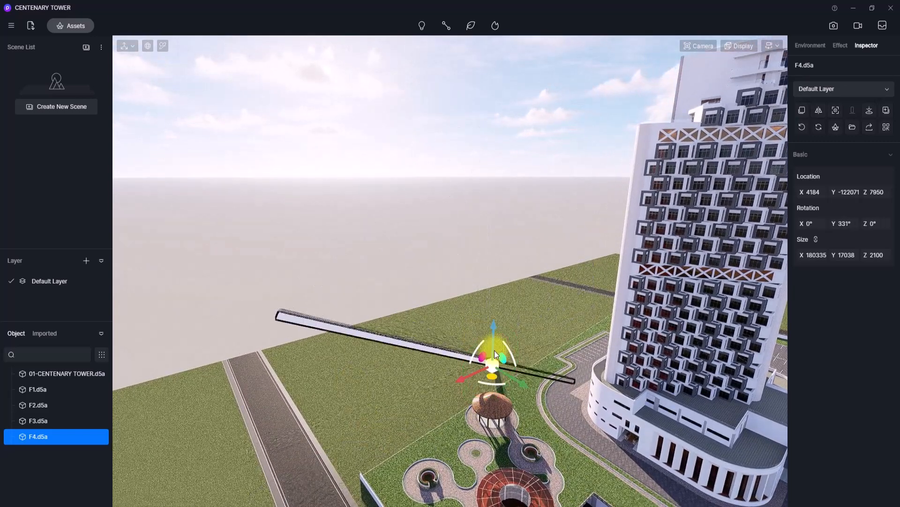
key(ctrl+z)
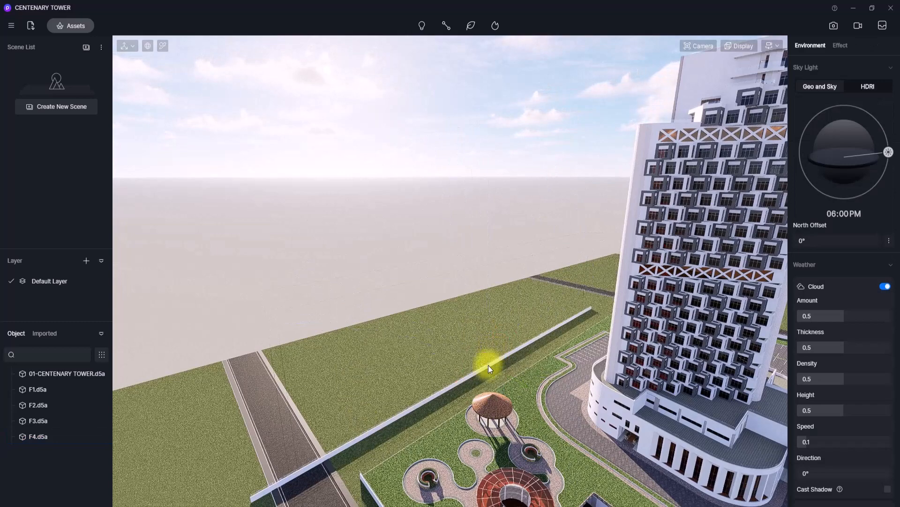
- Move the F4 boundary fence off the road to about X 27904 at Z 7950, along the garden side of the site
click(488, 365)
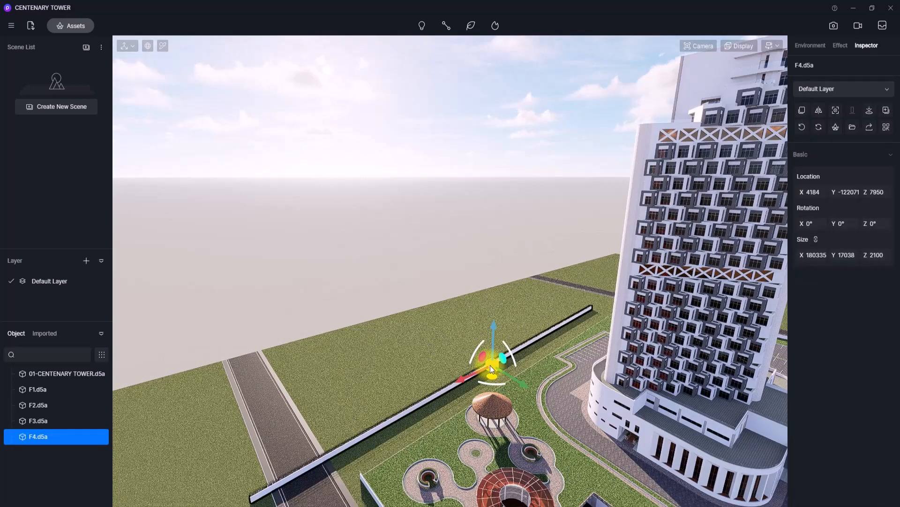
drag(491, 365, 508, 337)
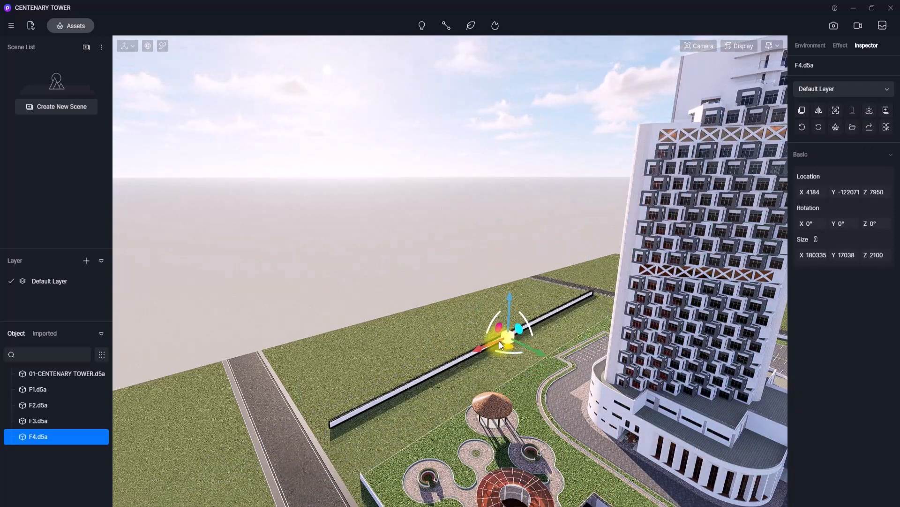
drag(518, 328, 443, 264)
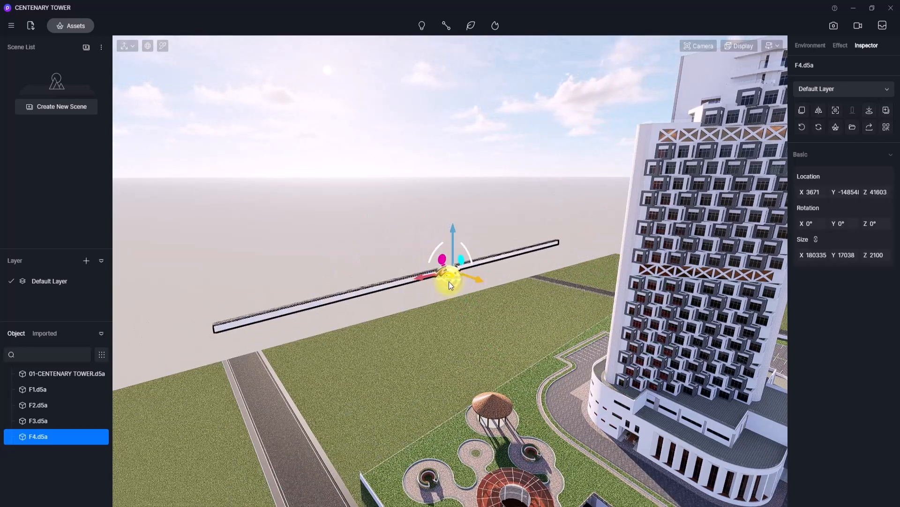
drag(449, 286, 540, 367)
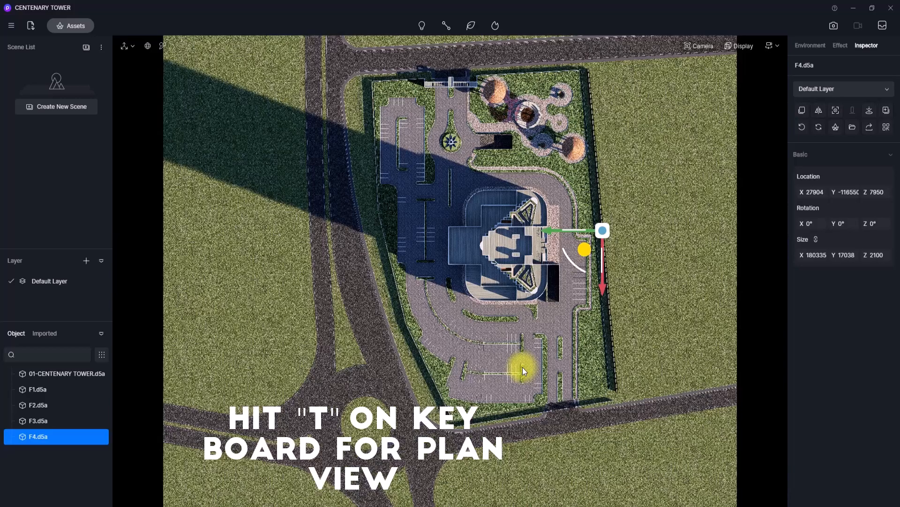
- In plan view, shift the F4 fence to about X 32094 to align it with the site's edge behind the tower
key(t)
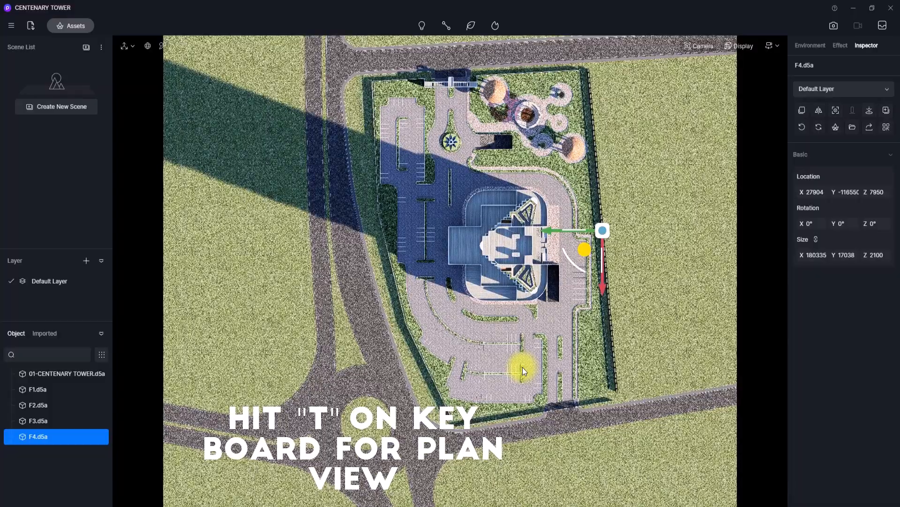
middle_drag(523, 366, 458, 399)
scroll(525, 359, up, 3)
drag(555, 284, 547, 292)
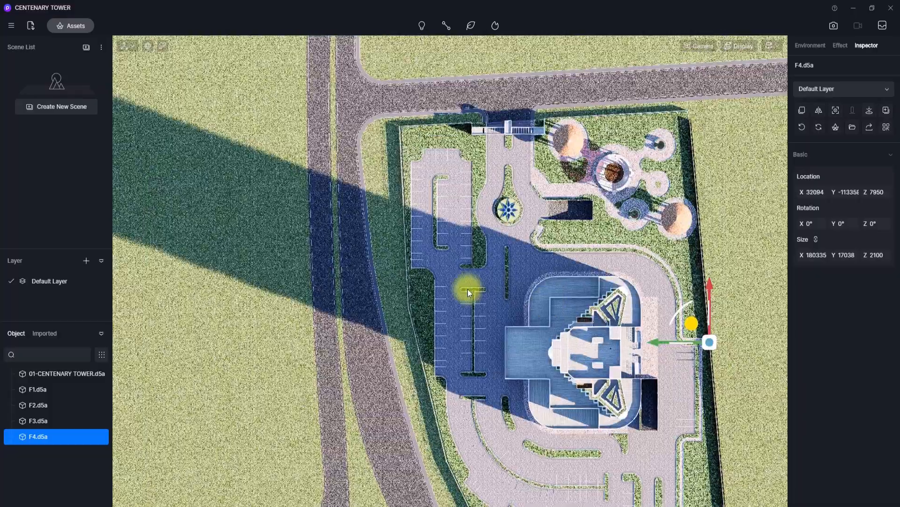
- Nudge the F2 fence beside the parking area to about X 39054, Y -5253, along the site boundary
click(406, 286)
click(419, 354)
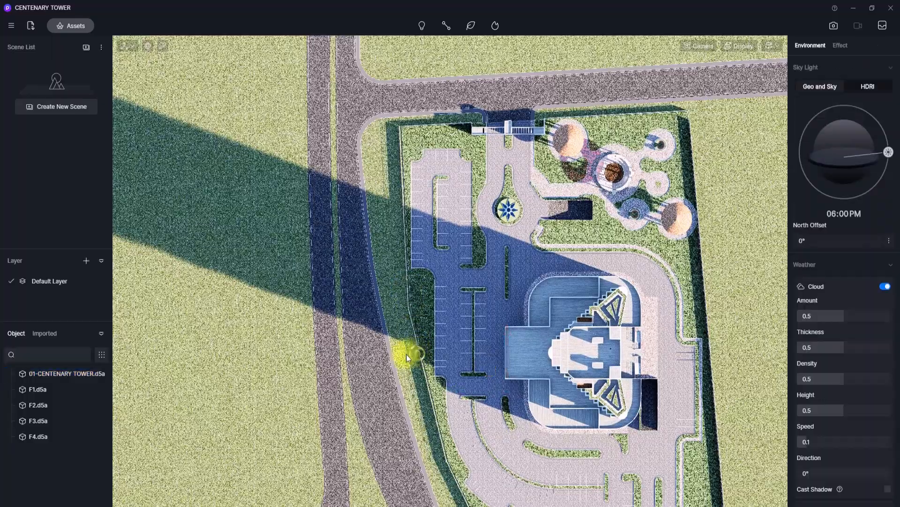
scroll(358, 356, up, 5)
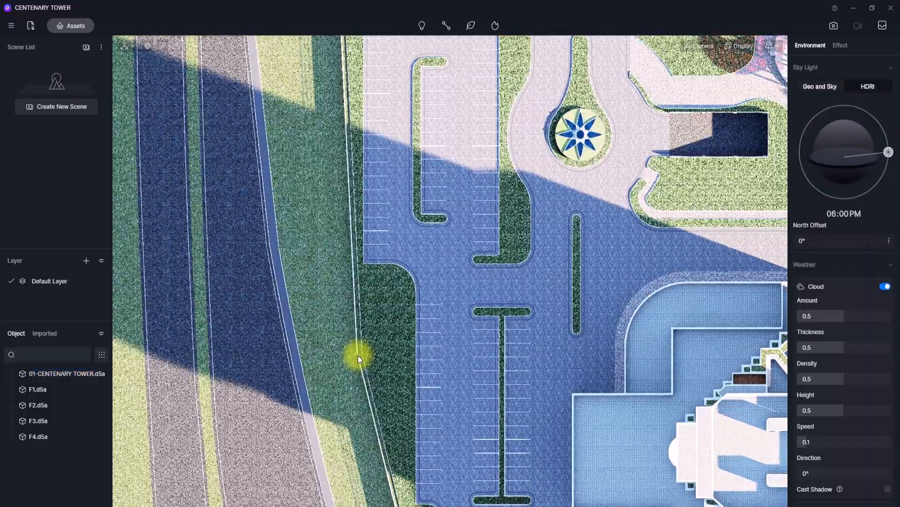
click(359, 356)
scroll(375, 363, down, 2)
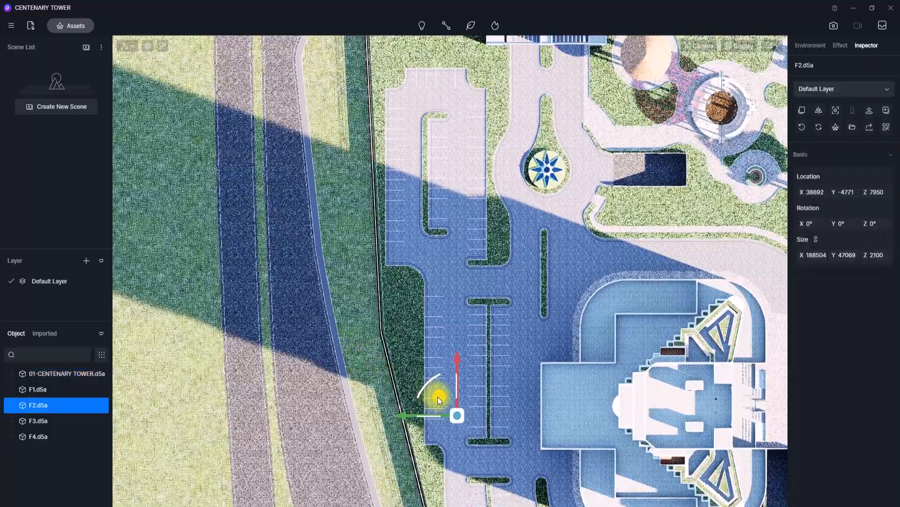
mouse_move(437, 396)
mouse_down()
mouse_move(436, 386)
mouse_move(440, 398)
mouse_up()
- Reposition the F1 entrance-gate fence to about X -56737, Y -43293, so it lines up with the site's front boundary
middle_drag(440, 397, 437, 390)
scroll(396, 257, up, 2)
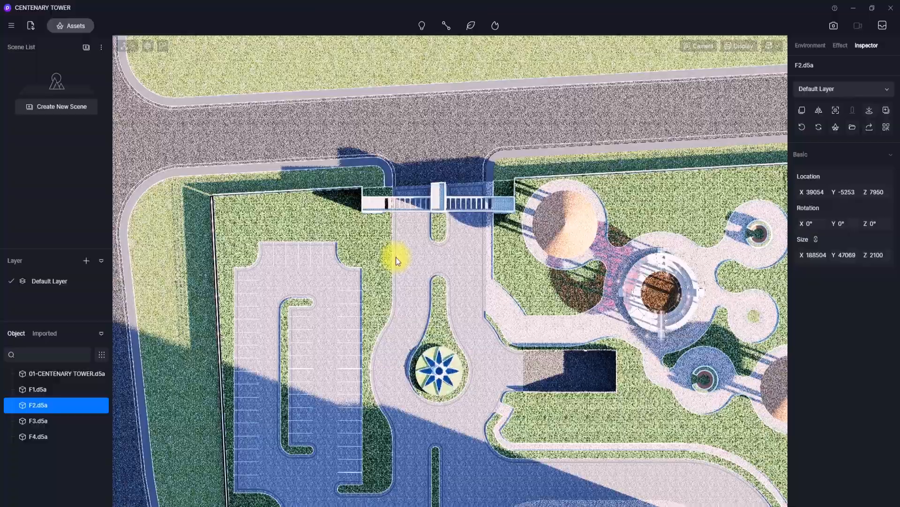
click(381, 207)
middle_drag(381, 207, 392, 229)
scroll(392, 230, up, 2)
drag(435, 324, 442, 334)
- Move the F3 fence at the rear access road to about X 126073, Y -75154, so it meets the neighbouring fences
scroll(441, 333, down, 5)
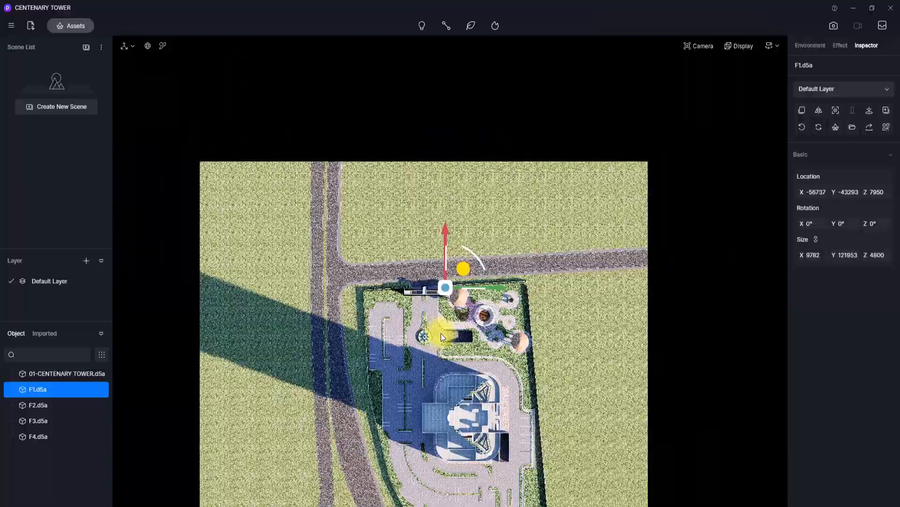
middle_drag(441, 333, 428, 194)
scroll(441, 333, up, 1)
scroll(441, 333, up, 2)
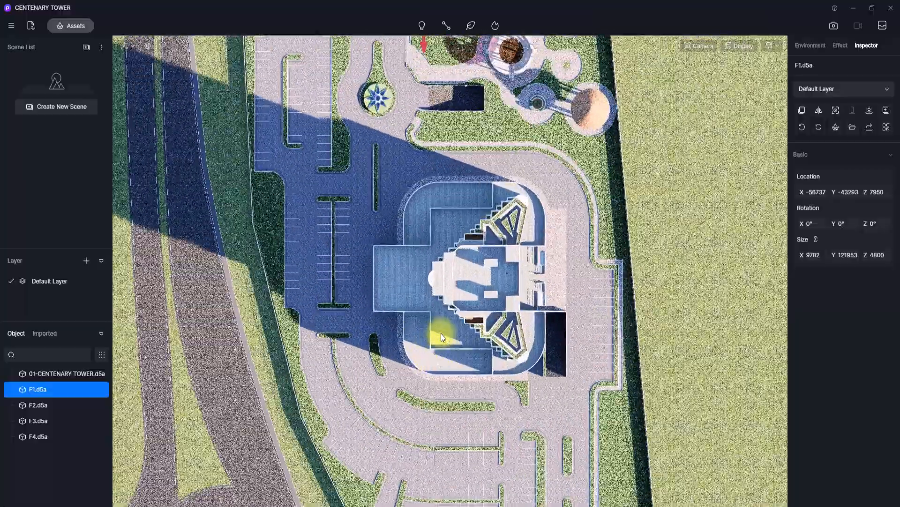
middle_drag(441, 333, 415, 197)
scroll(441, 333, up, 3)
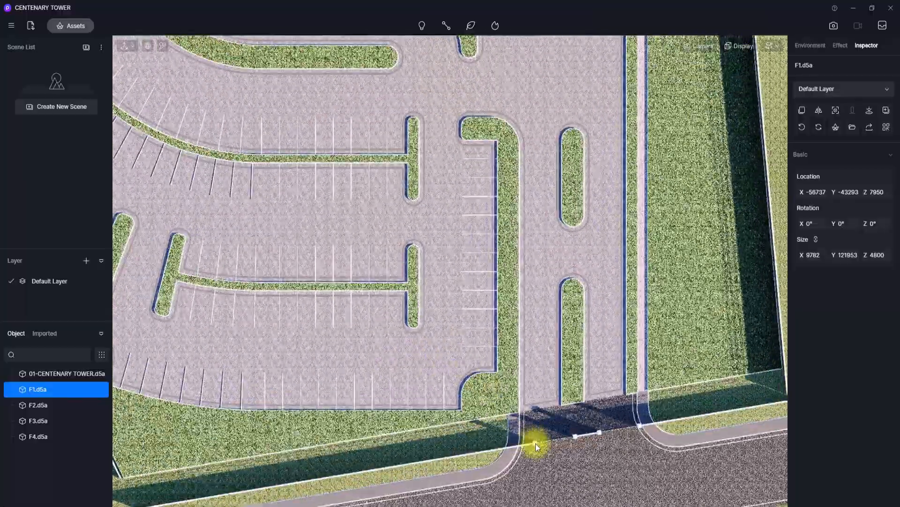
click(536, 443)
drag(452, 430, 436, 404)
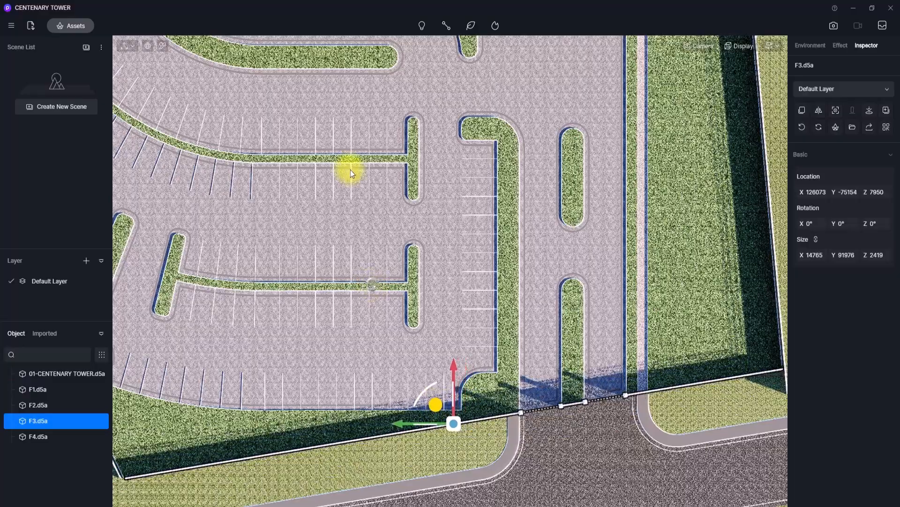
- Return from plan view to the perspective view and examine how the boundary fences enclose the site
scroll(367, 218, down, 2)
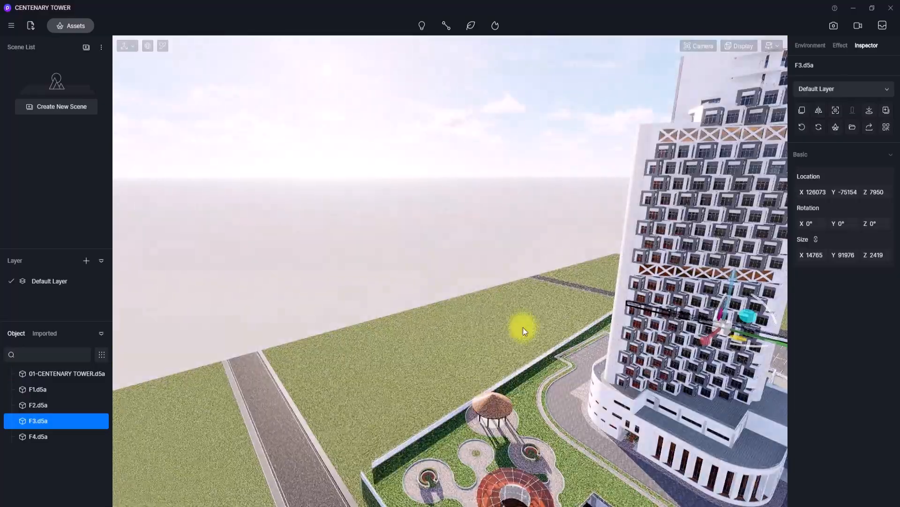
right_drag(523, 328, 561, 182)
scroll(378, 195, down, 2)
right_drag(378, 195, 516, 328)
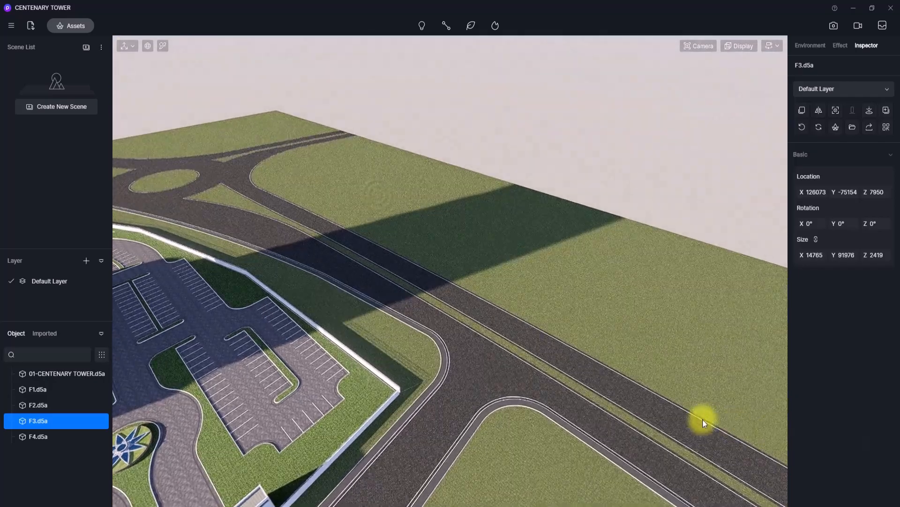
right_drag(702, 416, 196, 333)
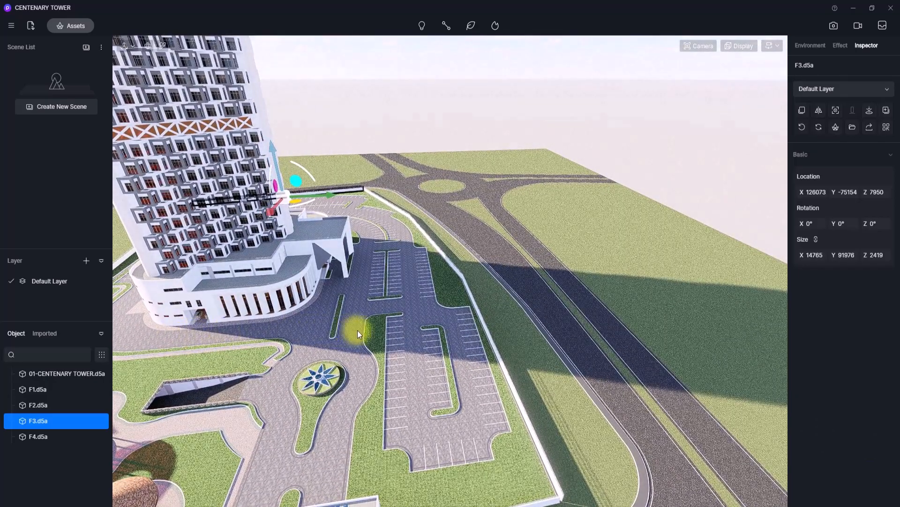
- Fly the camera down to street level on the road outside the fence, facing the tower
right_drag(358, 327, 506, 355)
key(s)
key(w)
key(s)
key(w)
right_drag(415, 238, 429, 302)
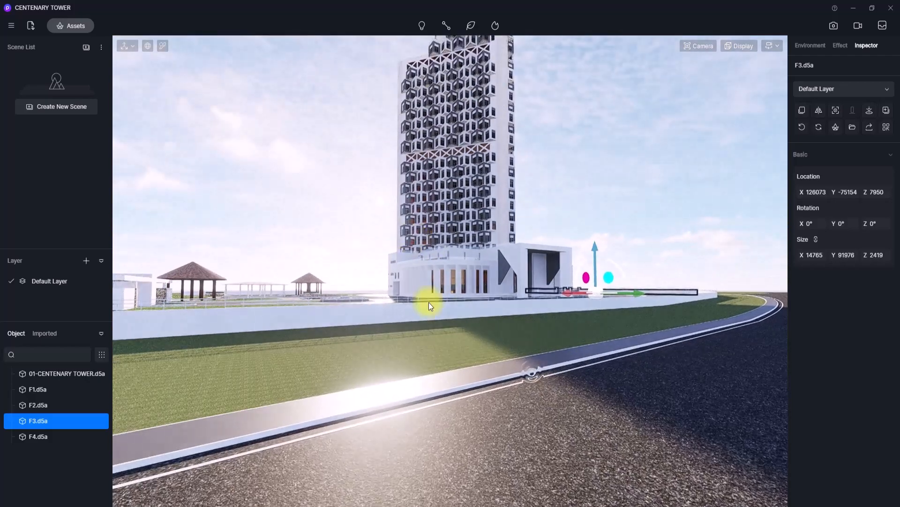
- Frame the tower and its entrance from the road, turn on two-point perspective, and tilt the view up toward the tower
scroll(428, 302, up, 3)
middle_drag(428, 303, 468, 305)
right_drag(468, 305, 371, 364)
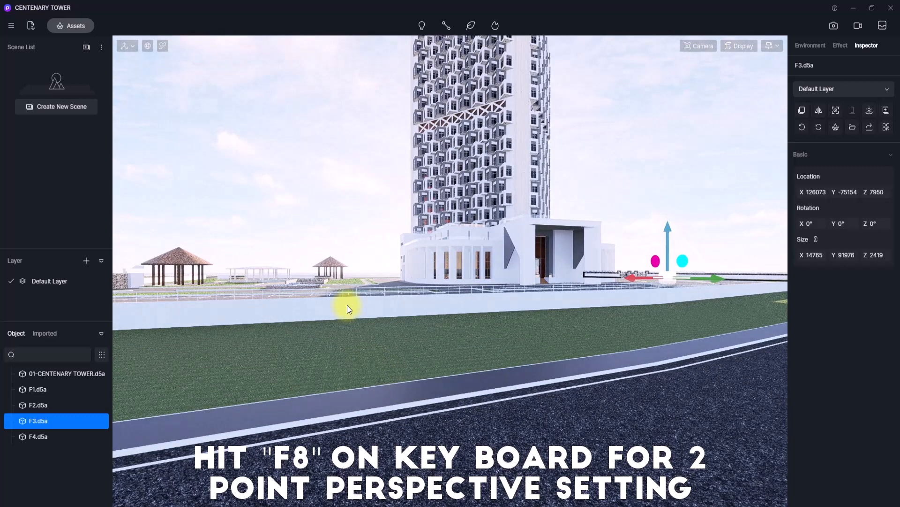
key(F8)
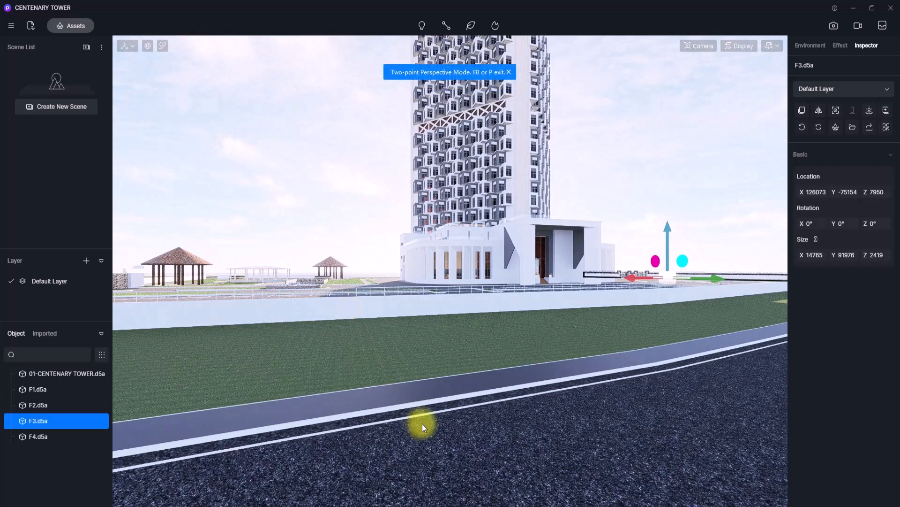
right_drag(420, 424, 426, 324)
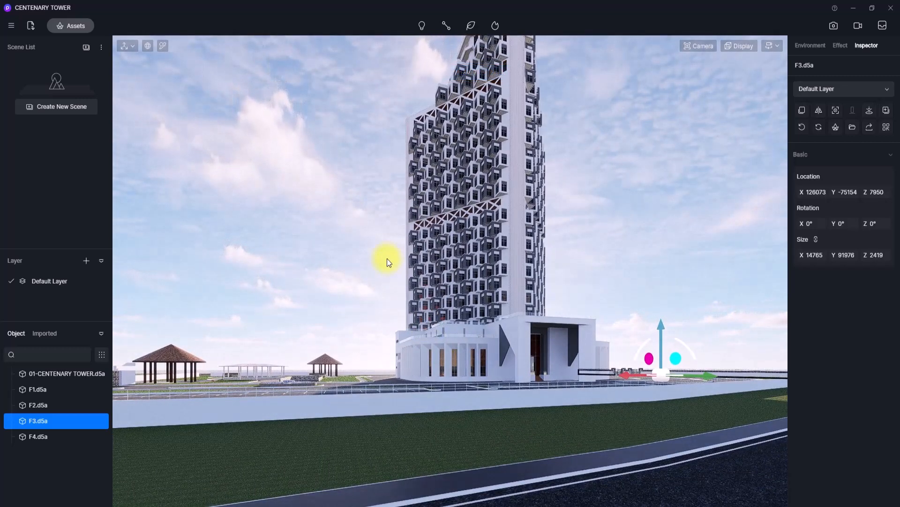
- Tilt and shift the view from the road to frame the tower, its entrance and the garden pavilions behind the fence
right_drag(507, 364, 468, 168)
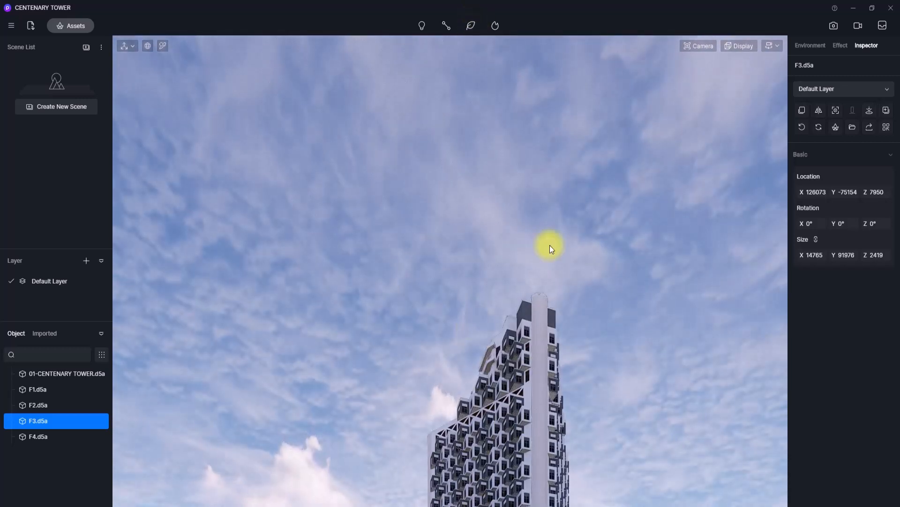
right_drag(549, 245, 535, 361)
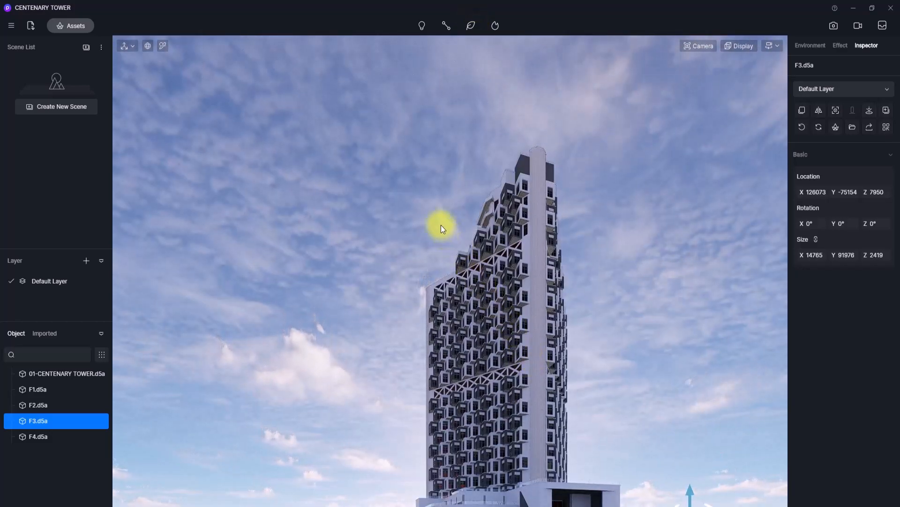
right_drag(440, 225, 509, 362)
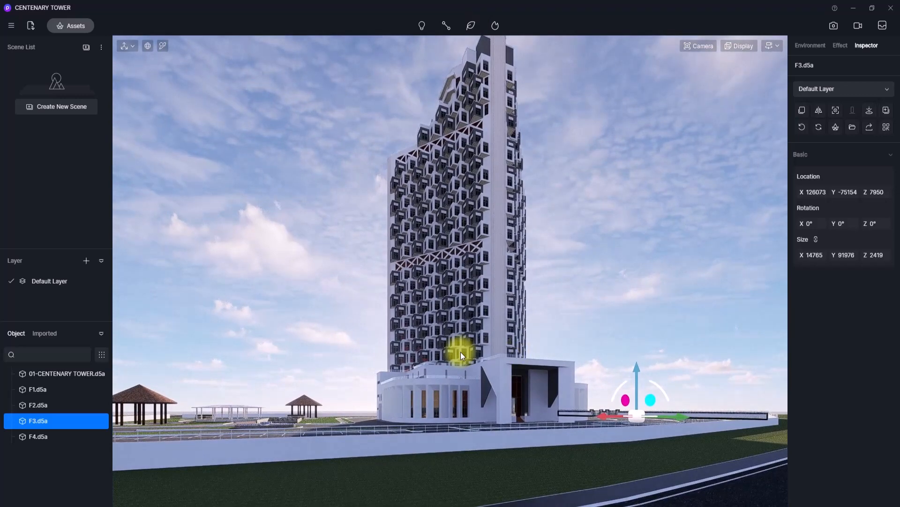
key(a)
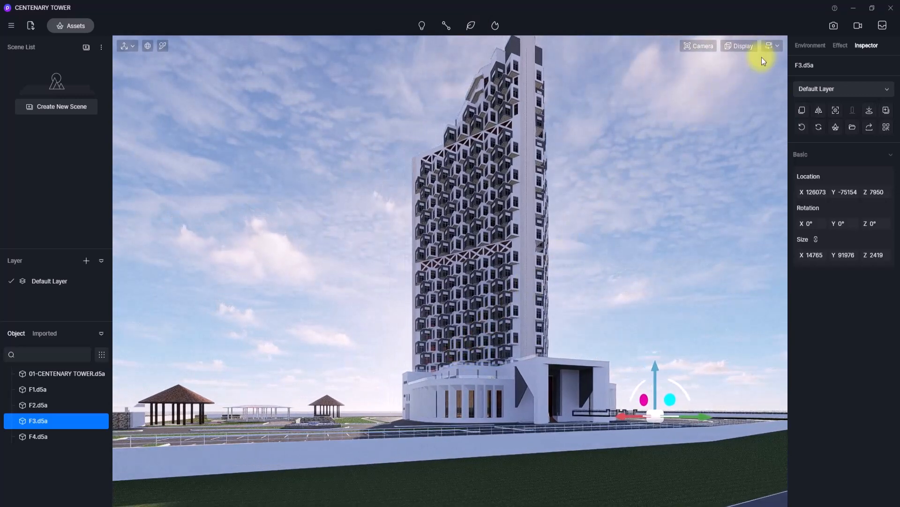
- Set the fly navigation speed to 1 and lower the camera to a height of about 9.27 m
click(773, 46)
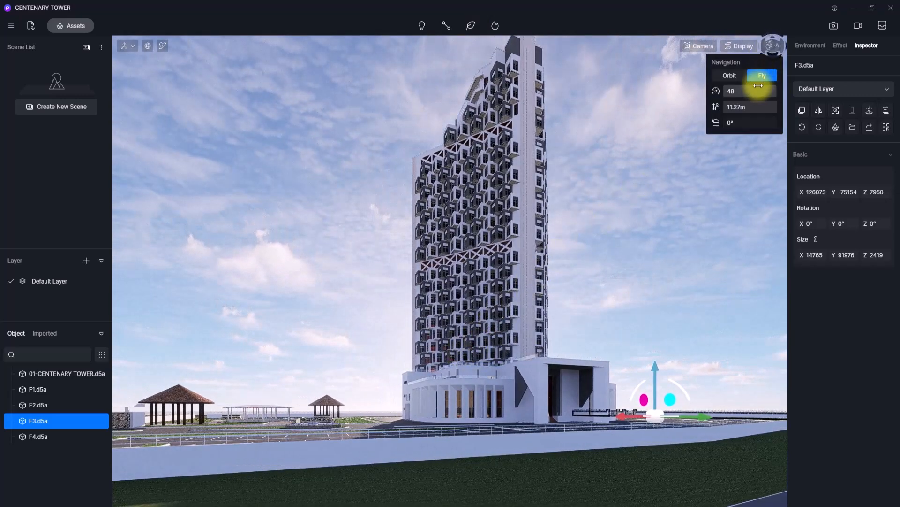
drag(754, 92, 722, 92)
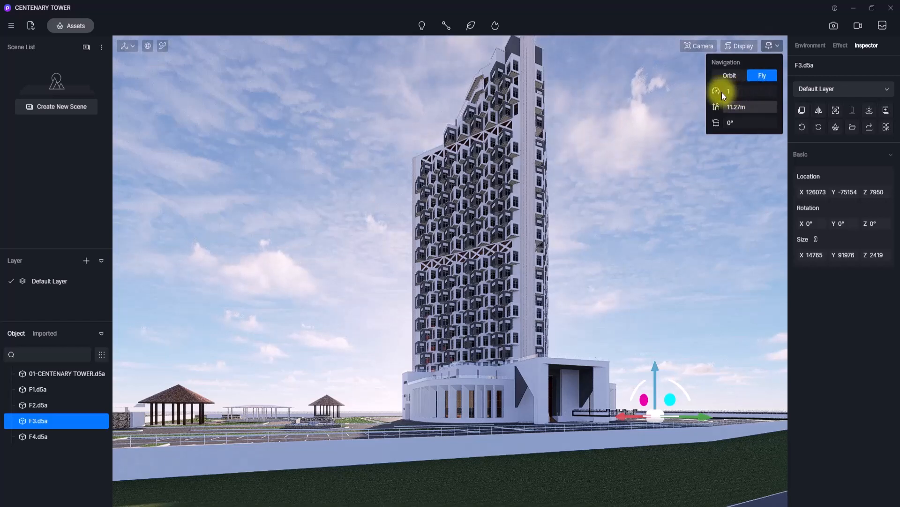
key(q)
key(q)
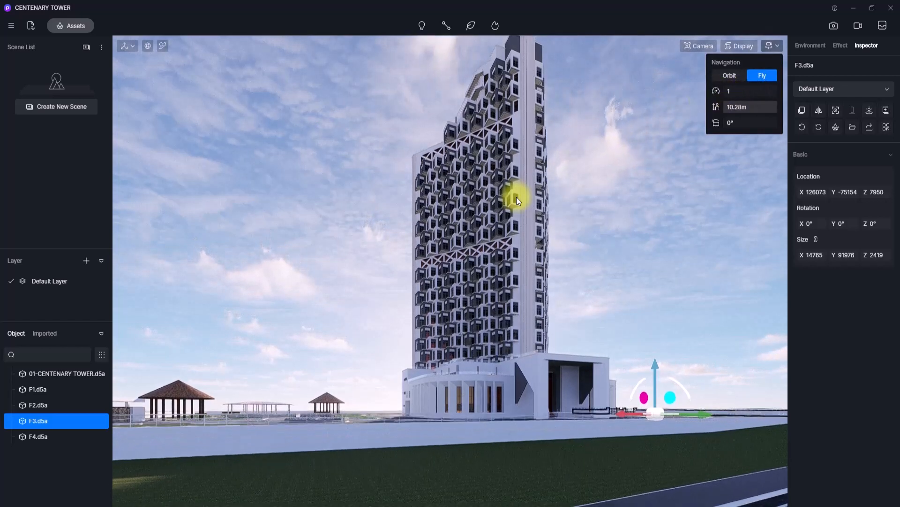
key(q)
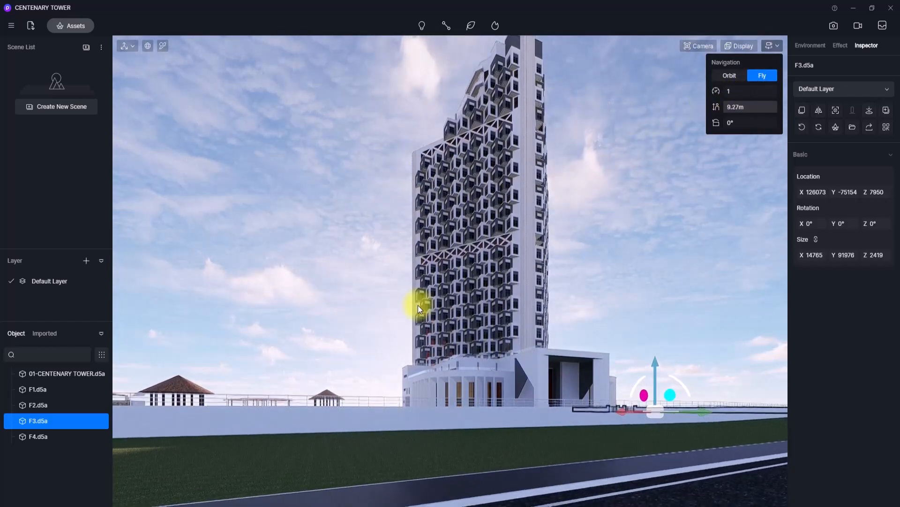
- Frame the whole tower with the curving road beside it, store the view as the first scene, and save the project
right_drag(439, 237, 570, 214)
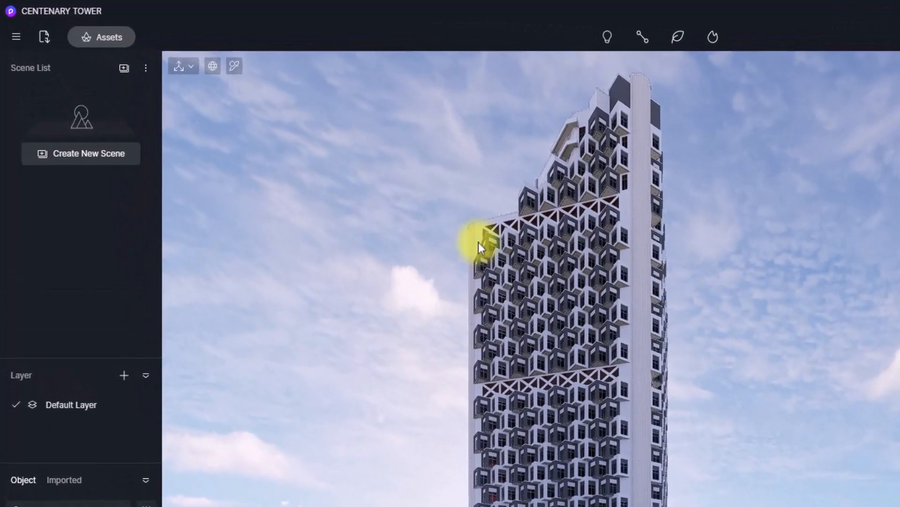
click(35, 126)
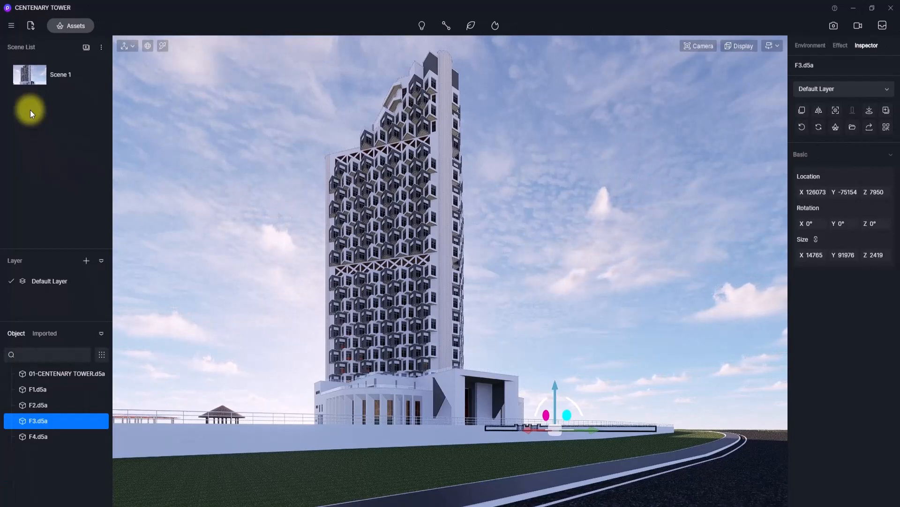
key(ctrl+s)
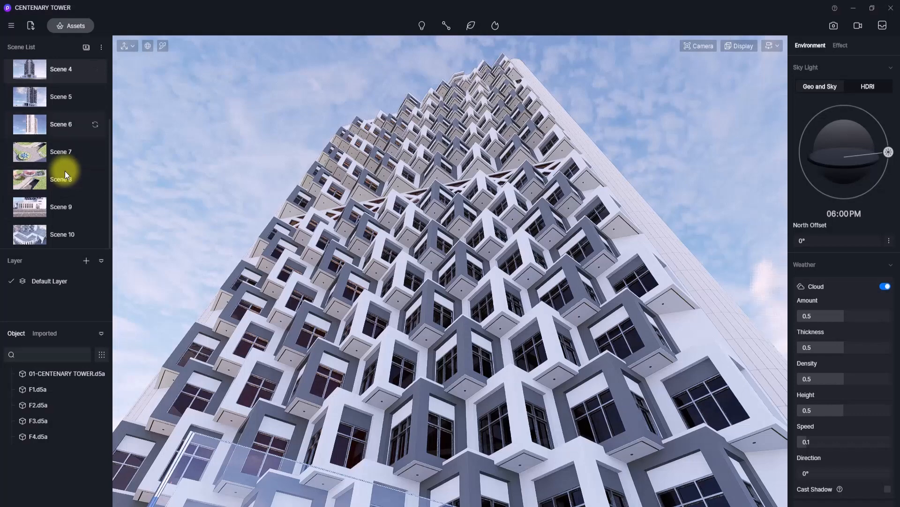
- Fly to the tower's main entrance and examine the canopy's ceiling from below
click(86, 49)
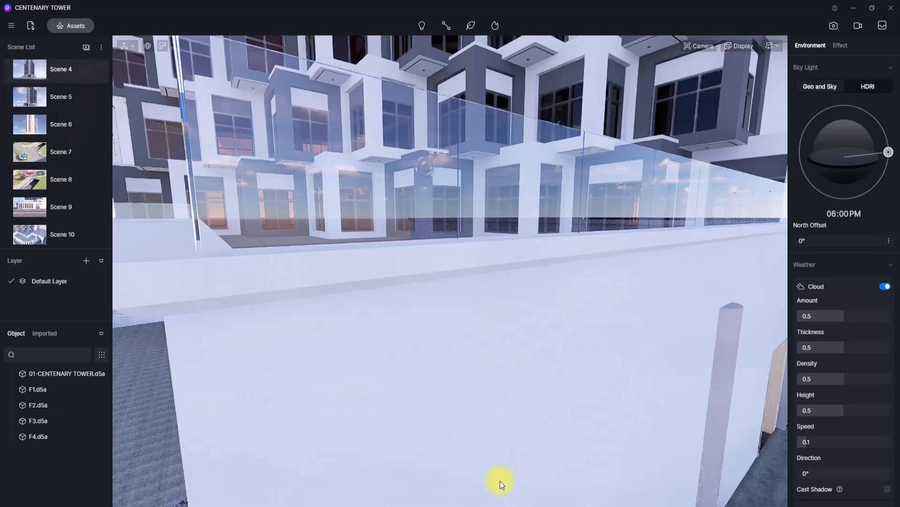
click(765, 46)
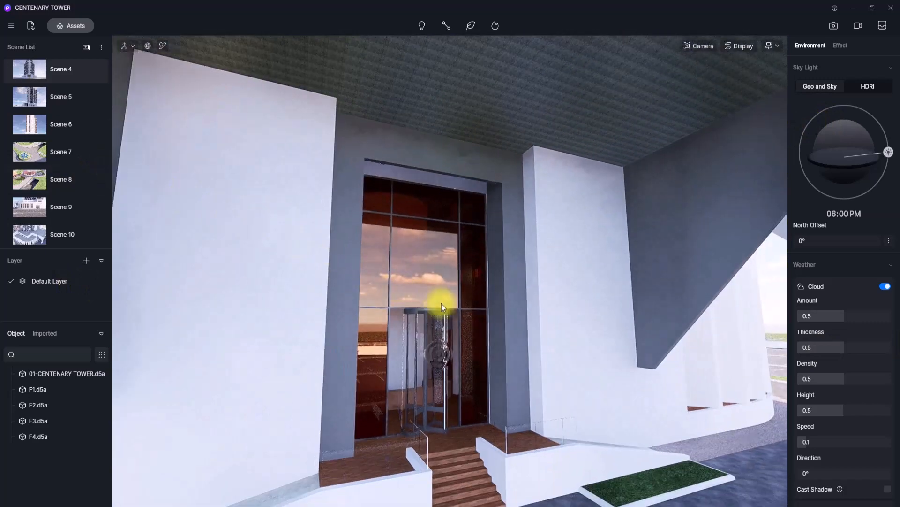
right_drag(442, 303, 392, 185)
scroll(392, 184, down, 3)
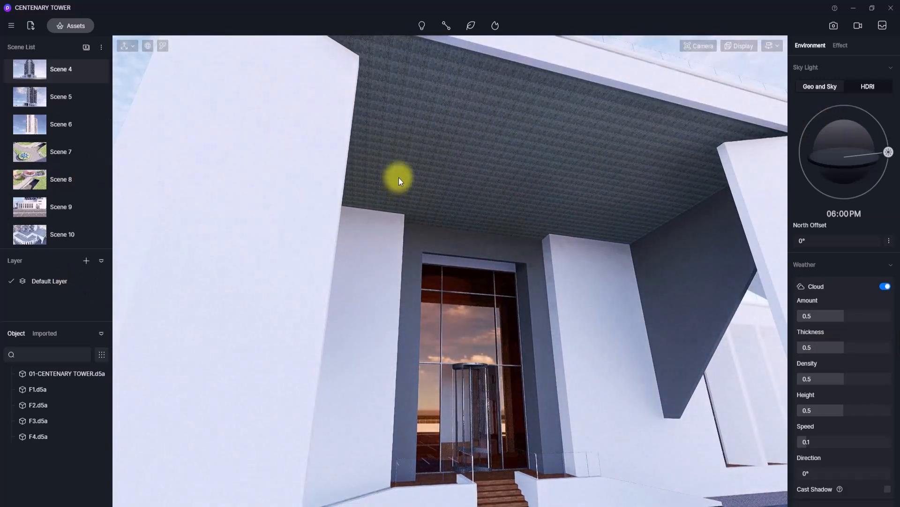
right_drag(416, 160, 413, 210)
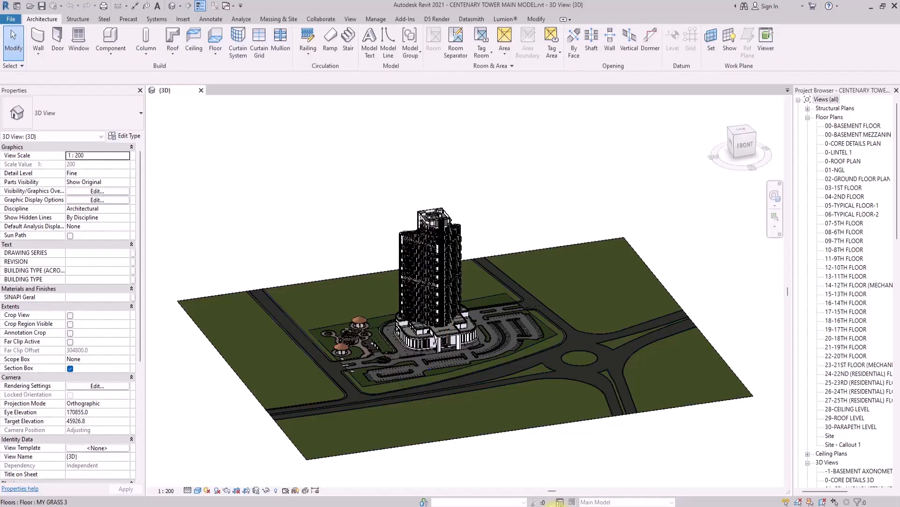
- Switch to Revit and examine the entrance canopy and the roof slab above it in the 3D view
scroll(511, 262, up, 10)
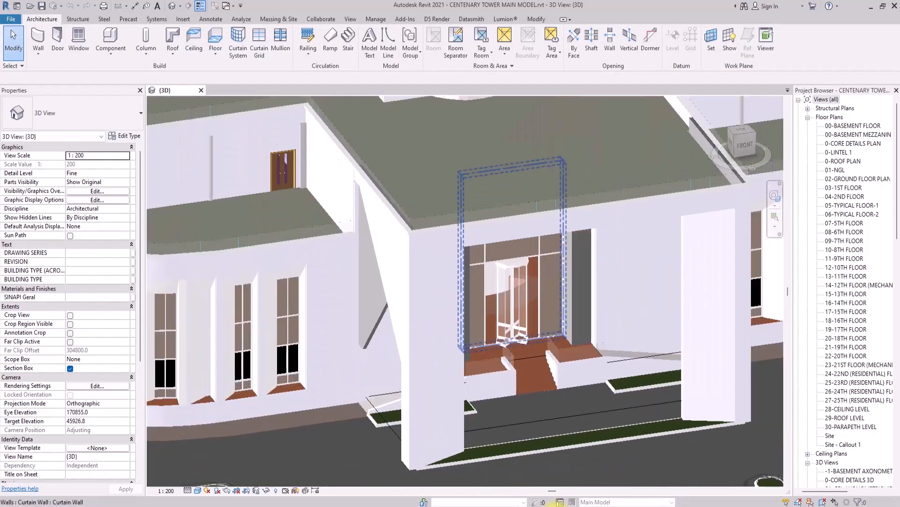
middle_drag(512, 263, 425, 385)
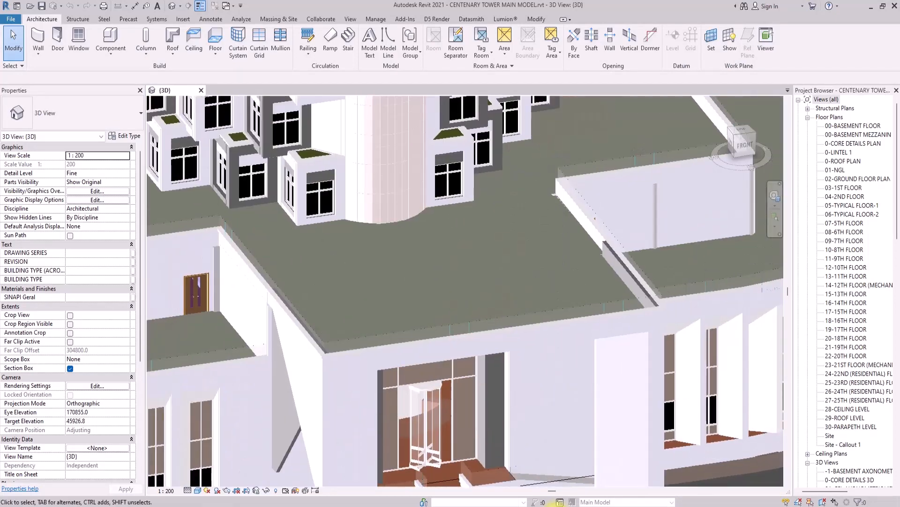
scroll(420, 289, down, 12)
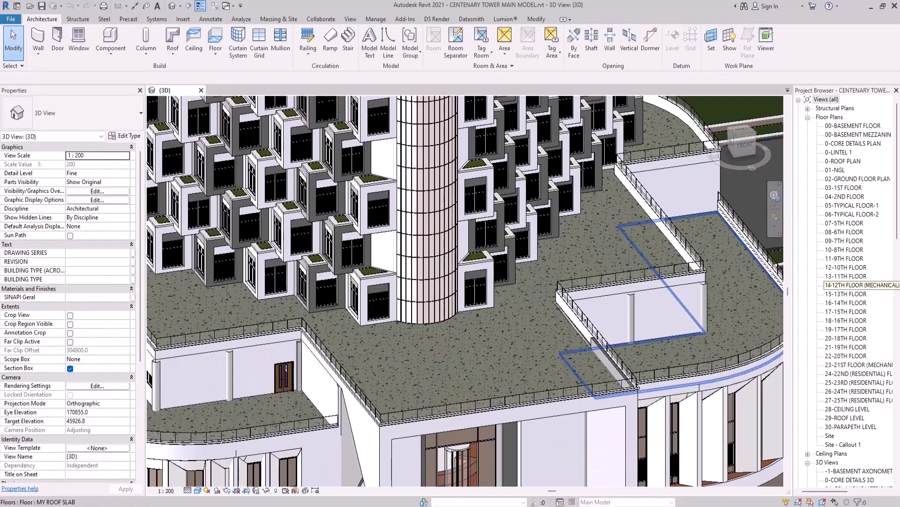
scroll(420, 288, down, 2)
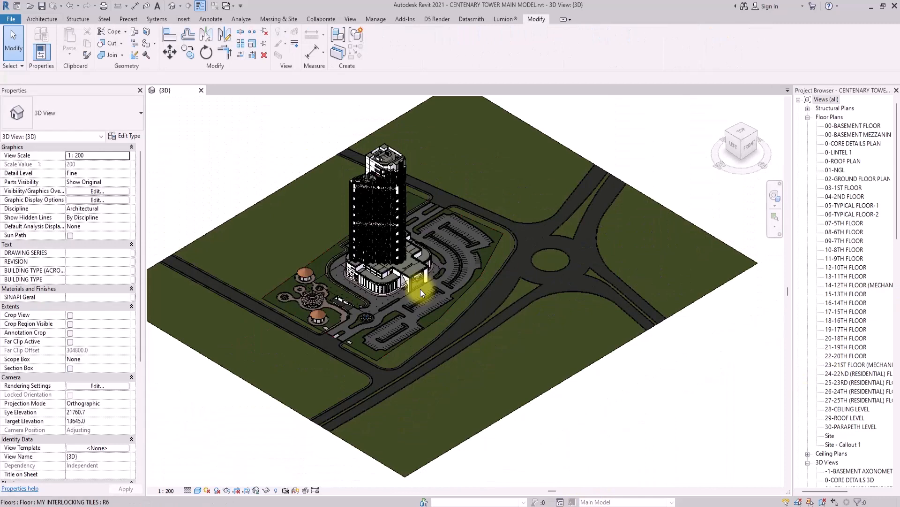
- Export the Revit model for D5 Render, overwriting 01-CENTENARY TOWER.d5a in the 01-EXPORTS folder
click(436, 19)
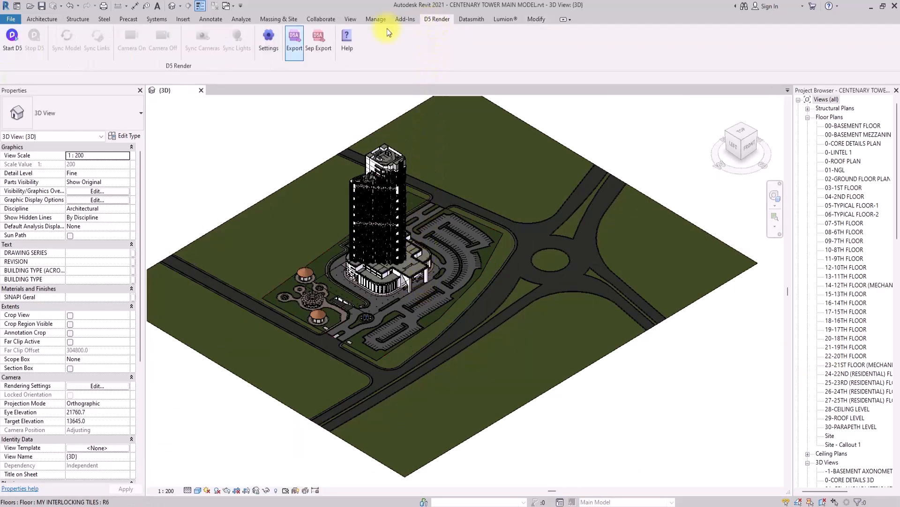
click(294, 48)
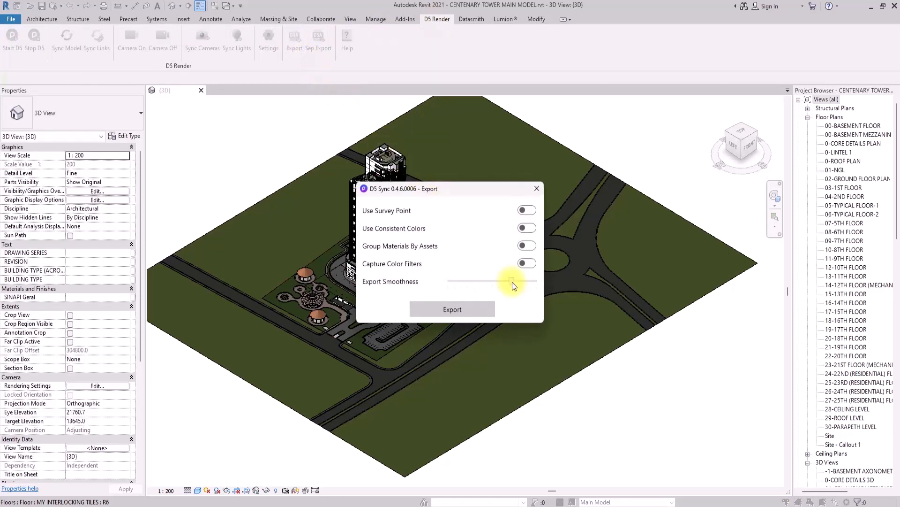
click(461, 301)
click(457, 310)
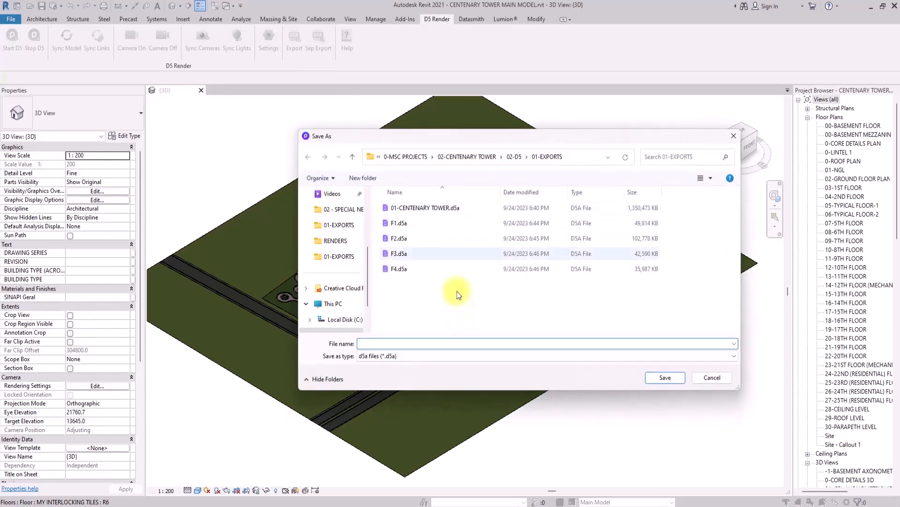
click(445, 209)
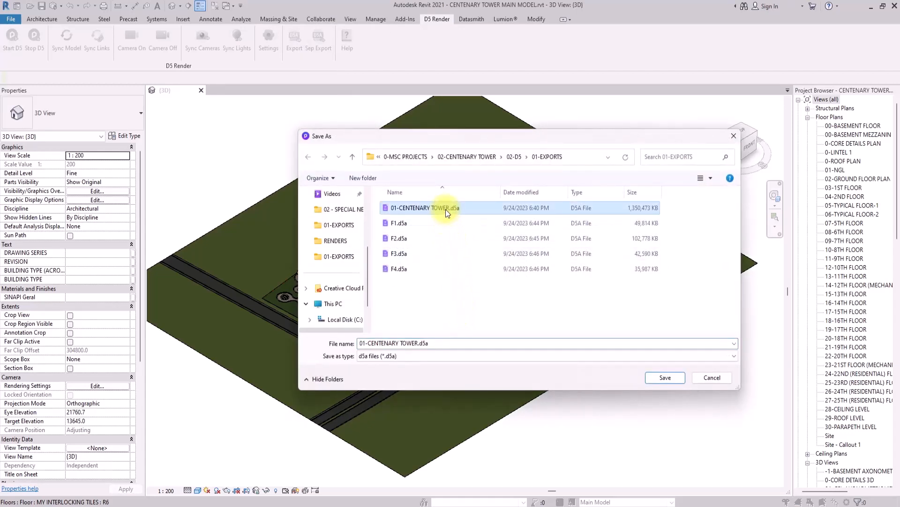
click(664, 377)
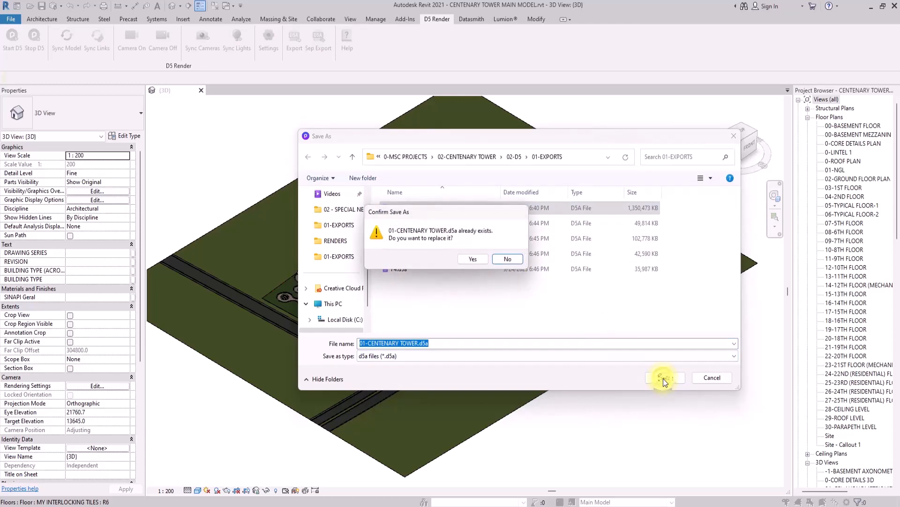
click(474, 259)
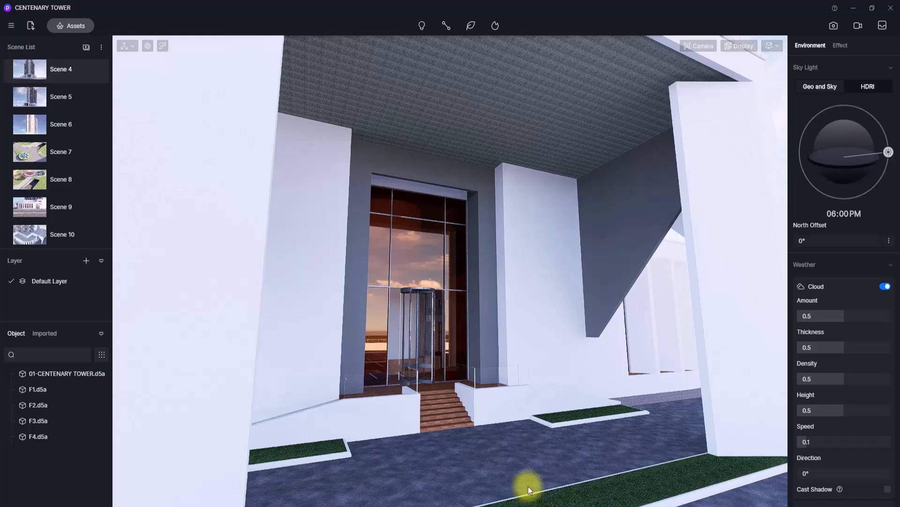
- Switch back to D5 Render, bring the entrance facade into view, and reload the Centenary Tower model from its source file
scroll(523, 449, down, 5)
right_drag(516, 413, 410, 330)
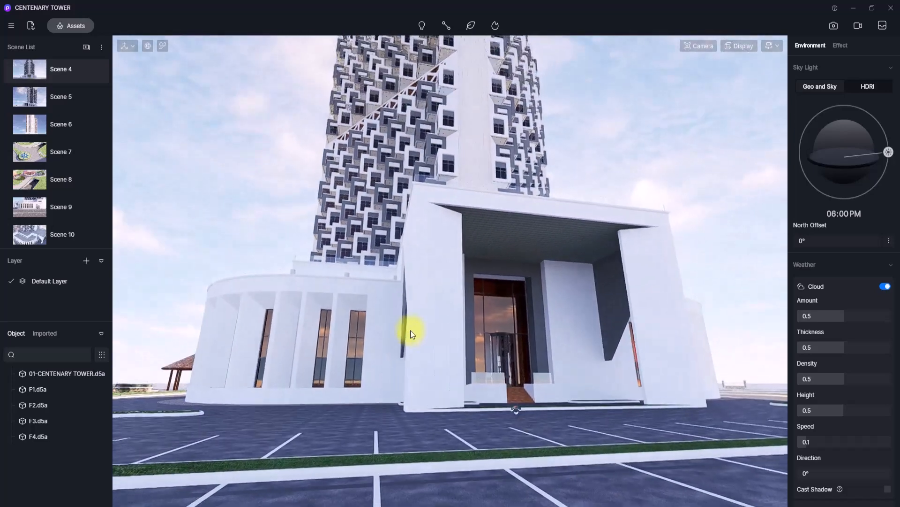
click(490, 232)
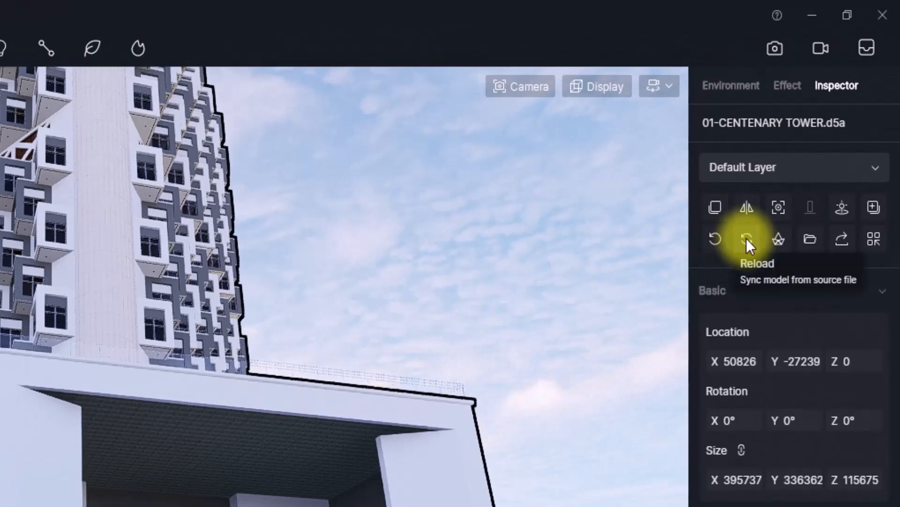
click(747, 238)
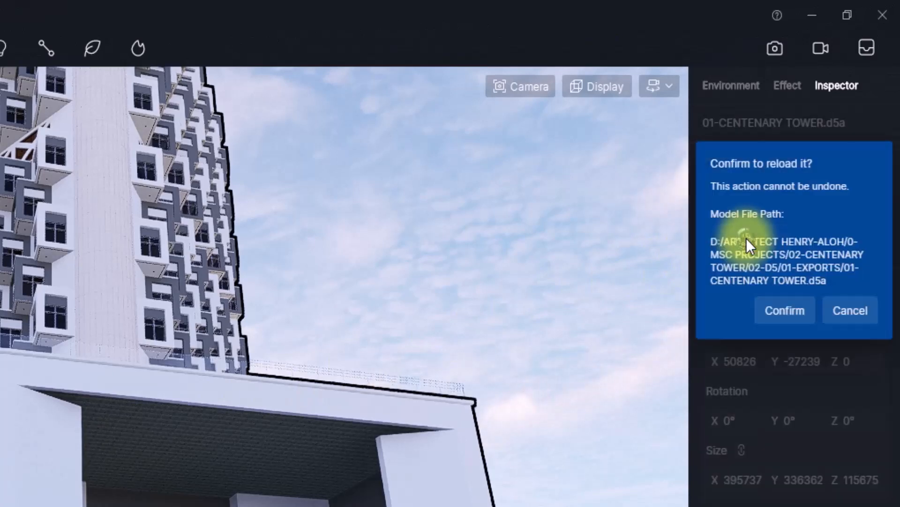
click(783, 312)
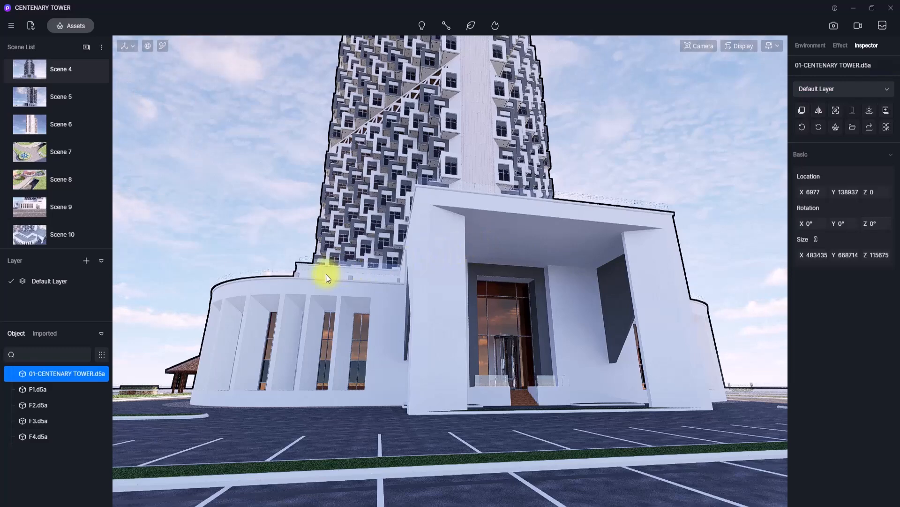
- Examine the reloaded tower's entrance canopy and its ceiling up close
right_drag(325, 274, 49, 299)
key(w)
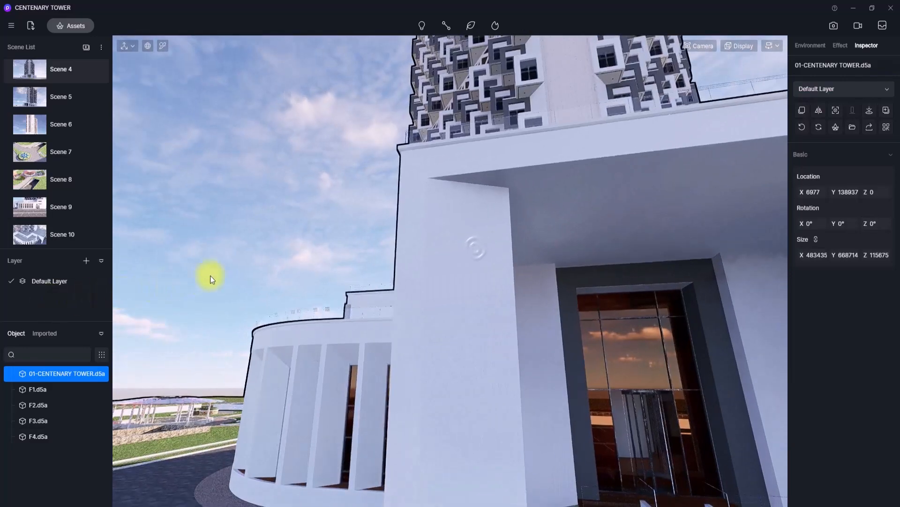
right_drag(472, 220, 184, 286)
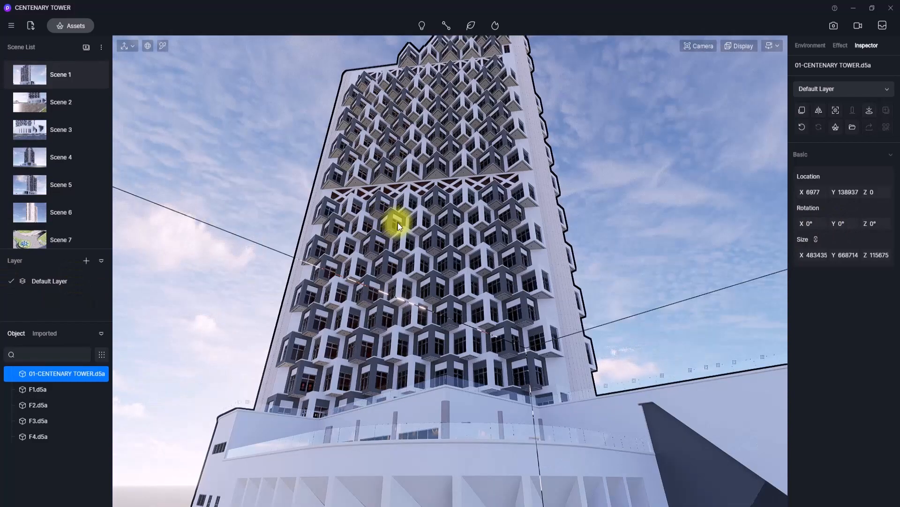
- Apply the White Wall Paint material from the online Wall Paint library to the white protruding window frames of the tower facade
scroll(397, 222, up, 6)
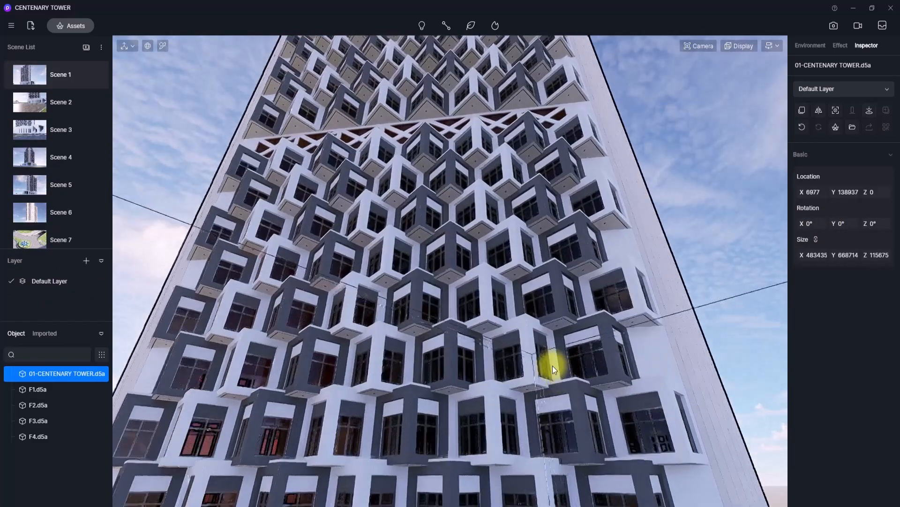
right_drag(553, 364, 381, 330)
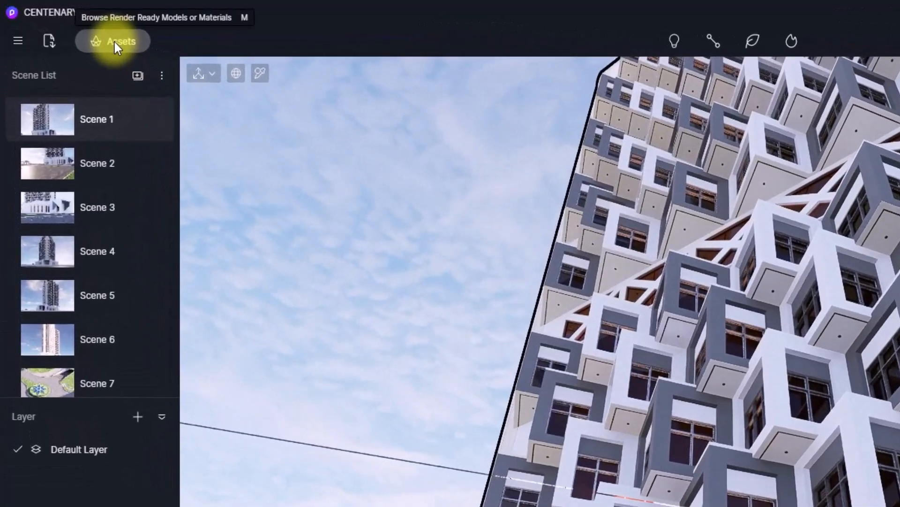
click(114, 41)
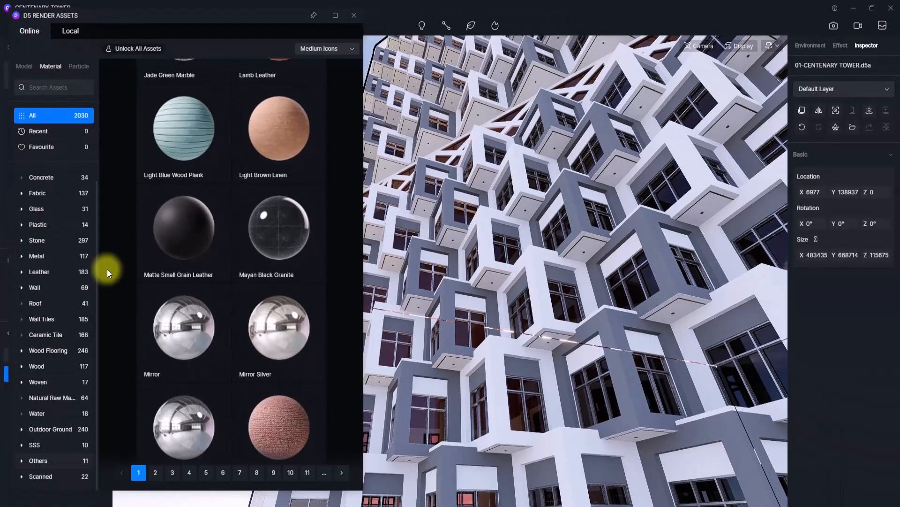
click(45, 289)
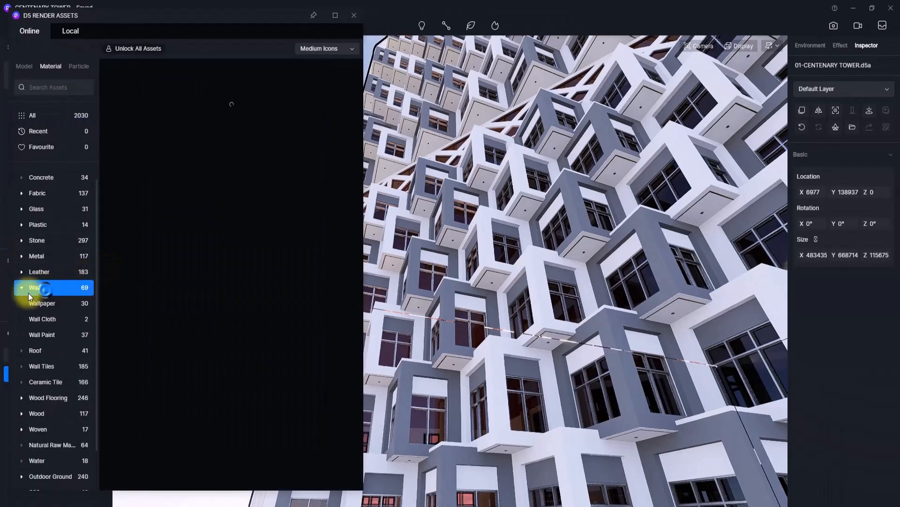
click(46, 334)
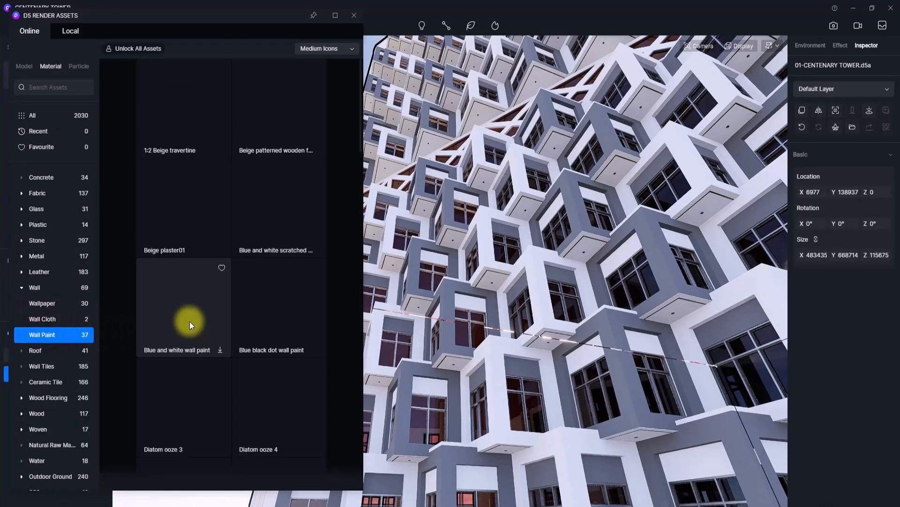
scroll(193, 271, down, 5)
scroll(209, 260, down, 10)
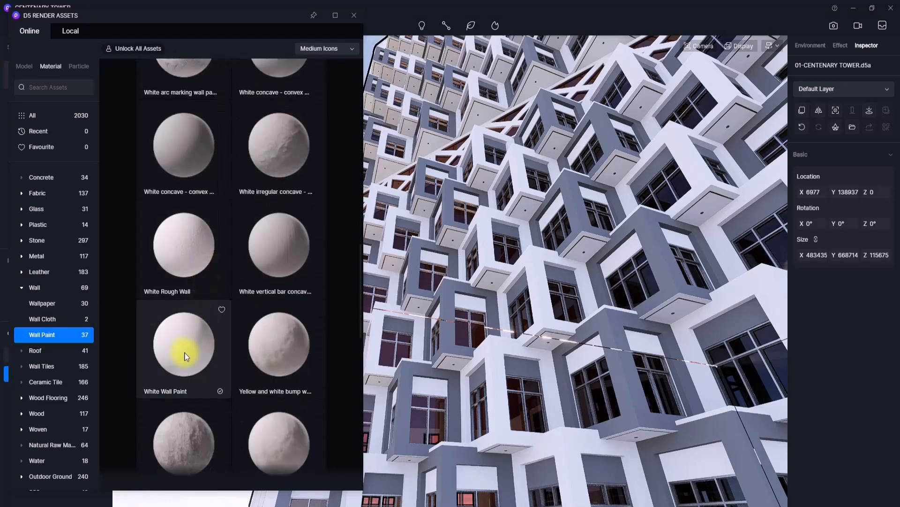
mouse_move(183, 358)
mouse_down()
mouse_move(568, 324)
mouse_move(472, 322)
mouse_move(549, 261)
mouse_move(437, 266)
mouse_move(457, 268)
mouse_move(450, 263)
mouse_up()
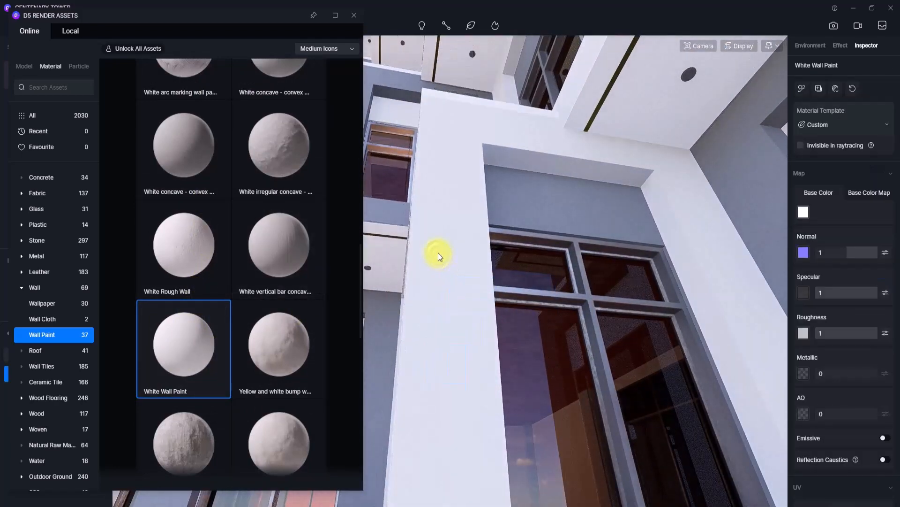
click(354, 15)
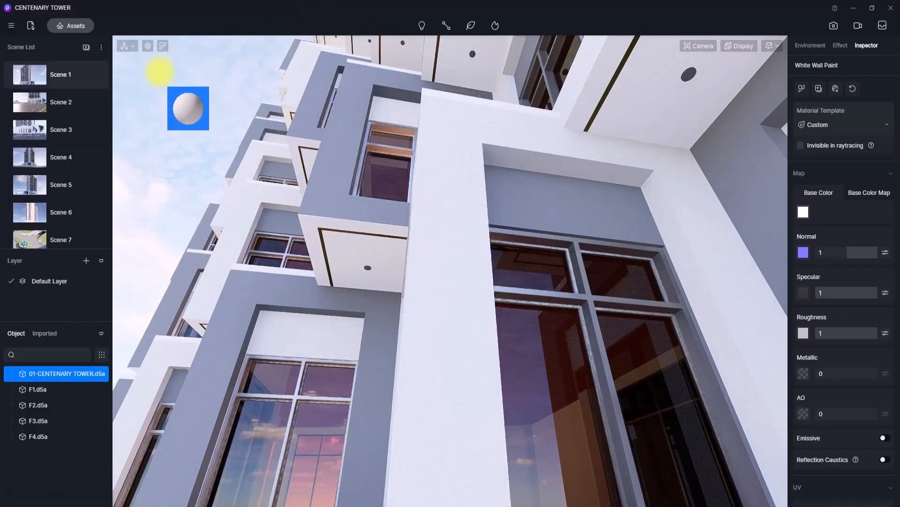
key(Escape)
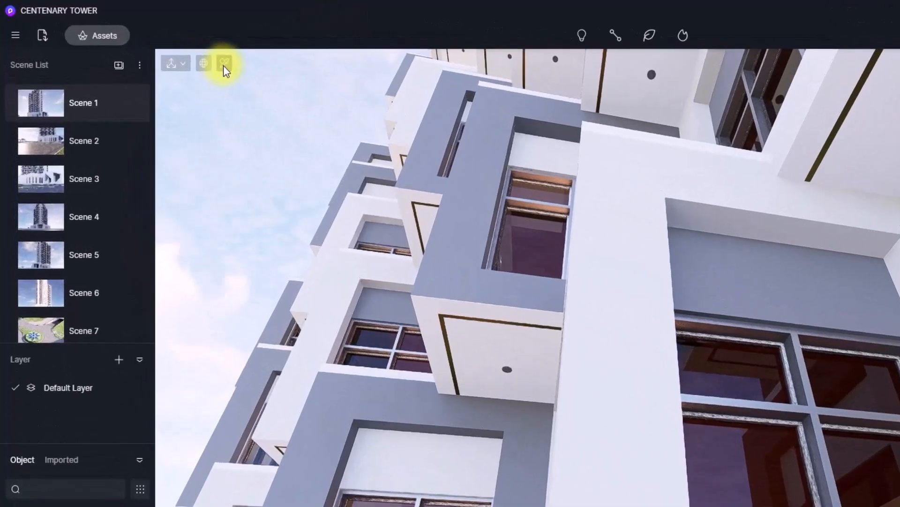
- Sample the facade's White Wall Paint and set its base color to a warm off-white with HSV 28, 8, 98
click(162, 46)
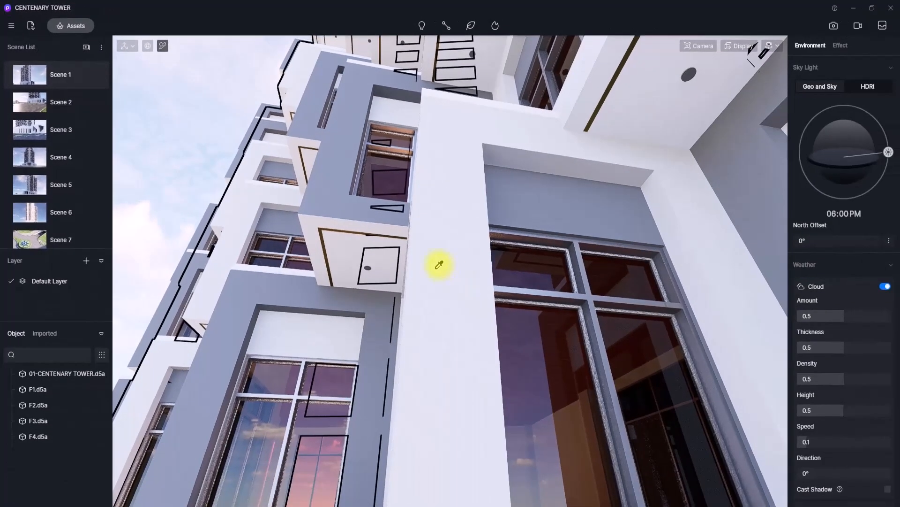
click(439, 265)
key(i)
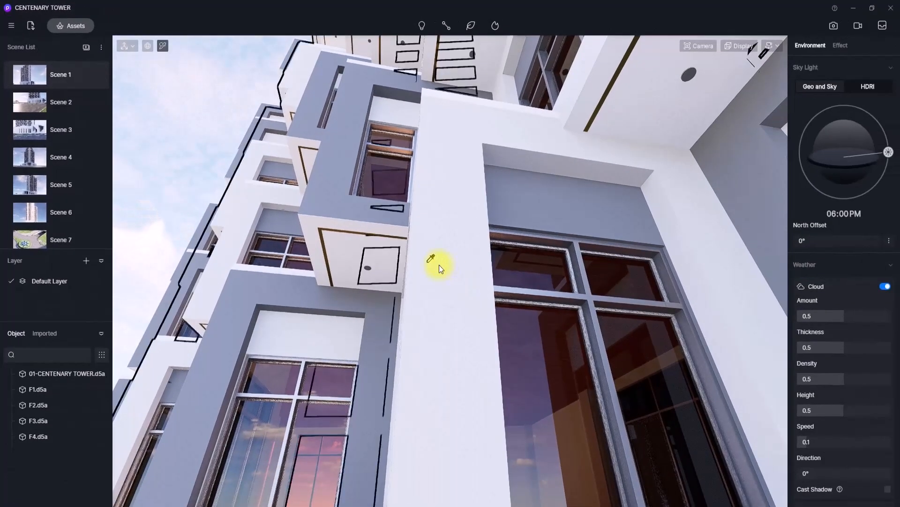
click(456, 217)
click(809, 213)
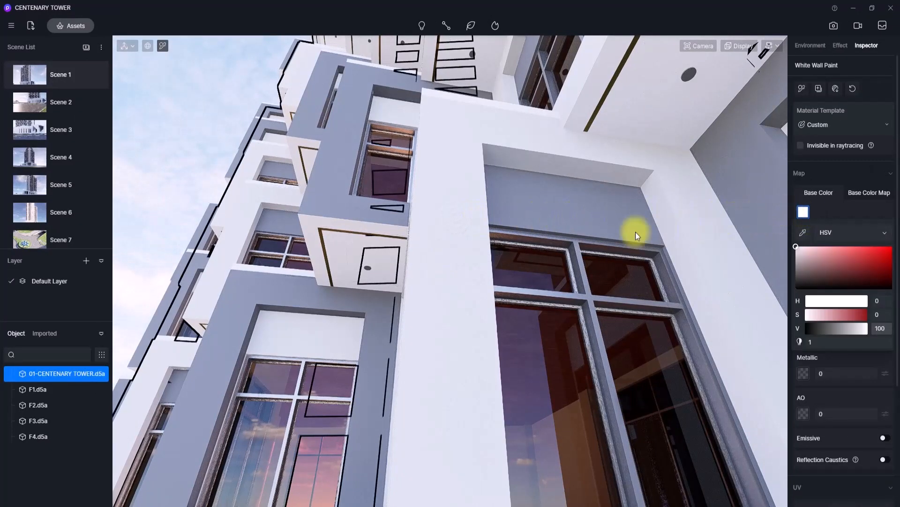
click(394, 261)
scroll(728, 253, down, 5)
scroll(481, 249, up, 6)
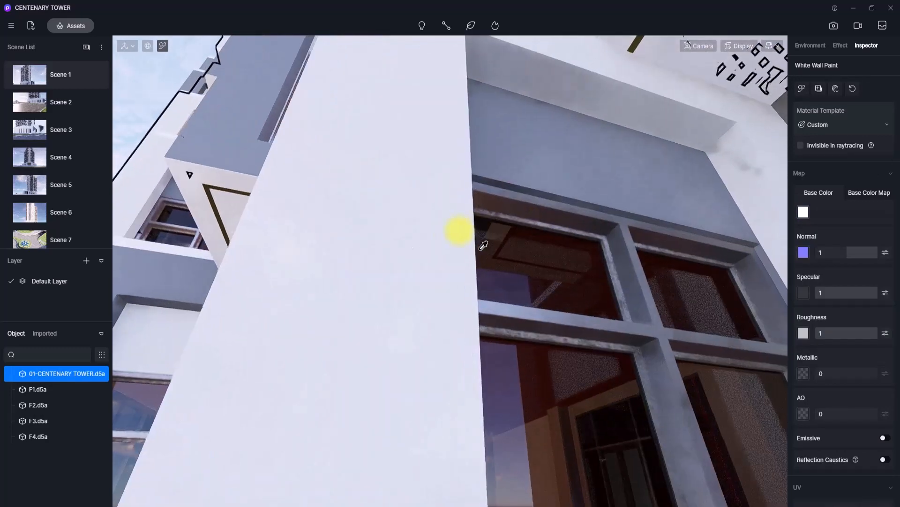
click(420, 227)
click(804, 212)
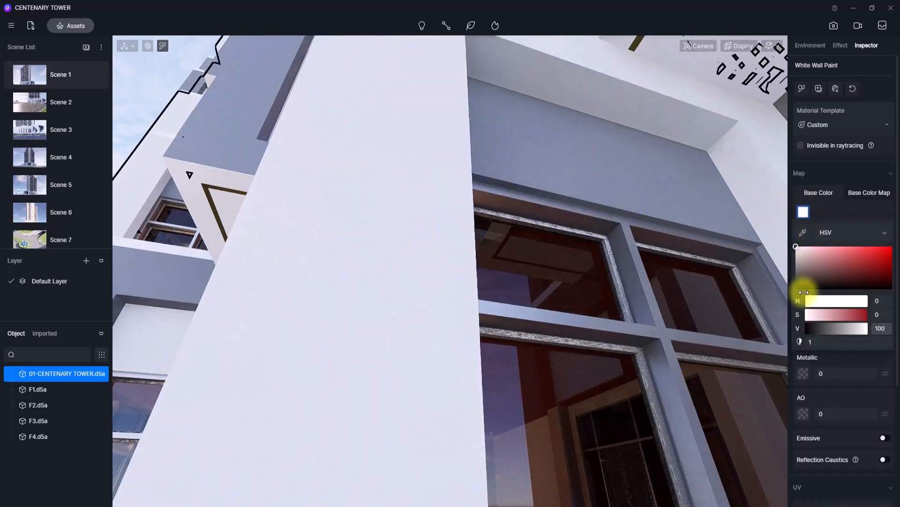
drag(804, 300, 810, 302)
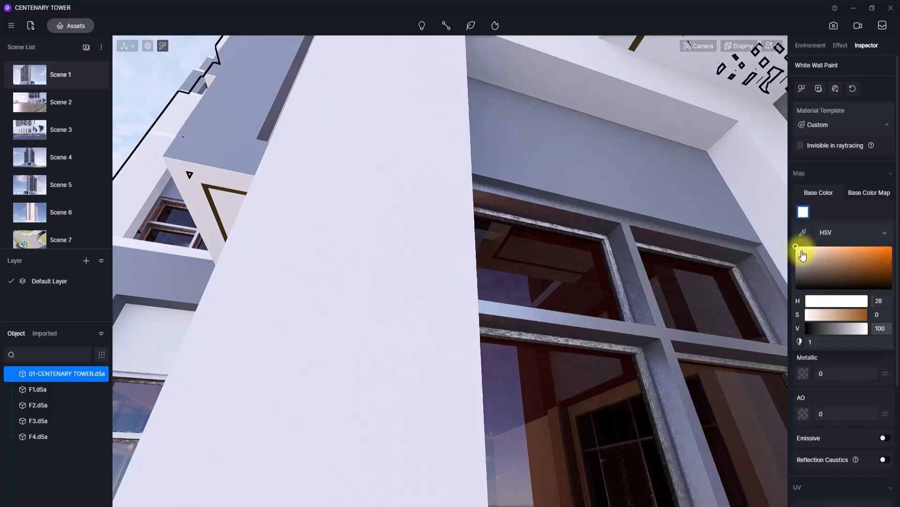
click(804, 252)
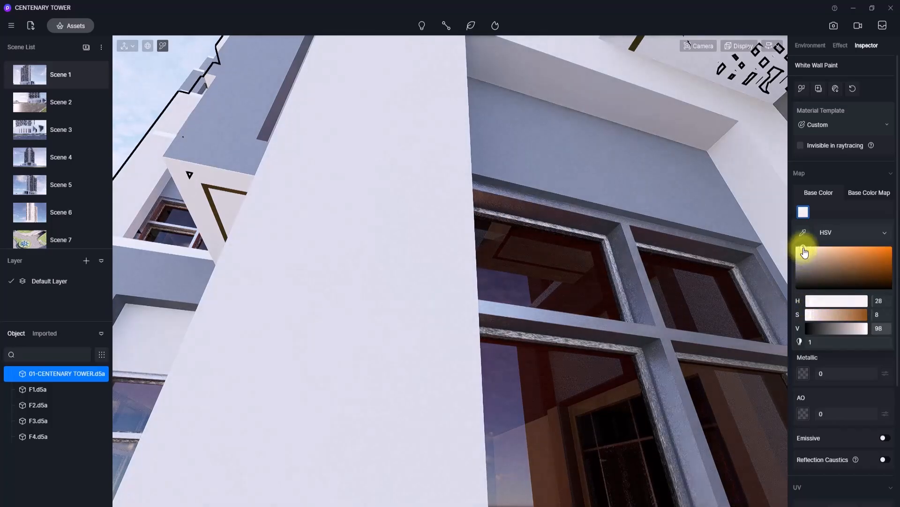
- Copy the White Wall Paint material from the white frames onto the grey window boxes of the facade
scroll(670, 255, down, 5)
middle_drag(669, 256, 323, 271)
right_drag(323, 271, 517, 246)
scroll(441, 233, down, 5)
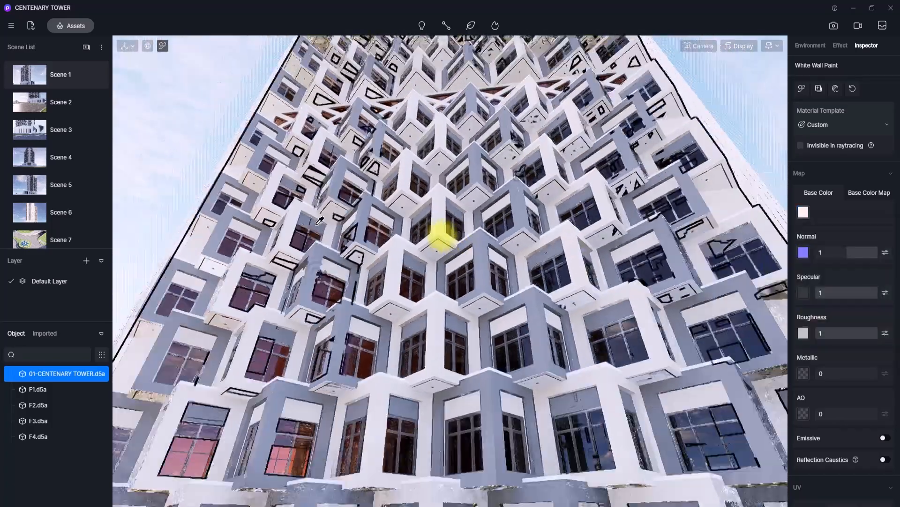
right_drag(440, 233, 164, 209)
scroll(247, 262, up, 3)
right_drag(248, 261, 585, 334)
scroll(585, 333, up, 2)
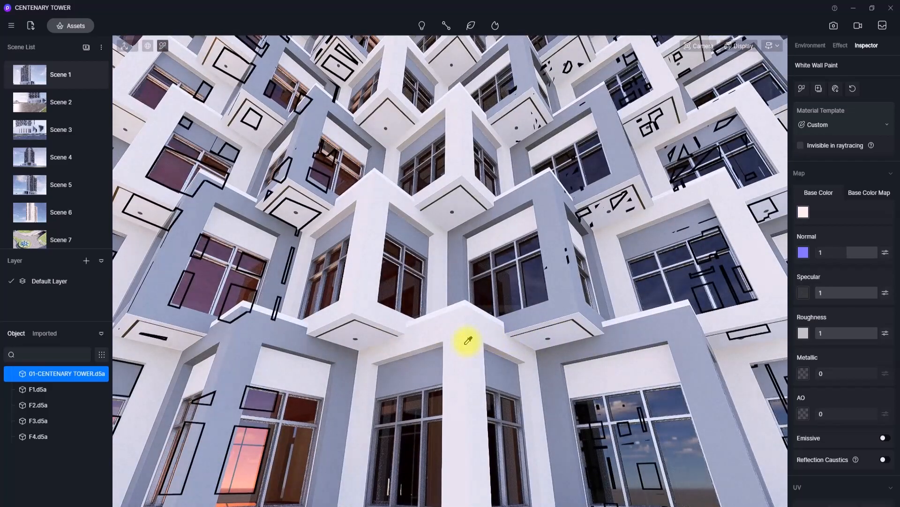
click(464, 343)
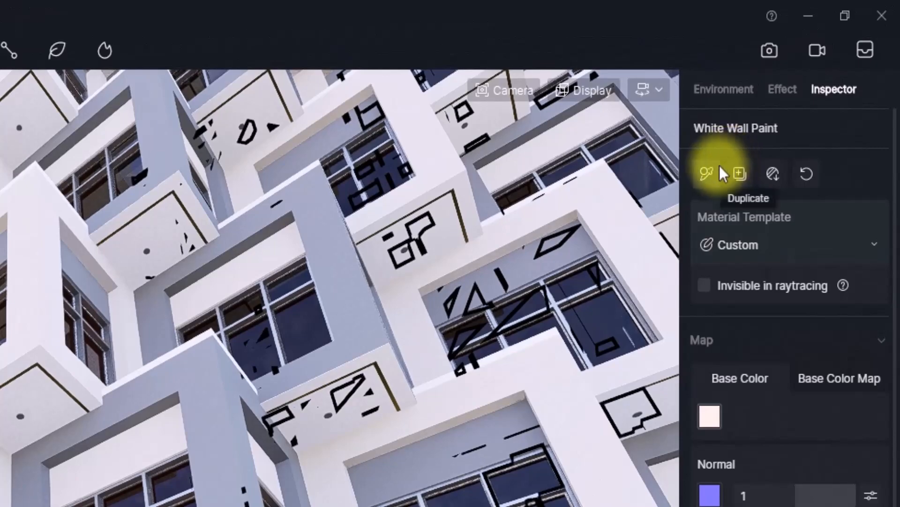
click(707, 173)
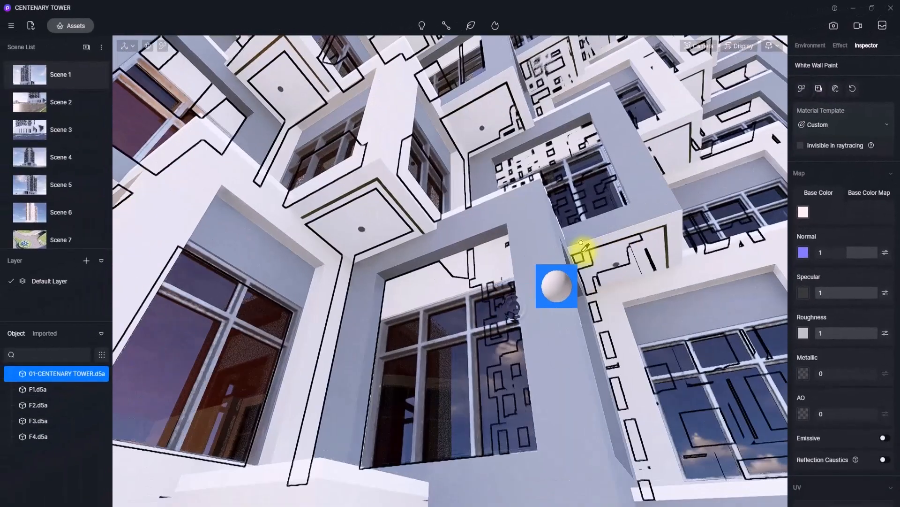
key(Escape)
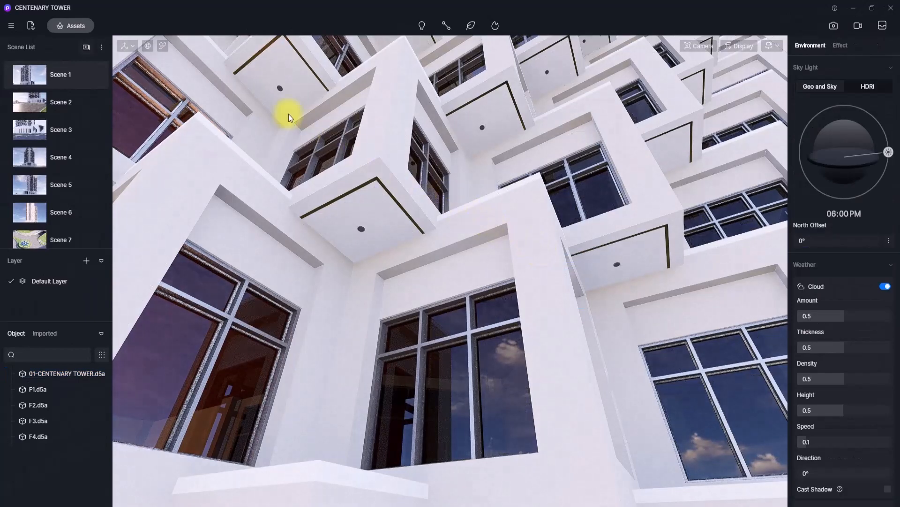
- Sample the repainted window boxes' material and change its base color to a dark blue-grey with hue 193
click(164, 47)
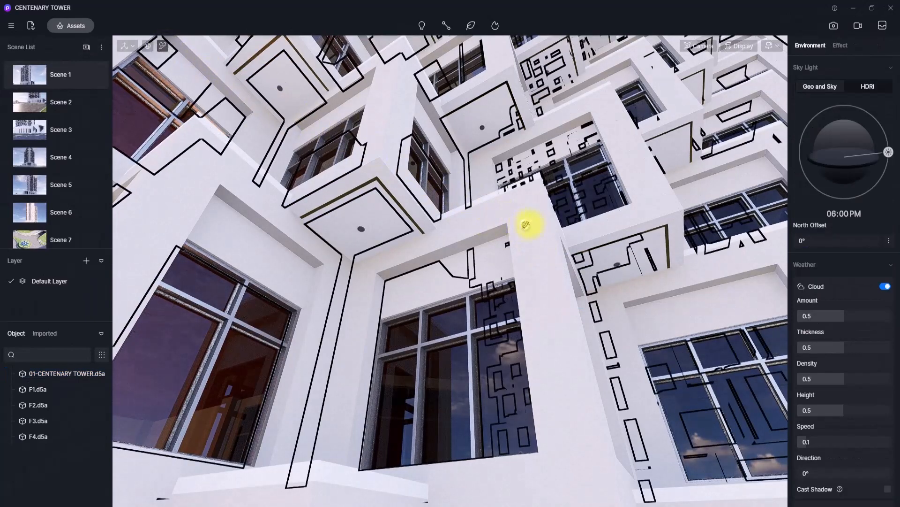
click(526, 225)
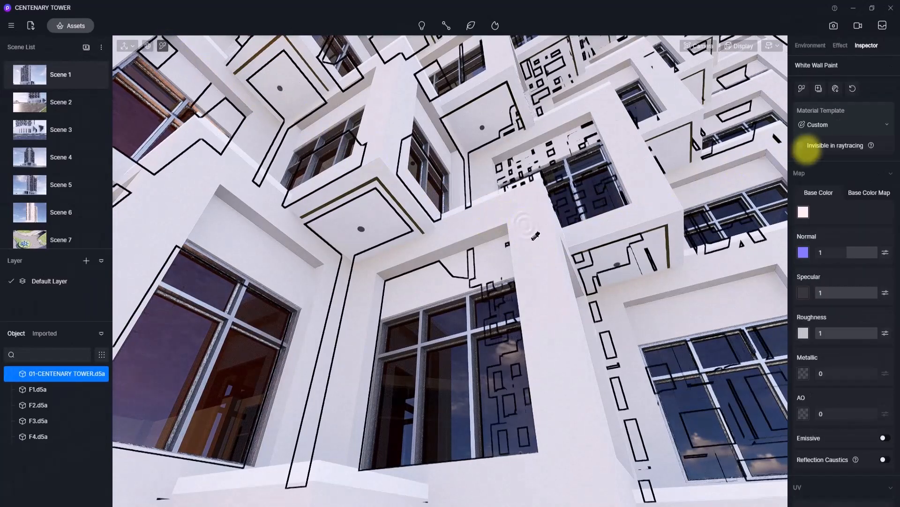
click(804, 212)
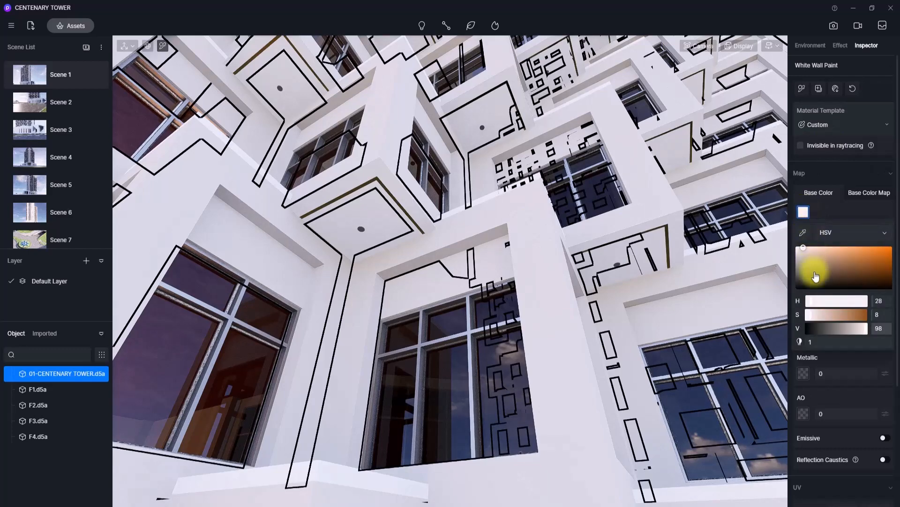
drag(821, 308, 839, 308)
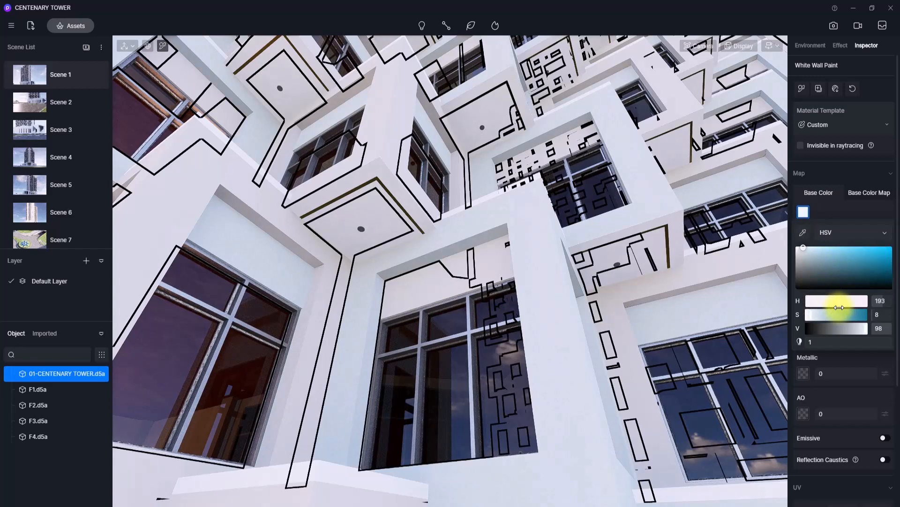
drag(804, 248, 810, 268)
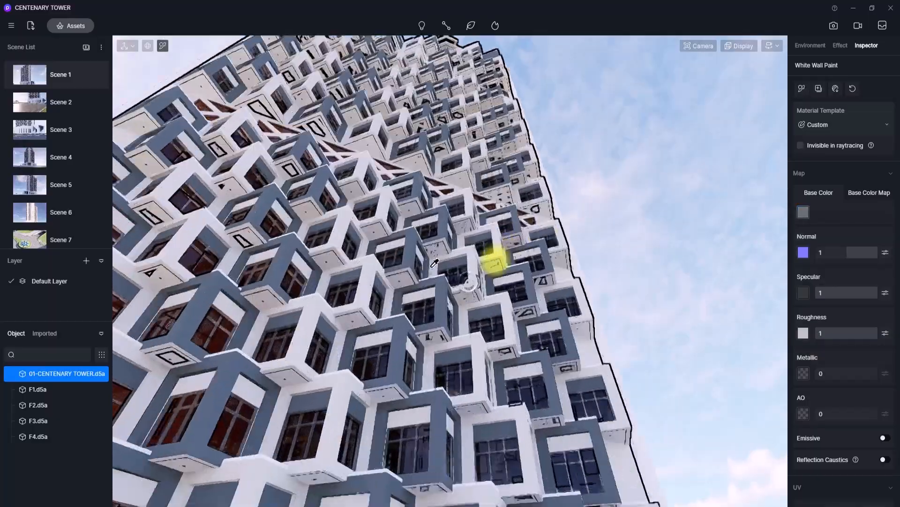
- Apply the Normal Glass material from the online Glass library to the tower's window panes
right_drag(435, 263, 106, 396)
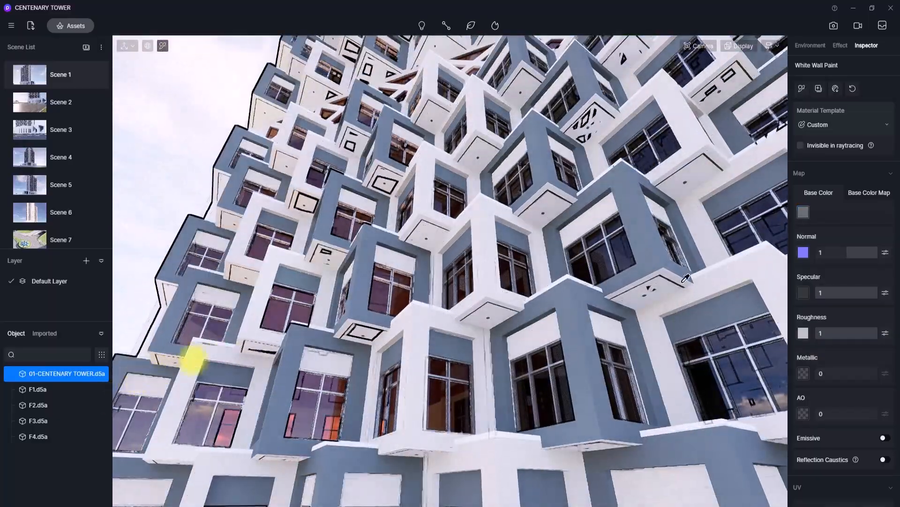
right_drag(442, 275, 469, 422)
scroll(487, 346, down, 3)
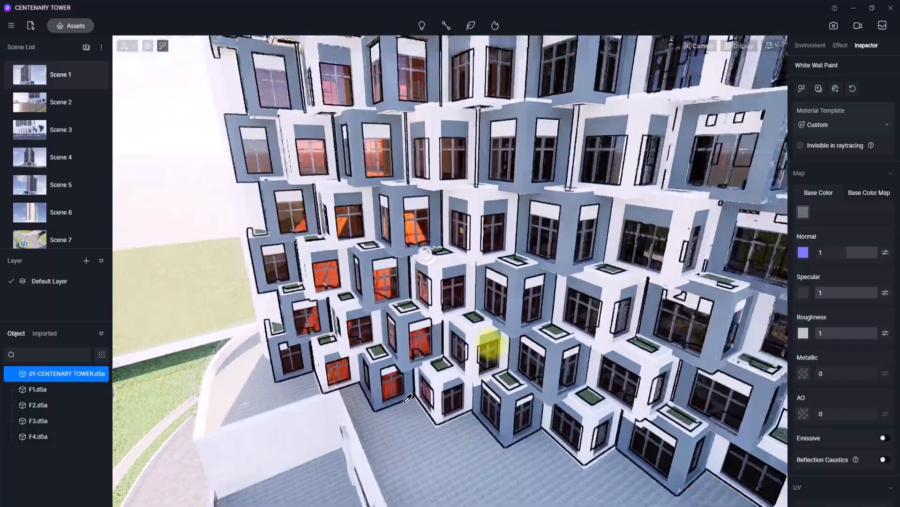
right_drag(491, 345, 421, 151)
scroll(465, 244, up, 5)
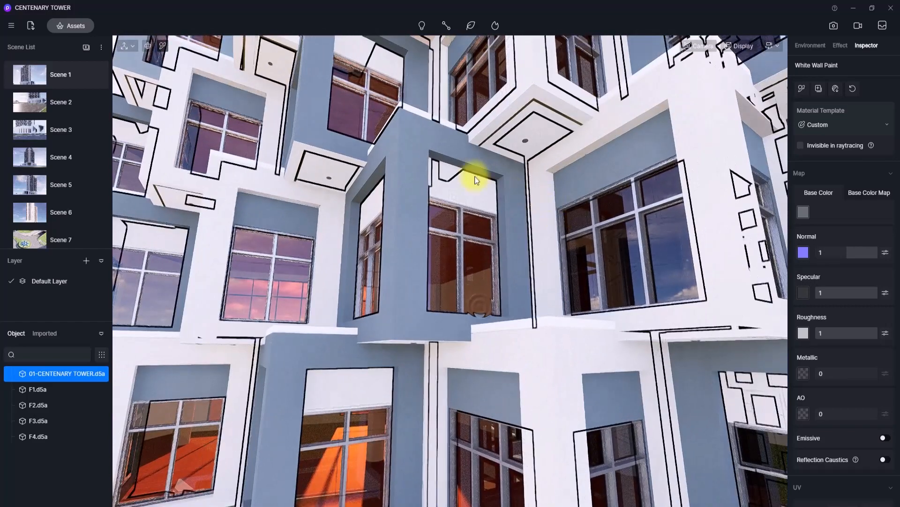
click(70, 24)
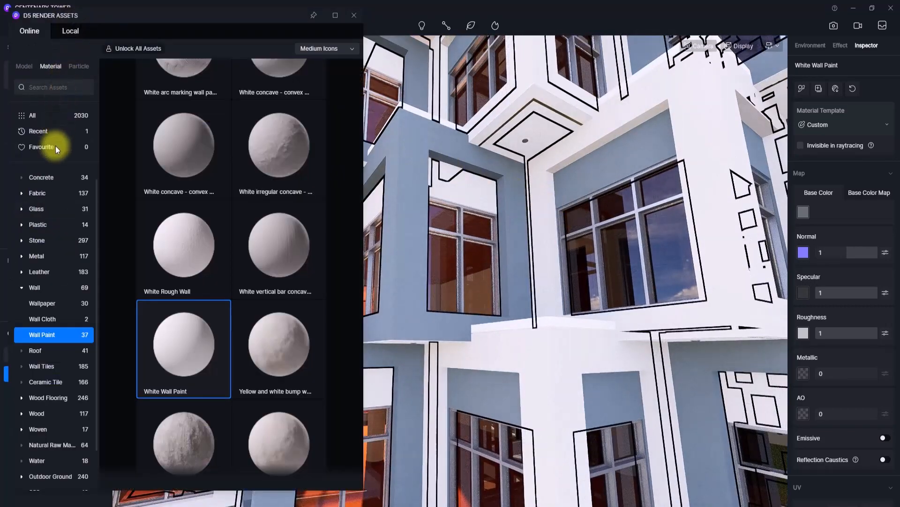
click(47, 209)
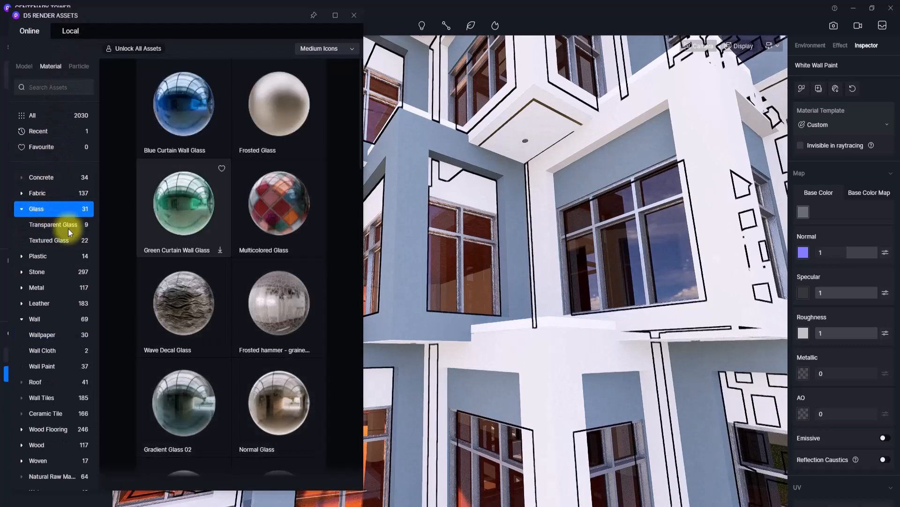
drag(278, 406, 400, 244)
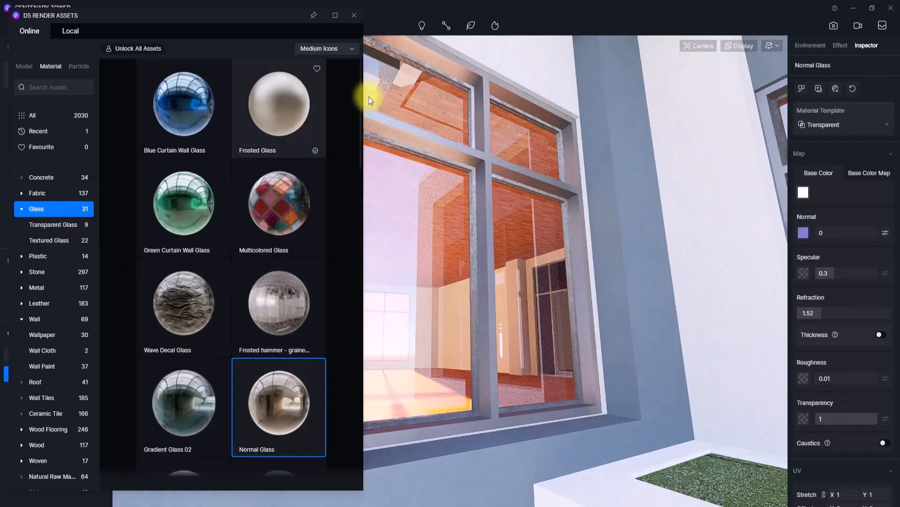
click(349, 16)
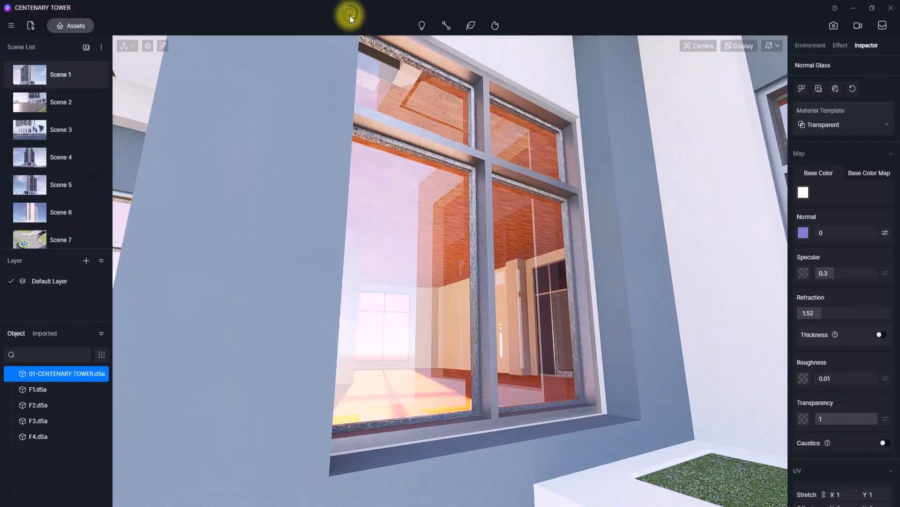
- Sample the window panes' Normal Glass, darken its base color to HSV 0, 0, 79, and set specular to 0.53 and roughness to 0
click(342, 207)
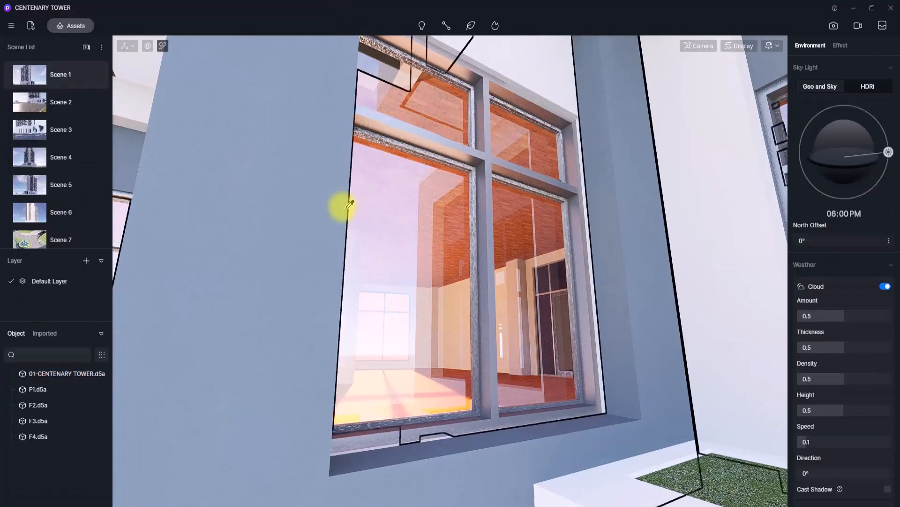
click(420, 218)
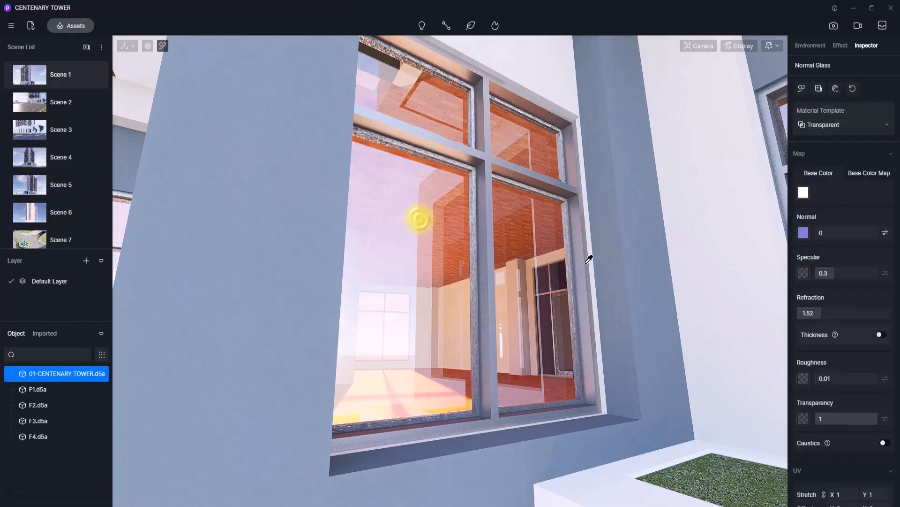
click(803, 193)
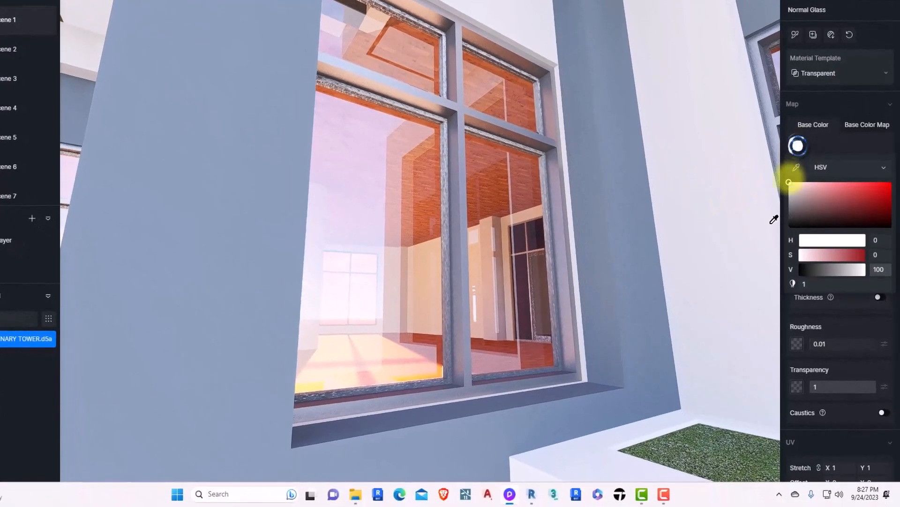
drag(789, 185, 787, 196)
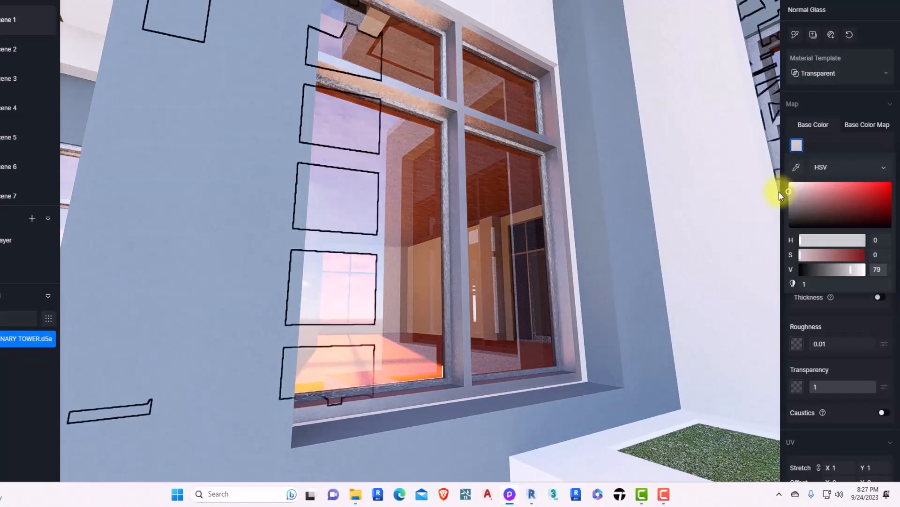
click(842, 137)
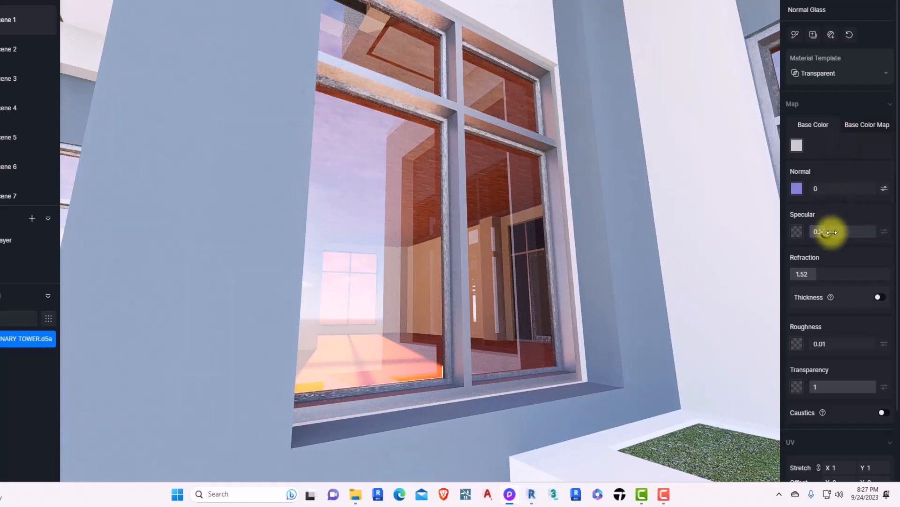
drag(832, 232, 845, 233)
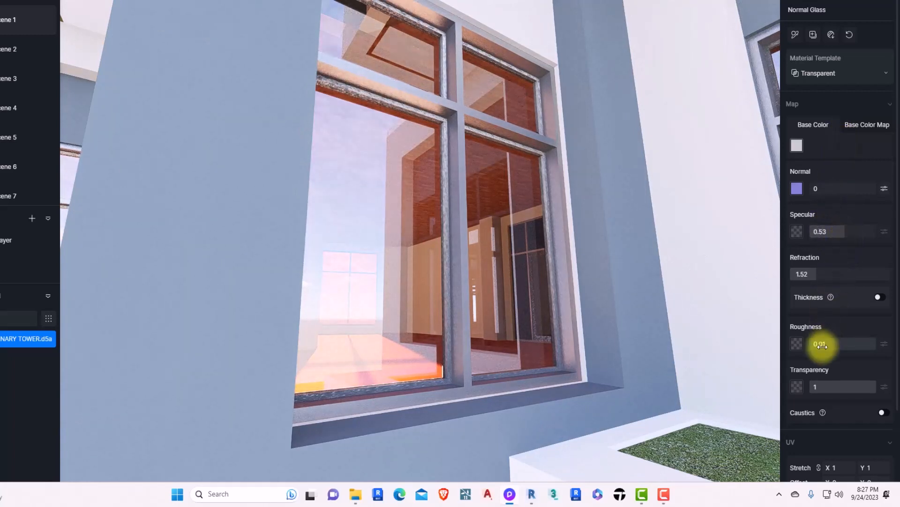
drag(822, 345, 679, 346)
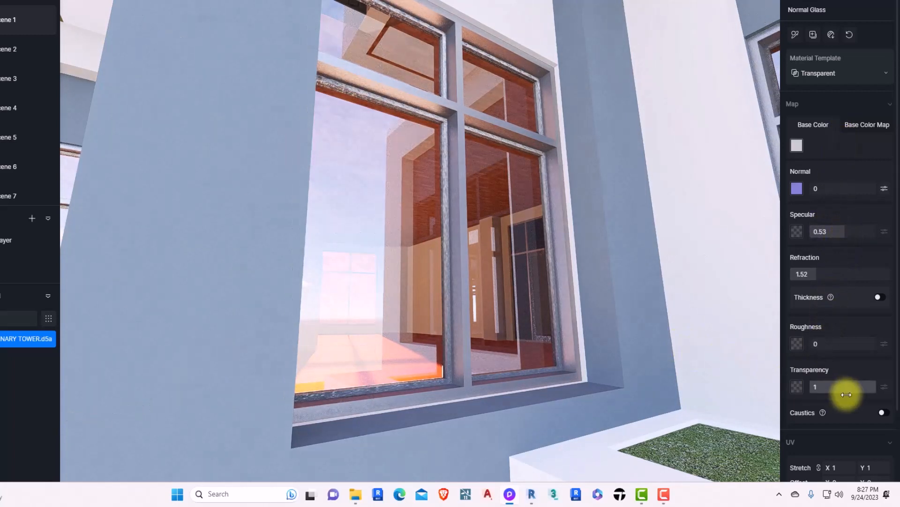
- Sample the window frames' Aluminium material, set its base color to HSV 0, 0, 77 and metallic to 0.83, and enable Round Corner
right_drag(447, 356, 464, 265)
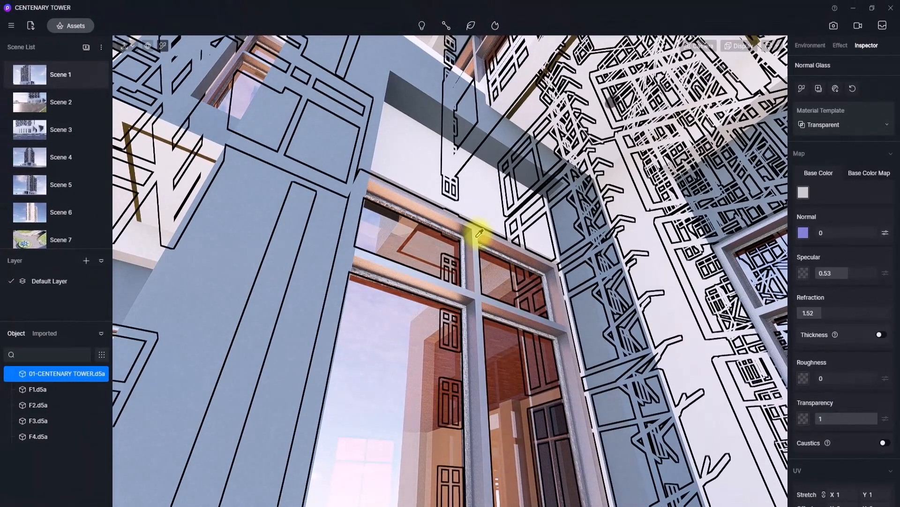
click(478, 235)
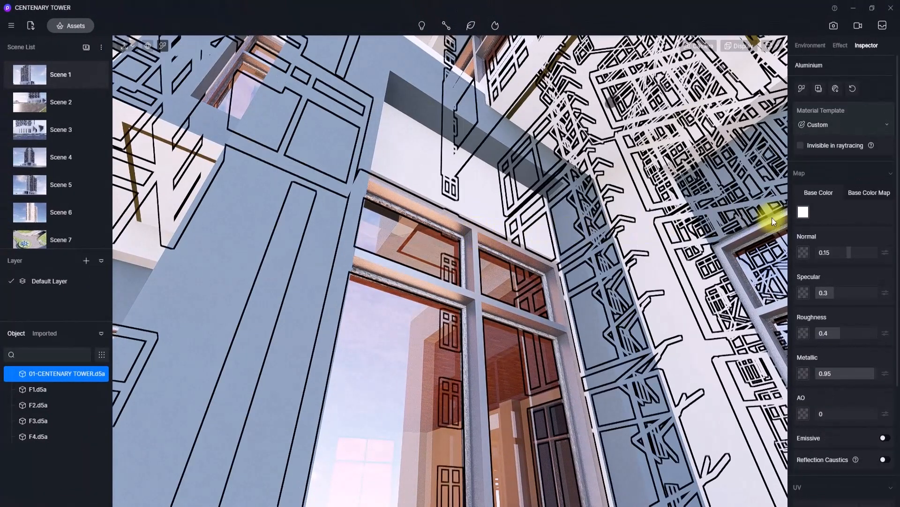
click(803, 212)
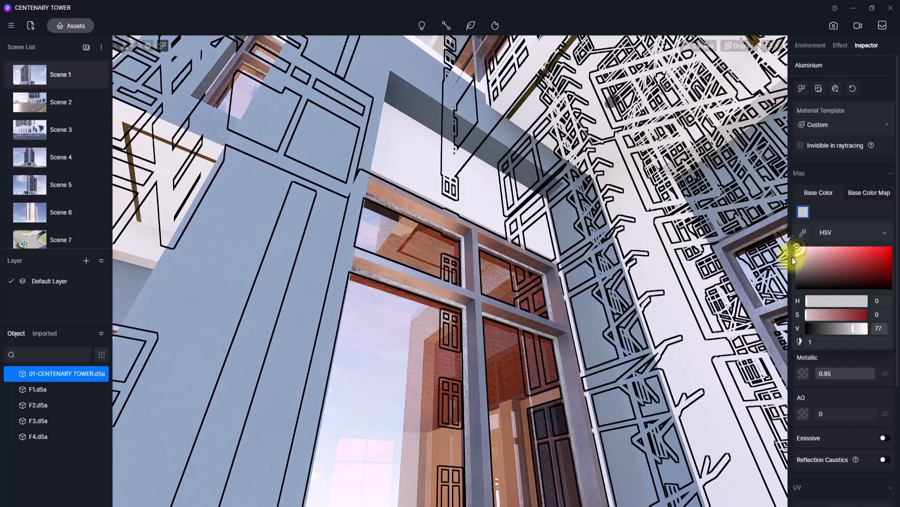
click(828, 208)
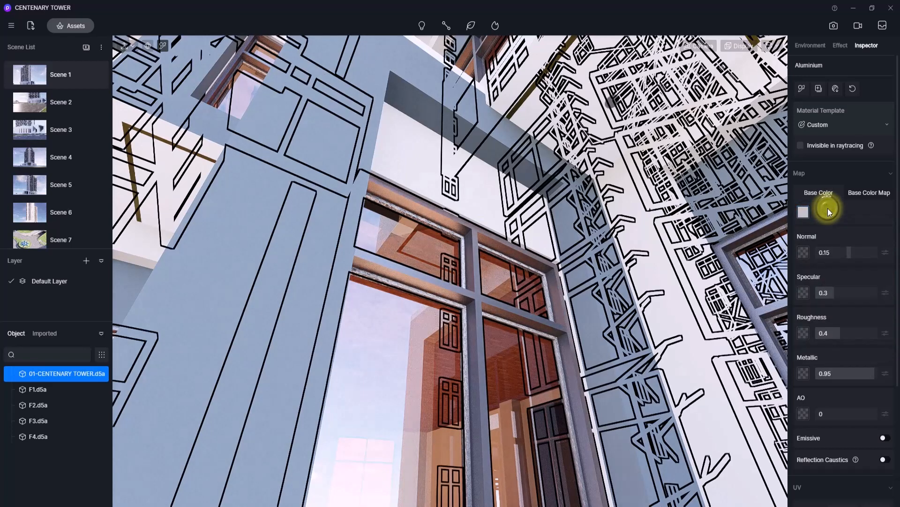
drag(875, 372, 867, 373)
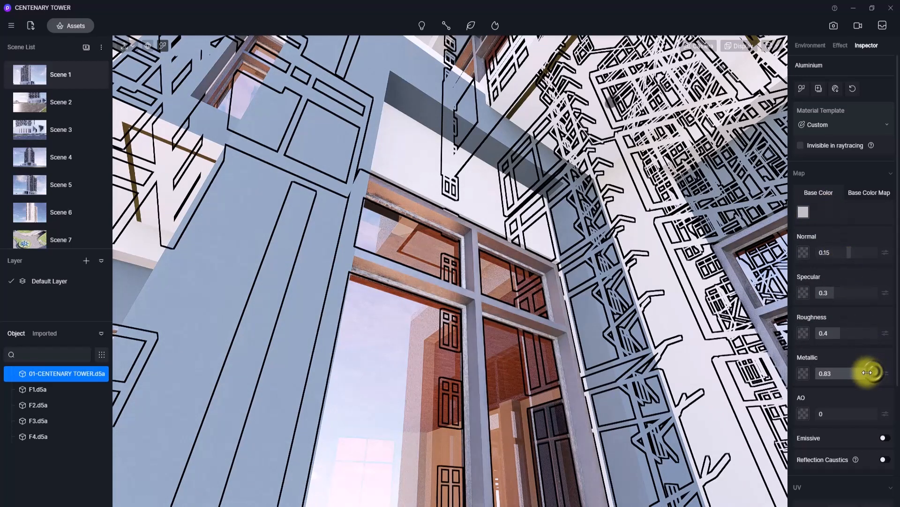
scroll(867, 373, down, 6)
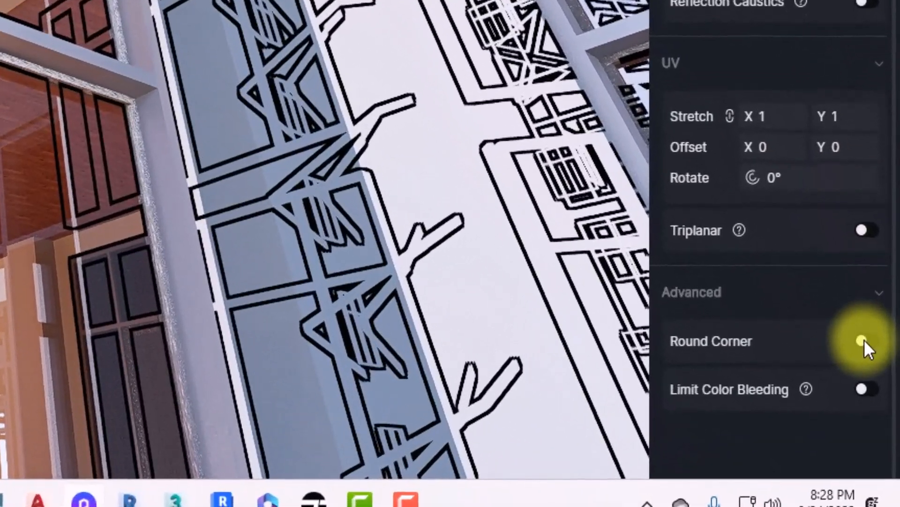
click(863, 340)
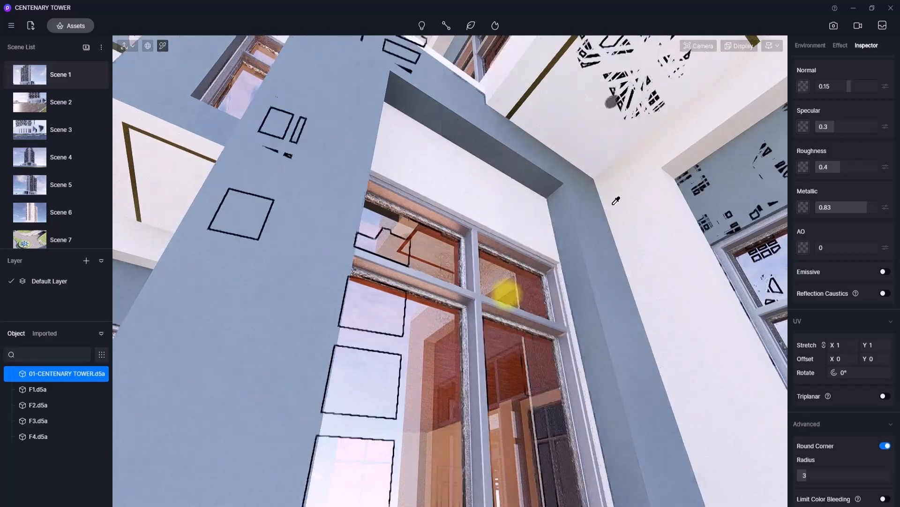
- Darken the Aluminium frames' base color to HSV 0, 0, 55 and set specular to 0.16 and roughness to 0.44
click(507, 295)
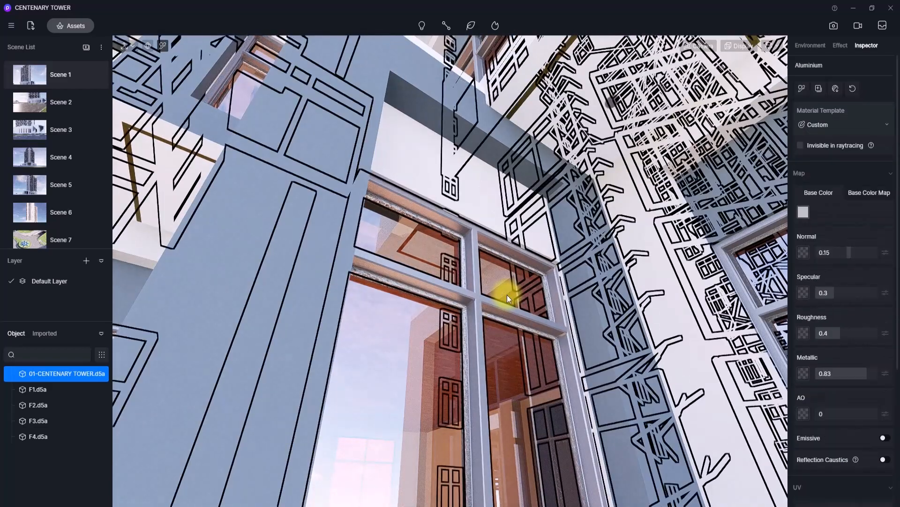
scroll(508, 295, up, 3)
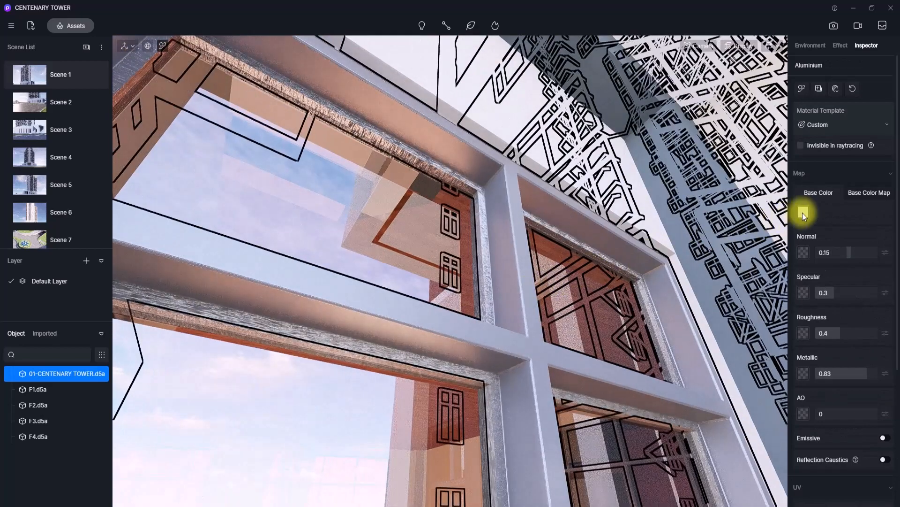
click(803, 213)
click(796, 266)
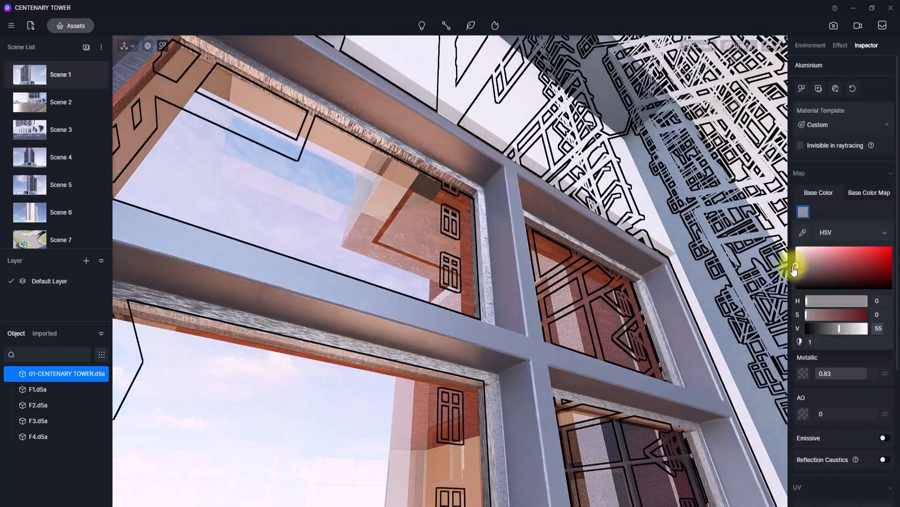
click(831, 388)
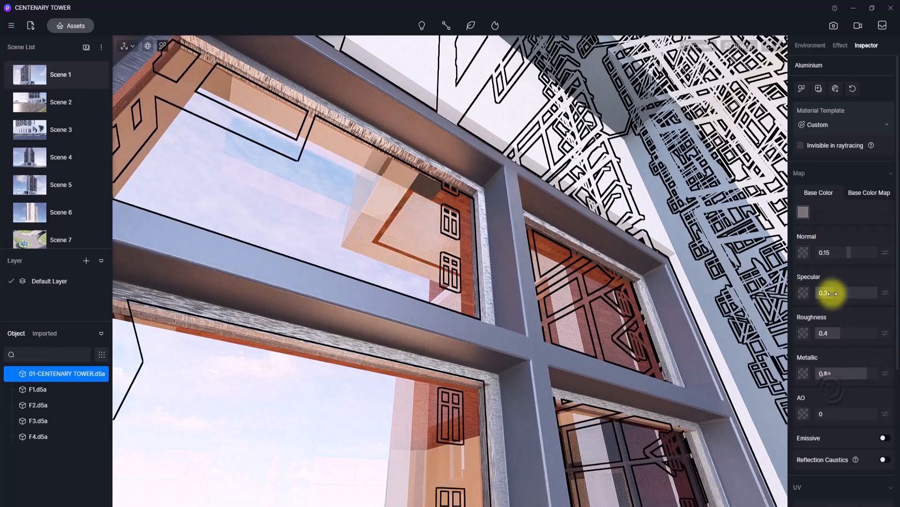
drag(841, 332, 850, 332)
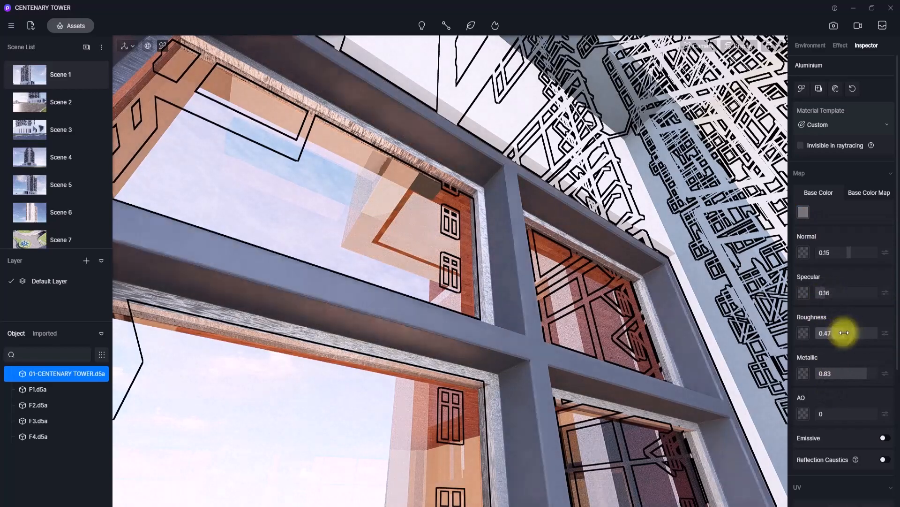
click(820, 192)
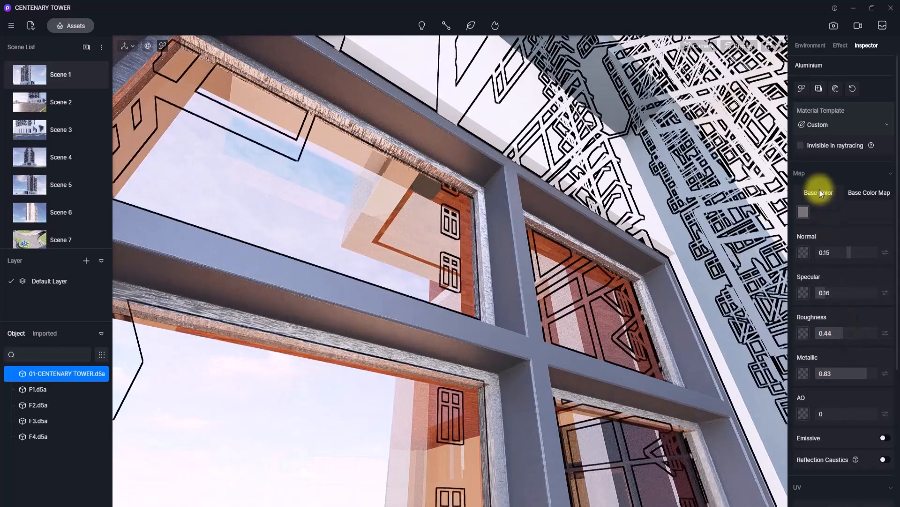
click(802, 88)
- Apply the 1:2 Jazz white tile from the online Ceramic Tile library to the wooden floor of a room inside the tower
scroll(487, 250, down, 5)
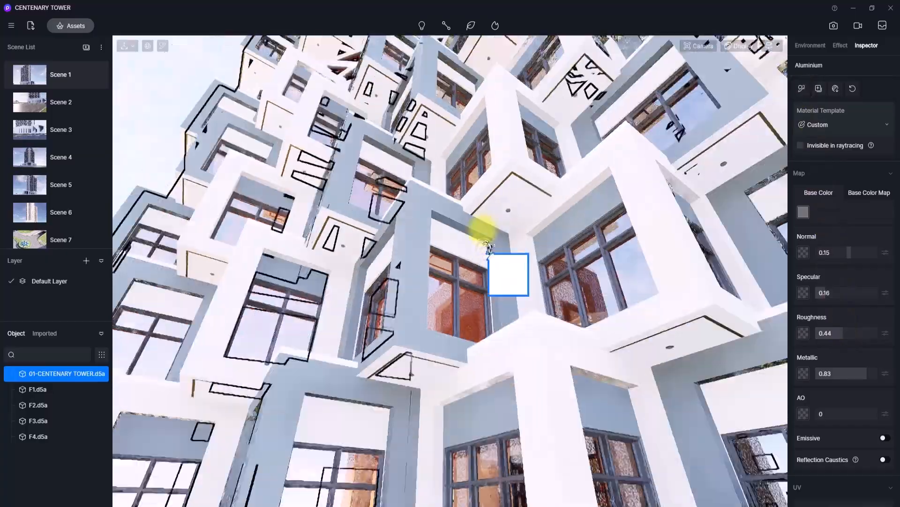
scroll(483, 230, down, 5)
right_drag(478, 197, 380, 410)
scroll(386, 328, down, 4)
right_drag(386, 294, 545, 416)
scroll(319, 363, up, 5)
scroll(404, 335, up, 4)
scroll(404, 339, up, 3)
key(Escape)
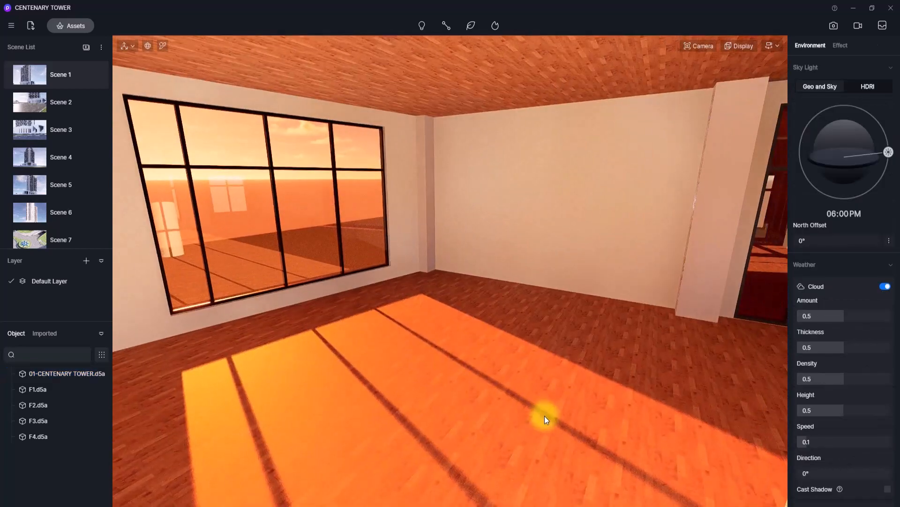
click(80, 30)
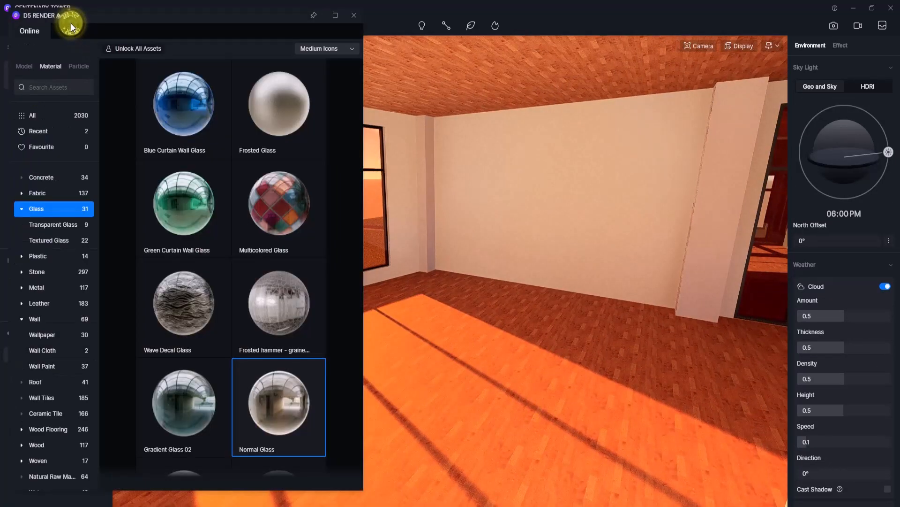
scroll(55, 246, down, 3)
click(49, 334)
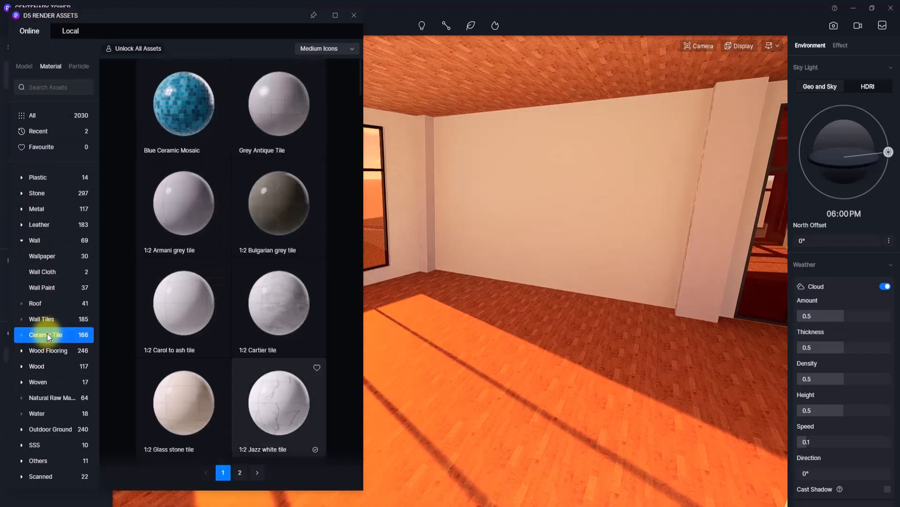
drag(277, 404, 447, 383)
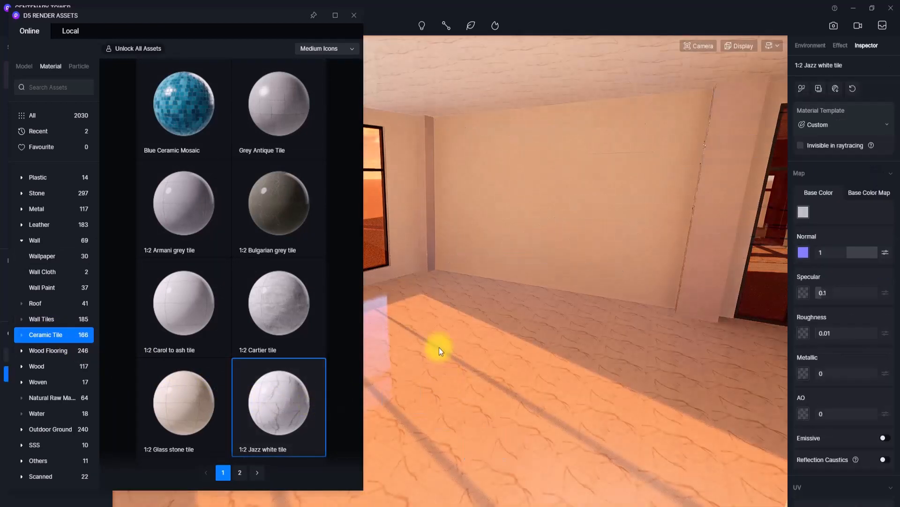
click(354, 16)
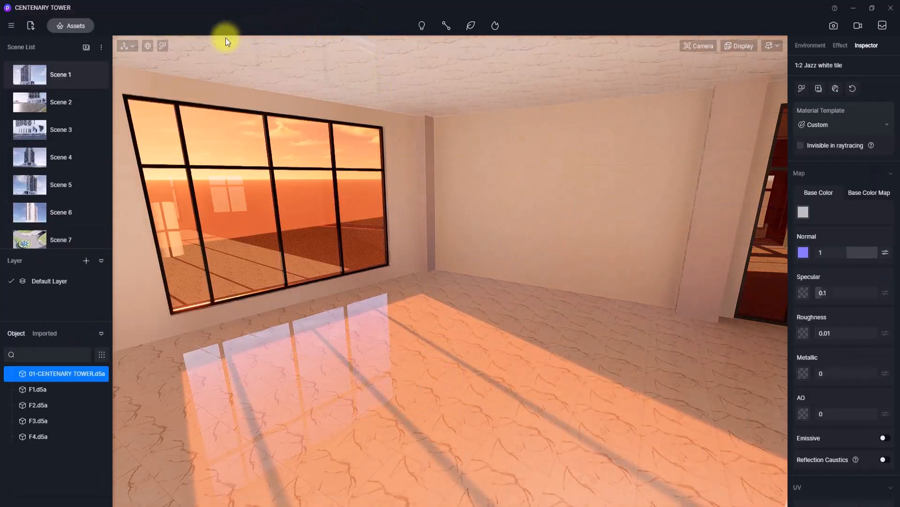
- Sample the tiled floor's material, enable Triplanar mapping and set its UV stretch to 0.58 in X and Y
click(162, 47)
click(320, 280)
click(407, 402)
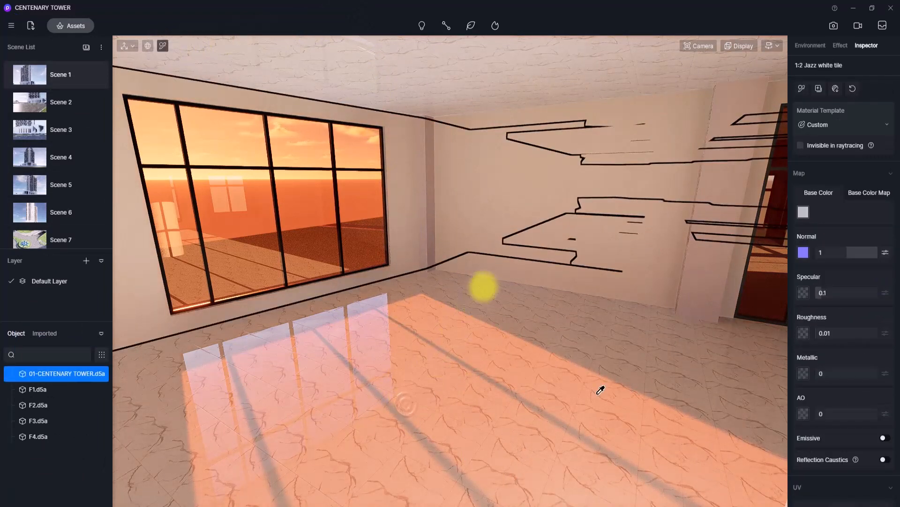
right_drag(597, 394, 750, 465)
scroll(873, 358, down, 3)
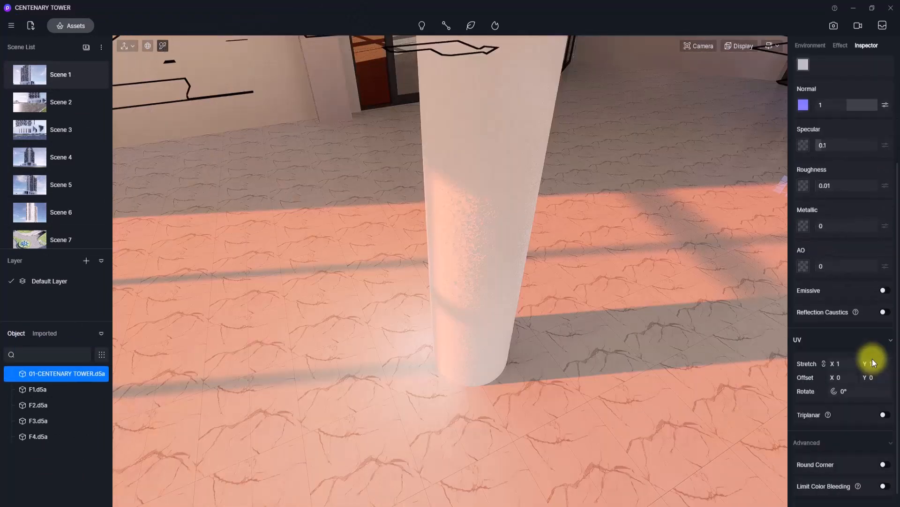
scroll(872, 361, down, 1)
click(881, 397)
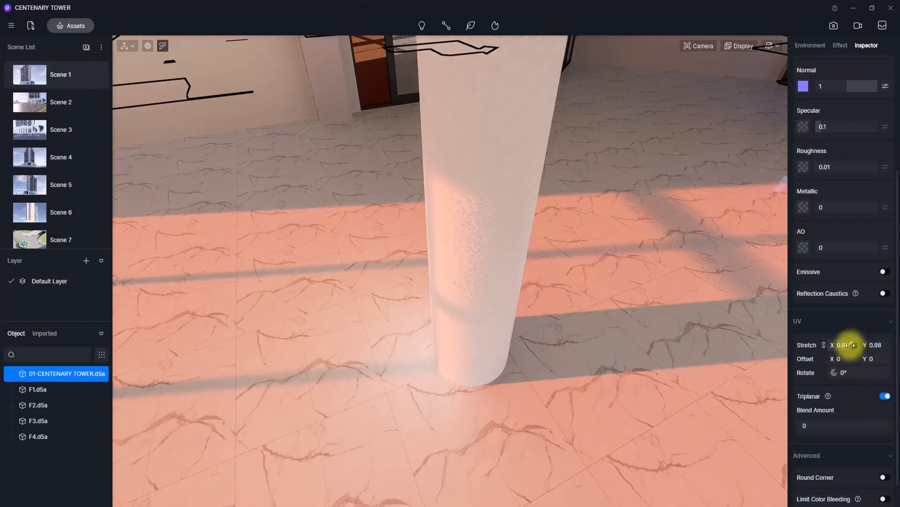
mouse_move(851, 346)
mouse_down()
mouse_move(842, 346)
mouse_move(862, 345)
mouse_move(834, 345)
mouse_up()
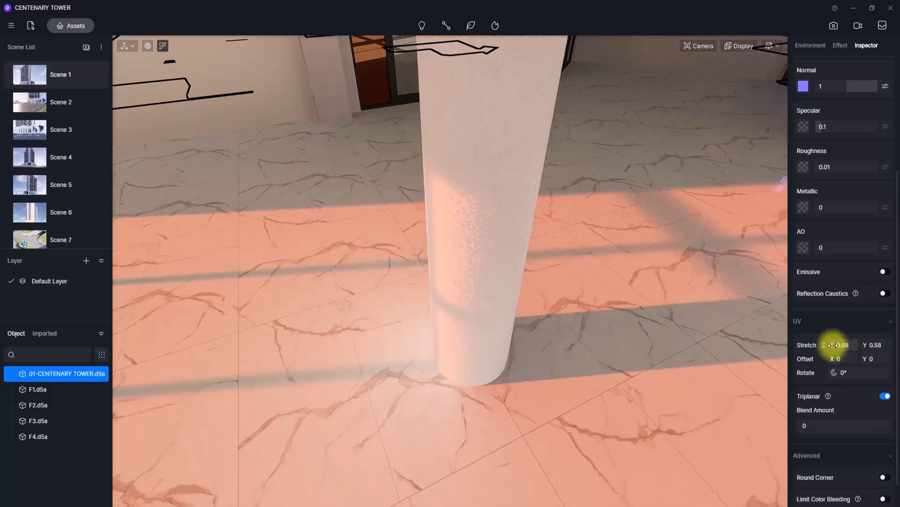
- Inspect the tower's exterior from several sides, checking the window frames, glass, curved corner walls and terrace
right_drag(500, 371, 94, 105)
scroll(382, 205, down, 5)
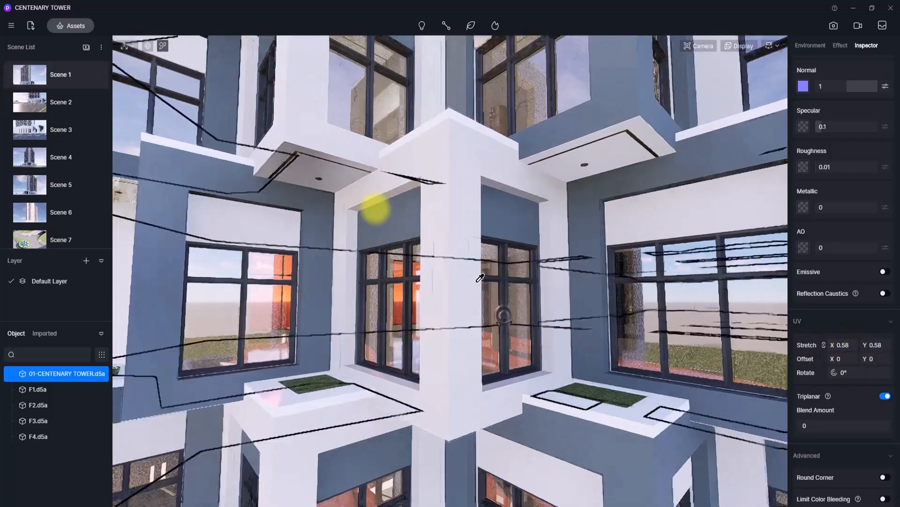
scroll(477, 281, down, 4)
right_drag(459, 372, 477, 380)
scroll(458, 365, up, 4)
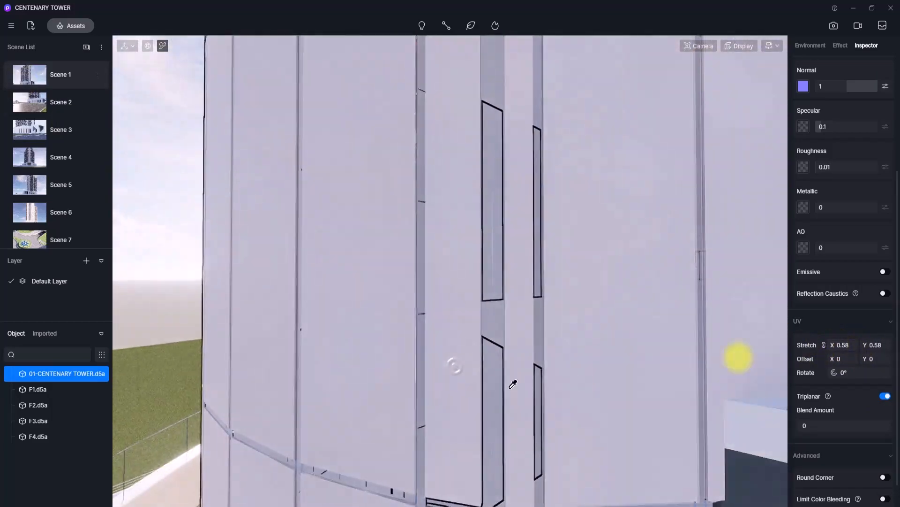
scroll(458, 378, down, 5)
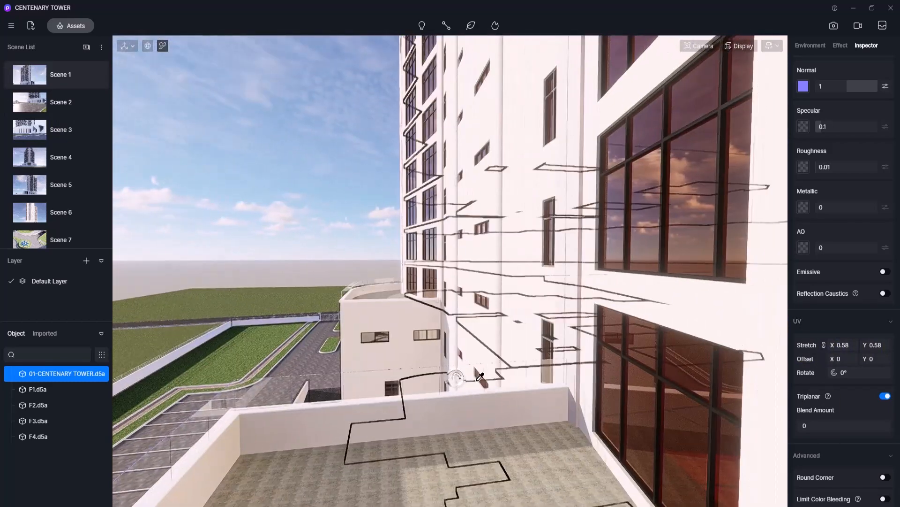
right_drag(772, 187, 759, 274)
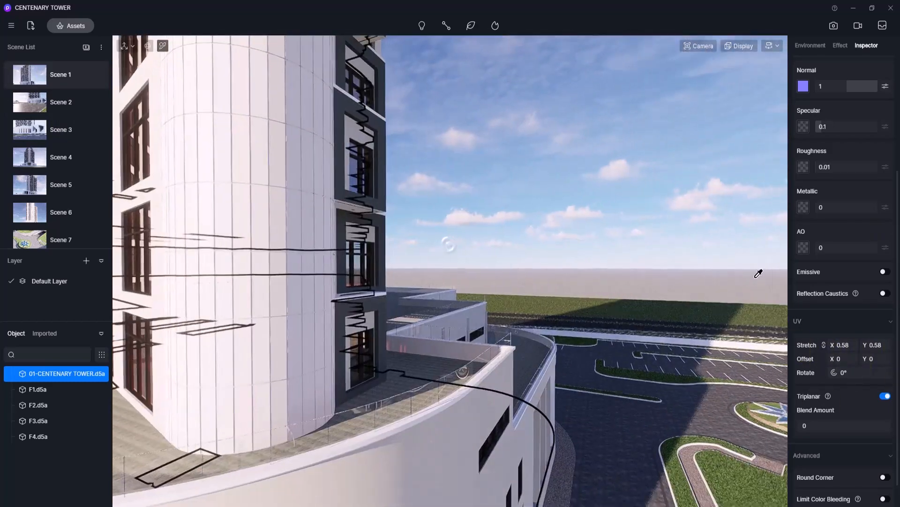
scroll(755, 277, up, 2)
scroll(569, 358, up, 3)
right_drag(568, 358, 361, 316)
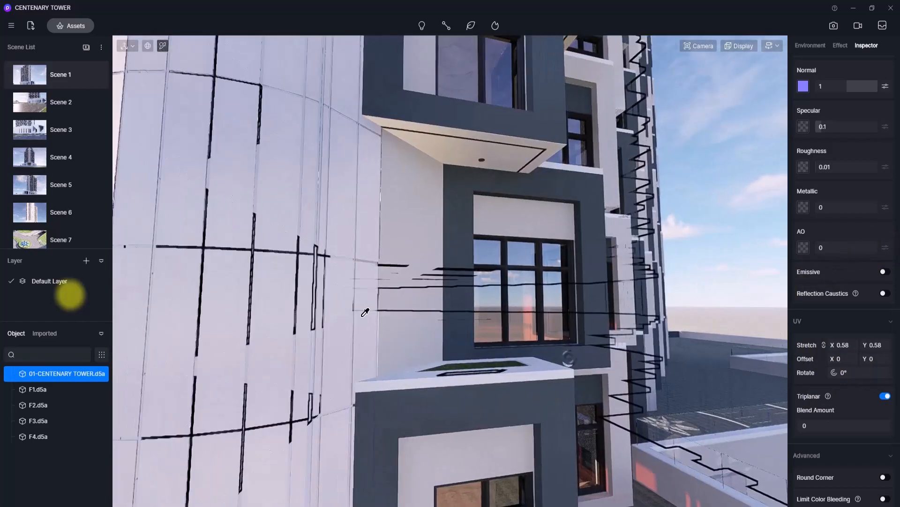
- Sample the Normal Glass material from a tower window and apply it to the brown-tinted windows of the white facade
click(525, 294)
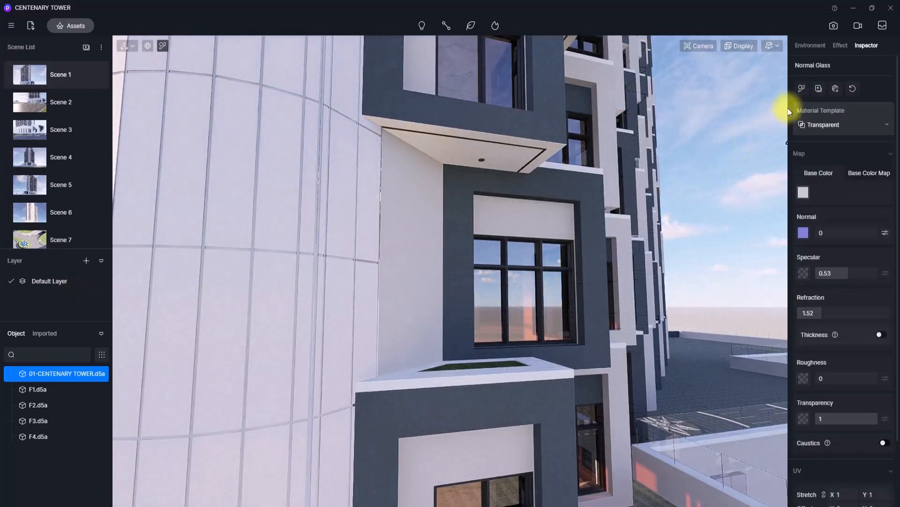
click(802, 89)
scroll(803, 89, down, 2)
right_drag(525, 323, 145, 322)
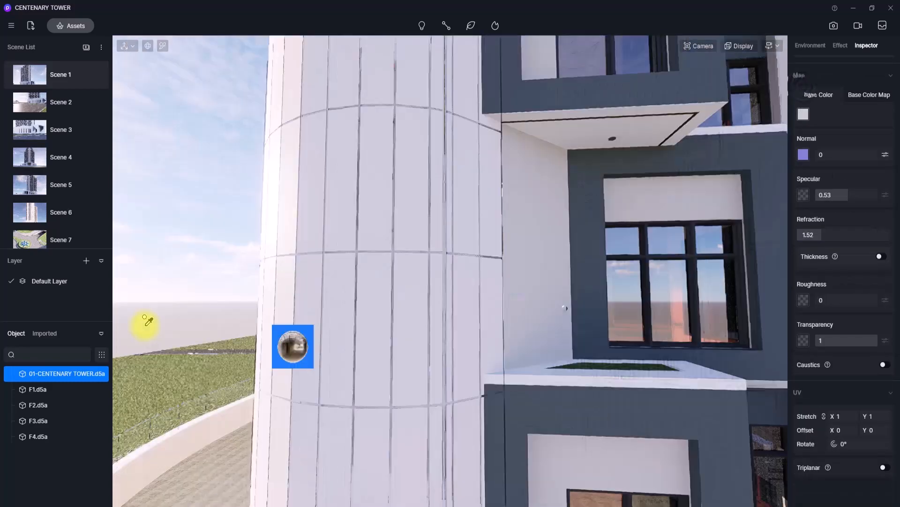
scroll(287, 348, up, 5)
right_drag(305, 355, 858, 296)
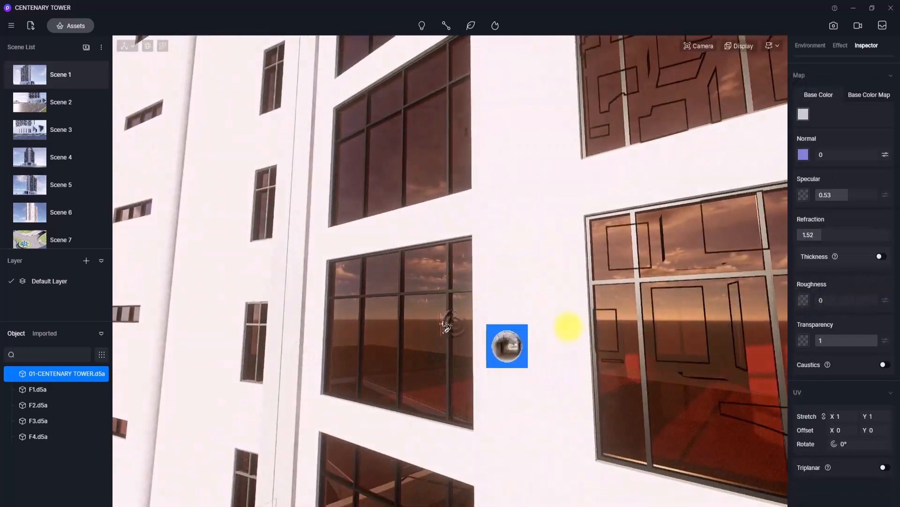
click(424, 342)
key(Escape)
- Open the online Wall Paint materials to find a finish for the podium's curved terrace floor
scroll(424, 342, down, 5)
right_drag(424, 342, 846, 417)
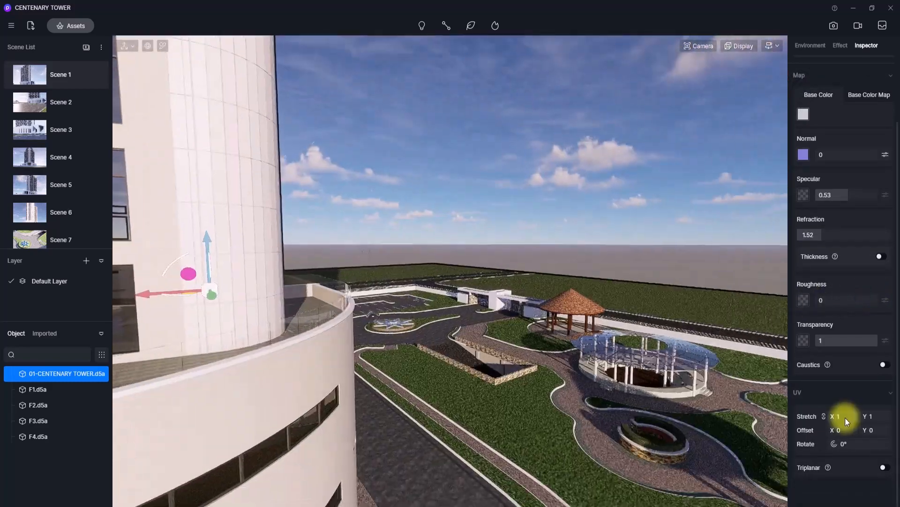
scroll(517, 399, up, 5)
right_drag(517, 399, 2, 374)
key(w)
key(a)
right_drag(409, 358, 4, 390)
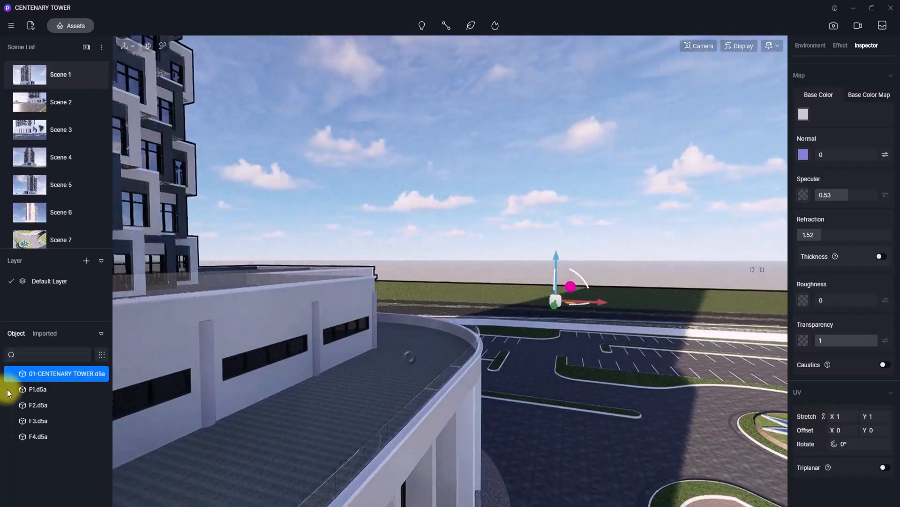
right_drag(346, 396, 204, 469)
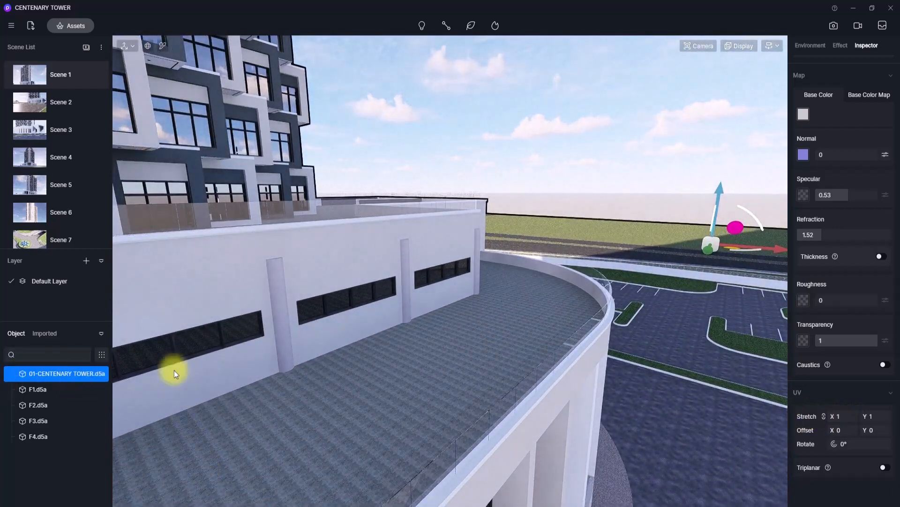
click(70, 26)
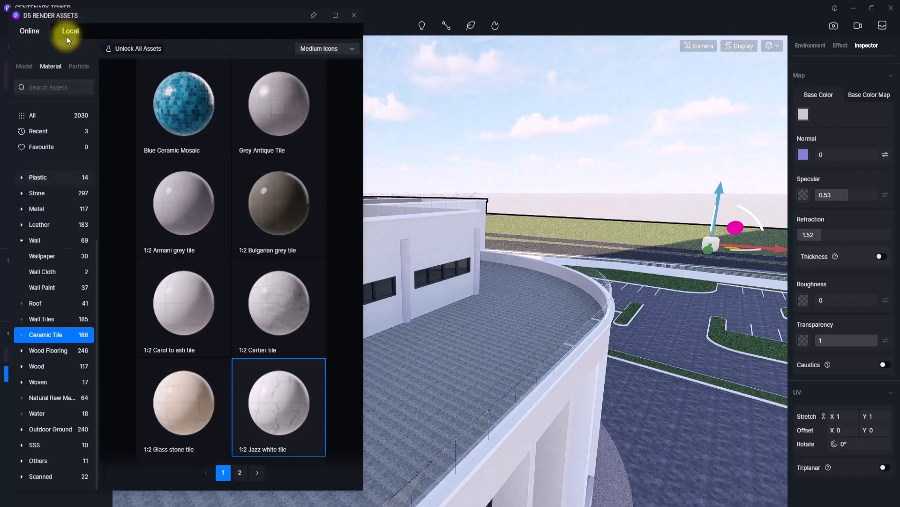
click(21, 319)
scroll(23, 318, up, 1)
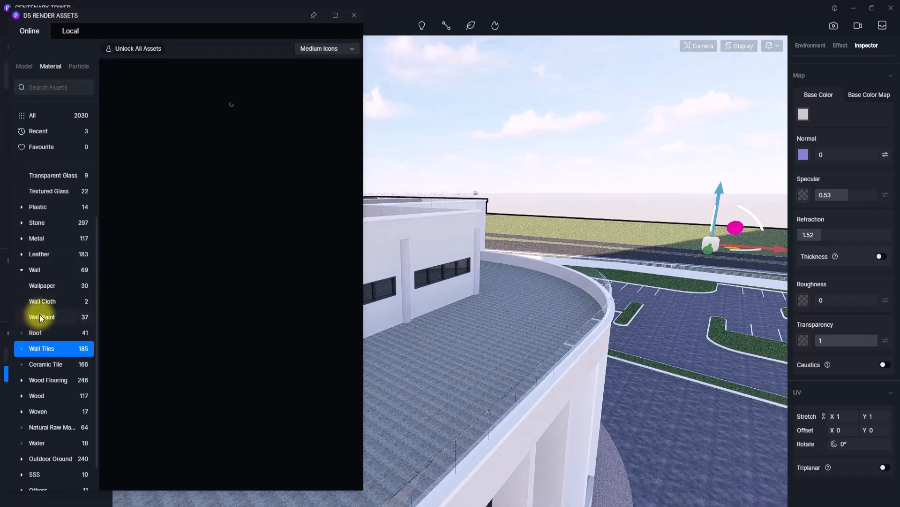
click(39, 316)
- Apply a White concave - convex material from the Wall Paint library to the curved terrace floor
scroll(220, 221, down, 2)
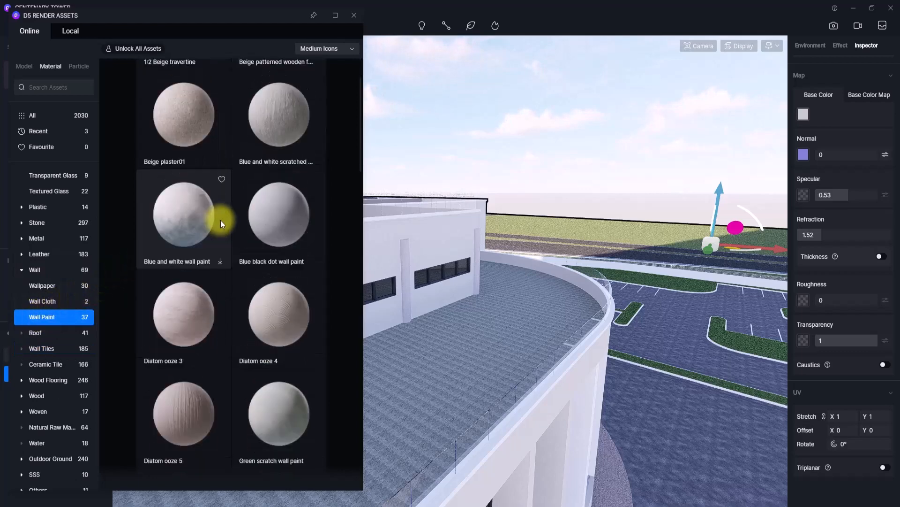
scroll(220, 221, down, 7)
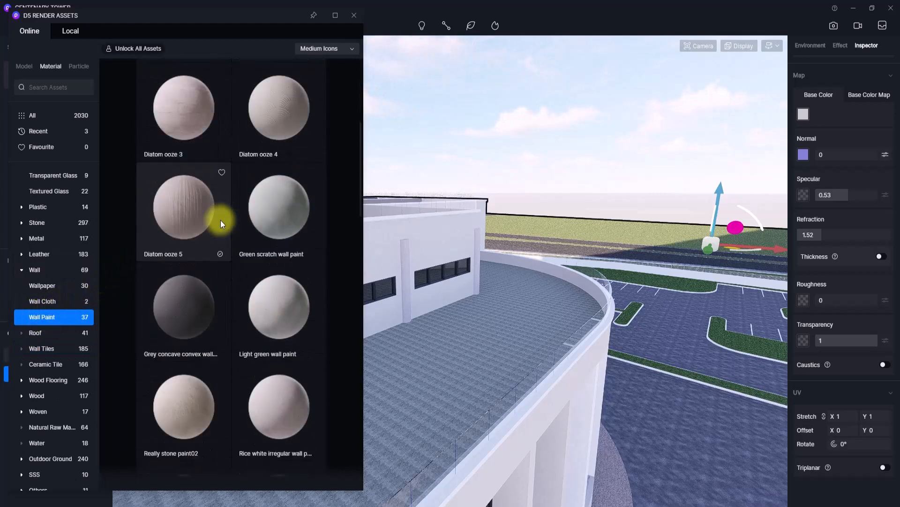
scroll(221, 220, down, 5)
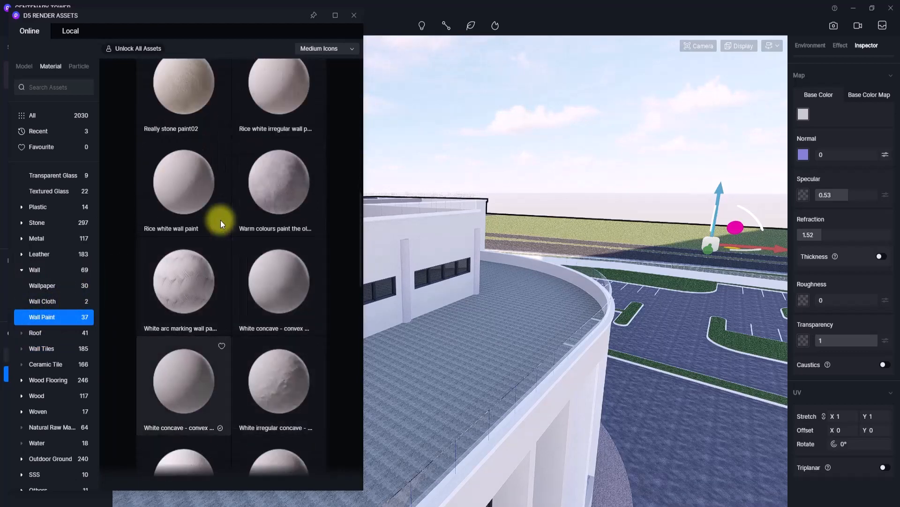
scroll(220, 220, down, 9)
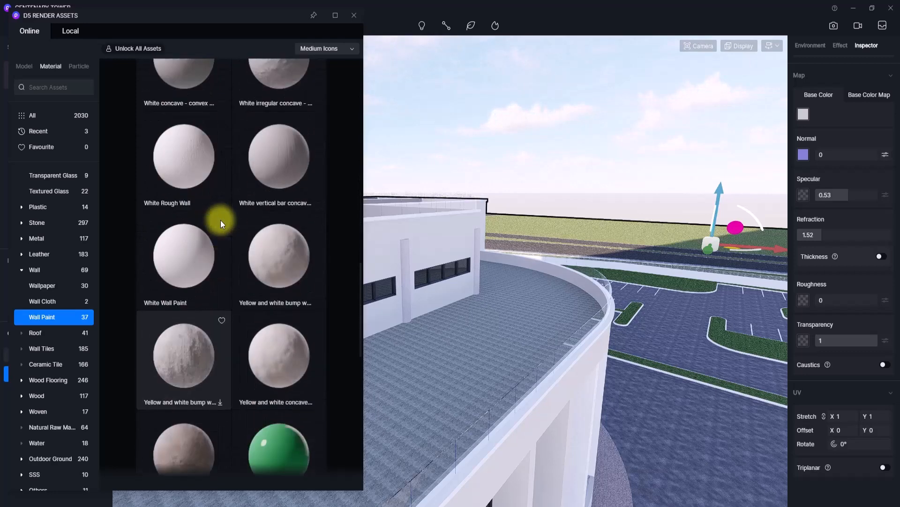
scroll(221, 220, down, 5)
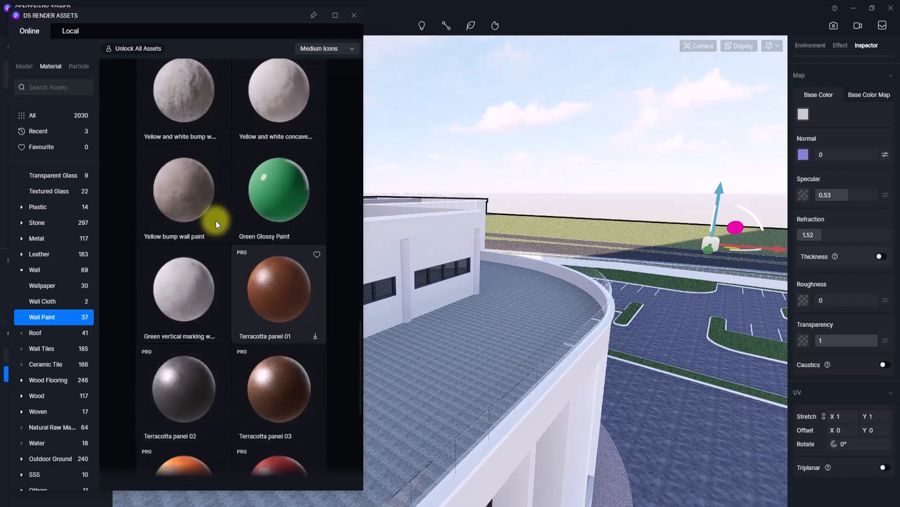
scroll(265, 387, up, 15)
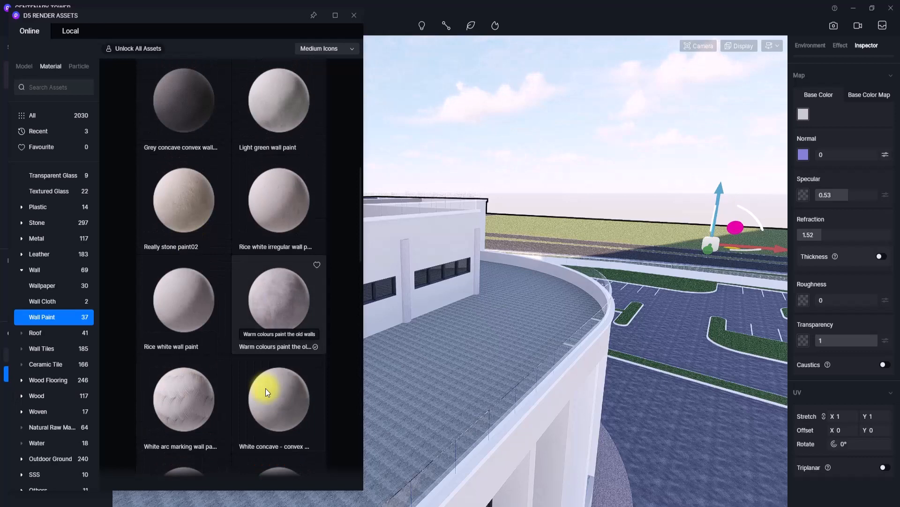
click(281, 402)
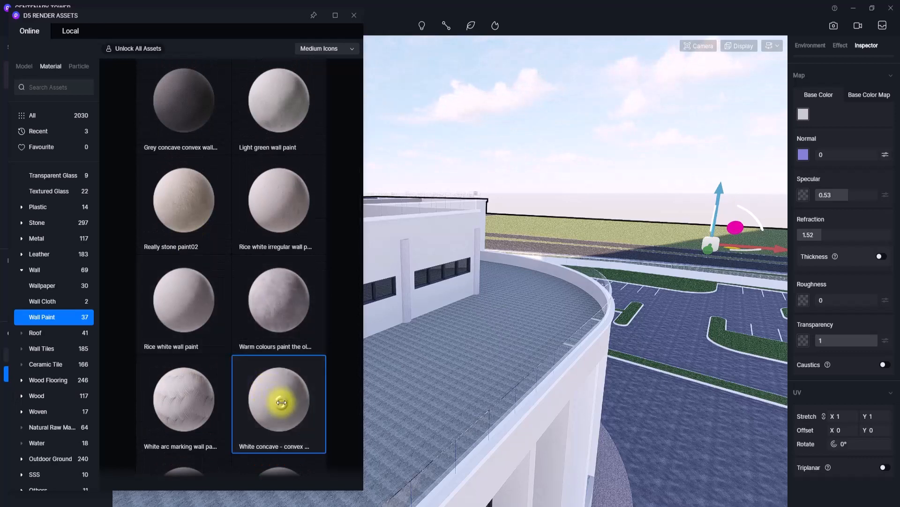
drag(282, 400, 516, 410)
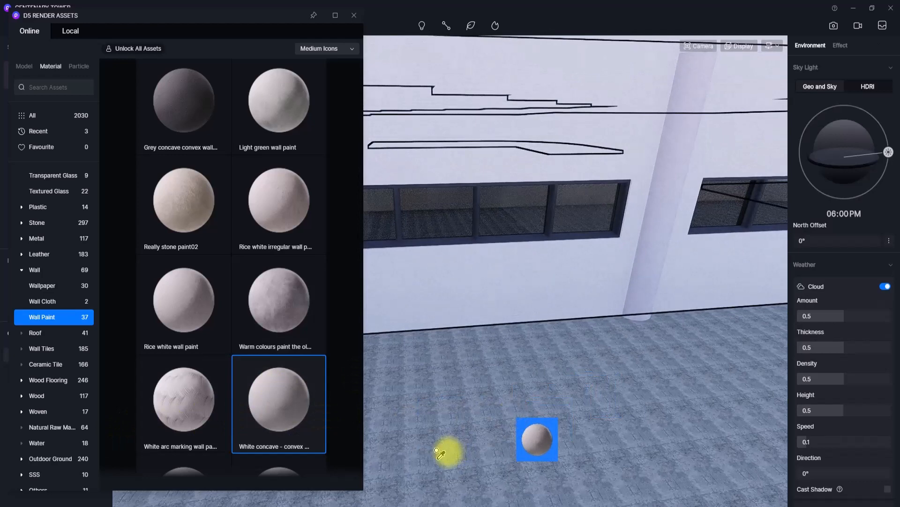
click(477, 433)
right_drag(478, 433, 825, 417)
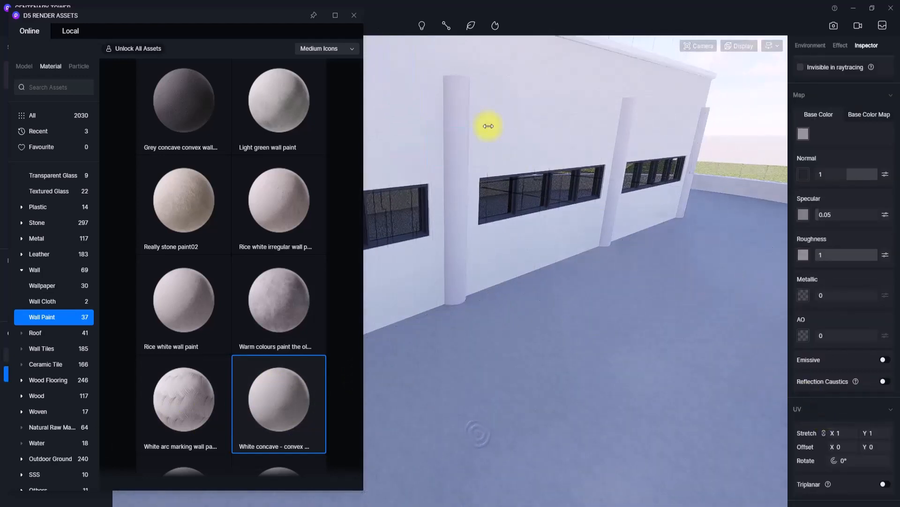
click(355, 15)
- Sample the terrace floor's material, set its UV stretch to 0.131 in X and Y, and enable Triplanar mapping
right_drag(524, 243, 535, 233)
click(162, 43)
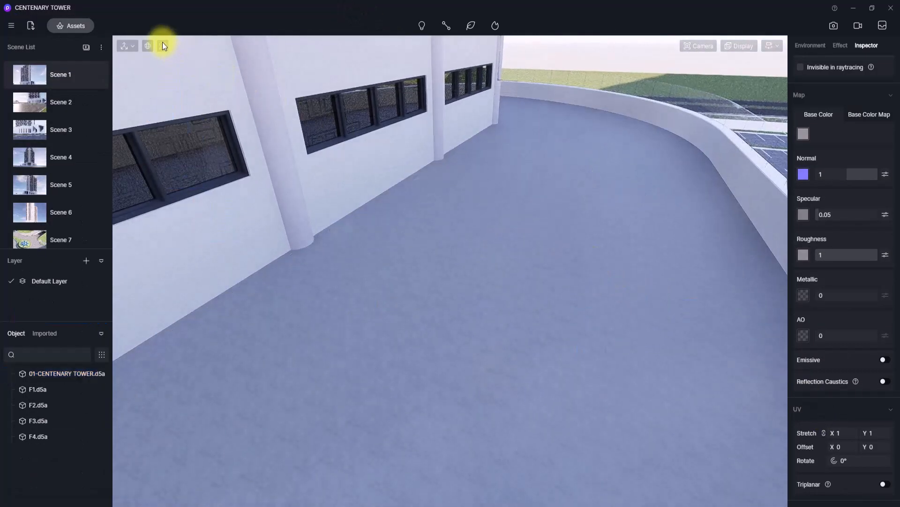
click(383, 291)
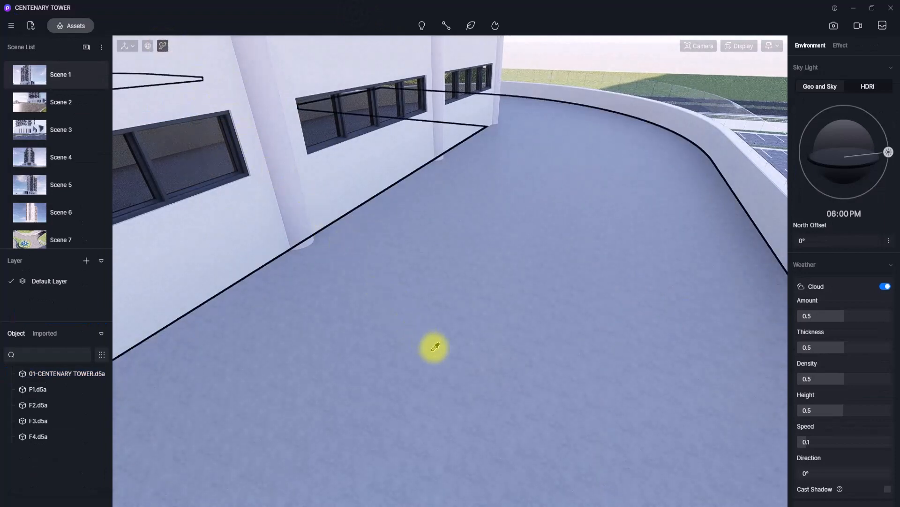
click(434, 347)
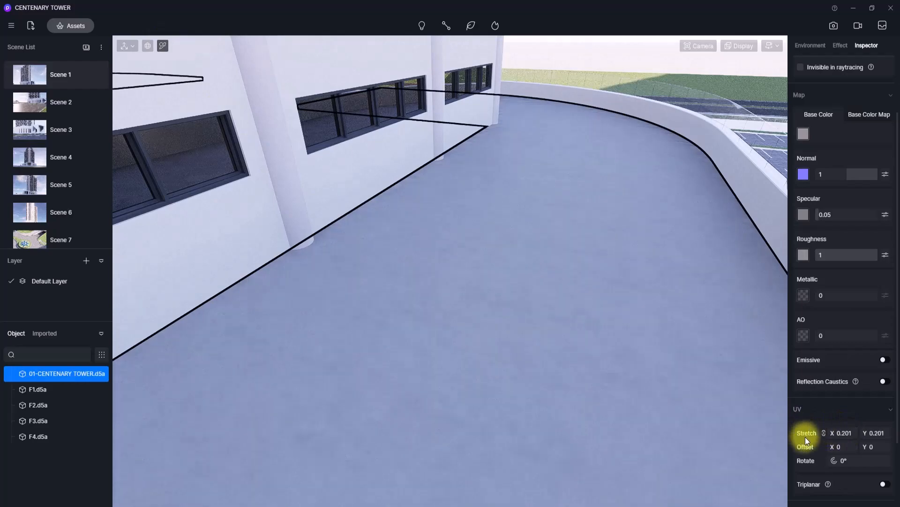
drag(806, 437, 802, 437)
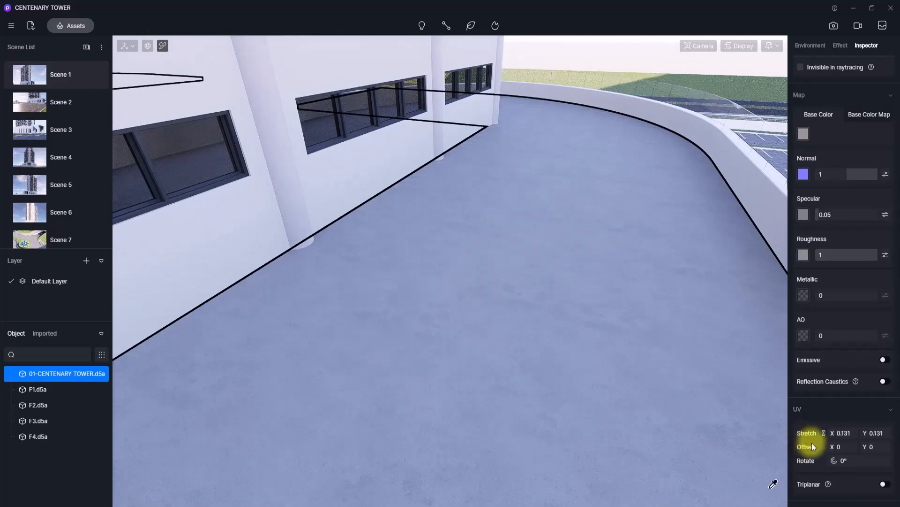
click(883, 483)
- Sample the blue water in the star-shaped fountain and set its material template to Water
right_drag(629, 406, 297, 360)
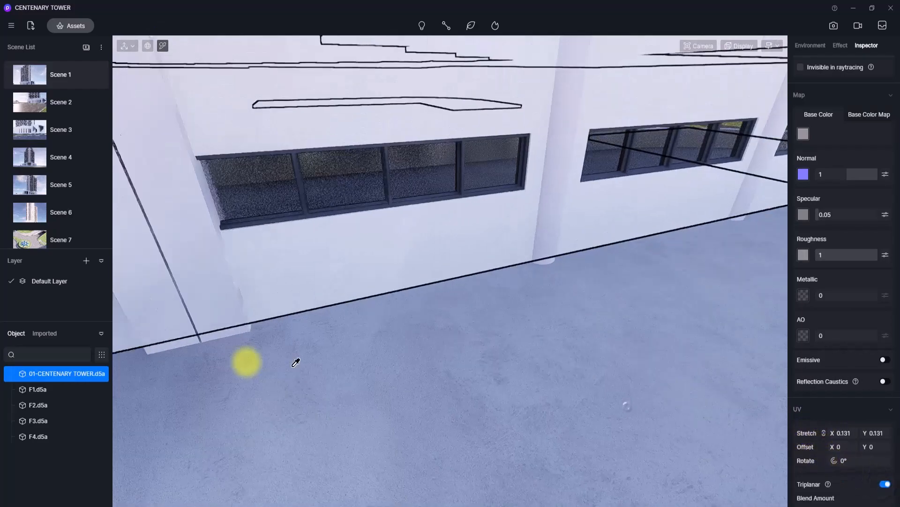
scroll(532, 398, down, 5)
right_drag(535, 398, 790, 290)
scroll(668, 356, up, 5)
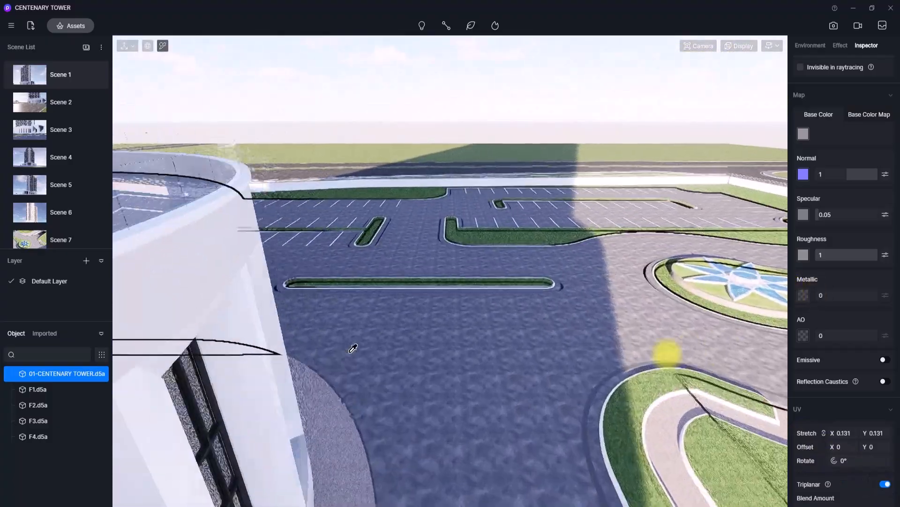
right_drag(609, 387, 44, 258)
scroll(263, 297, up, 5)
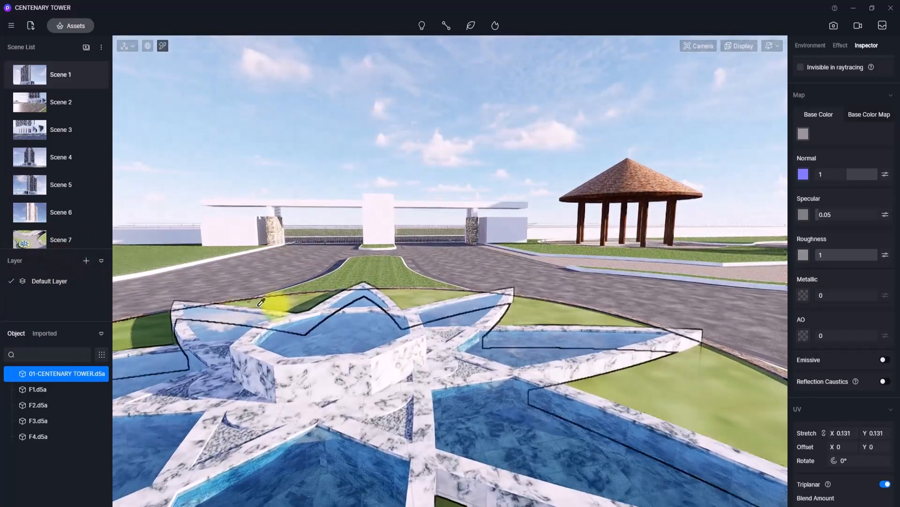
right_drag(277, 303, 698, 399)
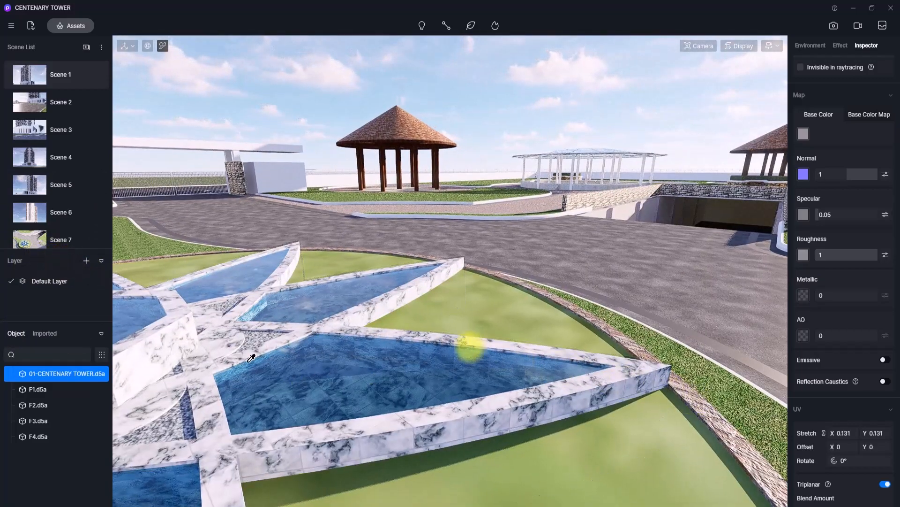
right_drag(396, 330, 202, 369)
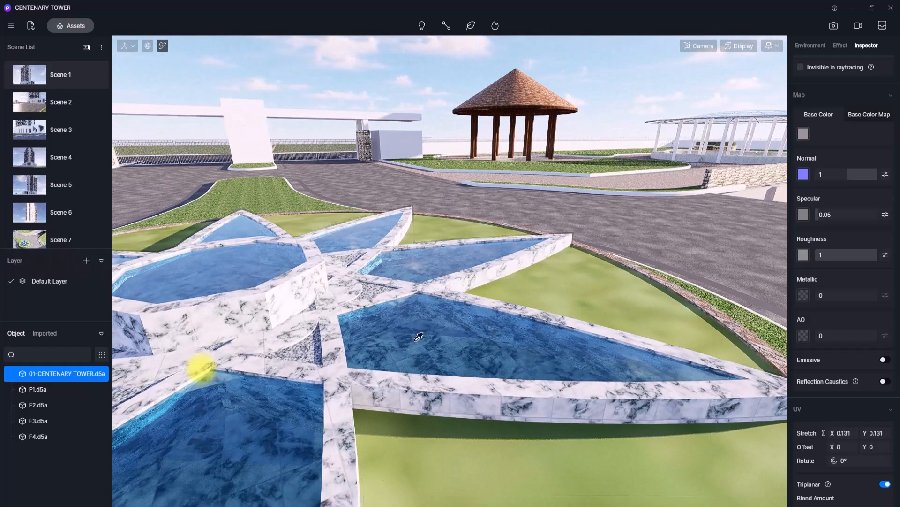
click(483, 335)
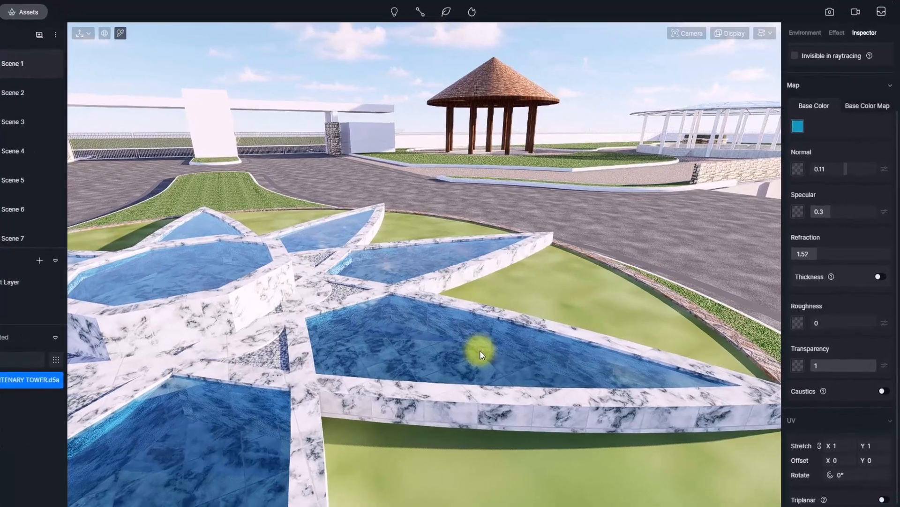
click(502, 345)
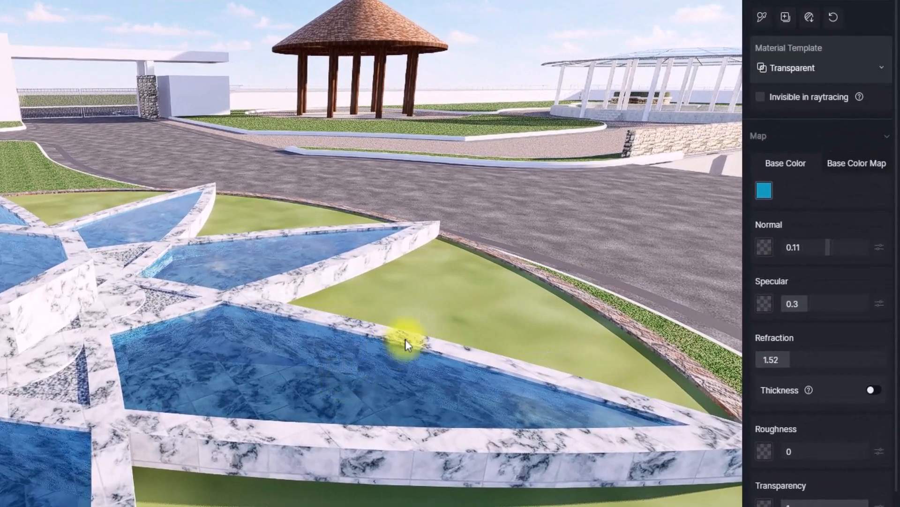
click(837, 70)
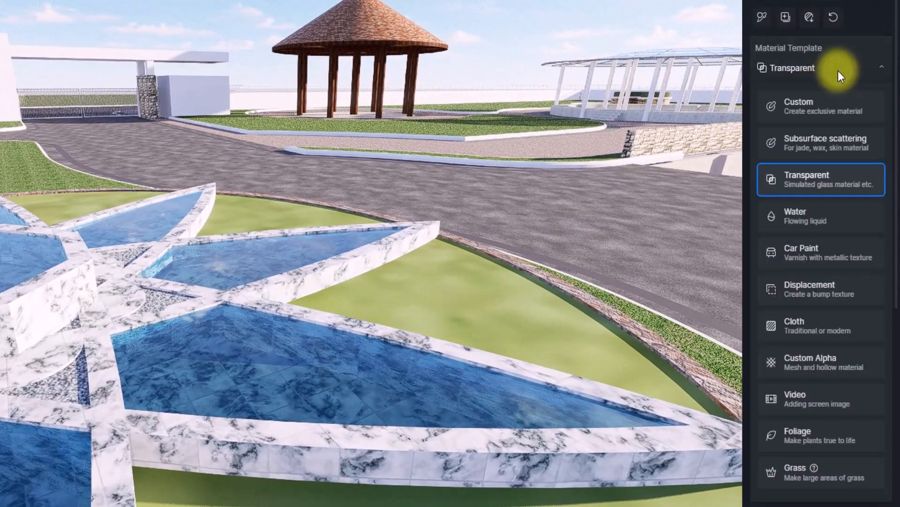
click(805, 217)
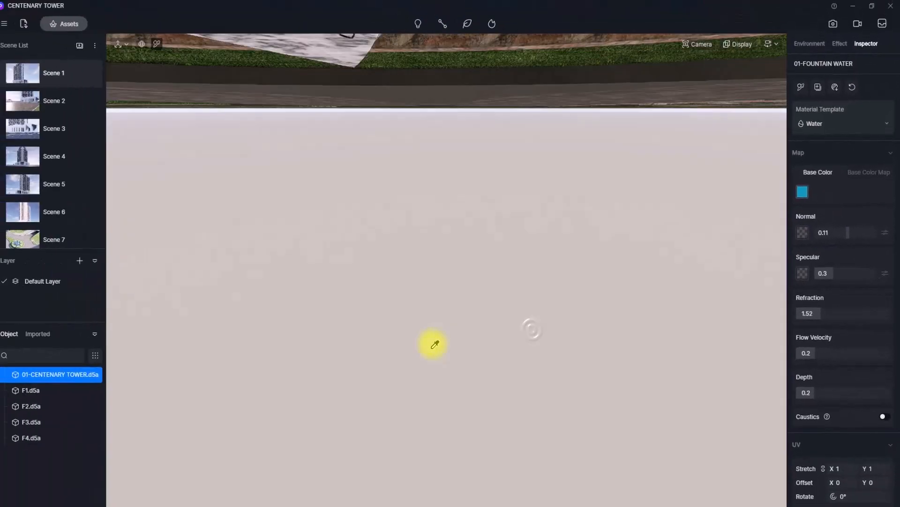
- Set the fountain water's base color to HSV 192, 9, 87, flow velocity to 0.27 and depth to 0.22
scroll(434, 344, down, 5)
right_drag(438, 342, 703, 342)
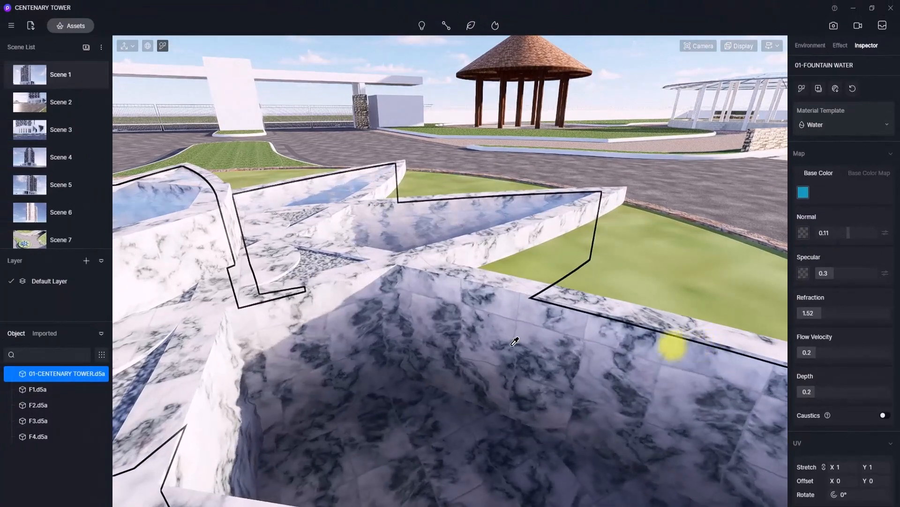
scroll(466, 362, down, 3)
scroll(326, 325, up, 5)
scroll(327, 326, down, 3)
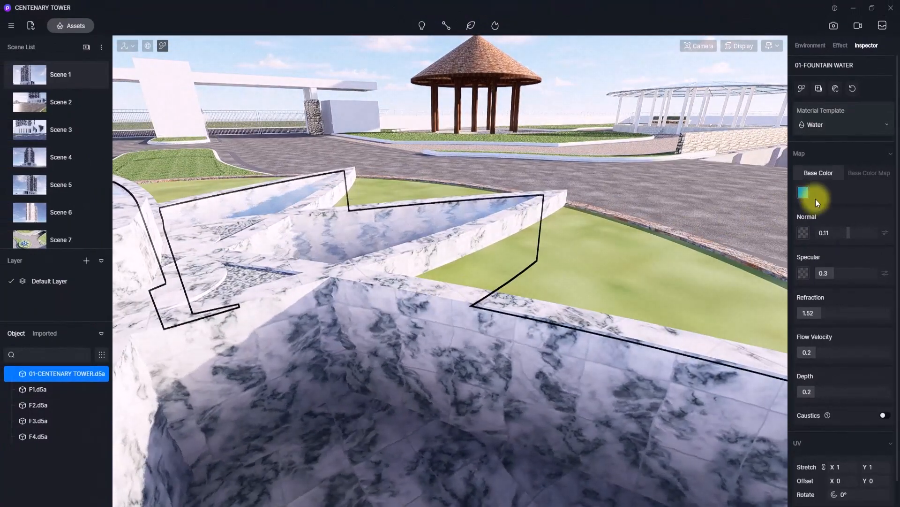
click(805, 192)
click(805, 231)
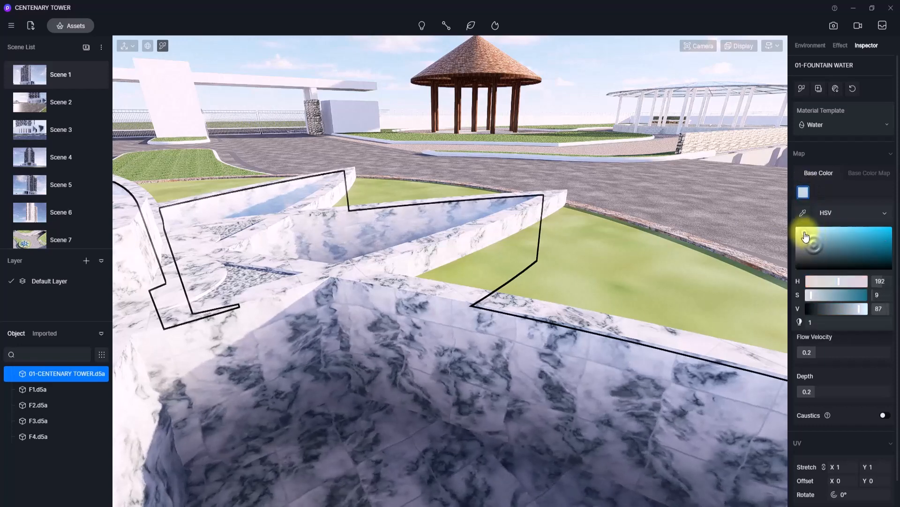
click(852, 192)
drag(820, 391, 837, 390)
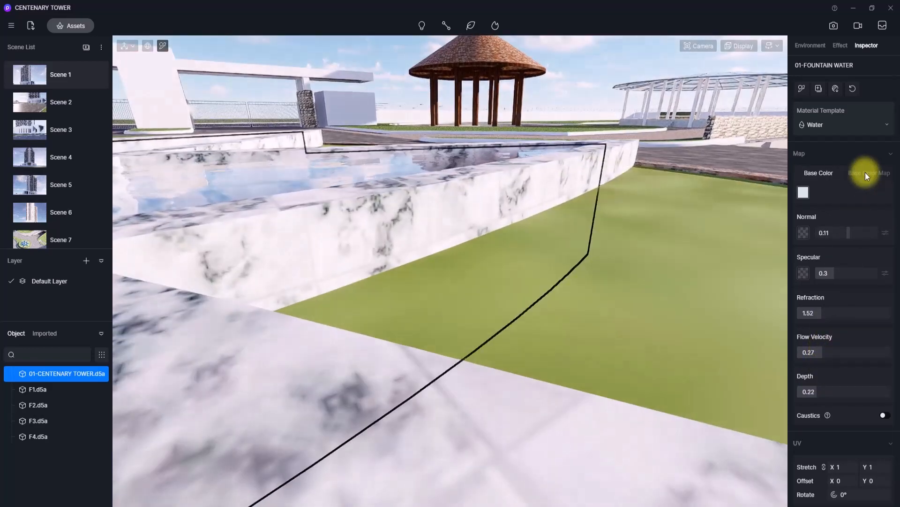
scroll(865, 175, down, 1)
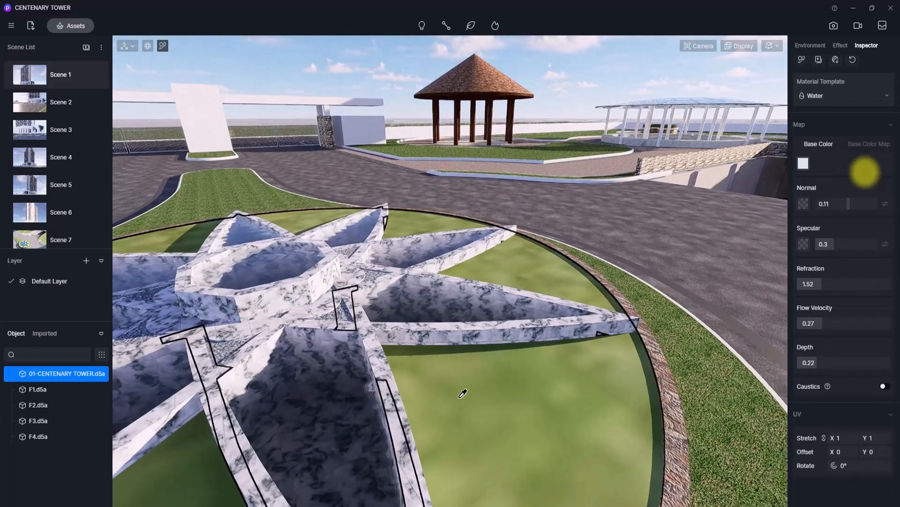
- Set the fountain water's normal strength to 0.29
drag(849, 203, 856, 204)
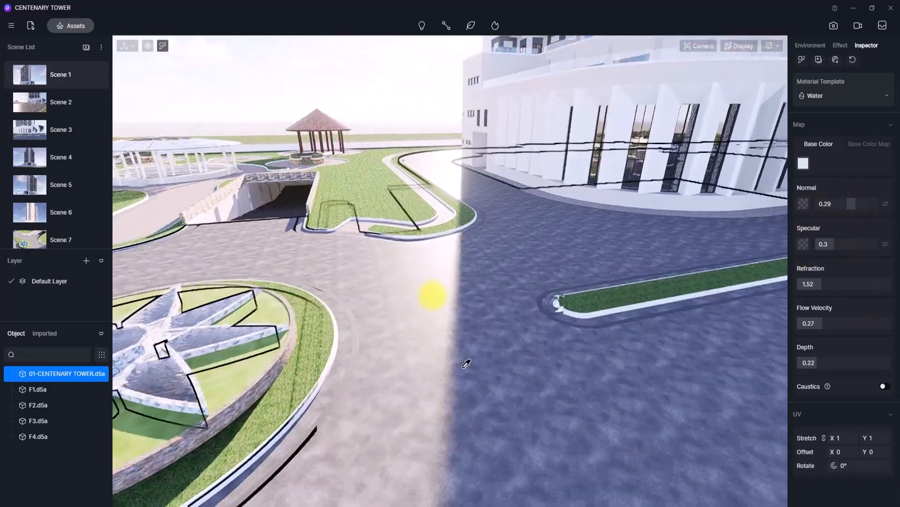
- Apply the asphalt 02 material from the Outdoor Ground Asphalt library to the road beside the tower
scroll(463, 367, up, 1)
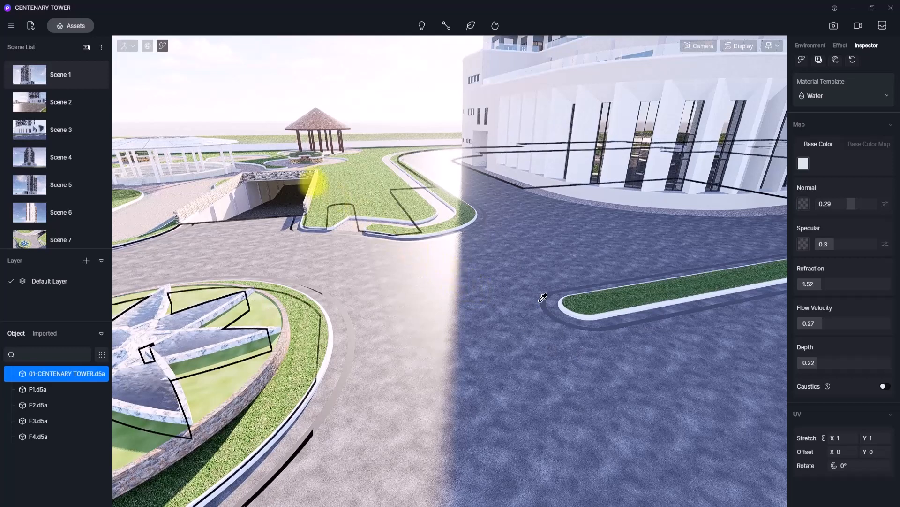
click(72, 27)
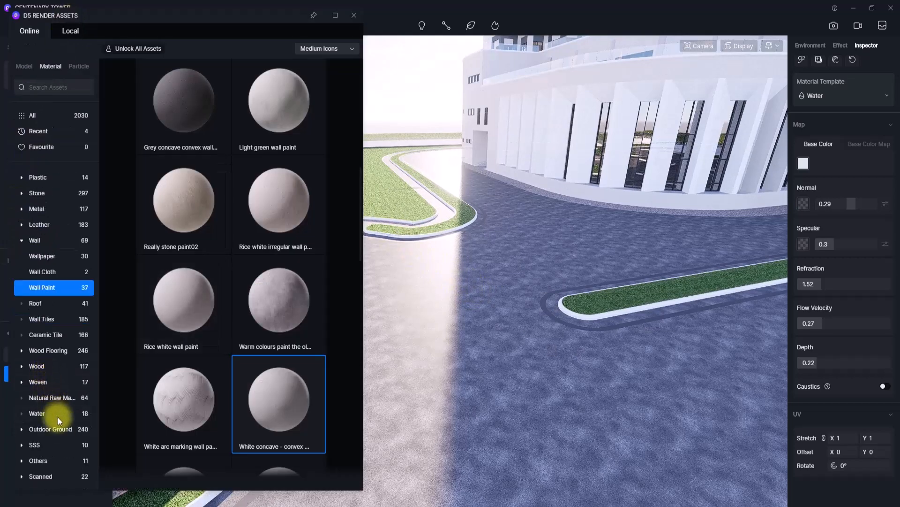
click(61, 429)
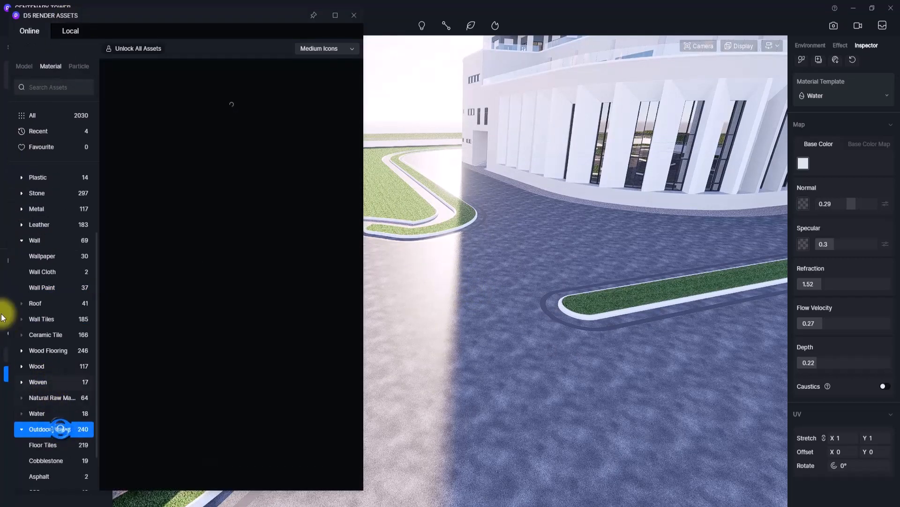
click(37, 473)
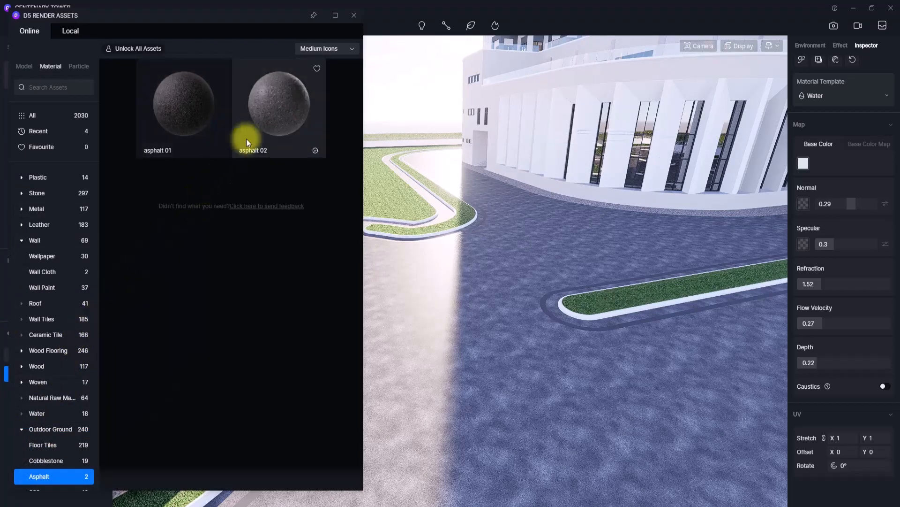
click(285, 94)
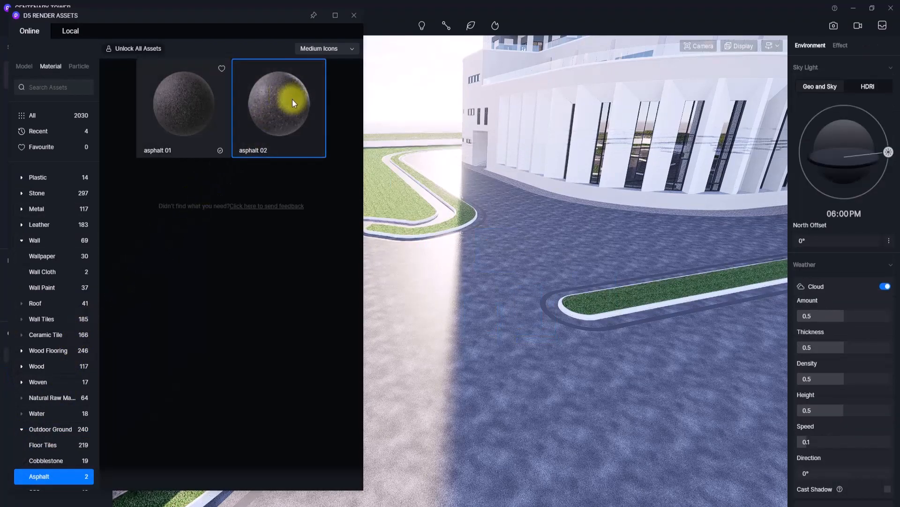
drag(291, 102, 563, 371)
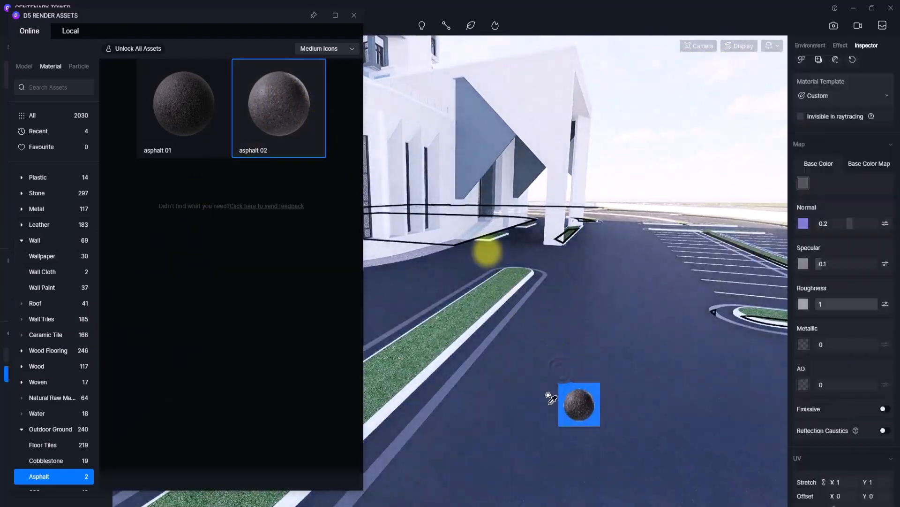
click(354, 15)
- Sample the road's asphalt material and set its UV stretch to 0.111 in X and Y
click(162, 46)
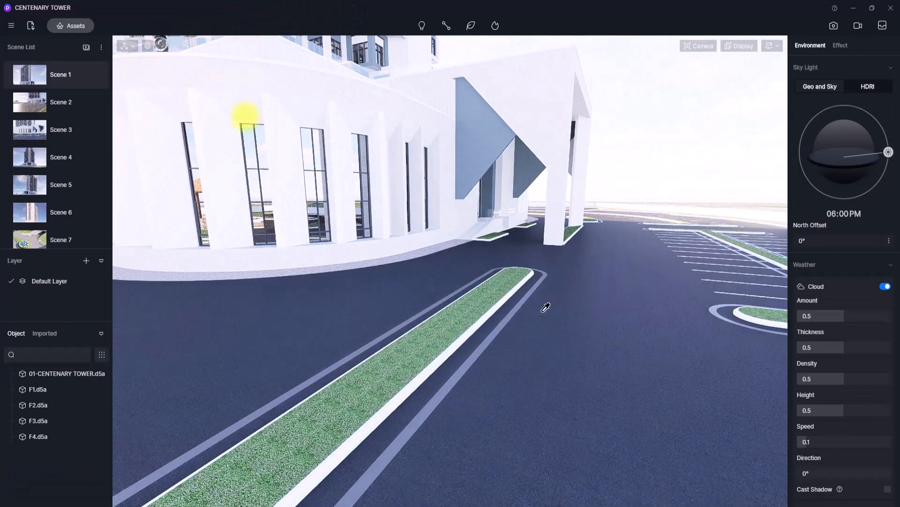
click(543, 376)
scroll(856, 373, down, 5)
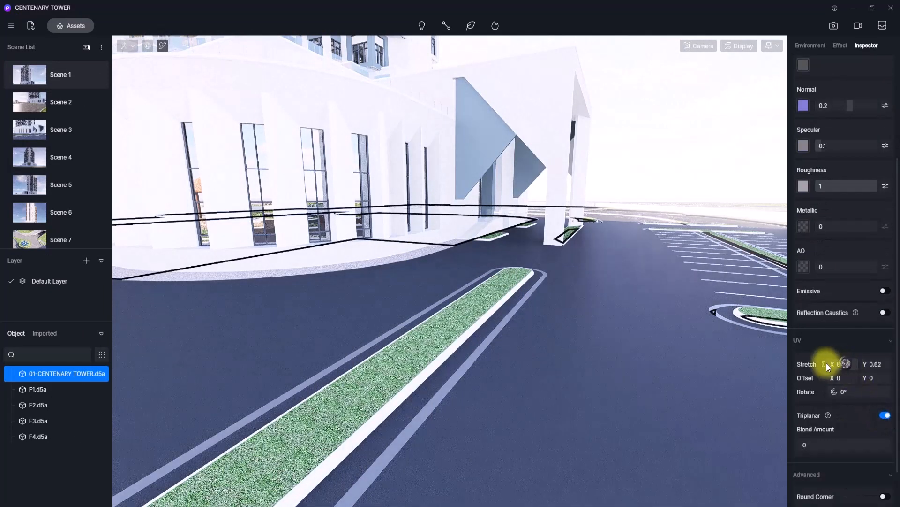
drag(804, 364, 801, 362)
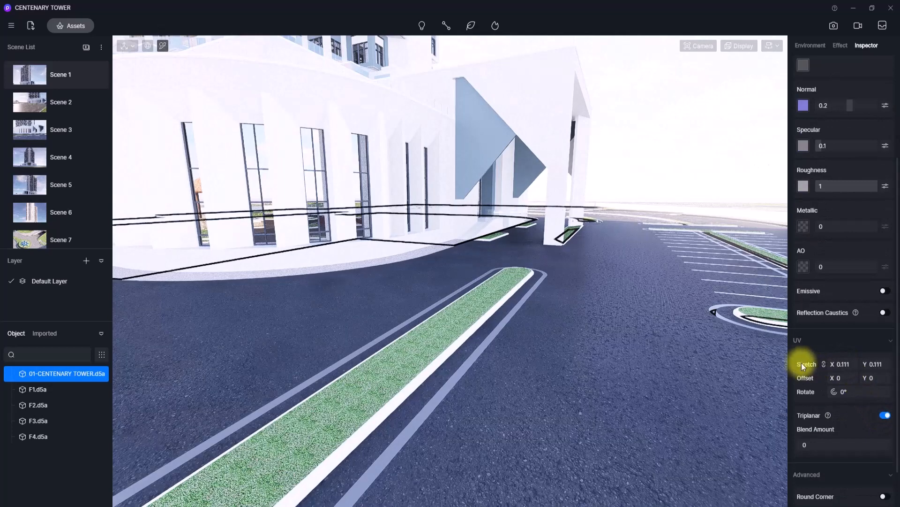
- Lighten the road asphalt's base color to HSV 0, 0, 63
scroll(801, 362, up, 4)
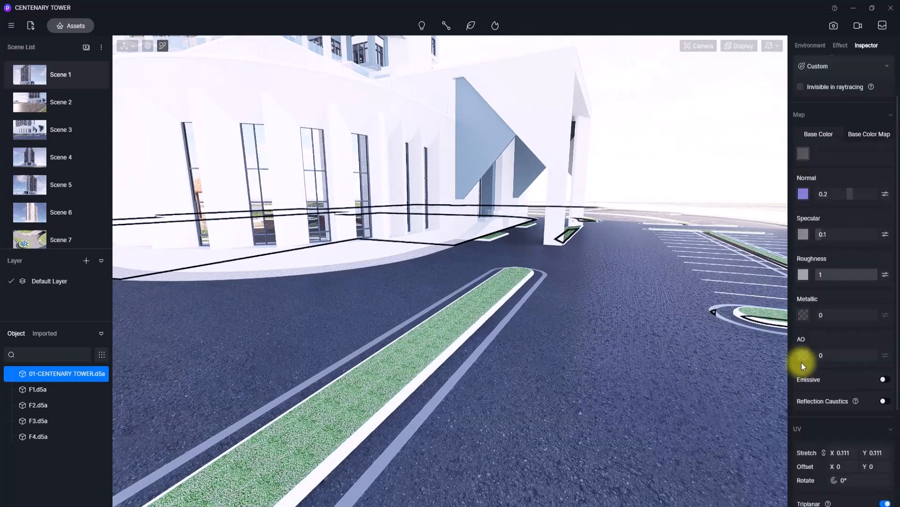
click(806, 152)
drag(798, 215, 787, 204)
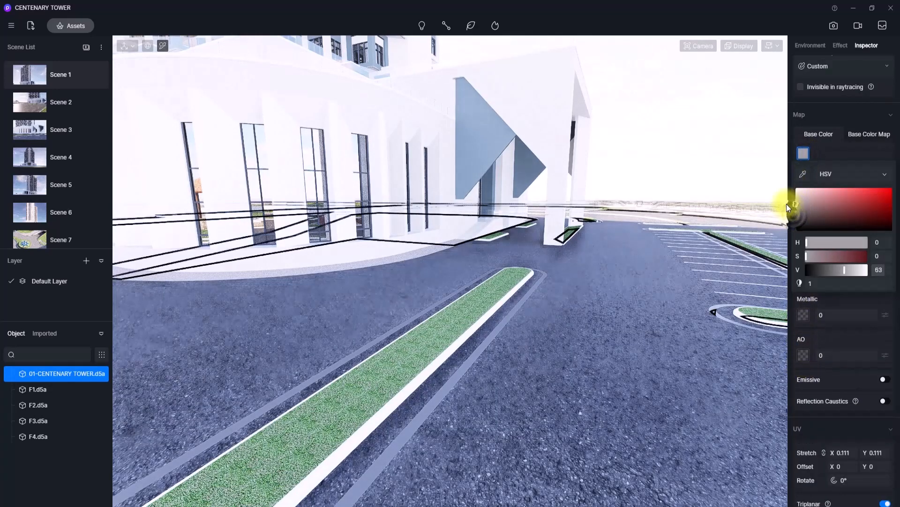
- Sample the lawn material beside the curved road and set its material template to Grass
scroll(605, 263, down, 5)
right_drag(506, 281, 722, 364)
scroll(375, 323, up, 5)
scroll(456, 362, down, 3)
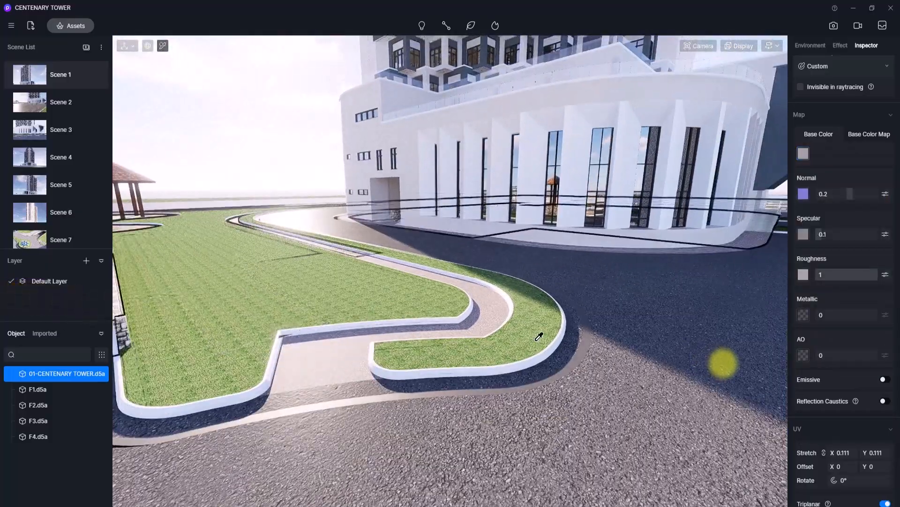
click(531, 324)
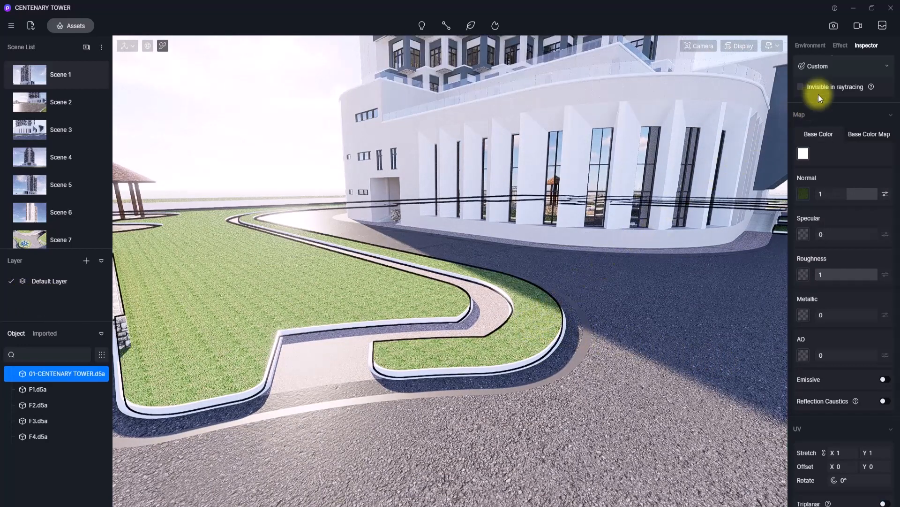
scroll(819, 96, up, 2)
click(843, 119)
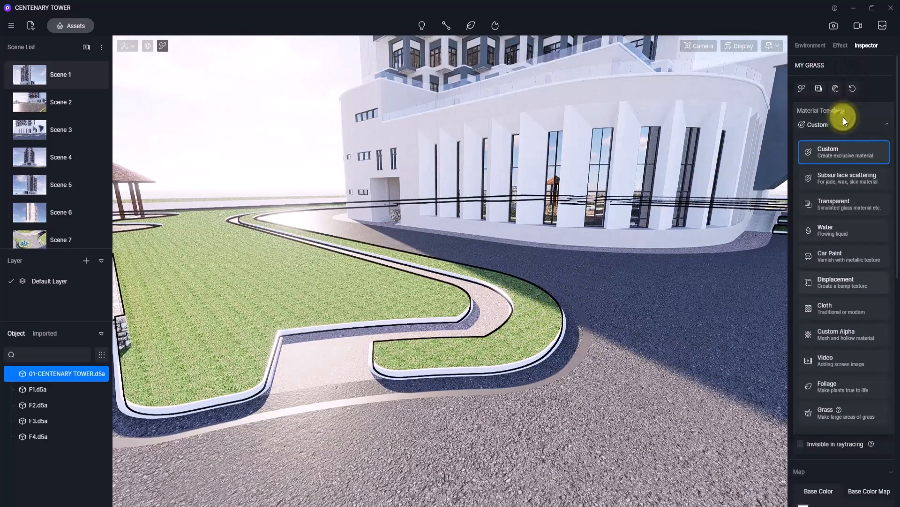
scroll(843, 117, down, 1)
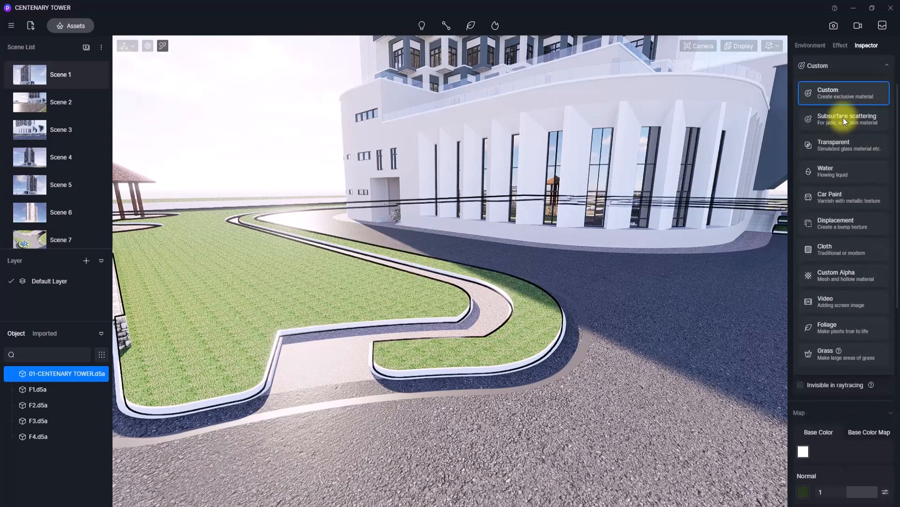
click(827, 356)
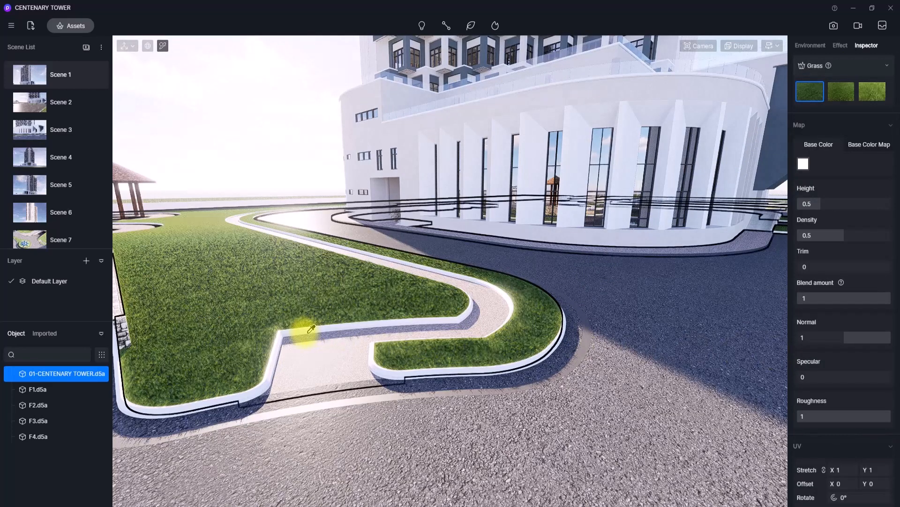
- Examine the grass on the lawns, road edges and parking islands around the tower
right_drag(523, 346, 330, 231)
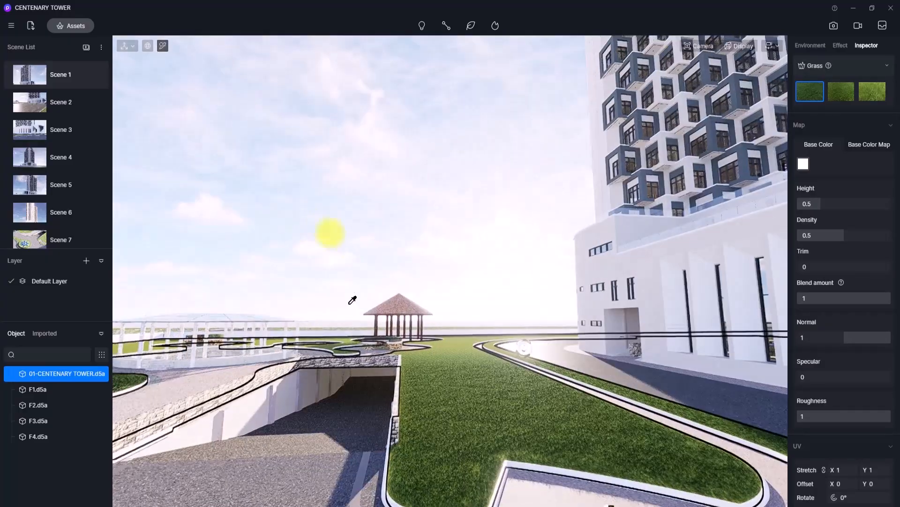
right_drag(289, 317, 66, 332)
key(w)
right_drag(258, 332, 514, 358)
key(s)
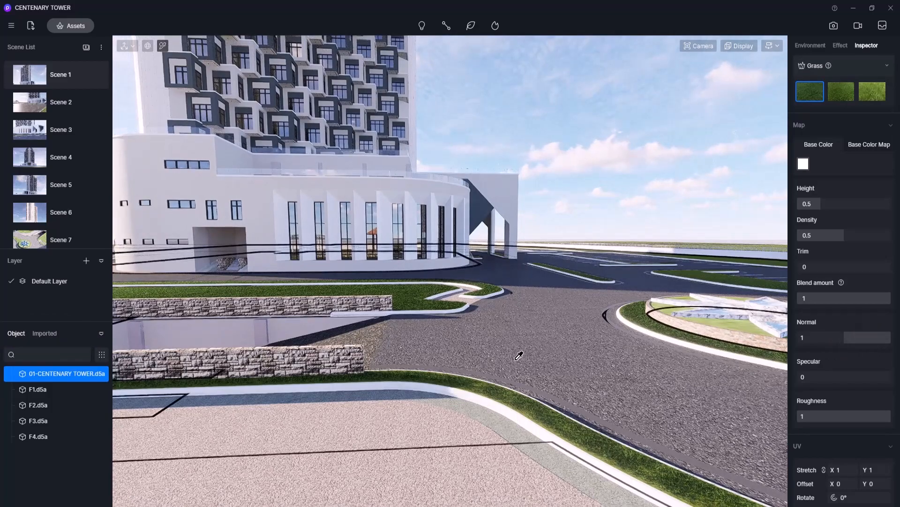
right_drag(322, 344, 408, 258)
key(w)
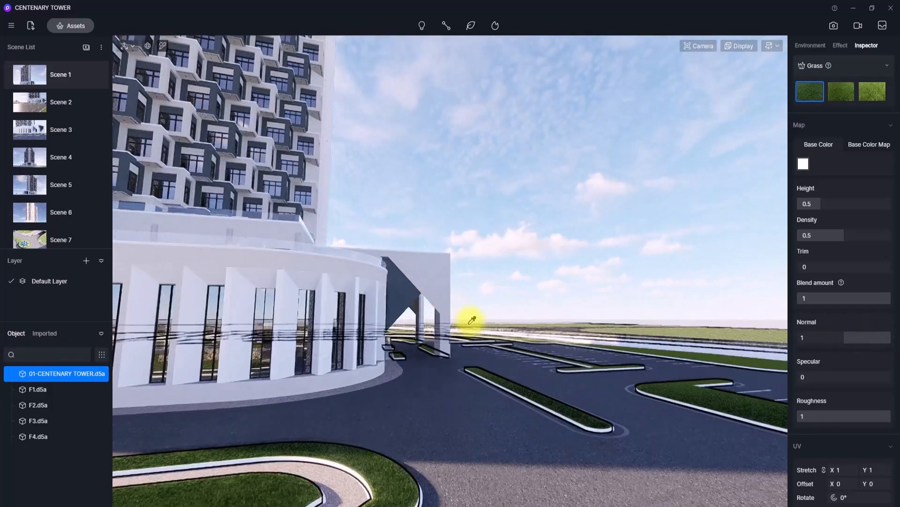
right_drag(471, 320, 331, 275)
right_drag(468, 314, 100, 402)
key(w)
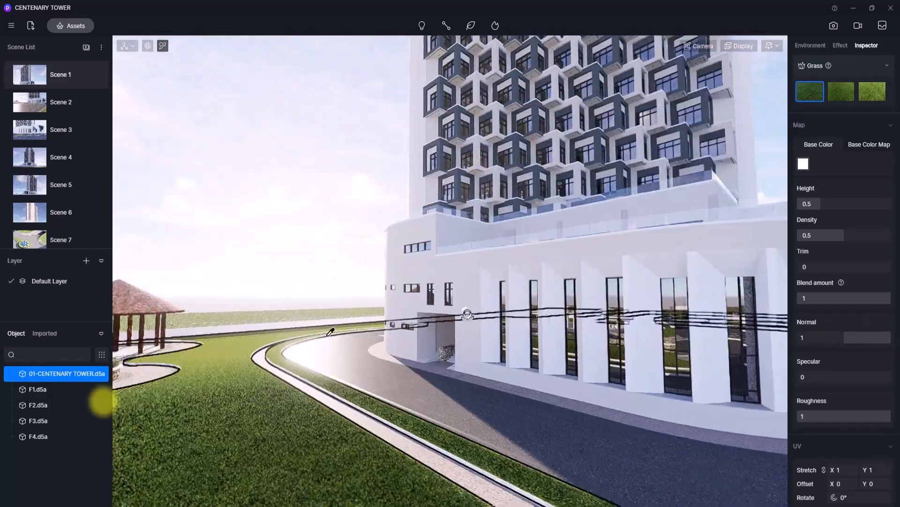
- Sample the gold L-shaped strip material on the underside of a projecting tower window box
right_drag(339, 369, 470, 258)
key(w)
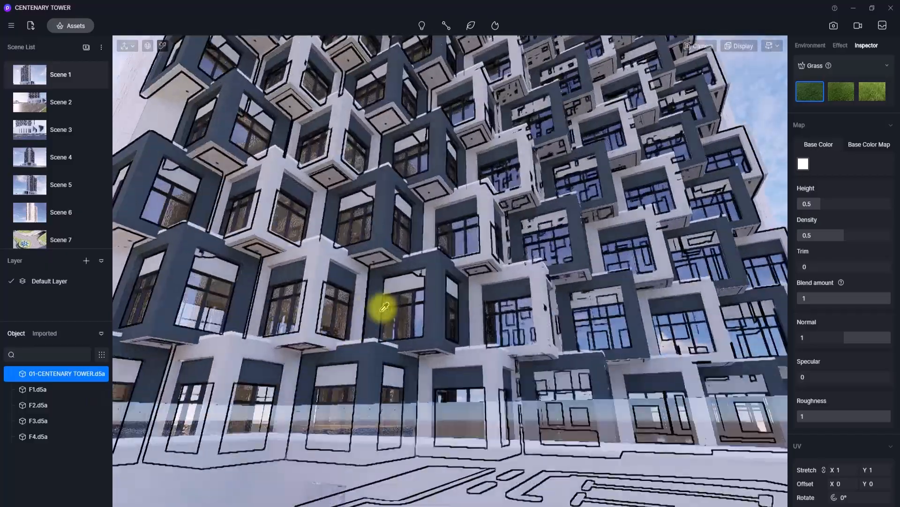
key(w)
right_drag(477, 342, 328, 209)
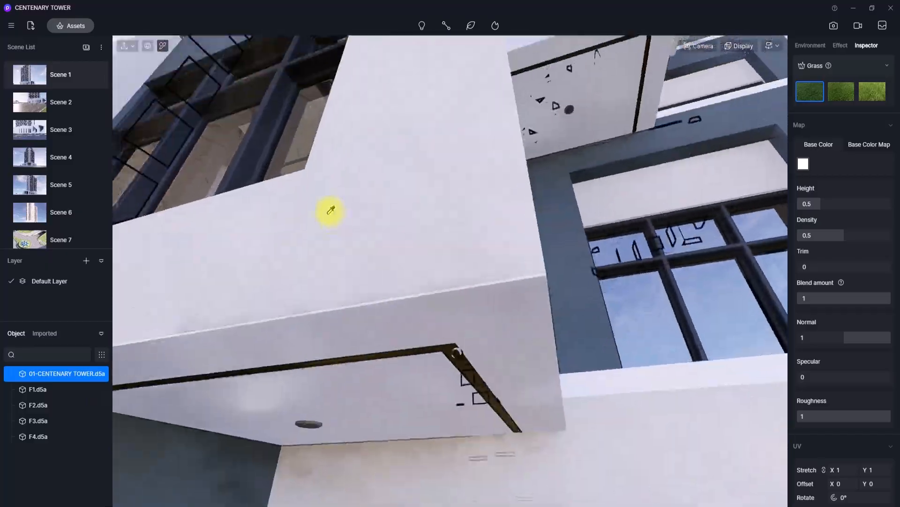
key(s)
right_drag(458, 359, 338, 217)
key(w)
key(s)
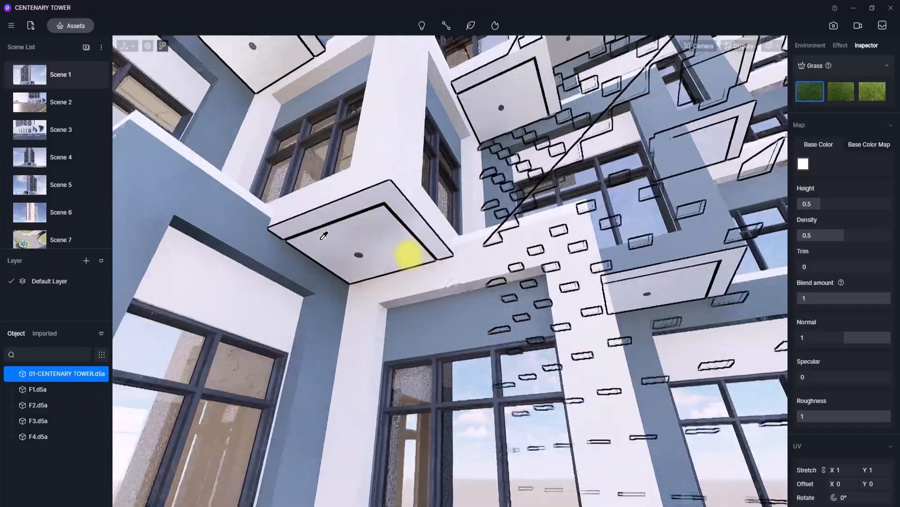
right_drag(409, 255, 366, 219)
key(w)
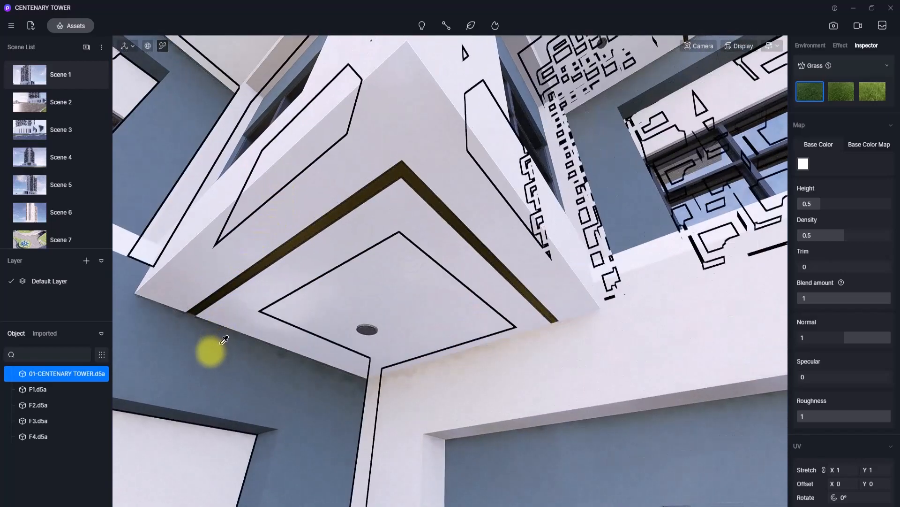
key(s)
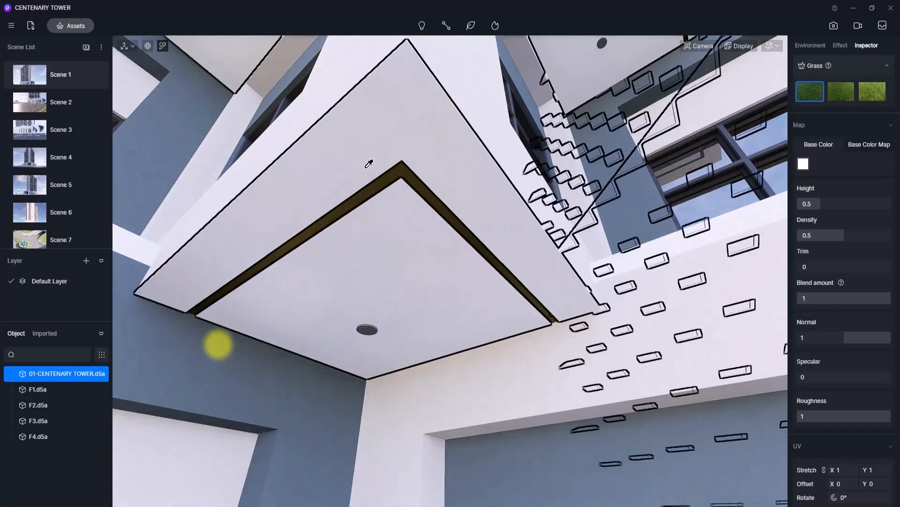
click(398, 174)
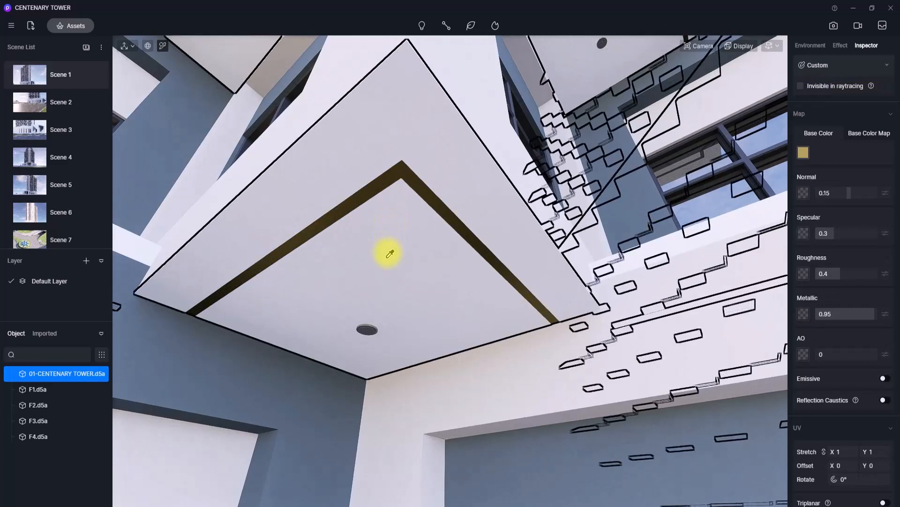
key(Escape)
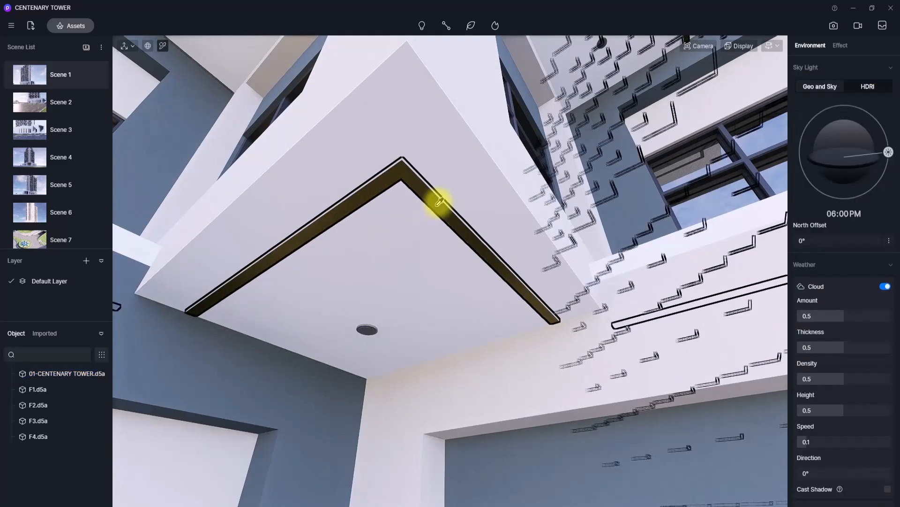
click(439, 202)
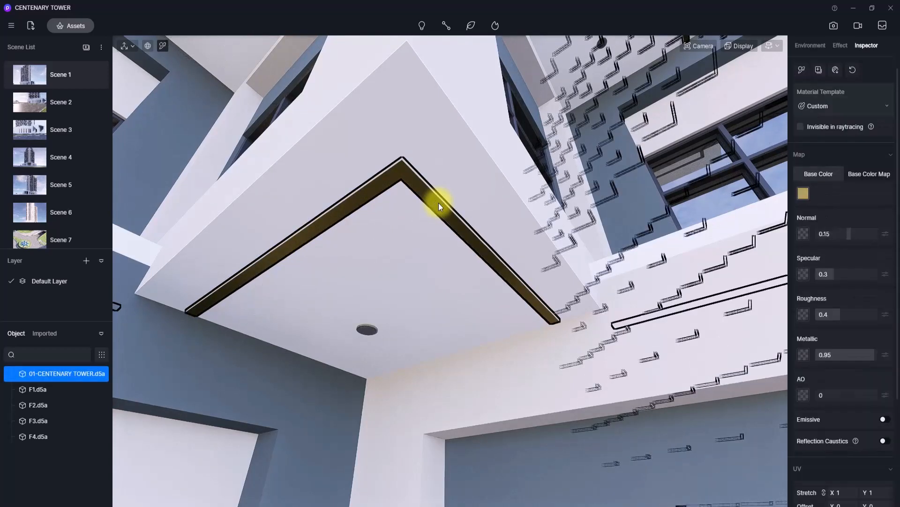
- Enable Emissive on the L-shaped soffit strip's material and set its intensity to 100
click(883, 419)
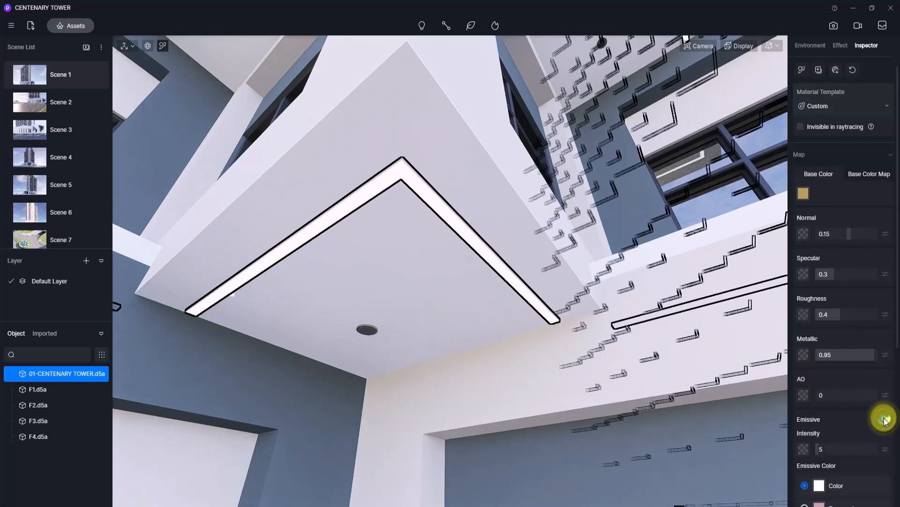
scroll(884, 420, down, 2)
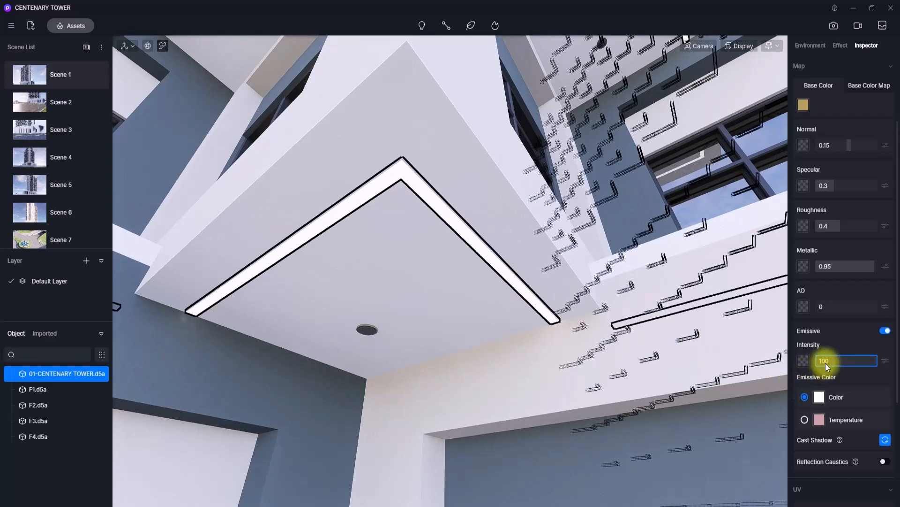
- Try a pure red emissive color with hue 0 and saturation 100 on the soffit strip
click(822, 397)
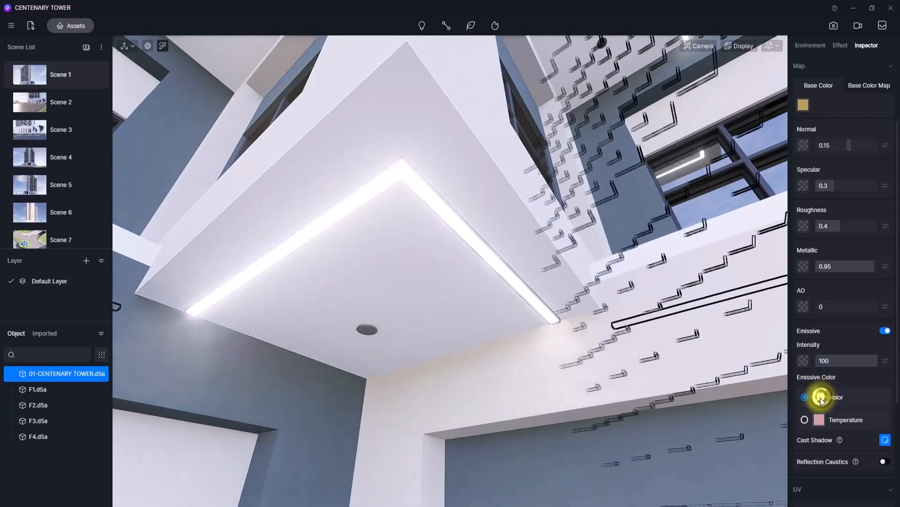
drag(822, 438, 885, 412)
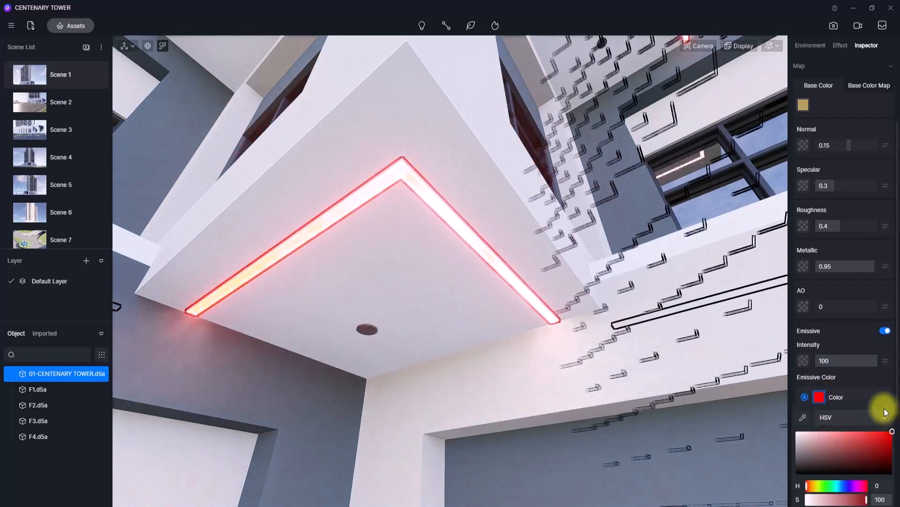
click(863, 384)
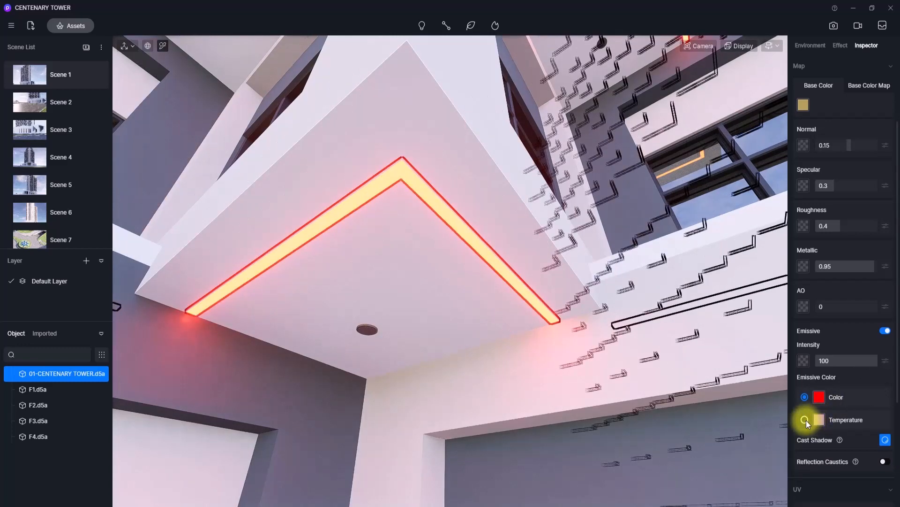
- Switch the soffit strip's emissive color to Temperature and set it to 2400
click(805, 419)
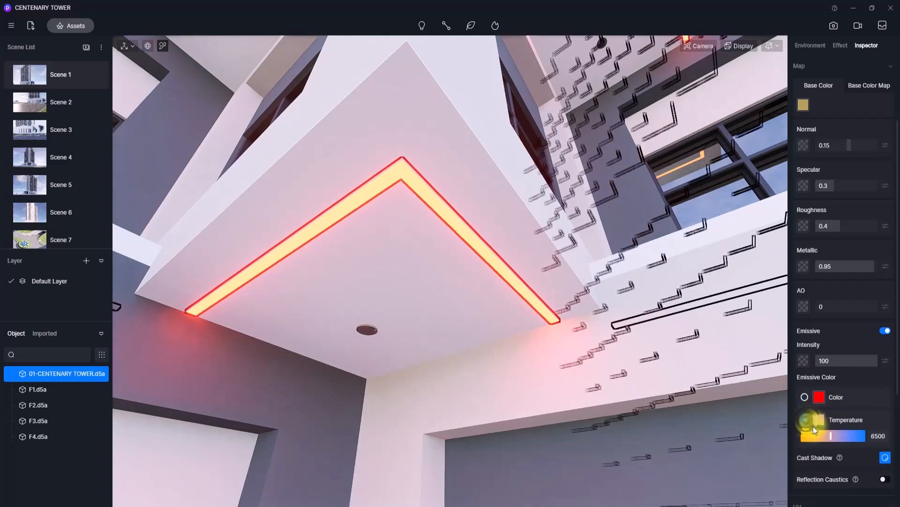
drag(828, 440, 807, 438)
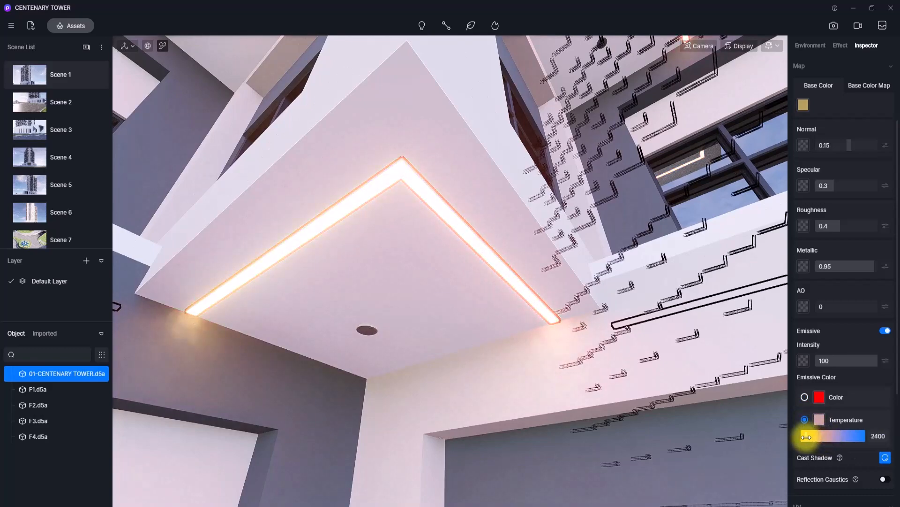
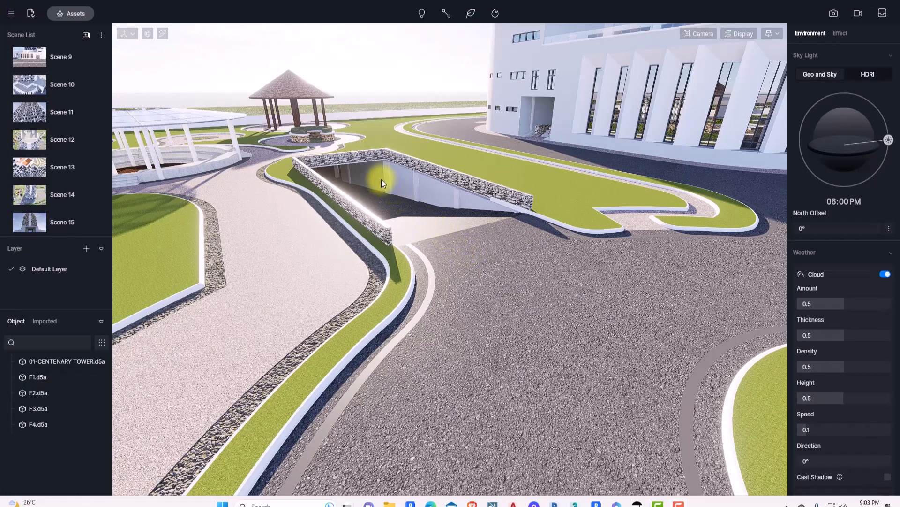
- Set pebbled_asphalt_albedo.png as the base color map of the driveway's asphalt material and save that material to the local library
click(168, 34)
click(521, 311)
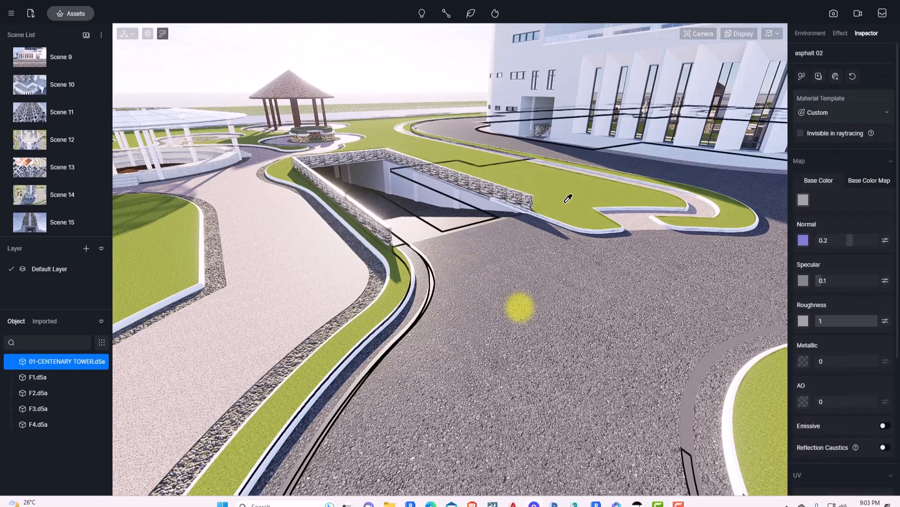
click(869, 186)
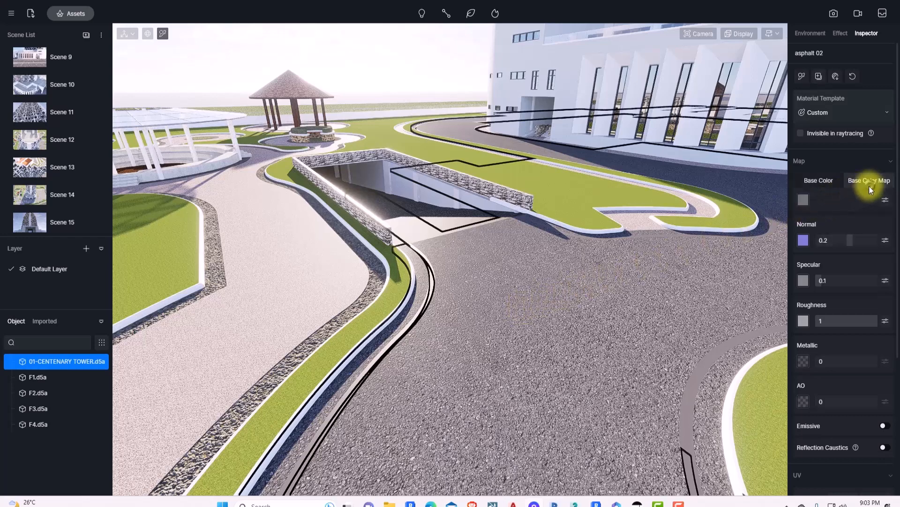
click(804, 200)
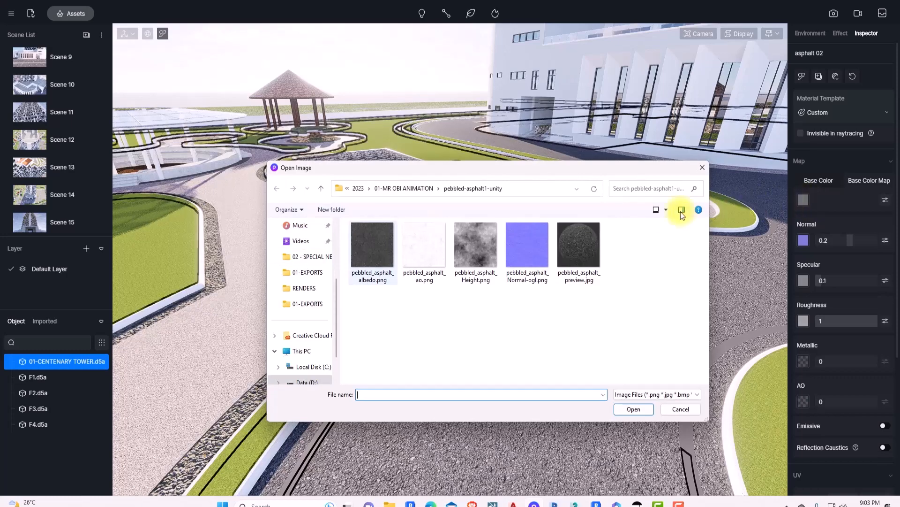
click(376, 240)
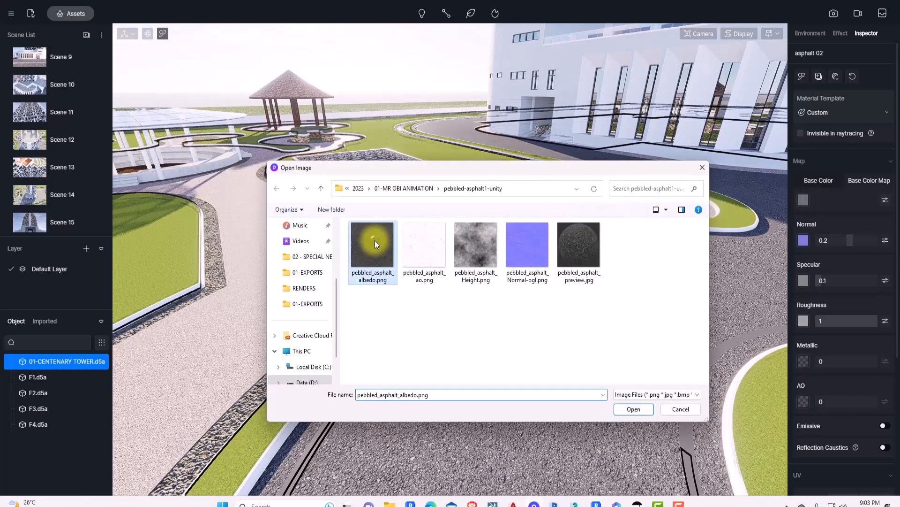
click(634, 409)
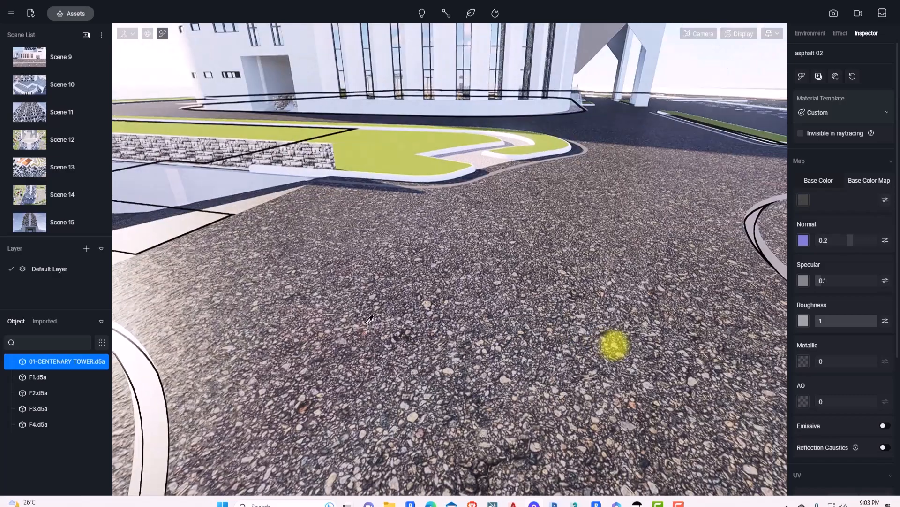
scroll(615, 344, down, 3)
right_drag(613, 339, 510, 326)
scroll(511, 325, up, 2)
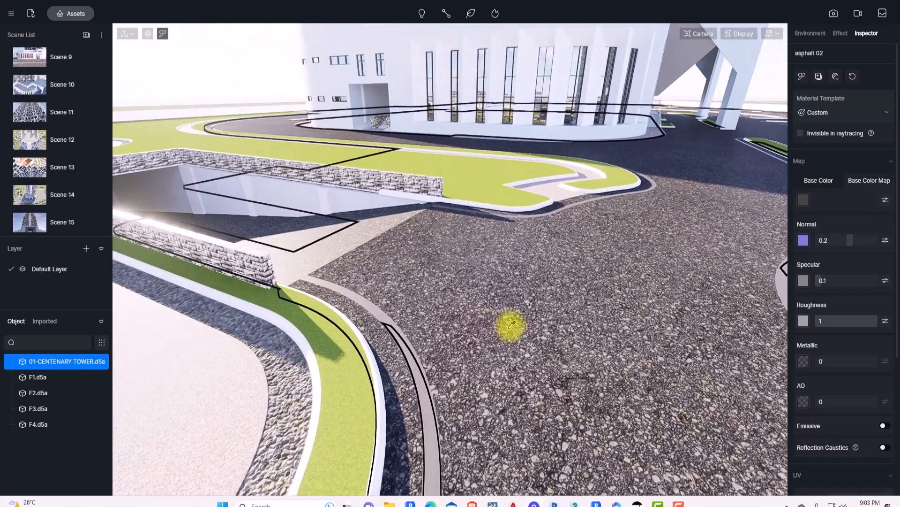
click(817, 76)
- Bring the pinkish walkway into view and open the online Outdoor Ground Floor Tiles materials
scroll(690, 163, down, 3)
right_drag(546, 266, 386, 285)
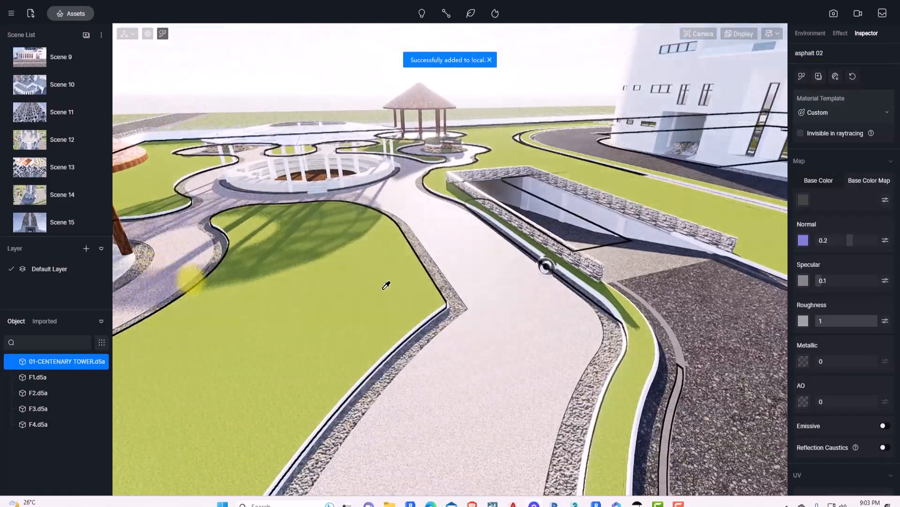
scroll(506, 376, up, 3)
right_drag(507, 376, 474, 193)
scroll(392, 279, up, 2)
right_drag(471, 263, 439, 291)
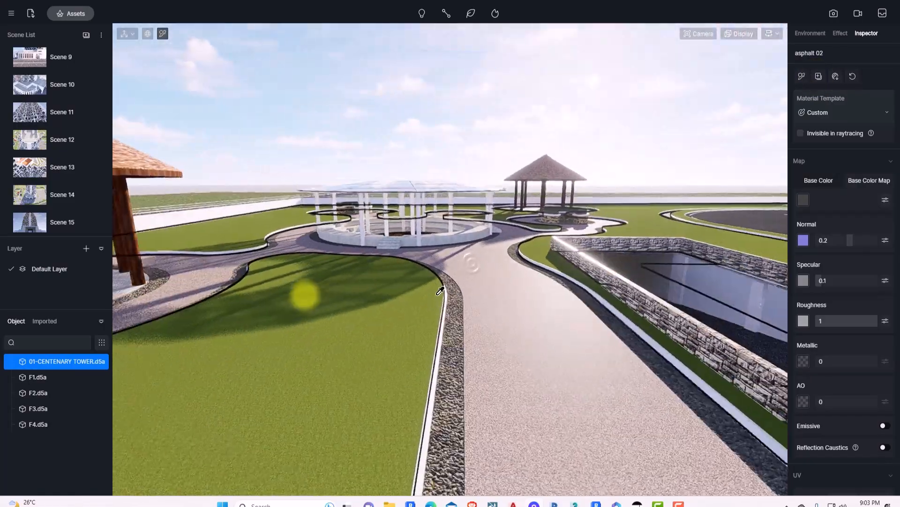
right_drag(525, 313, 443, 317)
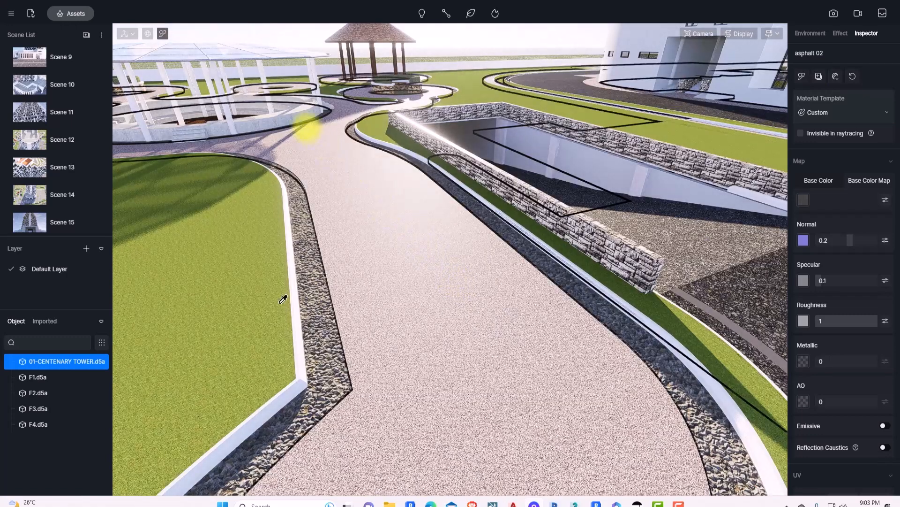
click(77, 13)
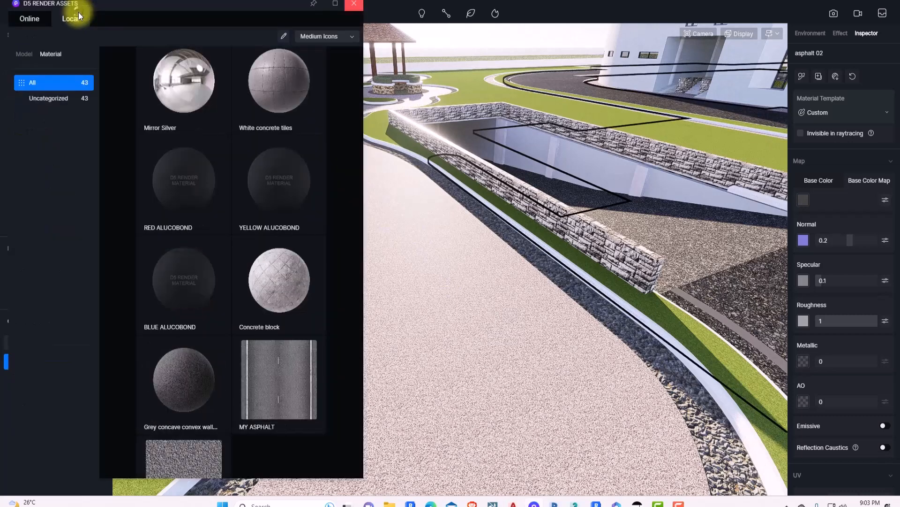
click(28, 19)
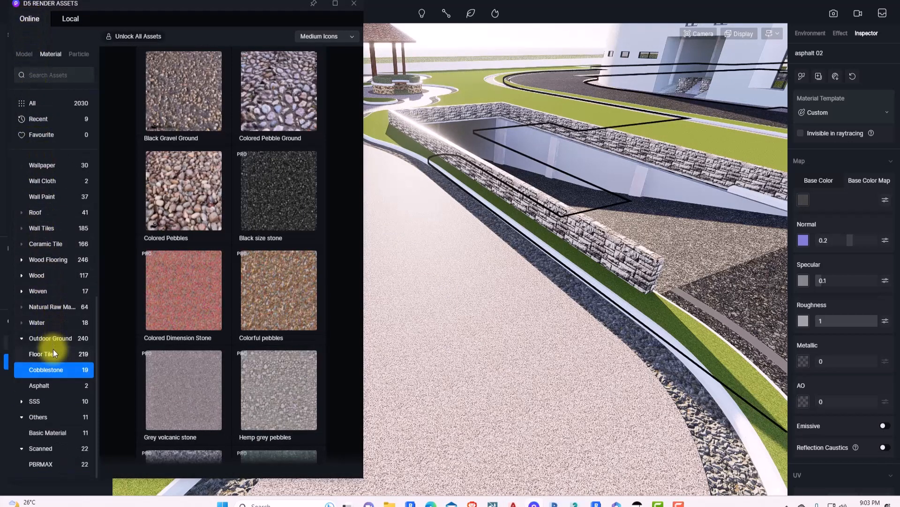
click(52, 352)
- Browse the floor tiles and apply Exterior paving 06 to the walkway beside the ramp, closing the asset library
scroll(231, 249, down, 1)
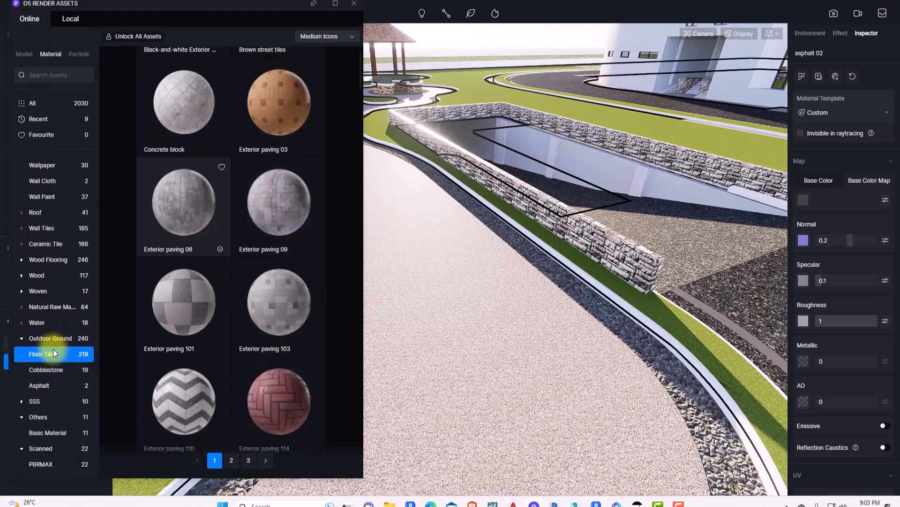
scroll(231, 248, down, 8)
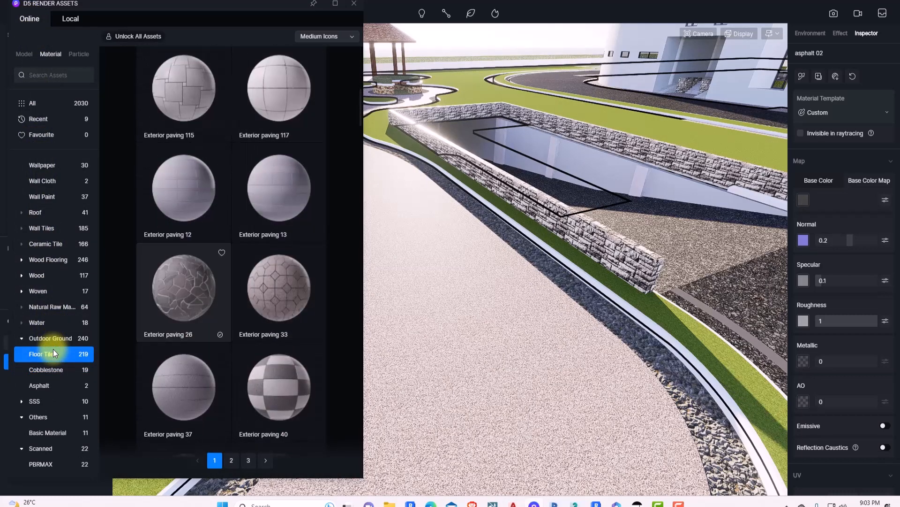
scroll(231, 249, up, 7)
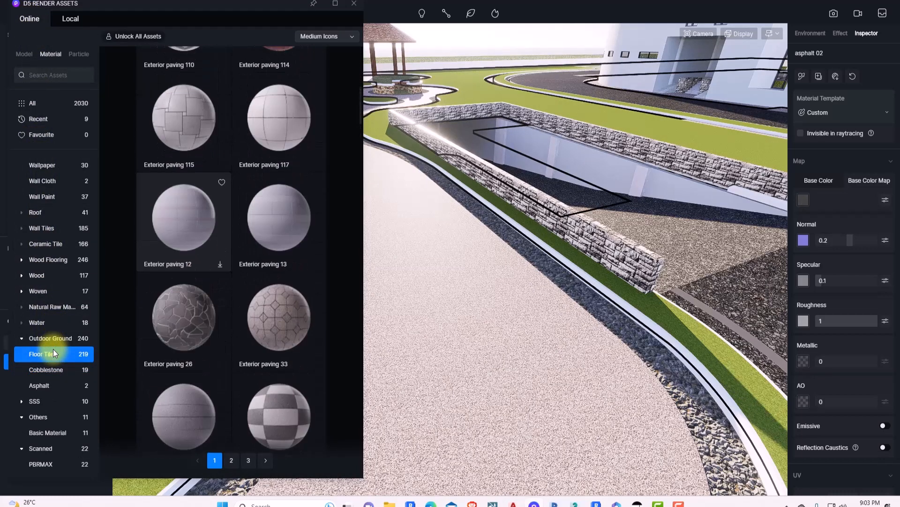
scroll(231, 249, up, 4)
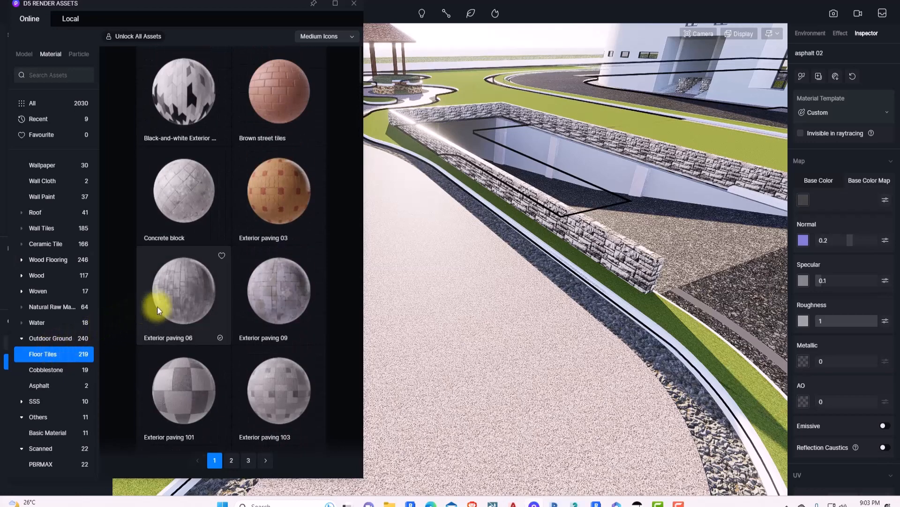
drag(185, 297, 356, 66)
click(349, 6)
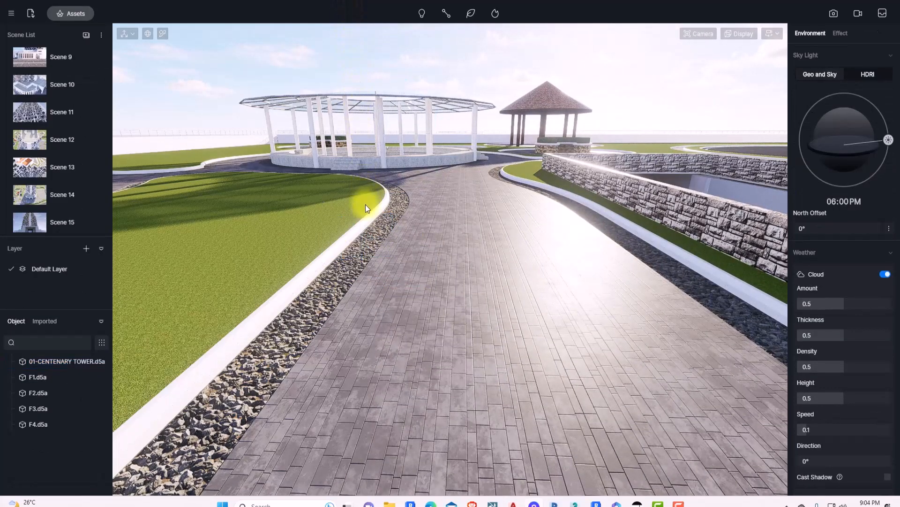
- Sample the walkway's paving material and set its linked UV stretch to 0.2 in X and Y
click(521, 309)
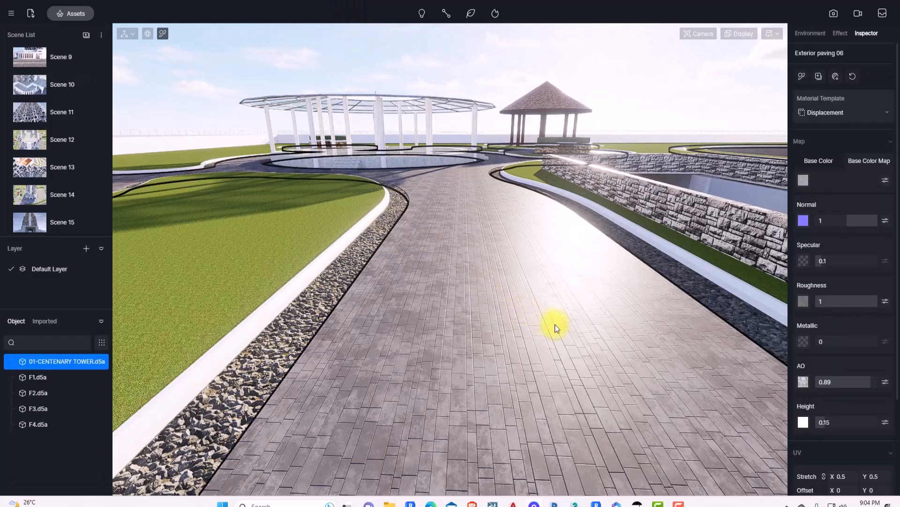
scroll(792, 425, down, 1)
mouse_move(840, 445)
mouse_down()
mouse_move(861, 446)
mouse_move(827, 449)
mouse_up()
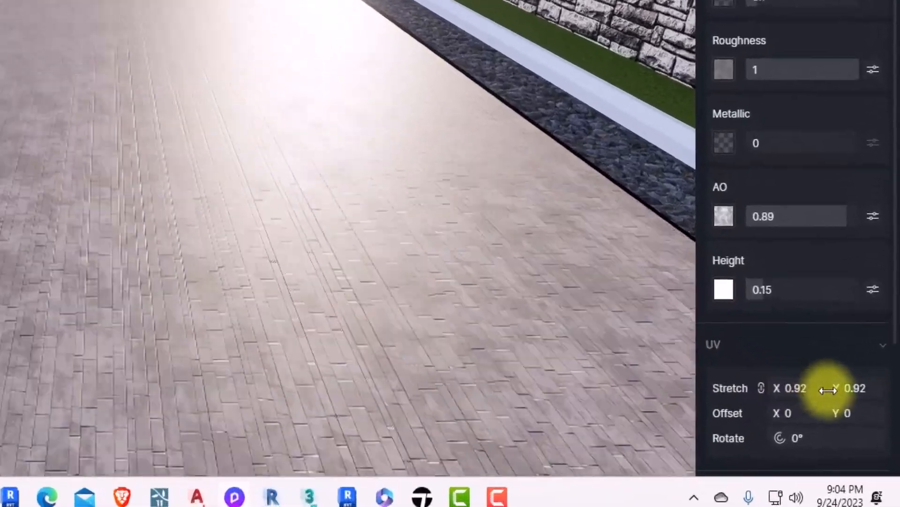
drag(765, 390, 760, 392)
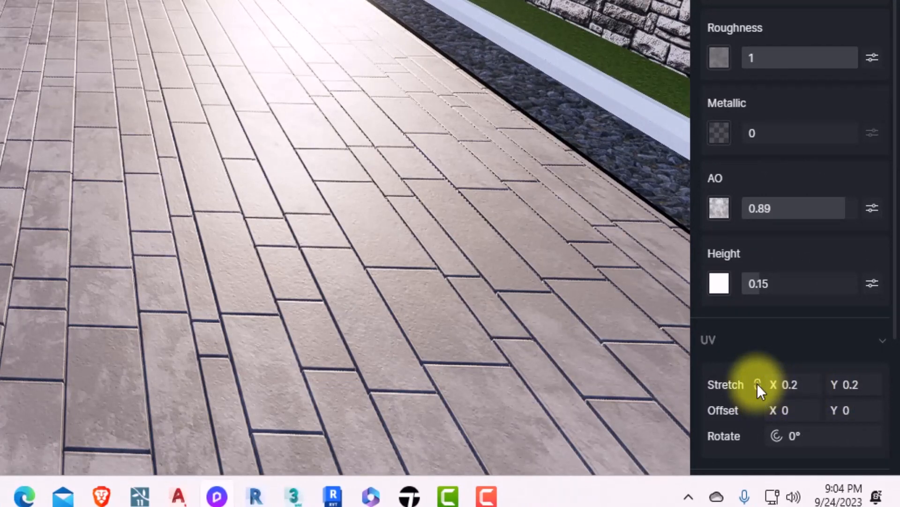
- Try an unlinked UV stretch of X 0.42 and Y 0.18 on the walkway paving, reverting it
click(758, 384)
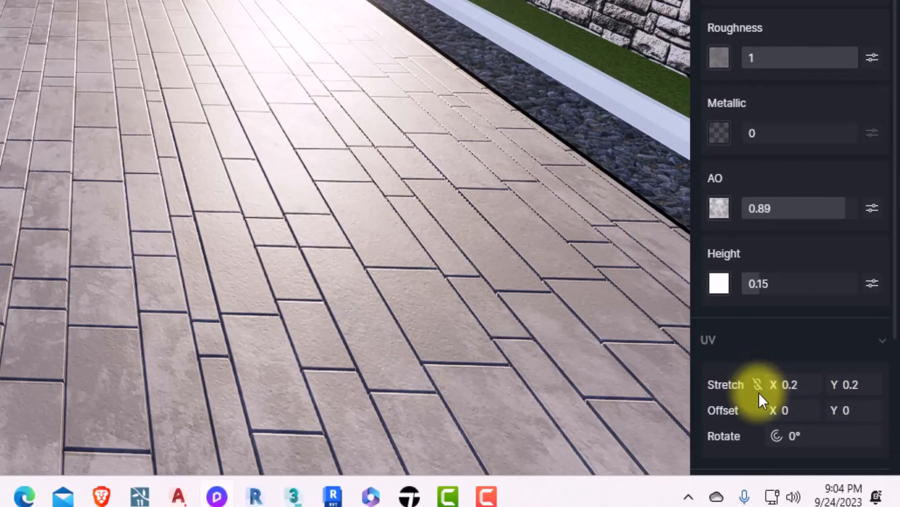
mouse_move(846, 390)
mouse_down()
mouse_move(860, 389)
mouse_move(849, 390)
mouse_up()
drag(782, 387, 801, 391)
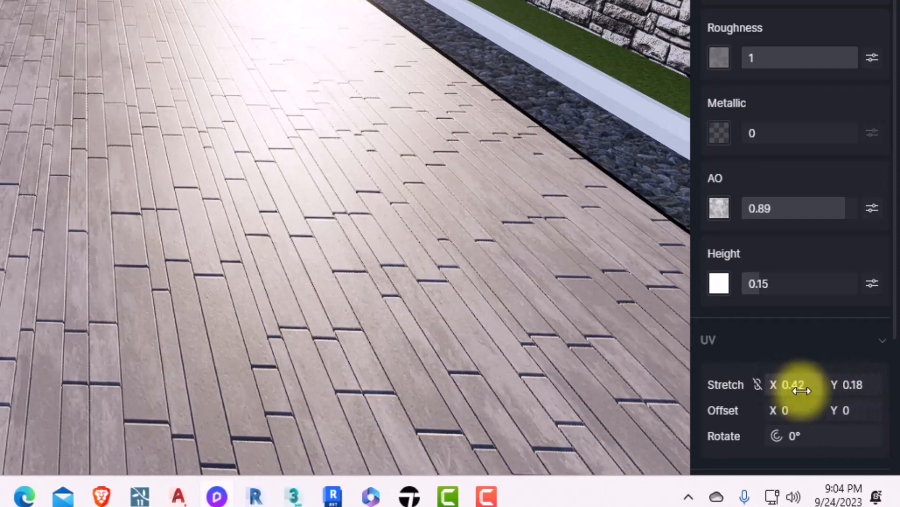
key(Escape)
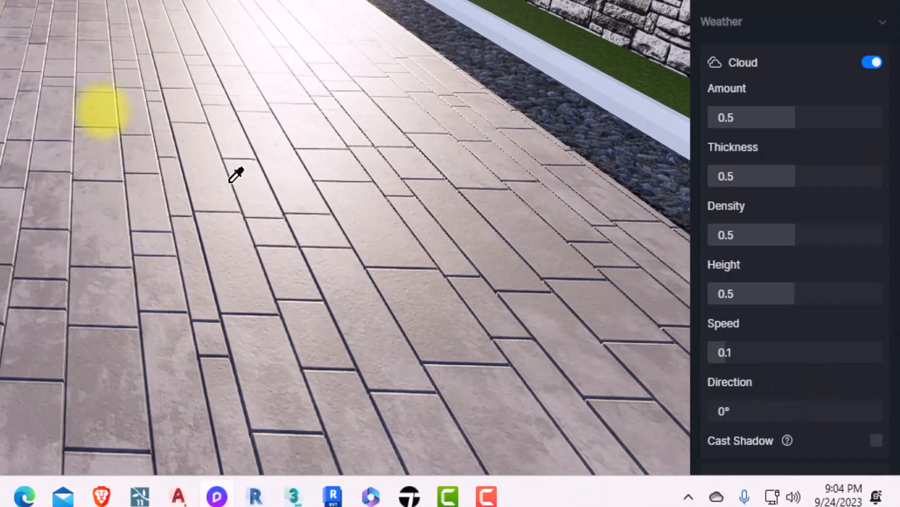
- Resample the walkway paving and set its linked UV stretch to 0.31 in X and Y
click(195, 191)
drag(791, 439, 803, 443)
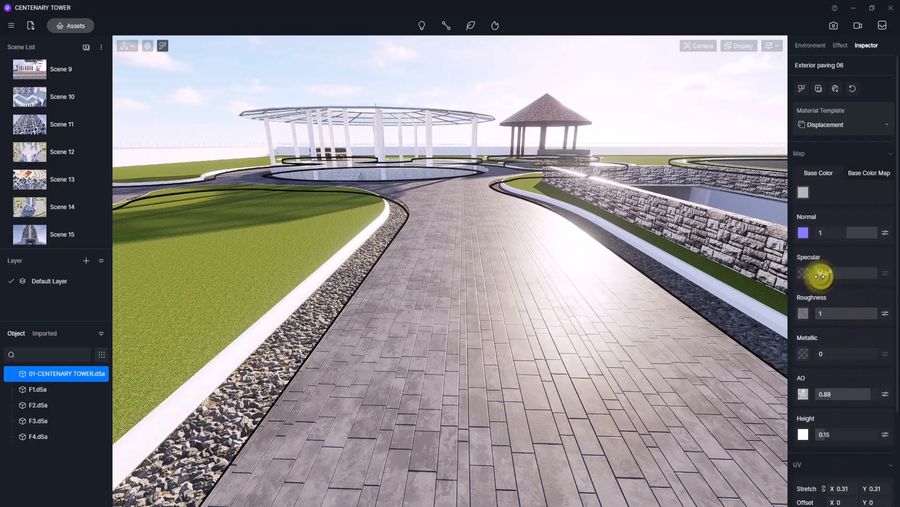
right_drag(356, 374, 157, 281)
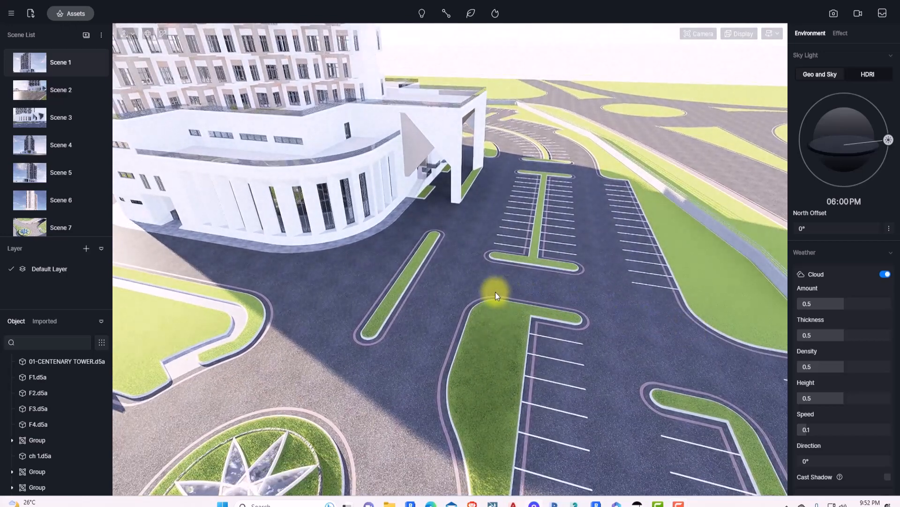
- Start a vegetation path for the parking area and add Golden Privet 04 to its plant selection
right_drag(534, 279, 434, 292)
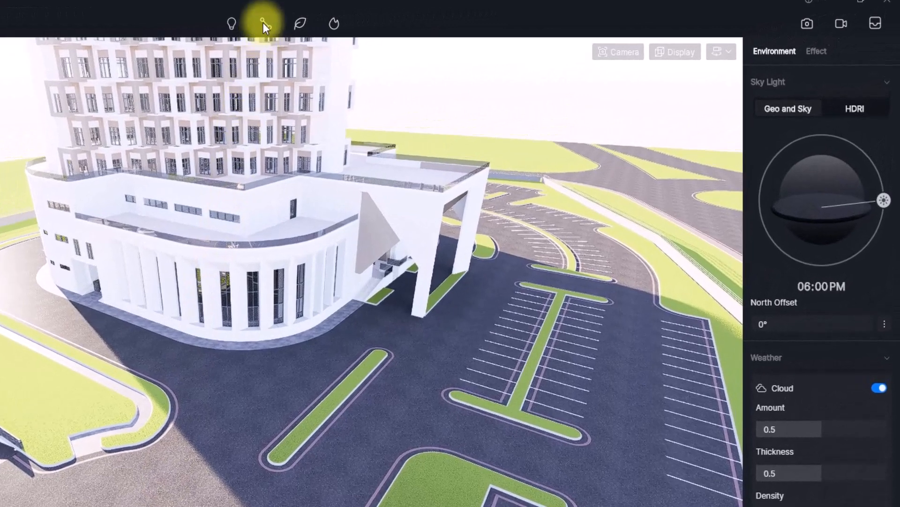
mouse_move(446, 14)
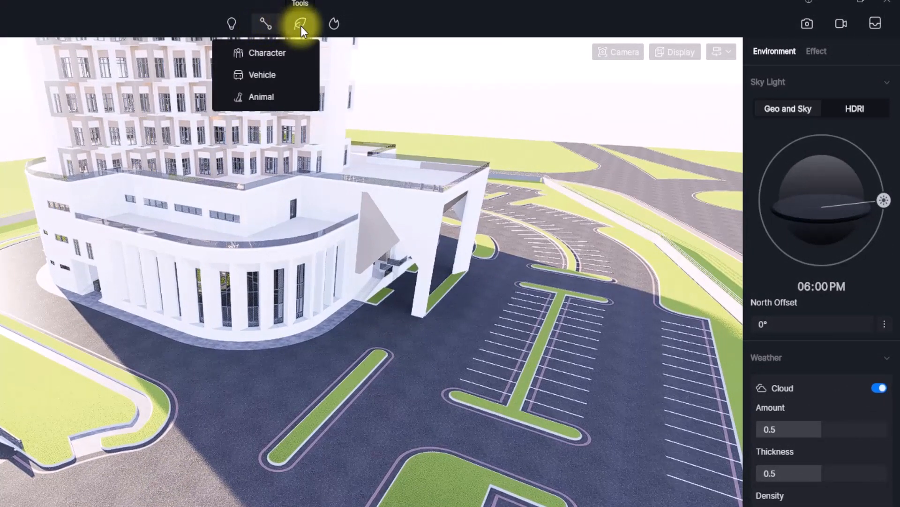
mouse_move(302, 27)
click(292, 97)
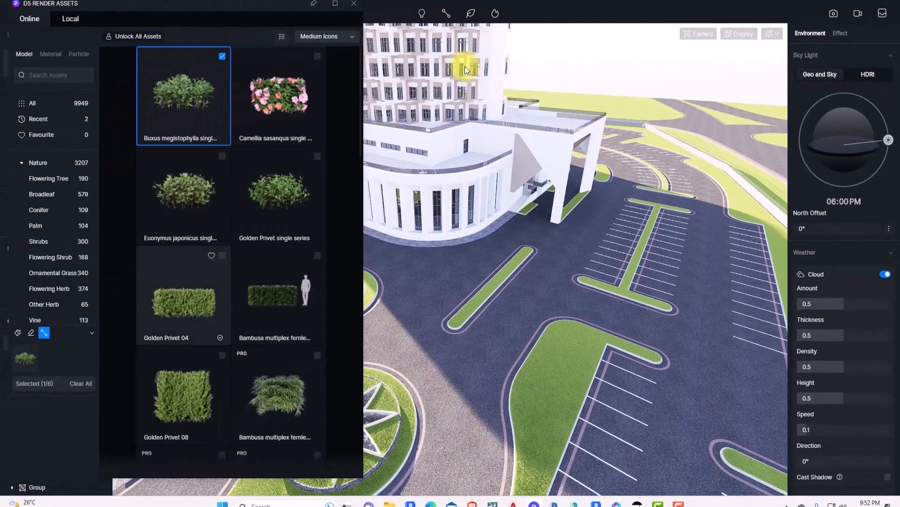
click(222, 256)
- Switch to the top view above the parking islands and remove Buxus megistophylla from the path's plant selection
right_drag(567, 420, 480, 429)
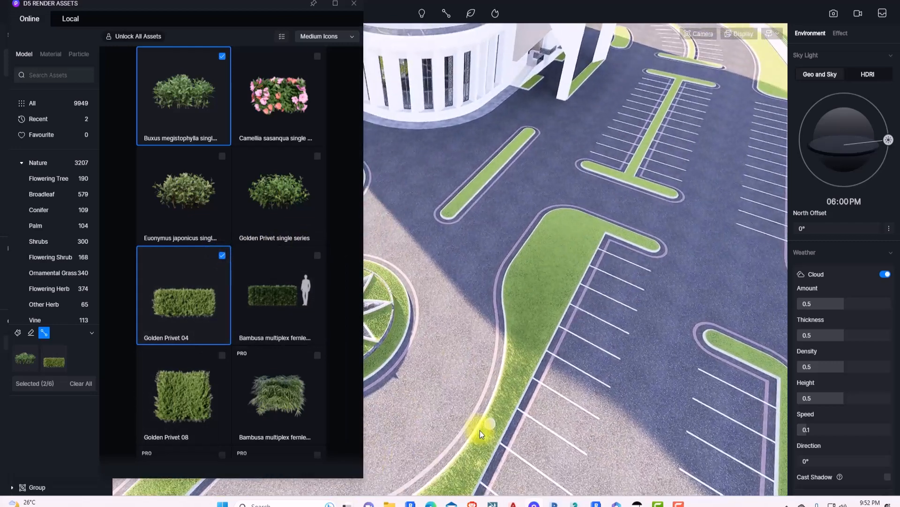
key(t)
key(w)
key(a)
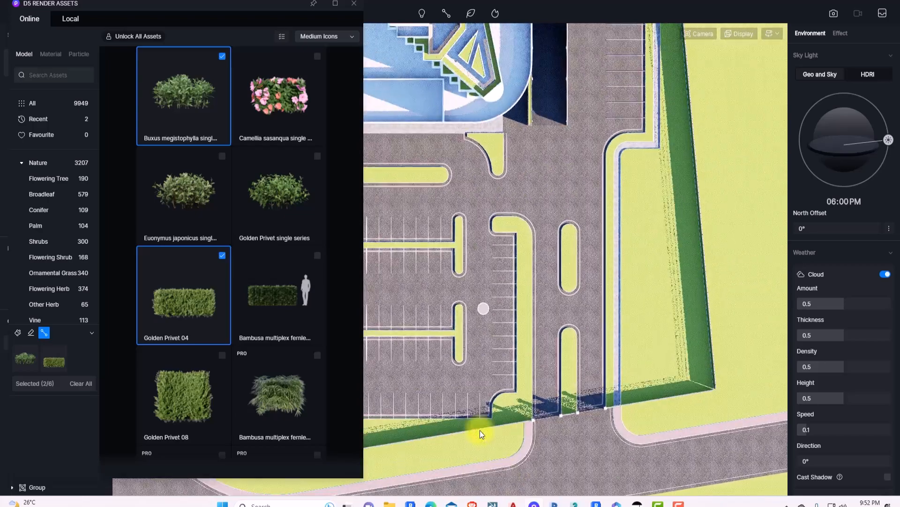
scroll(479, 435, up, 2)
key(d)
scroll(480, 435, up, 3)
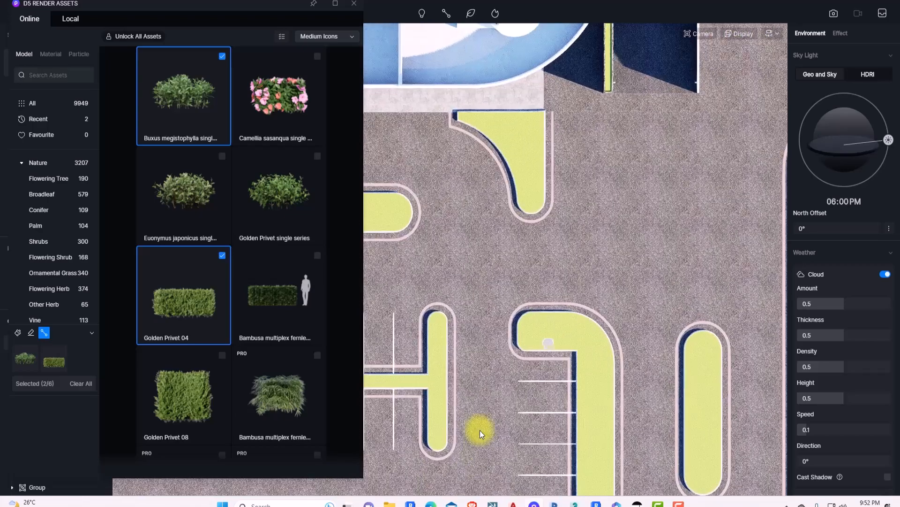
key(d)
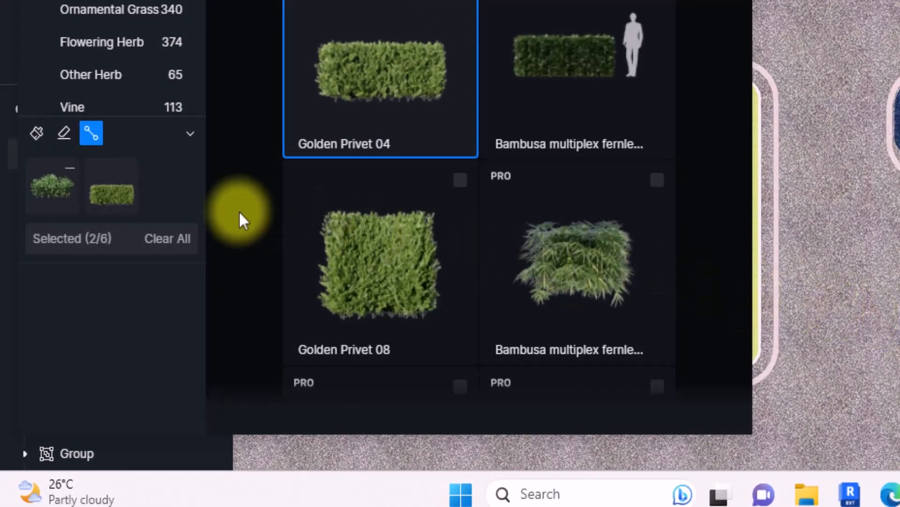
click(69, 170)
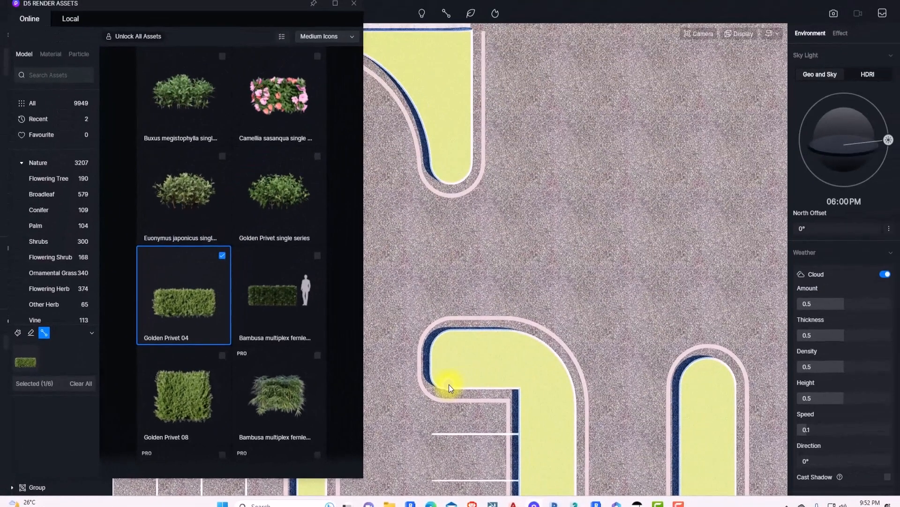
- Place curve path nodes for the Golden Privet 04 hedge around the rounded head of the L-shaped grass island
click(449, 385)
click(428, 435)
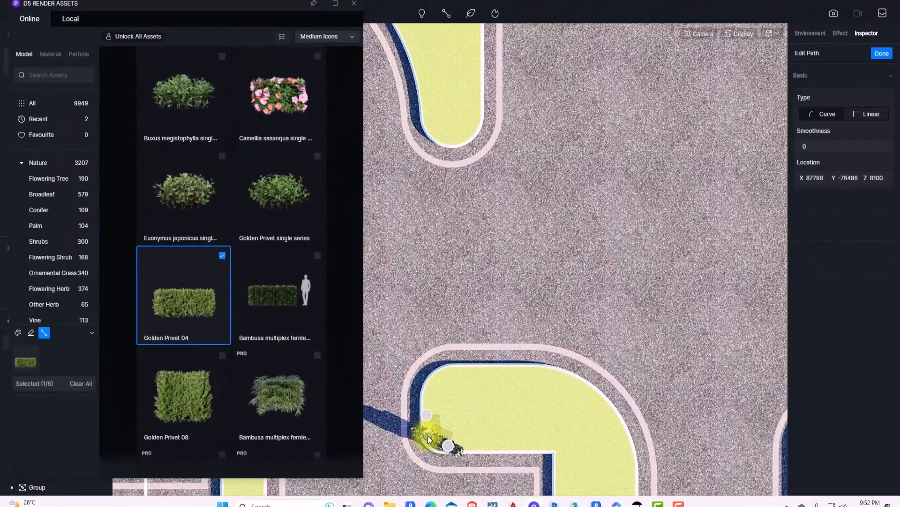
click(431, 384)
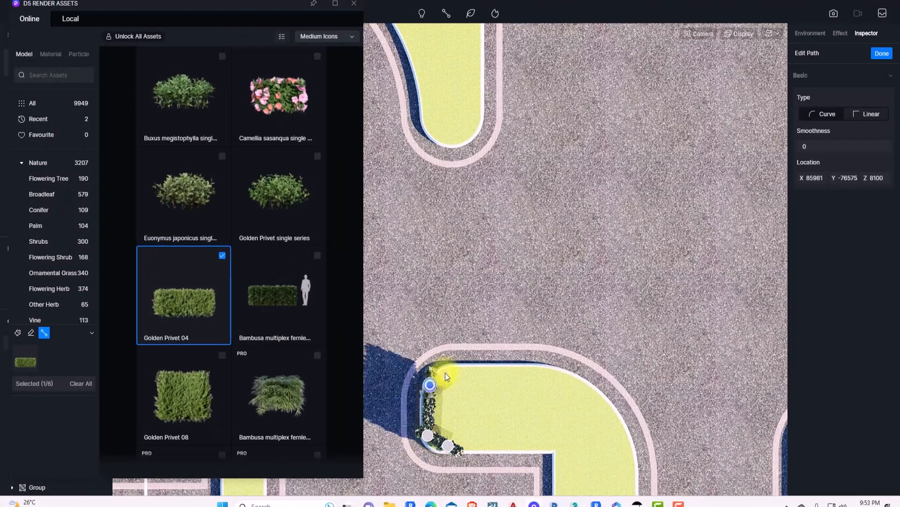
click(446, 373)
click(541, 372)
click(577, 386)
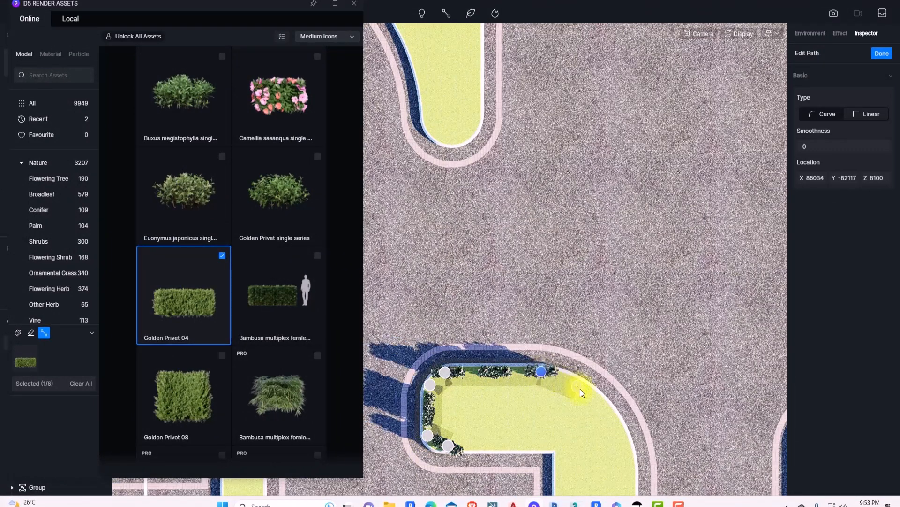
click(601, 407)
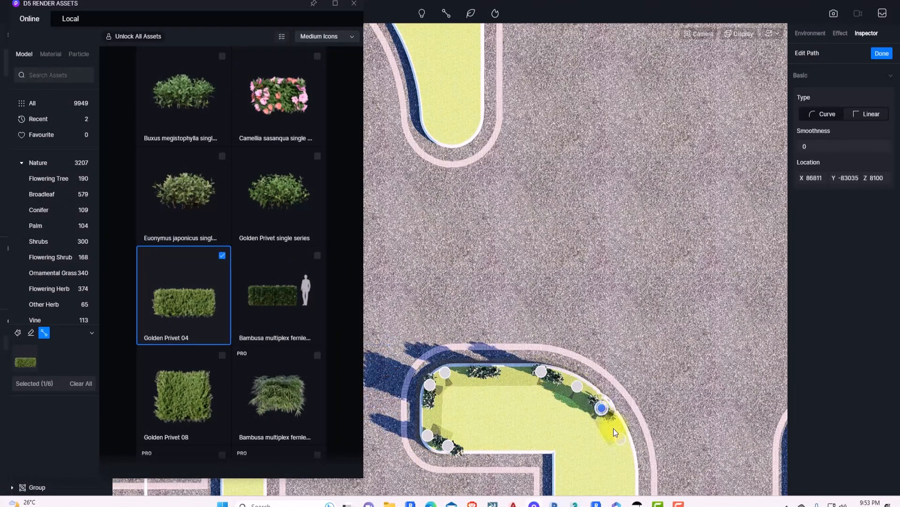
click(624, 451)
key(s)
click(624, 451)
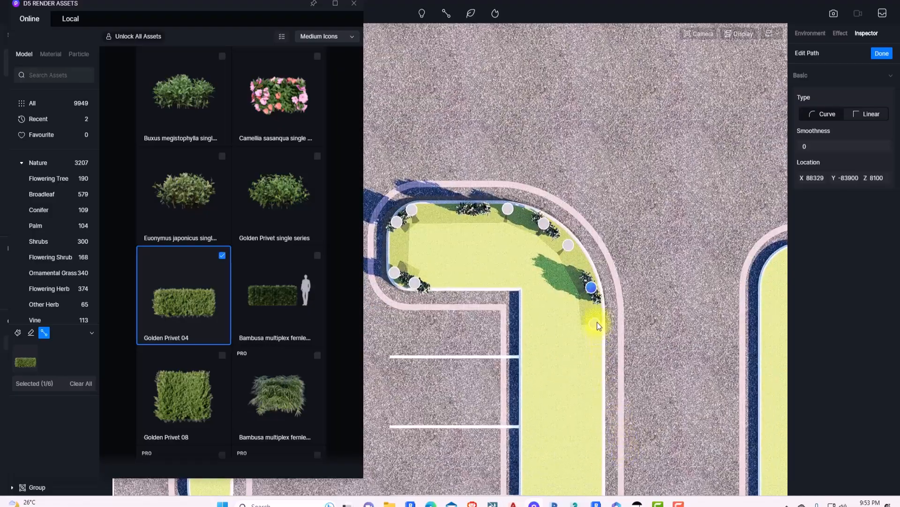
- Extend the hedge path along the L-shaped island's long driveway edge to the boundary wall at the gate, and end the path
click(597, 322)
key(s)
scroll(598, 322, down, 2)
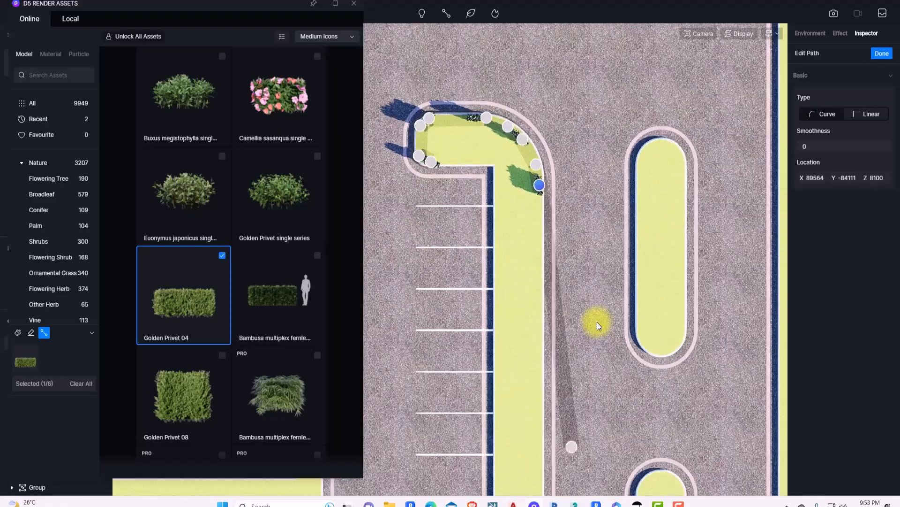
key(s)
scroll(595, 321, up, 2)
scroll(503, 283, up, 1)
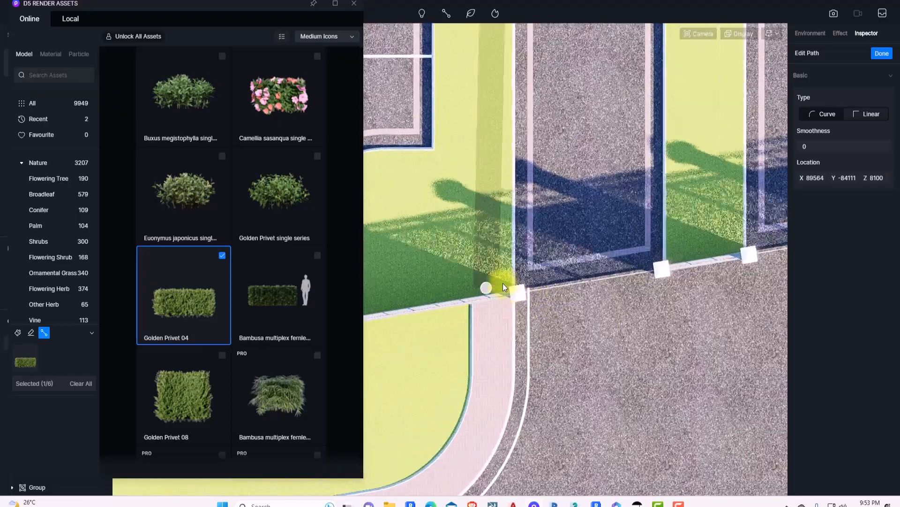
click(503, 282)
scroll(502, 283, down, 1)
key(s)
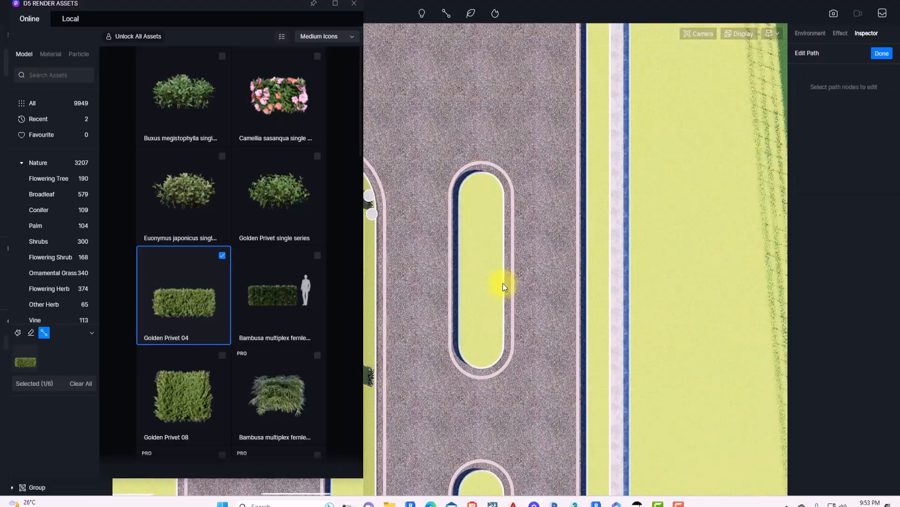
- Start a new Golden Privet 04 vegetation path and place nodes around the first rounded end of the capsule-shaped driveway island
click(473, 10)
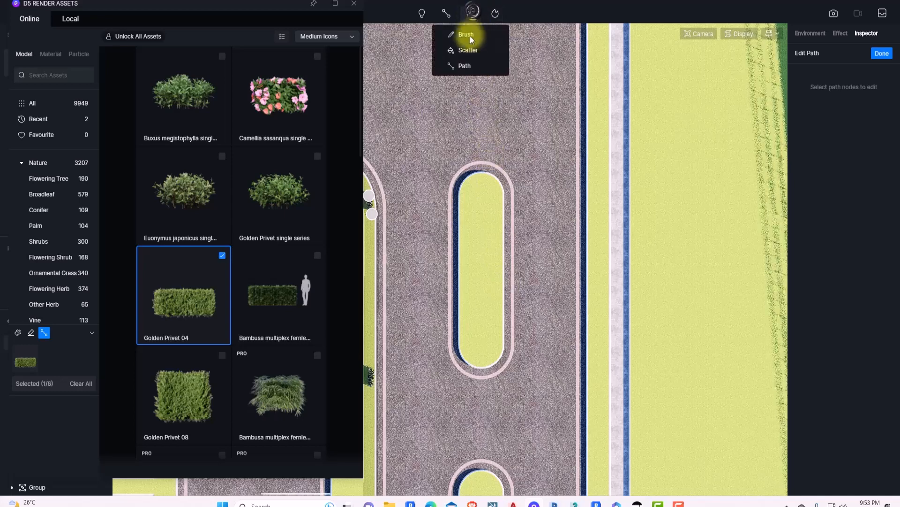
click(466, 66)
scroll(469, 168, up, 2)
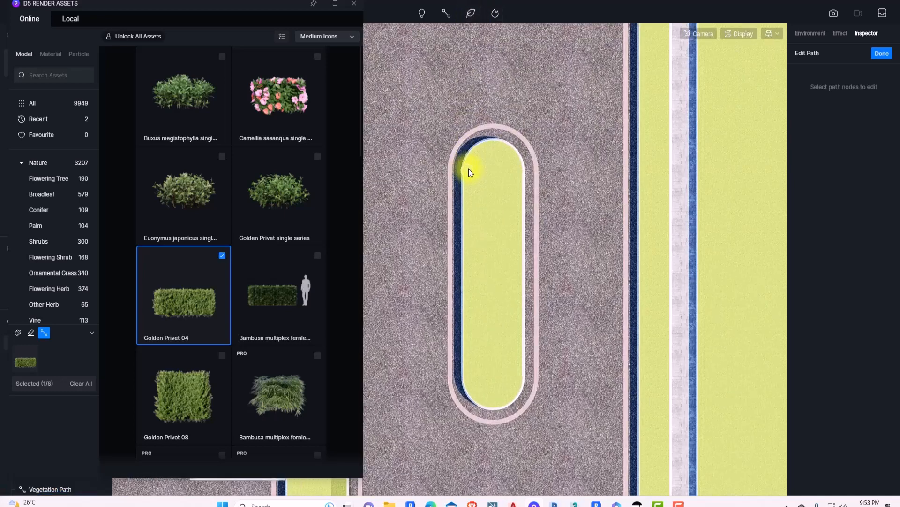
click(468, 168)
click(479, 150)
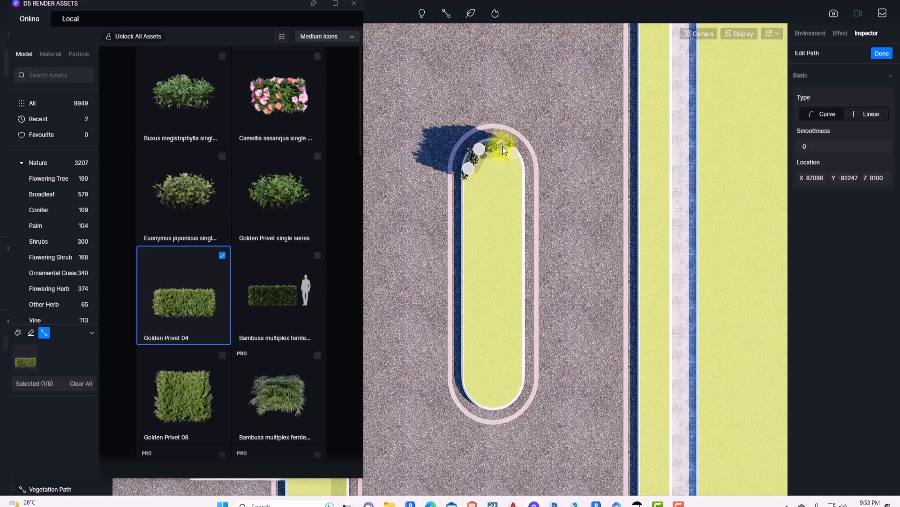
click(502, 148)
click(516, 161)
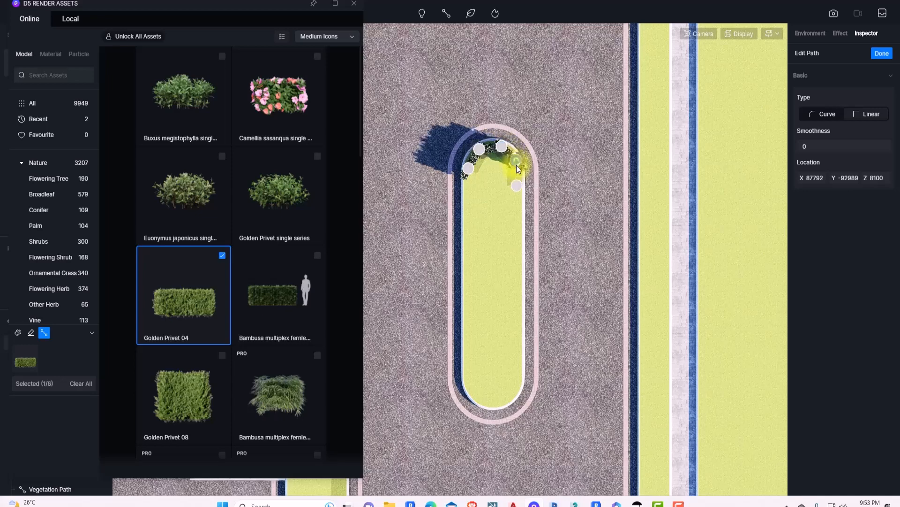
- Continue the hedge path down the capsule island, around its other end and back toward its start, finish it and close the asset library
click(520, 378)
click(506, 397)
click(487, 399)
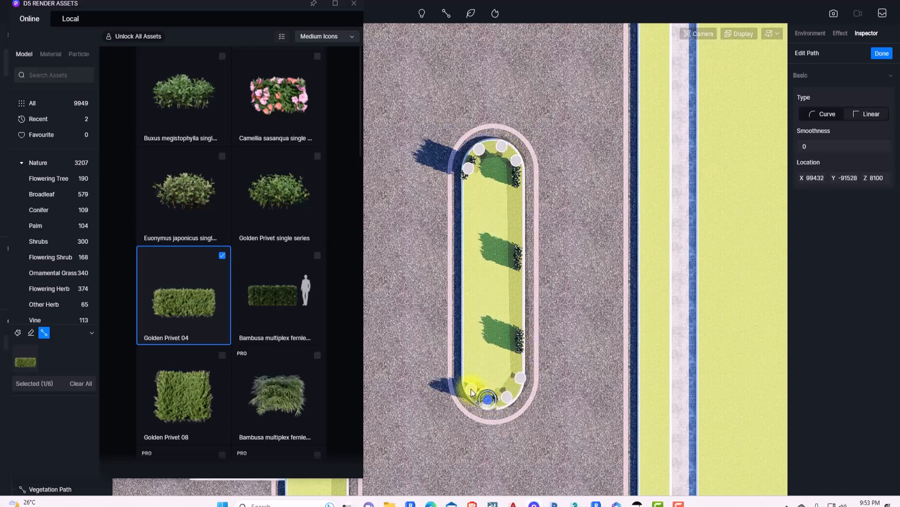
click(471, 389)
click(468, 371)
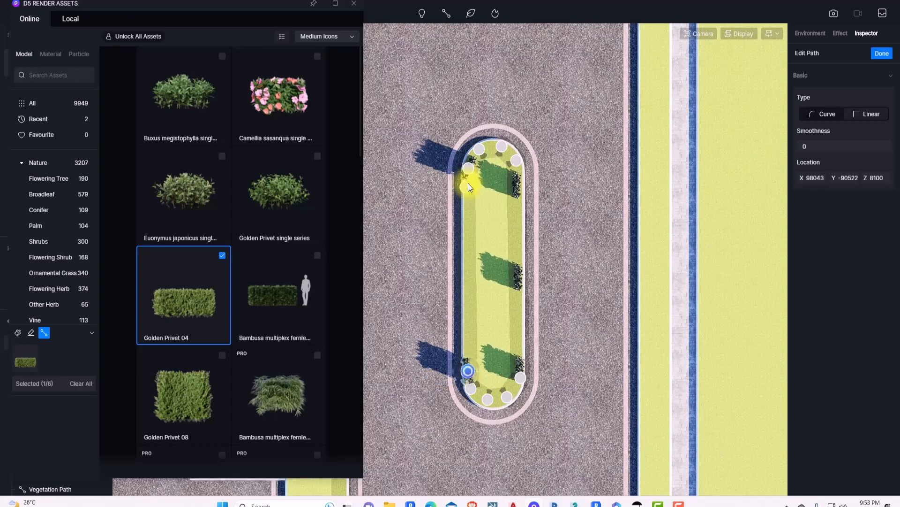
click(468, 183)
right_click(468, 183)
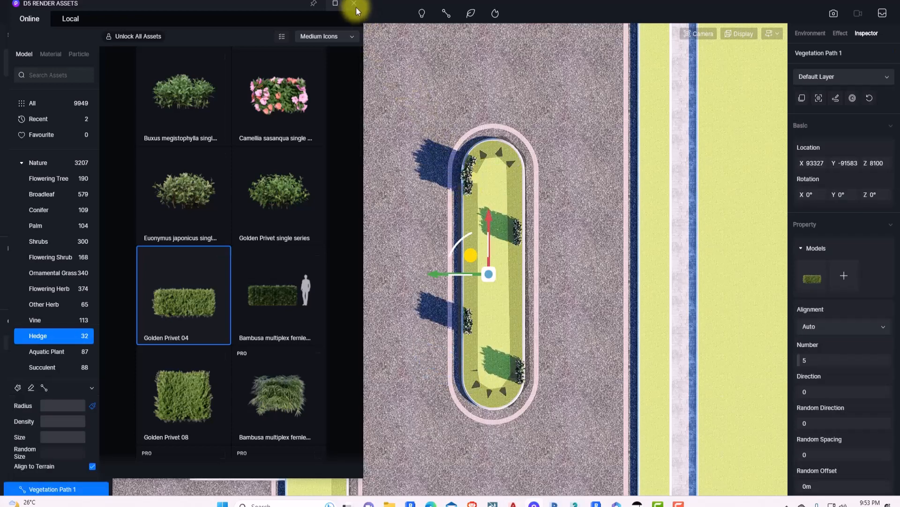
click(355, 5)
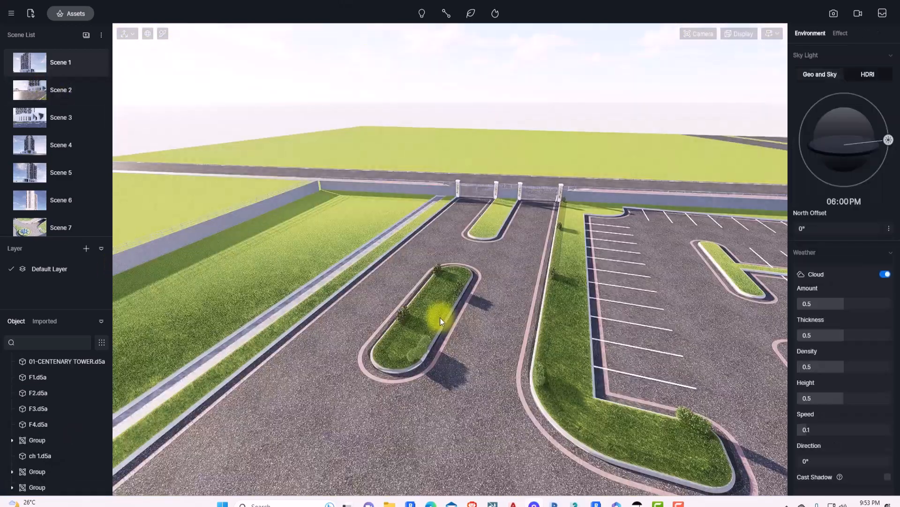
- Select the capsule island's hedge path and set its plant number to 26
click(438, 318)
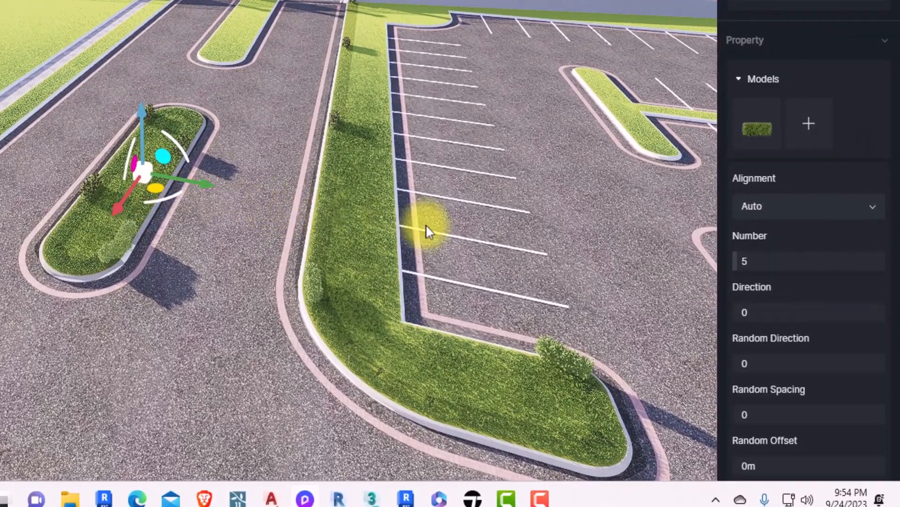
mouse_move(736, 261)
mouse_down()
mouse_move(784, 261)
mouse_move(745, 265)
mouse_up()
key(w)
key(a)
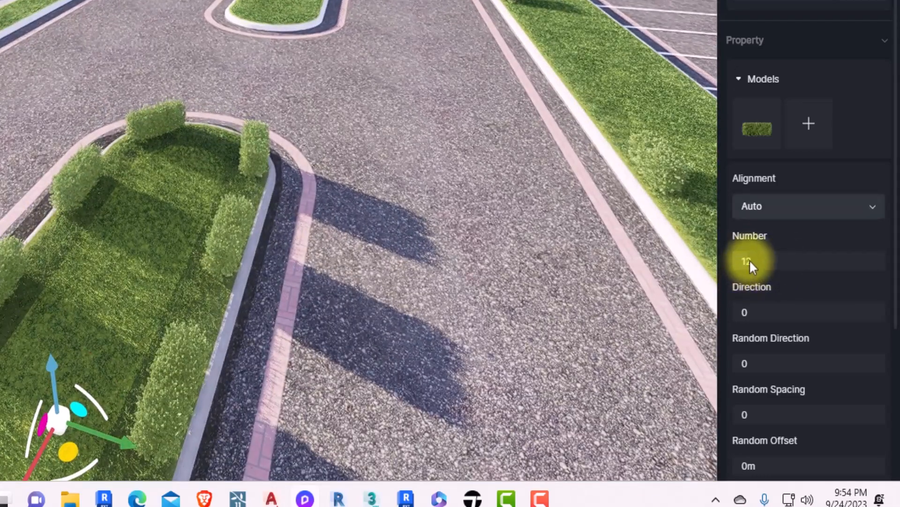
drag(750, 259, 770, 264)
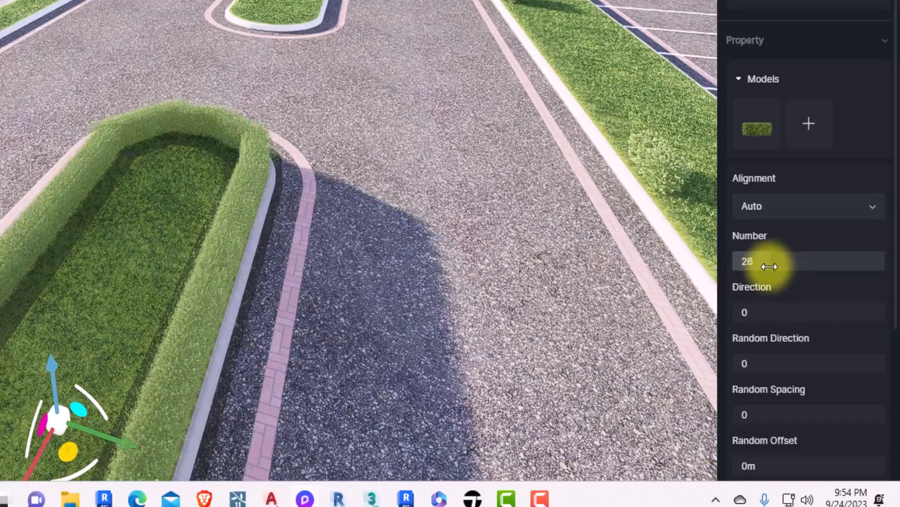
- Select the hedge path along the L-shaped parking island and set its plant number to 42
scroll(399, 247, up, 3)
right_drag(400, 246, 851, 207)
key(s)
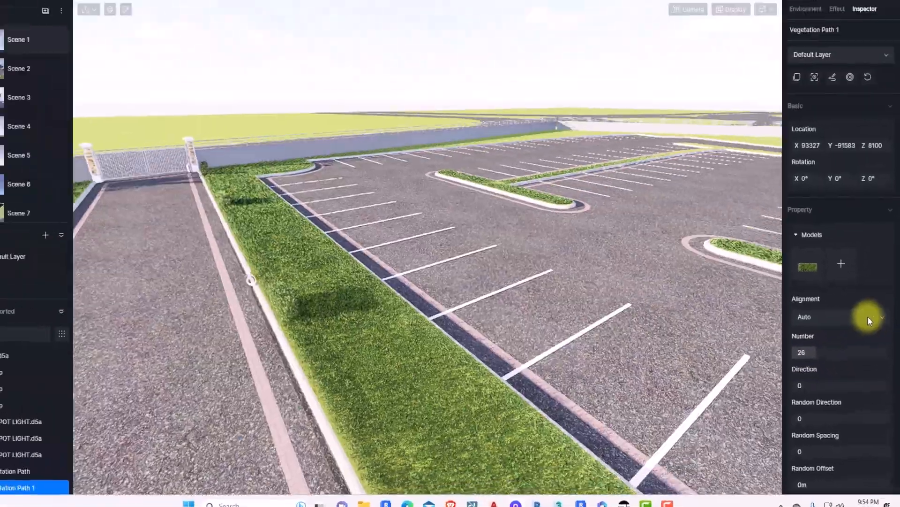
scroll(374, 305, down, 3)
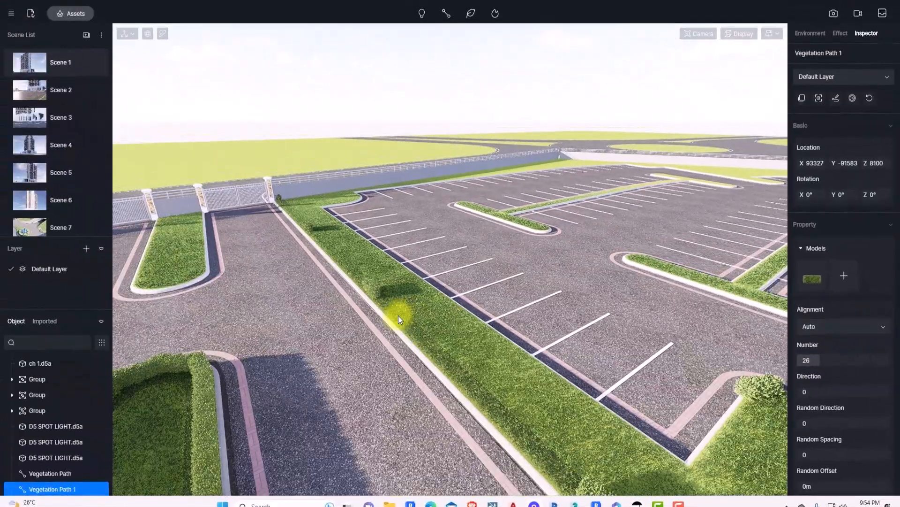
click(398, 315)
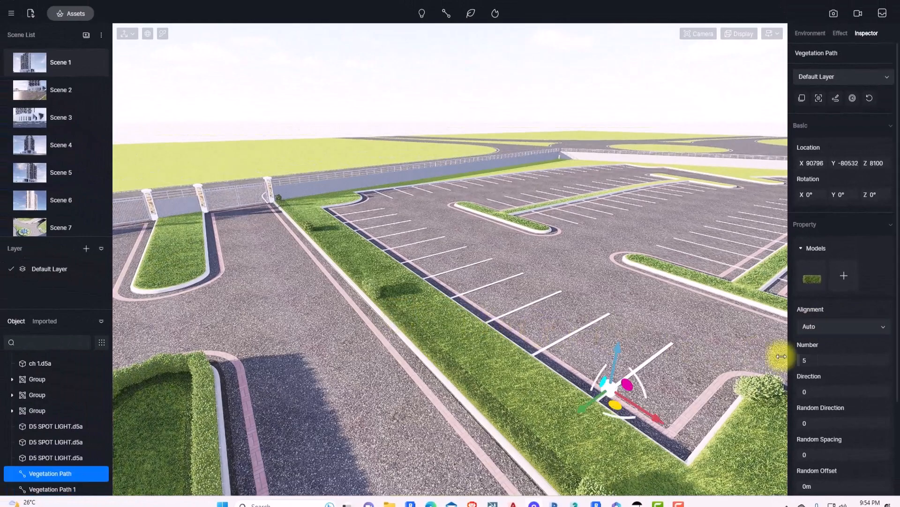
drag(818, 363, 835, 360)
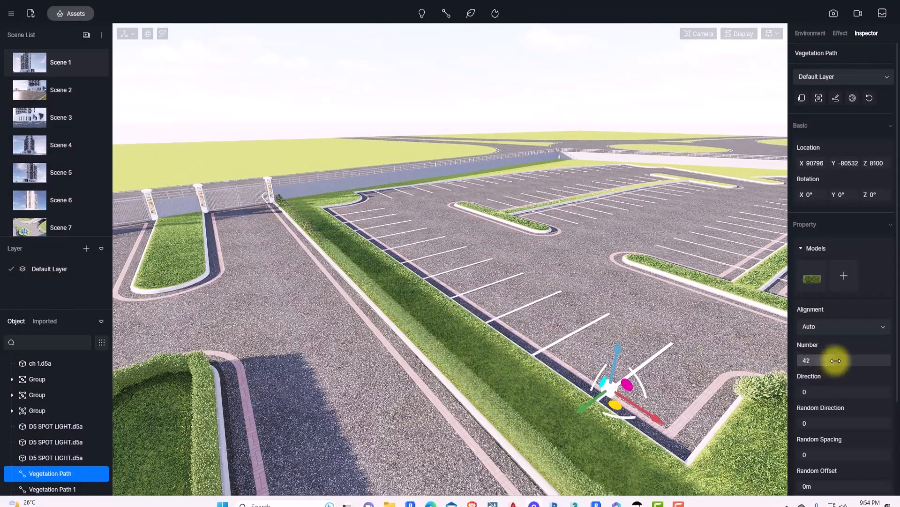
- Start a new vegetation path for the boundary lawn, replacing Golden Privet 04 in its plant selection with the conifer Metasequoia glyptostroboides
scroll(499, 268, down, 3)
scroll(365, 272, up, 3)
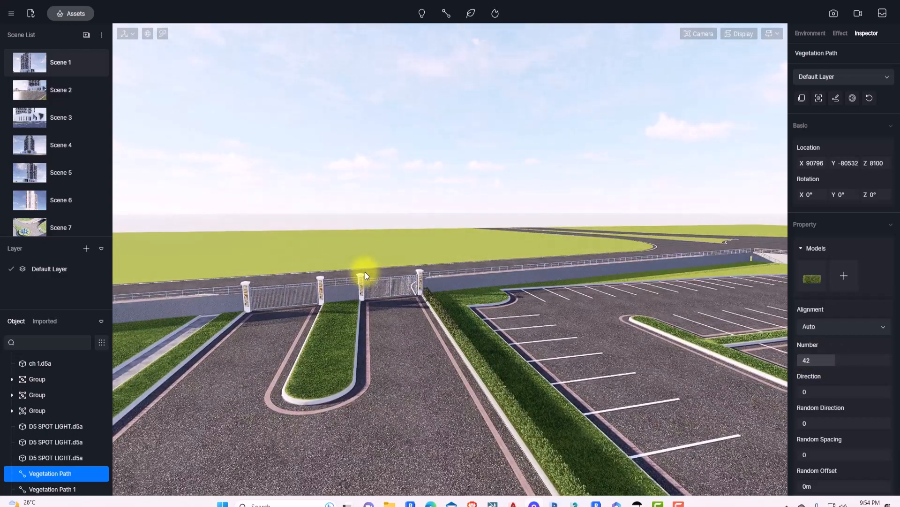
right_drag(594, 318, 148, 293)
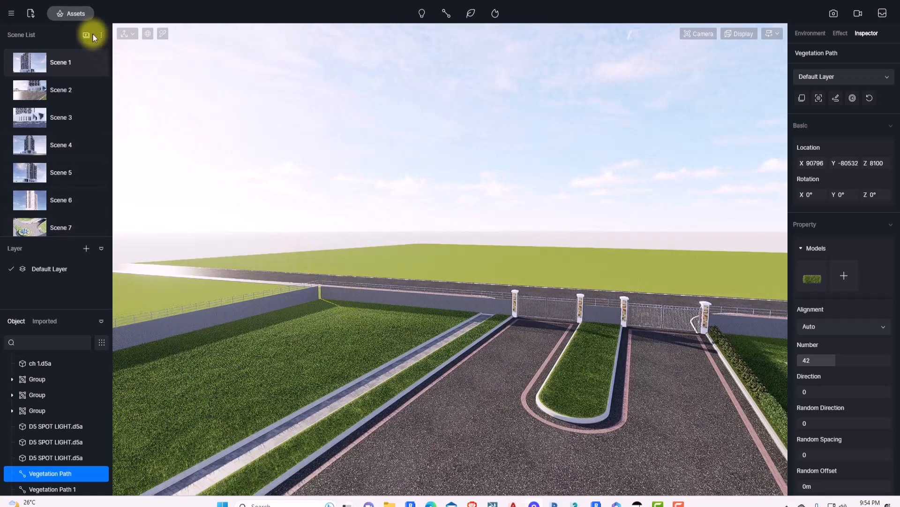
click(74, 15)
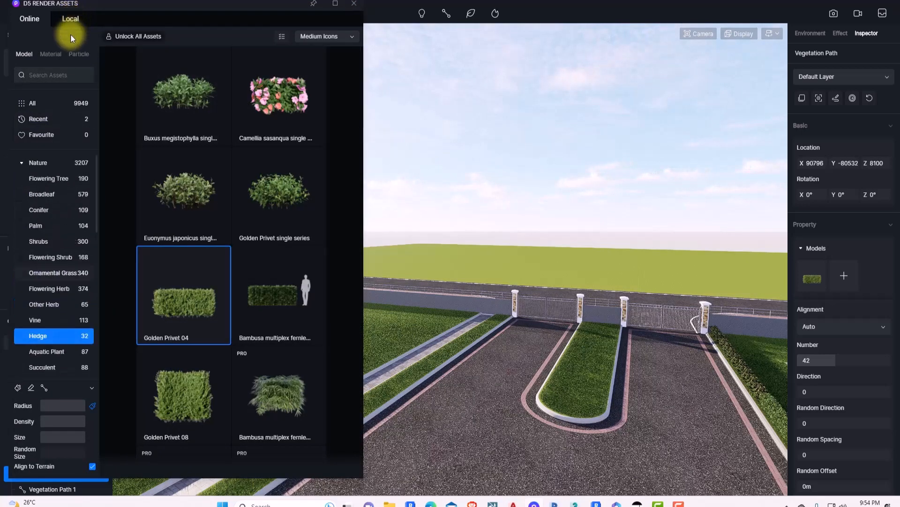
click(39, 207)
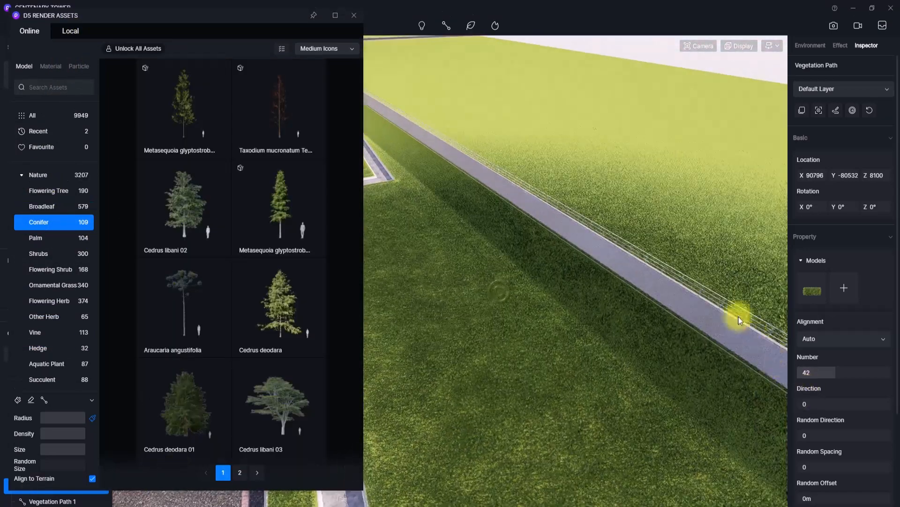
click(475, 29)
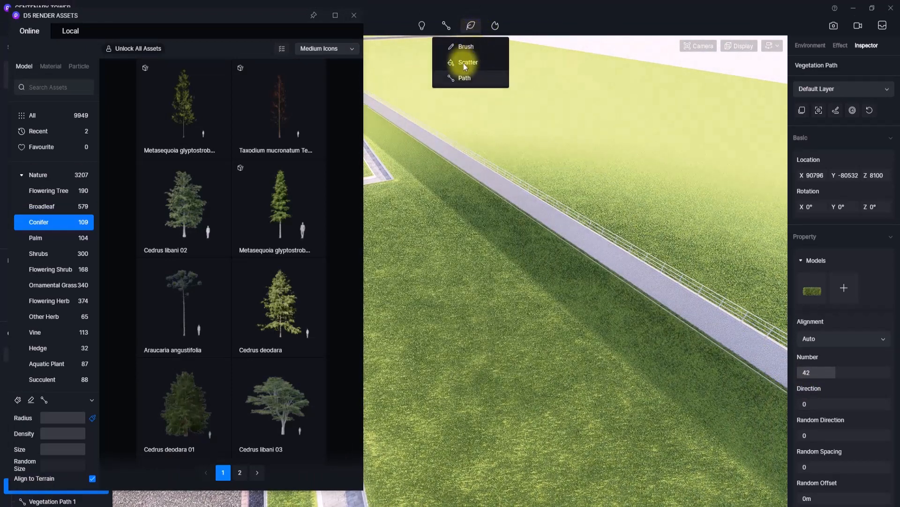
click(457, 79)
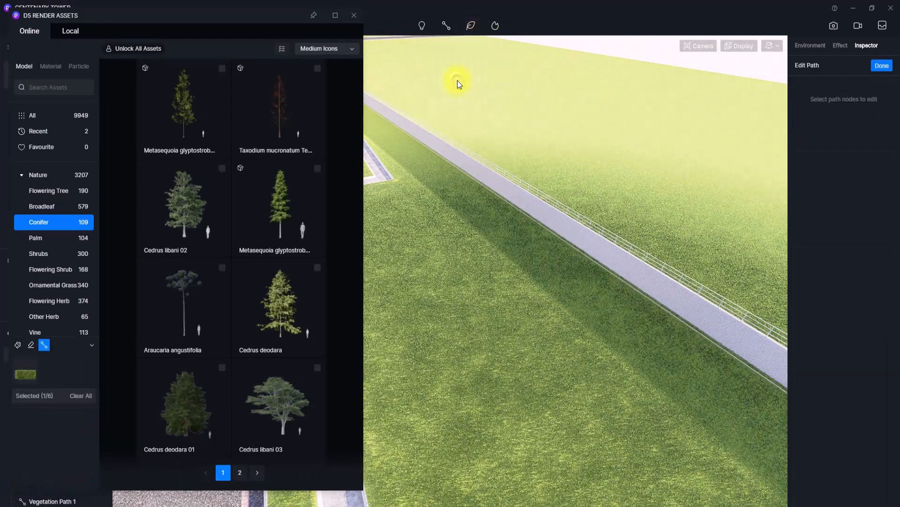
click(32, 361)
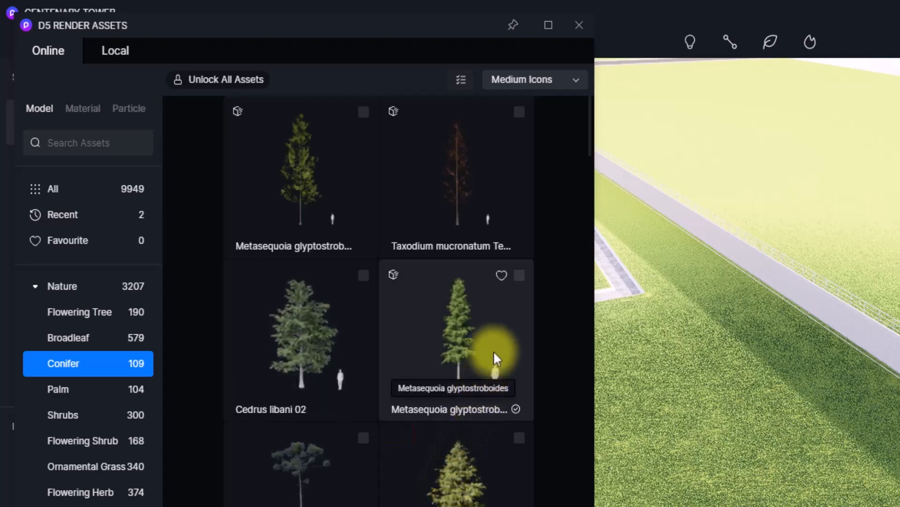
click(520, 282)
- In top view, draw the conifer path along the inside of the boundary wall from the far lawn corner to the corner beside the car park entrance
right_drag(690, 359, 725, 506)
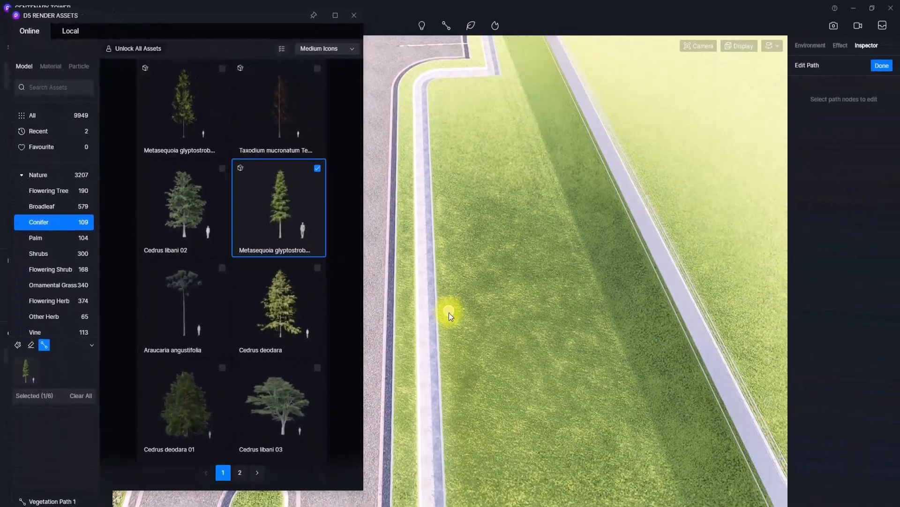
key(t)
scroll(449, 312, down, 5)
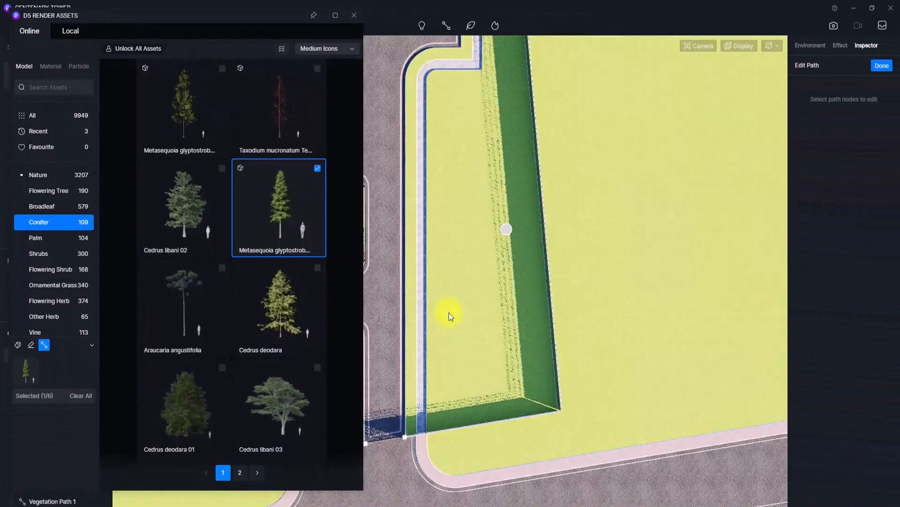
key(w)
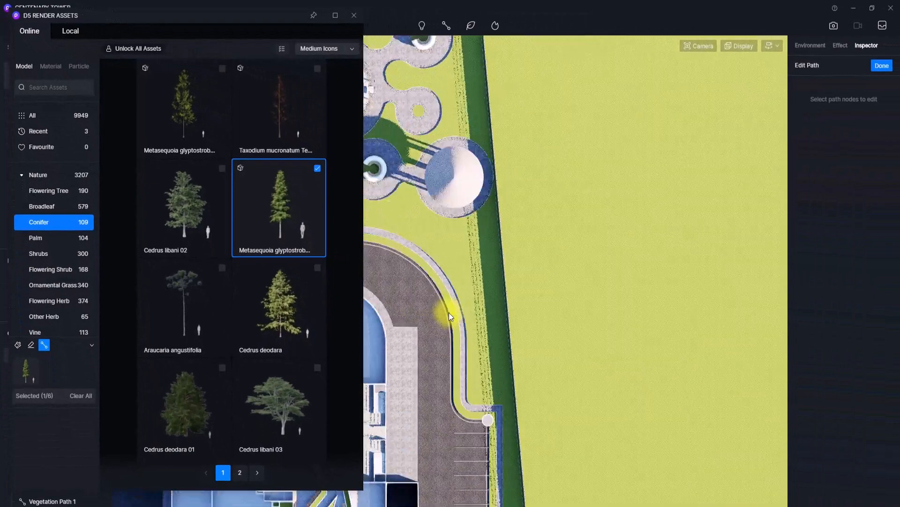
click(473, 62)
key(s)
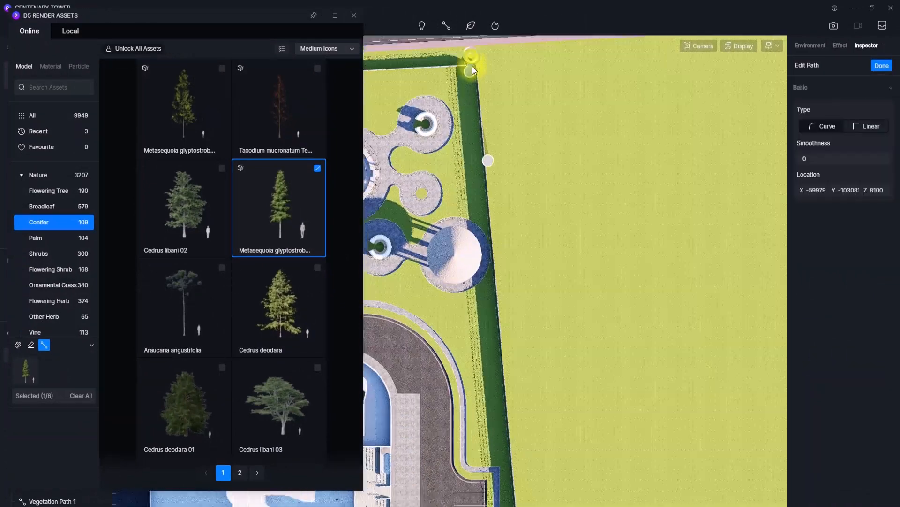
scroll(564, 321, up, 4)
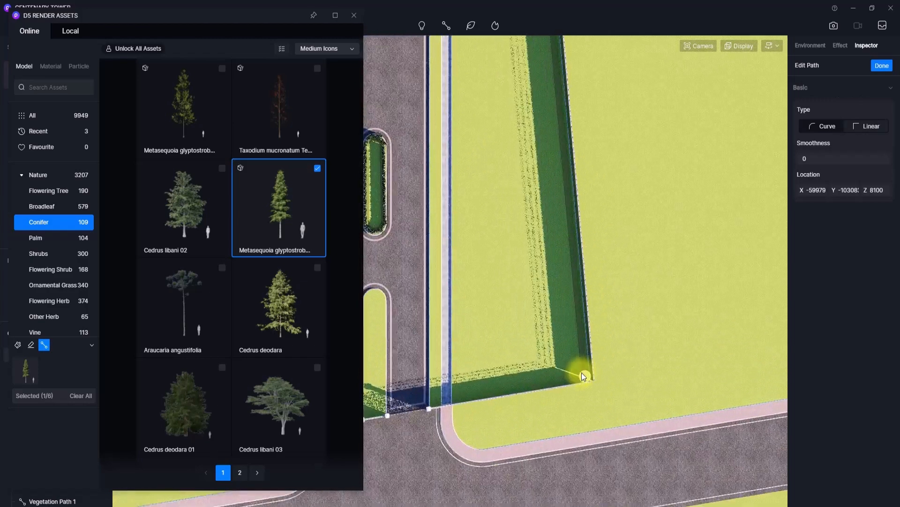
click(582, 372)
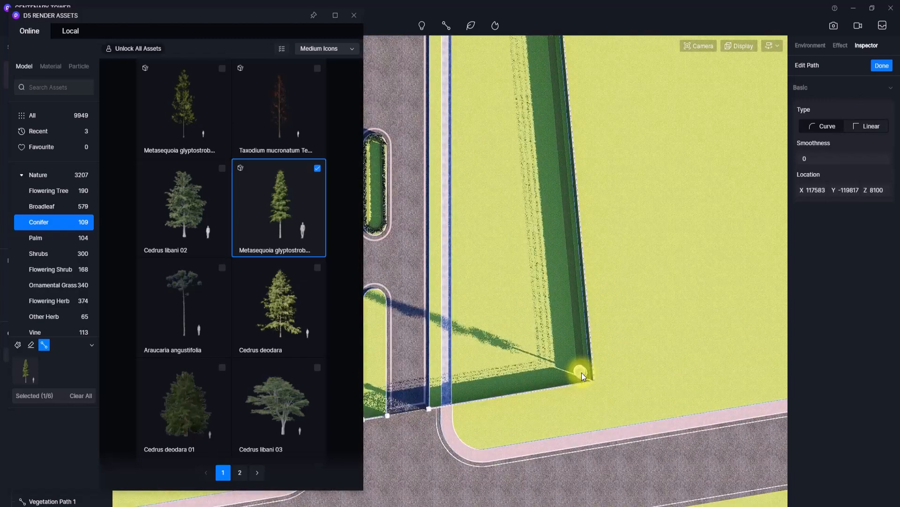
- Return to a perspective view of the planted boundary wall and close the asset library
key(f)
right_drag(662, 107, 681, 80)
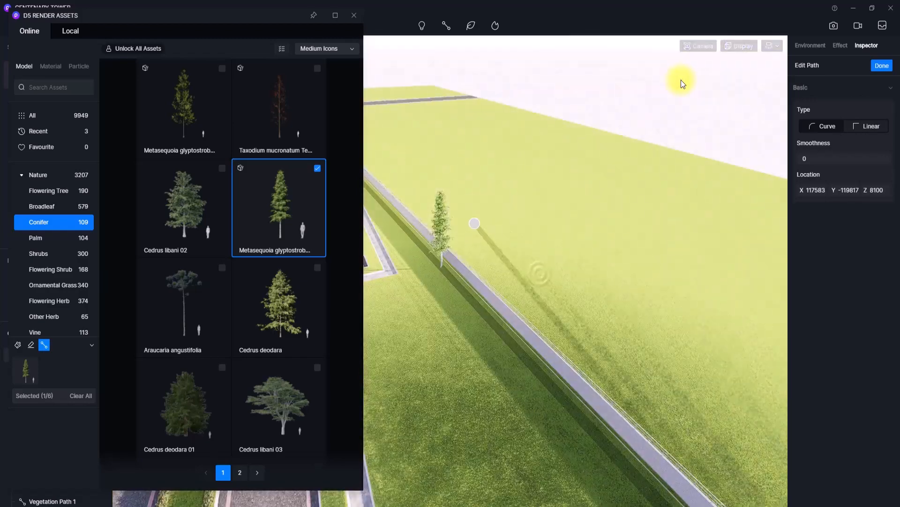
click(599, 68)
click(356, 17)
right_drag(393, 334, 583, 261)
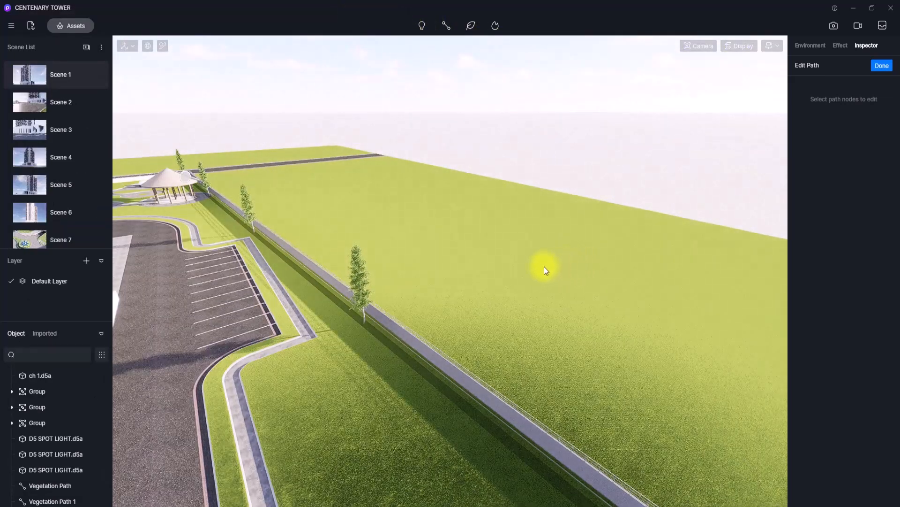
- Finish the boundary wall's conifer path and set its plant number to 22
click(346, 295)
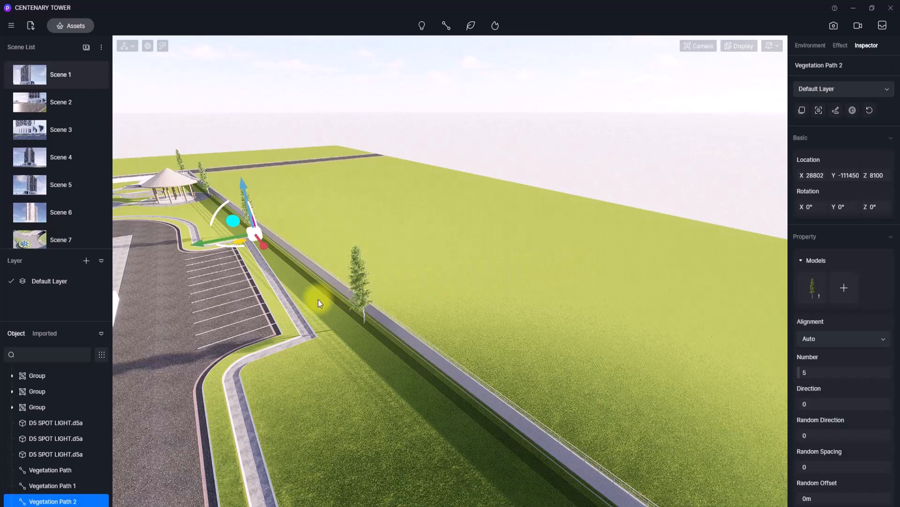
click(803, 370)
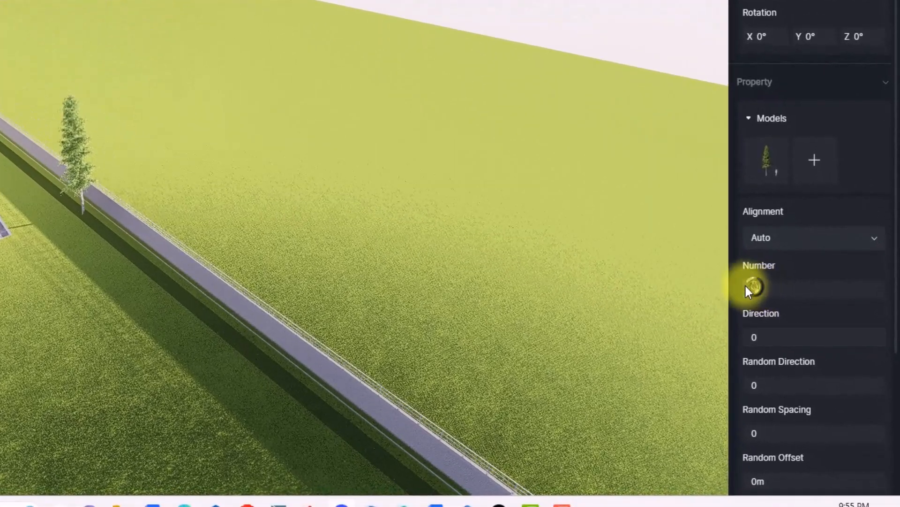
drag(800, 370, 810, 370)
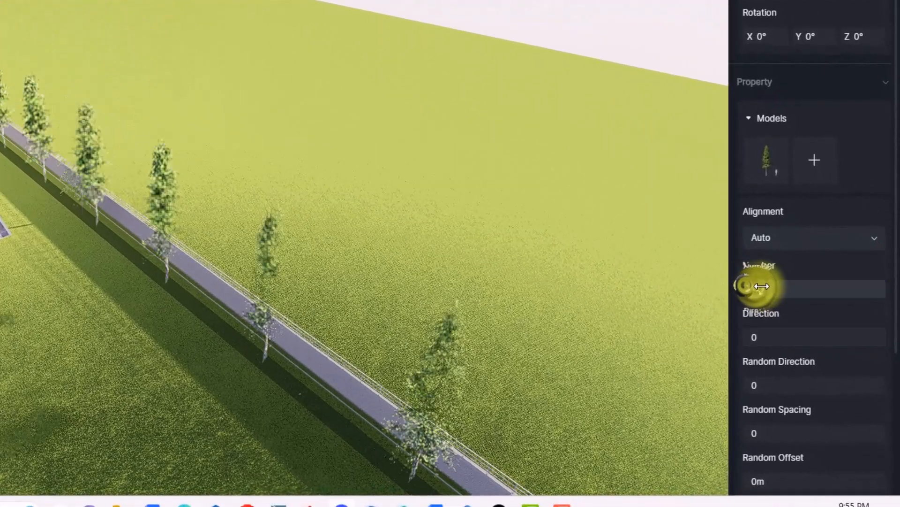
drag(762, 286, 161, 302)
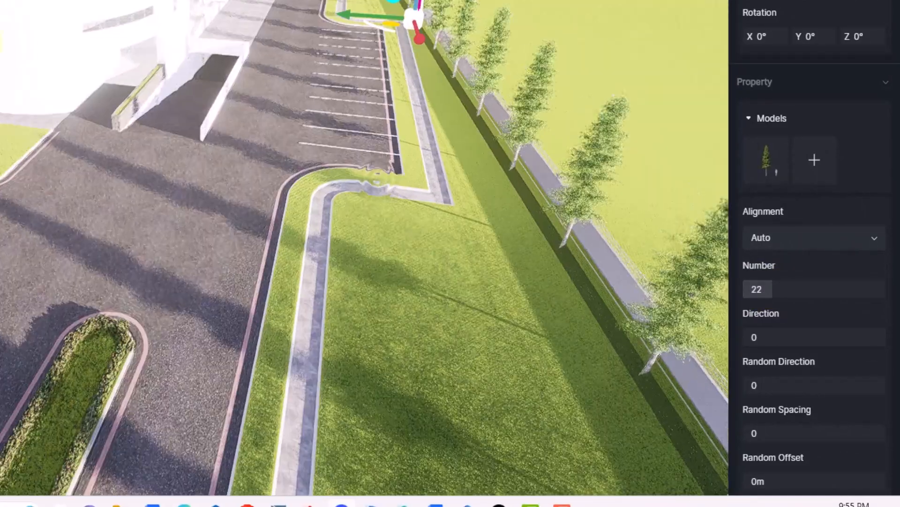
- Set the random size of the conifers on the boundary wall path to 0.32
right_drag(158, 61, 688, 165)
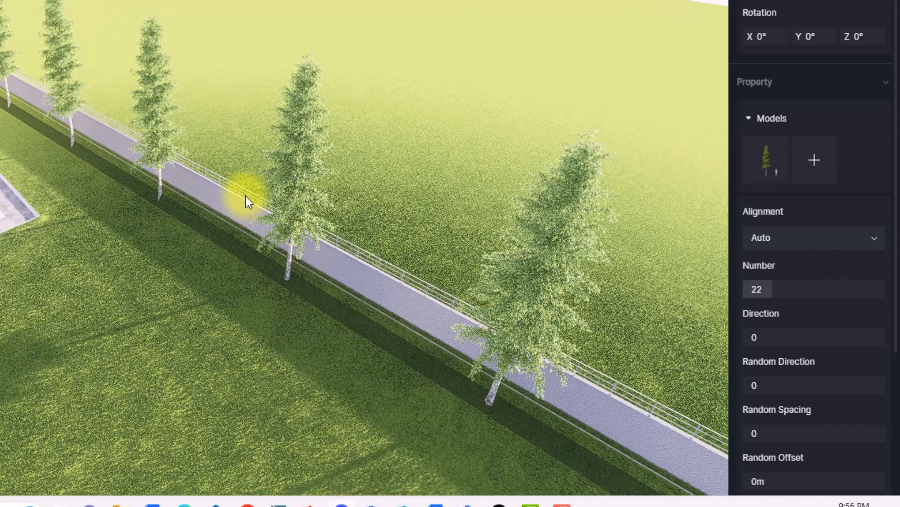
scroll(814, 384, down, 2)
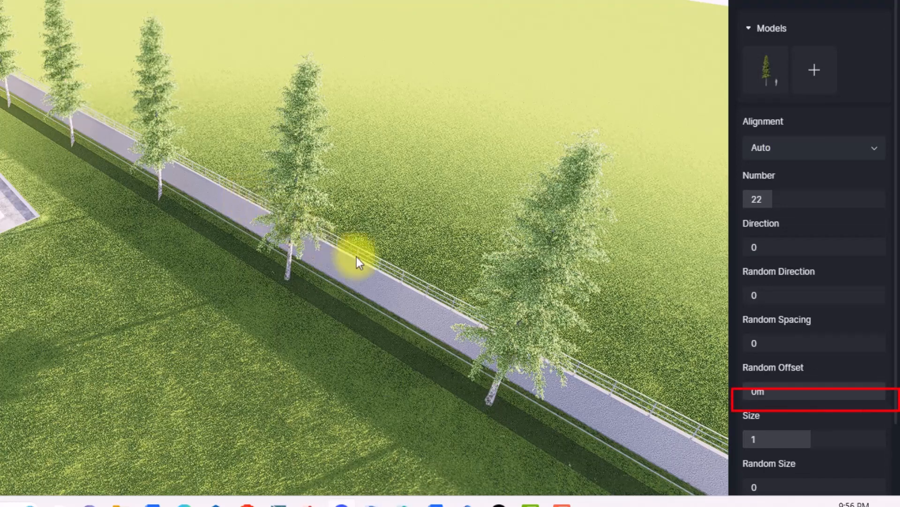
scroll(753, 475, down, 2)
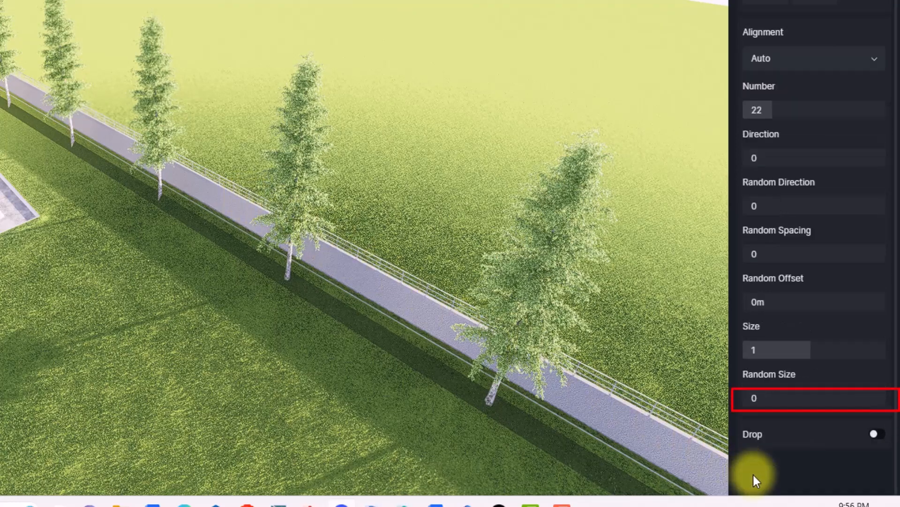
mouse_move(753, 398)
mouse_down()
mouse_move(788, 400)
mouse_move(768, 395)
mouse_up()
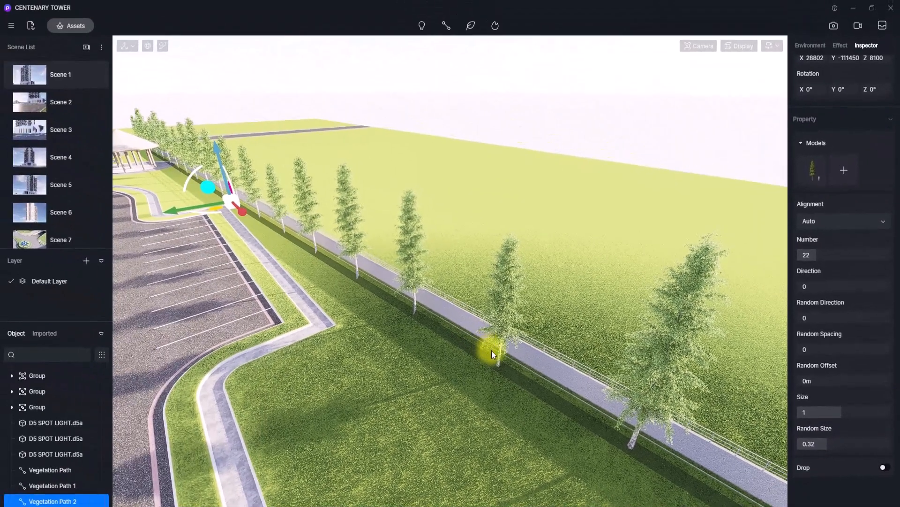
- Examine the landscaping around the tower and parking islands from above and from the saved Scene 1 view, including the roadside lawn
right_drag(276, 256, 262, 145)
right_drag(482, 277, 459, 343)
key(a)
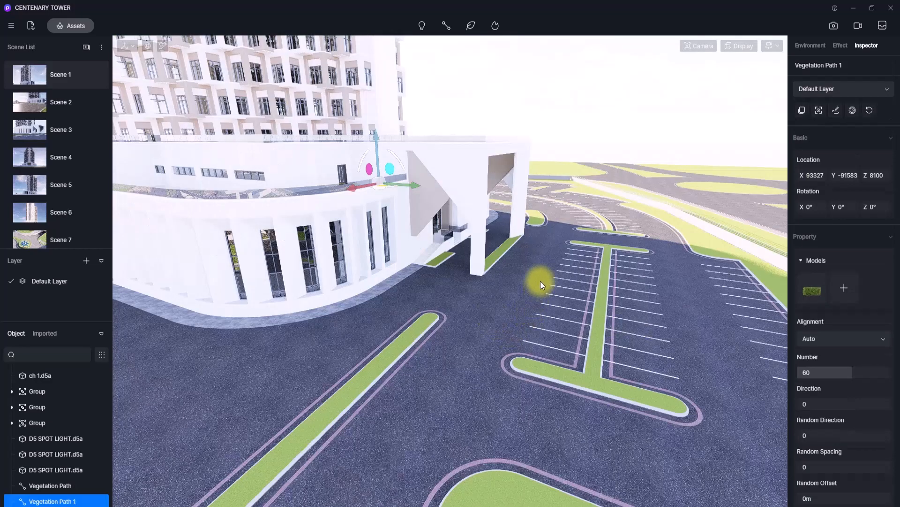
right_drag(540, 281, 460, 385)
scroll(461, 384, down, 2)
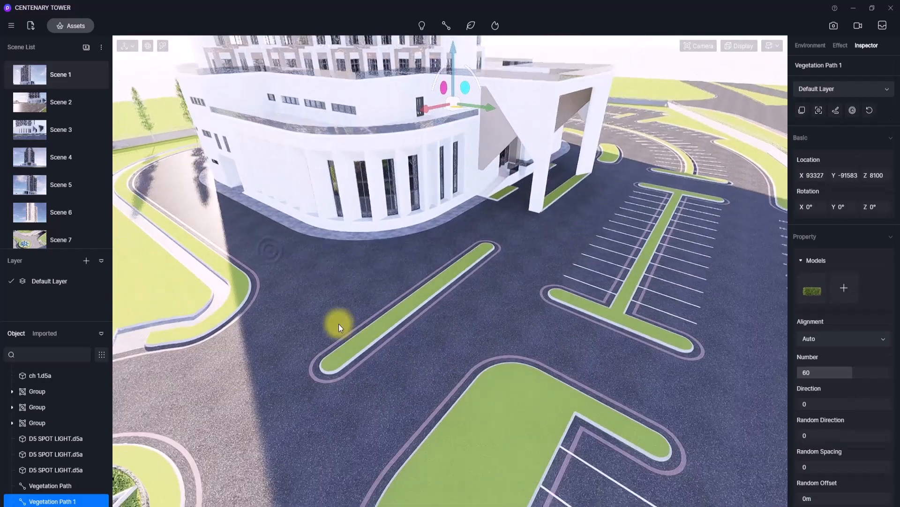
scroll(342, 319, down, 1)
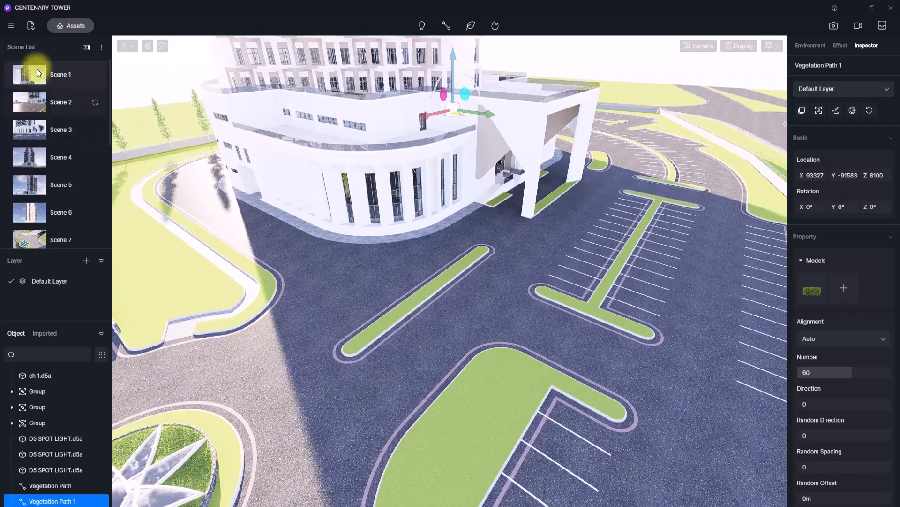
click(19, 76)
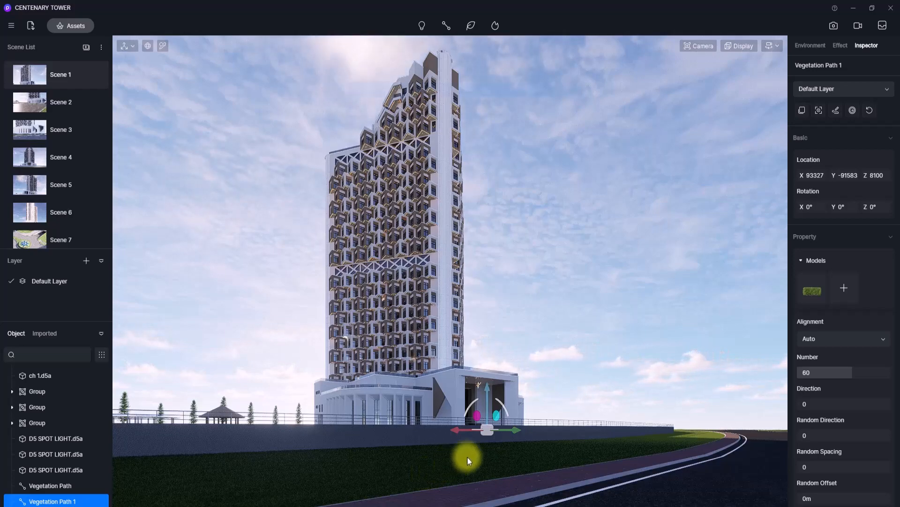
right_drag(539, 429, 538, 228)
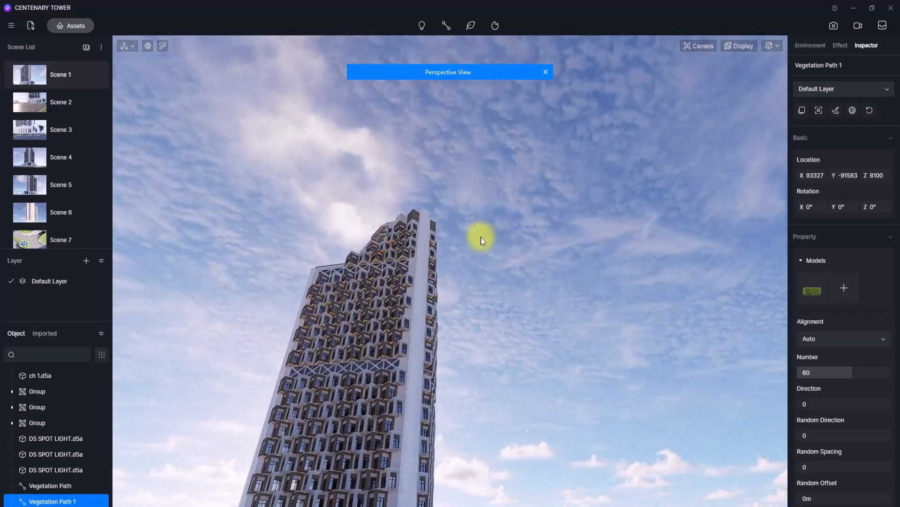
right_drag(480, 236, 536, 458)
right_drag(539, 250, 274, 155)
- Reopen the asset library, remove the conifer from the brush selection, apply size variation and choose the palm Acrocomia aculeata 03
click(74, 27)
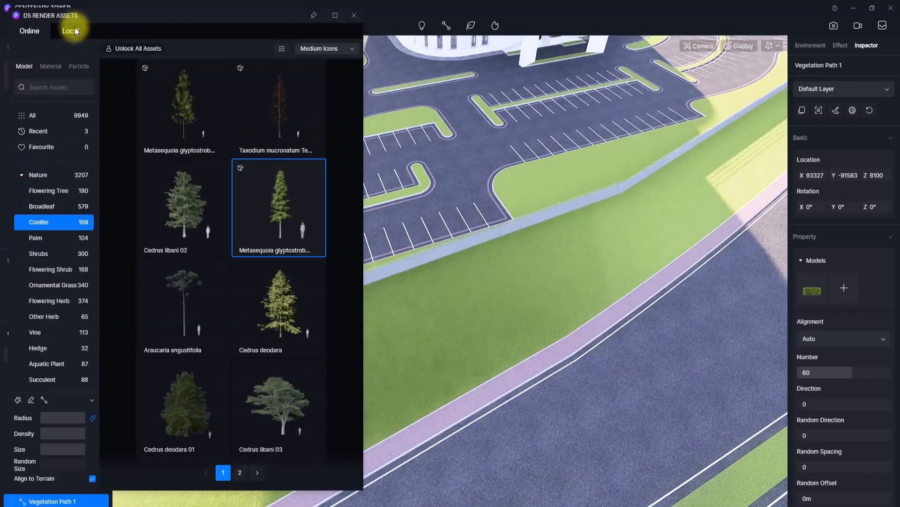
click(42, 238)
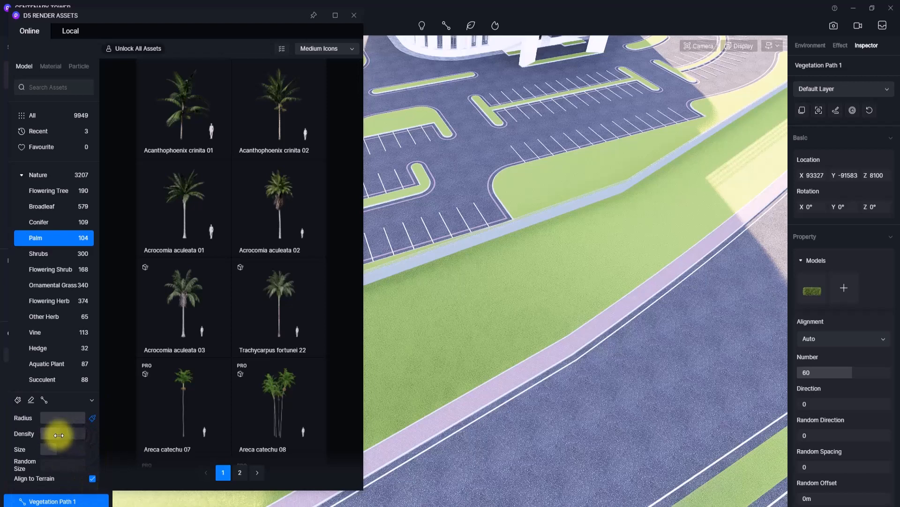
click(17, 400)
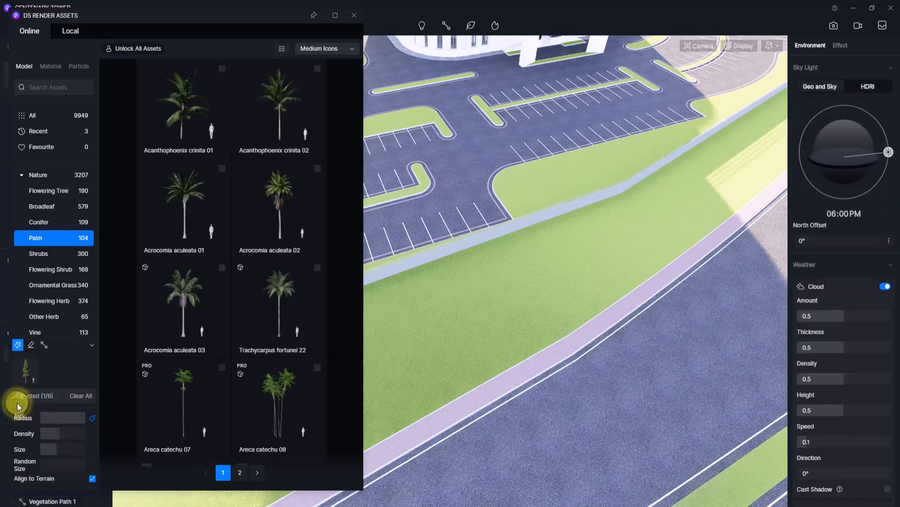
click(35, 362)
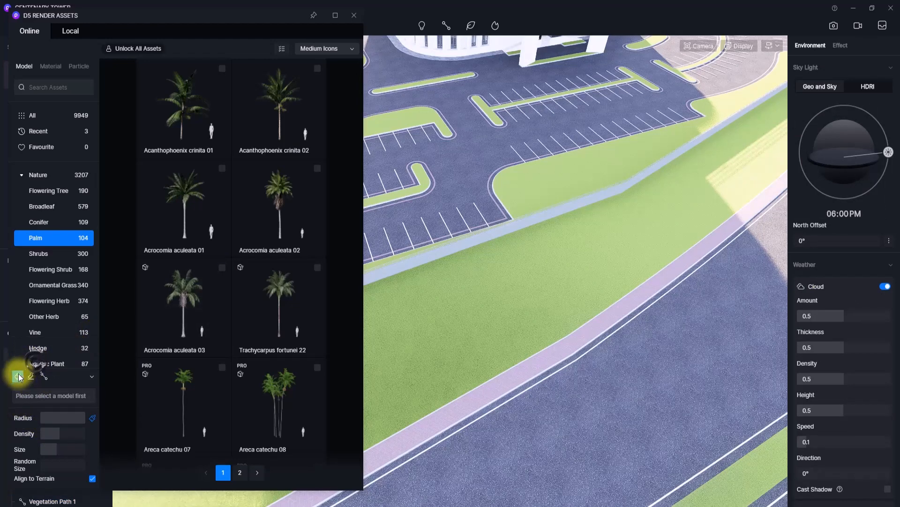
click(18, 374)
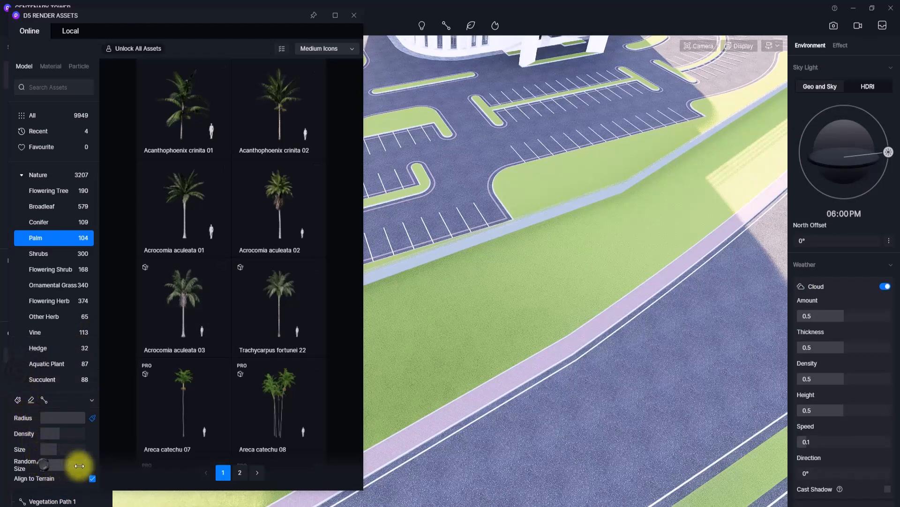
click(196, 309)
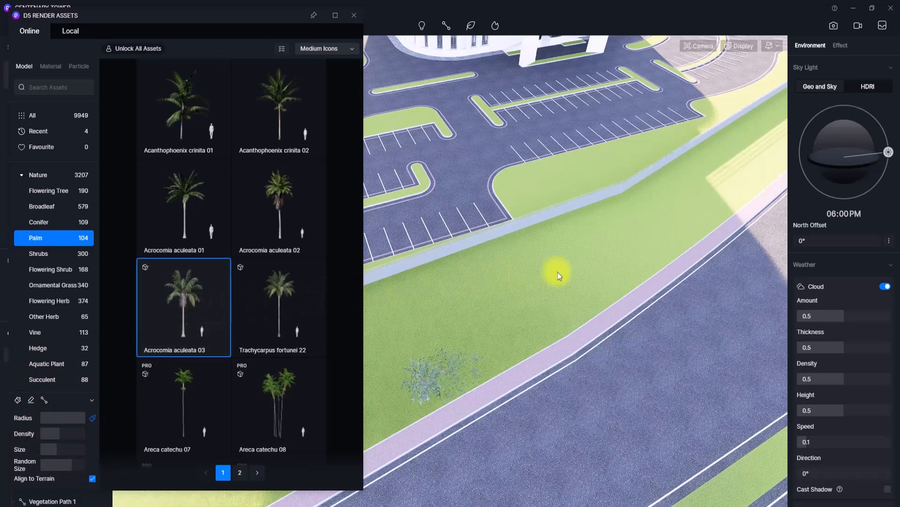
- Place Acrocomia aculeata 03 palms one by one along the roadside lawn outside the front boundary wall, and close the asset library
right_drag(491, 311, 404, 345)
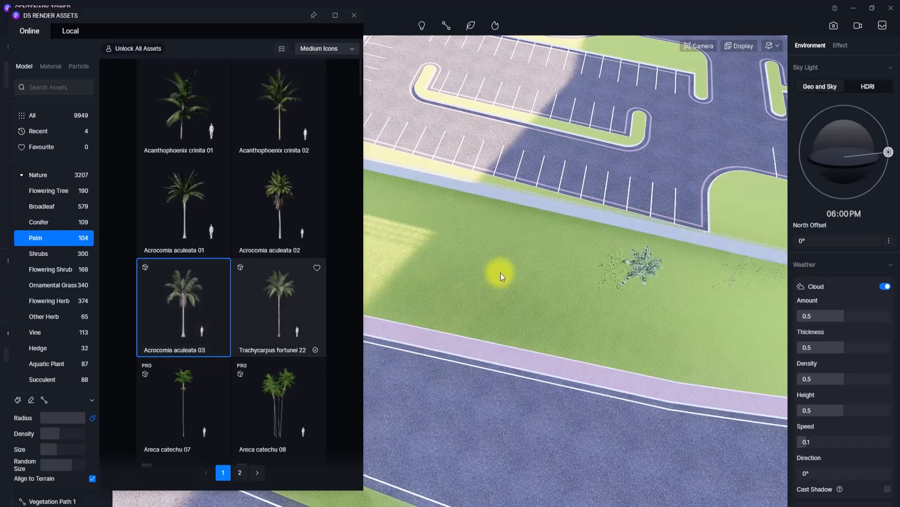
right_drag(500, 272, 641, 176)
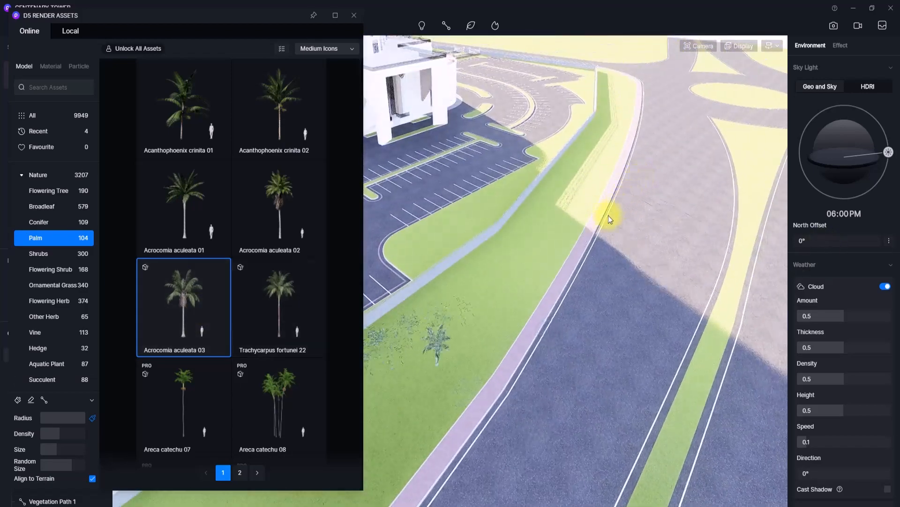
click(471, 380)
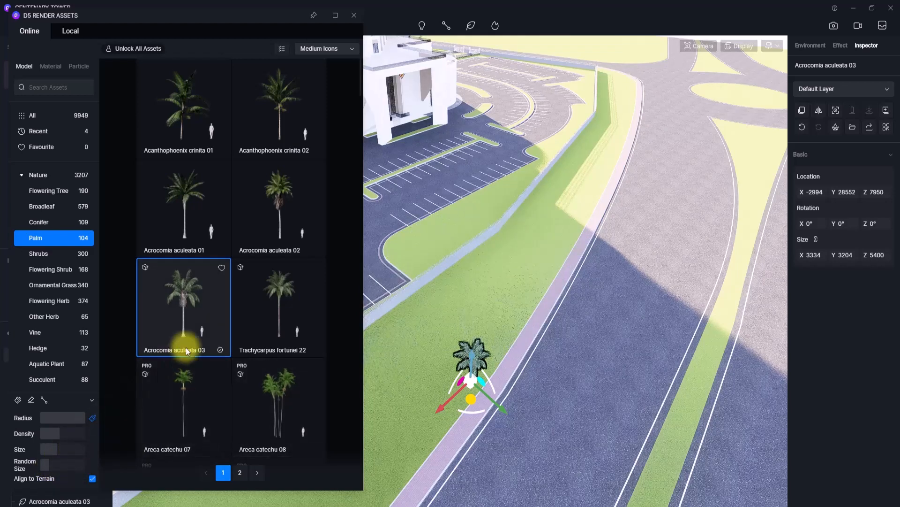
click(506, 340)
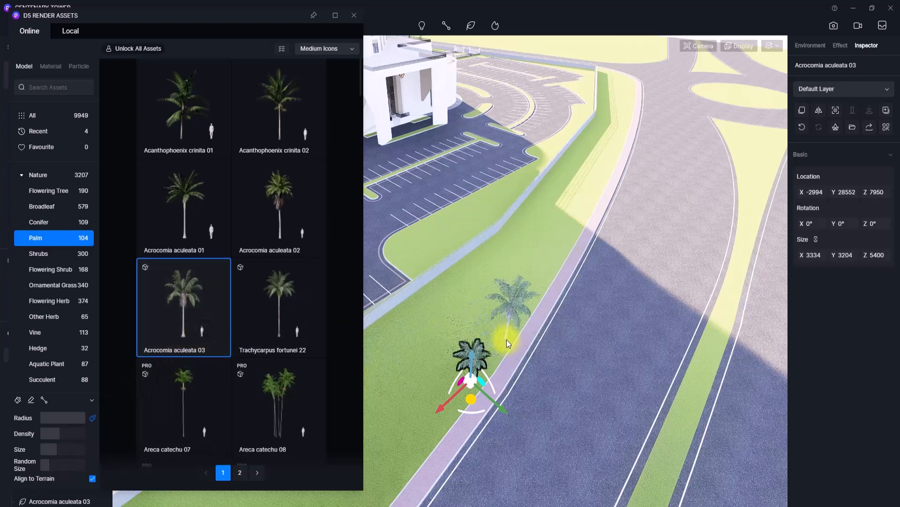
click(549, 283)
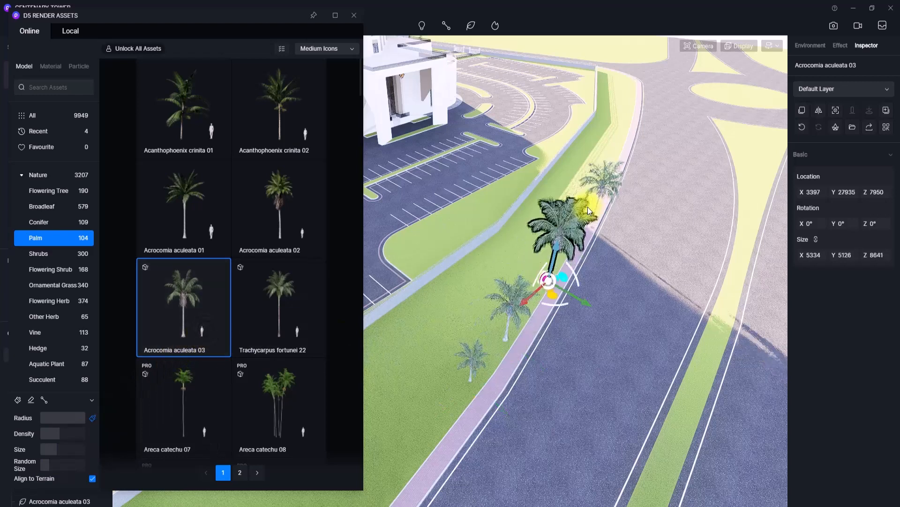
click(587, 207)
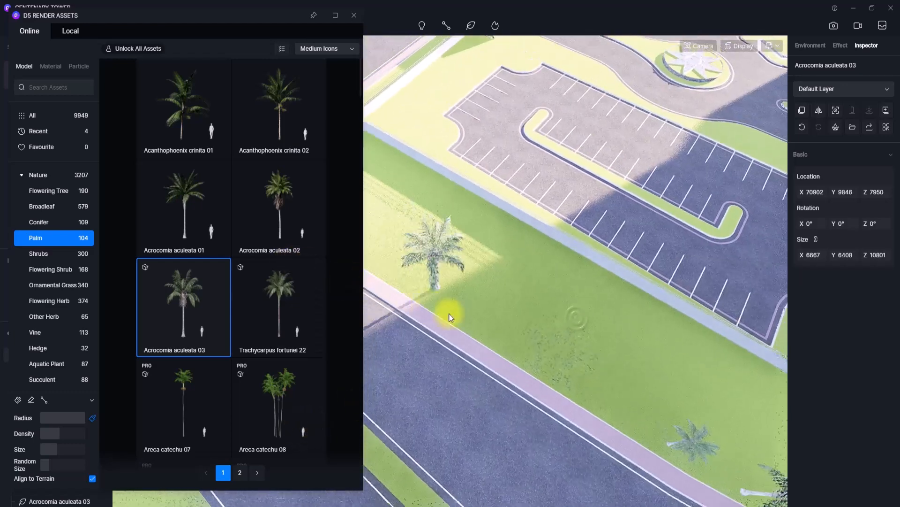
click(443, 304)
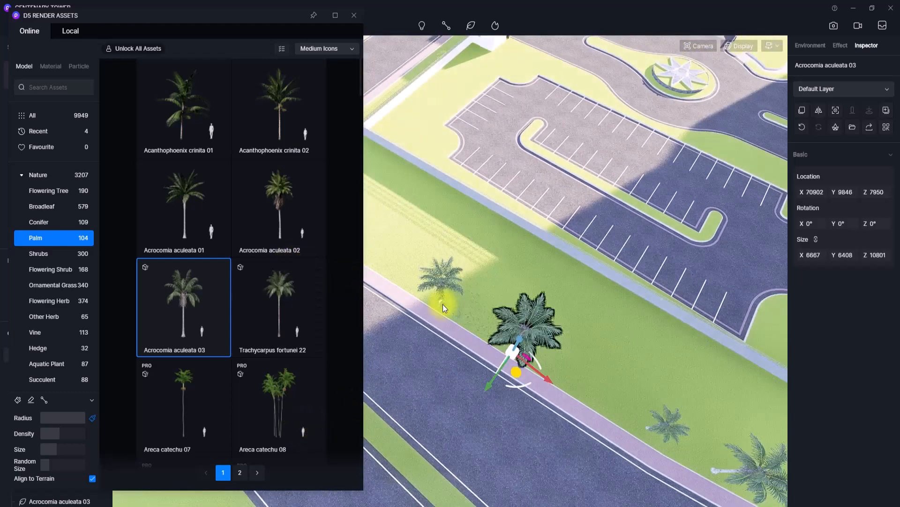
click(353, 16)
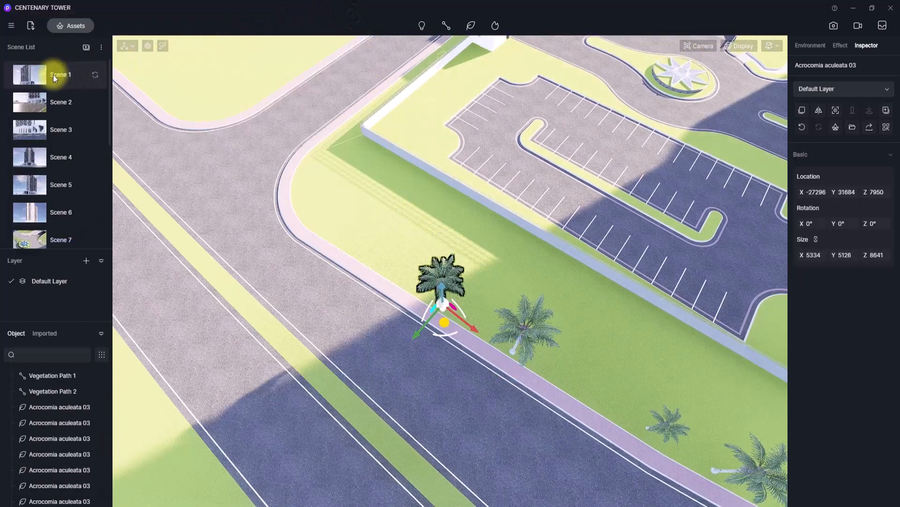
- Move the foreground palm blocking the tower in Scene 1 along the roadside lawn to about X -24191, Y 27458
click(32, 79)
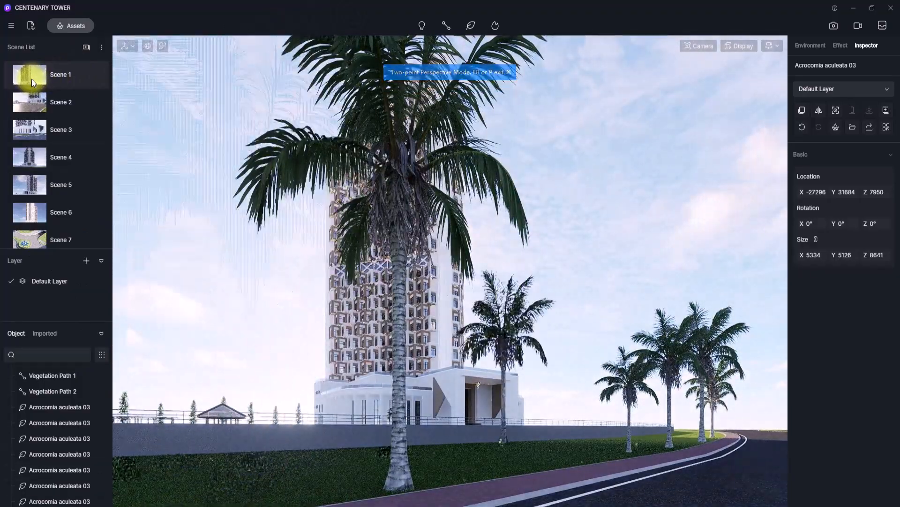
click(324, 401)
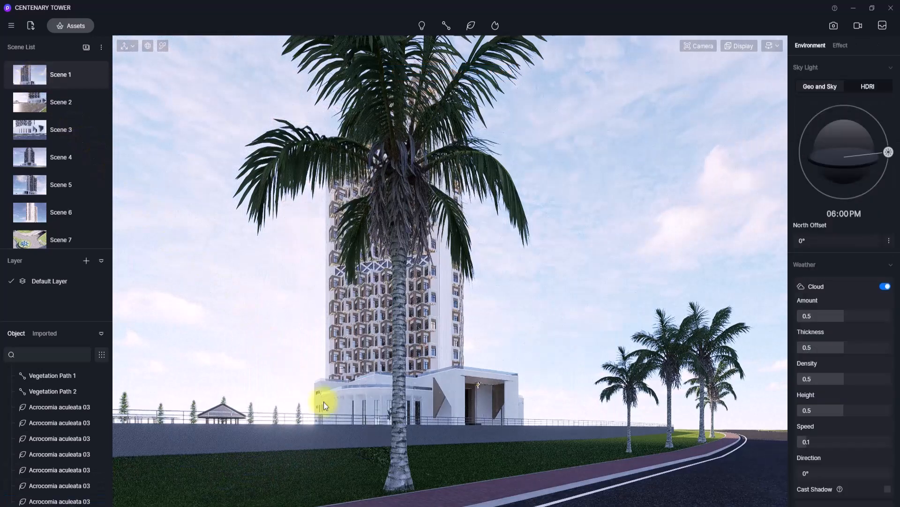
click(399, 484)
right_drag(477, 454, 441, 490)
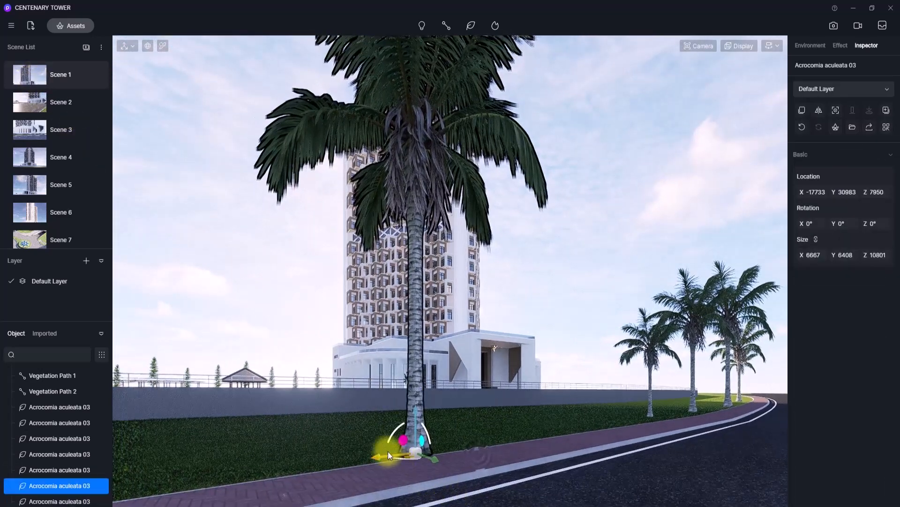
drag(373, 455, 7, 469)
click(43, 75)
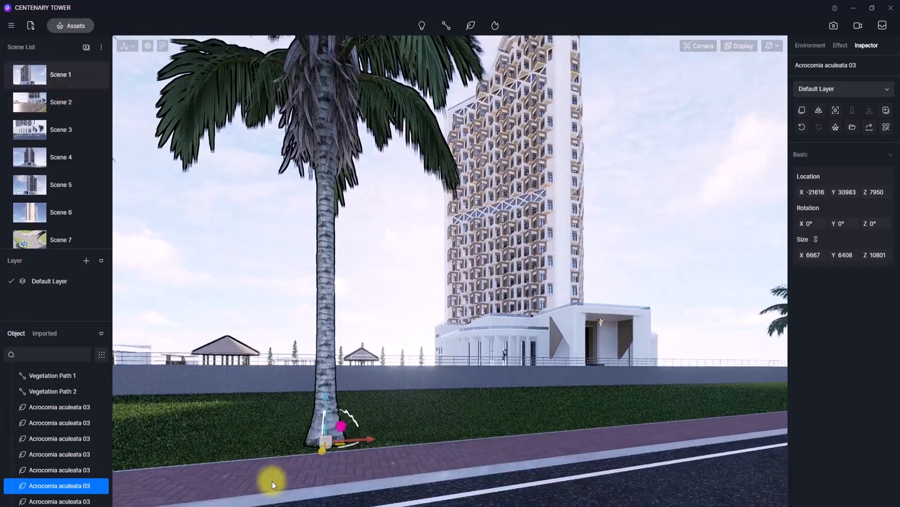
drag(338, 446, 233, 419)
click(44, 78)
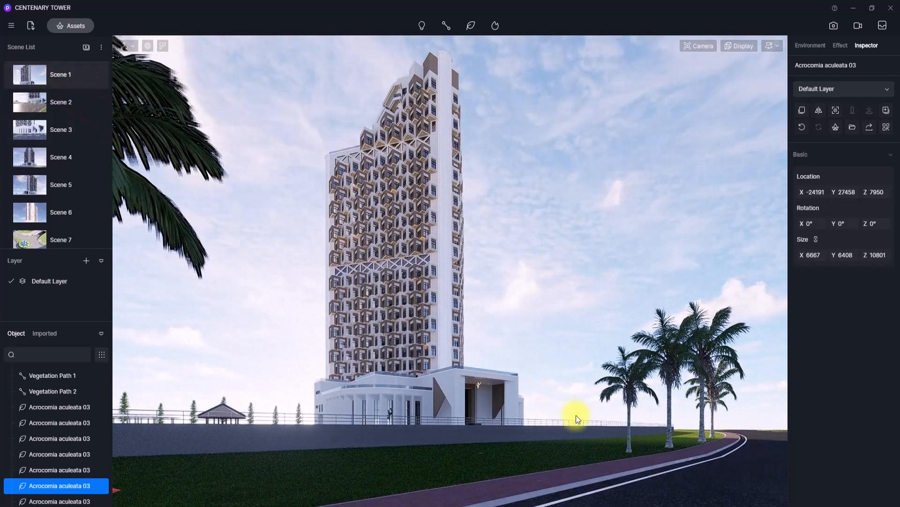
- Move the small palm near the road bend closer to the Scene 1 camera, to about X -8762
click(626, 447)
click(629, 448)
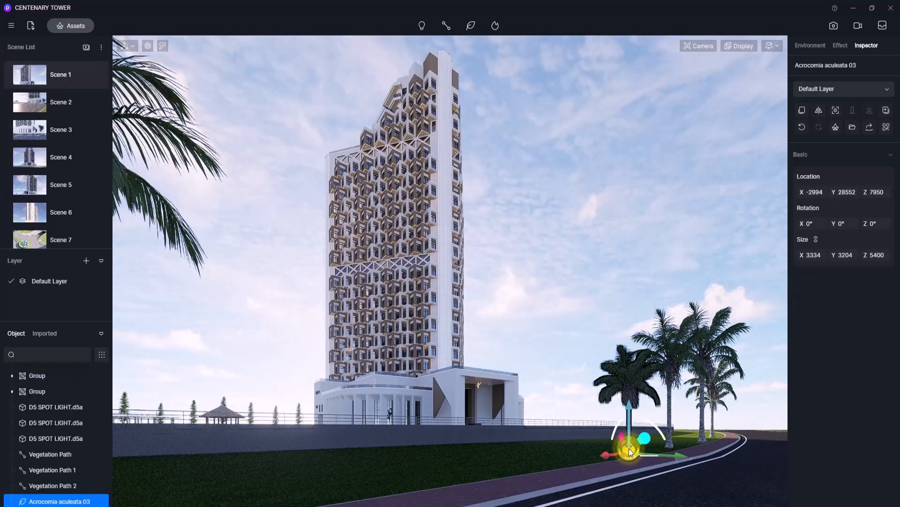
drag(611, 454, 550, 485)
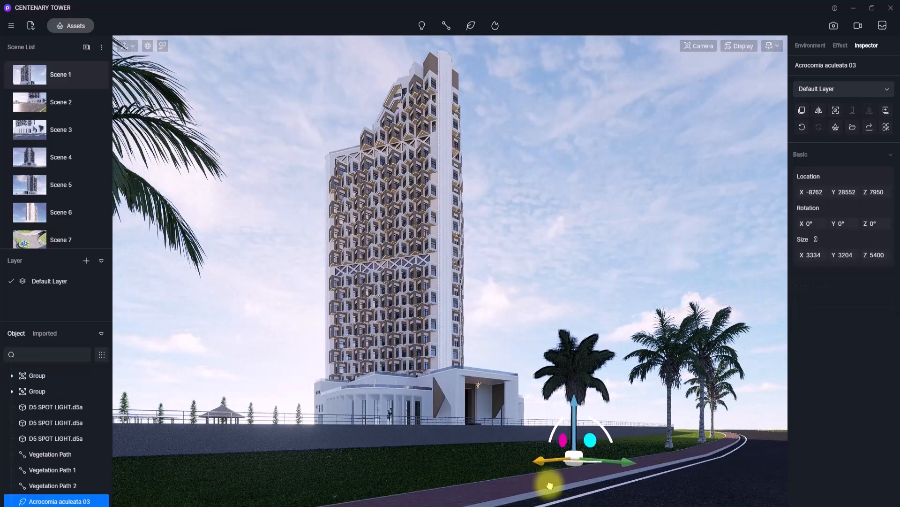
- Shift the next roadside palm to about X 1441, Y 27935, set its X size to 3000, and scale down the tall palm beyond it
click(669, 441)
drag(668, 446, 651, 456)
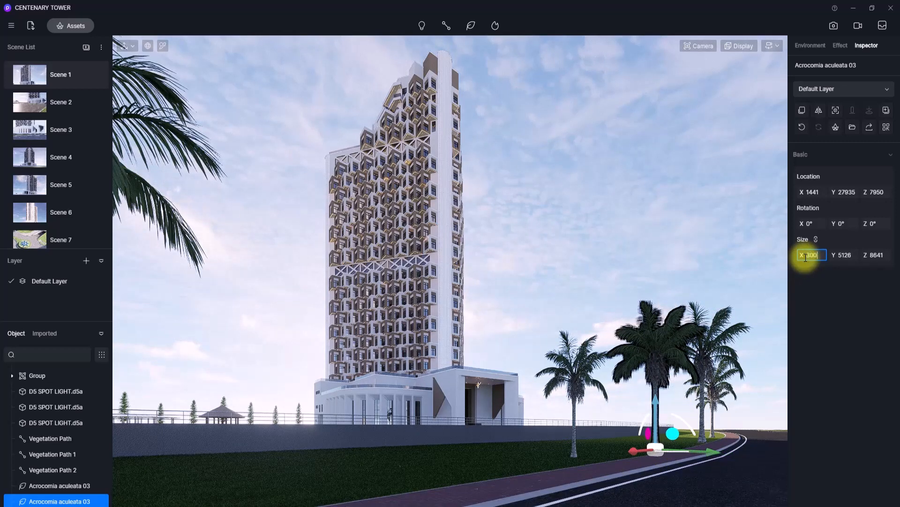
key(Return)
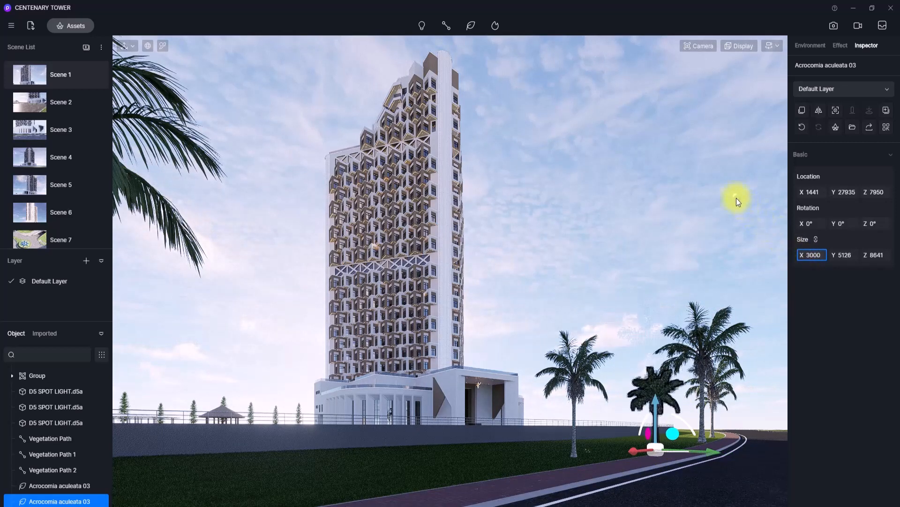
click(699, 368)
drag(701, 414, 698, 432)
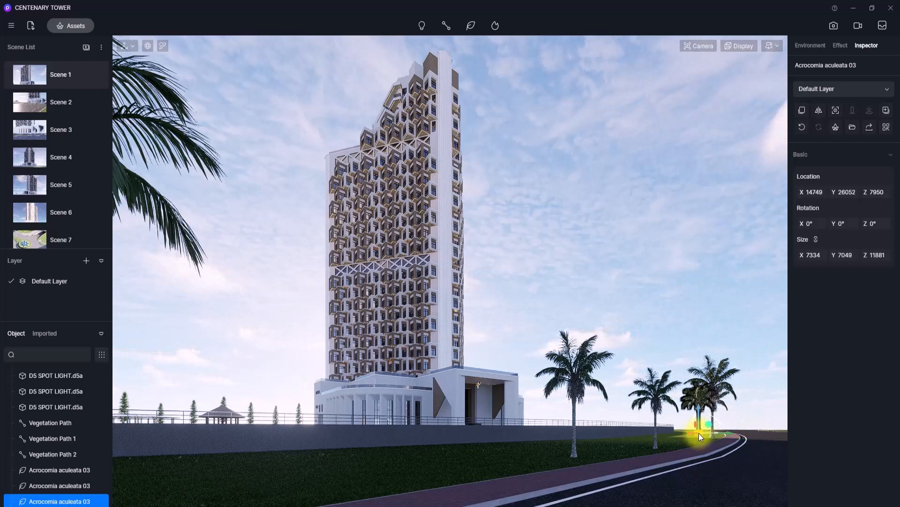
click(660, 291)
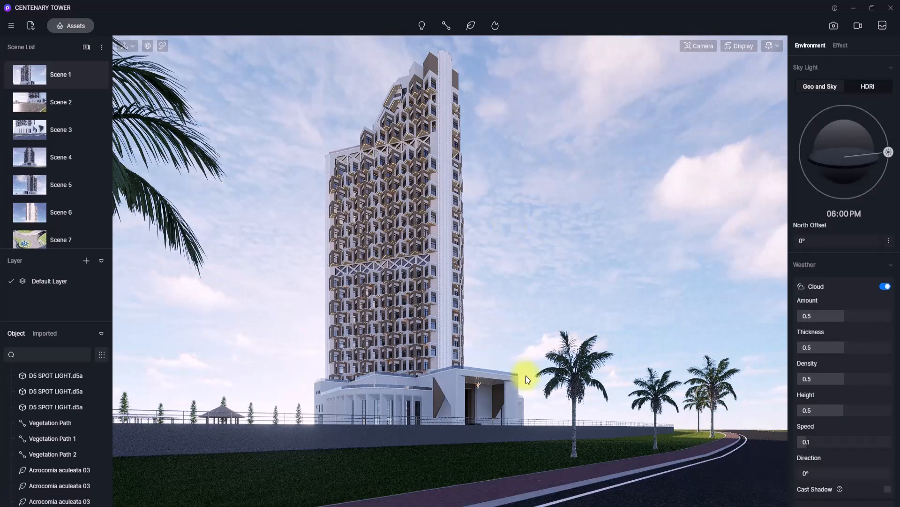
- Bring the empty lawn across the road into view and list all Buildings models in the asset library
right_drag(526, 375, 518, 466)
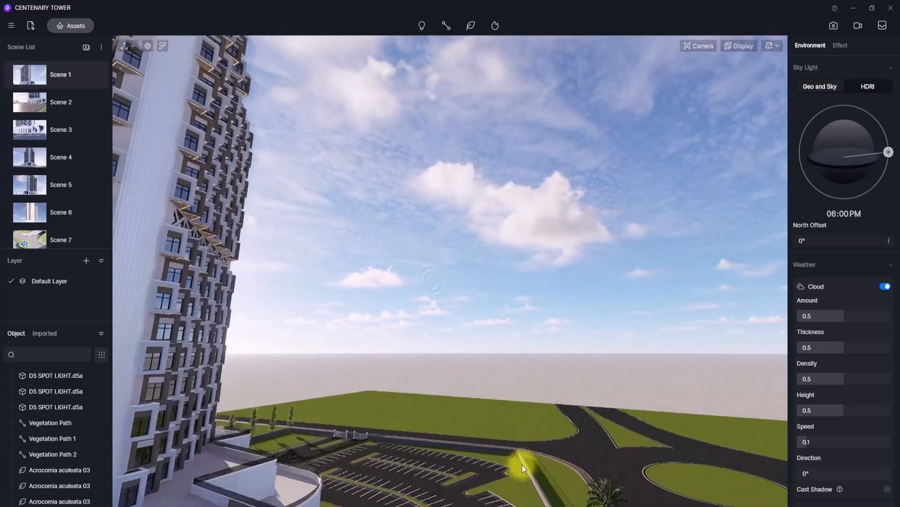
click(75, 26)
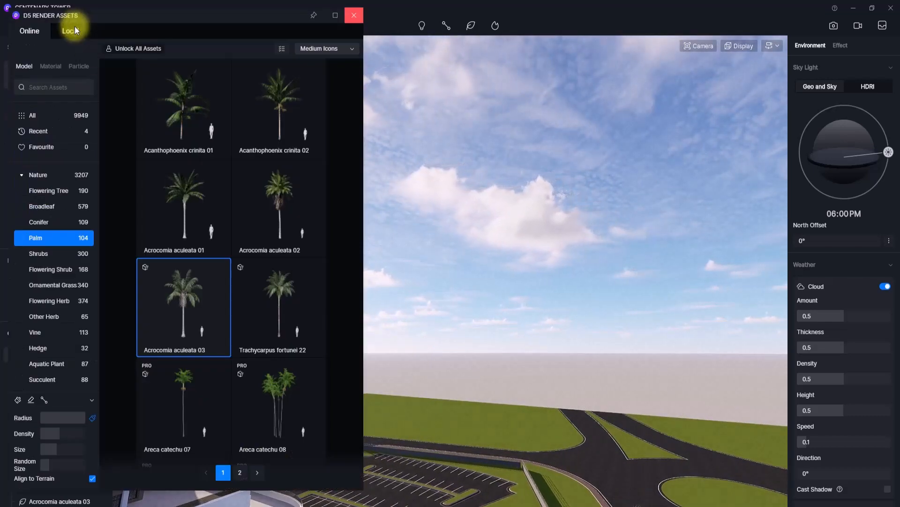
right_drag(459, 285, 331, 432)
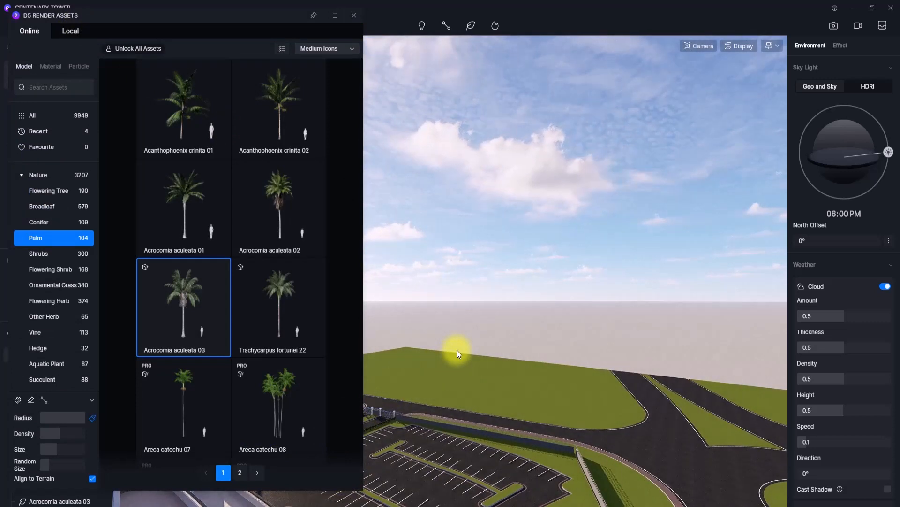
right_drag(550, 370, 420, 354)
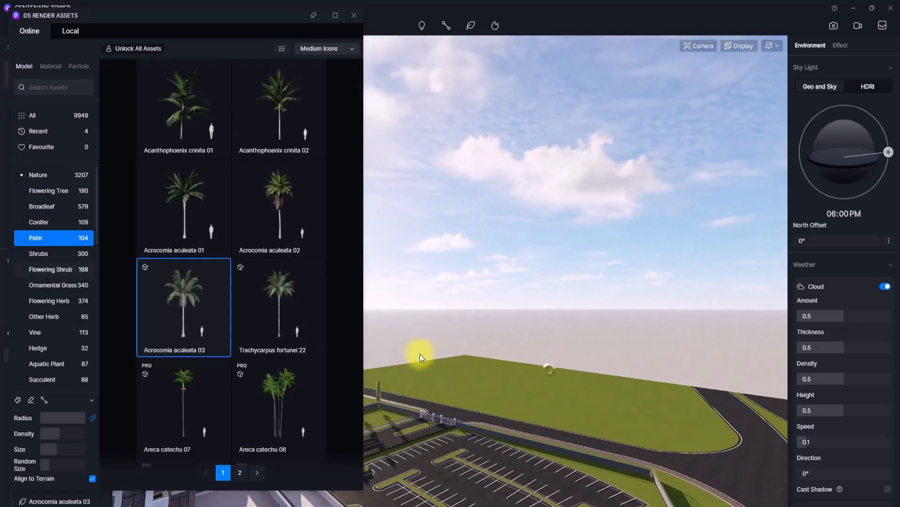
scroll(54, 277, down, 4)
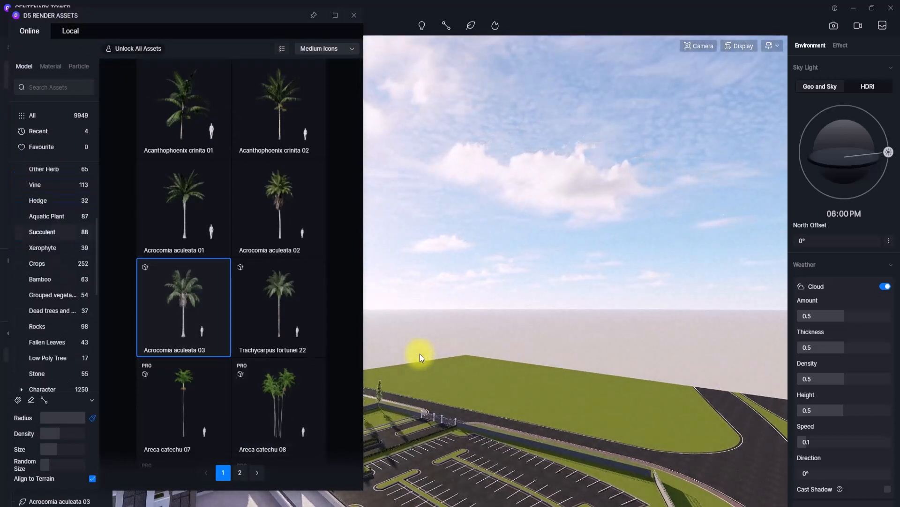
scroll(54, 296, down, 5)
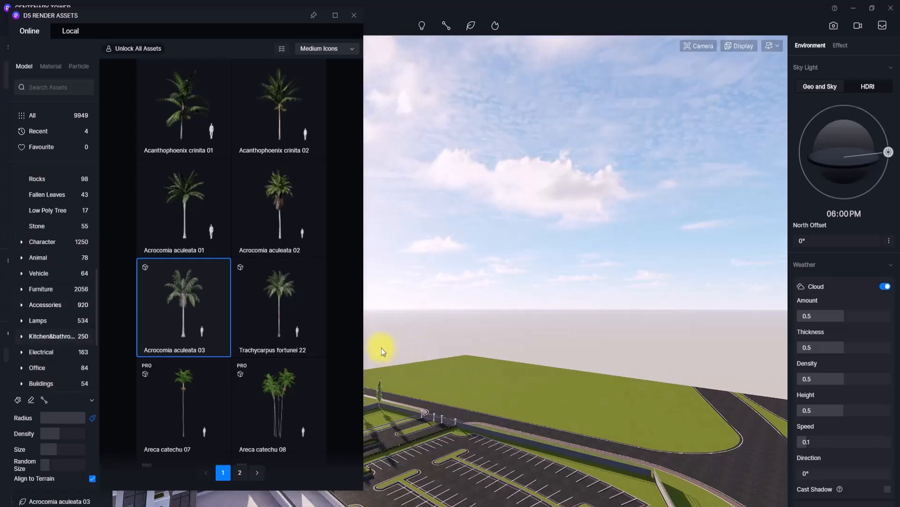
scroll(37, 339, up, 3)
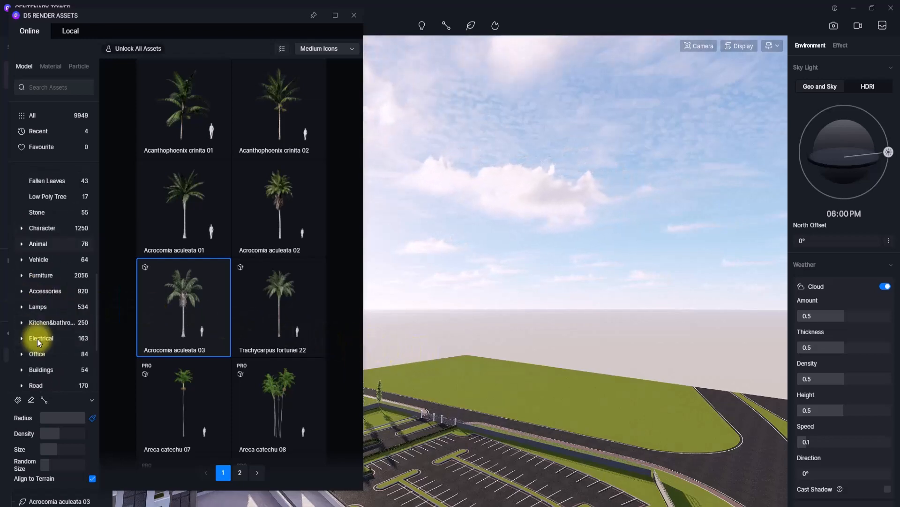
scroll(38, 338, up, 3)
scroll(43, 338, down, 1)
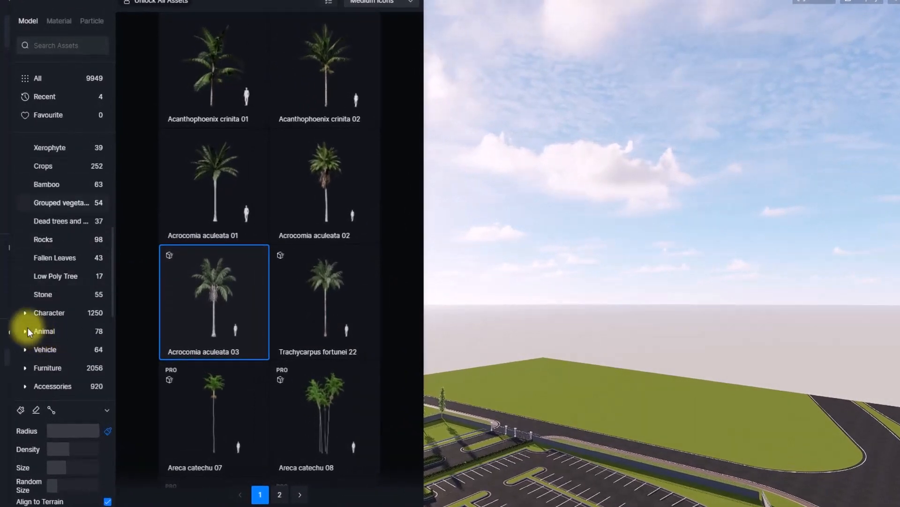
scroll(53, 247, down, 4)
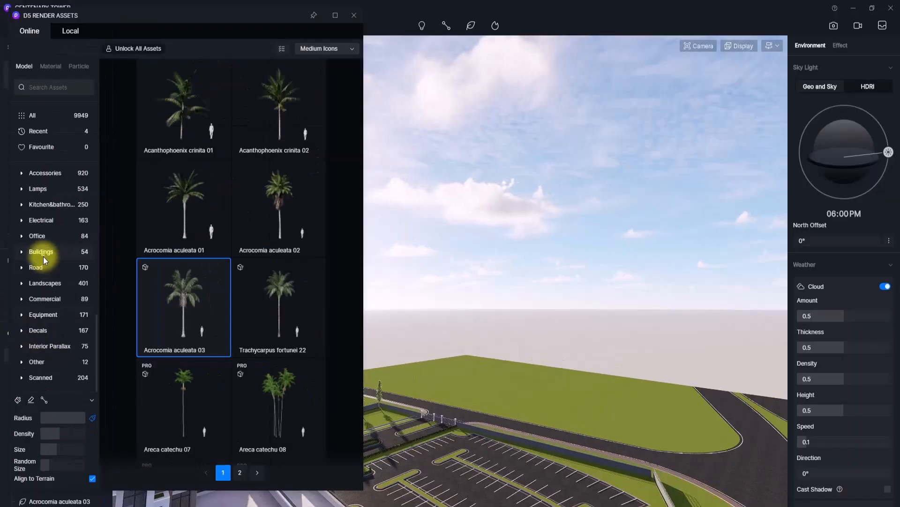
click(42, 253)
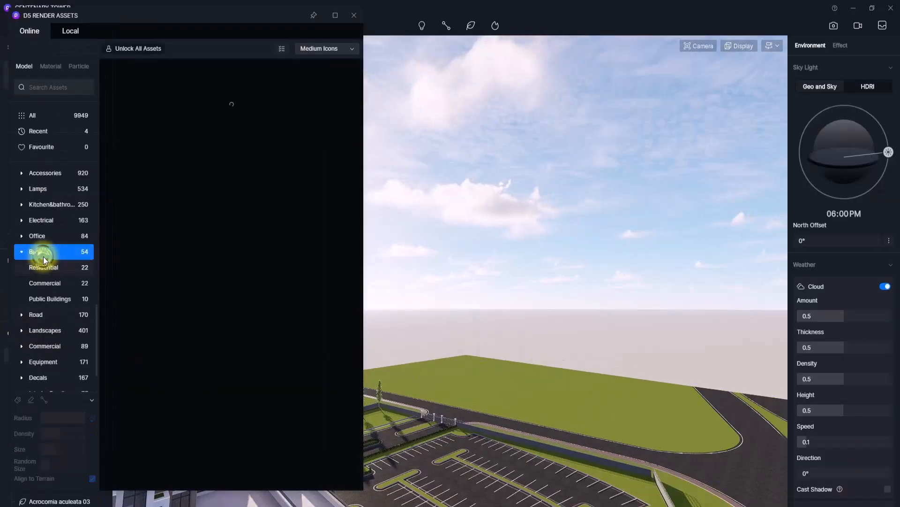
click(51, 283)
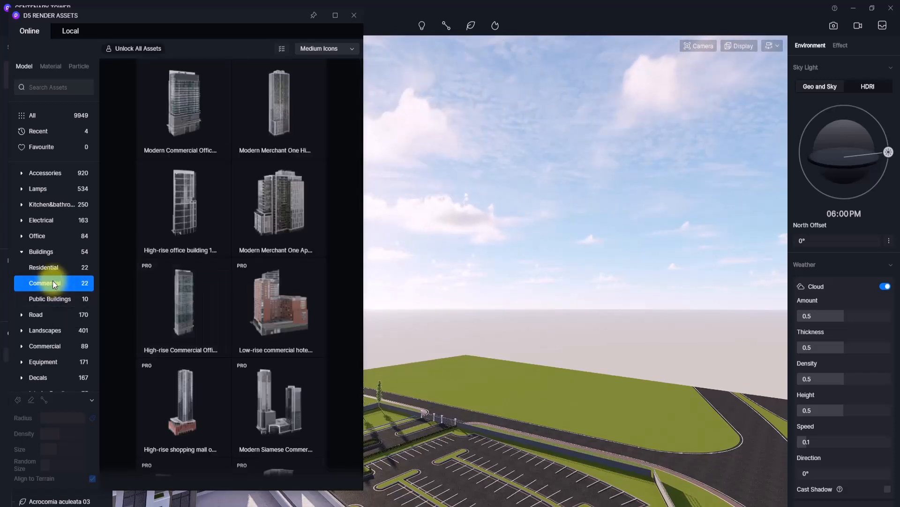
click(42, 251)
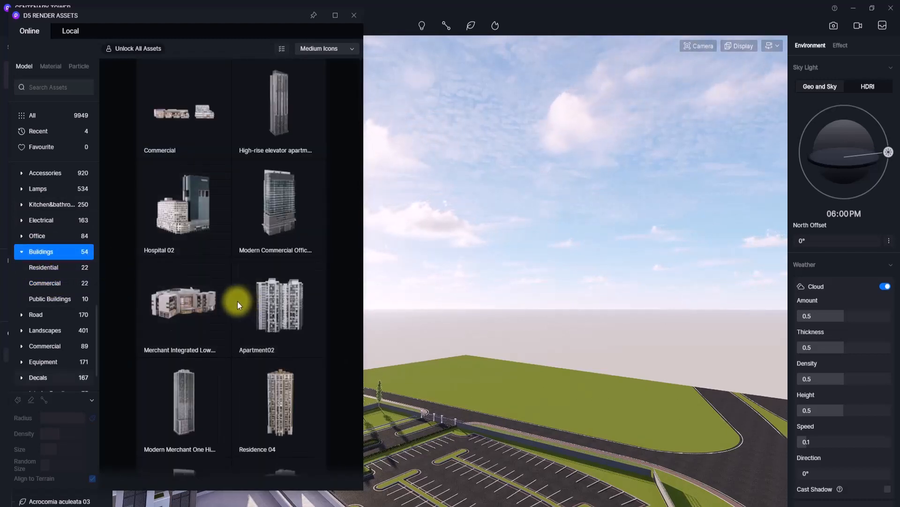
- Place the Merchant Integrated Low-rise Building on the lawn beyond the parking lot, rotated 149° about Z, at about X 173893, Y -73345
click(182, 307)
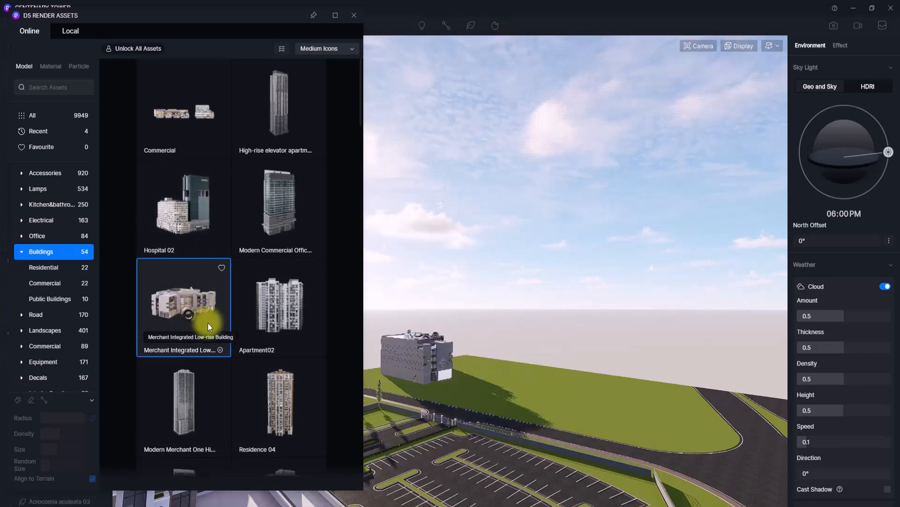
click(563, 409)
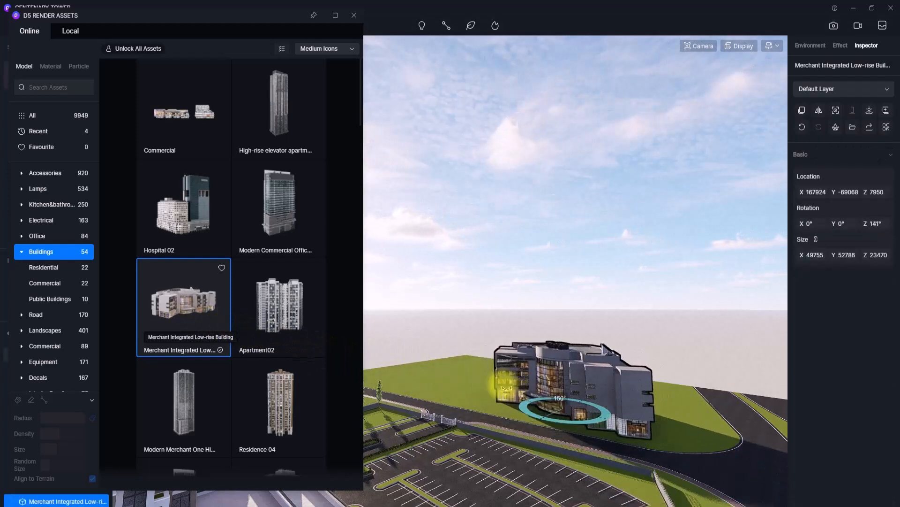
click(500, 385)
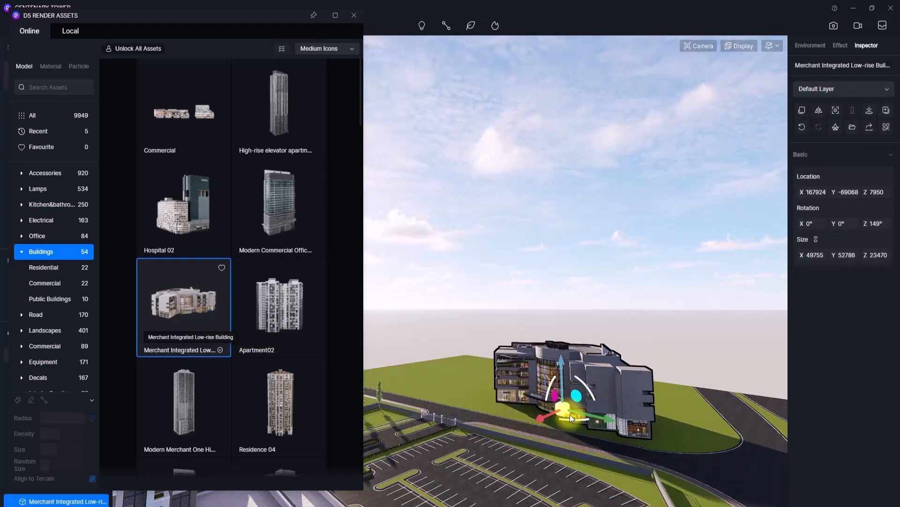
drag(570, 415, 565, 412)
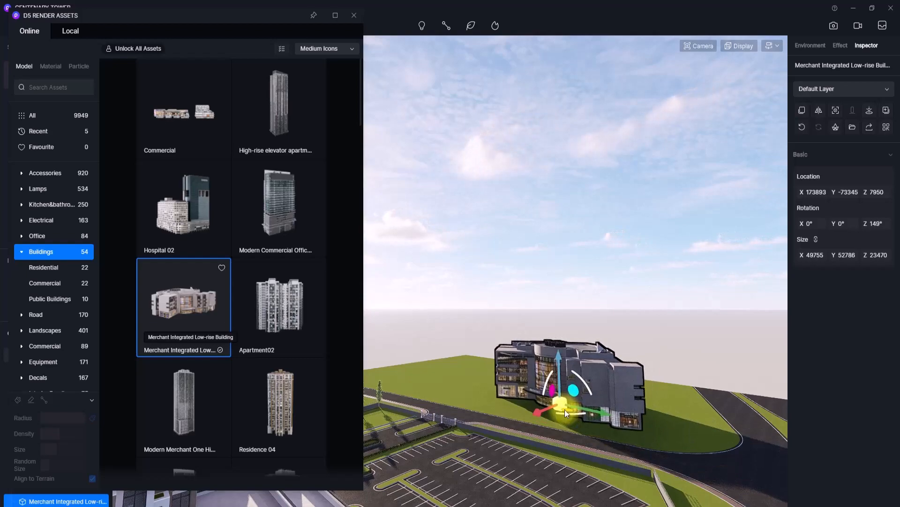
- Close the asset library and, from Scene 1, push the low-rise building farther back to about X 335538, Y -157125
click(351, 16)
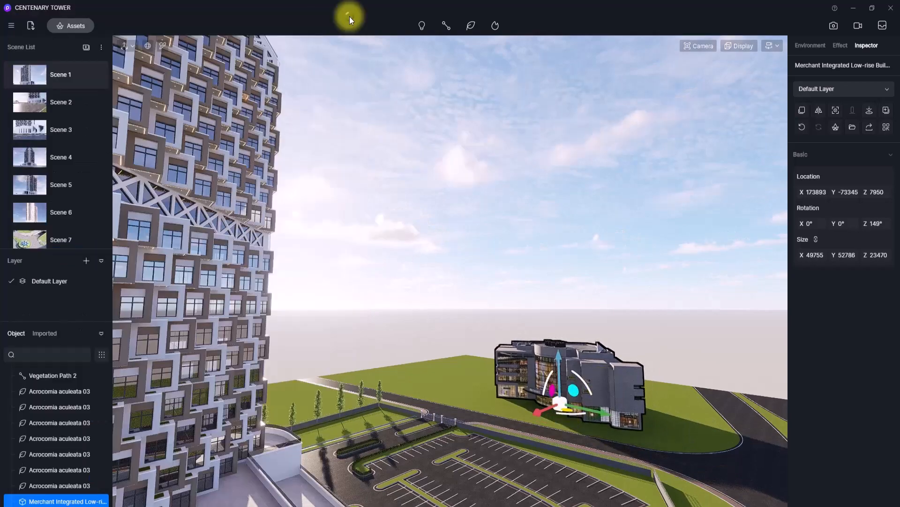
click(32, 75)
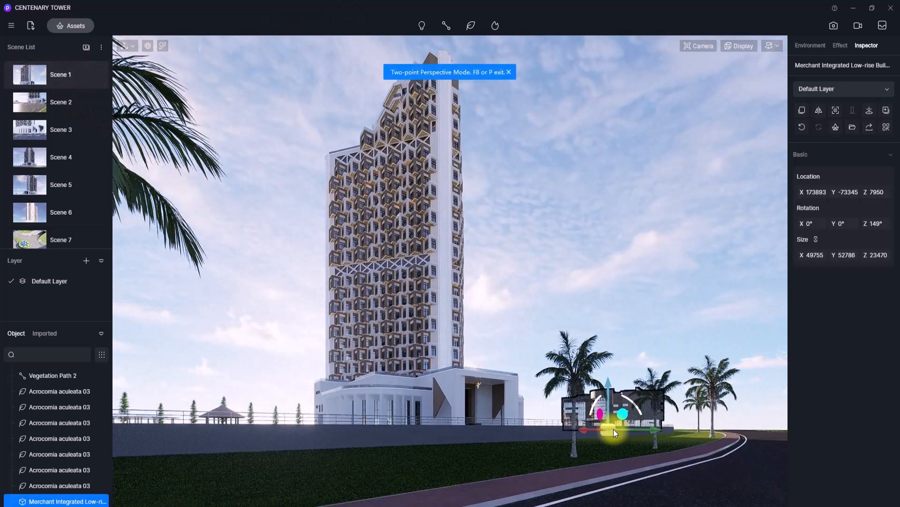
drag(581, 429, 316, 423)
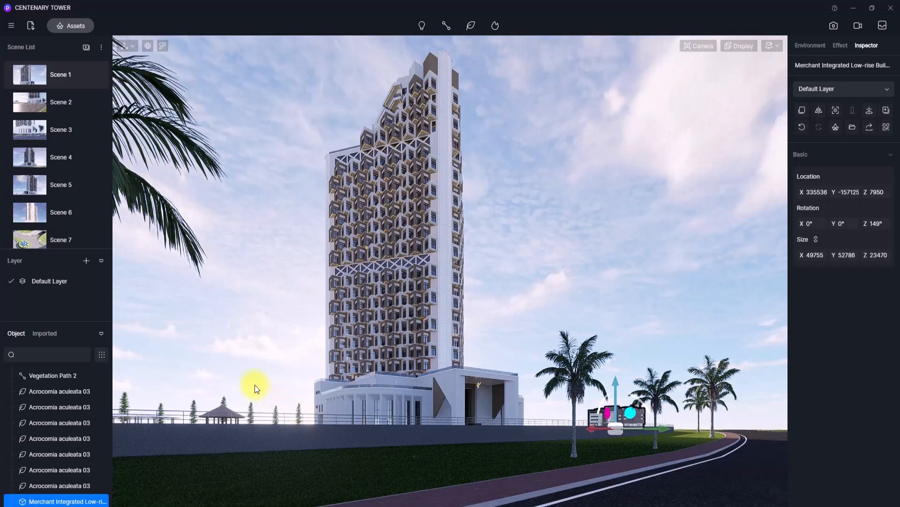
- Place the Apartment02 building on the lawn behind the gazebo garden's conifer wall and rotate it 270° about Z
right_drag(255, 384, 424, 454)
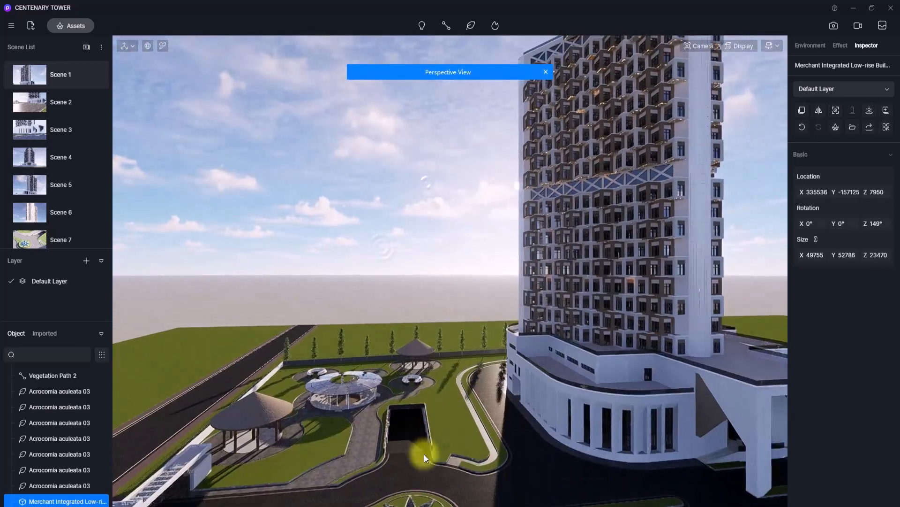
click(68, 24)
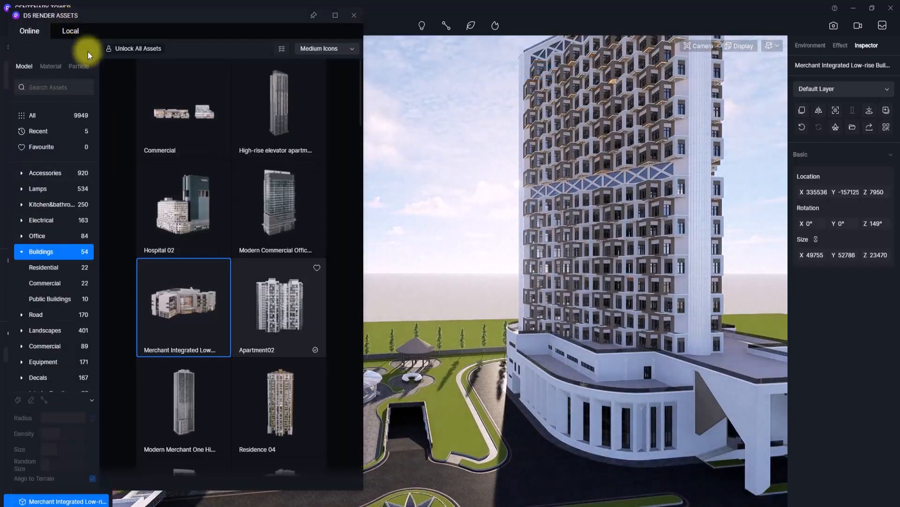
click(284, 331)
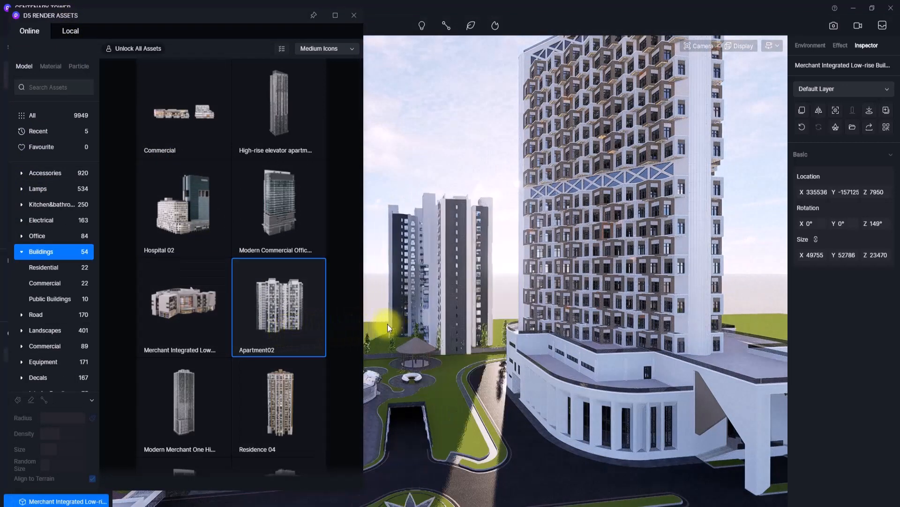
click(406, 323)
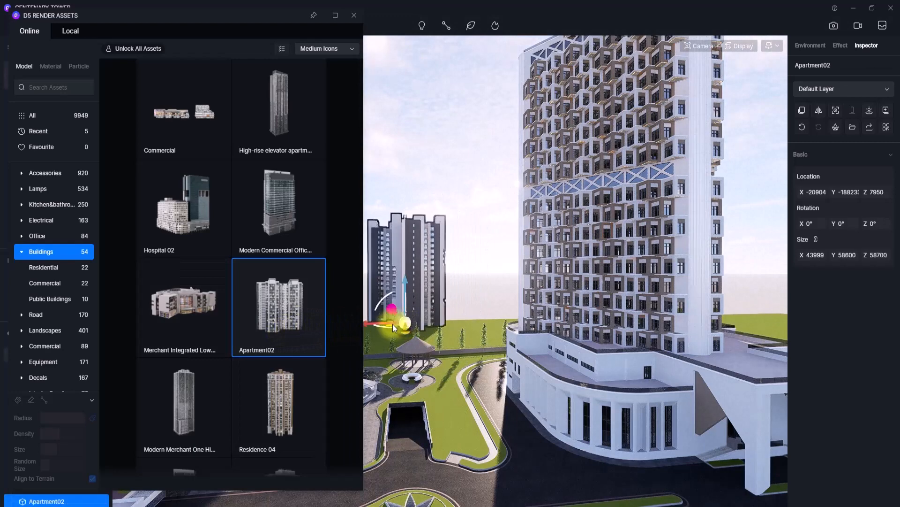
drag(393, 327, 424, 331)
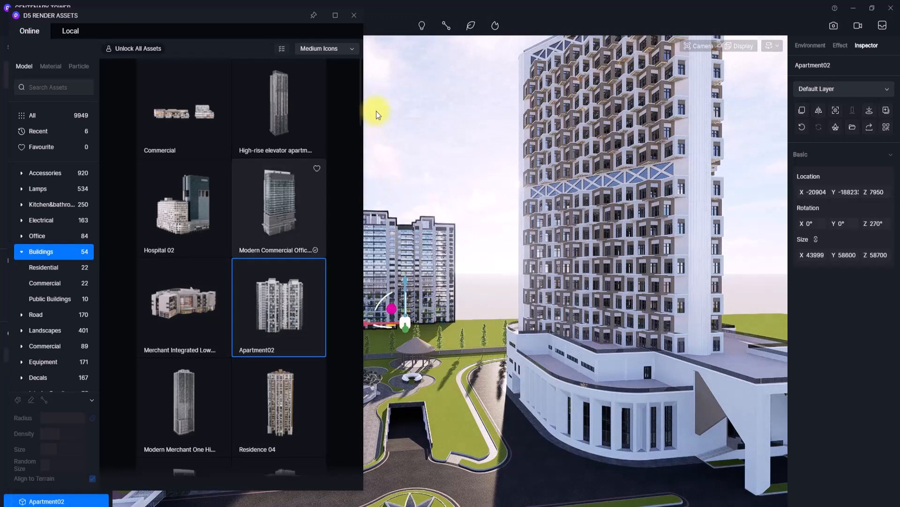
- Close the asset library and push the Apartment02 building far back beyond the gazebo garden, lowering it slightly in Scene 1
click(354, 16)
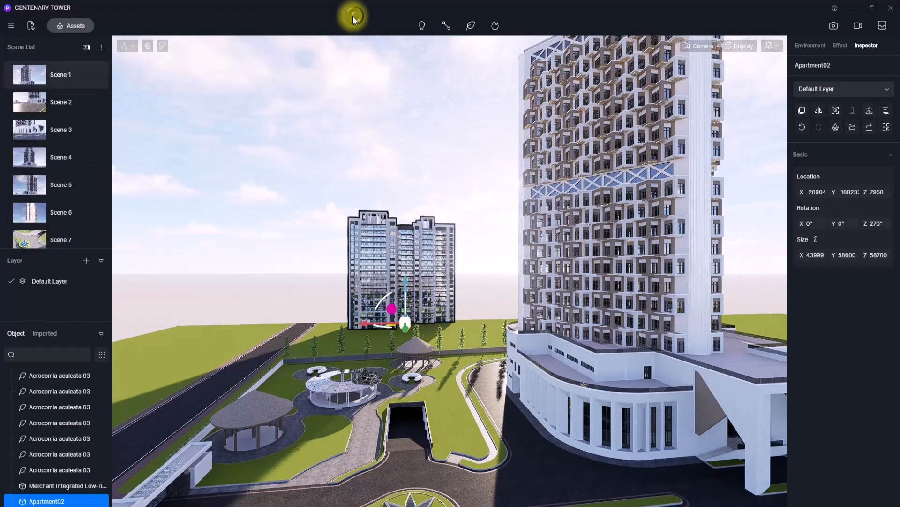
click(32, 75)
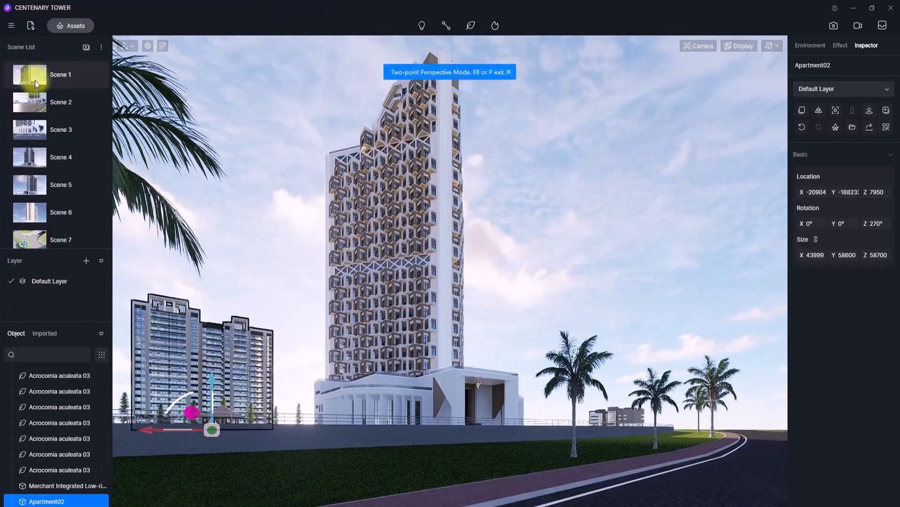
drag(212, 429, 233, 373)
key(p)
right_drag(310, 411, 106, 203)
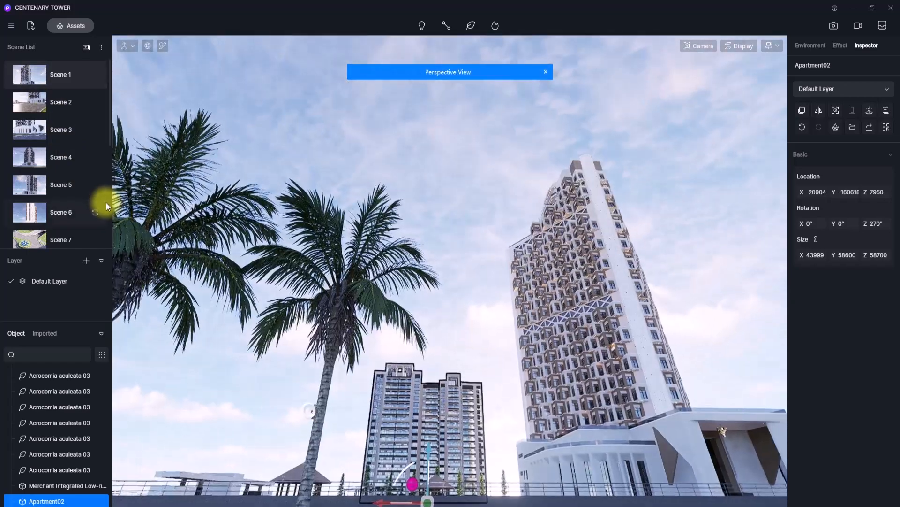
key(w)
right_drag(236, 252, 294, 418)
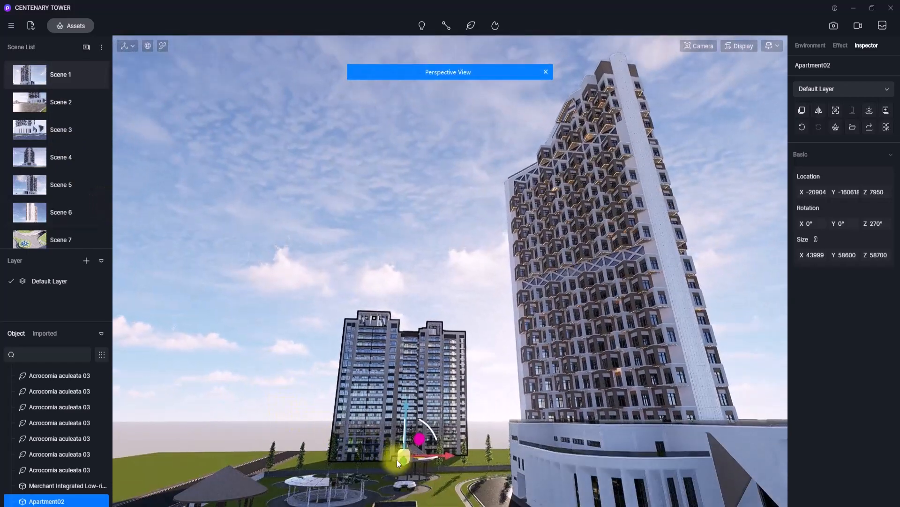
drag(397, 460, 472, 440)
click(49, 76)
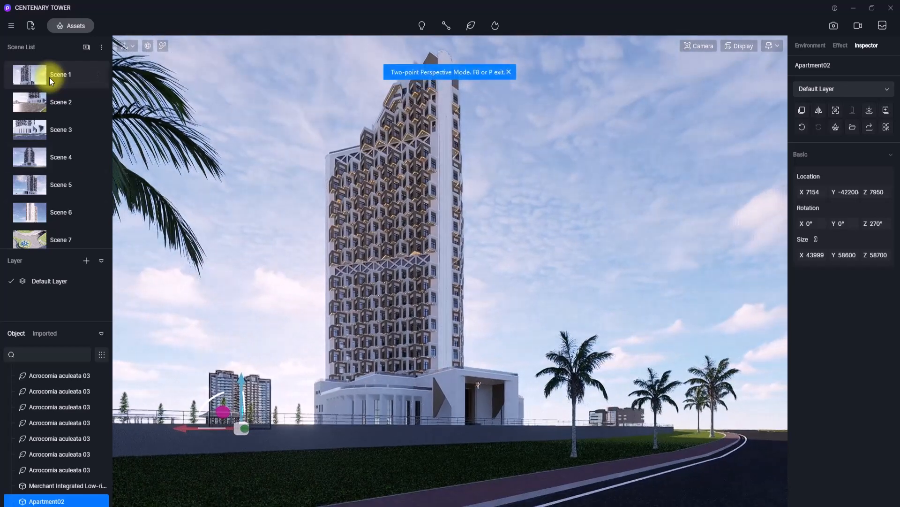
drag(241, 377, 241, 387)
click(283, 311)
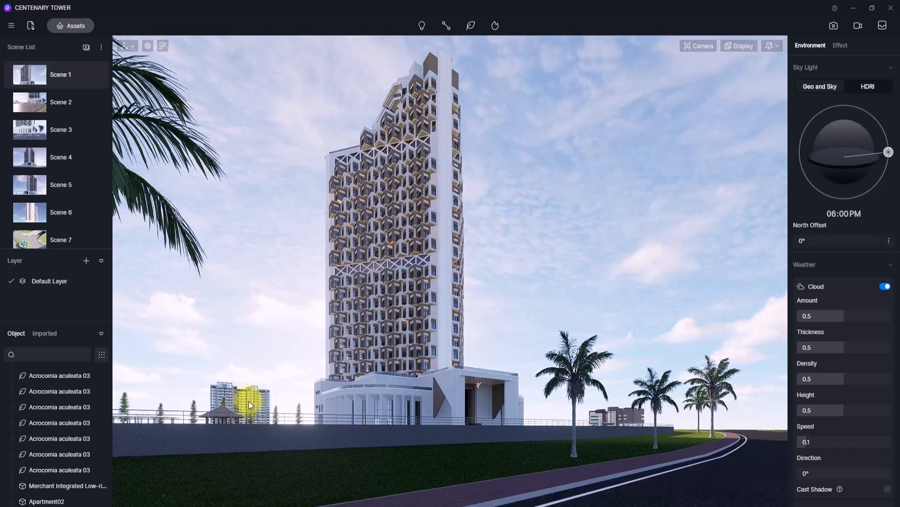
- Place the Hospital 02 building in the distance between Apartment02 and the tower, at about X 131818, and return to Scene 1
right_drag(577, 420, 427, 299)
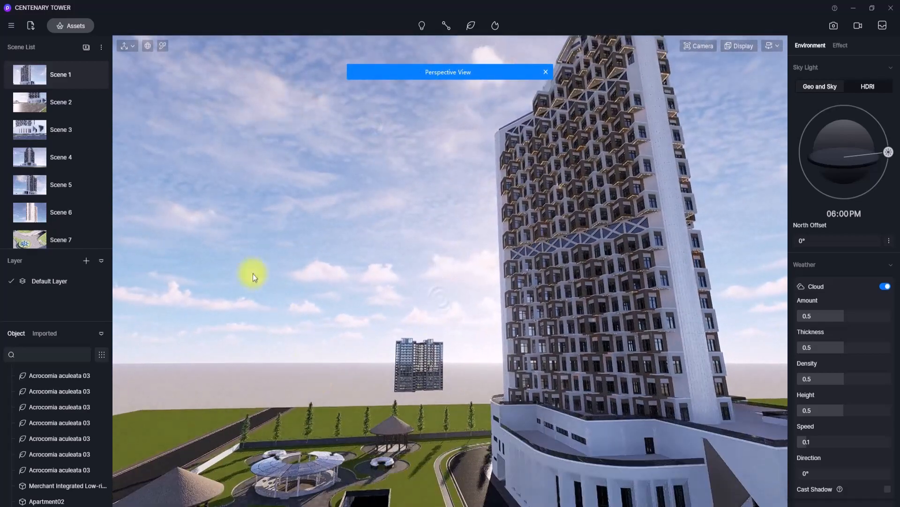
click(82, 26)
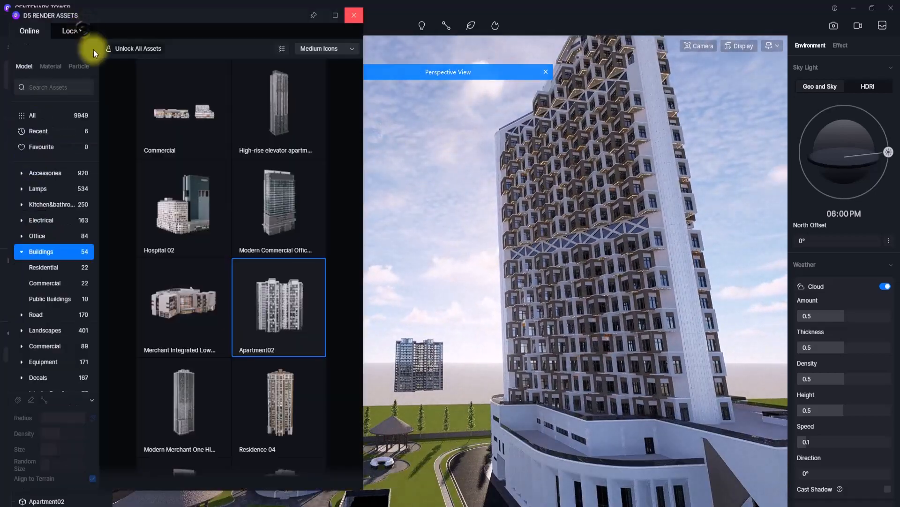
click(177, 210)
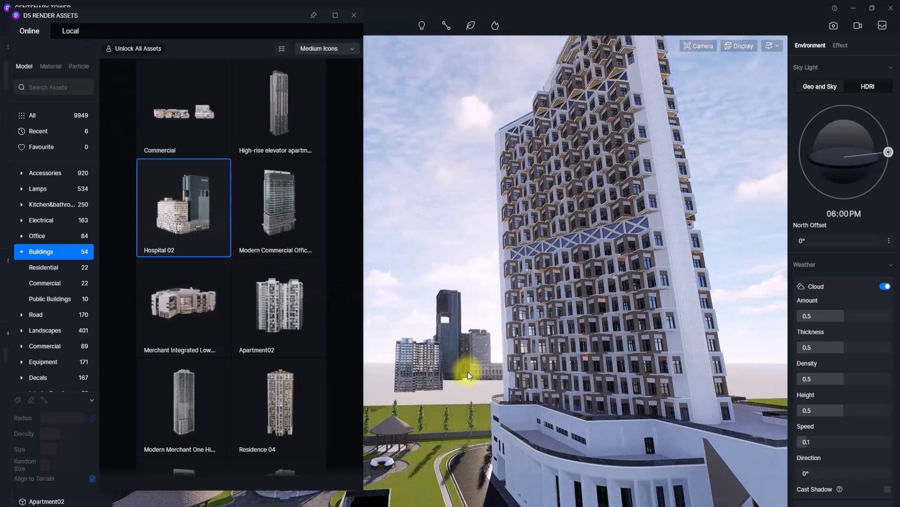
click(468, 371)
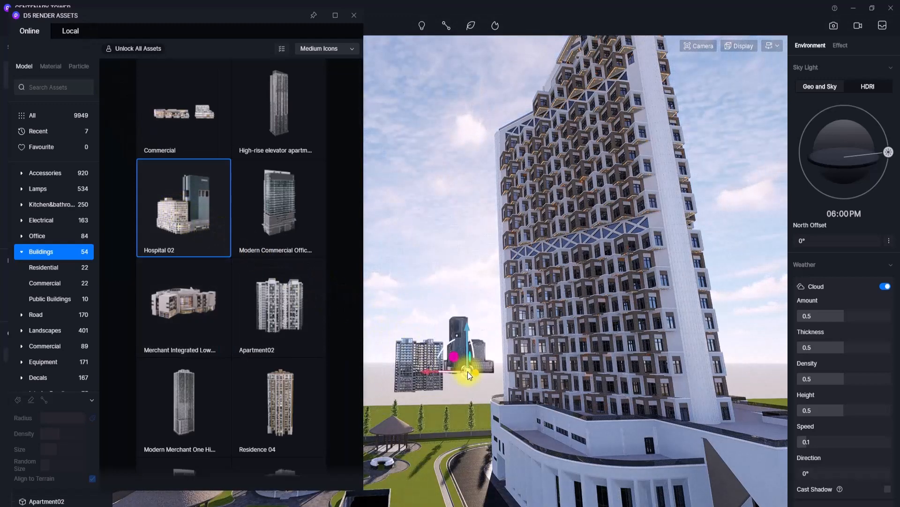
click(354, 15)
click(52, 71)
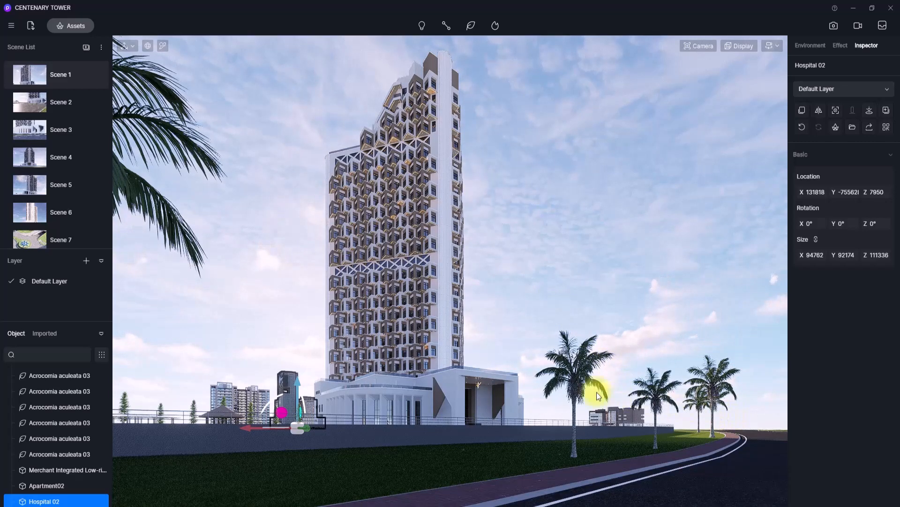
- Bring the road in front of the tower into view and list all Local models in the asset library
right_drag(370, 352, 710, 414)
right_drag(518, 415, 151, 452)
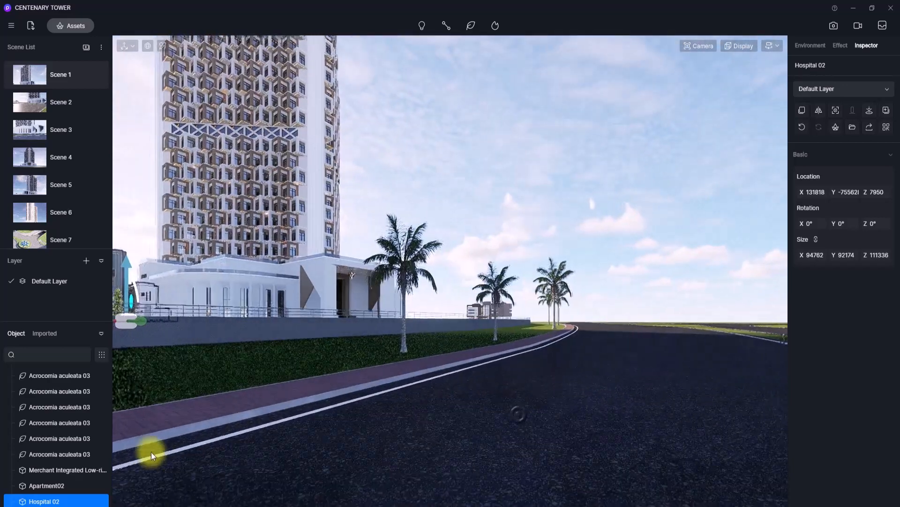
click(74, 26)
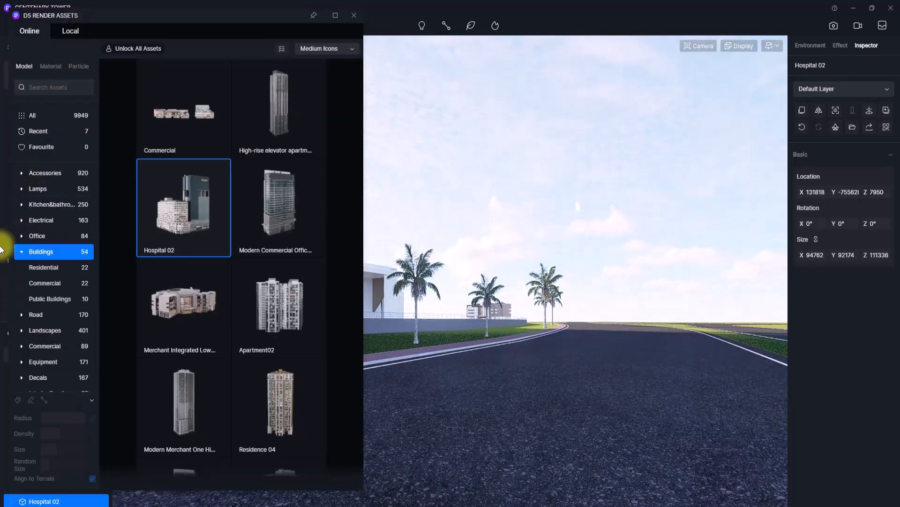
right_drag(556, 334, 525, 272)
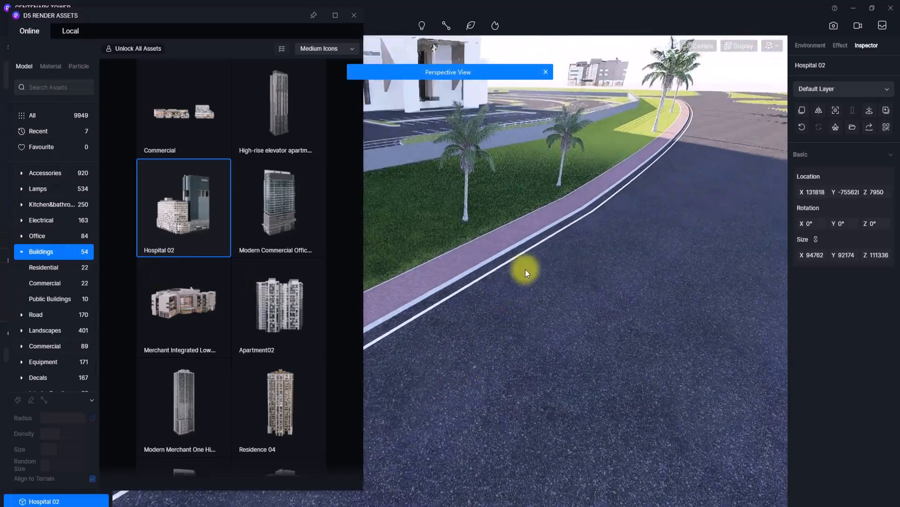
scroll(315, 243, down, 4)
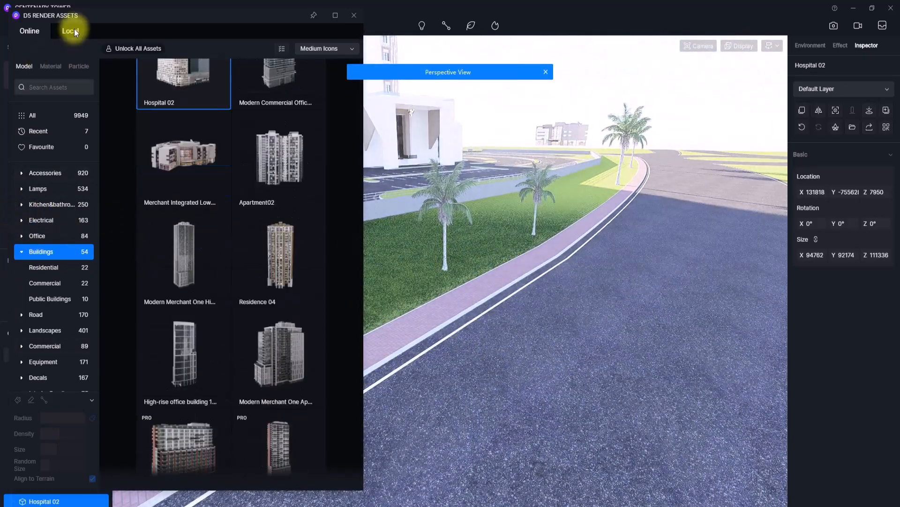
click(72, 30)
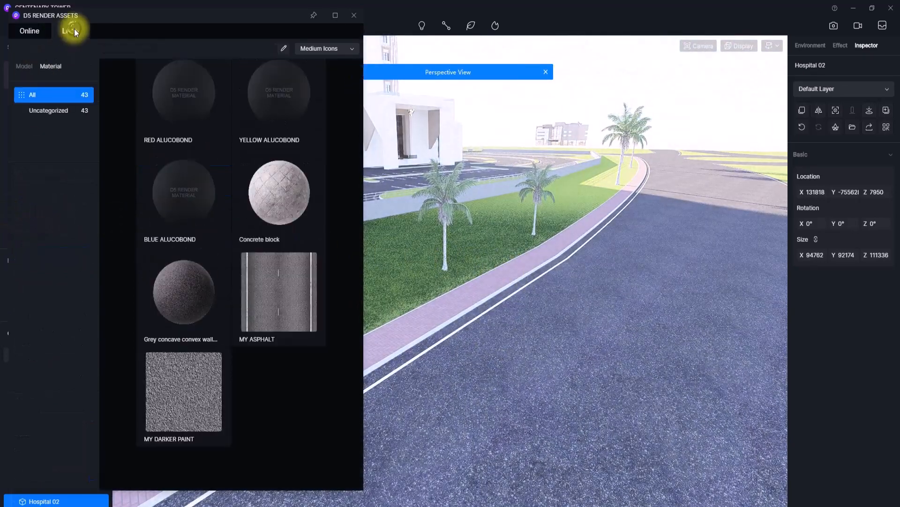
click(33, 30)
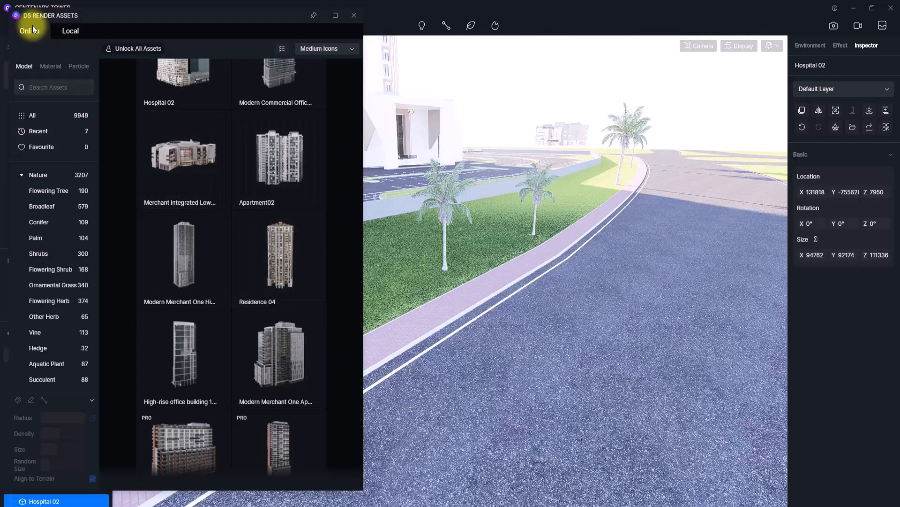
click(69, 32)
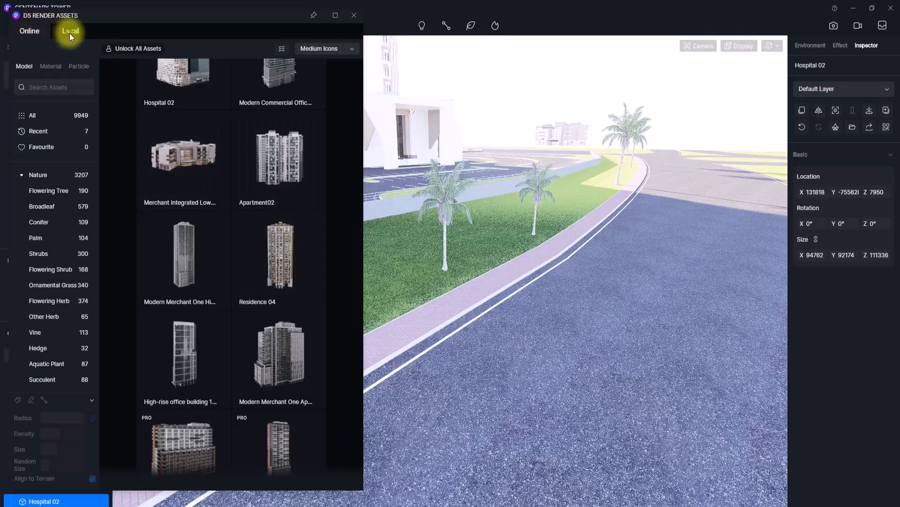
click(27, 67)
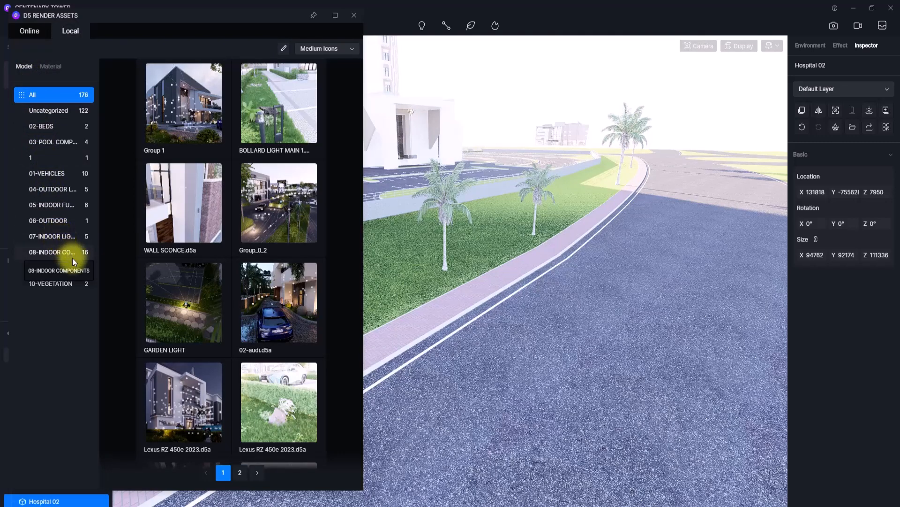
- Place the 02-audi.d5a car on the road beside the sidewalk and, from Scene 1, shift it along X to about -7297
click(278, 314)
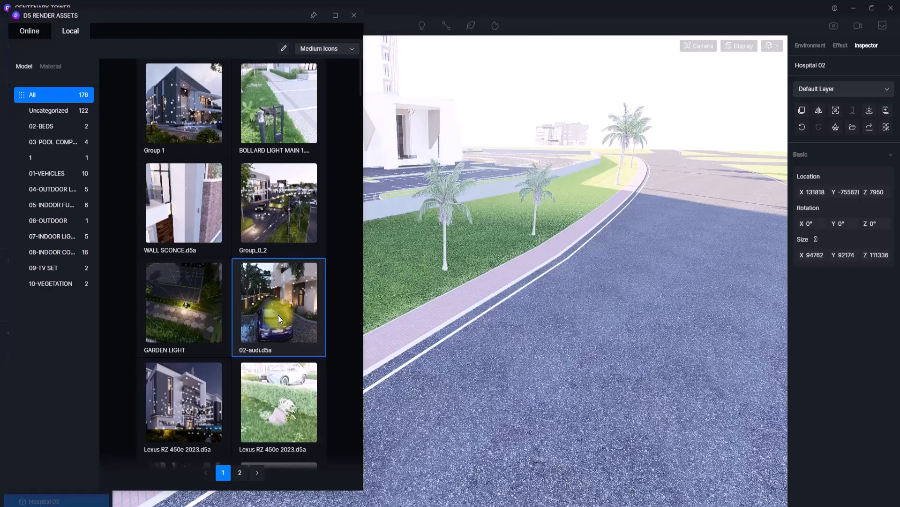
right_drag(500, 375, 356, 378)
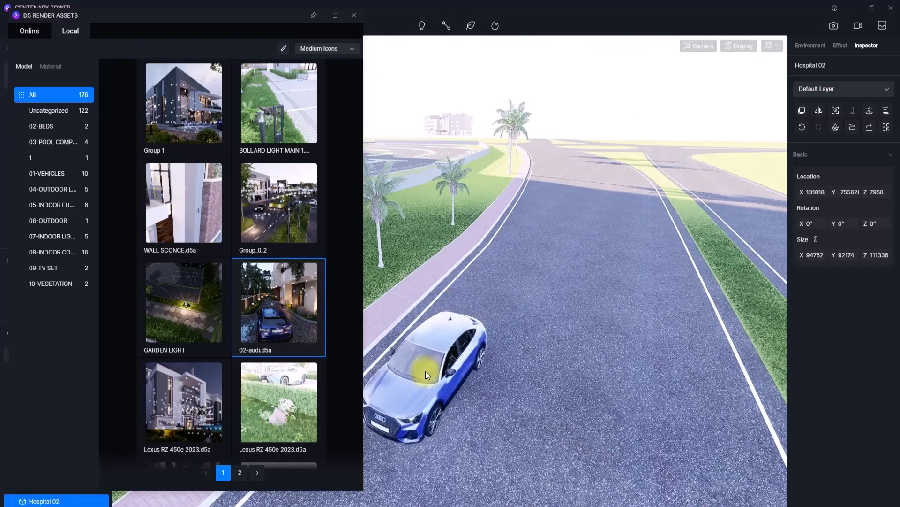
click(426, 370)
click(353, 14)
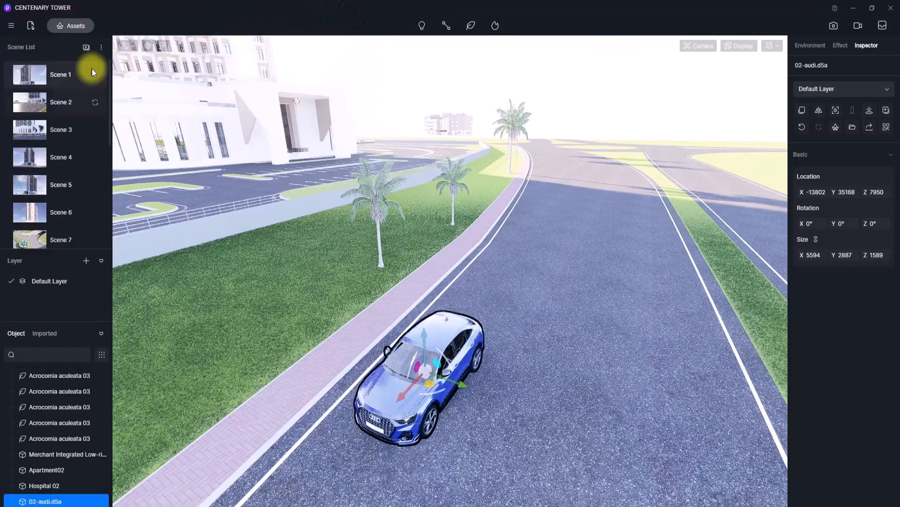
click(36, 80)
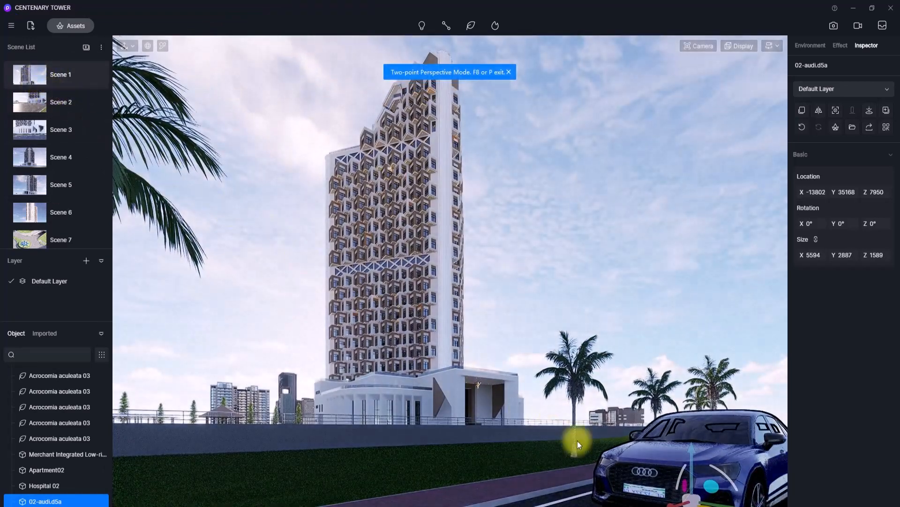
drag(680, 500, 770, 479)
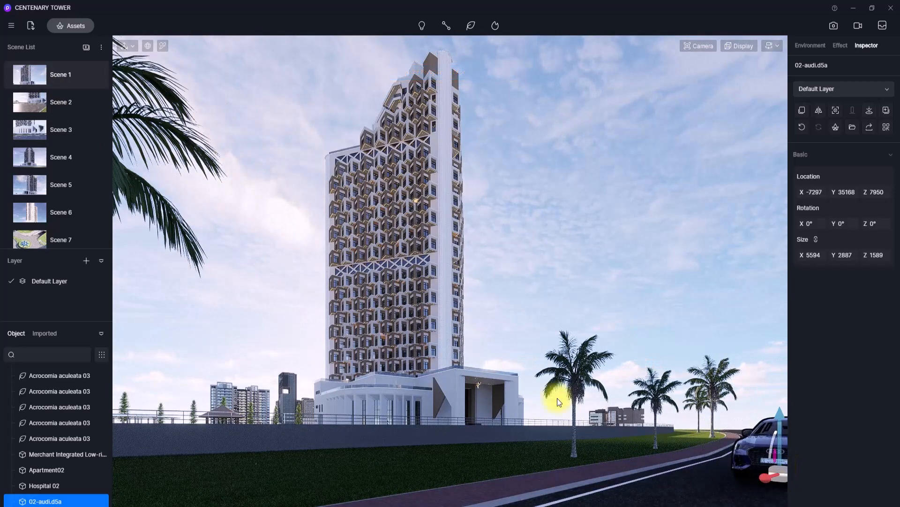
- Bring the sidewalk beside the car into view and browse the Character models in the online asset library
right_drag(558, 397, 409, 394)
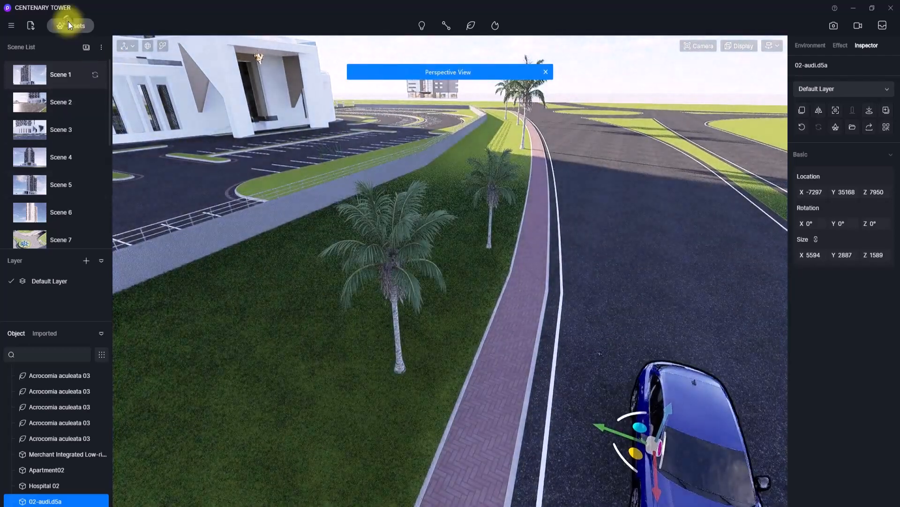
click(68, 22)
click(30, 29)
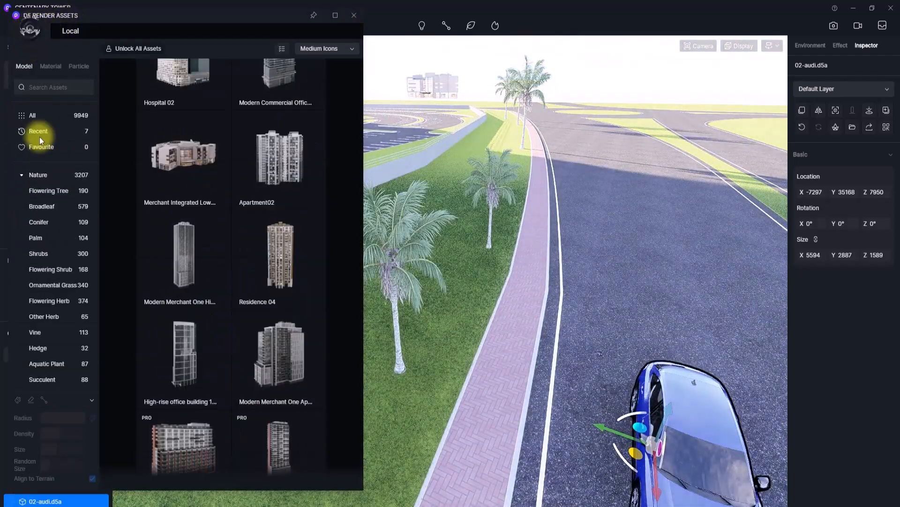
scroll(52, 274, down, 3)
scroll(52, 274, up, 3)
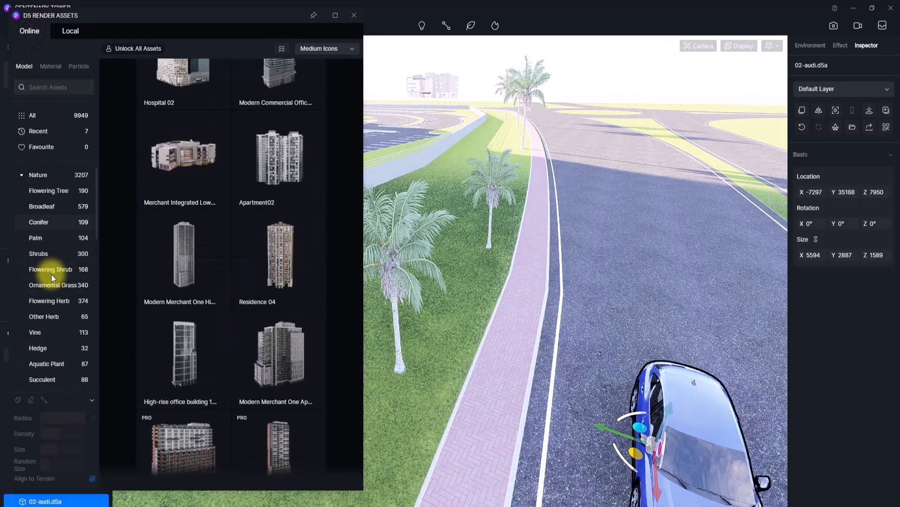
scroll(52, 274, down, 2)
scroll(51, 277, down, 1)
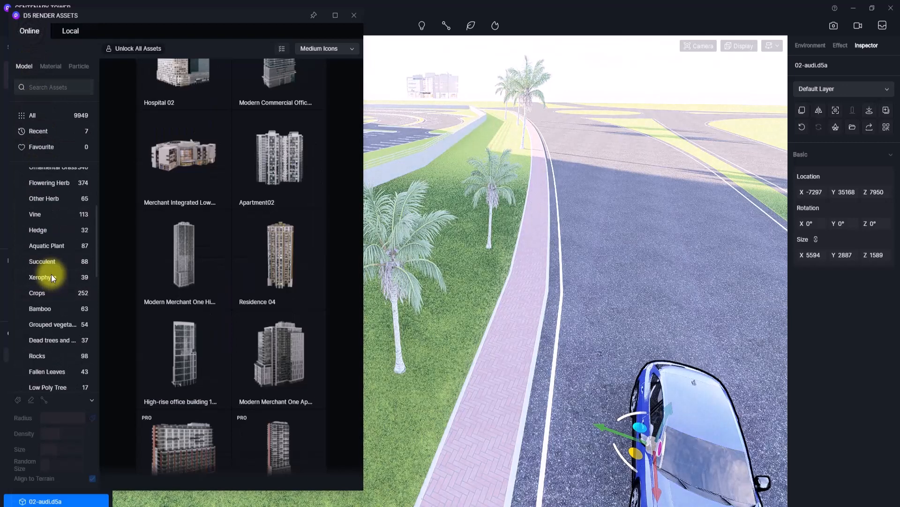
scroll(53, 304, down, 3)
click(54, 361)
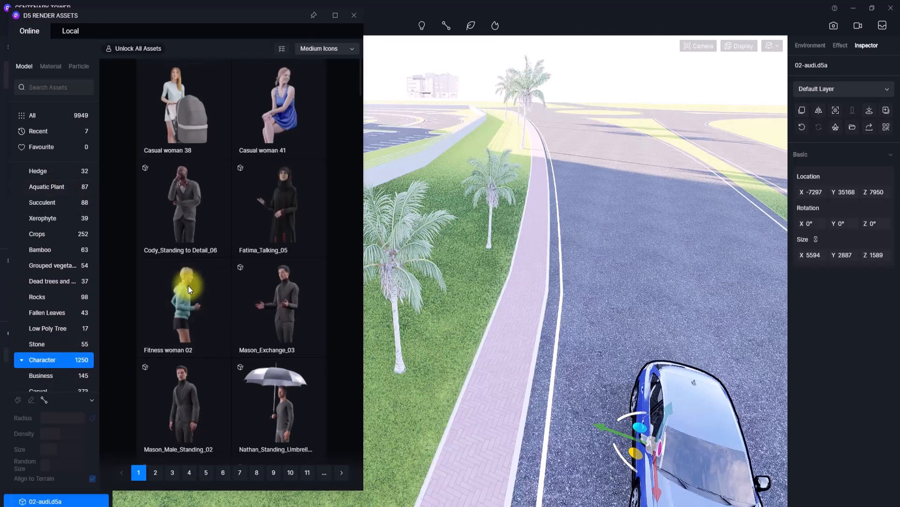
scroll(188, 286, down, 3)
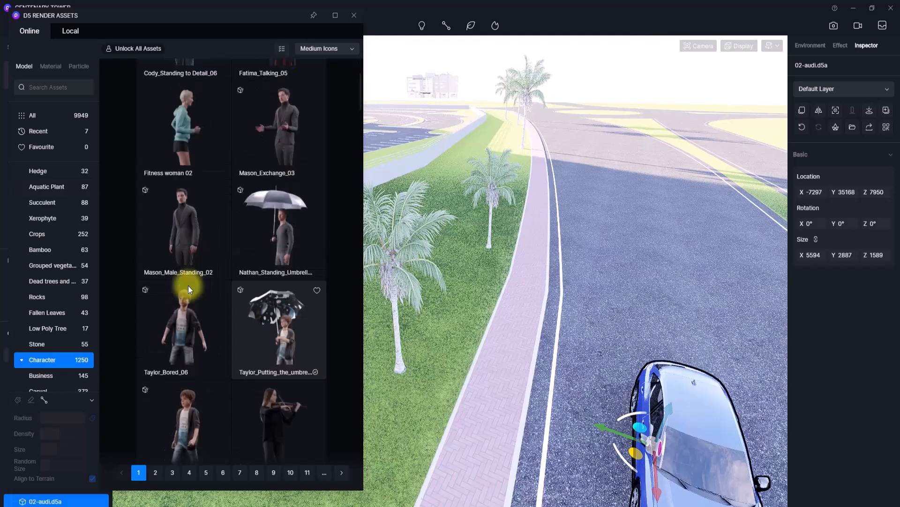
scroll(189, 289, down, 2)
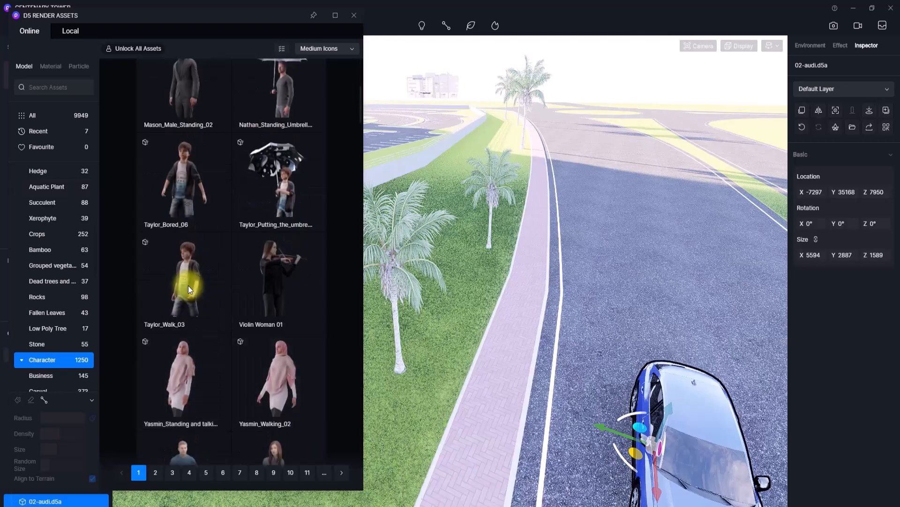
scroll(188, 285, up, 5)
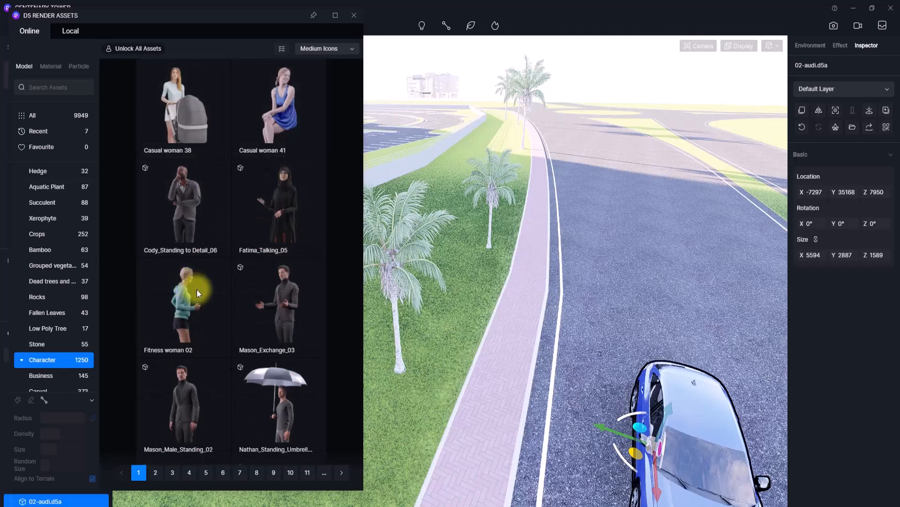
- Place the Mason_Exchange_03 character on the brick sidewalk near the car, at about X -9273, Y 31950
click(281, 328)
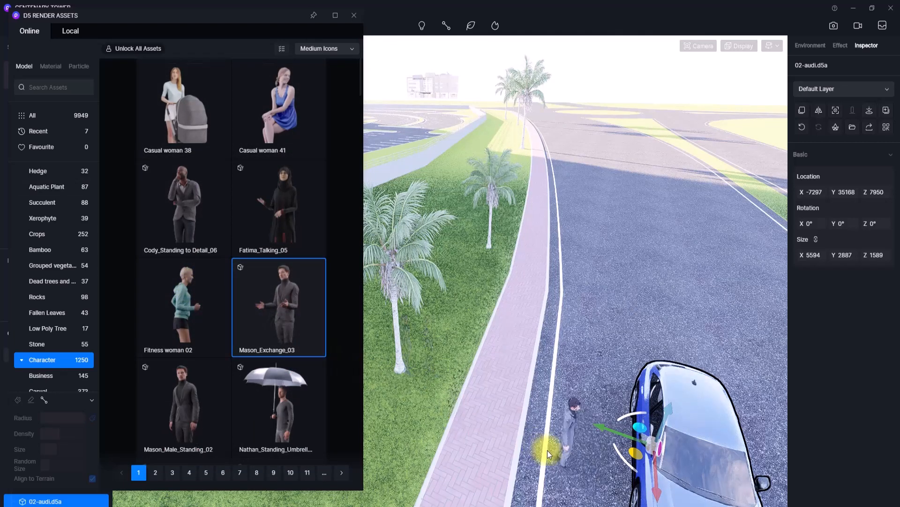
right_drag(548, 449, 574, 207)
click(512, 402)
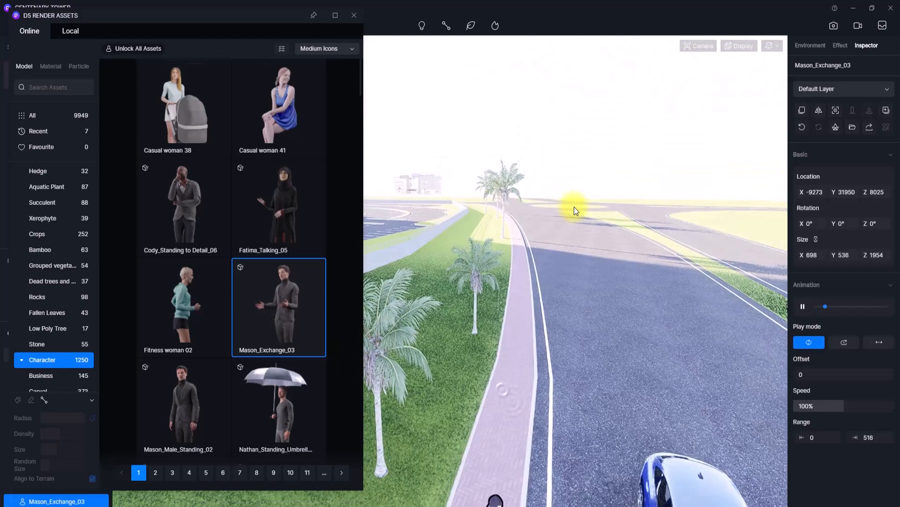
scroll(184, 389, down, 1)
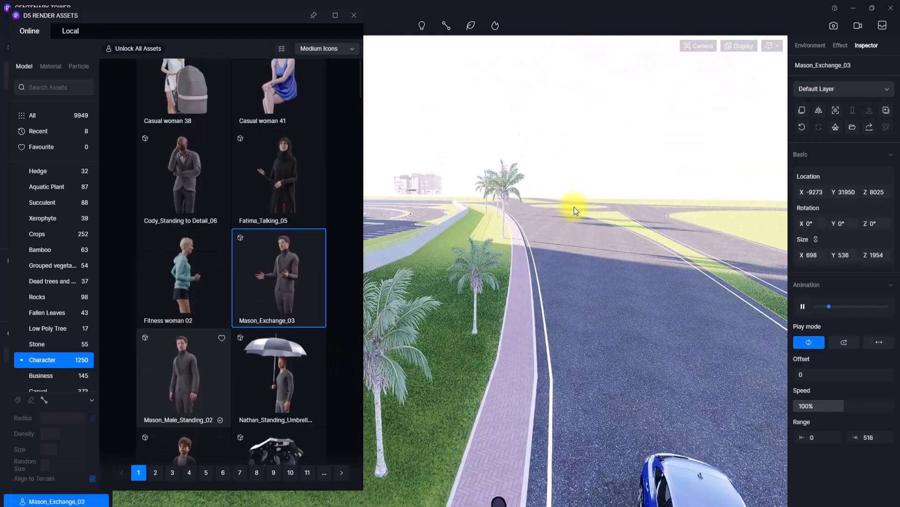
- Place the Cody_Standing to Detail_06 character on the brick sidewalk at about X 340, Y 30175 and rotate it to about 47° around Z
scroll(250, 142, down, 1)
click(191, 129)
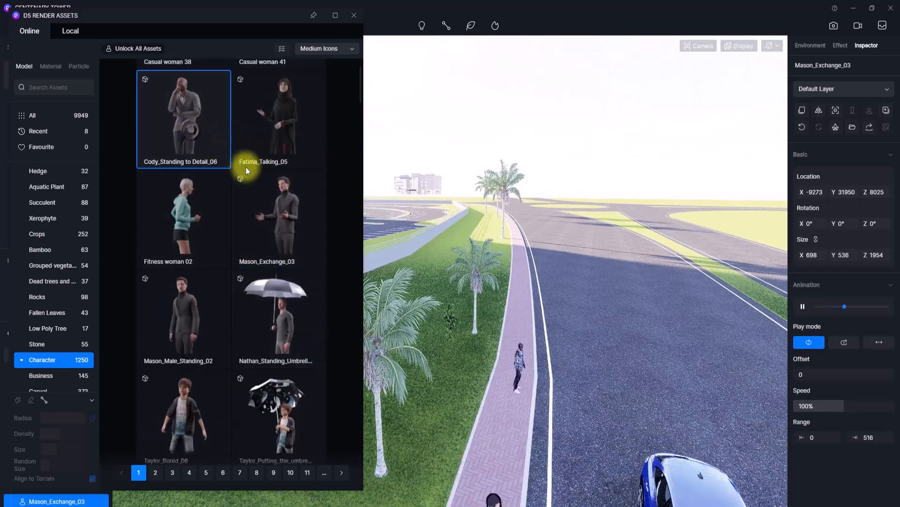
click(514, 349)
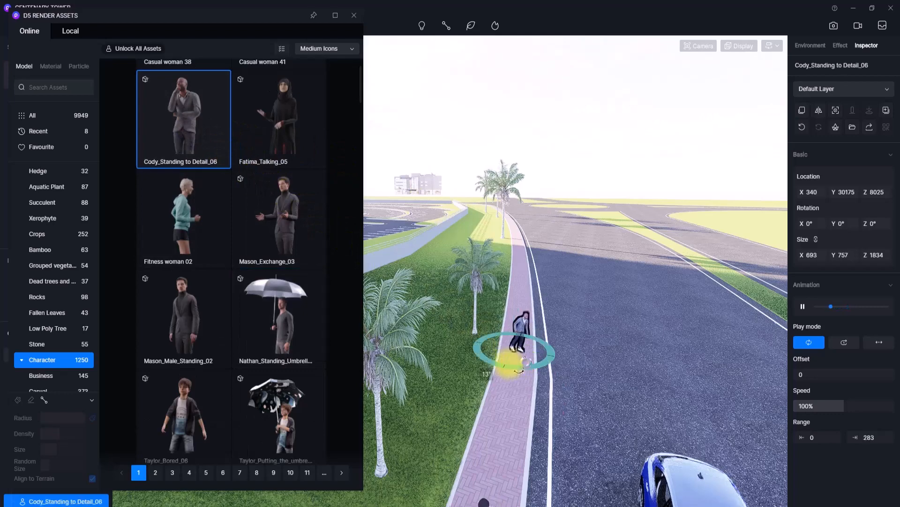
click(486, 358)
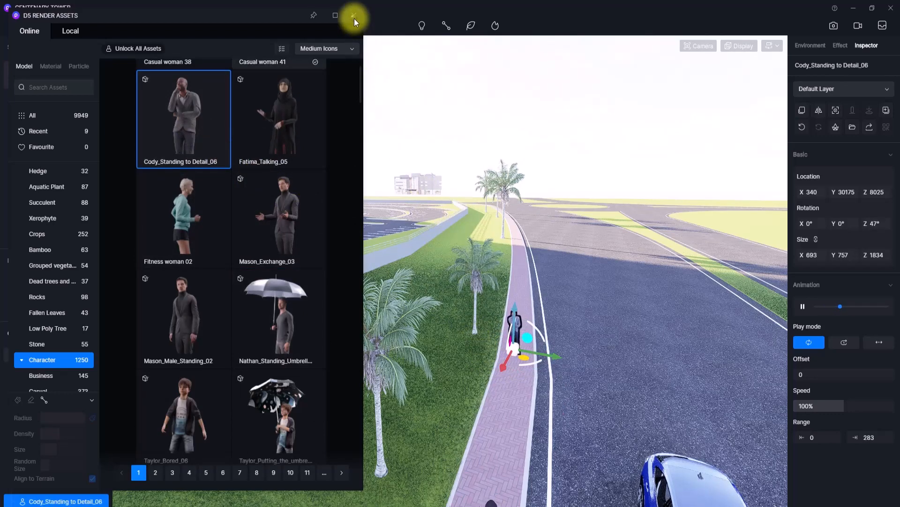
click(354, 18)
- Return to the Scene 1 view and search all online models for TRAFFIC
right_drag(538, 289, 399, 226)
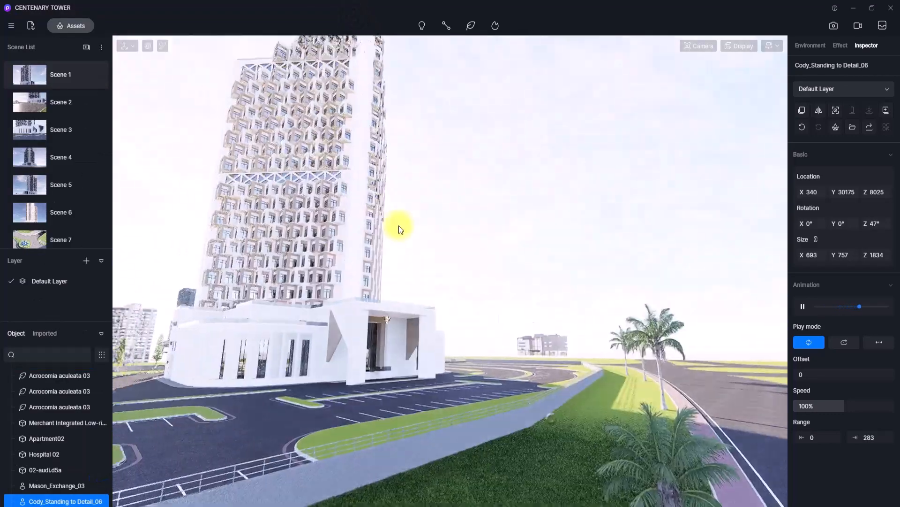
key(s)
key(s)
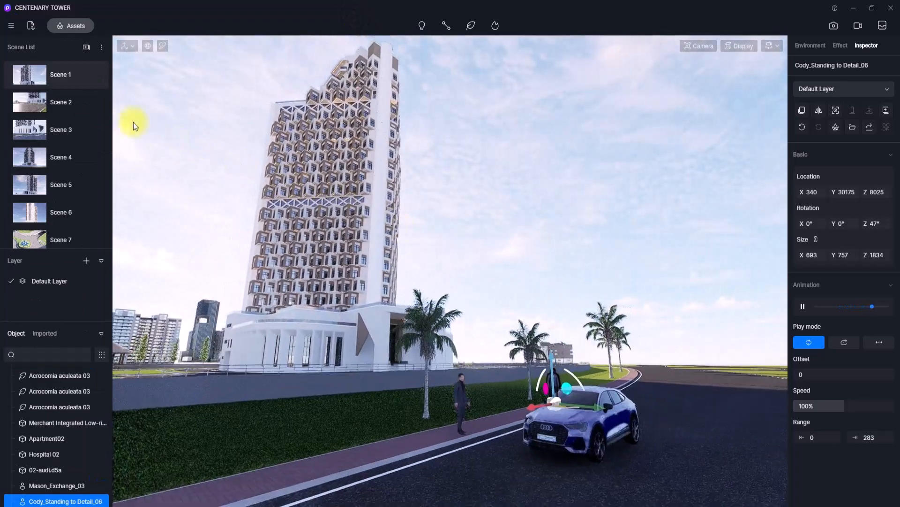
click(35, 84)
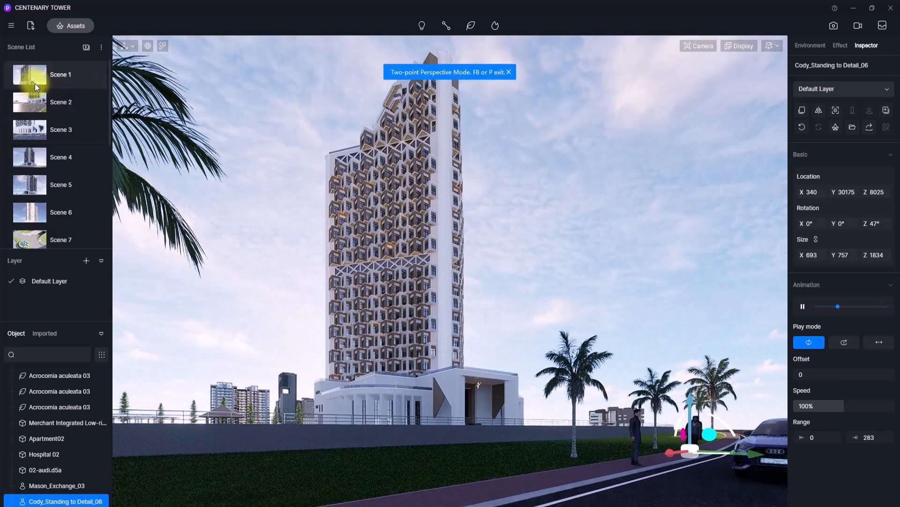
click(69, 26)
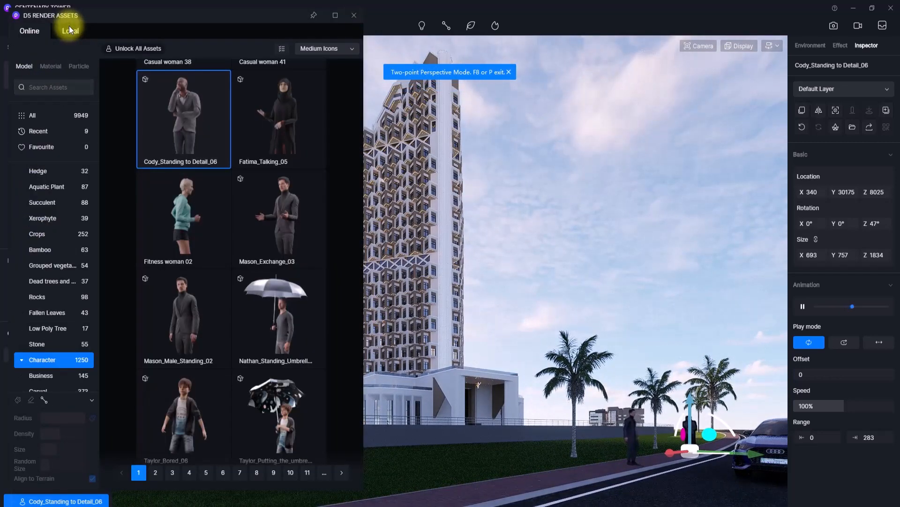
click(41, 116)
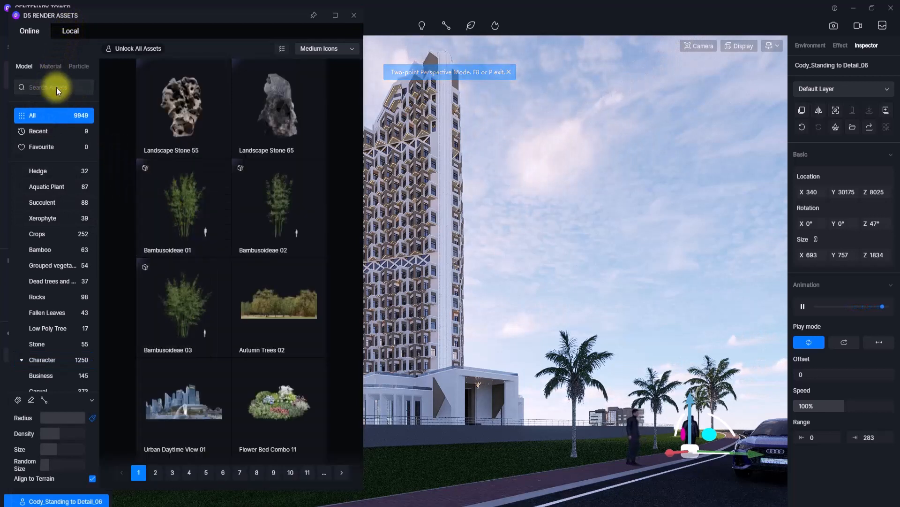
click(57, 87)
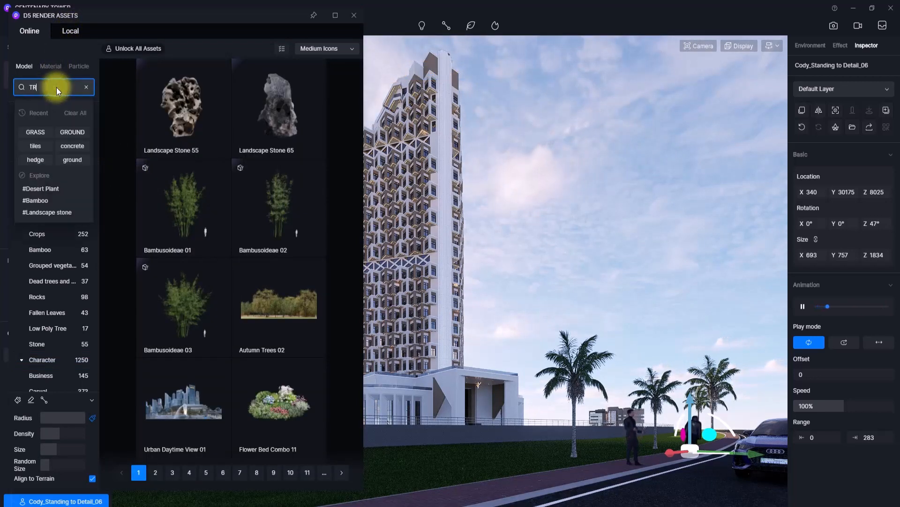
text(TRAFFI)
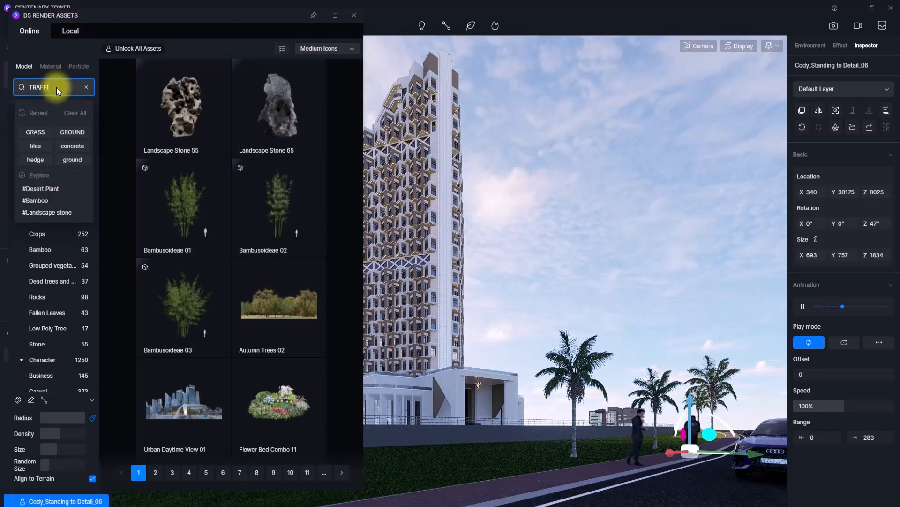
text(C)
key(Return)
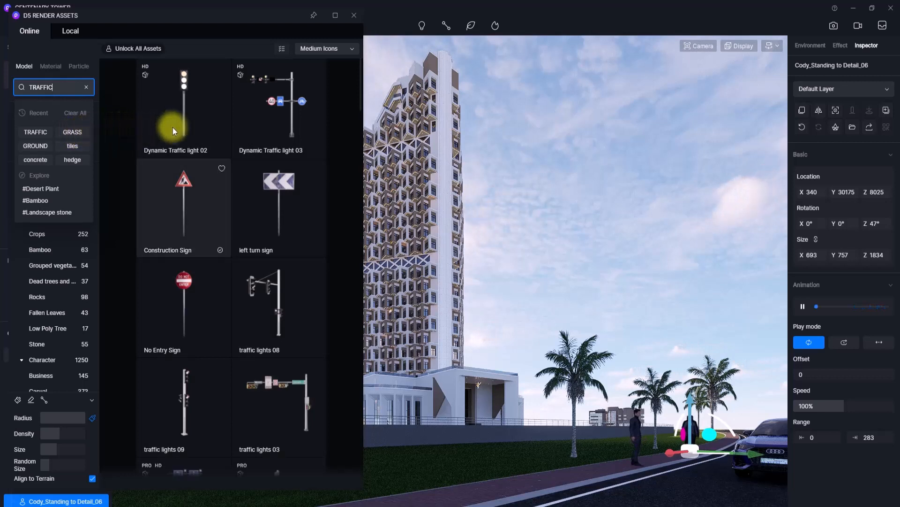
- Place Dynamic Traffic light 03 at the sidewalk edge, at about X 4518, Y 30853, Z 7580, rotated 270° around Z
click(272, 123)
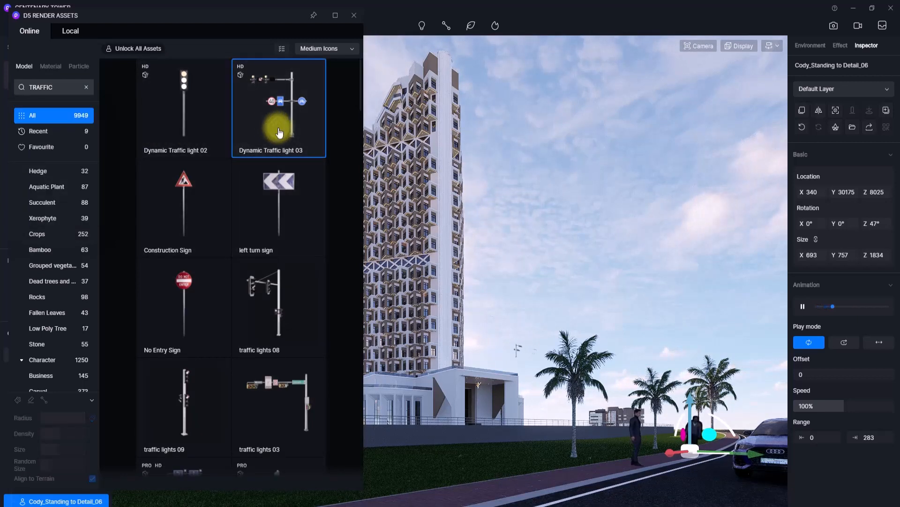
click(715, 450)
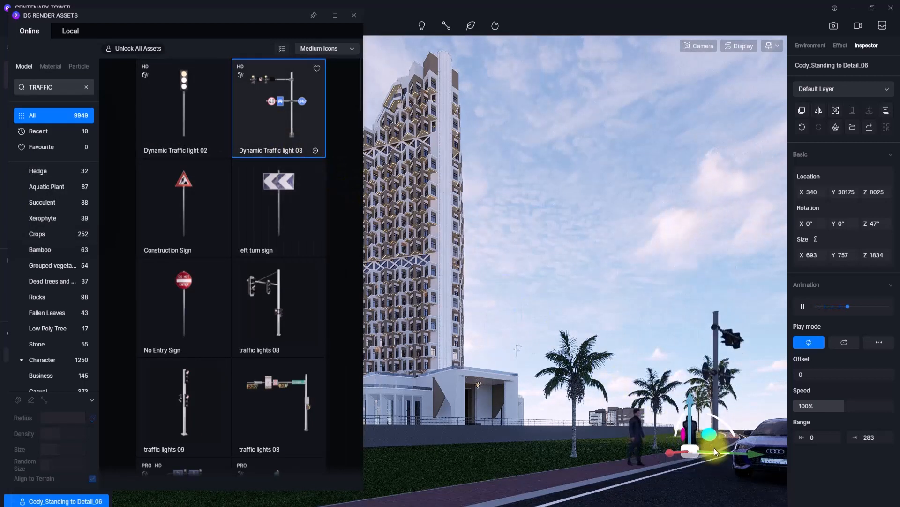
right_click(714, 447)
right_drag(714, 445, 751, 249)
scroll(565, 331, down, 5)
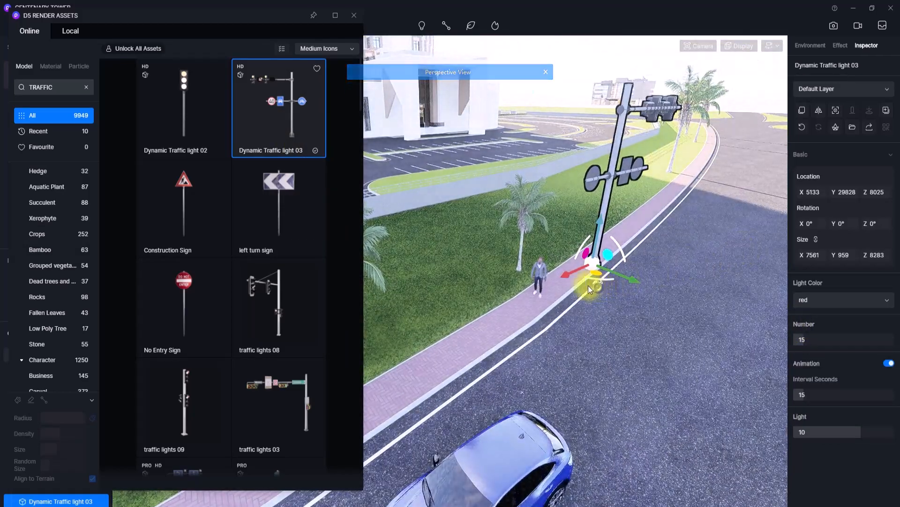
drag(596, 278, 610, 264)
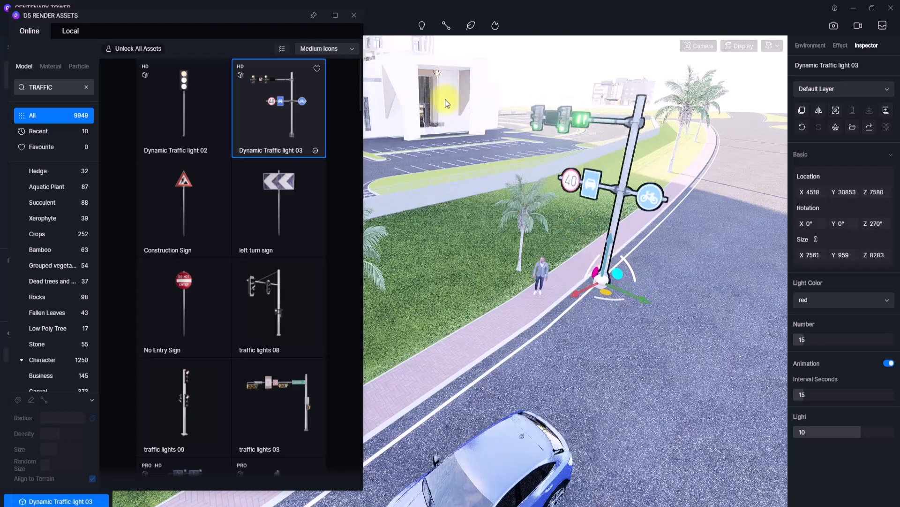
- From Scene 1, move the traffic light to about X 15059, Y 28122 and the palm nearest the standing man to about X -7828, Y 28552
click(354, 14)
click(35, 74)
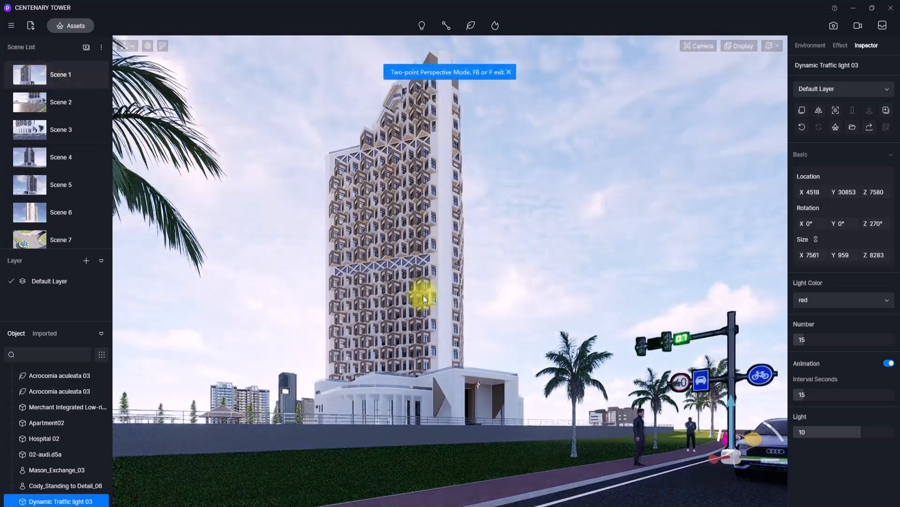
drag(712, 458, 754, 440)
click(706, 257)
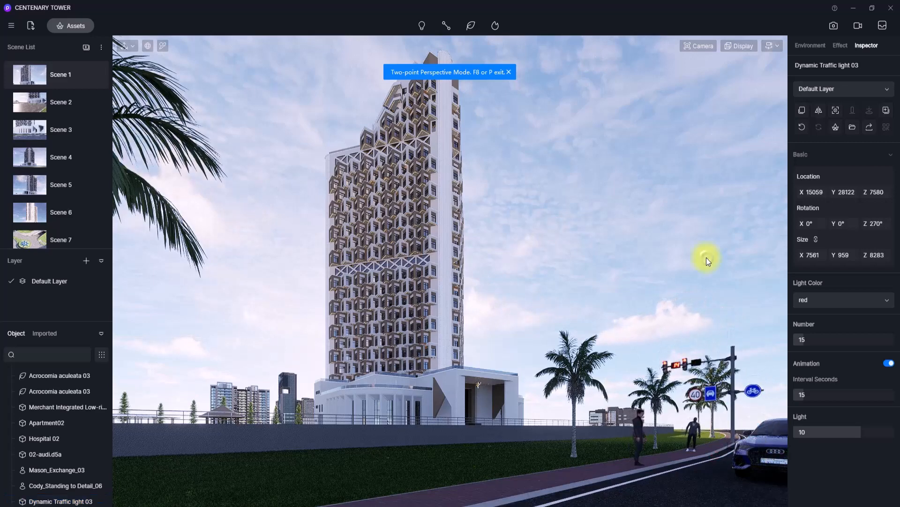
click(573, 452)
mouse_move(573, 452)
mouse_down()
mouse_move(466, 469)
mouse_move(252, 474)
mouse_move(545, 452)
mouse_move(568, 468)
mouse_move(586, 460)
mouse_move(579, 458)
mouse_up()
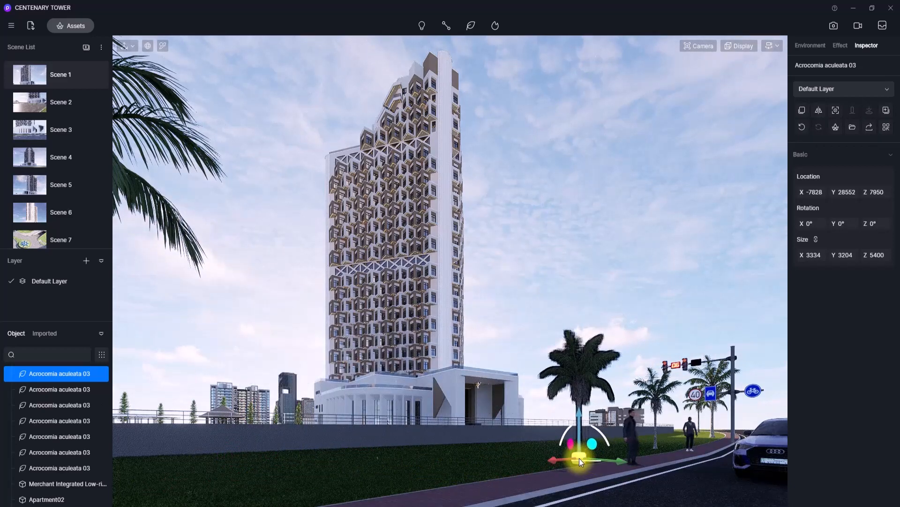
- Clear the TRAFFIC search in the asset library and list the Broadleaf models under Nature
click(80, 25)
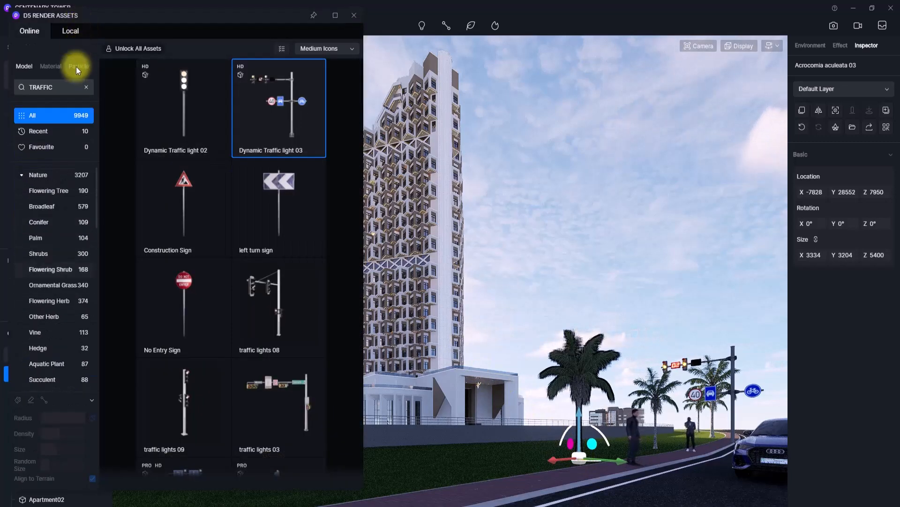
click(55, 287)
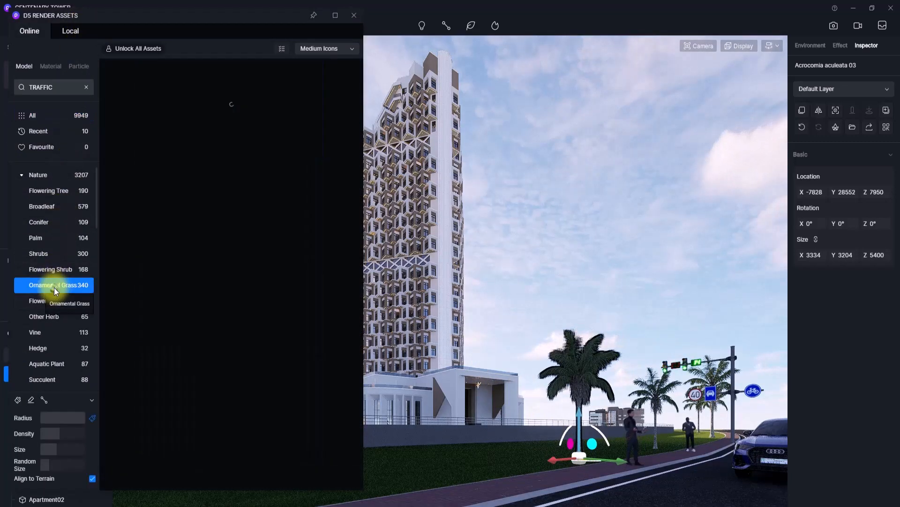
click(55, 205)
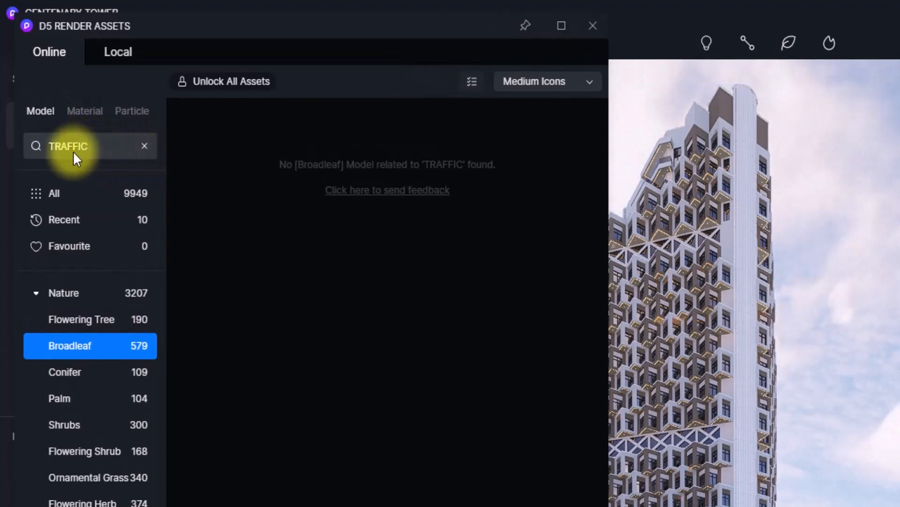
click(145, 146)
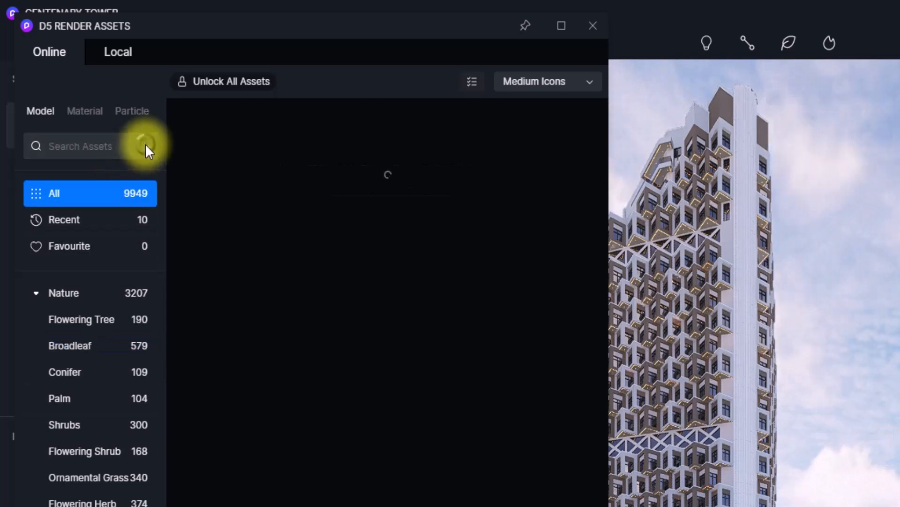
click(84, 345)
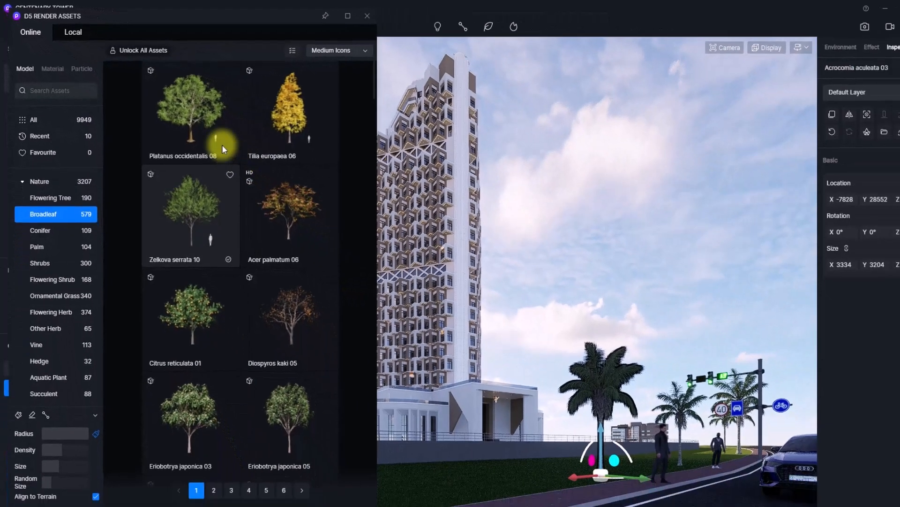
- Place a Platanus occidentalis 08 tree on the lawn at about X -18691, Y 24221 and set its X size to 10000
click(302, 201)
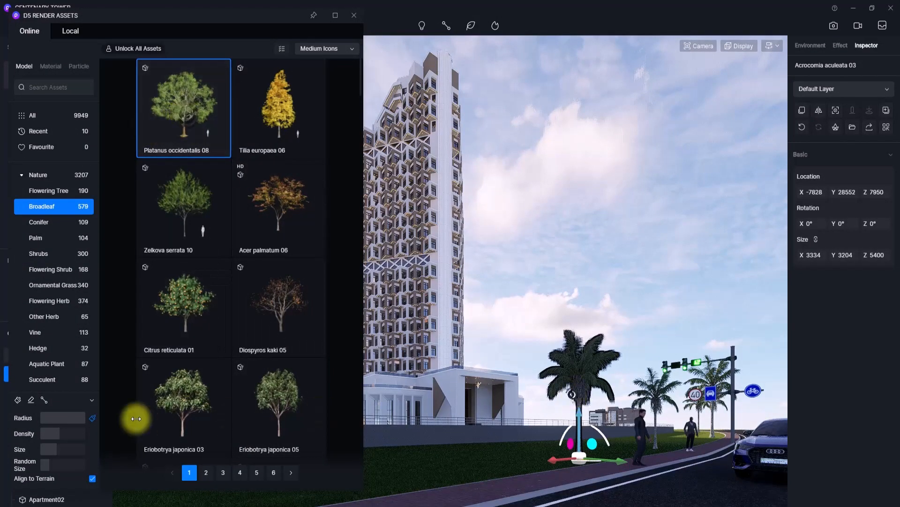
right_drag(582, 362, 176, 417)
click(736, 427)
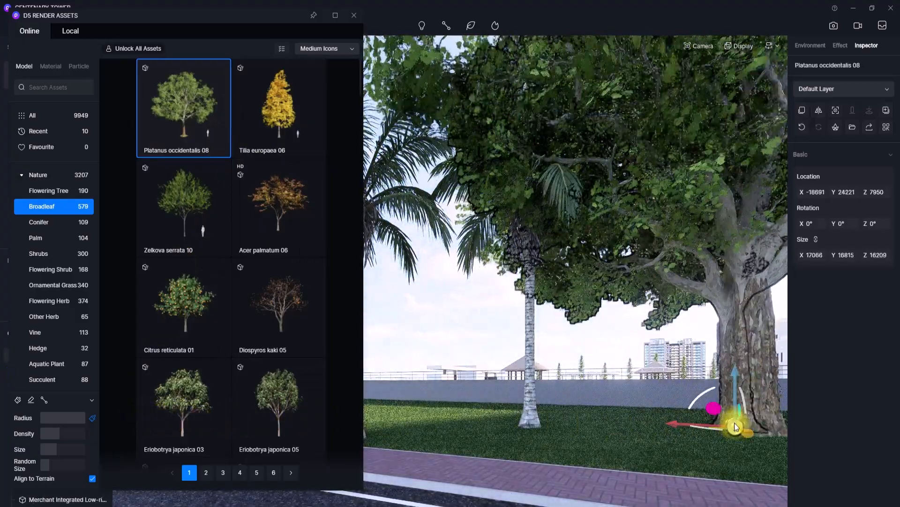
click(818, 255)
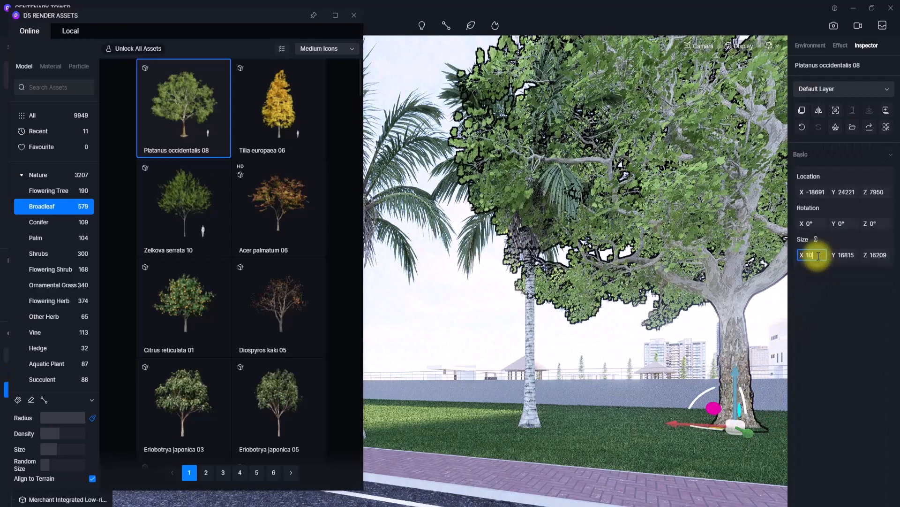
key(Return)
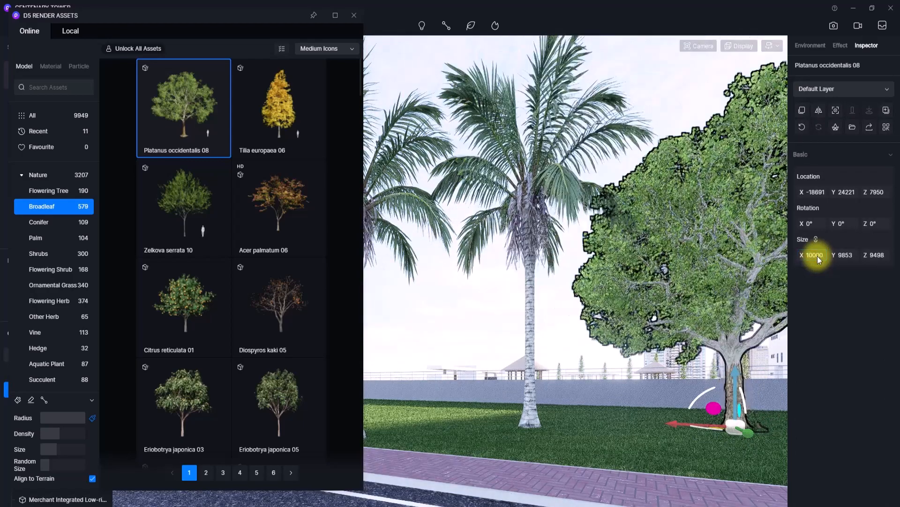
- From Scene 1, reduce the Platanus tree to an X size of 3000 and shift it along X to about -21036
right_drag(403, 261, 679, 283)
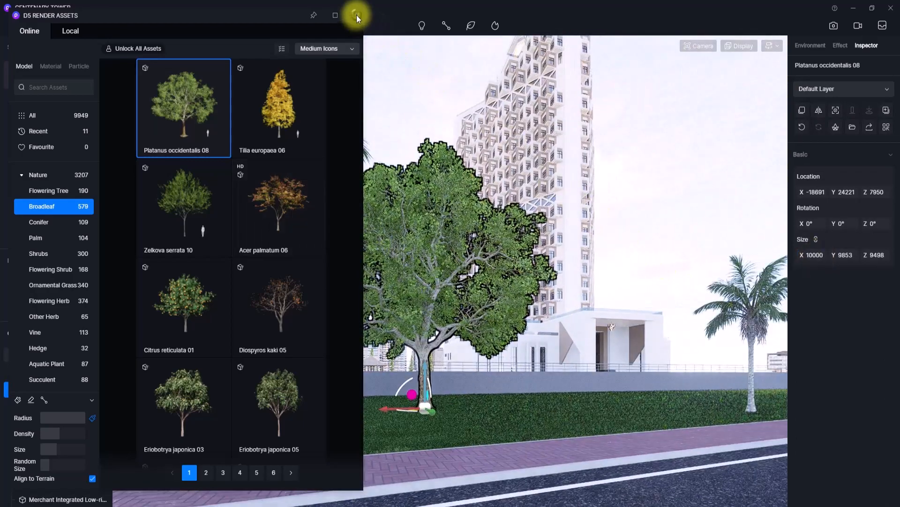
click(355, 15)
click(38, 77)
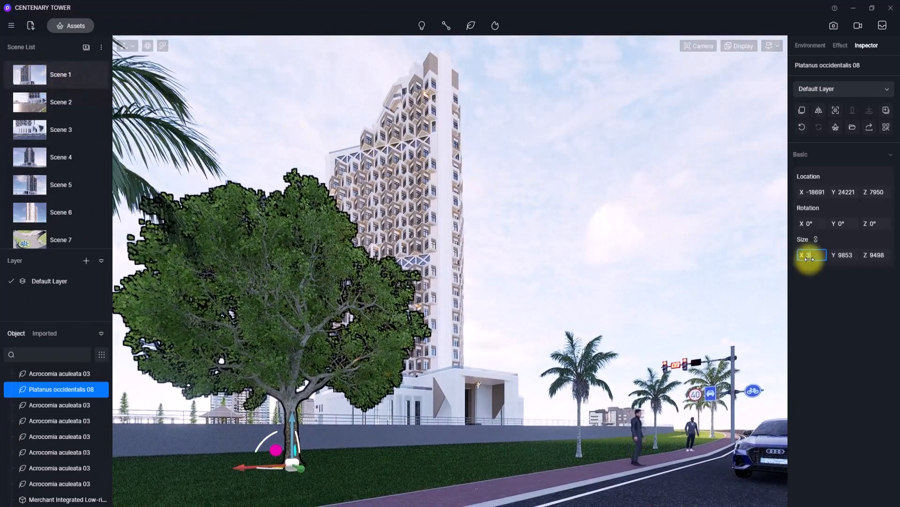
key(Return)
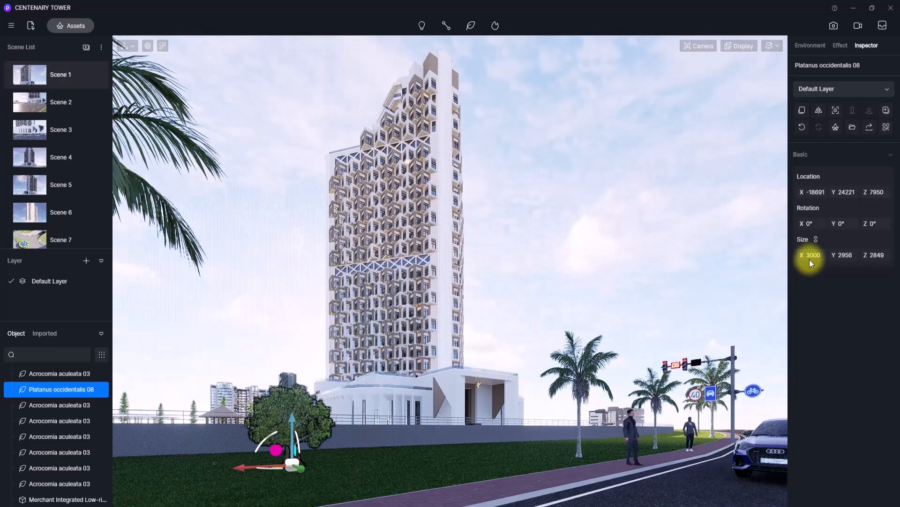
drag(250, 464, 142, 469)
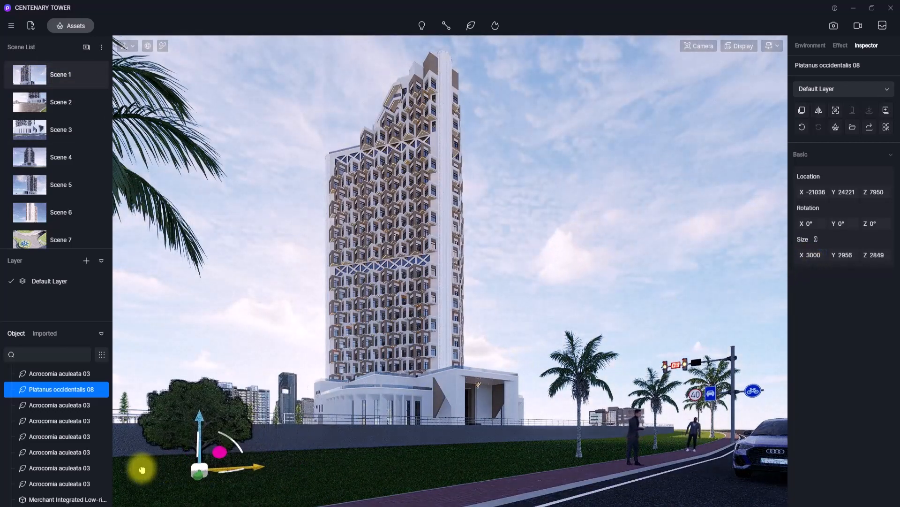
click(589, 214)
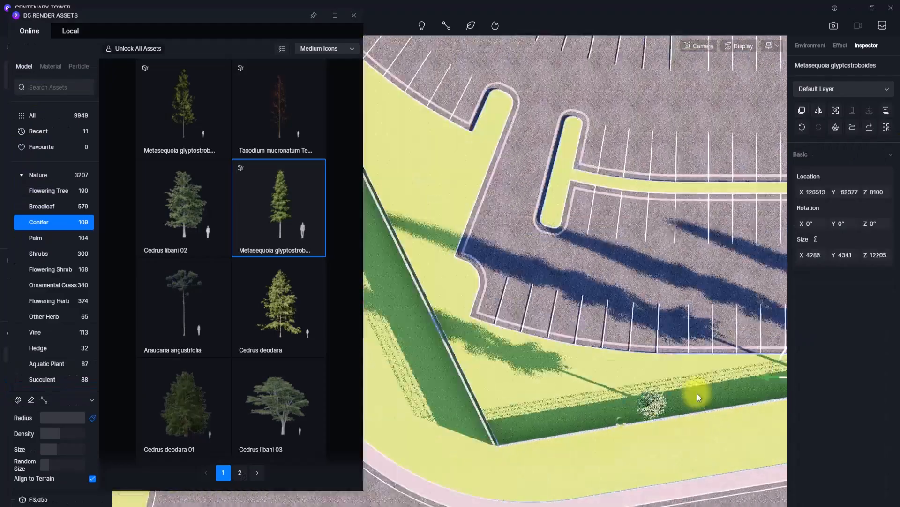
- Place a row of Metasequoia glyptostroboides conifers along the green strip between the perimeter boundary and the car park
click(481, 418)
click(460, 399)
click(429, 382)
click(483, 406)
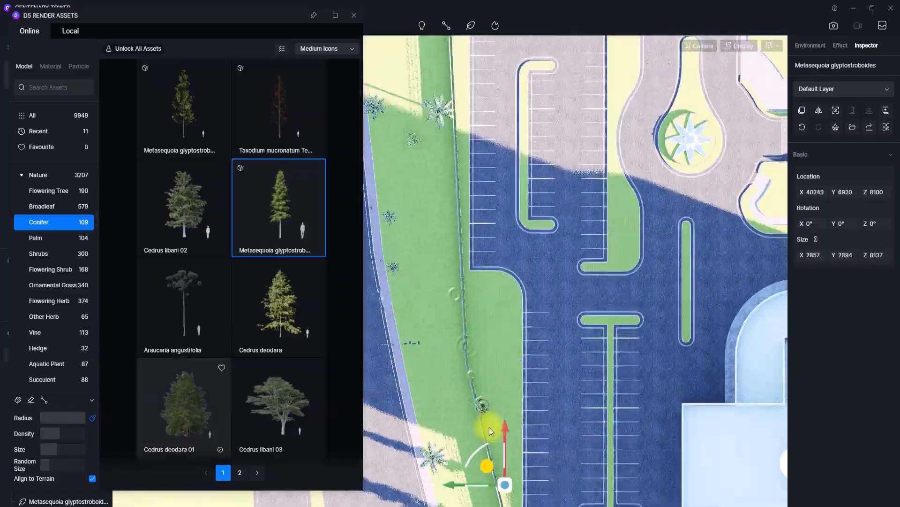
click(483, 324)
scroll(473, 263, up, 2)
middle_drag(473, 263, 468, 485)
click(448, 470)
click(448, 388)
click(446, 311)
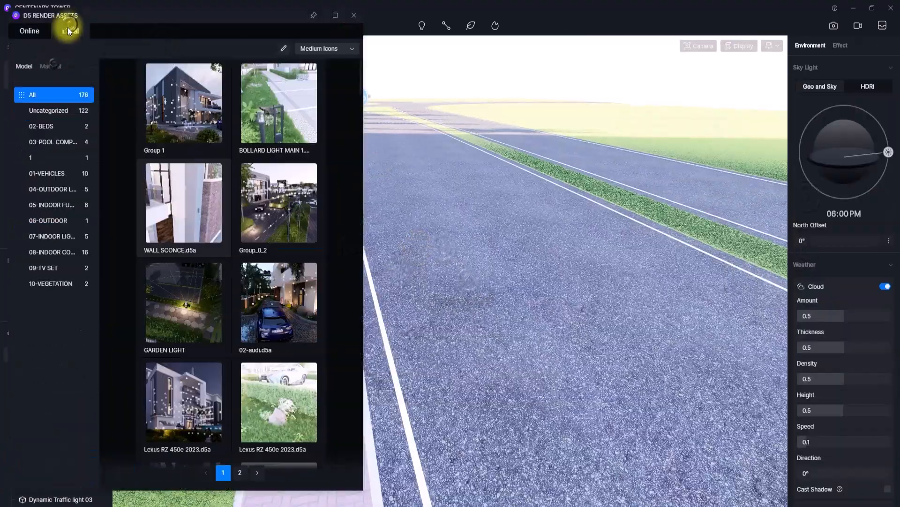
- Place the local 09-BMW.d5a car on the road beside the traffic light and recolour its Blue Metal Car Paint white
click(47, 173)
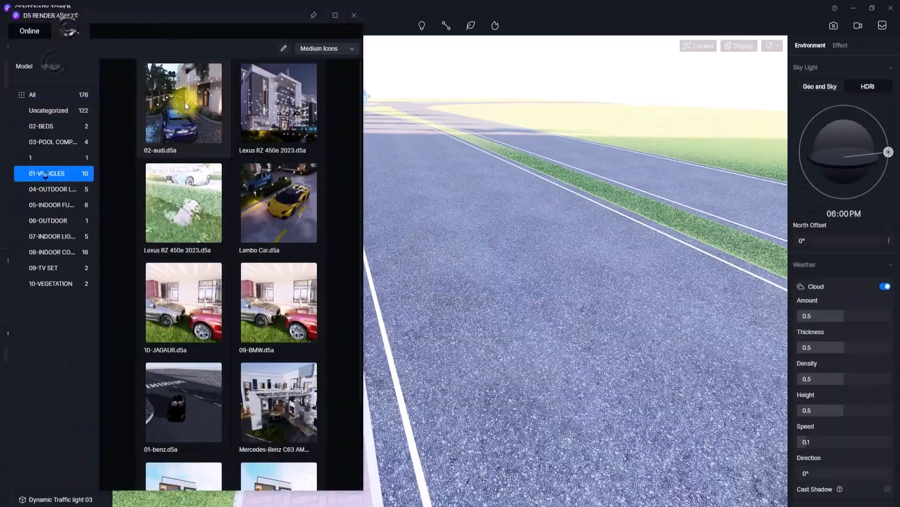
click(187, 100)
scroll(187, 100, down, 2)
scroll(187, 100, up, 2)
right_click(222, 308)
click(50, 97)
scroll(154, 269, down, 15)
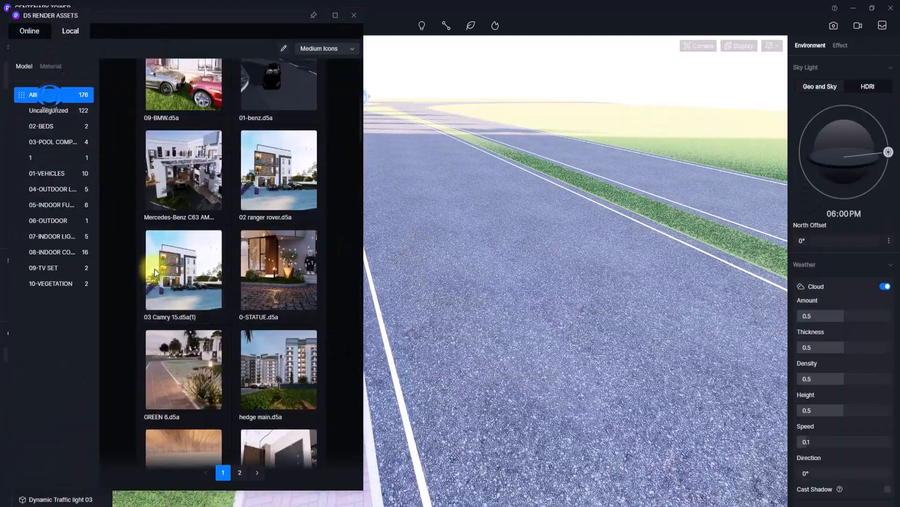
click(289, 341)
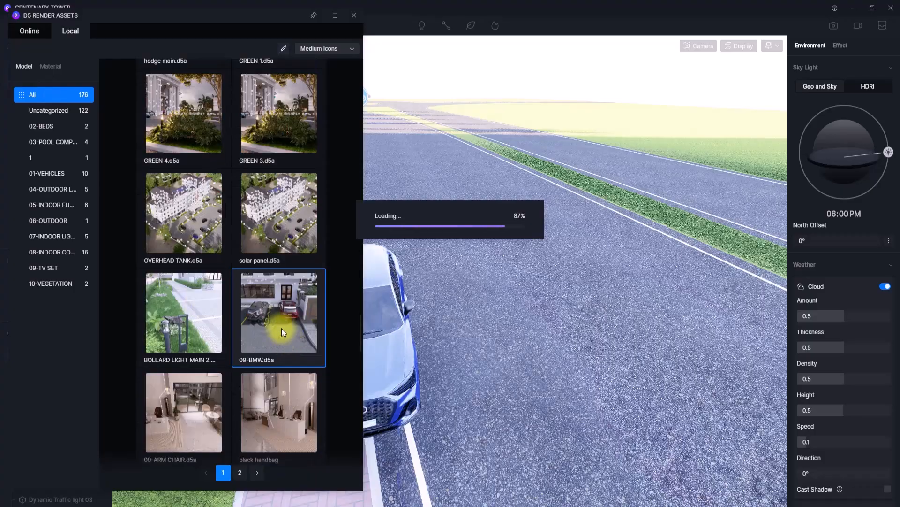
click(480, 309)
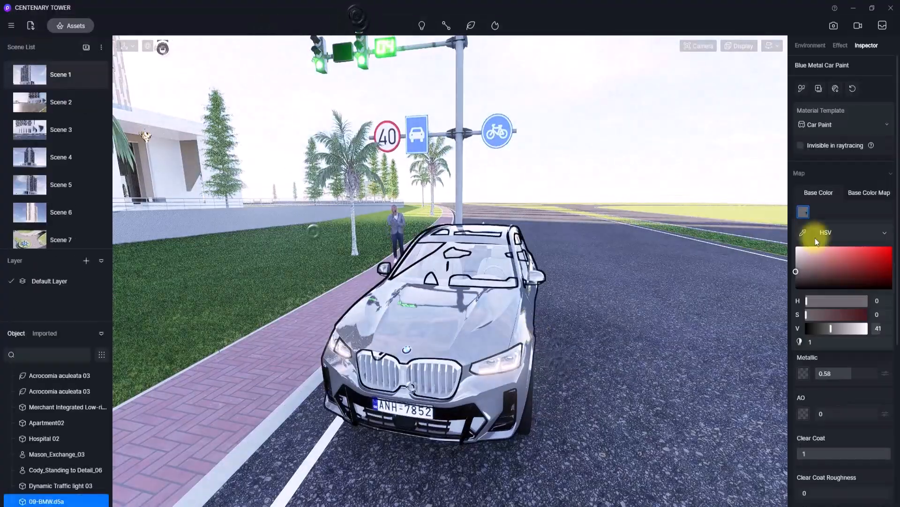
click(816, 243)
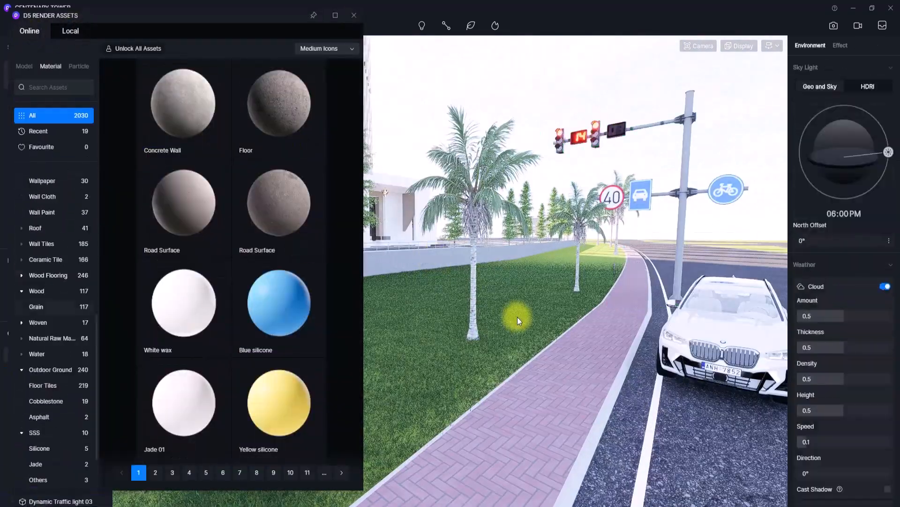
- Place the Wang Wei_01 character from the online Character models on the brick sidewalk beyond the traffic light
click(25, 66)
click(42, 261)
scroll(177, 281, down, 20)
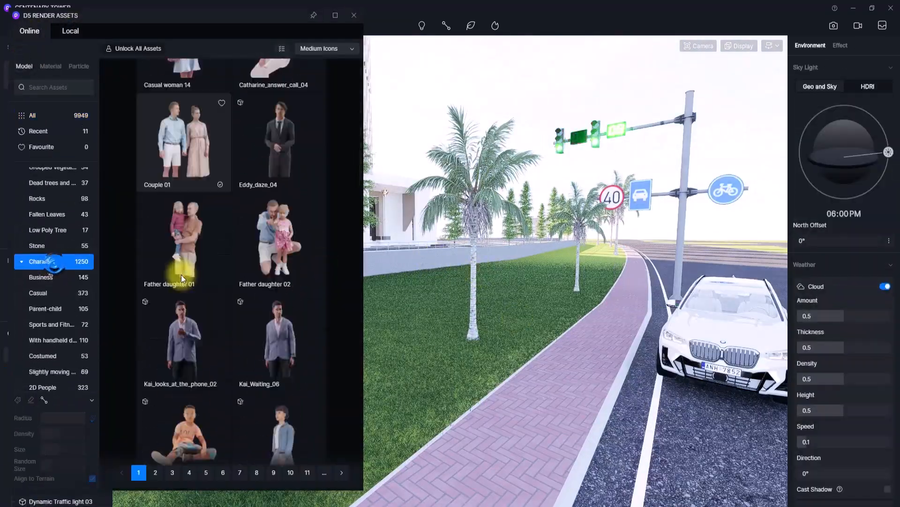
click(187, 346)
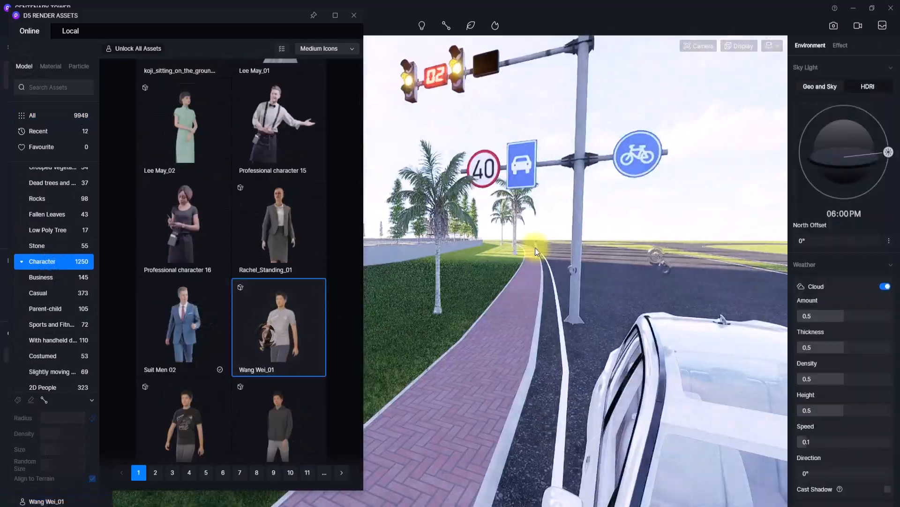
click(535, 248)
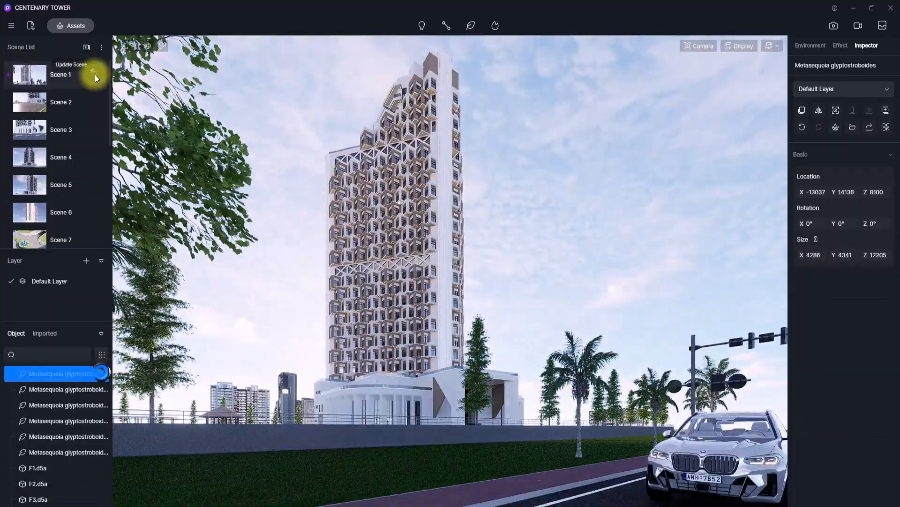
- Hide the F2.d5a boundary wall in front of the tower and update Scene 1
click(94, 75)
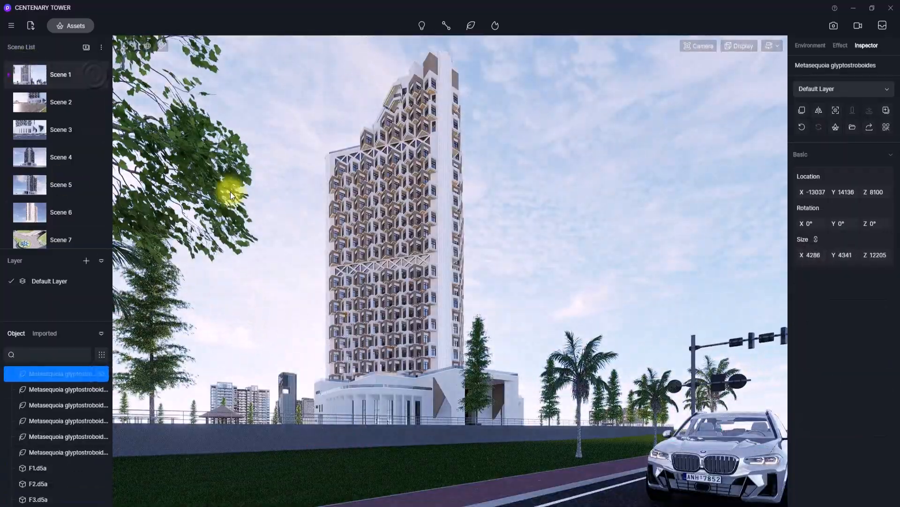
click(426, 319)
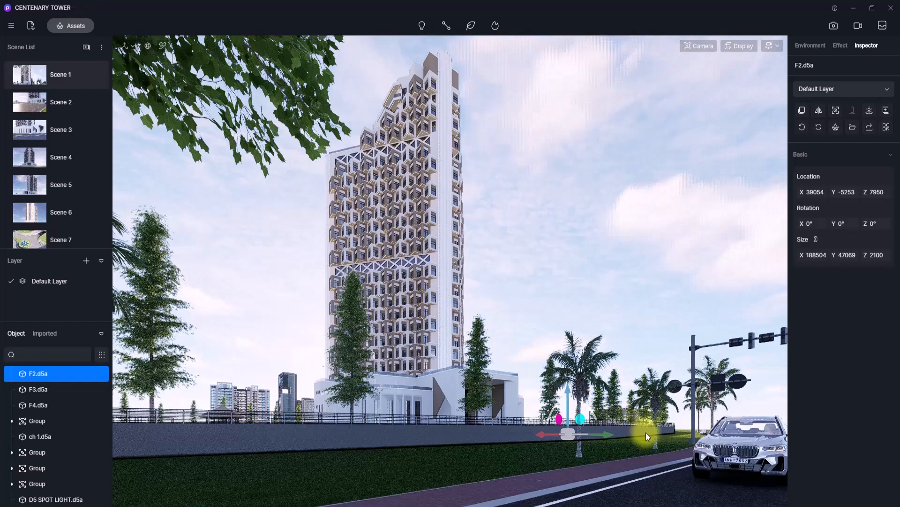
click(276, 443)
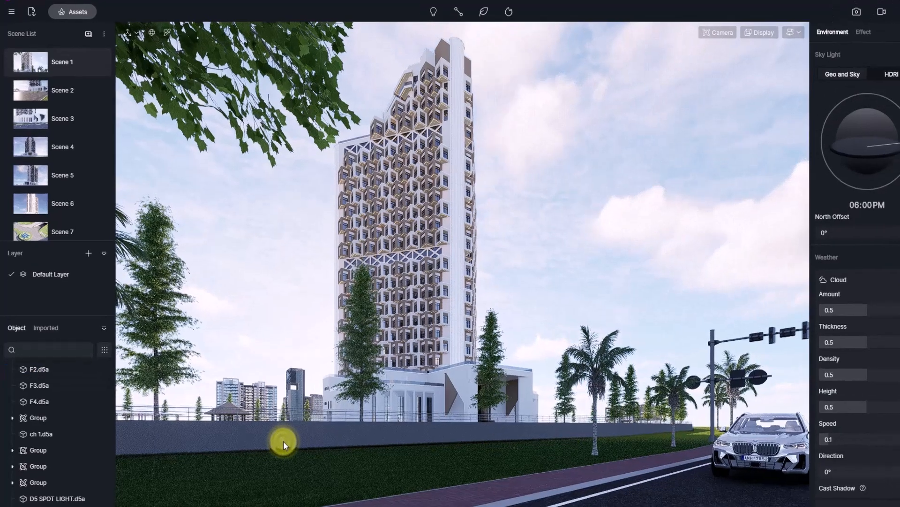
click(283, 442)
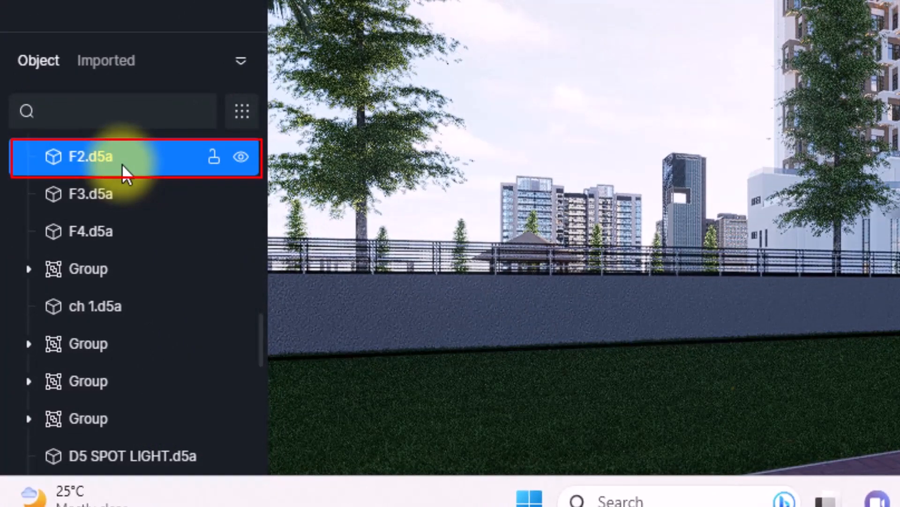
click(241, 159)
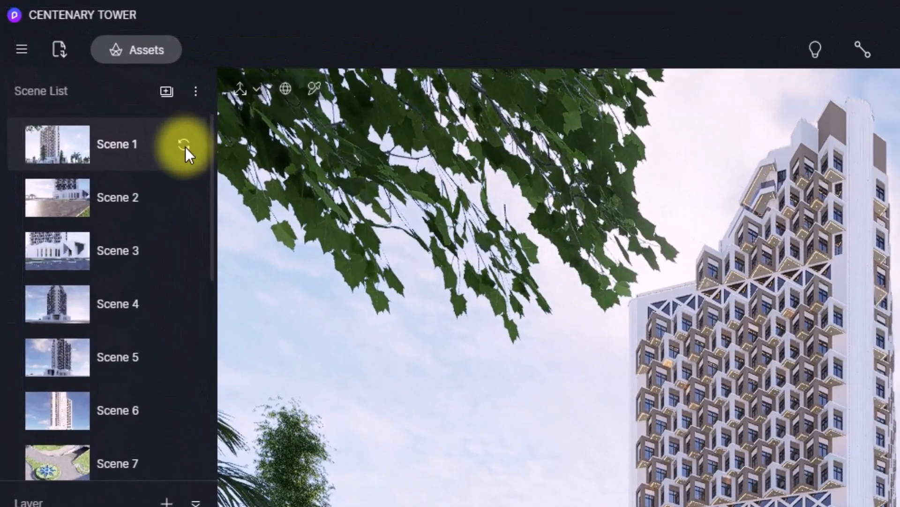
click(185, 146)
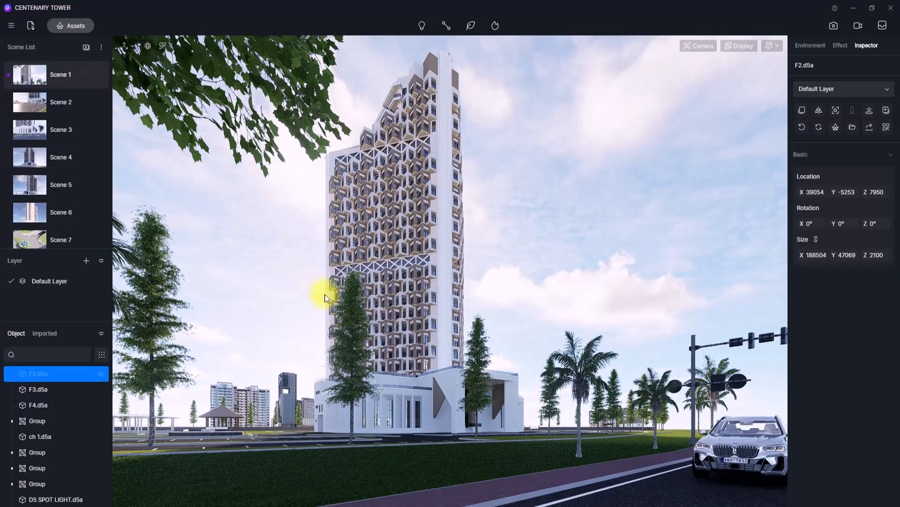
- Hide the two Metasequoia glyptostroboides trees blocking the tower's base, update Scene 1 and compare it with Scene 4
click(357, 389)
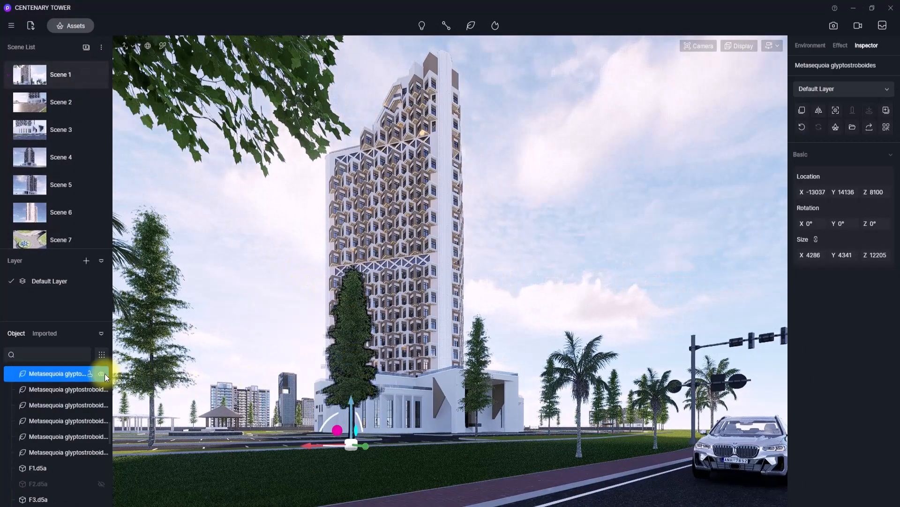
click(103, 374)
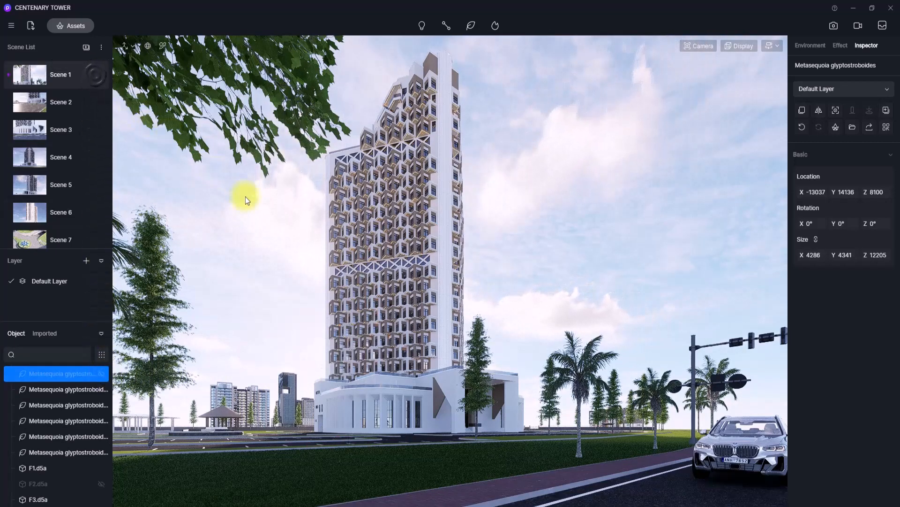
click(477, 384)
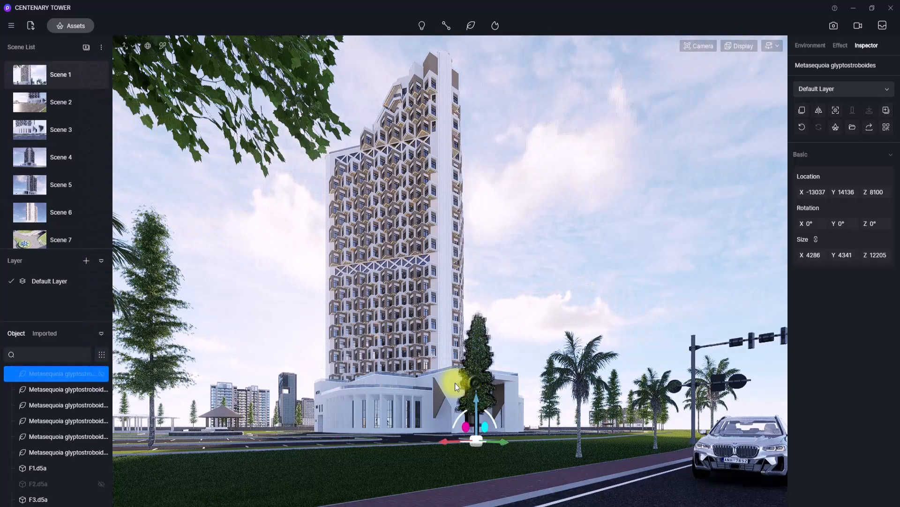
click(103, 374)
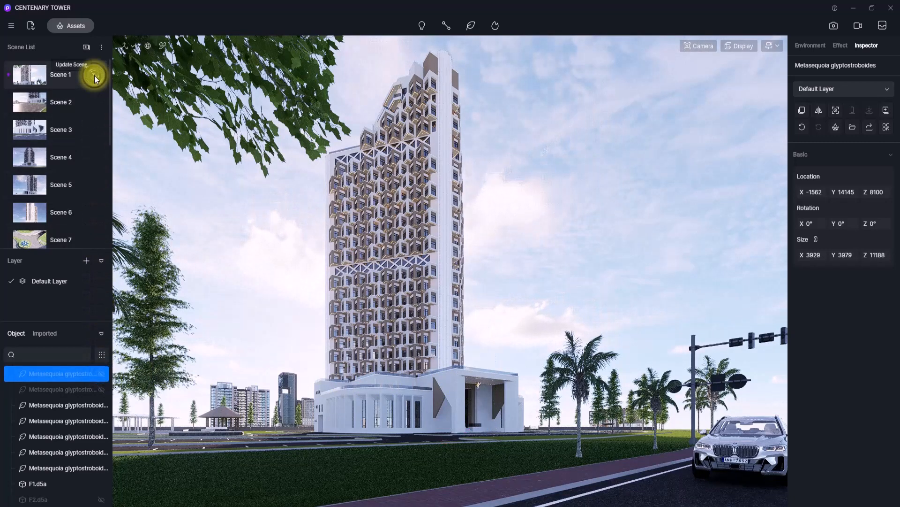
click(95, 74)
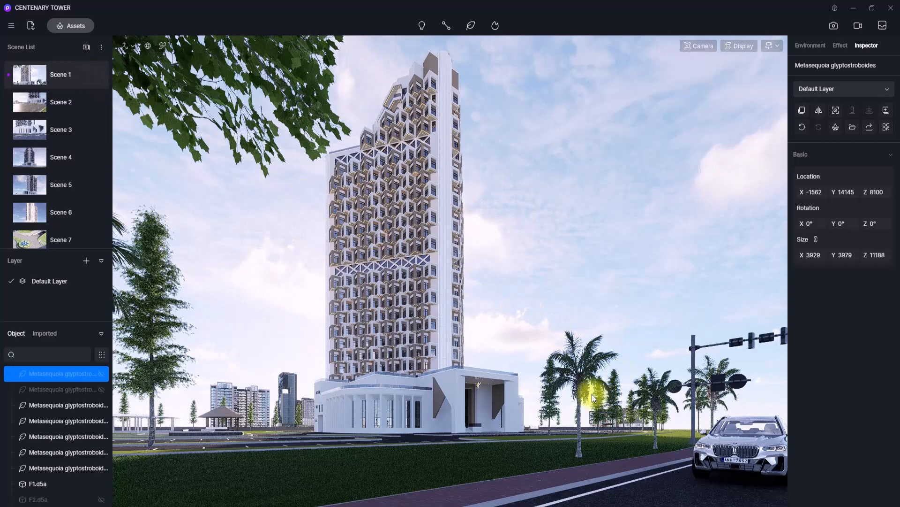
click(57, 158)
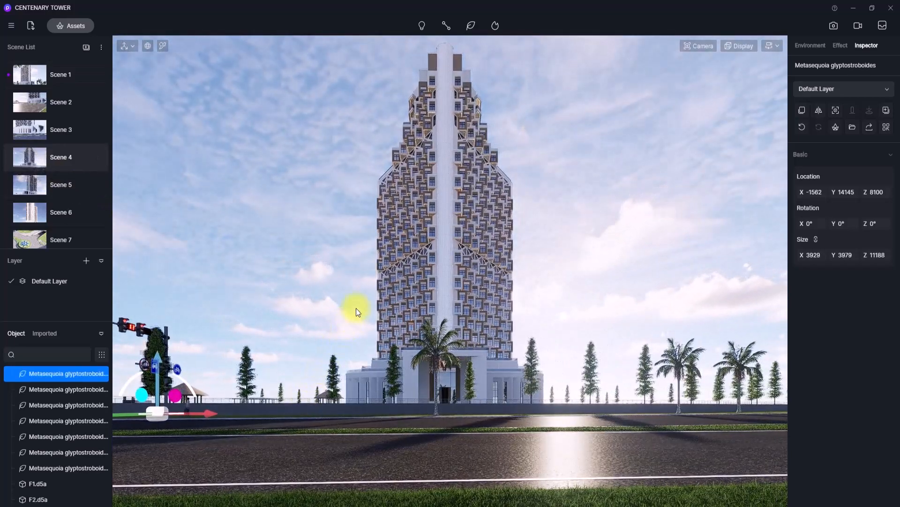
click(26, 75)
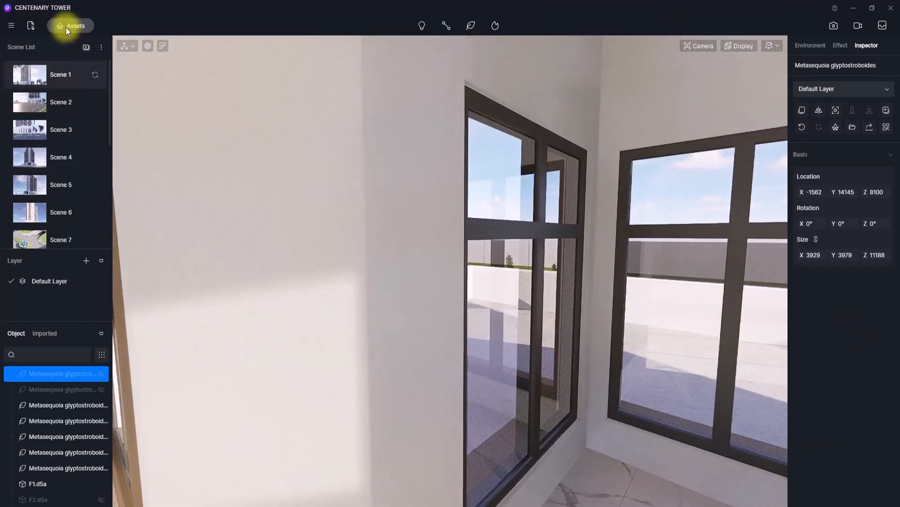
- Search the online model library for CURTAIN
click(65, 27)
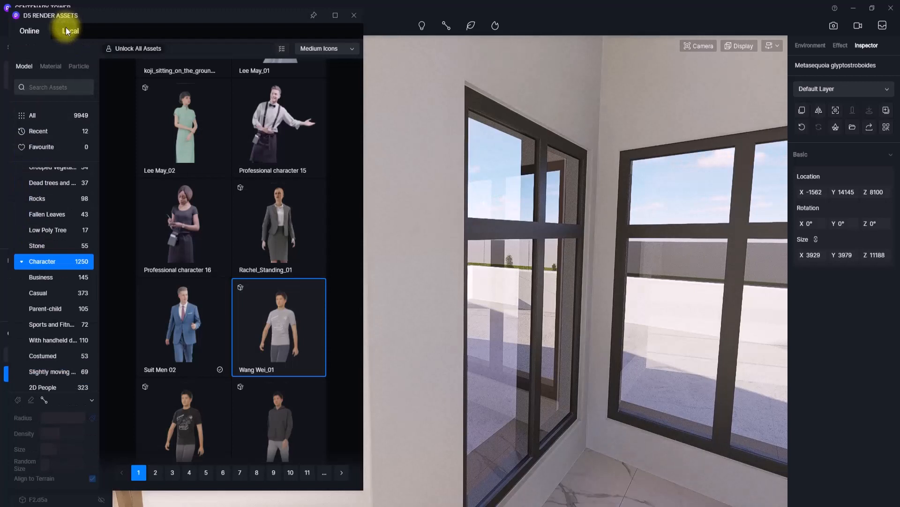
click(47, 87)
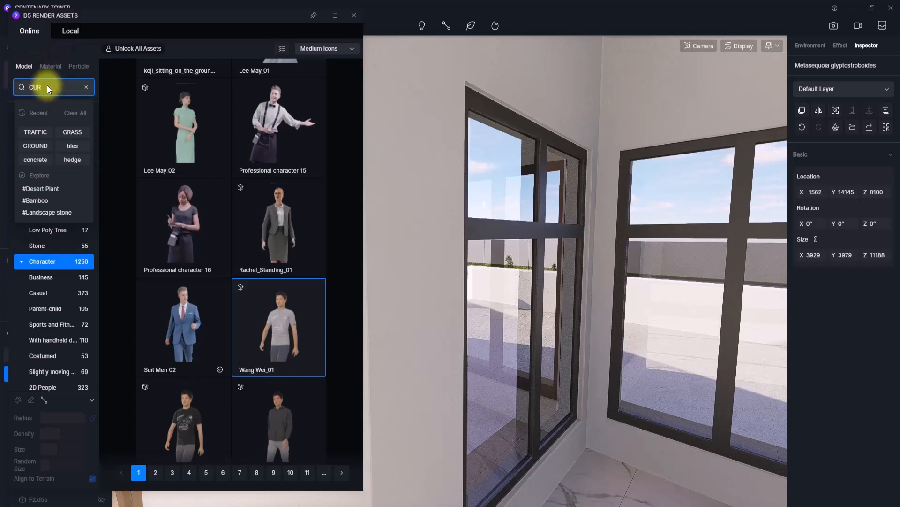
text(CURTAINS)
key(Return)
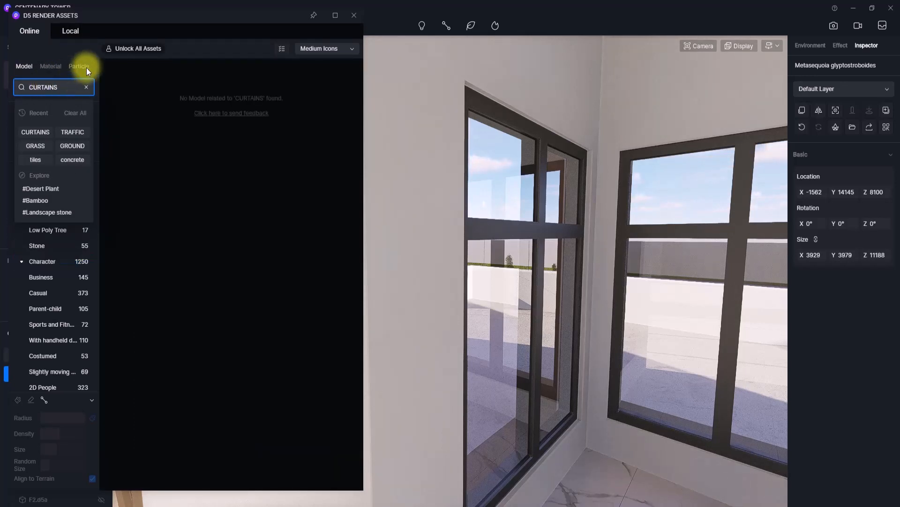
key(BackSpace)
key(Return)
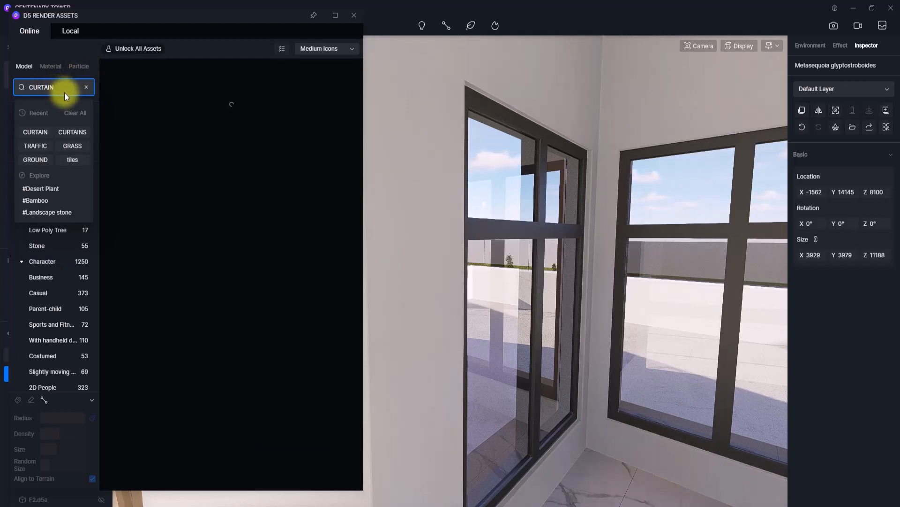
- Try the Curtain 04_Open model against the interior window, cancel its placement and clear the CURTAIN search
click(276, 125)
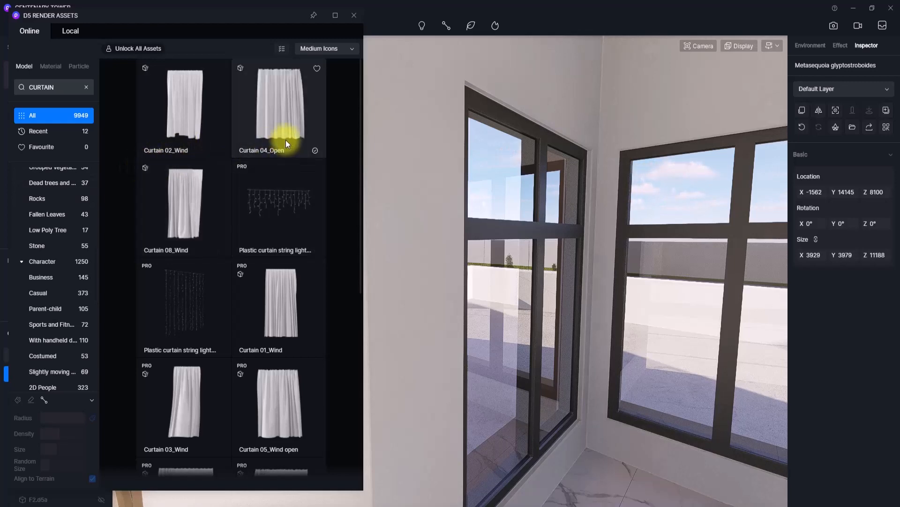
click(285, 140)
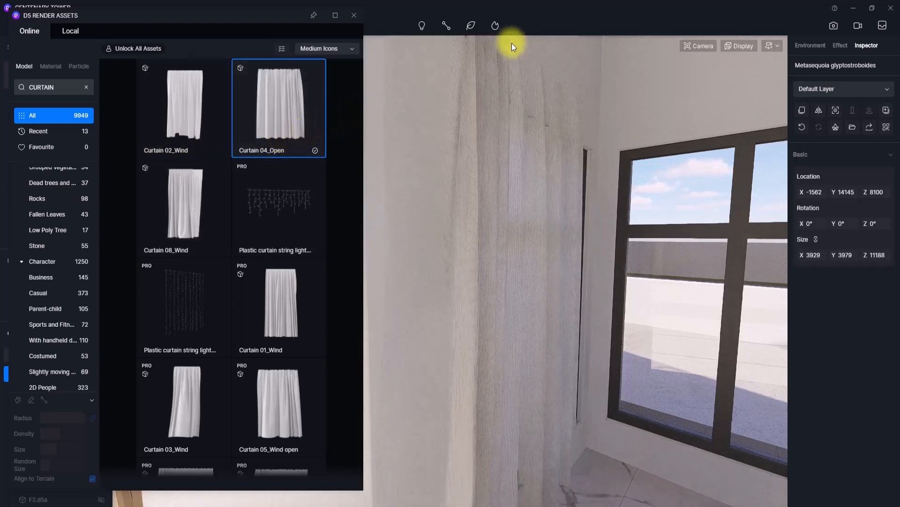
key(Escape)
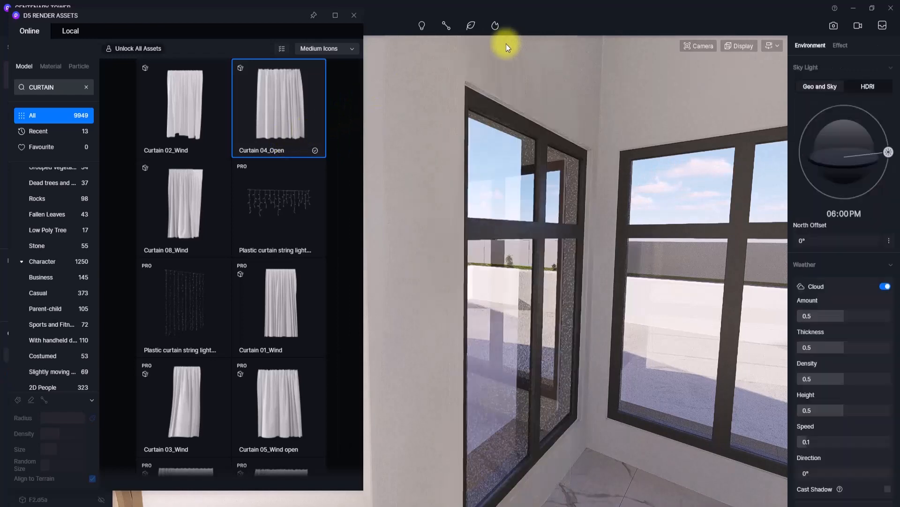
click(87, 87)
- Place the local curtain.d5a model inside the room and move it to about X 12098, Y -71784
click(72, 30)
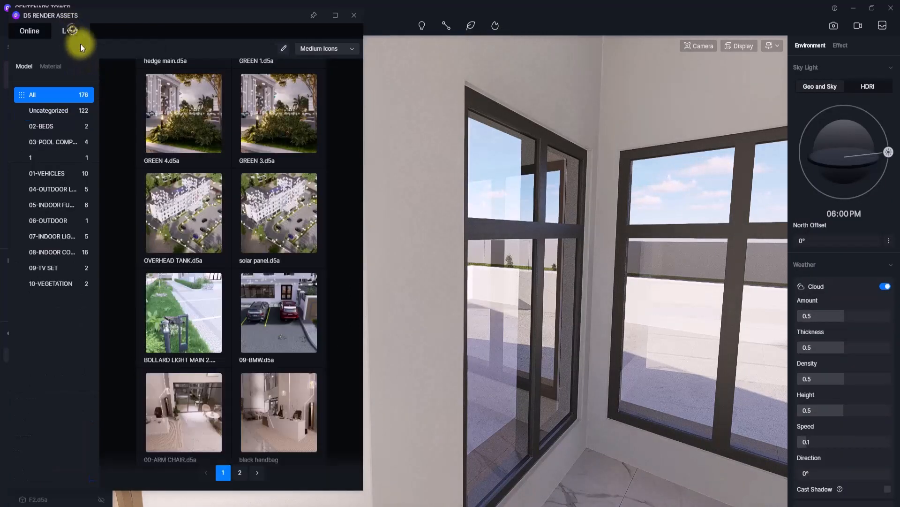
scroll(210, 228, down, 10)
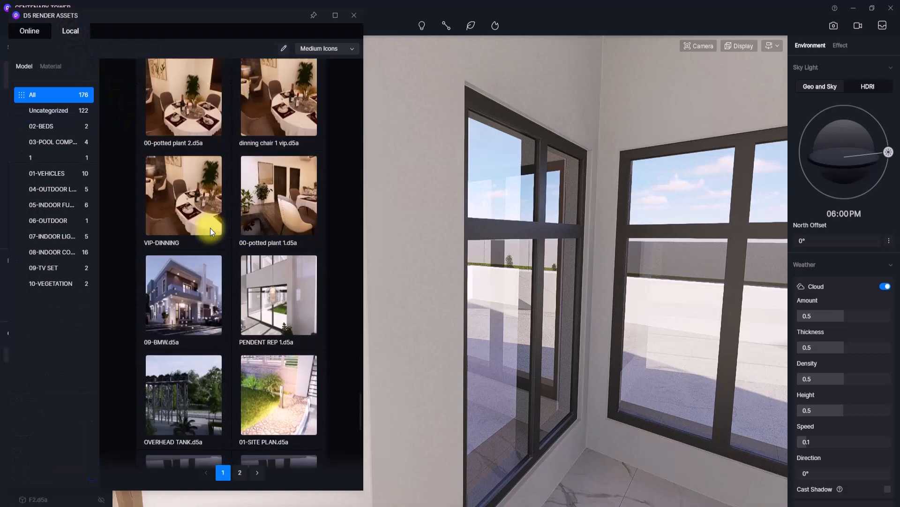
scroll(287, 288, down, 8)
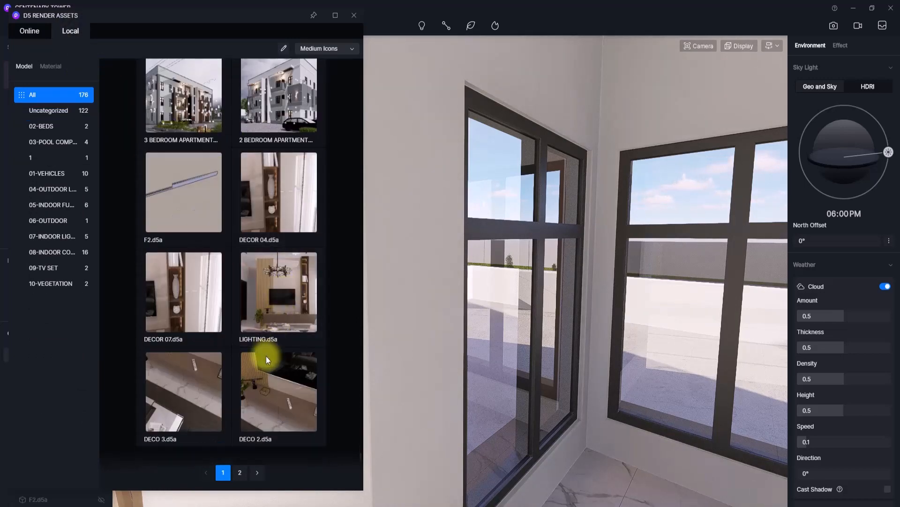
click(238, 472)
scroll(333, 437, up, 3)
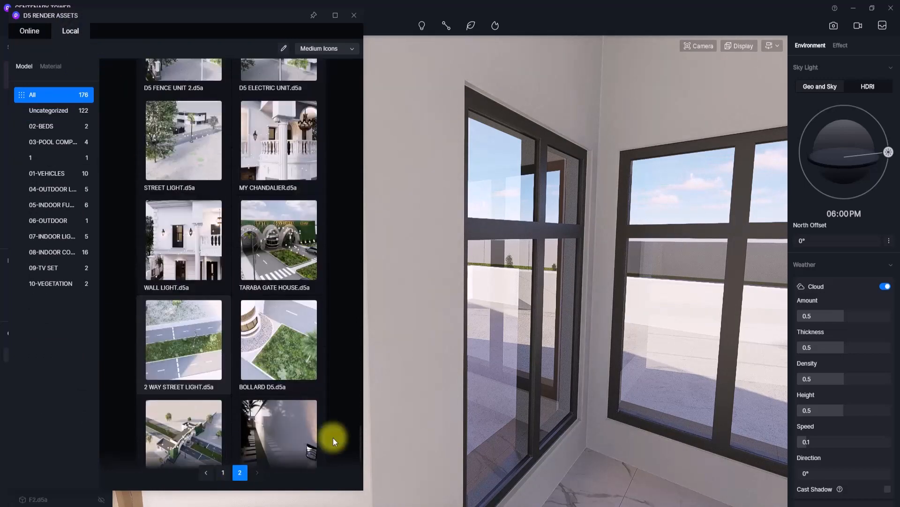
scroll(333, 438, up, 2)
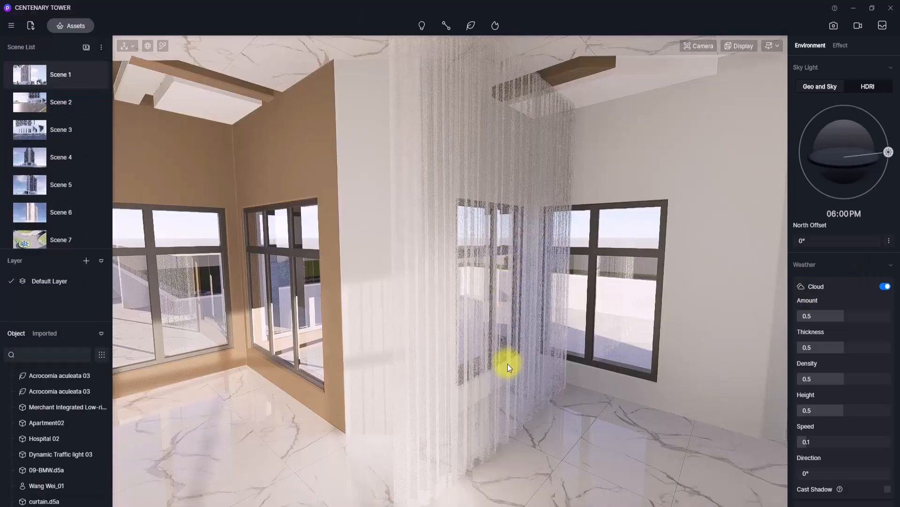
click(507, 364)
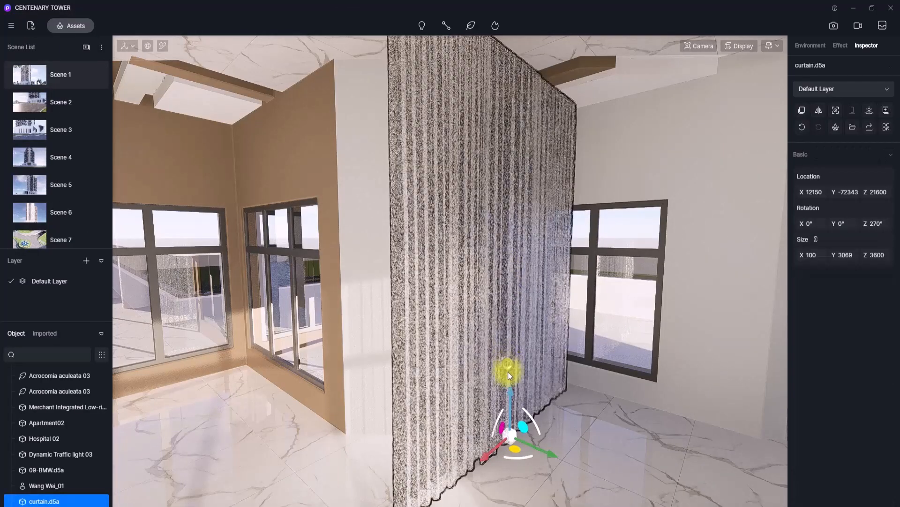
drag(515, 439, 472, 424)
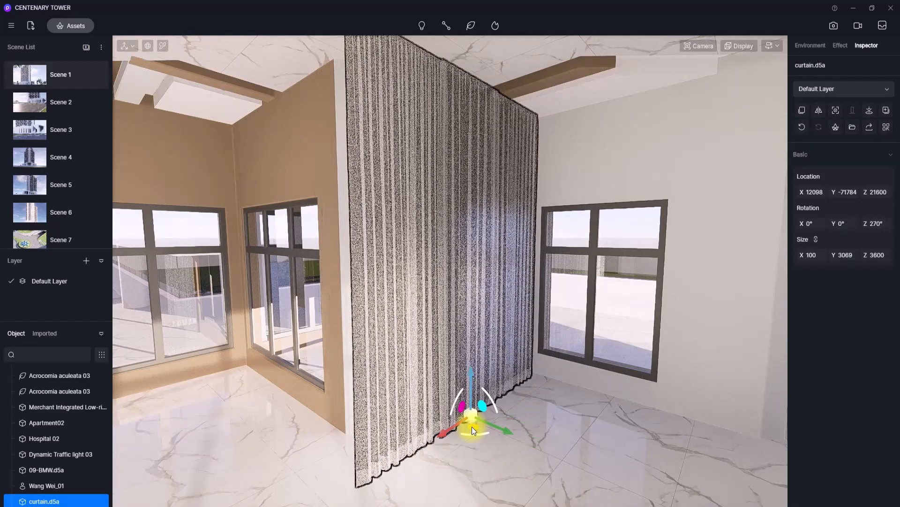
- Duplicate the curtain onto the adjoining window wall at about X 10706, Y -73219, then copy both curtains to the neighbouring brown corner windows
drag(472, 426, 642, 413)
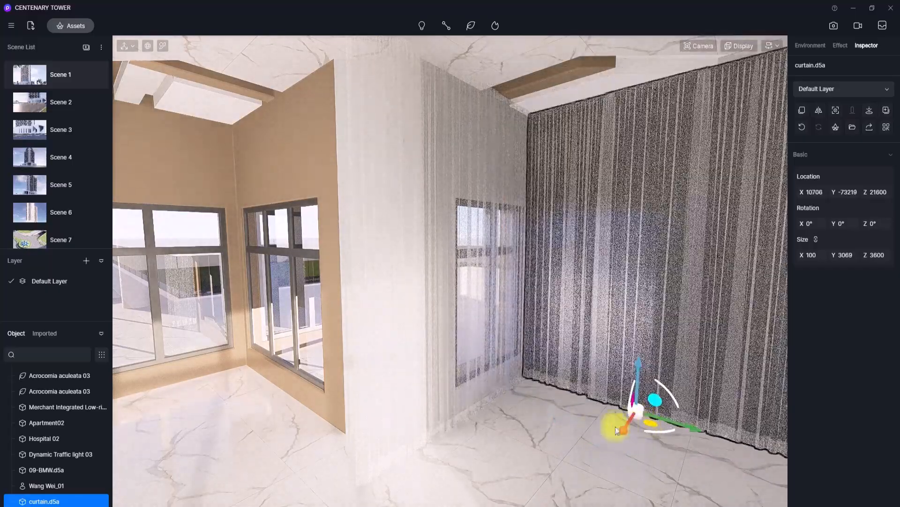
scroll(513, 440, down, 5)
right_drag(513, 440, 317, 460)
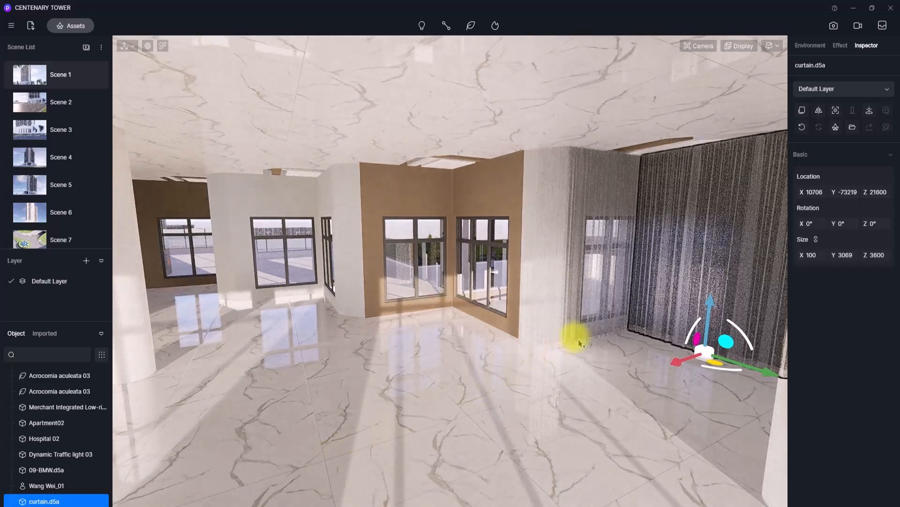
ctrl+click(578, 339)
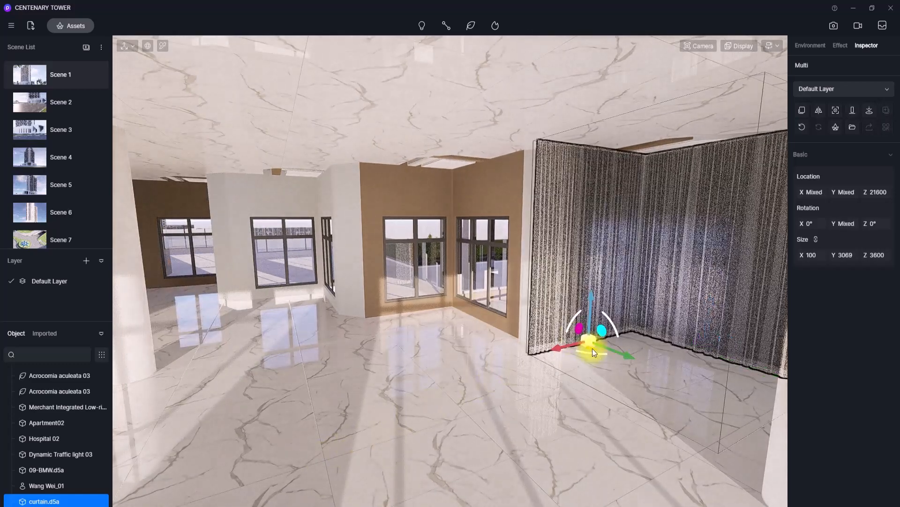
drag(592, 348, 406, 323)
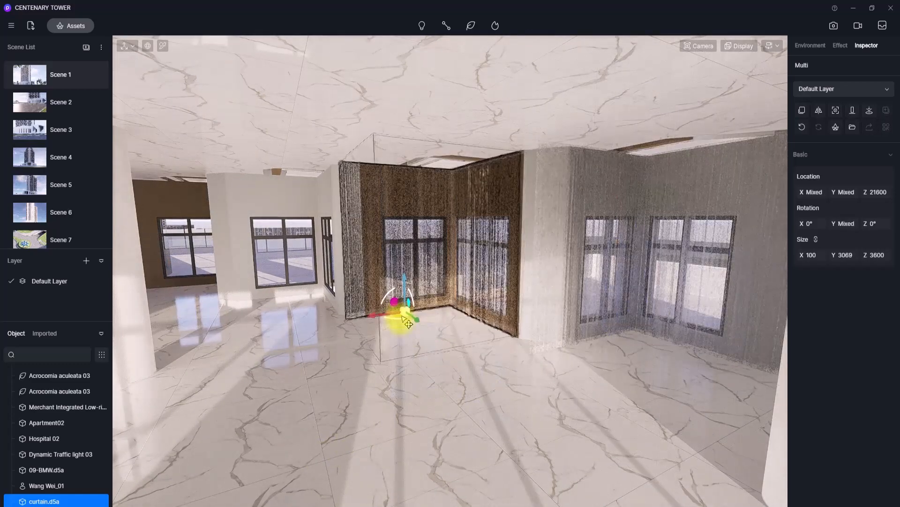
- Copy the pair of perpendicular curtains to the next window corners along the same floor
right_drag(404, 319, 606, 327)
key(w)
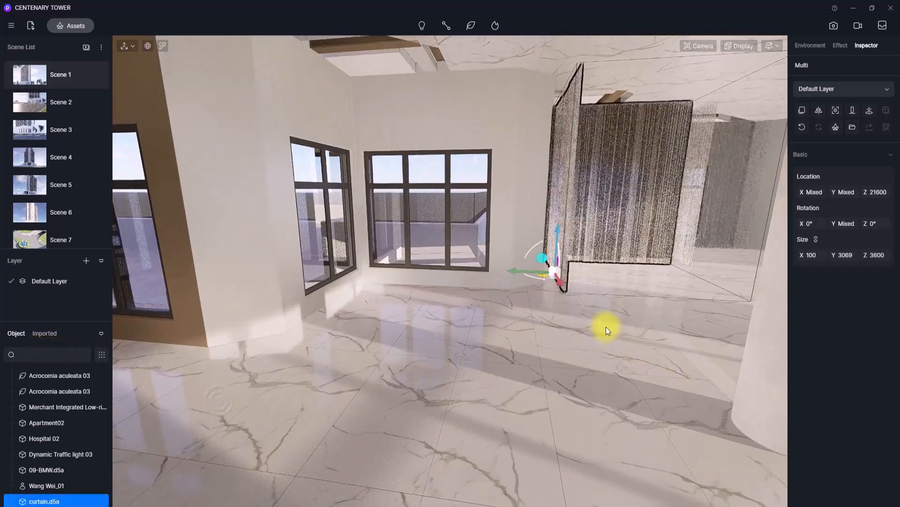
right_drag(543, 281, 376, 174)
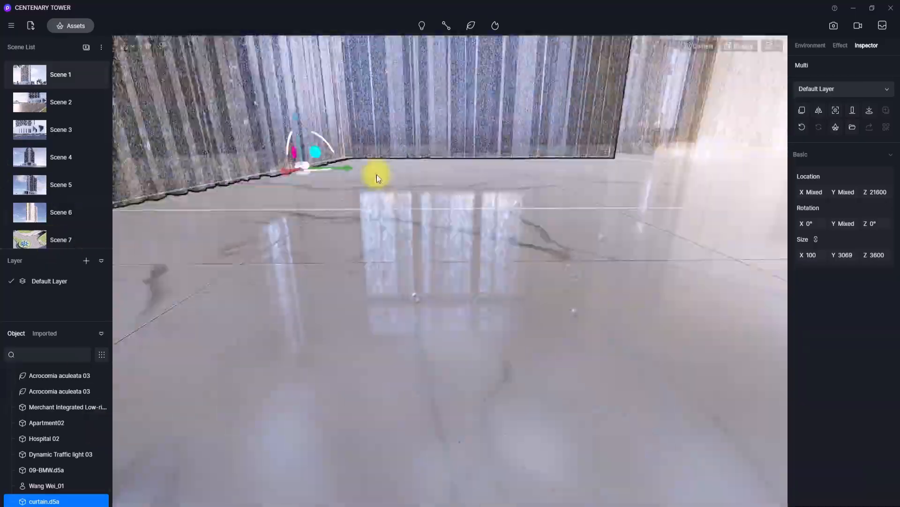
scroll(376, 174, down, 5)
right_drag(356, 215, 624, 393)
scroll(401, 257, up, 5)
drag(624, 398, 488, 375)
right_drag(488, 375, 463, 353)
- Copy a single curtain to the next large window at about X 22972, Y -76361, with a Z rotation of 278°
click(592, 330)
click(322, 368)
ctrl+click(295, 298)
click(631, 246)
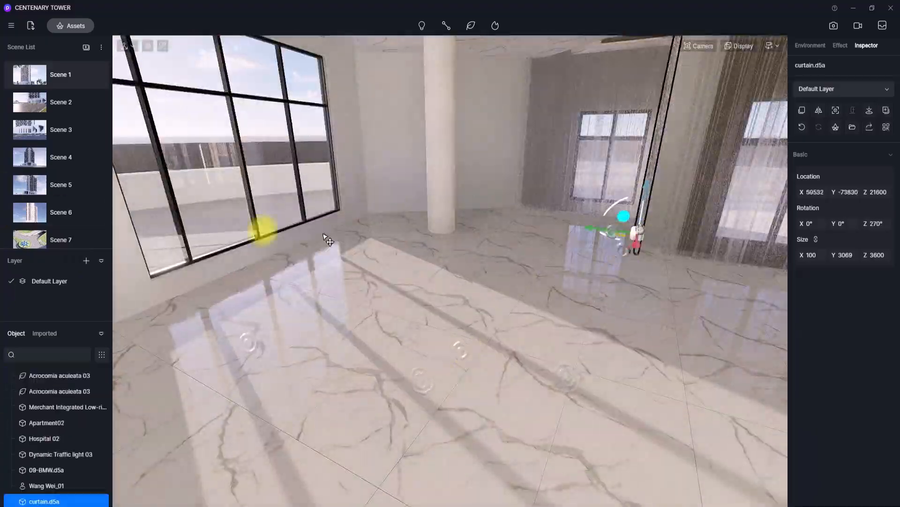
right_drag(261, 229, 525, 346)
mouse_move(525, 346)
mouse_down()
mouse_move(539, 342)
mouse_move(532, 339)
mouse_up()
right_drag(532, 339, 521, 387)
drag(520, 387, 444, 384)
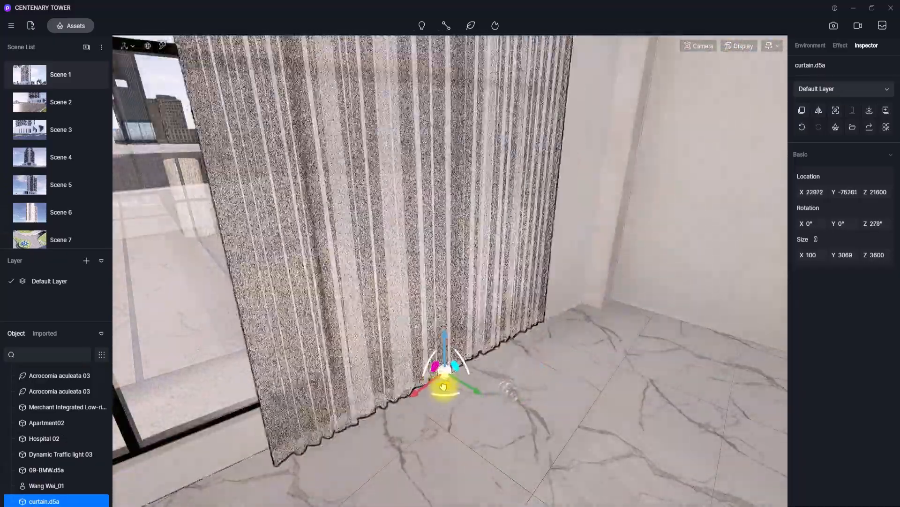
- Copy the 278° curtain along the same facade to the remaining window at about X 15127, Y -77706
right_drag(444, 384, 530, 380)
alt+drag(530, 380, 325, 364)
right_drag(326, 365, 551, 361)
drag(551, 361, 336, 368)
right_drag(335, 368, 601, 379)
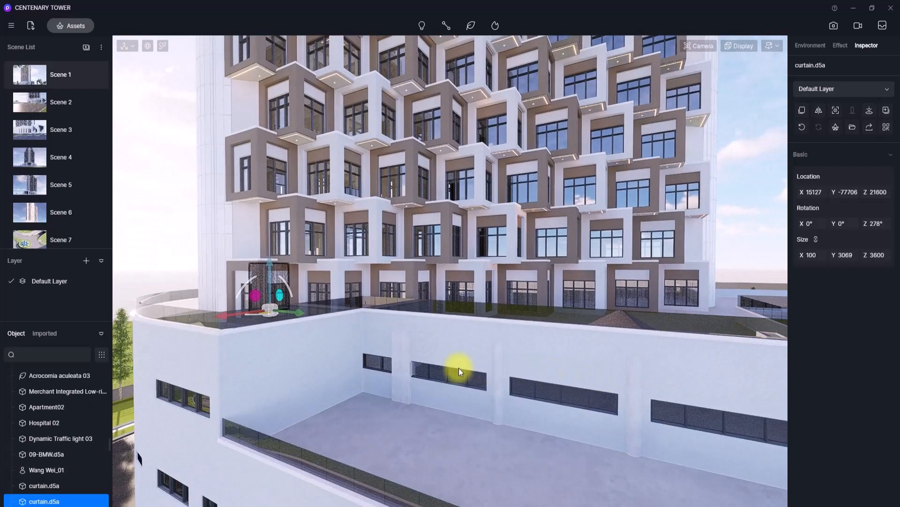
- Select the curtain.d5a copies in the object list and combine them into one group
scroll(29, 435, down, 5)
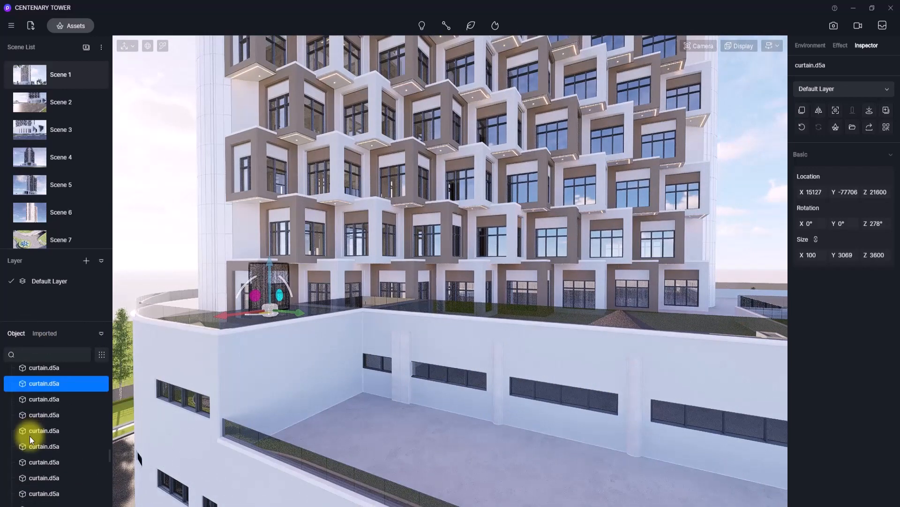
scroll(29, 435, up, 4)
click(53, 455)
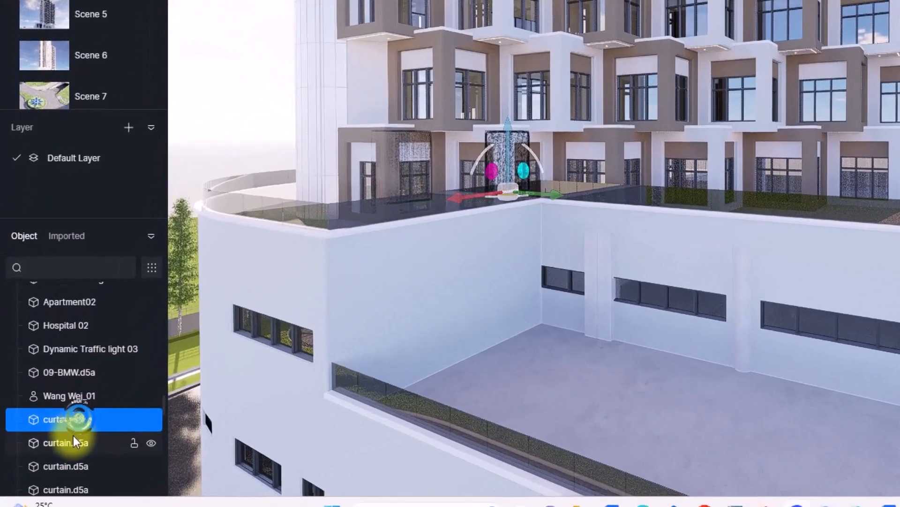
shift+click(73, 441)
shift+click(65, 464)
scroll(69, 460, down, 5)
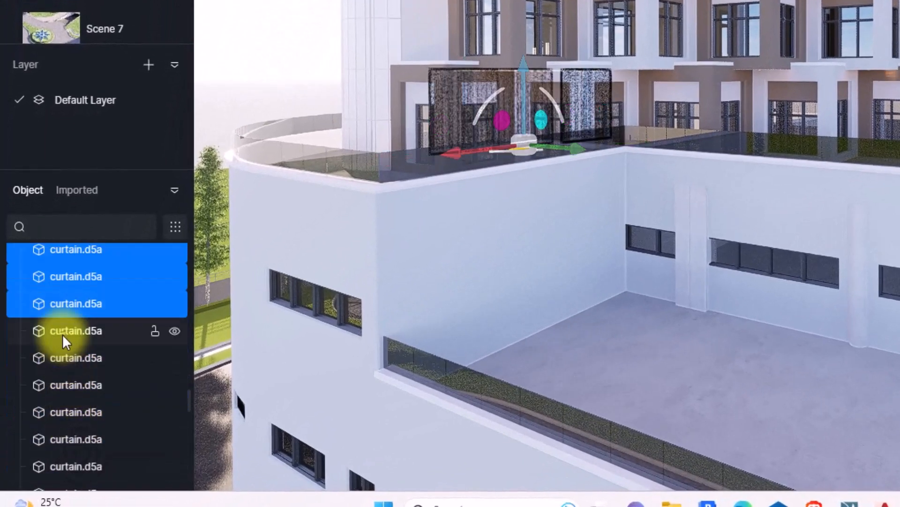
shift+click(63, 333)
shift+click(70, 358)
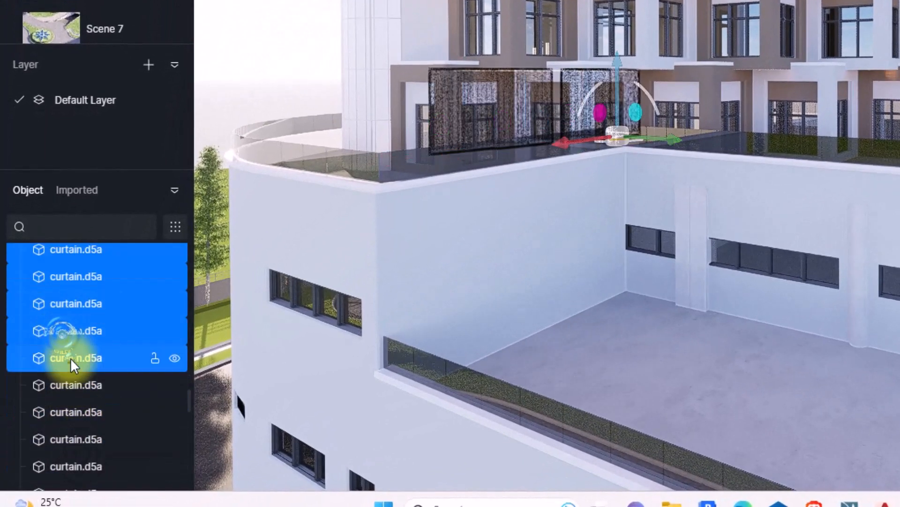
shift+click(68, 389)
shift+click(81, 407)
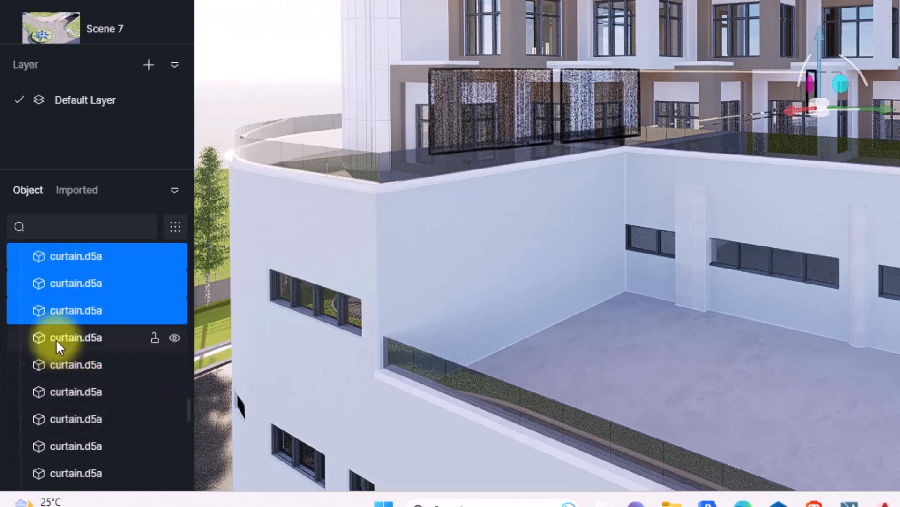
ctrl+click(56, 344)
ctrl+click(59, 368)
ctrl+click(63, 391)
ctrl+click(72, 413)
scroll(70, 385, down, 3)
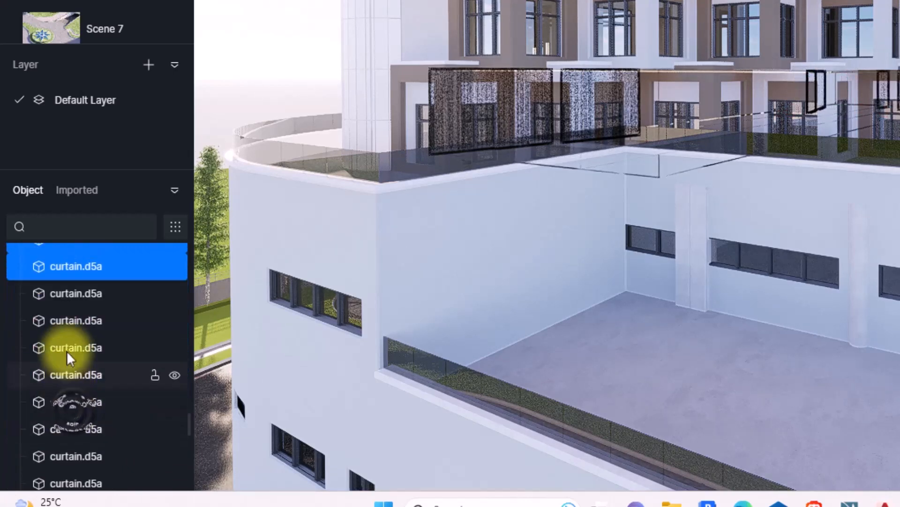
ctrl+click(62, 296)
ctrl+click(63, 323)
ctrl+click(68, 371)
ctrl+click(70, 396)
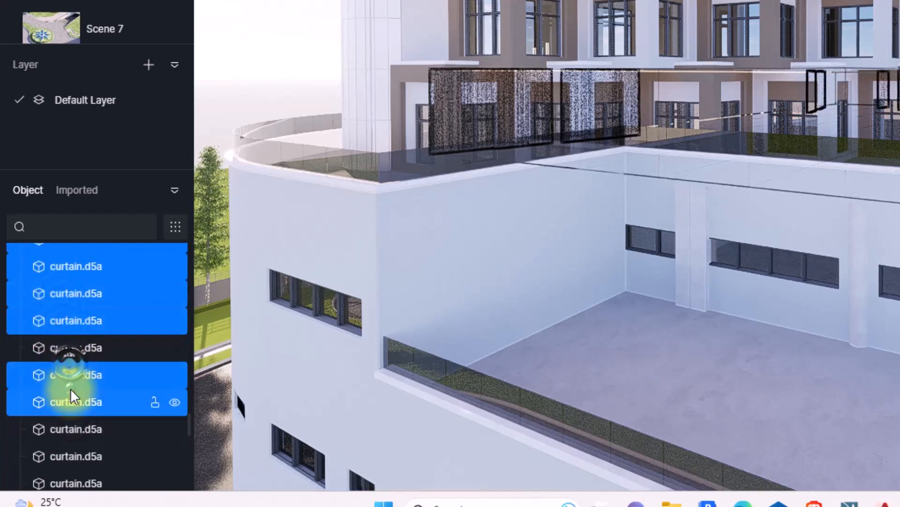
ctrl+click(67, 344)
scroll(69, 331, down, 2)
ctrl+click(69, 325)
ctrl+click(70, 356)
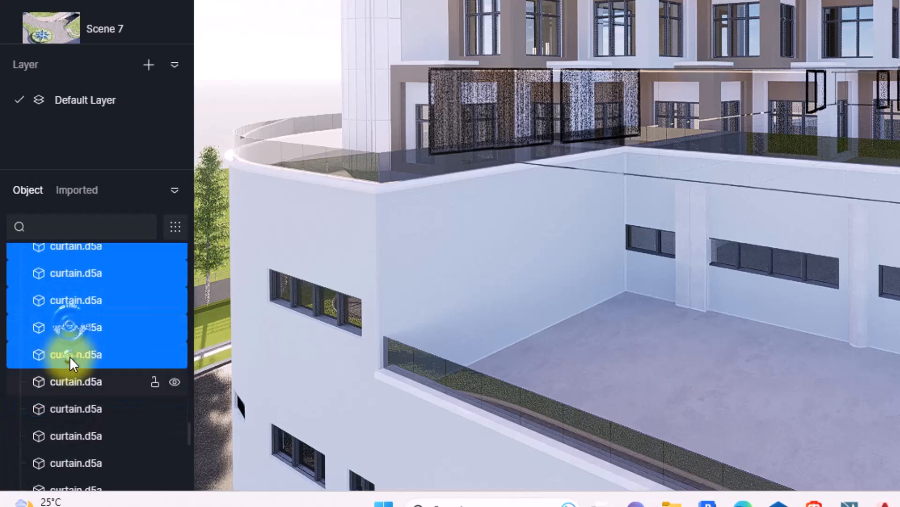
ctrl+click(69, 381)
scroll(70, 351, down, 2)
ctrl+click(70, 308)
ctrl+click(68, 336)
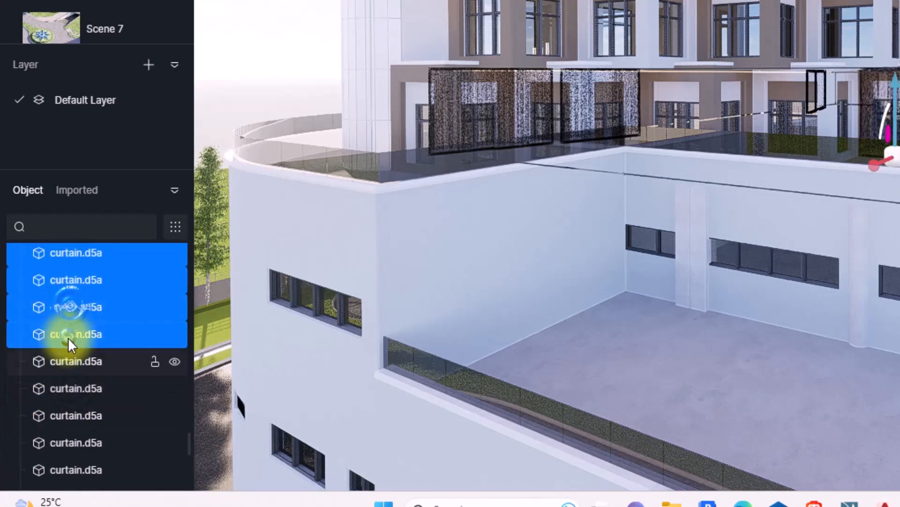
ctrl+click(66, 366)
ctrl+click(69, 390)
ctrl+click(71, 416)
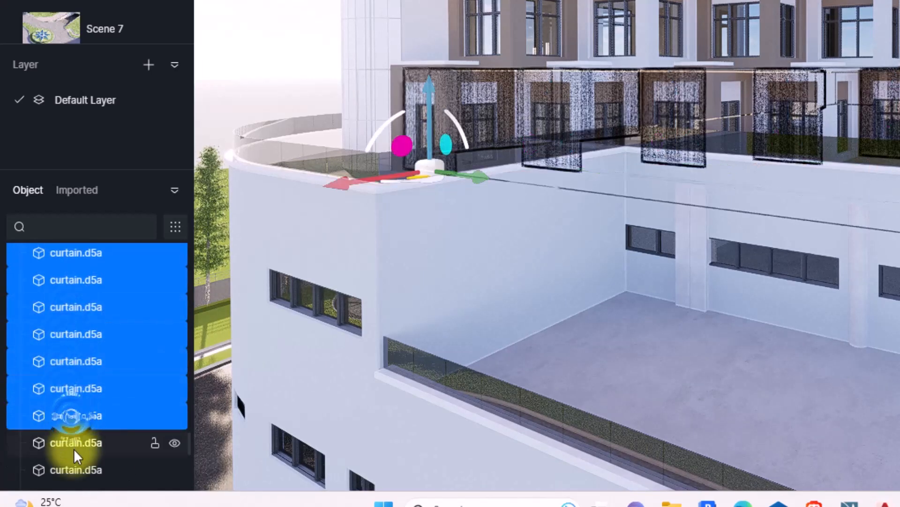
scroll(74, 447, down, 1)
ctrl+click(62, 420)
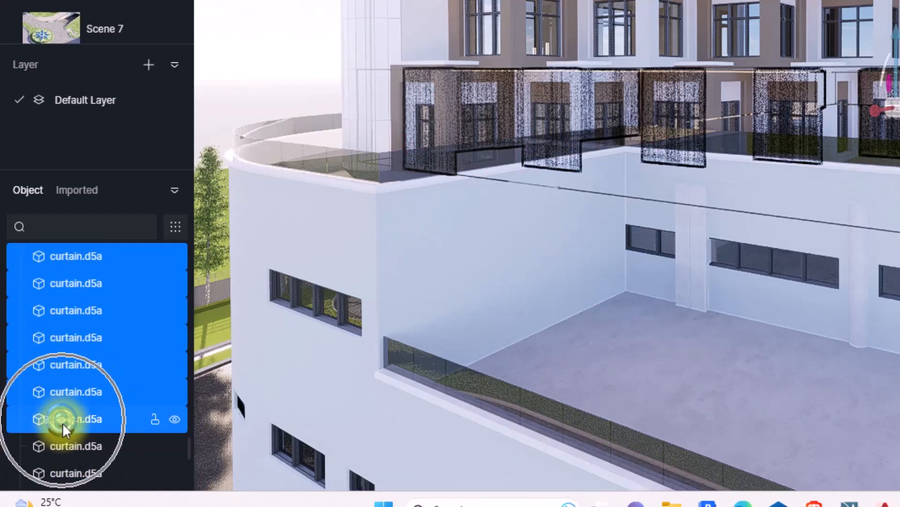
ctrl+click(68, 442)
ctrl+click(61, 472)
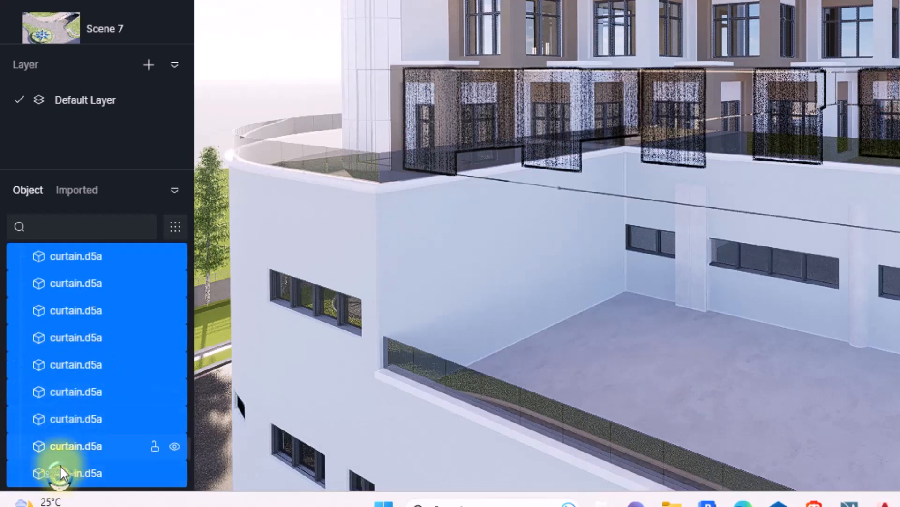
right_click(60, 389)
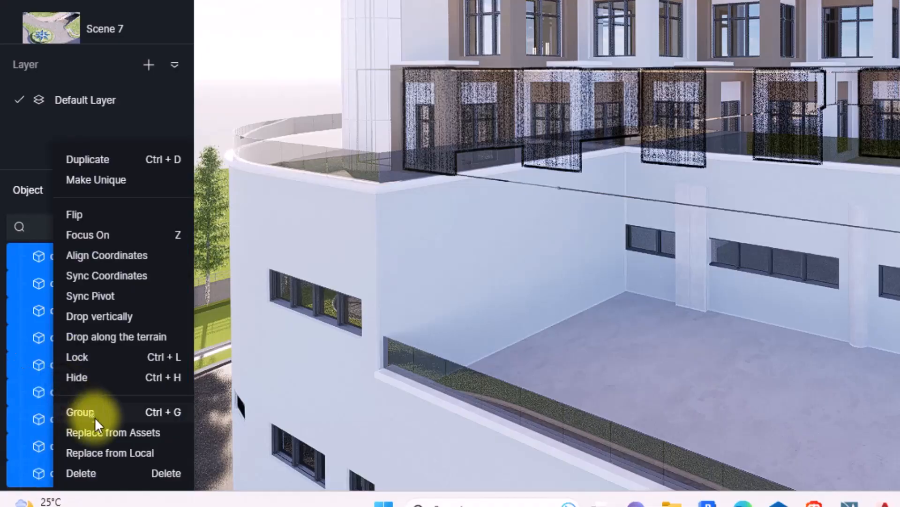
click(81, 412)
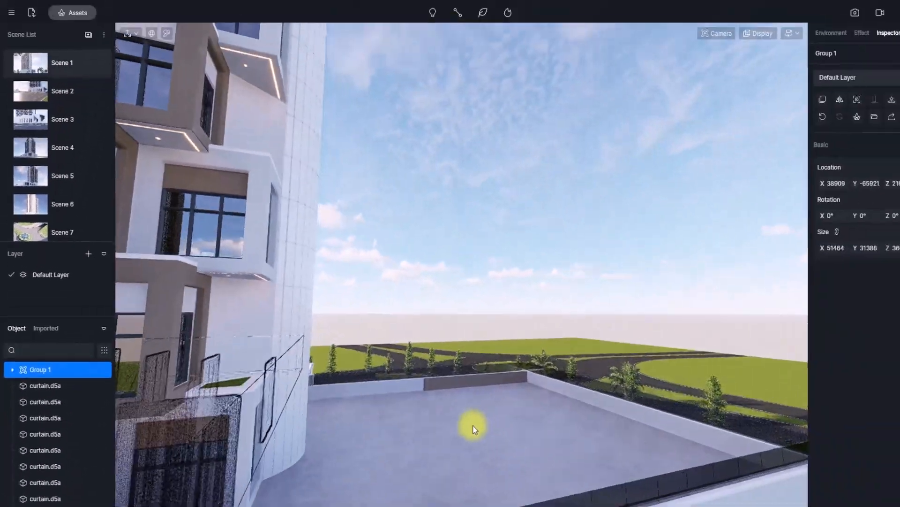
- Switch to an orthographic elevation view and frame the tower's lower floors together with the curtain group
right_drag(473, 425, 413, 395)
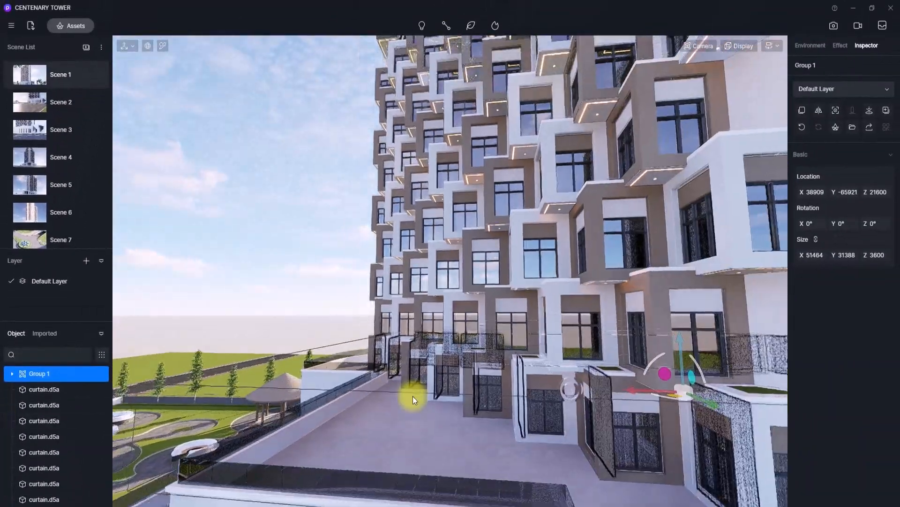
scroll(412, 396, down, 6)
scroll(413, 396, up, 1)
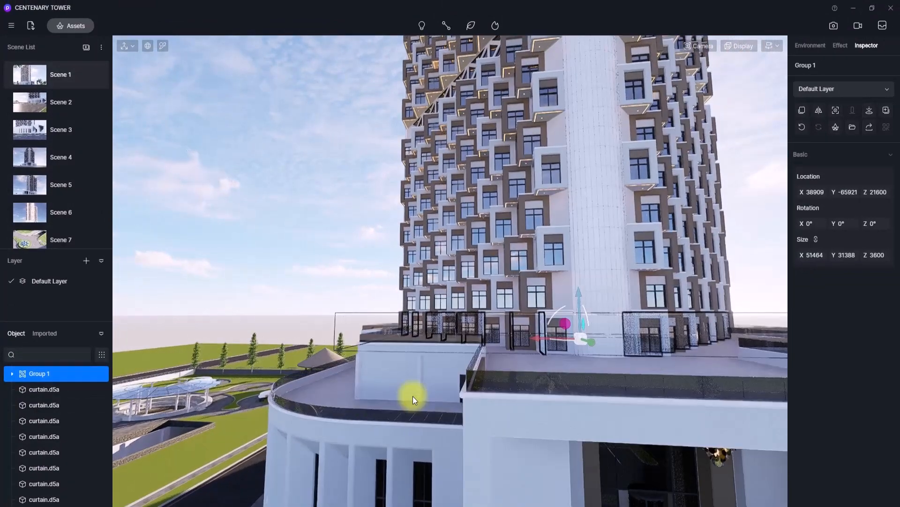
key(q)
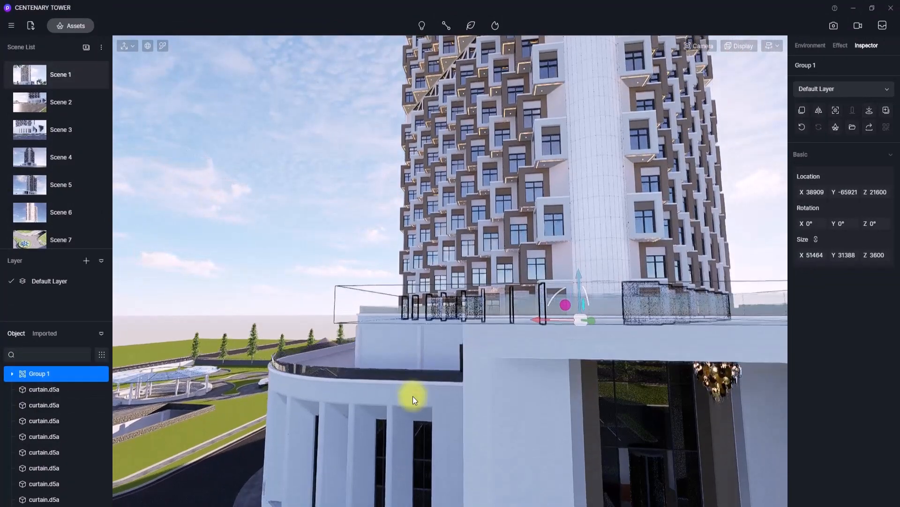
key(f)
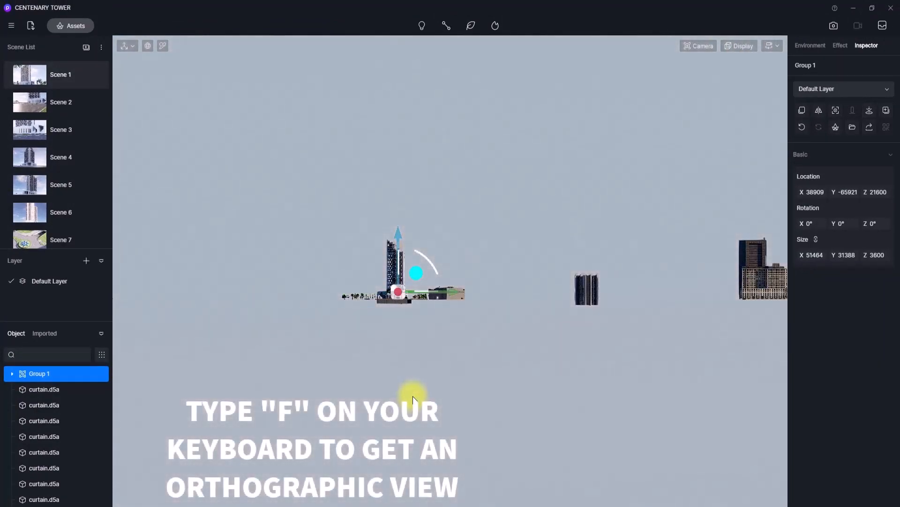
scroll(413, 396, up, 3)
key(a)
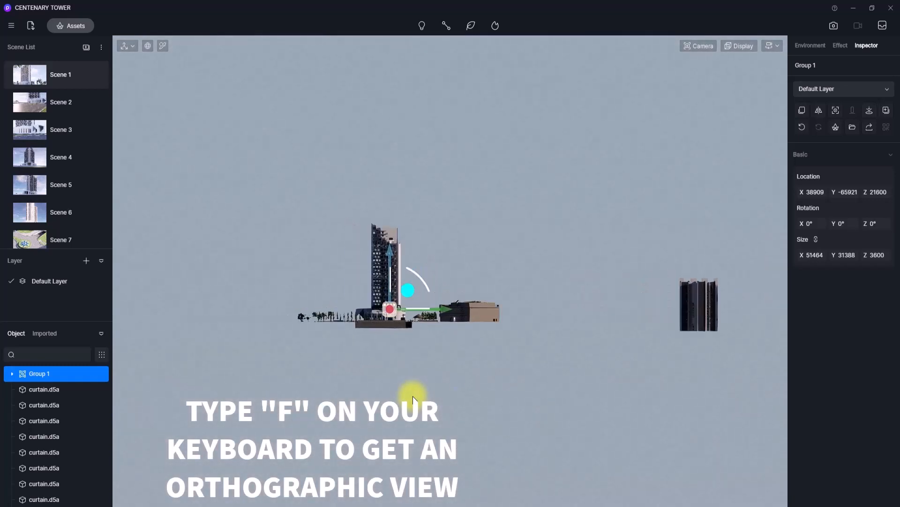
scroll(412, 398, up, 5)
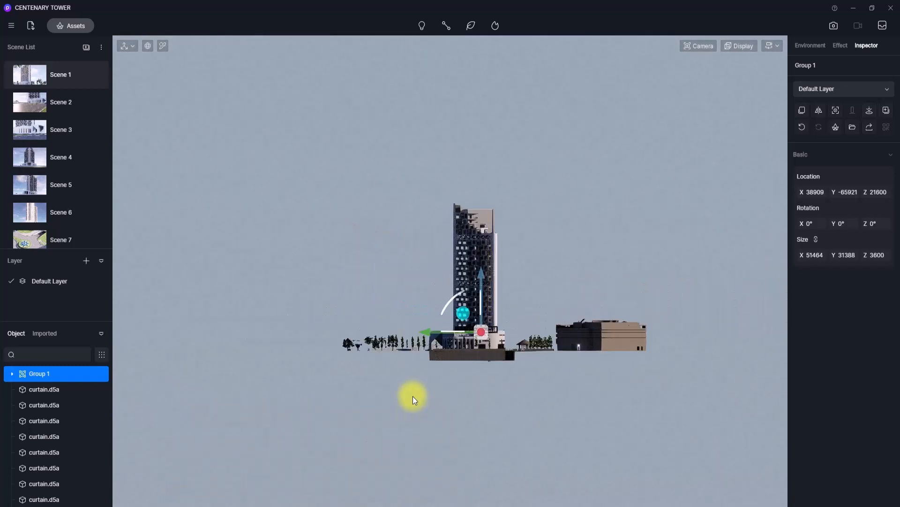
scroll(413, 395, up, 6)
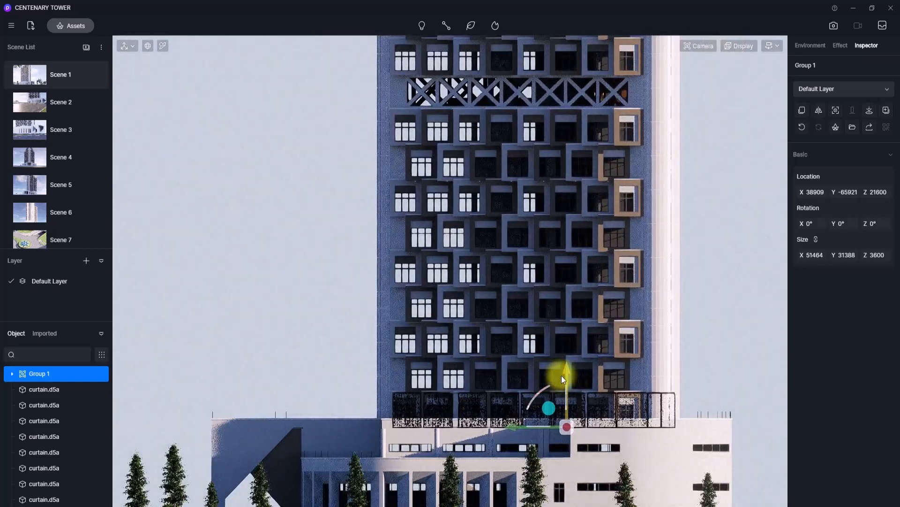
scroll(561, 375, up, 2)
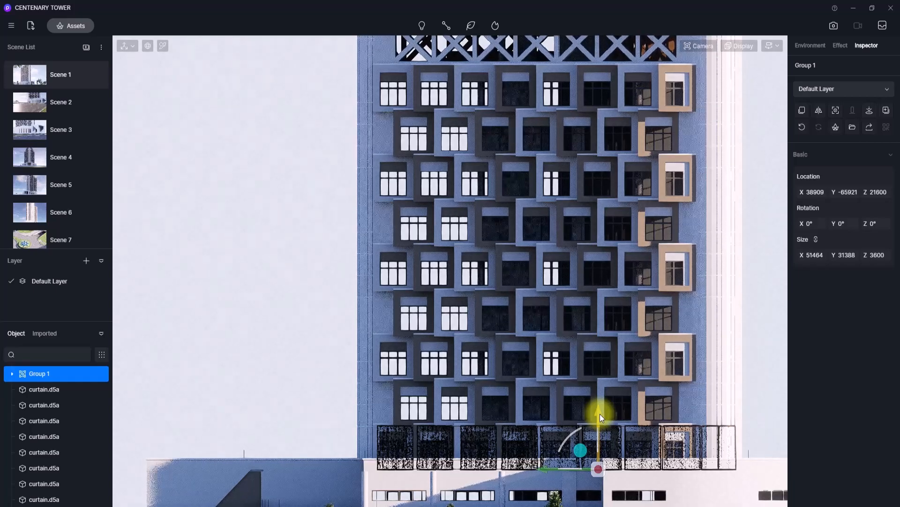
- Copy the curtain group straight up the tower to further floors, including about Z 36466, Z 43934 and Z 51629
drag(601, 416, 593, 231)
middle_drag(593, 231, 592, 265)
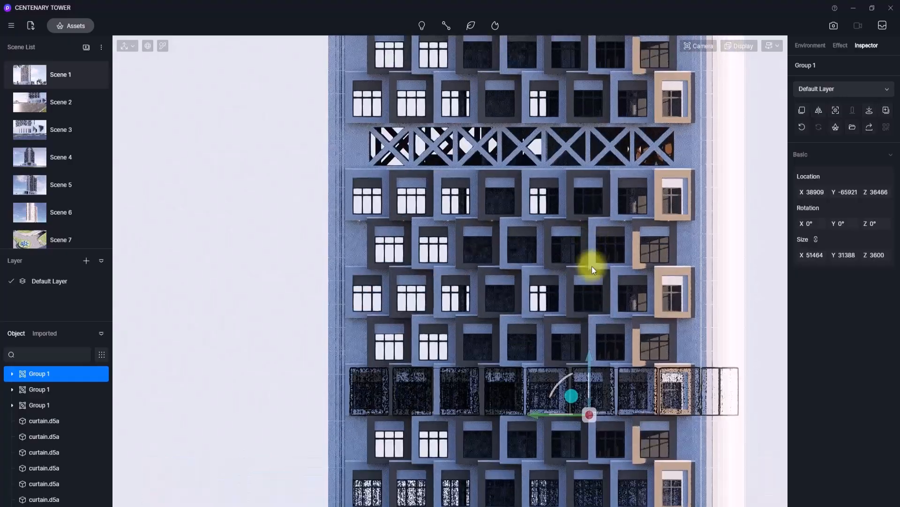
drag(587, 310, 589, 255)
middle_drag(589, 255, 572, 308)
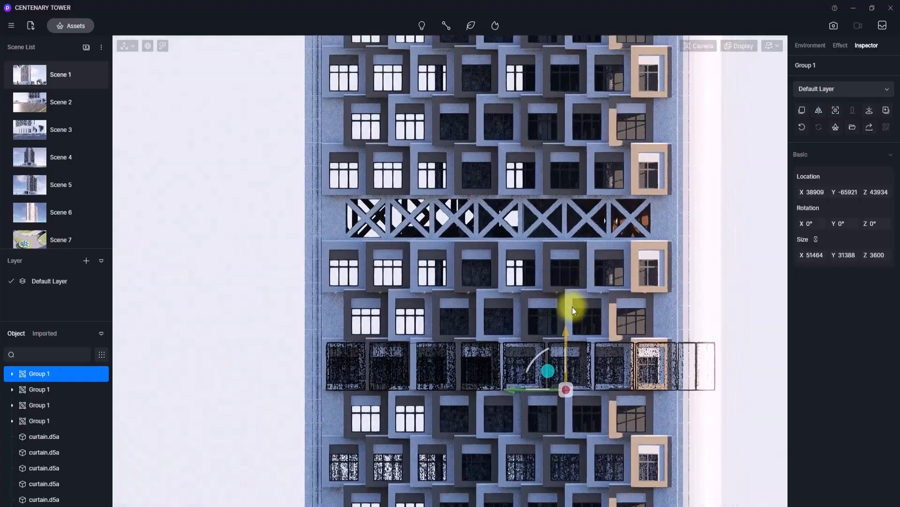
alt+drag(567, 330, 550, 252)
middle_drag(550, 252, 530, 370)
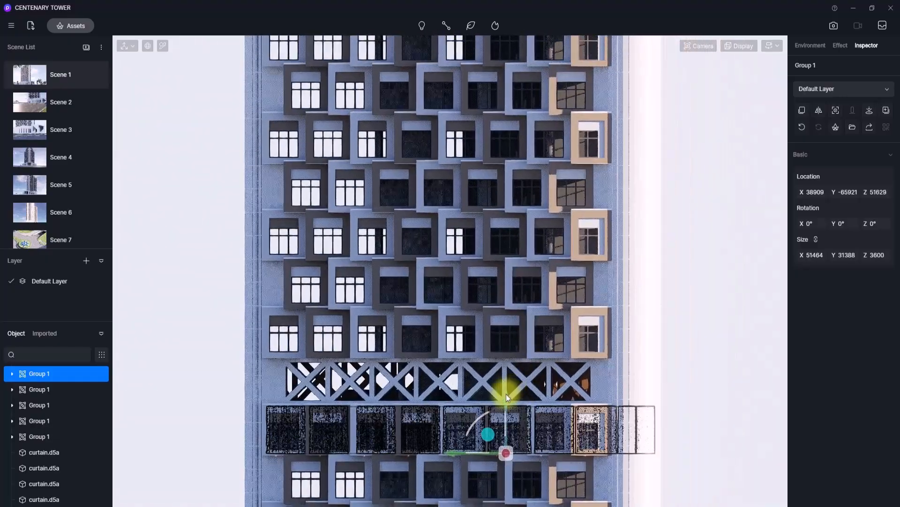
- Copy the curtain group above the cross-braced floor to about Z 59020 and again to about Z 66640
alt+drag(506, 398, 505, 297)
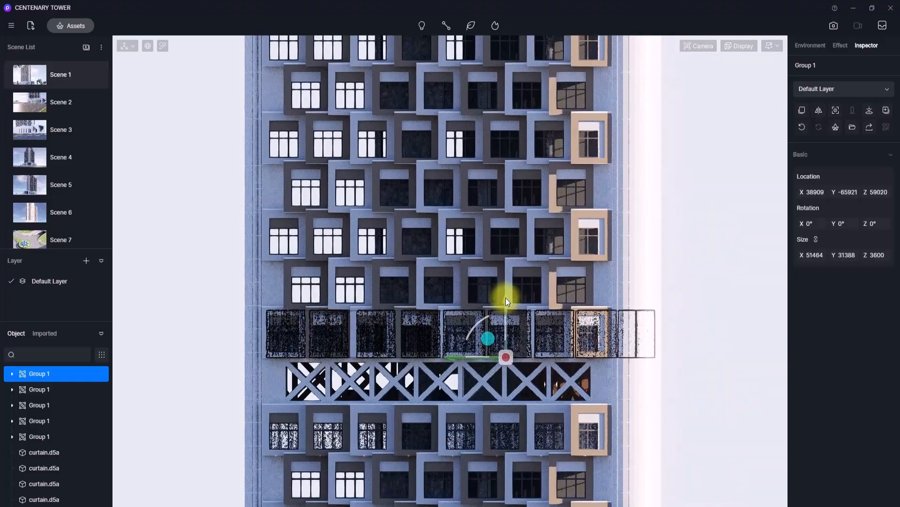
middle_drag(506, 297, 504, 344)
alt+drag(500, 387, 491, 288)
scroll(491, 288, up, 1)
middle_drag(491, 289, 489, 310)
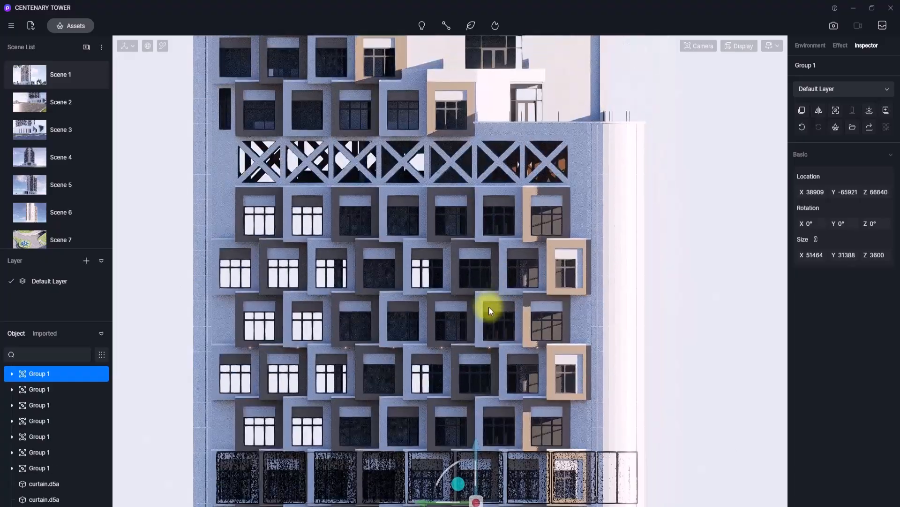
- Continue copying the curtain group up to about Z 81651 and return to the perspective view
alt+drag(477, 450, 479, 334)
middle_drag(480, 334, 466, 416)
alt+drag(461, 412, 468, 318)
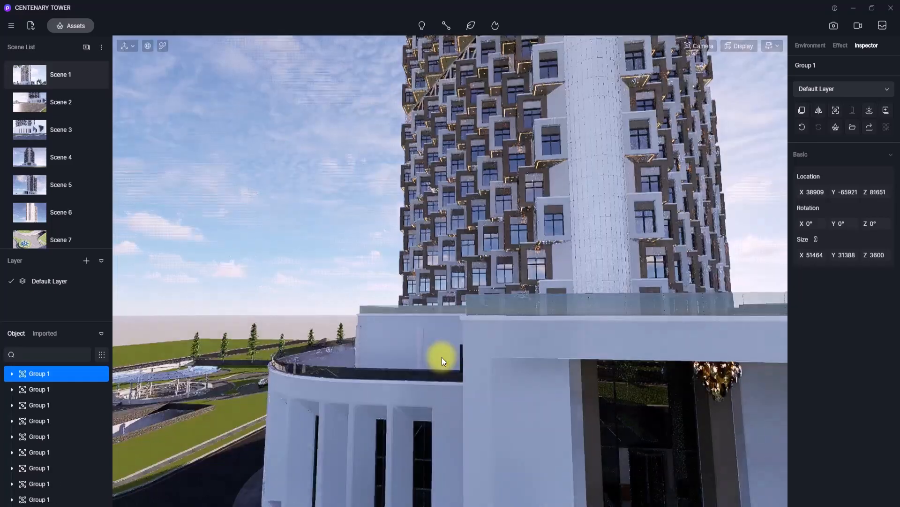
middle_drag(714, 311, 1, 361)
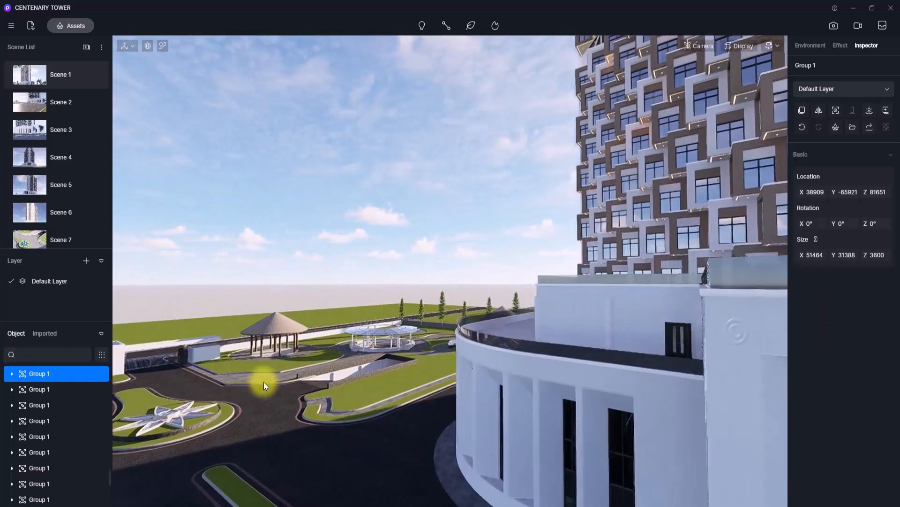
key(w)
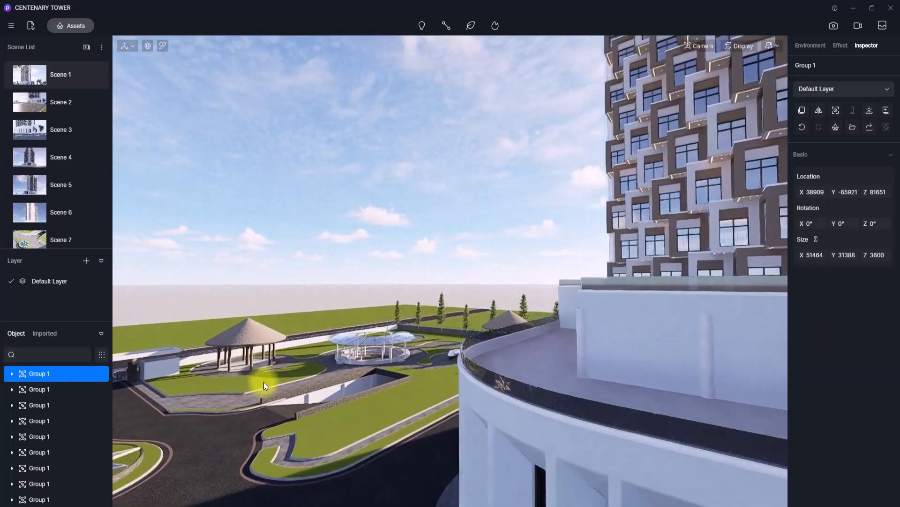
- Add a new layer and rename it 01-lighy
right_drag(264, 381, 614, 427)
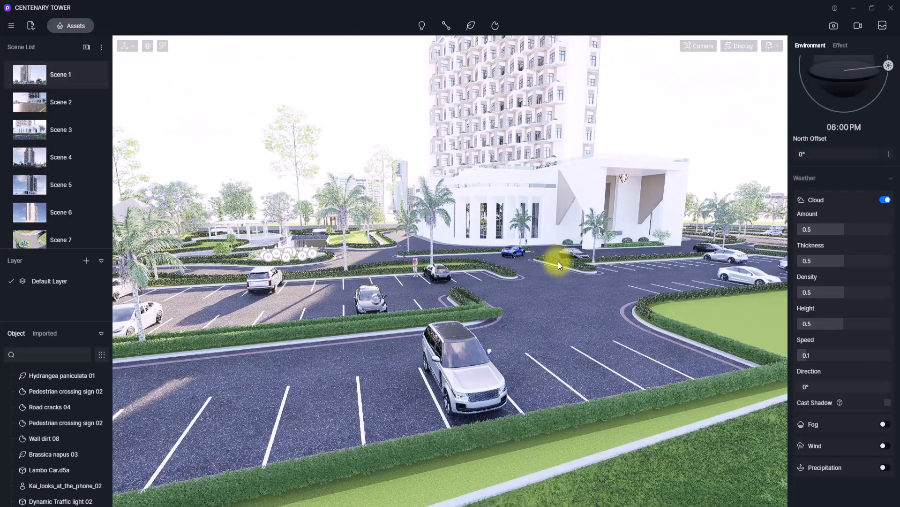
right_drag(558, 260, 459, 332)
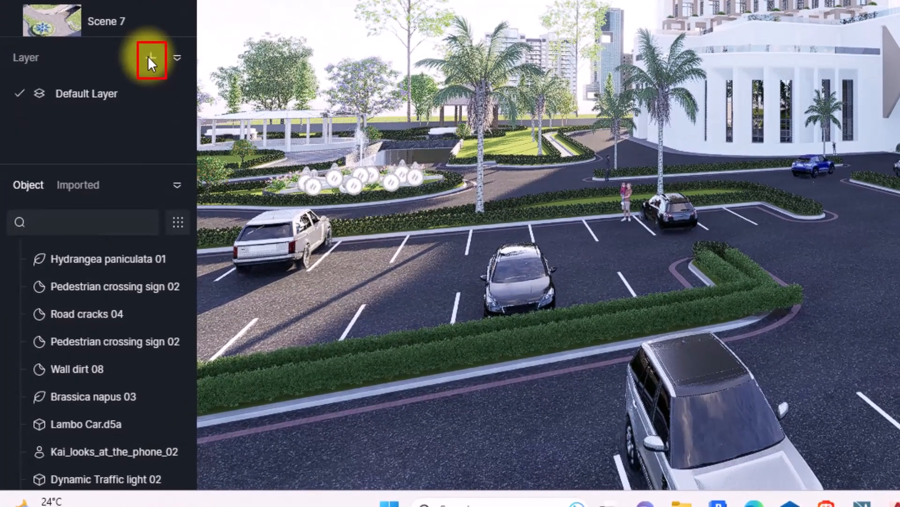
click(150, 57)
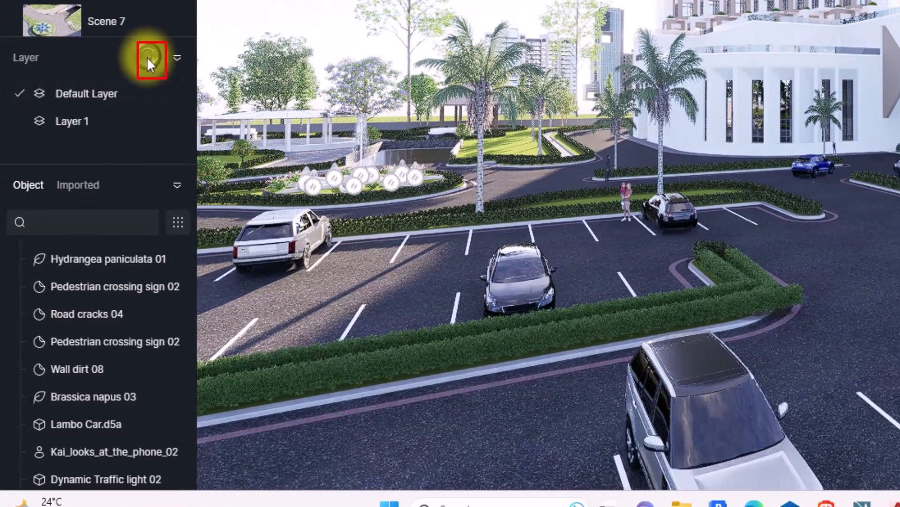
click(74, 124)
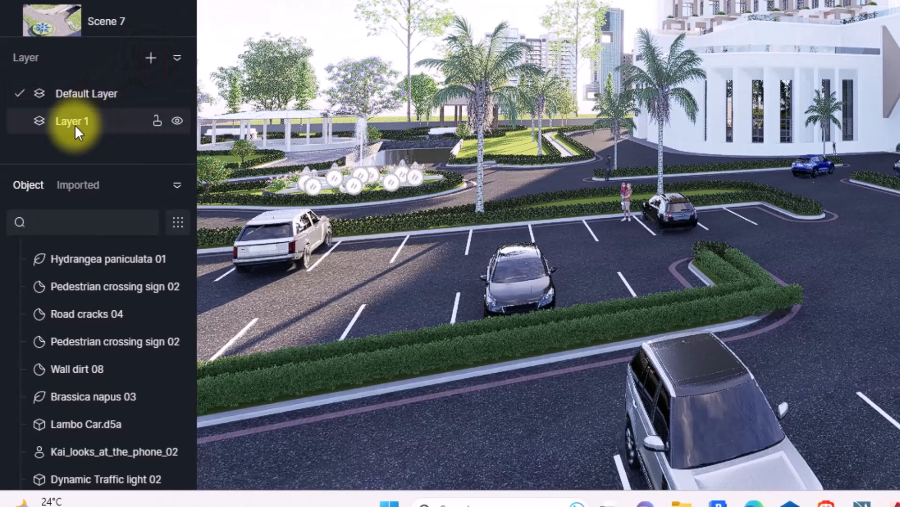
right_click(75, 125)
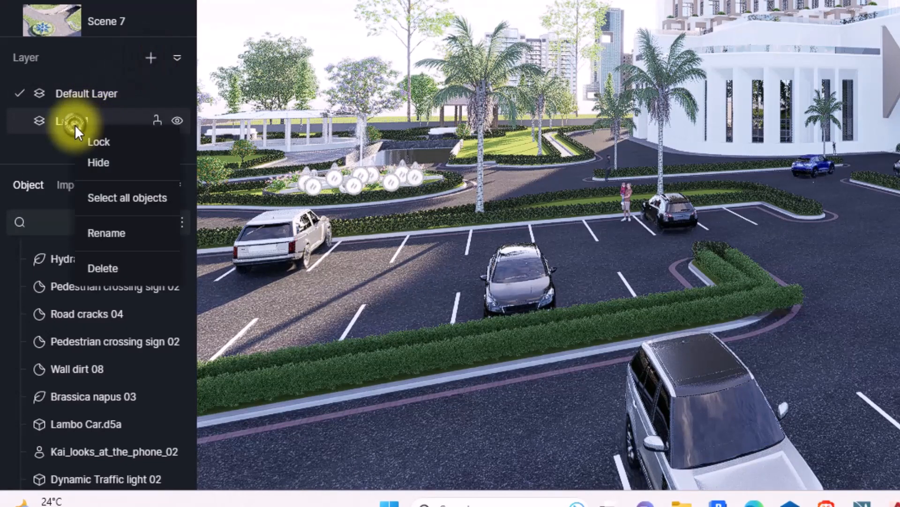
click(122, 230)
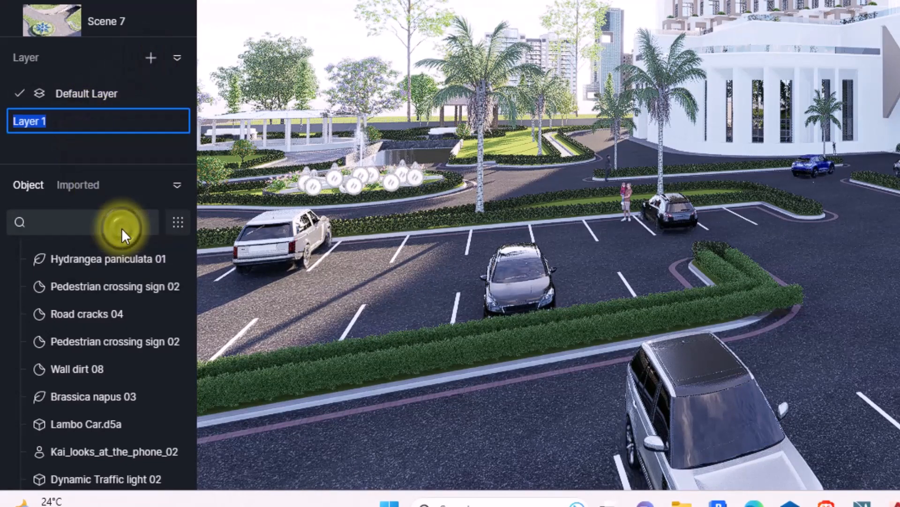
text(01q)
click(122, 228)
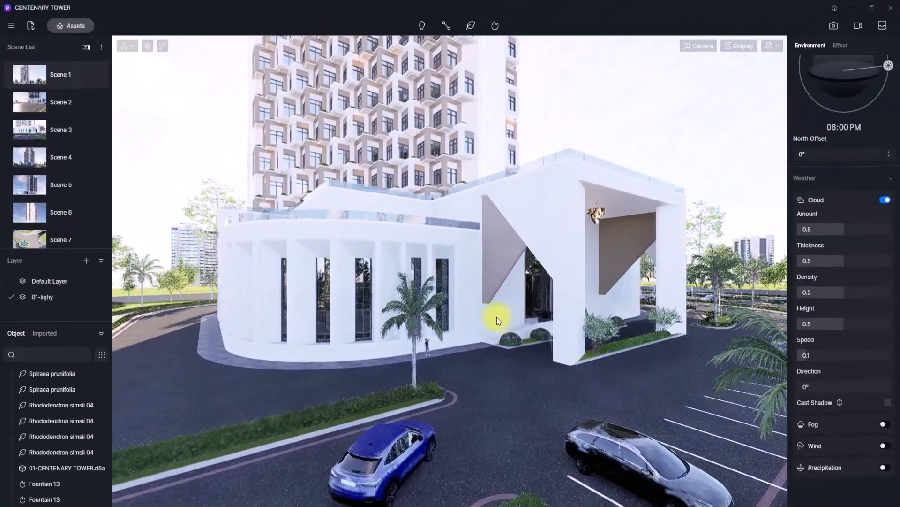
- Place a point light inside the ground-floor lobby, on the wall near the revolving door
scroll(496, 317, up, 2)
right_drag(390, 344, 187, 363)
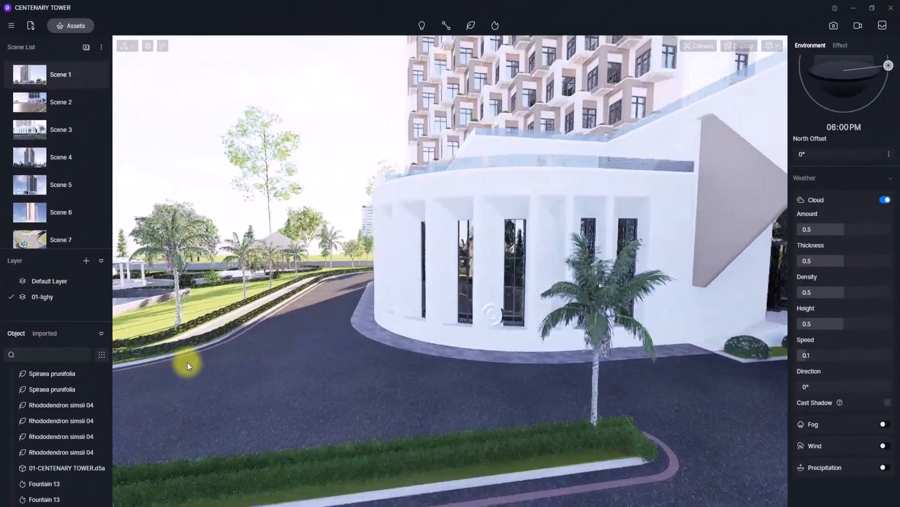
scroll(188, 362, up, 5)
scroll(474, 357, up, 8)
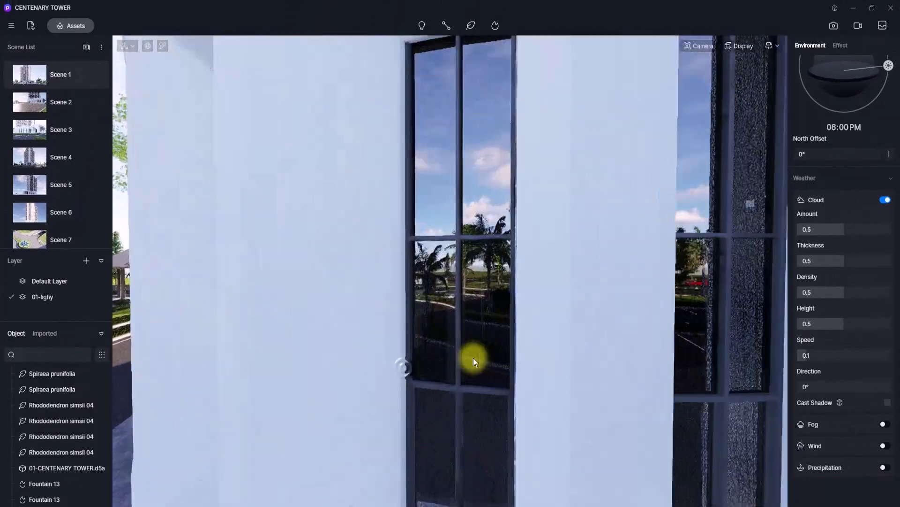
scroll(471, 372, up, 2)
scroll(472, 373, down, 4)
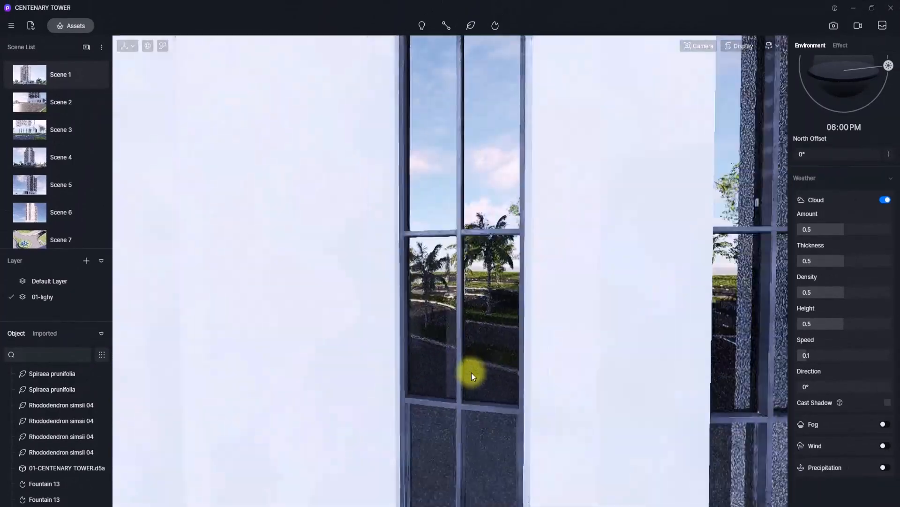
scroll(471, 372, up, 4)
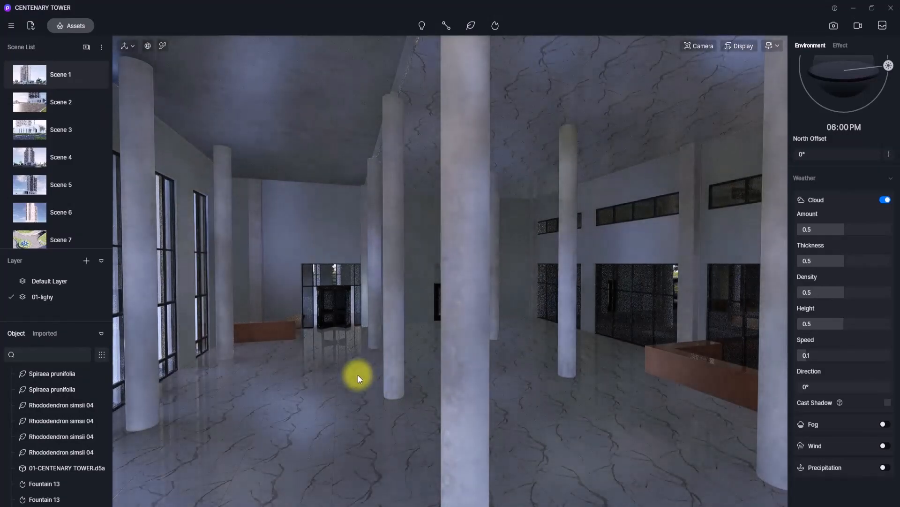
right_drag(359, 375, 530, 313)
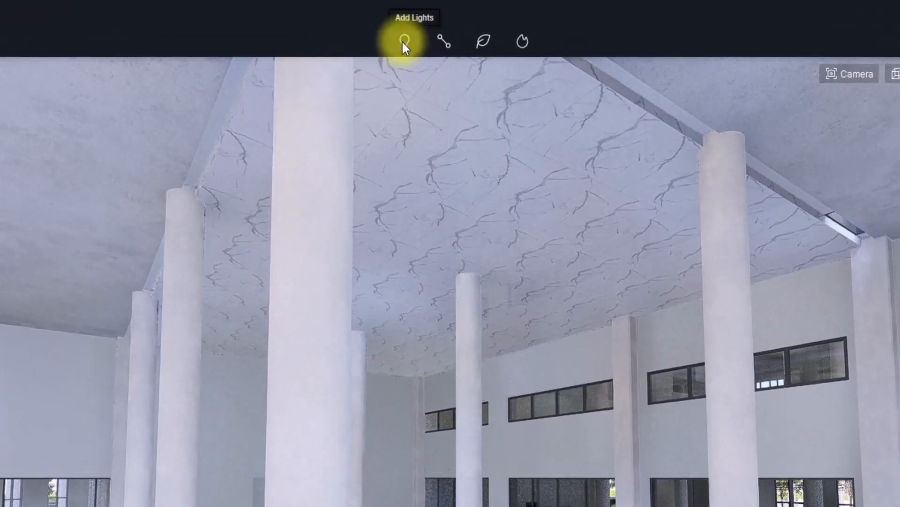
click(403, 41)
click(402, 75)
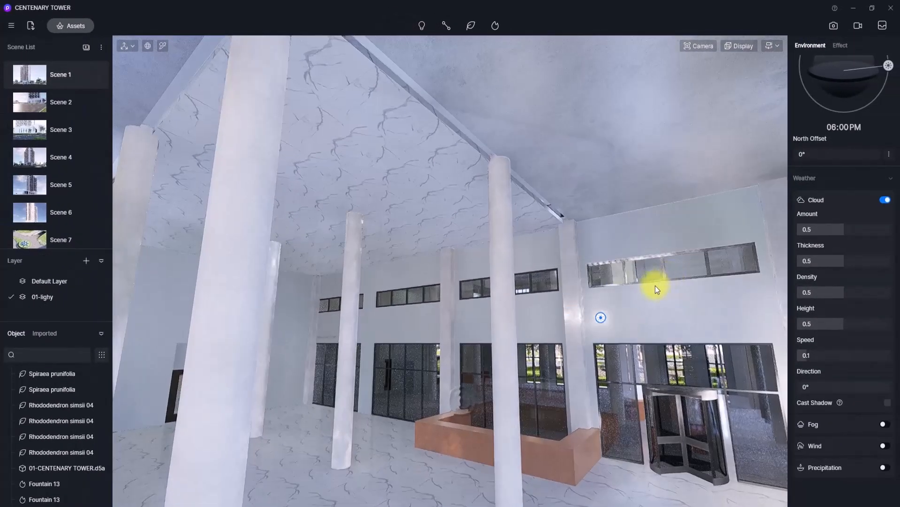
click(605, 311)
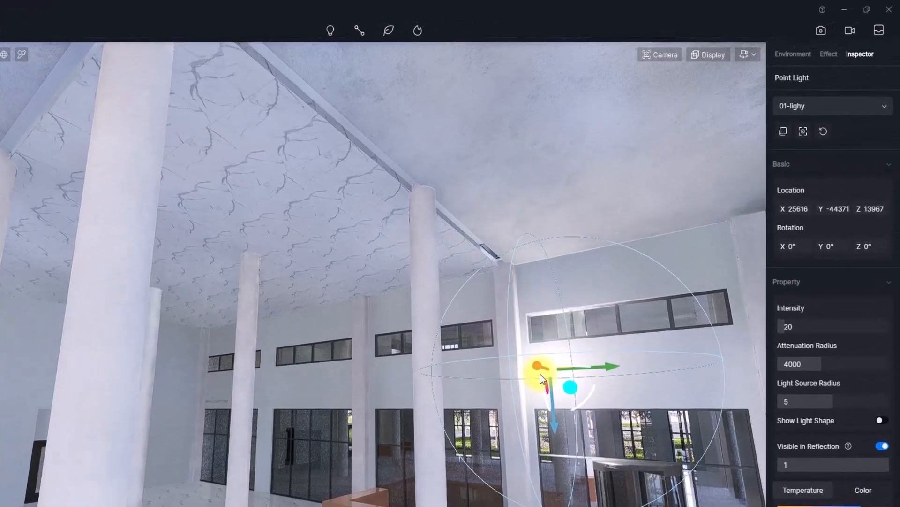
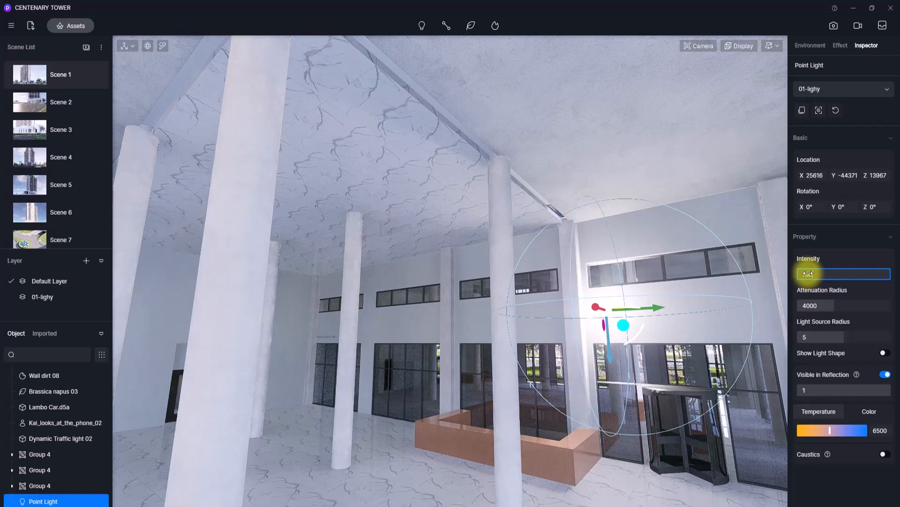
- Set the point light's intensity to 100, attenuation radius to 10000 and colour temperature to 3100
drag(839, 308, 893, 321)
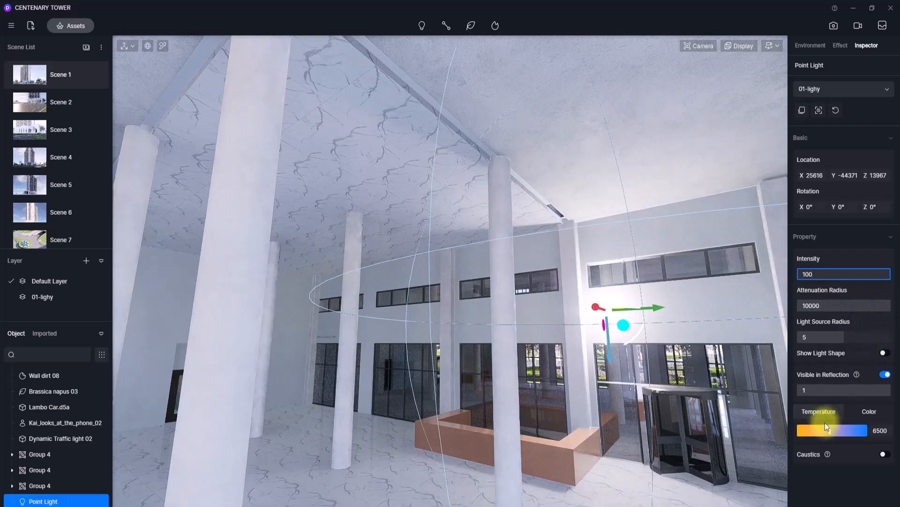
drag(826, 423, 807, 430)
right_drag(634, 390, 707, 440)
scroll(510, 337, down, 3)
scroll(510, 337, up, 6)
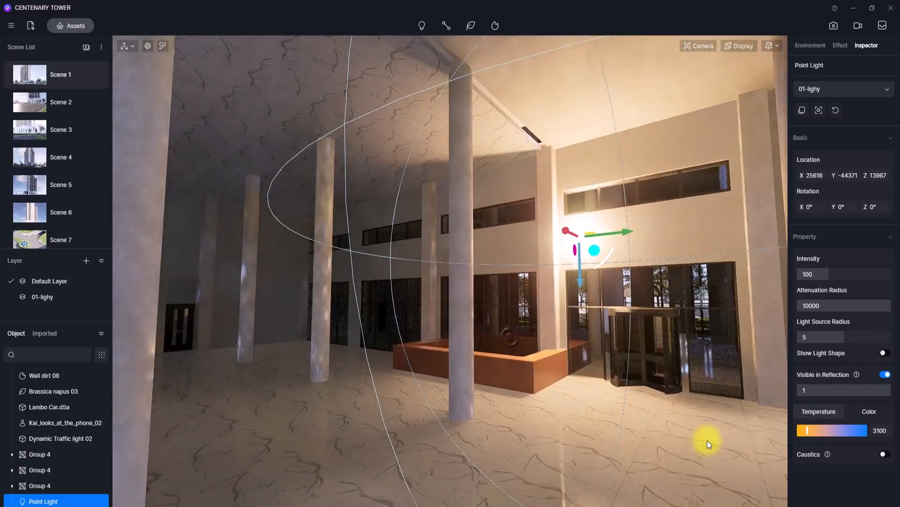
scroll(707, 440, up, 5)
scroll(691, 418, down, 5)
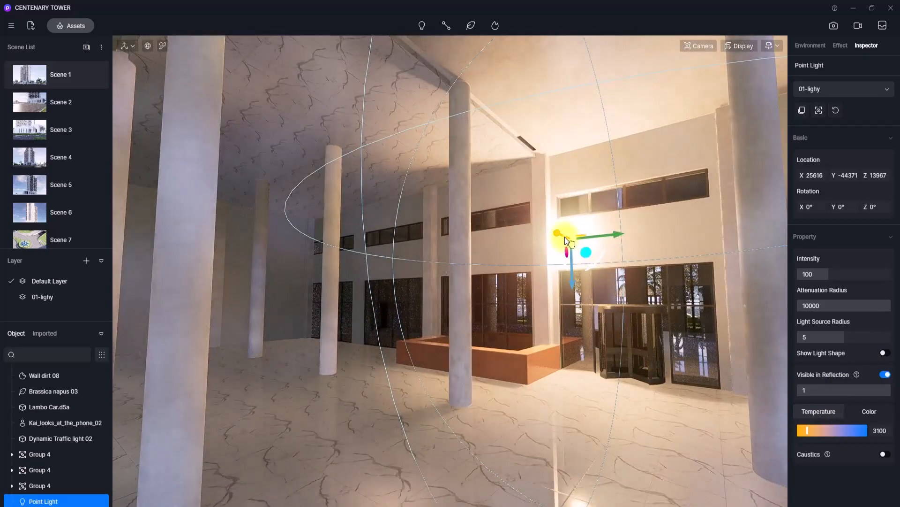
- Move the point light along X to about 21519, away from the wall and over the reception desk area
drag(567, 241, 515, 231)
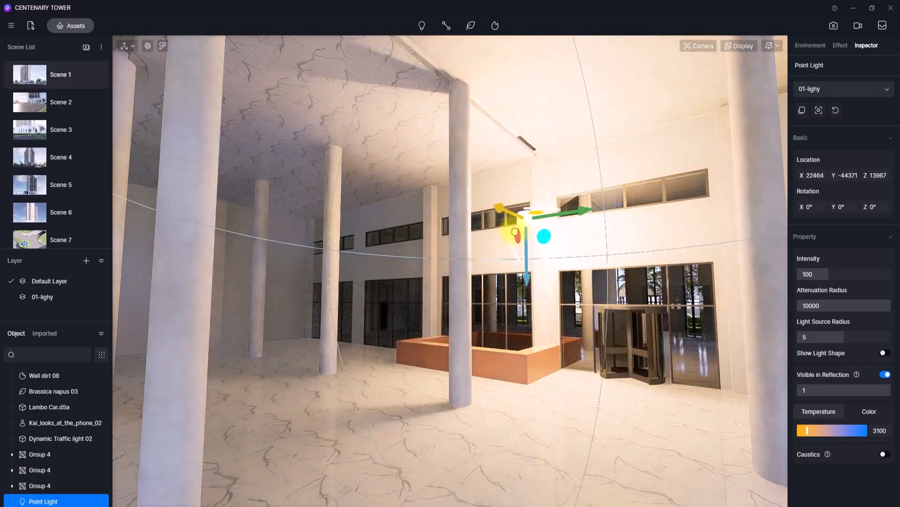
right_drag(483, 283, 413, 271)
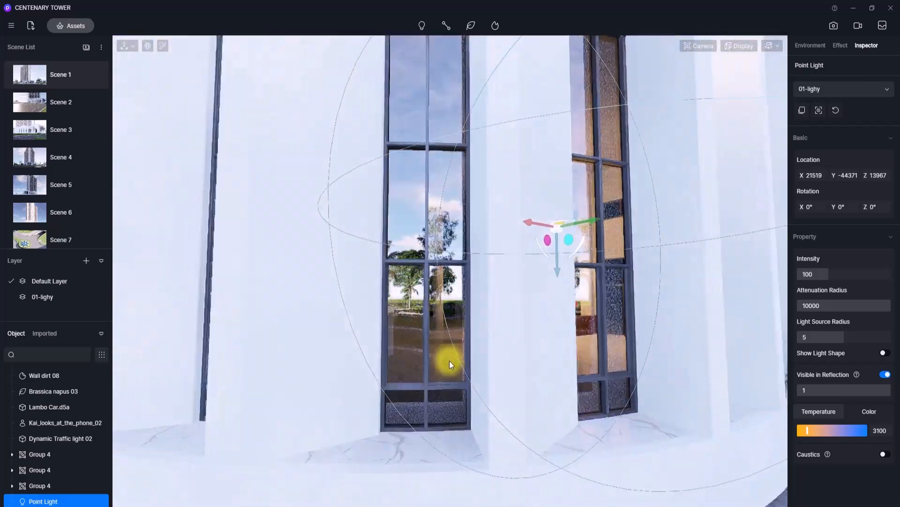
scroll(449, 361, up, 3)
scroll(449, 361, down, 5)
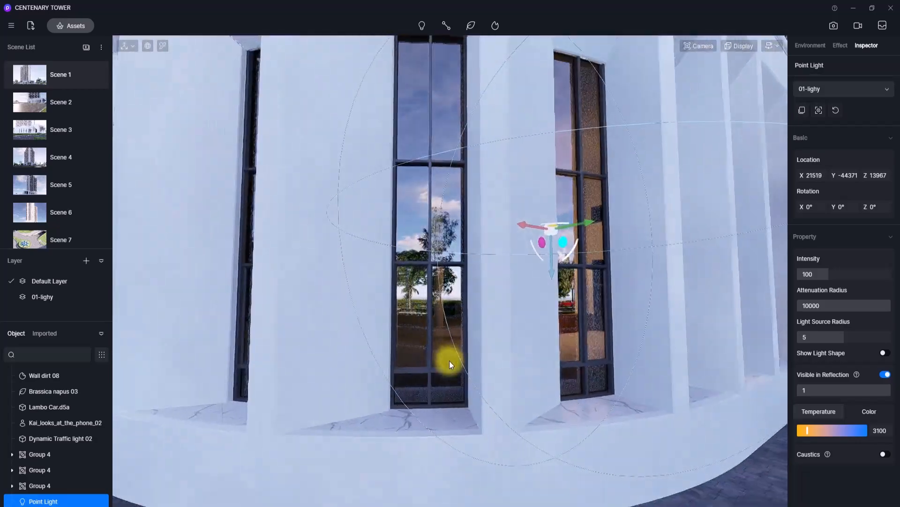
right_drag(615, 365, 704, 321)
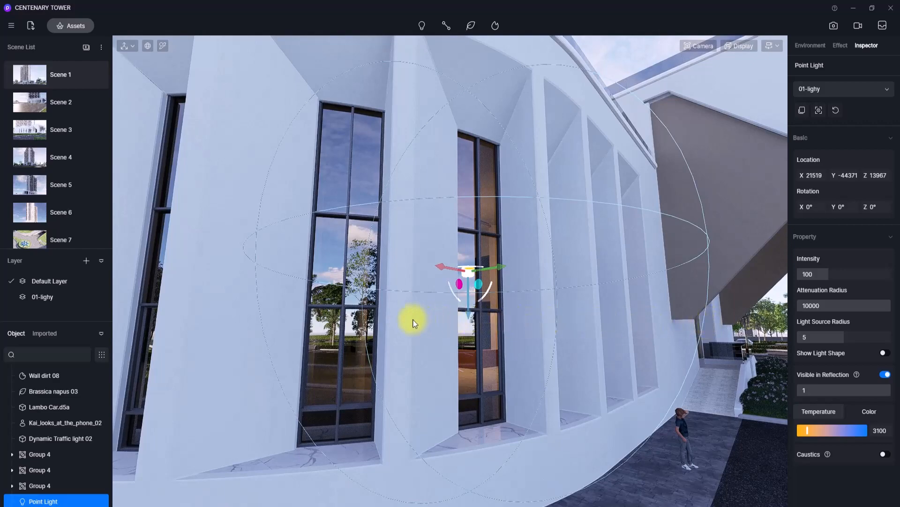
scroll(404, 319, up, 5)
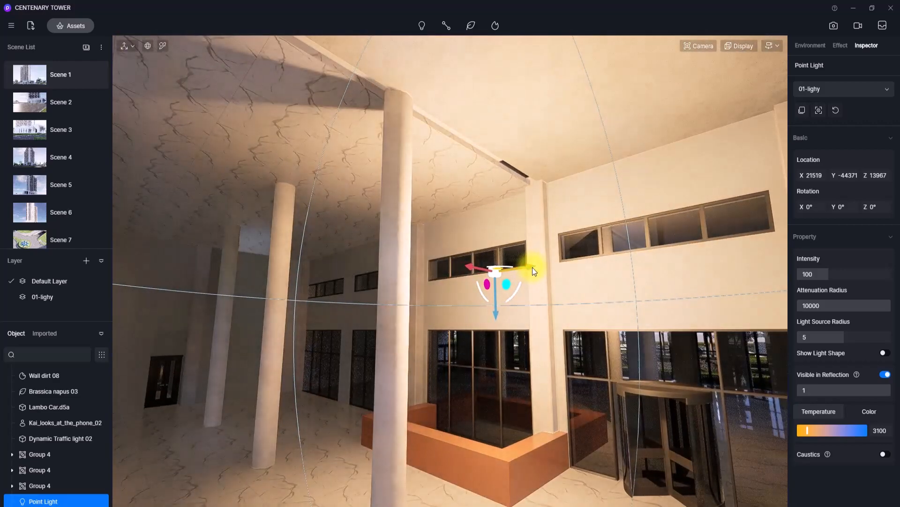
- Copy the point light across the lobby to about Y -57127, along X to about 9961, and back to about Y -46790
drag(533, 271, 278, 319)
scroll(278, 320, down, 6)
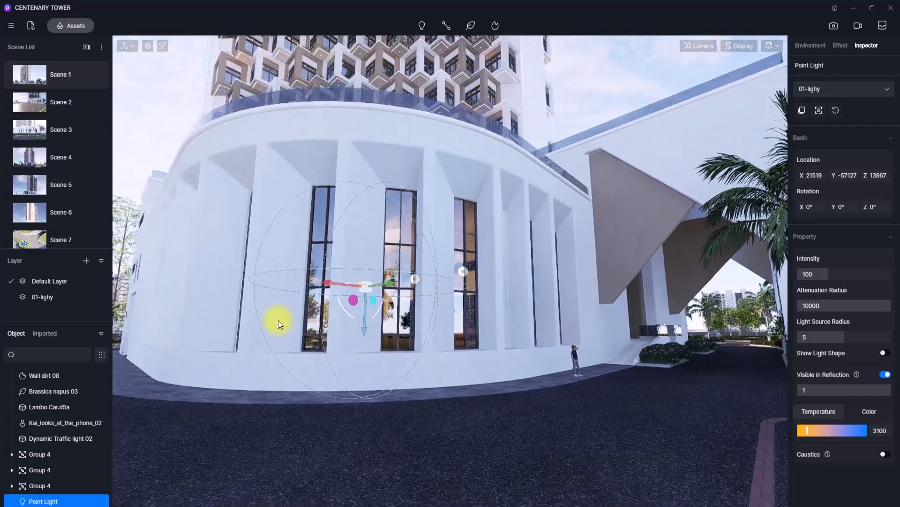
scroll(173, 344, up, 10)
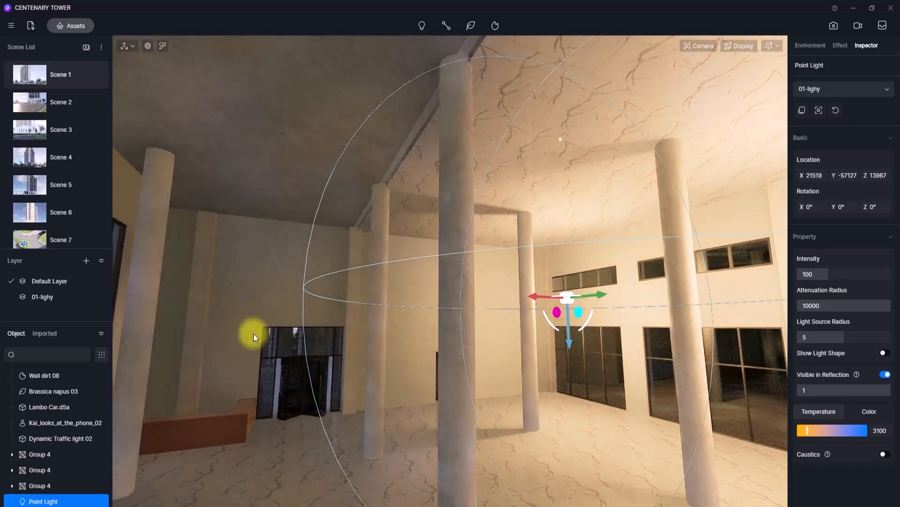
drag(535, 297, 159, 306)
scroll(159, 303, down, 10)
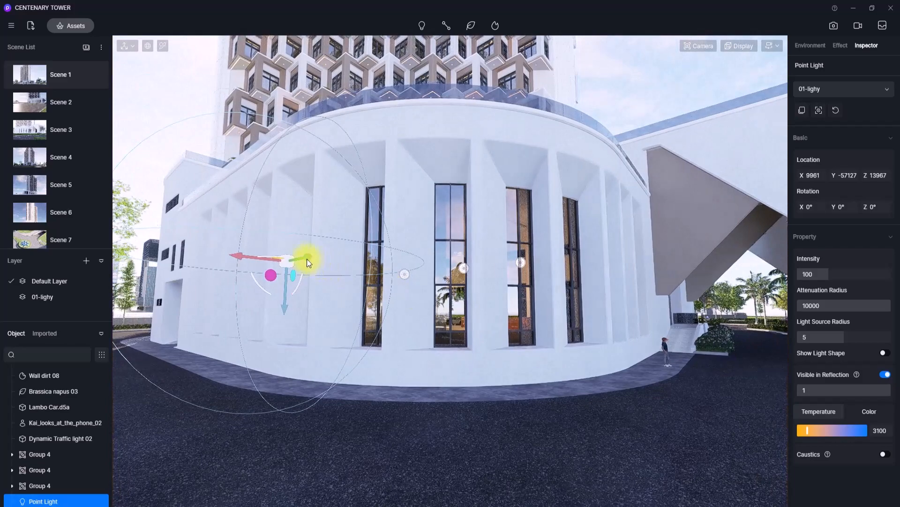
drag(306, 257, 415, 262)
- Place another copy of the point light toward the tower side, at about X 20808, Y -101740
key(w)
right_drag(741, 258, 305, 462)
key(w)
key(s)
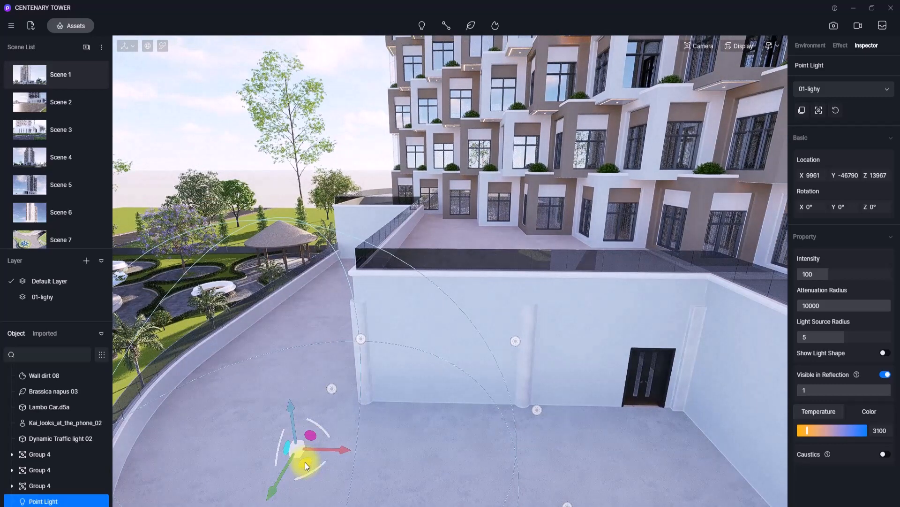
drag(305, 463, 474, 233)
- Place point light copies in the upper-floor room behind the curtained windows, ending at about X 22397, Y -71966, Z 24089
scroll(510, 300, up, 3)
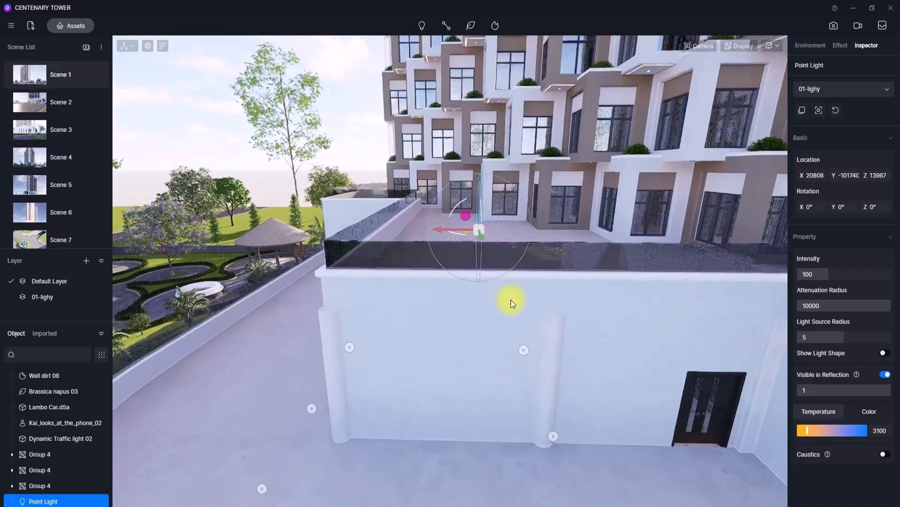
right_drag(510, 300, 581, 187)
scroll(530, 249, up, 3)
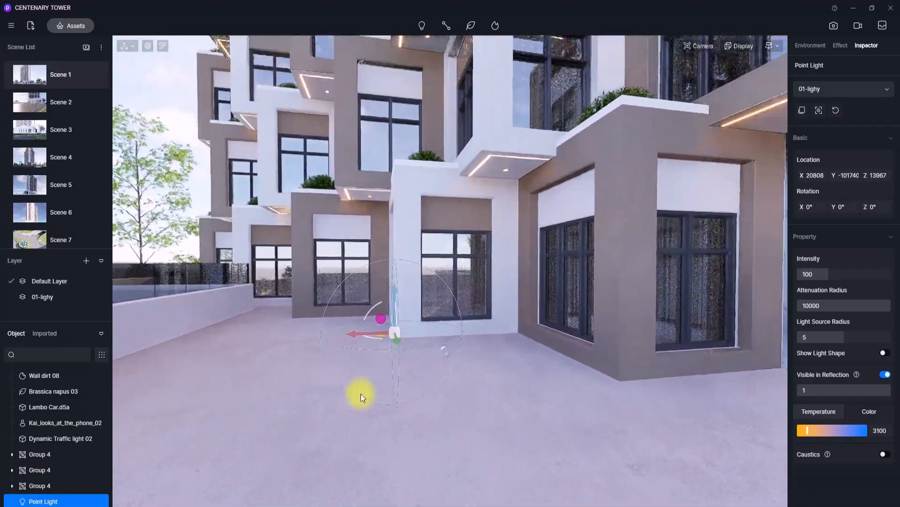
scroll(362, 394, up, 5)
right_drag(361, 394, 641, 361)
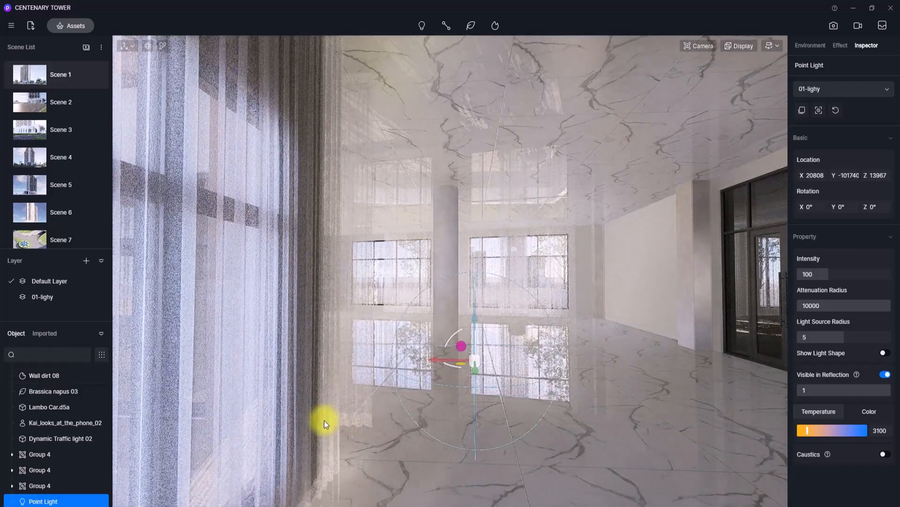
right_drag(412, 360, 767, 328)
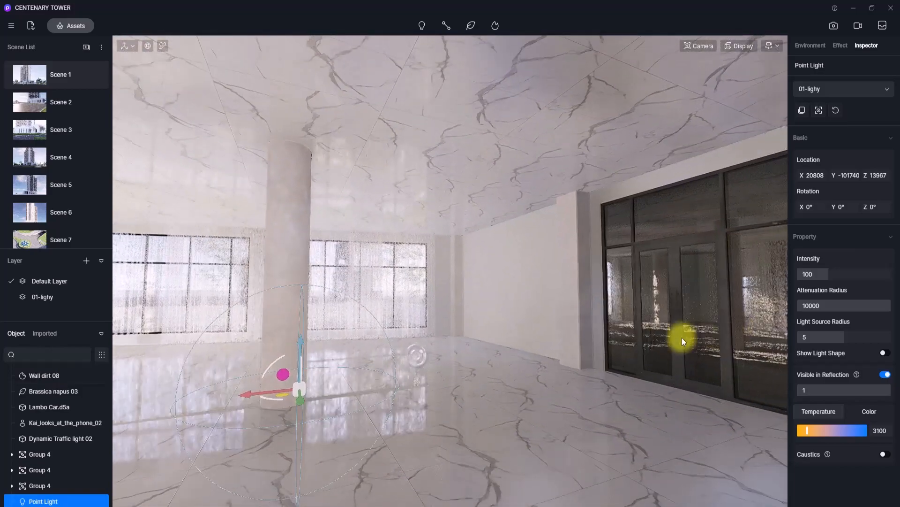
drag(461, 330, 360, 270)
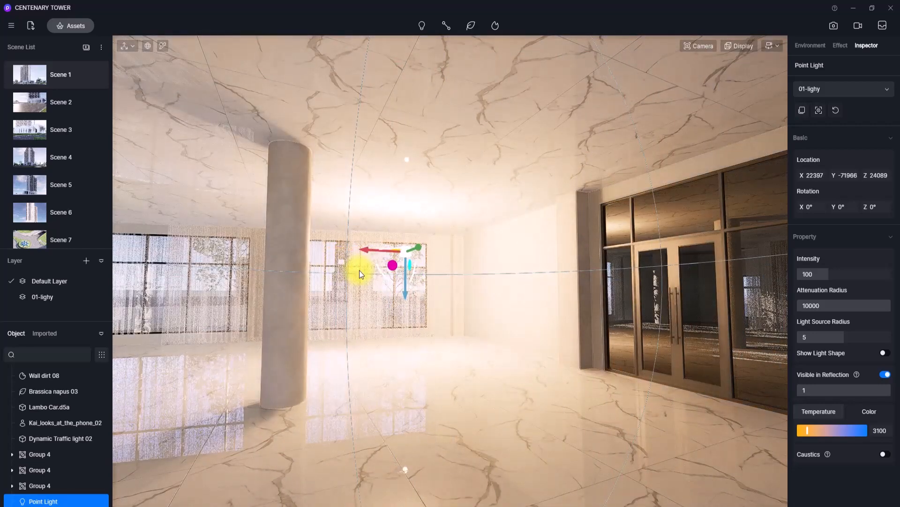
- Copy the upper-floor point light along the room to about Y -66863, and again to about X 23087, Y -63775
drag(417, 248, 626, 181)
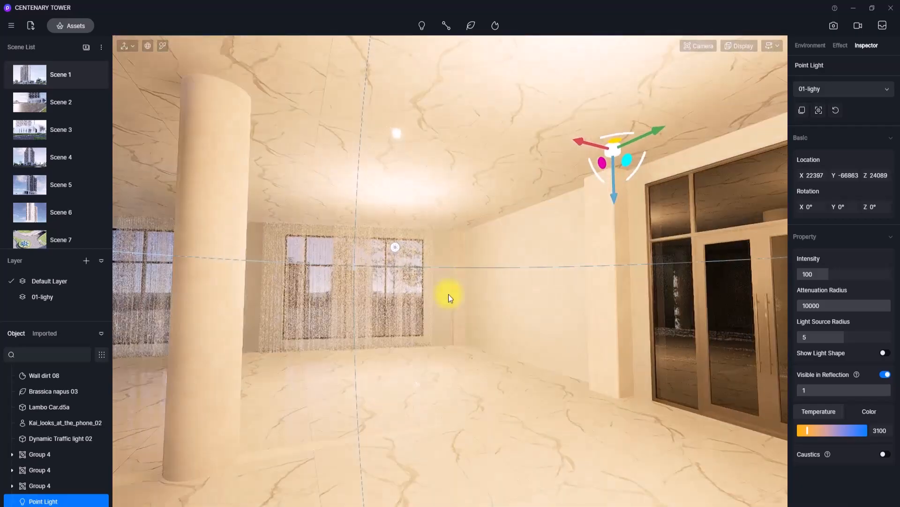
right_drag(449, 294, 838, 225)
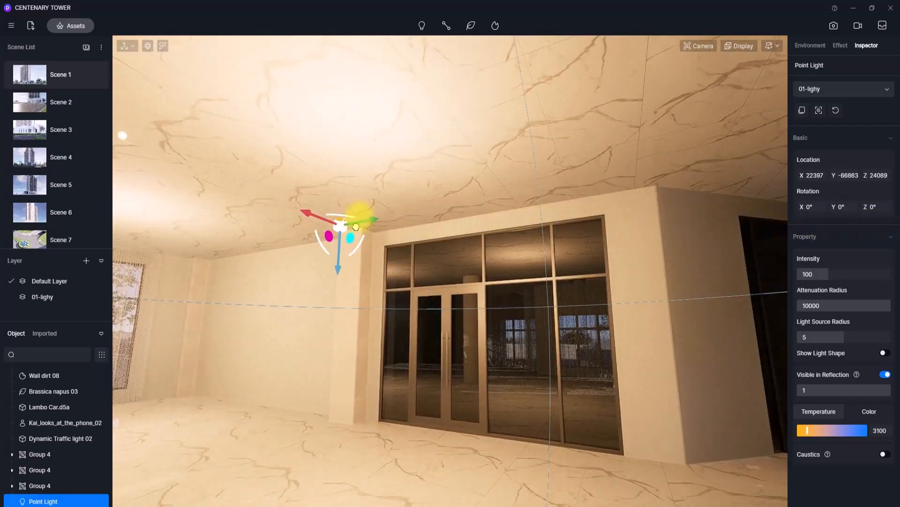
drag(356, 226, 769, 202)
right_drag(769, 201, 141, 275)
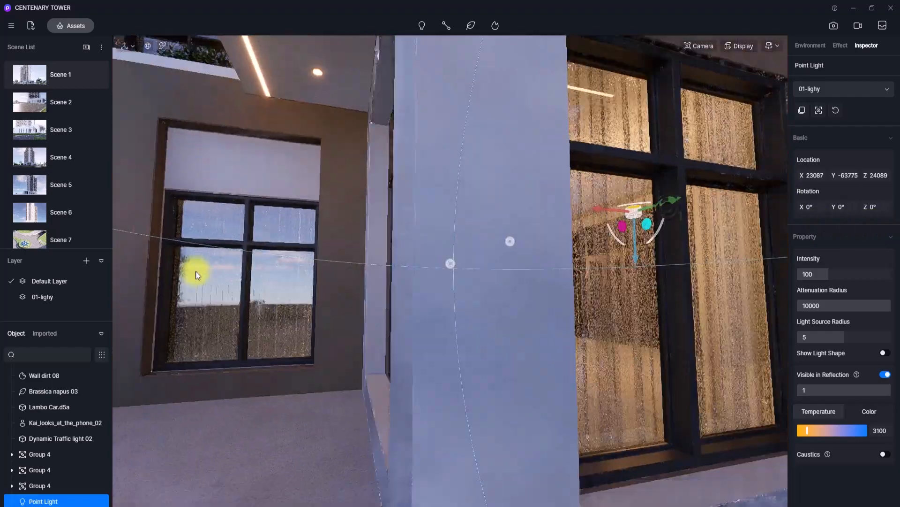
- Examine the placed point lights from outside, above the podium terrace
scroll(275, 268, down, 8)
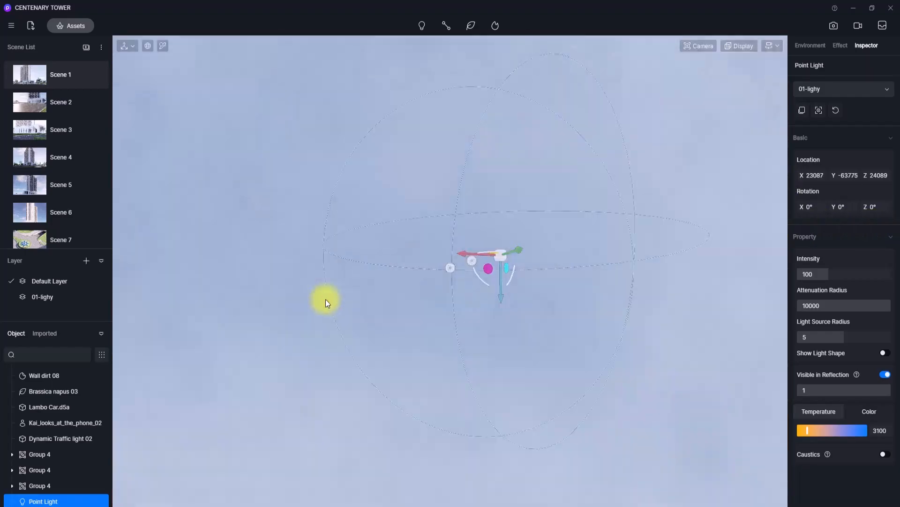
right_drag(326, 300, 247, 354)
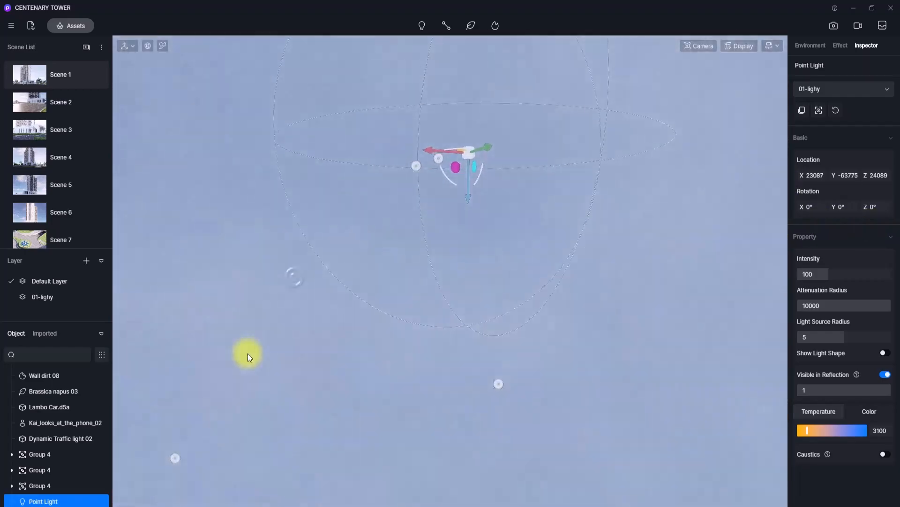
scroll(248, 353, down, 5)
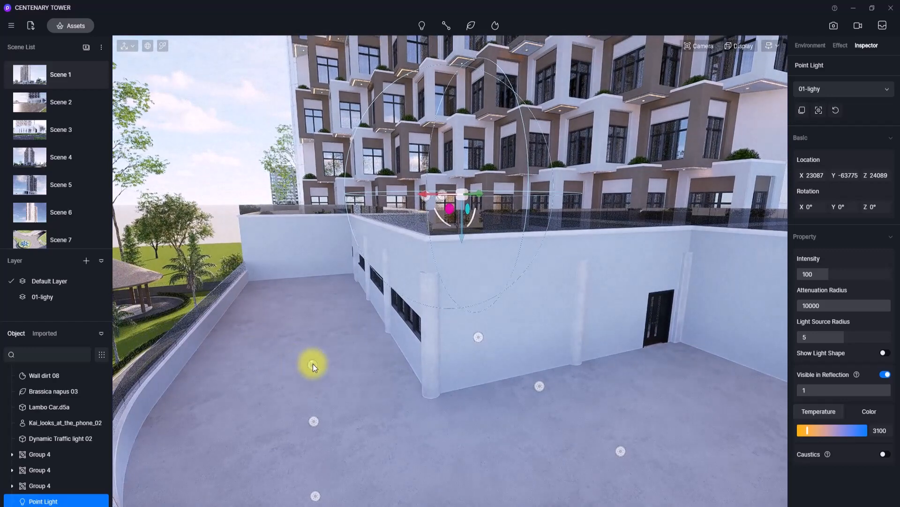
click(313, 364)
key(Escape)
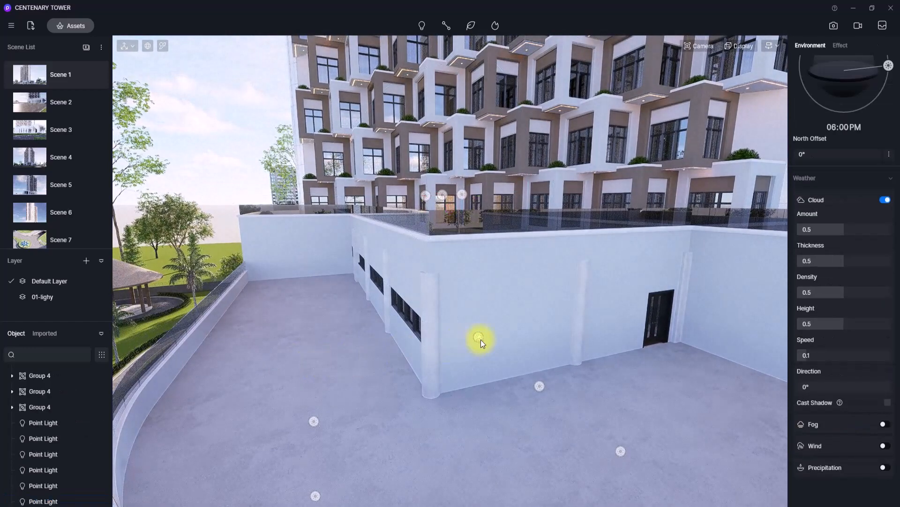
right_drag(451, 468, 491, 402)
scroll(491, 402, down, 3)
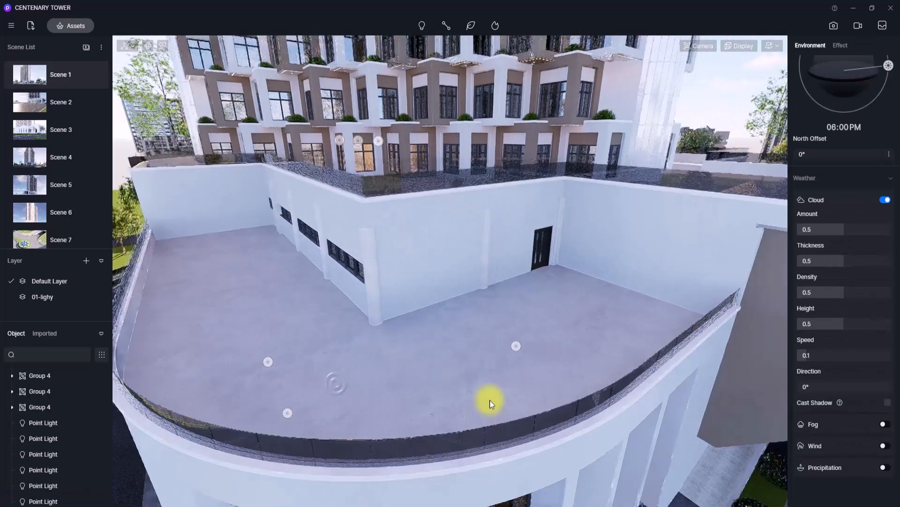
click(517, 345)
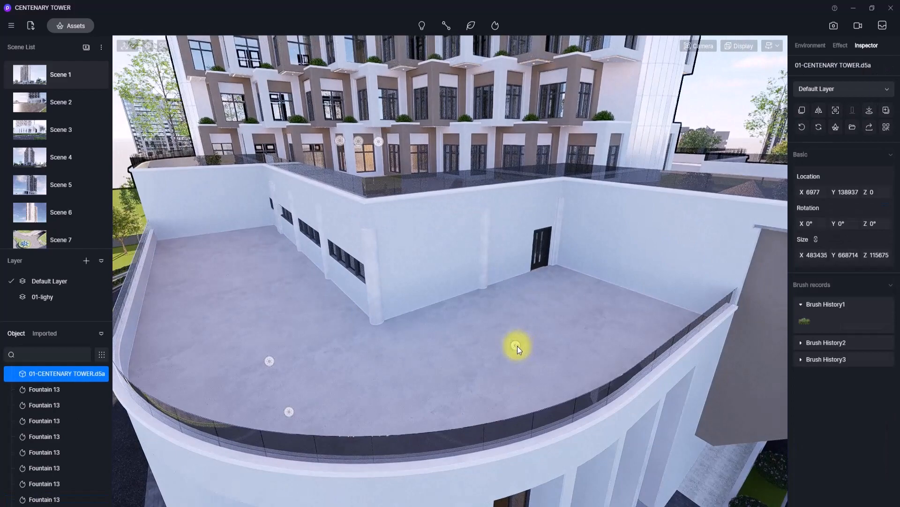
key(Escape)
click(270, 361)
key(Escape)
- Copy the upper-floor point light further into the room beside the glazed partition, to about X 26596, Y -60293, Z 24221
right_drag(270, 362, 420, 377)
scroll(420, 377, up, 5)
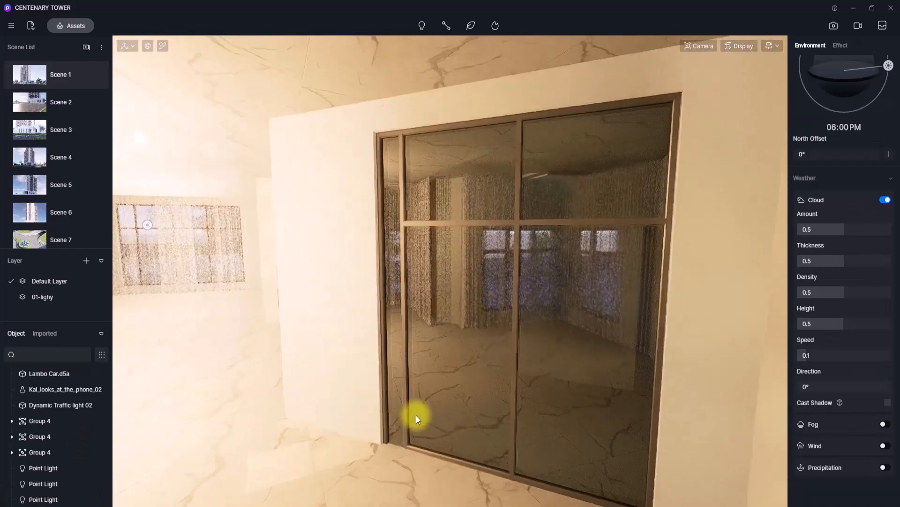
right_drag(416, 416, 313, 263)
scroll(313, 263, down, 5)
scroll(314, 263, up, 4)
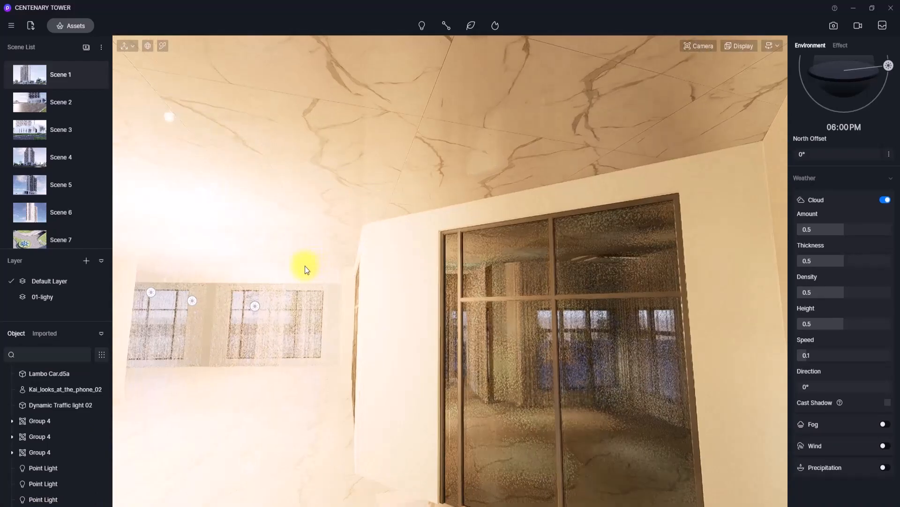
click(192, 301)
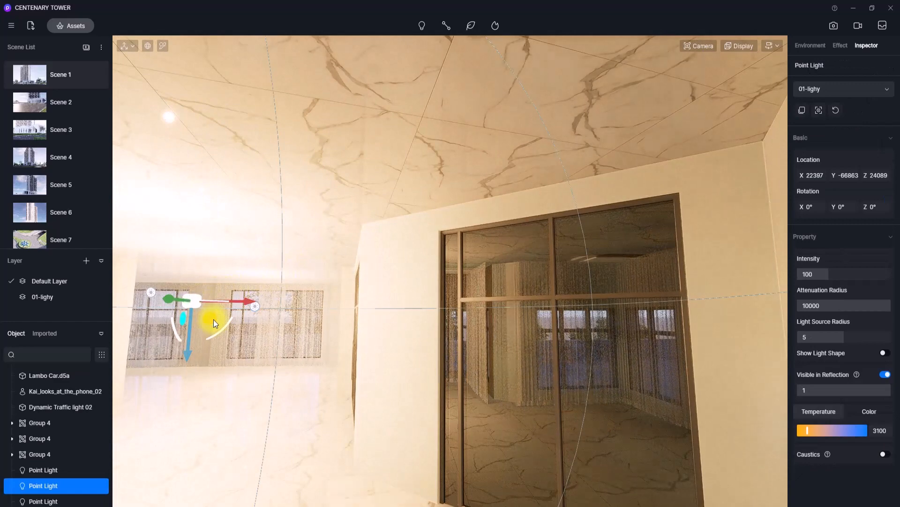
drag(213, 319, 581, 304)
scroll(587, 265, up, 3)
right_drag(575, 397, 554, 111)
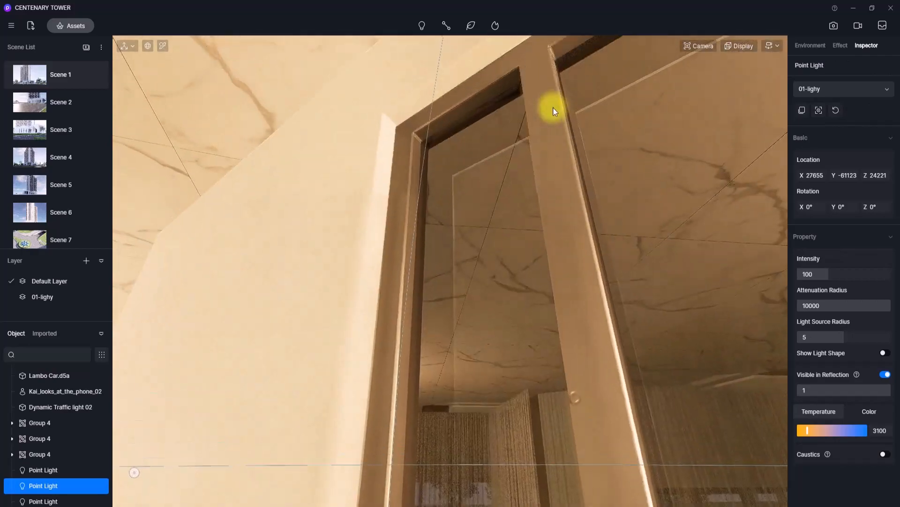
scroll(553, 112, down, 3)
drag(590, 223, 519, 106)
right_drag(518, 105, 539, 241)
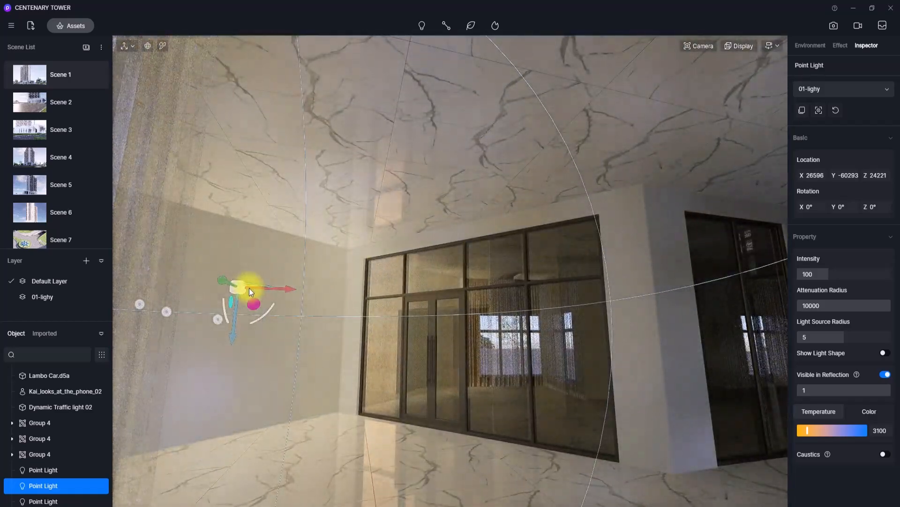
- Examine the tower's floor layout from above in wireframe display, and restore the rendered display
right_drag(249, 288, 584, 230)
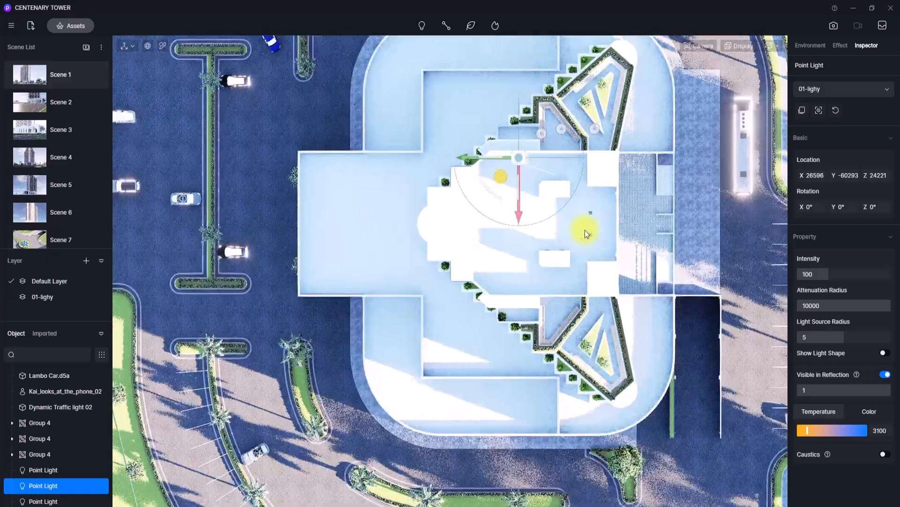
click(741, 45)
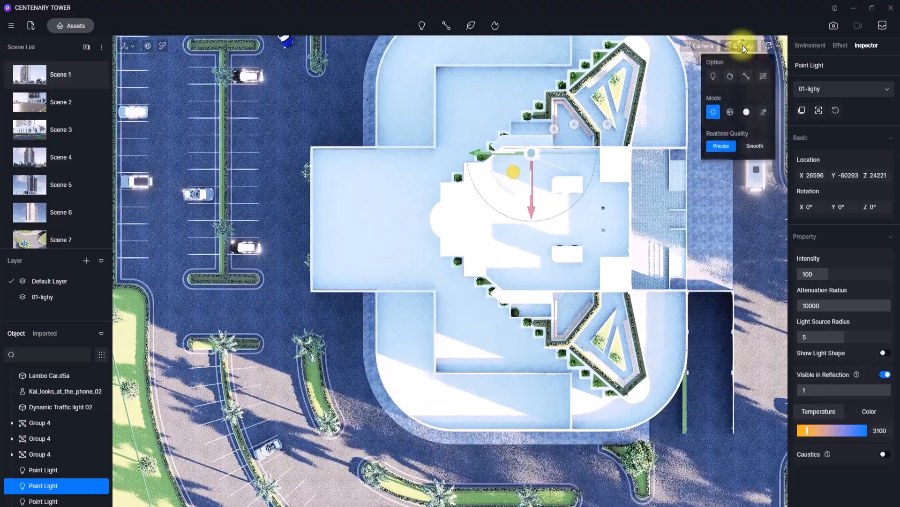
click(731, 114)
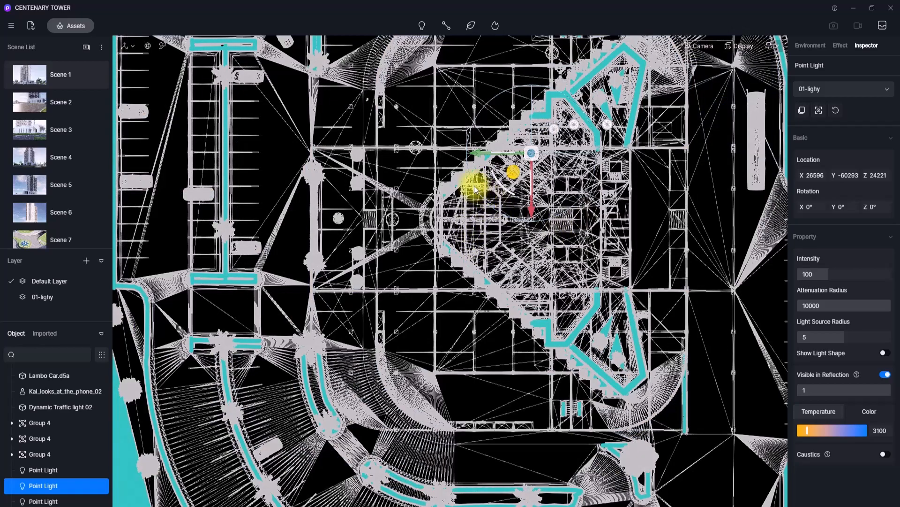
scroll(483, 285, up, 6)
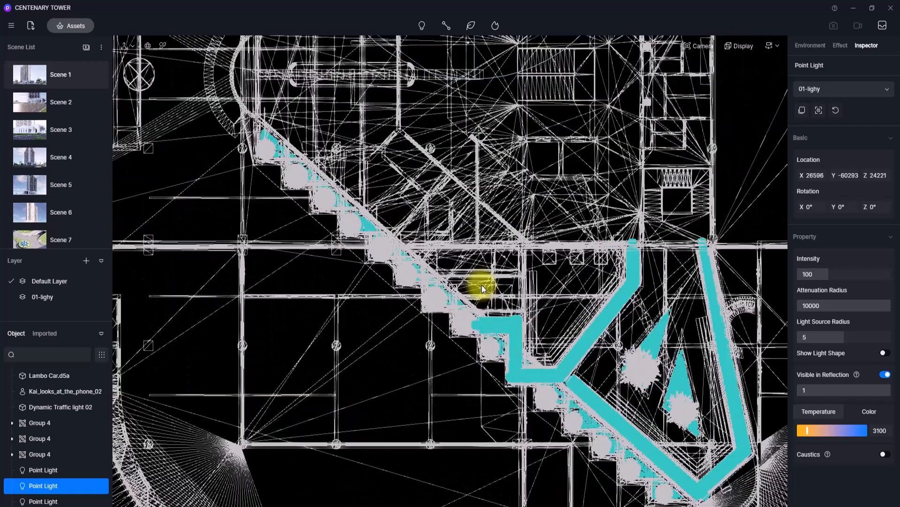
scroll(482, 285, up, 2)
click(740, 46)
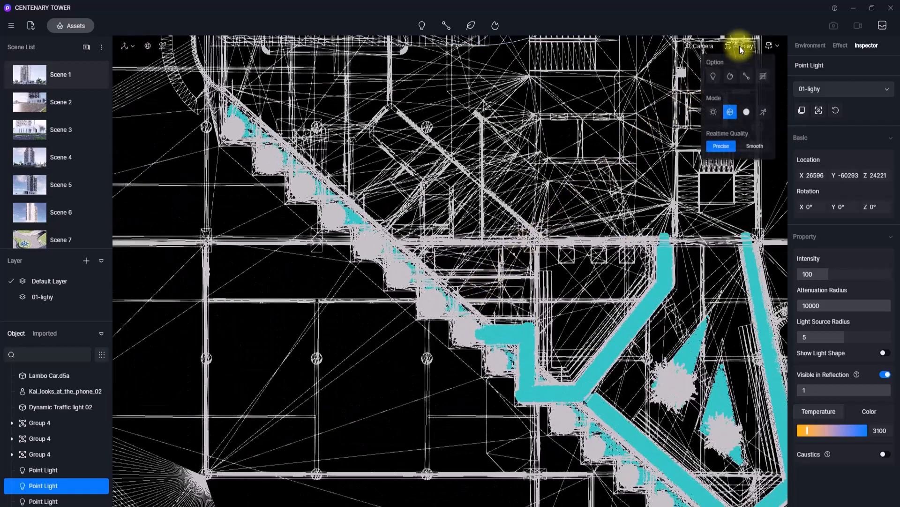
click(714, 114)
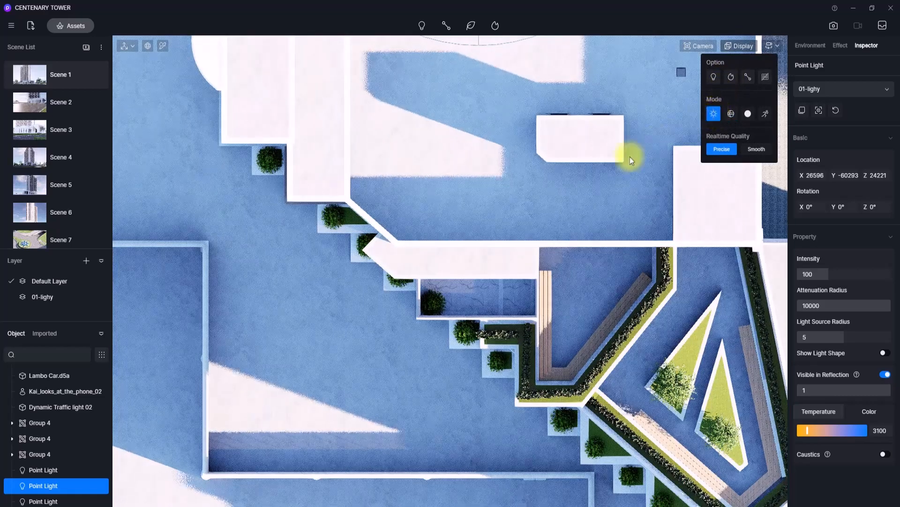
- Move the new point light to about X 28195, Y -56937, and copy it to about X 33563, Y -52362
scroll(426, 260, up, 5)
right_drag(426, 260, 358, 258)
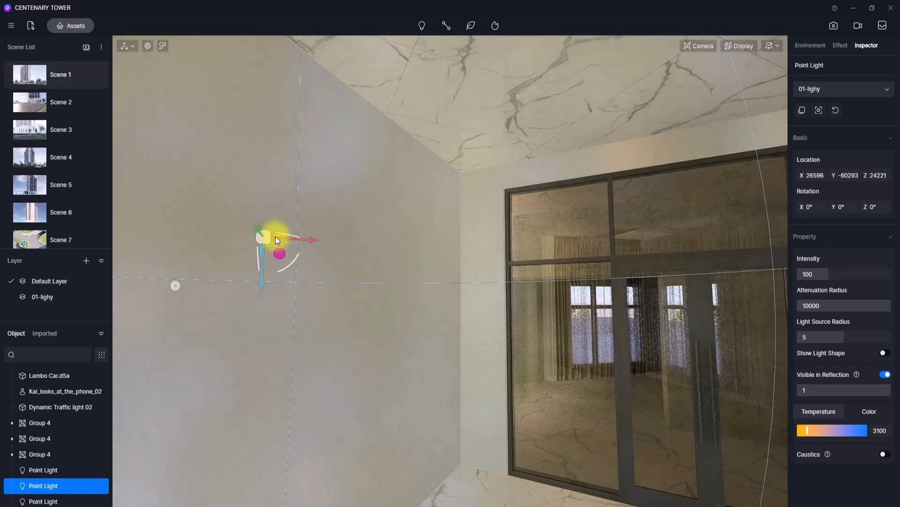
drag(276, 240, 597, 108)
right_drag(596, 109, 215, 268)
scroll(33, 224, down, 3)
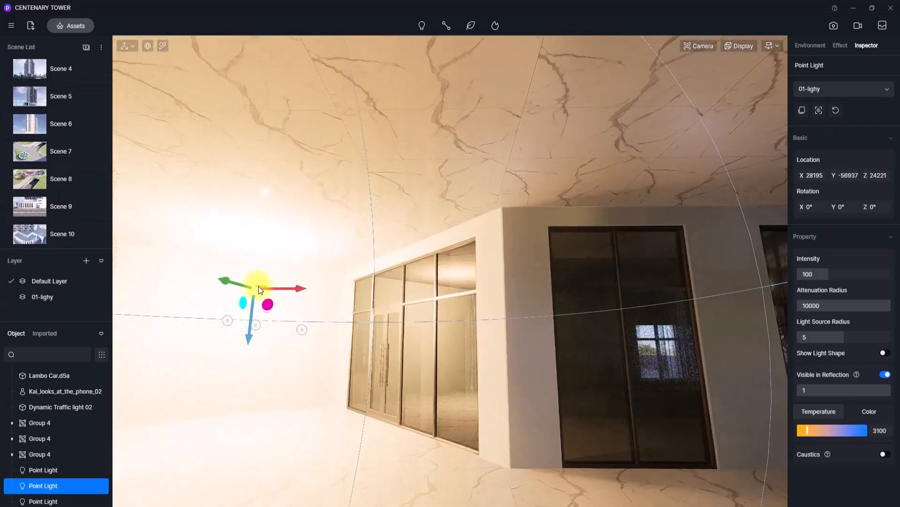
drag(259, 288, 620, 169)
right_drag(620, 170, 845, 178)
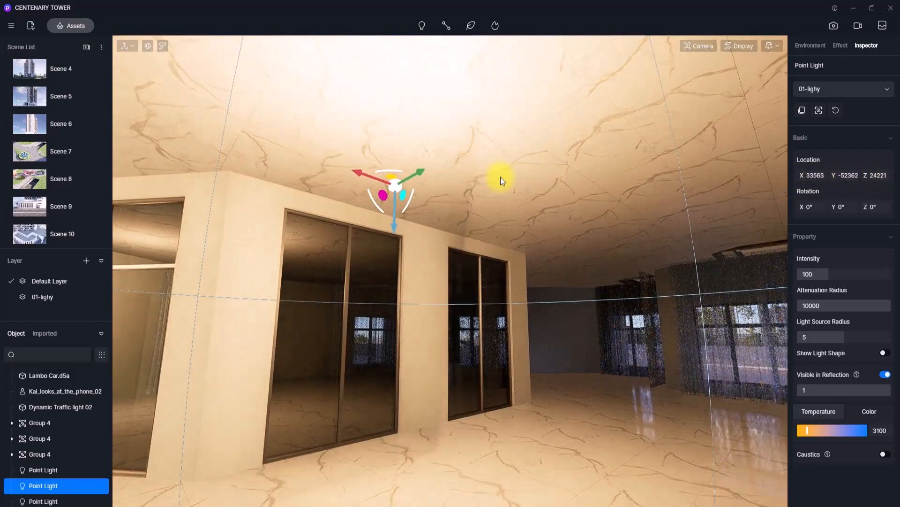
- Copy the point light along the upper-floor hall to about X 38501, Y -53519, and again to about X 42715, Y -56187
alt+drag(393, 181, 572, 275)
right_drag(573, 275, 778, 389)
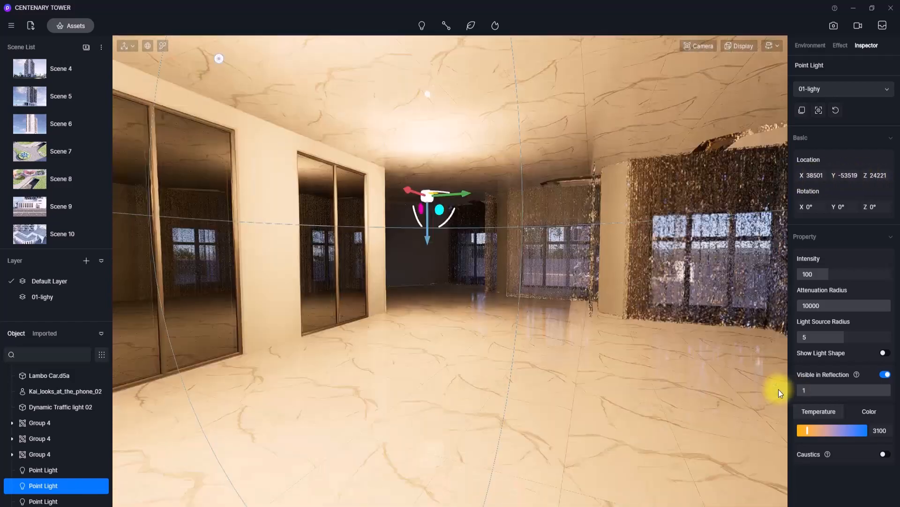
scroll(583, 311, up, 3)
right_drag(583, 311, 741, 244)
scroll(742, 245, up, 3)
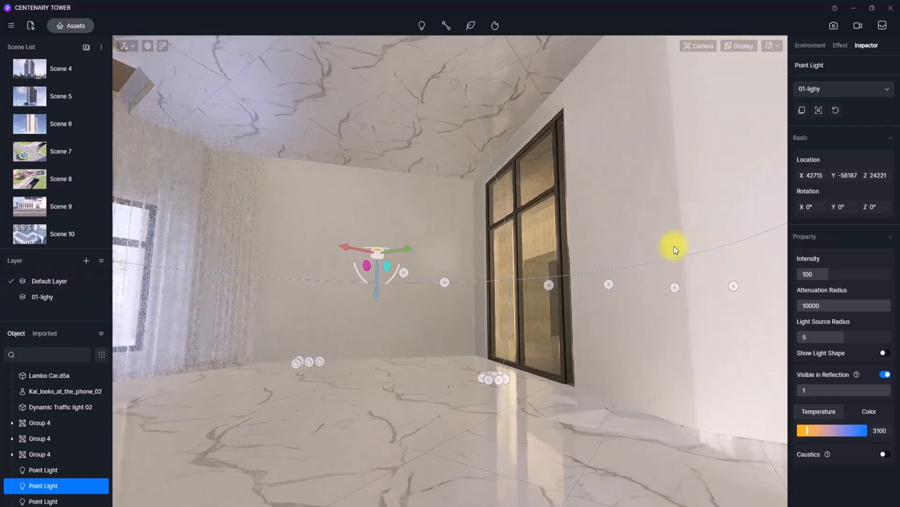
- Copy the point light around the hall to about X 47446, Y -61634, X 49138, Y -66341, and X 49407, Y -71430
drag(376, 251, 415, 106)
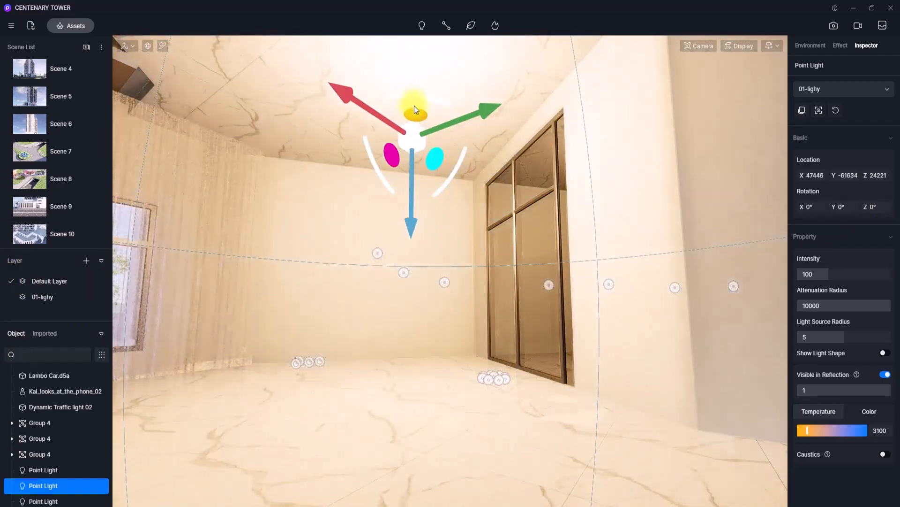
scroll(520, 278, down, 3)
right_drag(772, 190, 371, 243)
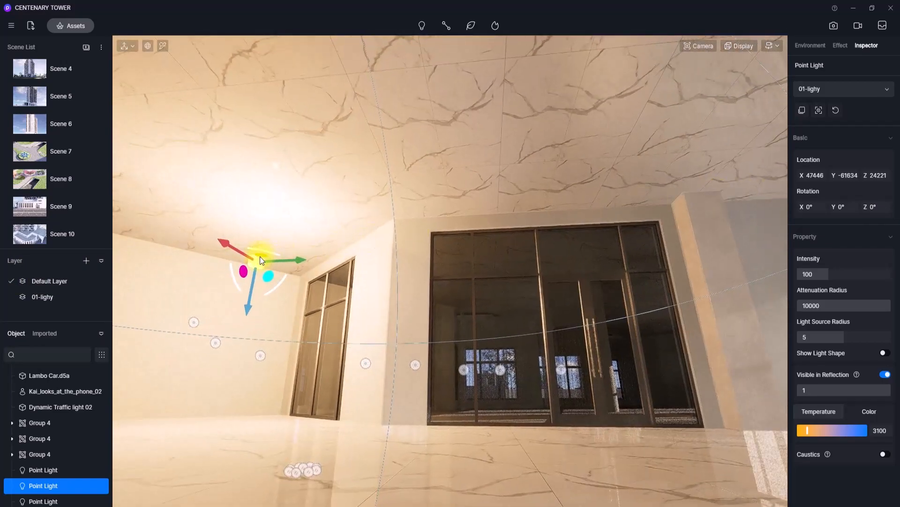
drag(260, 256, 551, 184)
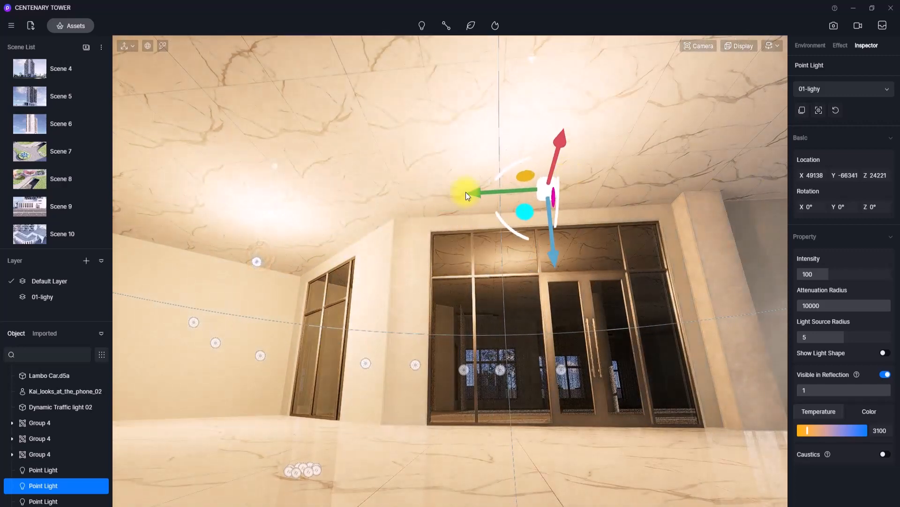
right_drag(466, 193, 800, 156)
drag(425, 207, 738, 259)
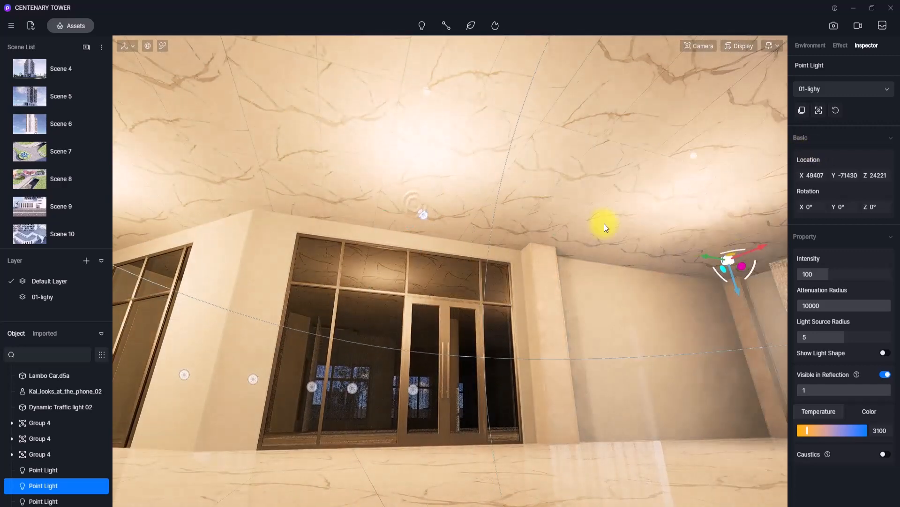
right_drag(604, 223, 797, 235)
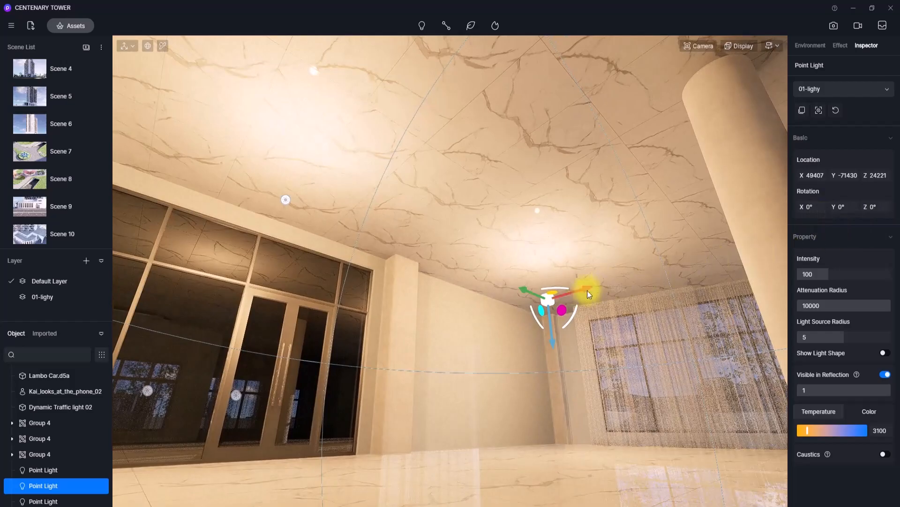
- Place a point light copy in the unlit upper-floor room, at about X 13592, Y -74444, Z 24089
drag(587, 290, 764, 235)
right_drag(764, 235, 604, 181)
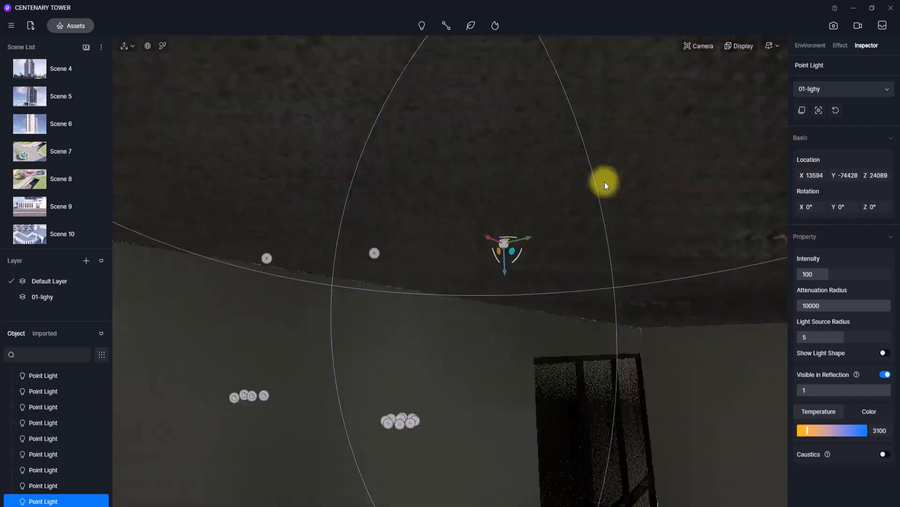
key(w)
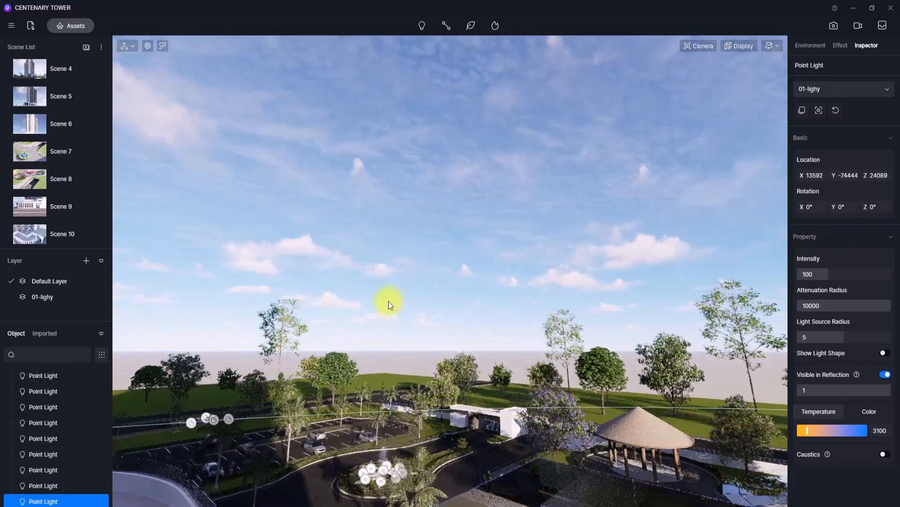
right_drag(389, 303, 11, 321)
key(s)
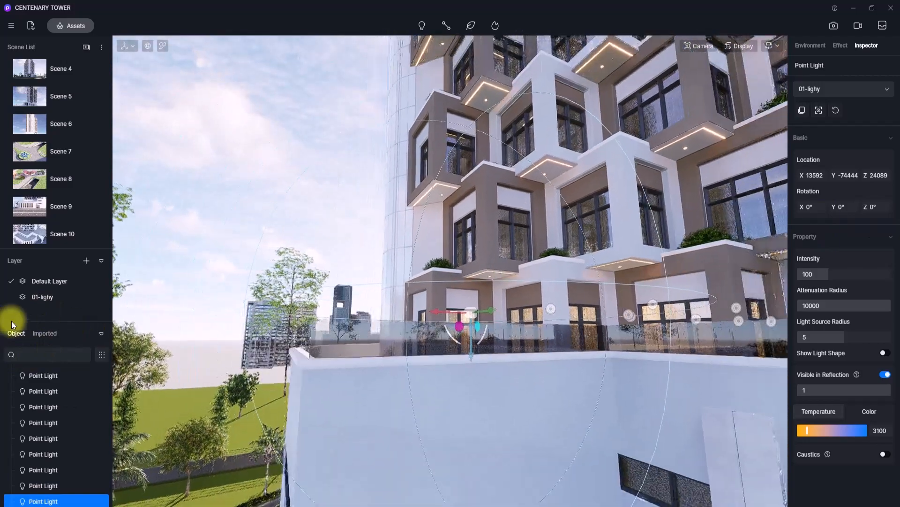
key(s)
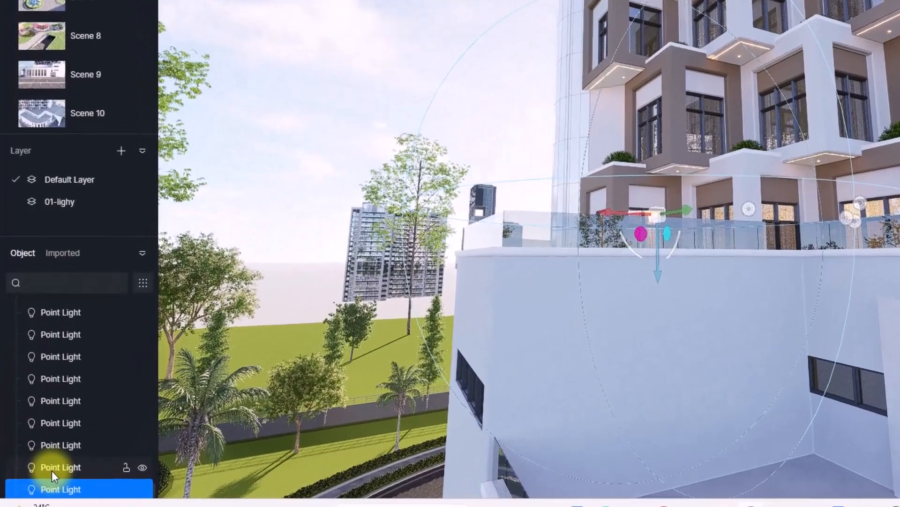
- Add all the remaining point lights in the object list to the current selection
ctrl+click(36, 487)
ctrl+click(34, 471)
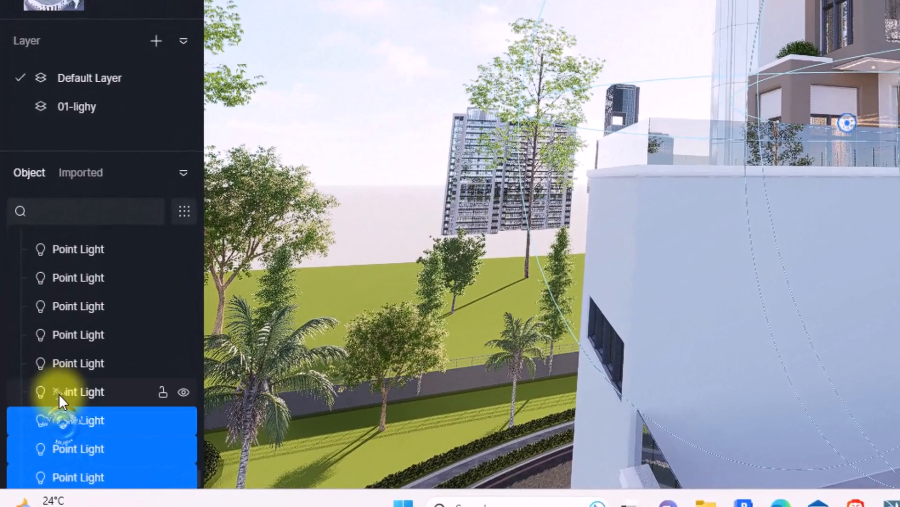
ctrl+click(32, 454)
scroll(32, 454, up, 1)
ctrl+click(63, 390)
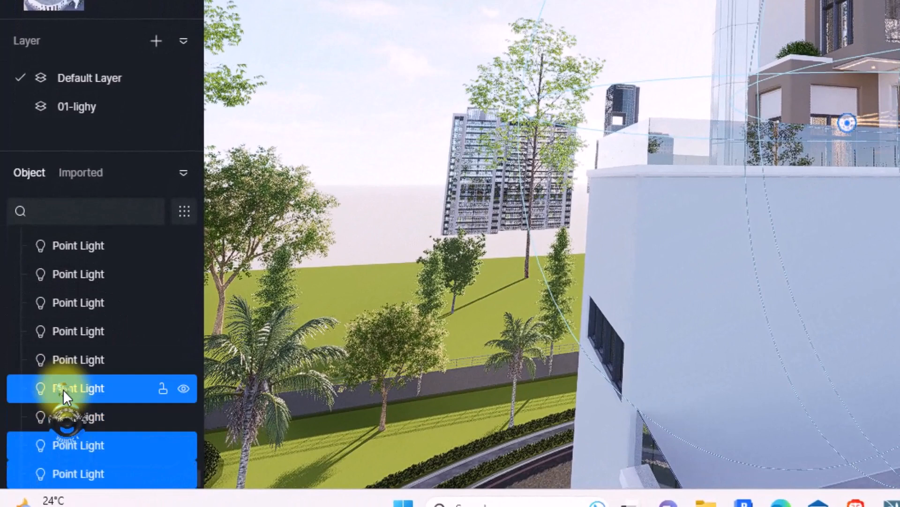
ctrl+click(62, 420)
scroll(63, 437, up, 1)
ctrl+click(63, 465)
ctrl+click(67, 440)
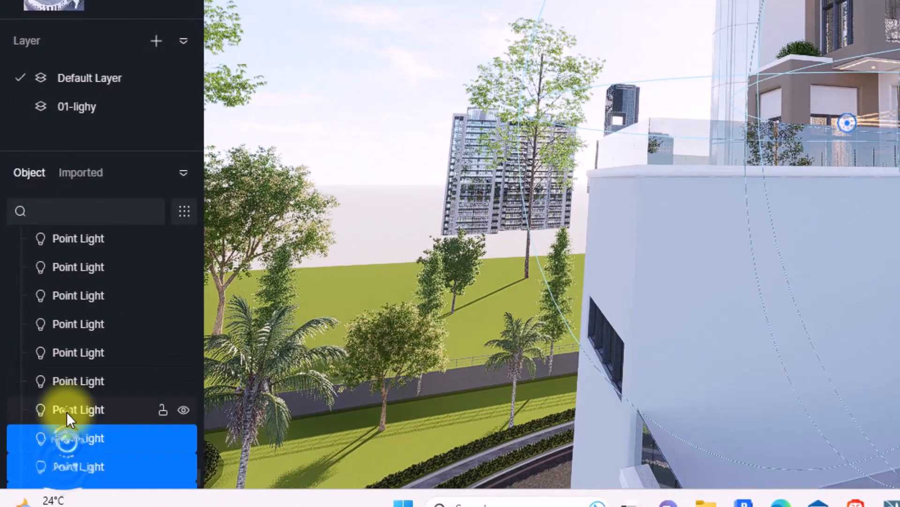
ctrl+click(67, 410)
ctrl+click(68, 379)
ctrl+click(76, 357)
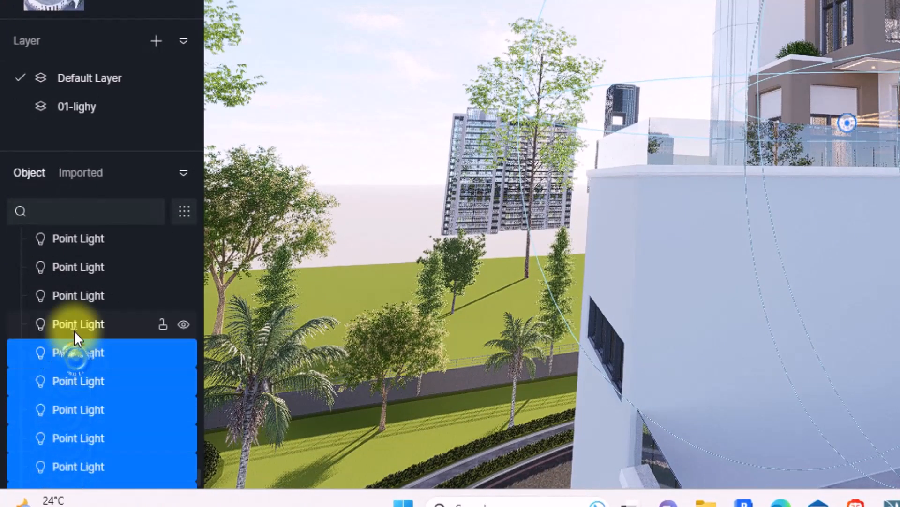
ctrl+click(72, 324)
ctrl+click(69, 297)
ctrl+click(67, 268)
ctrl+click(66, 242)
scroll(67, 244, up, 3)
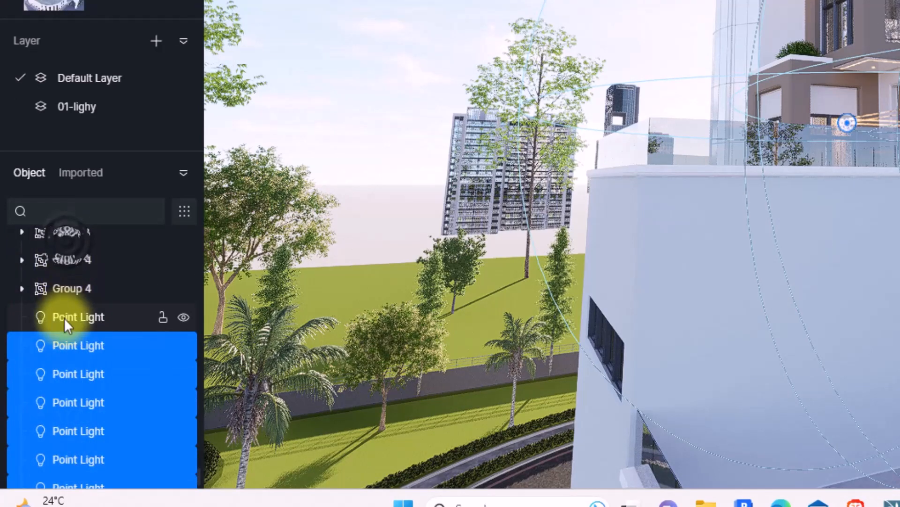
scroll(65, 328, down, 3)
ctrl+click(69, 416)
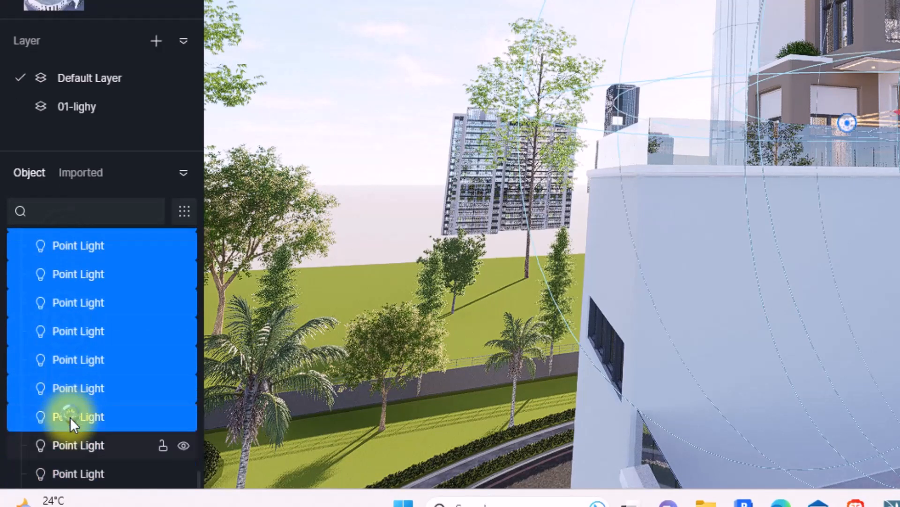
ctrl+click(65, 444)
ctrl+click(69, 470)
- Group the selected point lights and rename the group as "01-lighting 1"
right_click(66, 439)
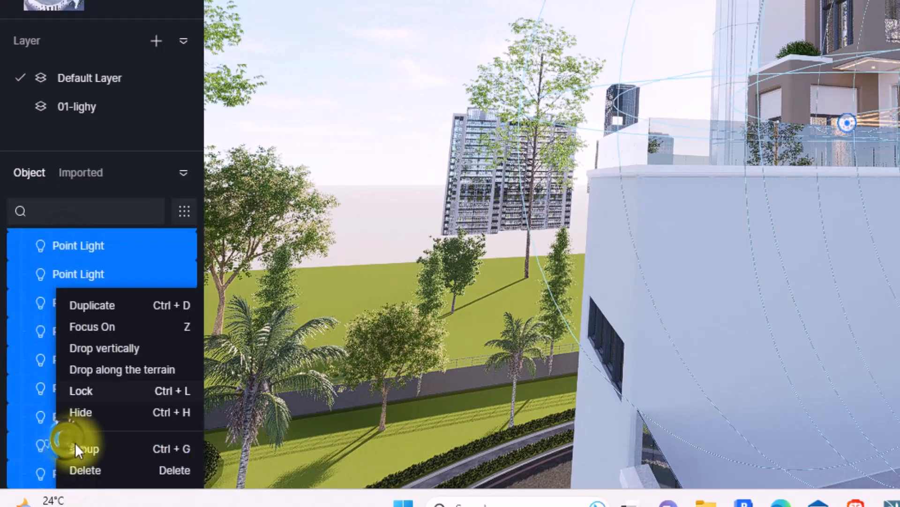
click(89, 448)
right_click(58, 475)
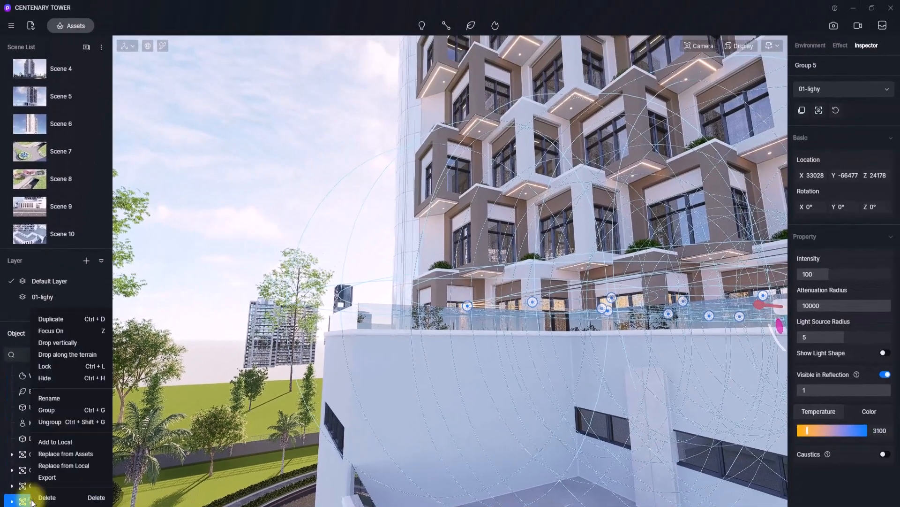
click(50, 398)
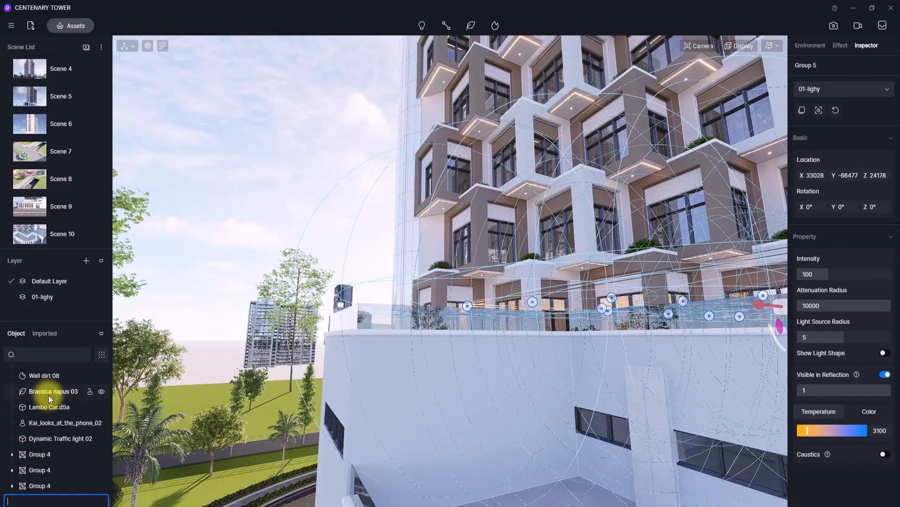
text(01-lighting 1)
key(Return)
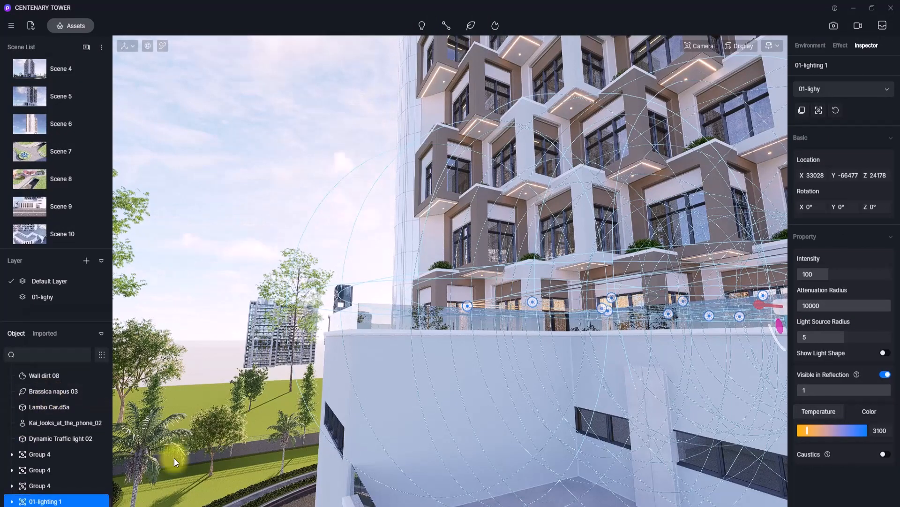
- Switch to an elevation view of the tower and hide the Apartment02 building blocking its facade
right_drag(760, 301, 616, 319)
scroll(616, 320, up, 3)
key(q)
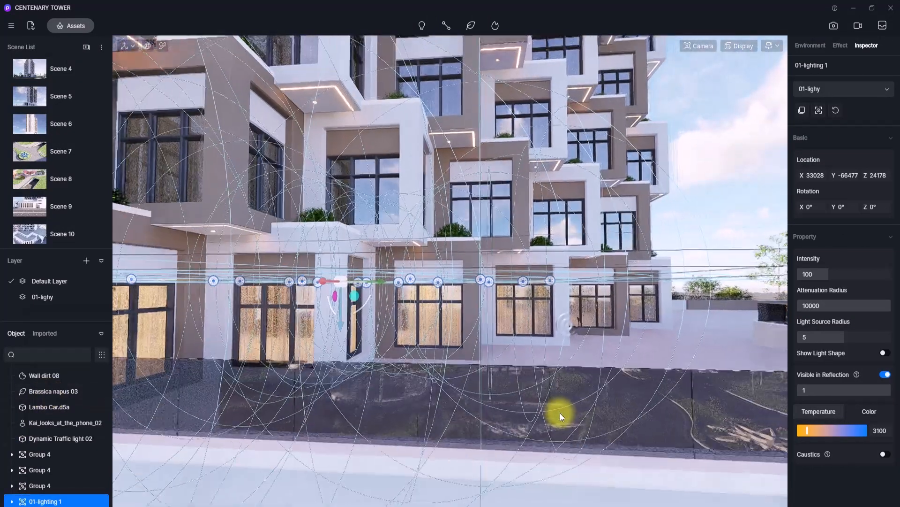
key(2)
scroll(386, 264, down, 3)
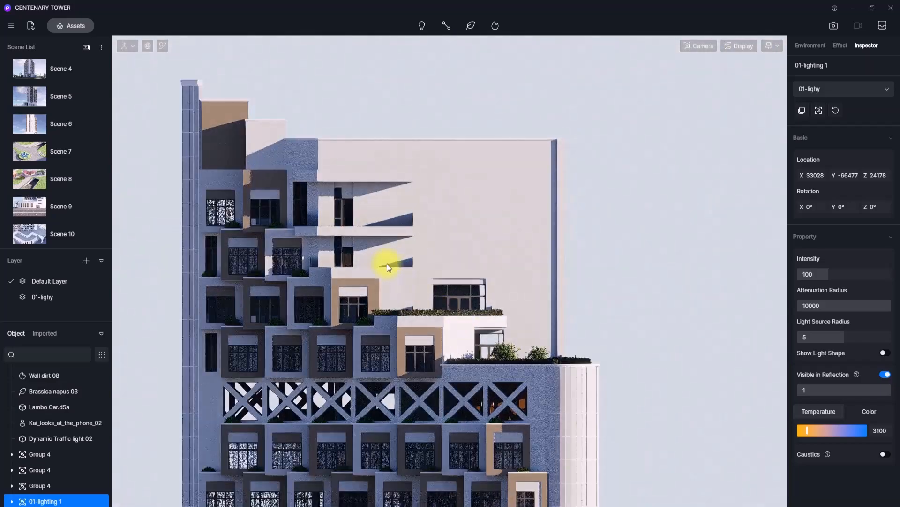
middle_drag(387, 263, 367, 408)
click(359, 459)
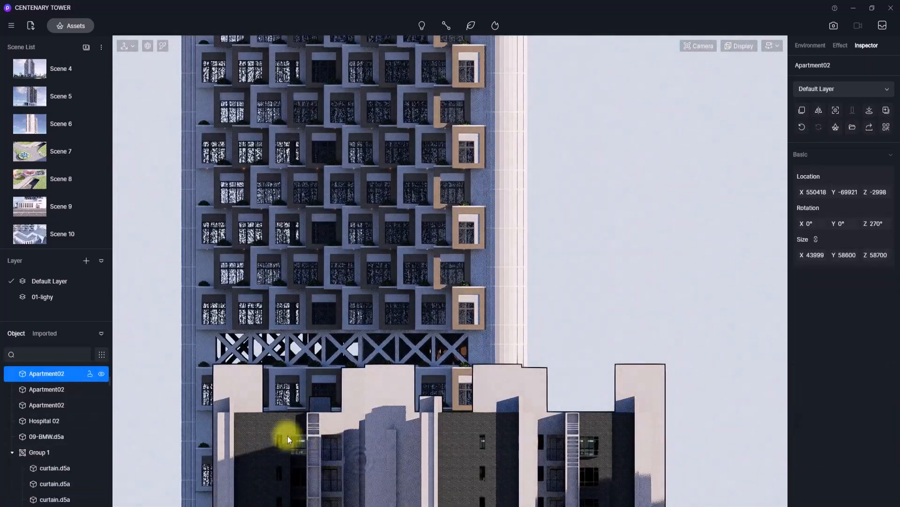
click(100, 373)
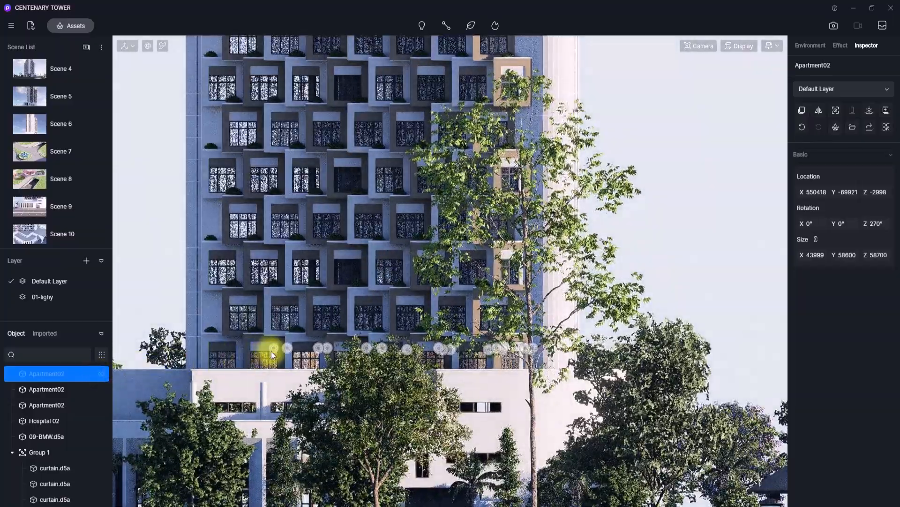
- Copy the 01-lighting 1 group vertically up the tower to about Z 30719
click(275, 351)
alt+drag(442, 266, 442, 185)
scroll(419, 283, down, 3)
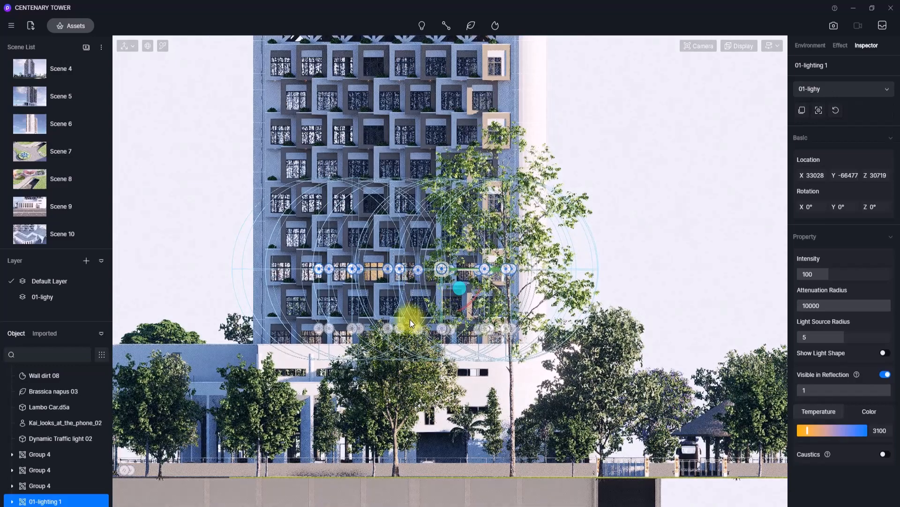
scroll(434, 335, down, 2)
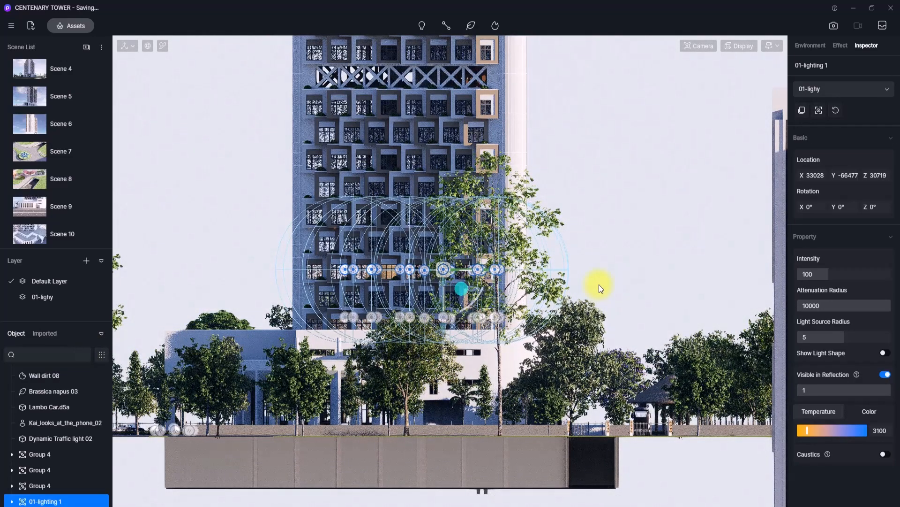
right_drag(598, 284, 549, 314)
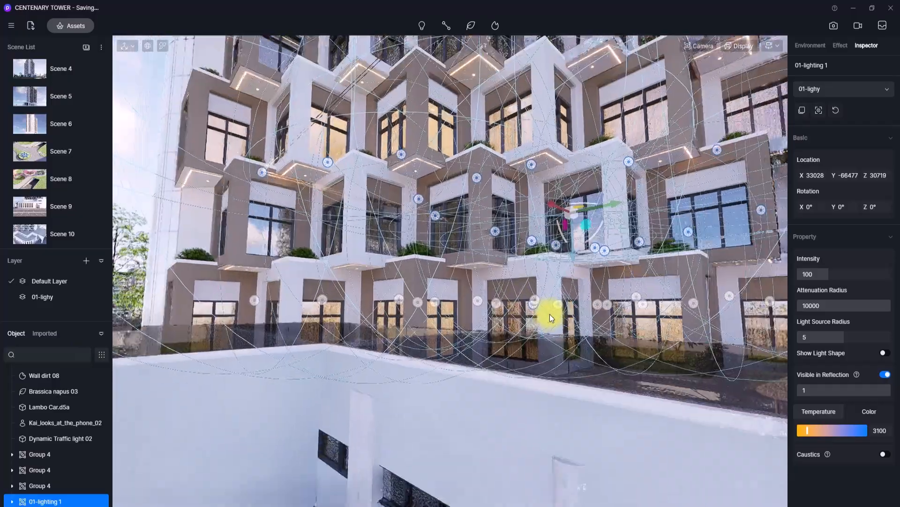
scroll(454, 311, down, 6)
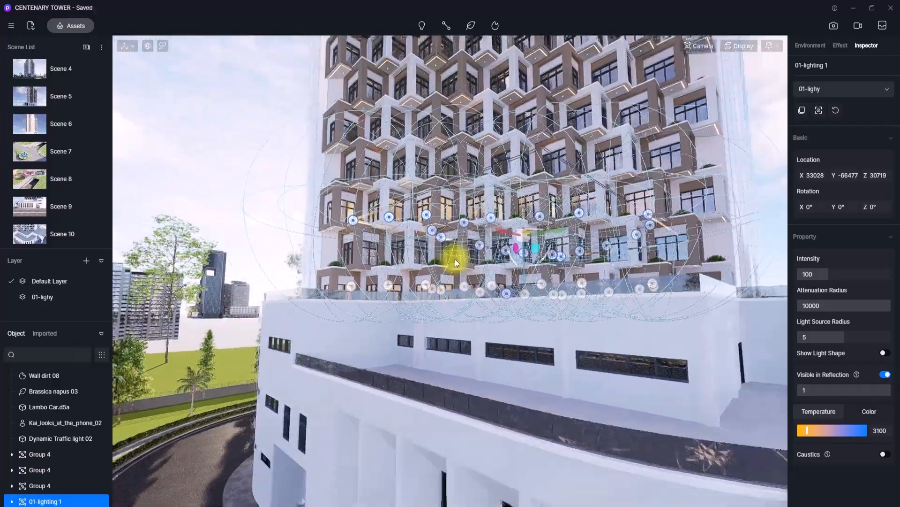
- Place the BOLLARD LIGHT MAIN model from the local asset library on the hedged lawn, at about X -3364, Y -16097, Z 9334
scroll(455, 259, down, 5)
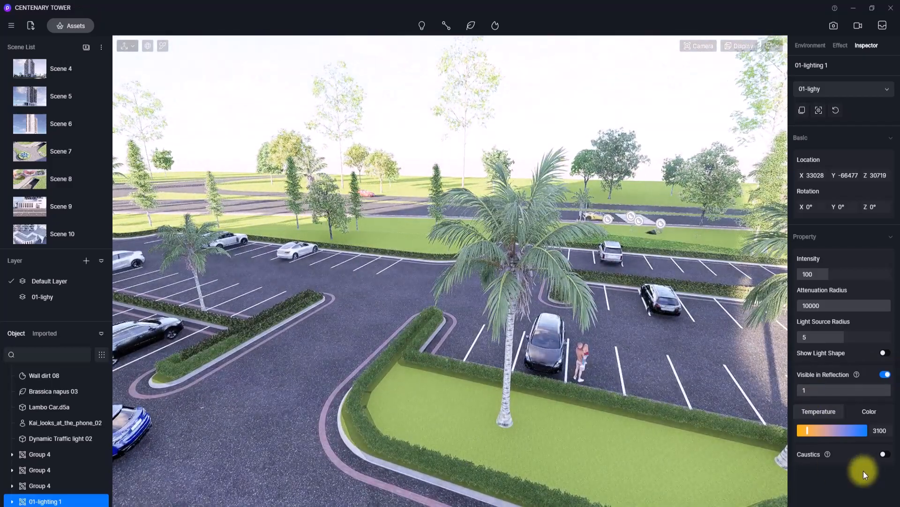
click(80, 26)
click(78, 31)
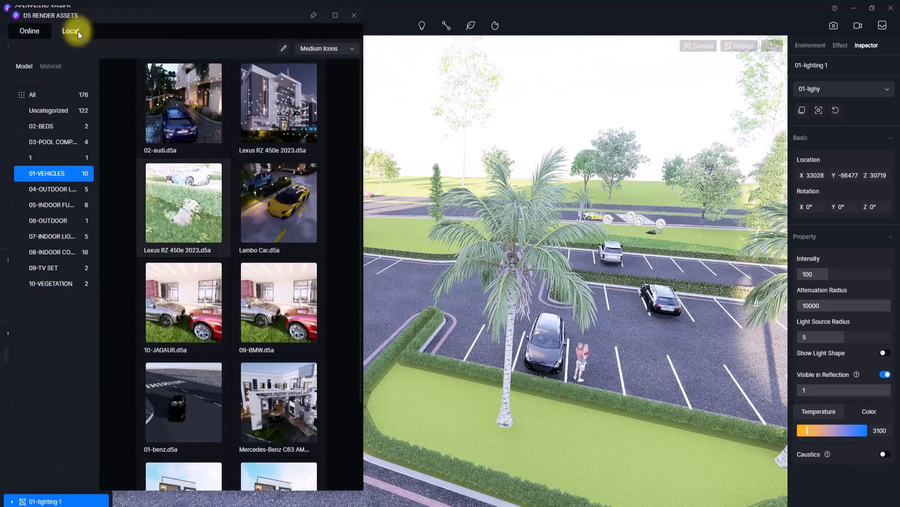
scroll(184, 253, down, 3)
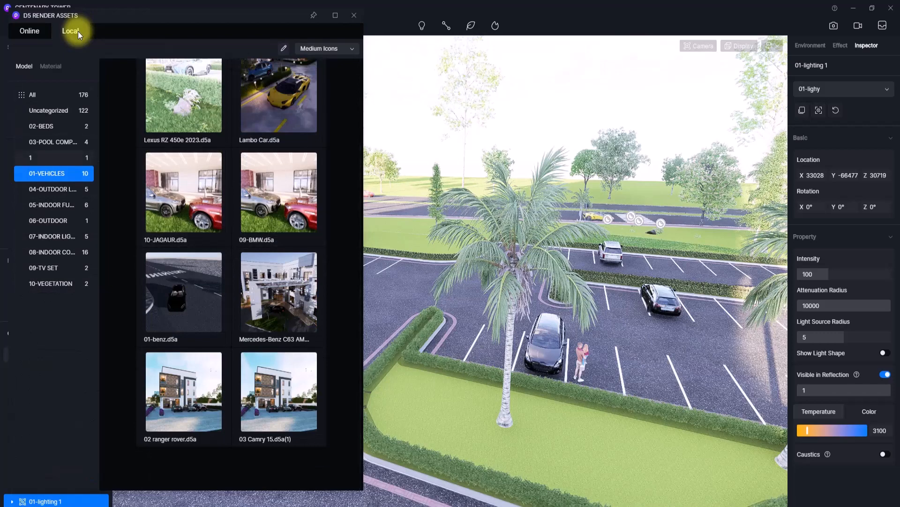
click(41, 97)
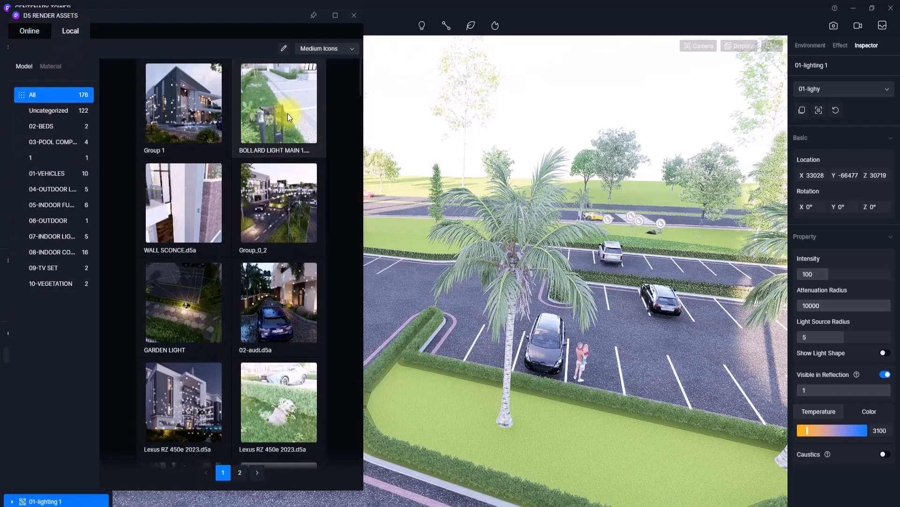
click(288, 113)
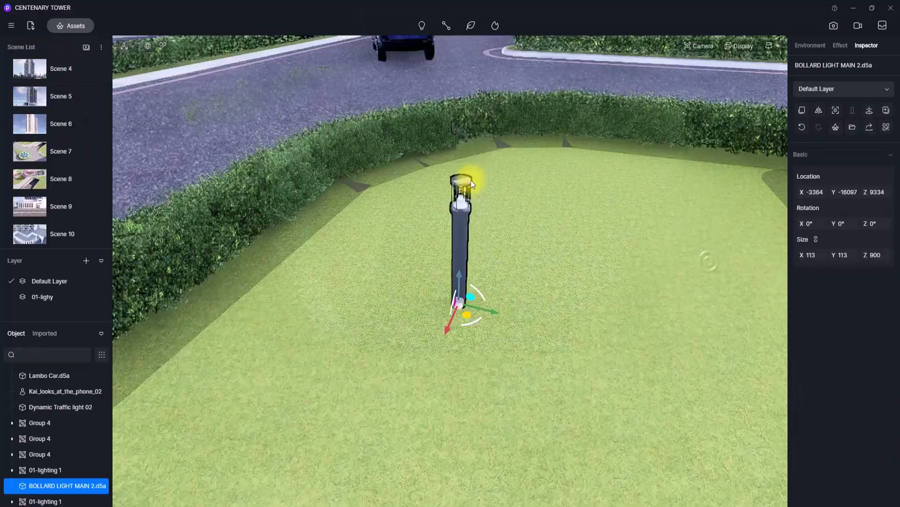
- Add a point light at the bollard's lamp head, at about X -2472, Y -16014, Z 8944
scroll(440, 283, down, 3)
scroll(440, 283, up, 5)
scroll(434, 296, down, 3)
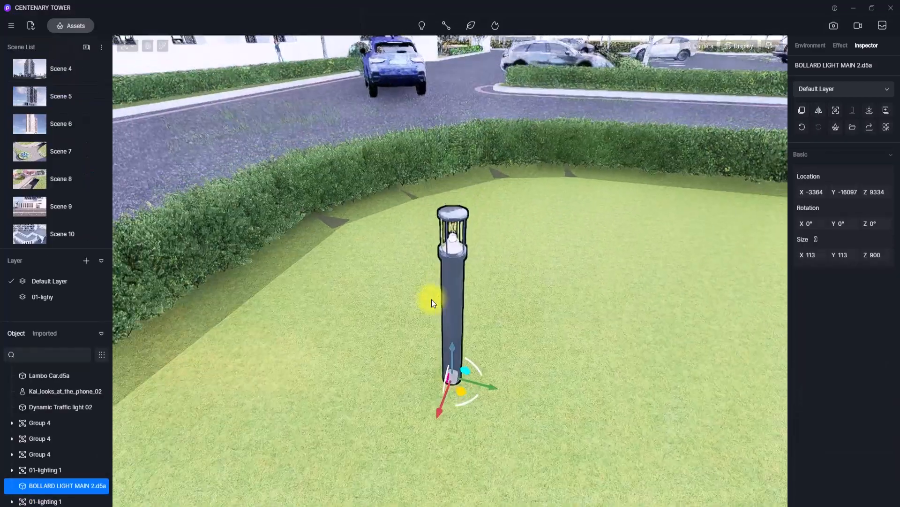
right_drag(431, 299, 380, 300)
scroll(380, 300, up, 3)
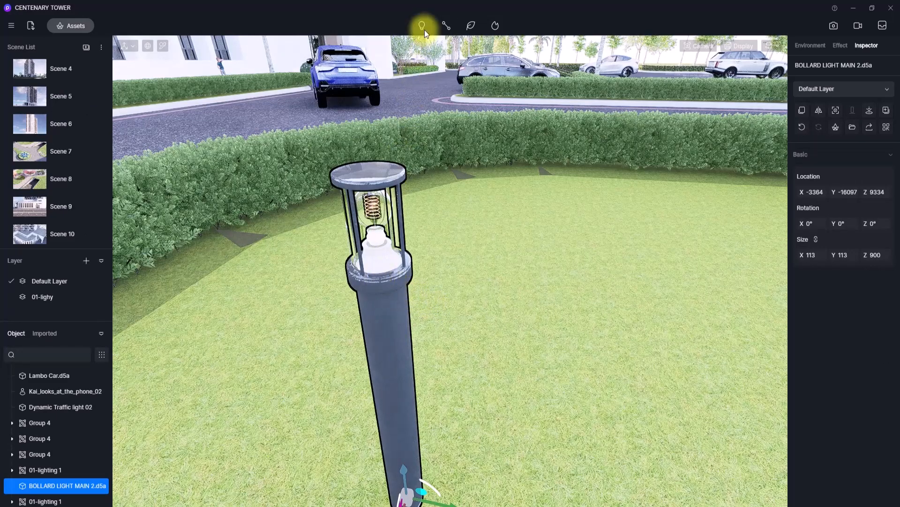
mouse_move(422, 26)
click(421, 48)
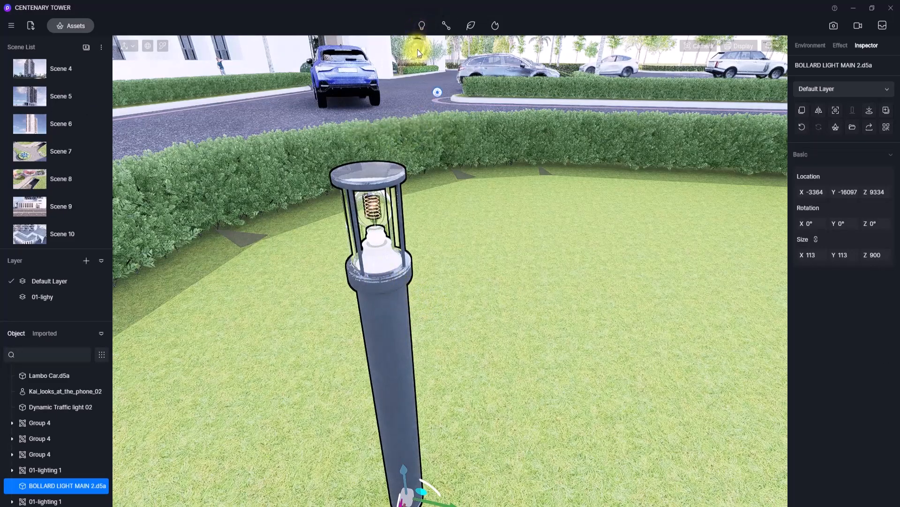
click(379, 219)
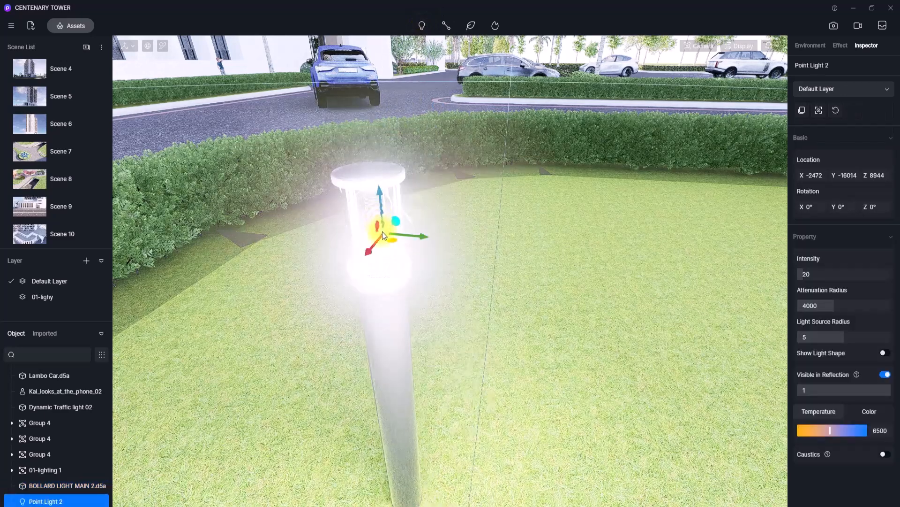
- Assign the bollard's point light to layer 01-lighy with intensity 65, attenuation radius about 6627 and temperature about 3050
key(Escape)
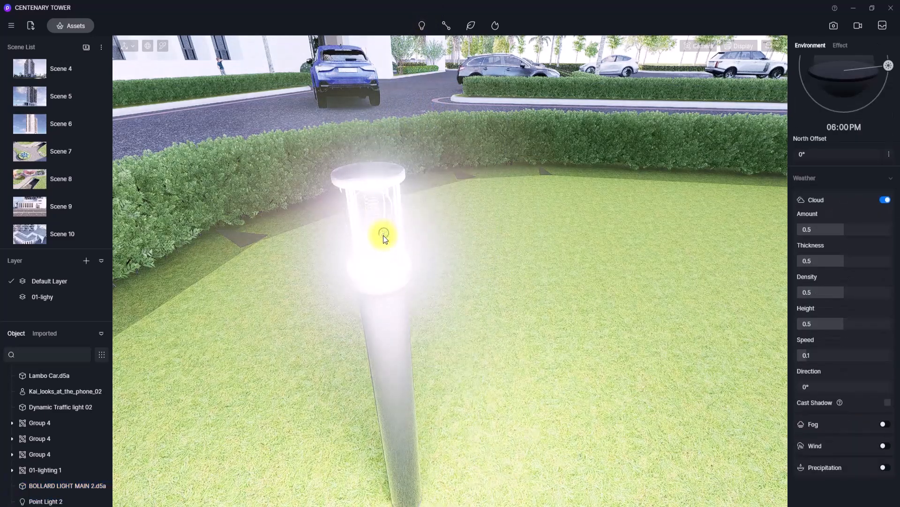
click(384, 235)
click(827, 89)
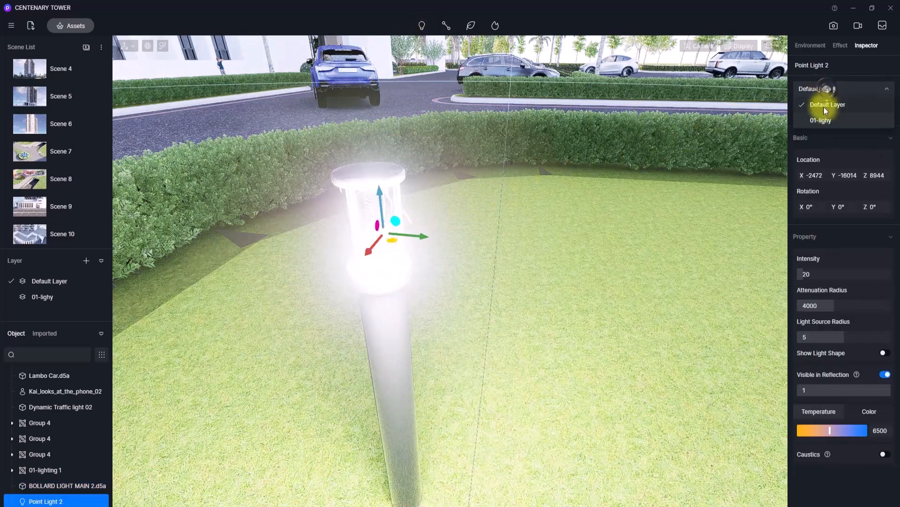
click(822, 119)
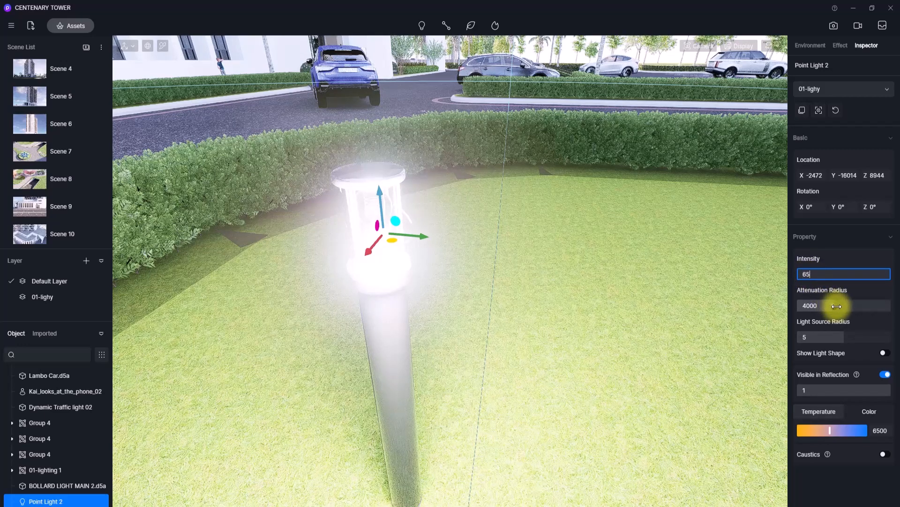
drag(837, 306, 859, 309)
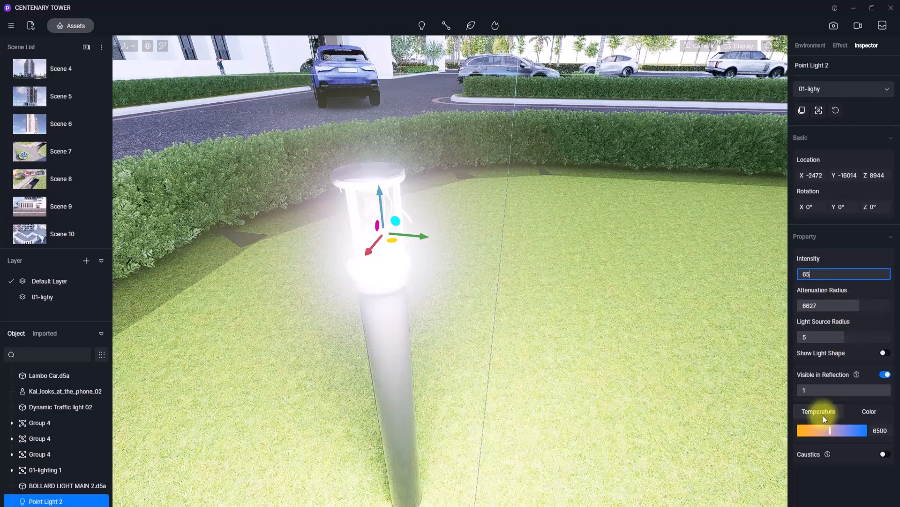
drag(830, 430, 807, 432)
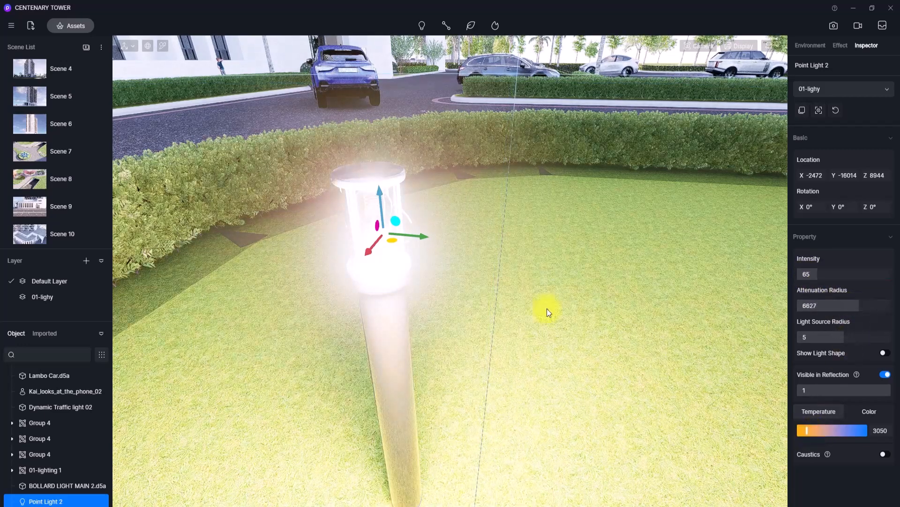
- Center the point light over the bollard in plan by moving it to about X -2399, Y -16052
right_drag(407, 252, 533, 395)
scroll(534, 385, up, 3)
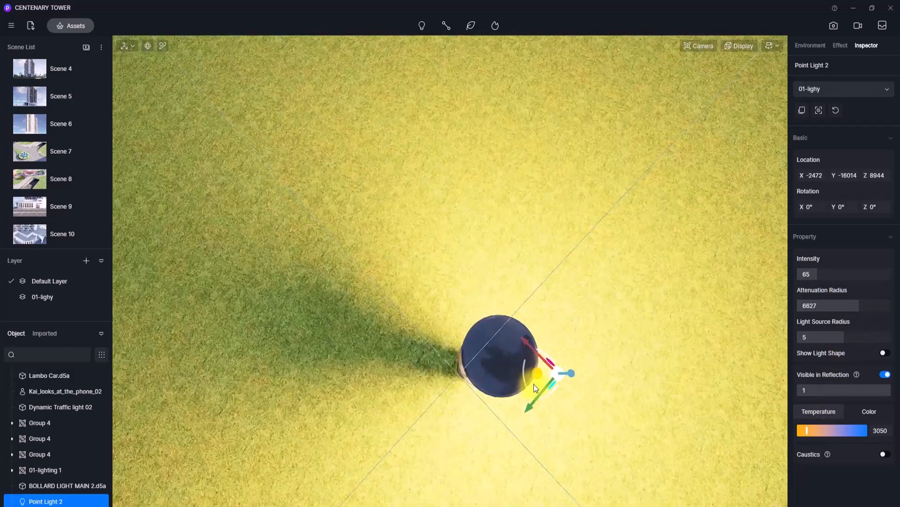
drag(536, 375, 477, 358)
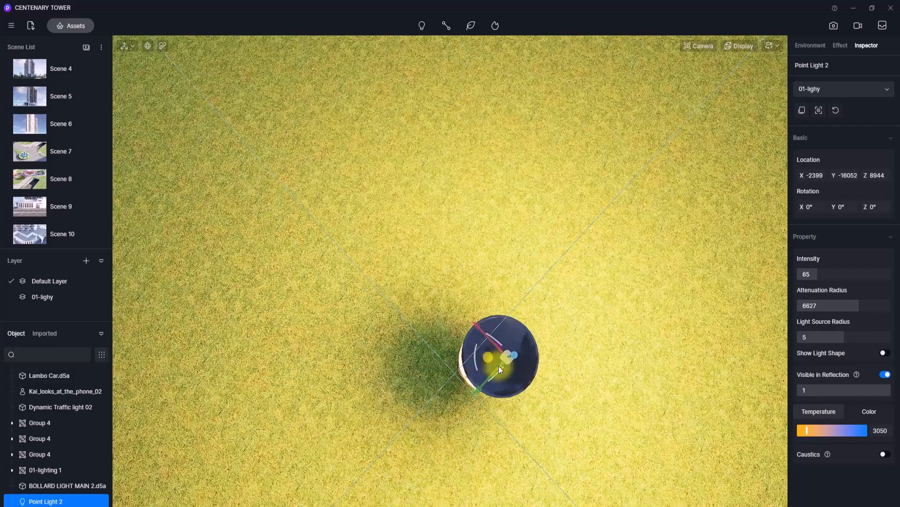
right_drag(499, 365, 576, 280)
scroll(550, 302, down, 5)
scroll(549, 303, up, 2)
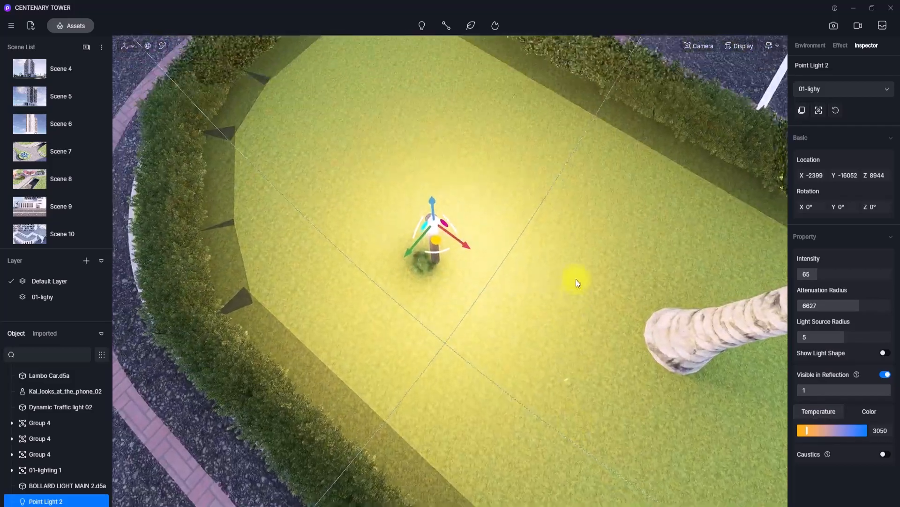
- Examine the lit bollard from close up and from low side angles to check how the point light sits in its lamp head
scroll(576, 280, up, 5)
right_drag(491, 364, 344, 147)
scroll(463, 296, down, 3)
right_drag(496, 358, 392, 189)
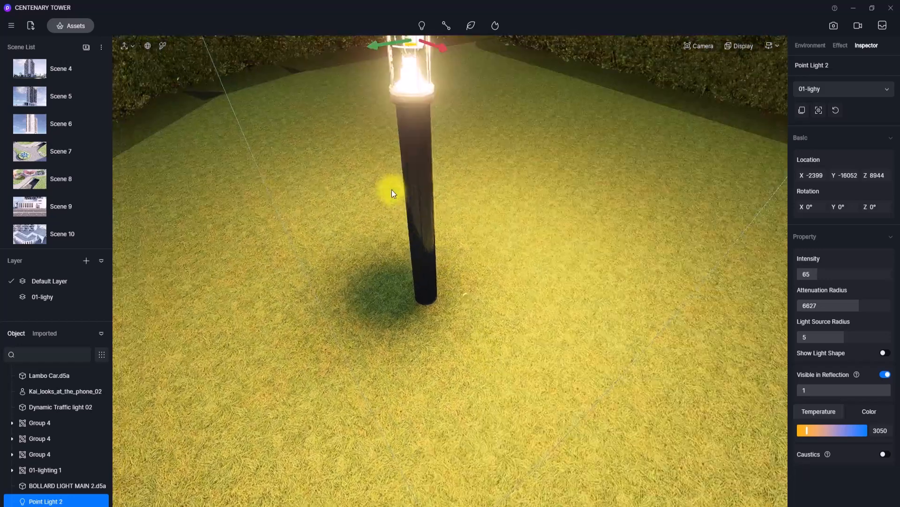
click(441, 248)
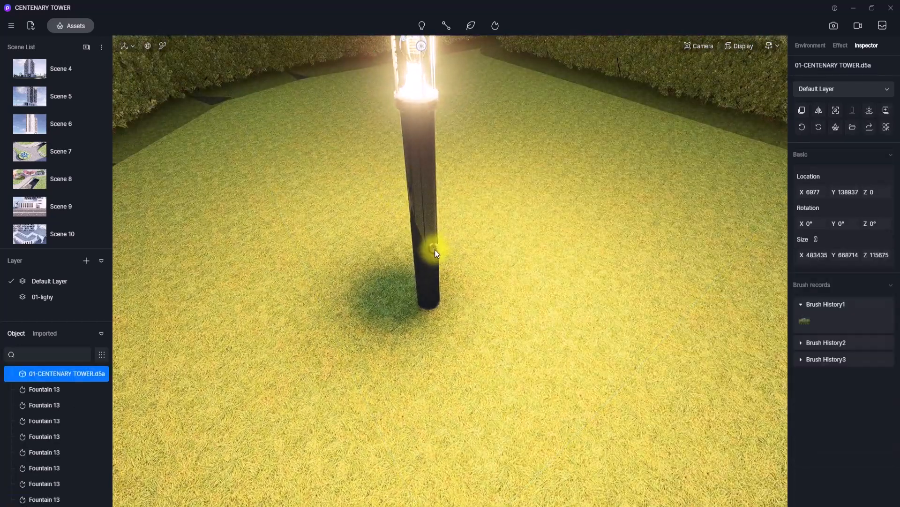
click(435, 249)
right_drag(500, 325, 471, 167)
scroll(471, 167, up, 4)
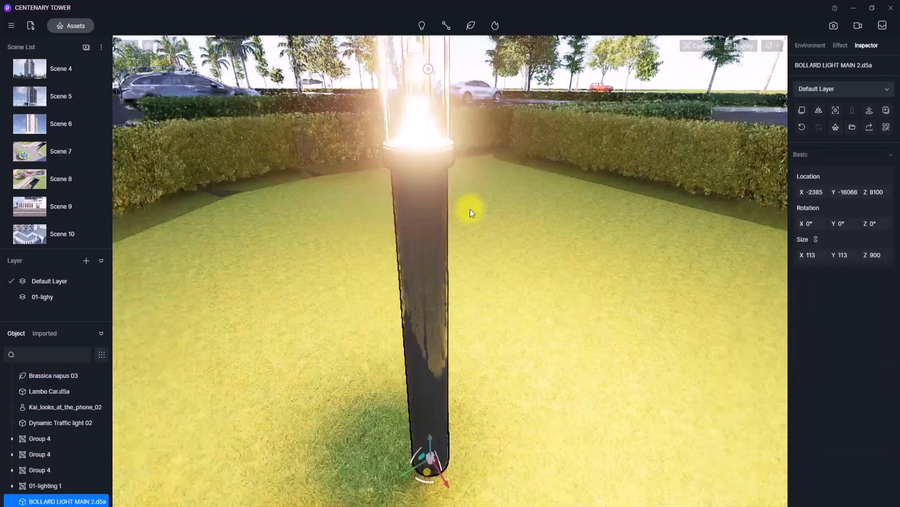
right_drag(470, 210, 469, 145)
scroll(469, 145, down, 3)
click(442, 215)
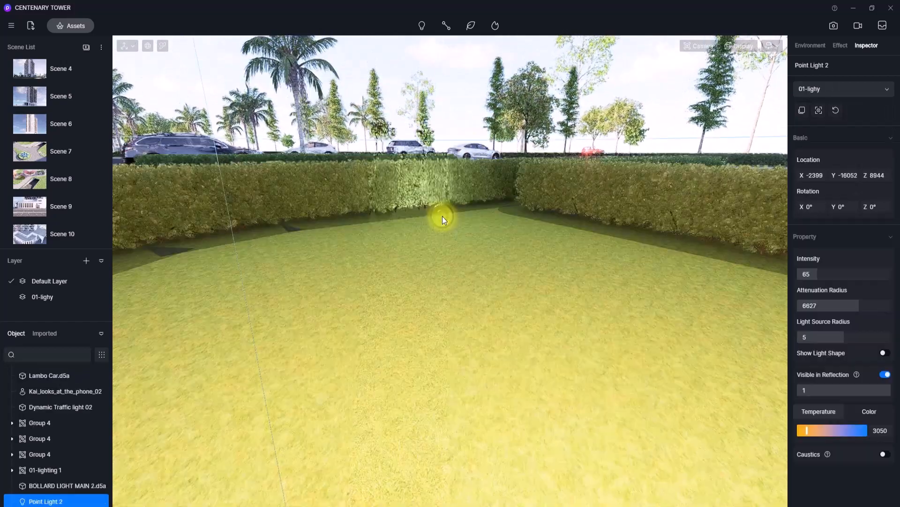
scroll(443, 216, down, 5)
right_drag(438, 243, 428, 181)
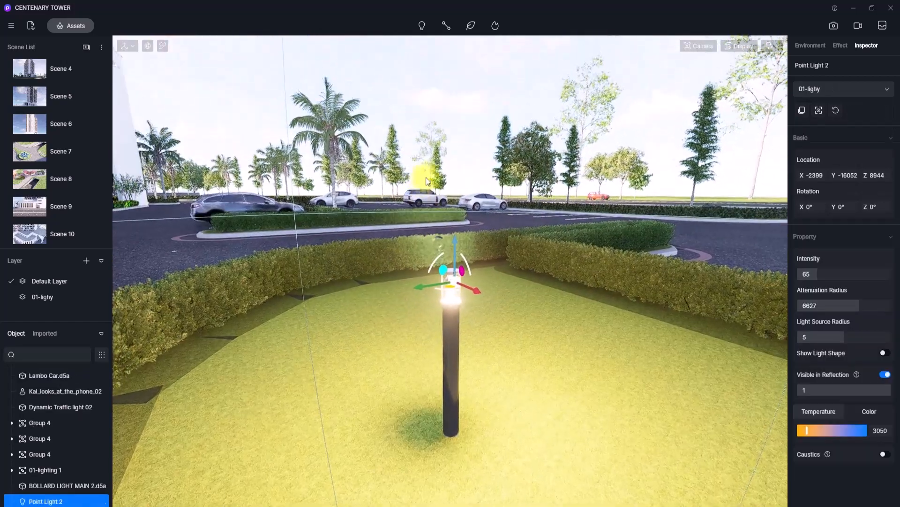
- Nudge the point light onto the bollard's lamp head, at about X -2396, Y -16084
click(772, 45)
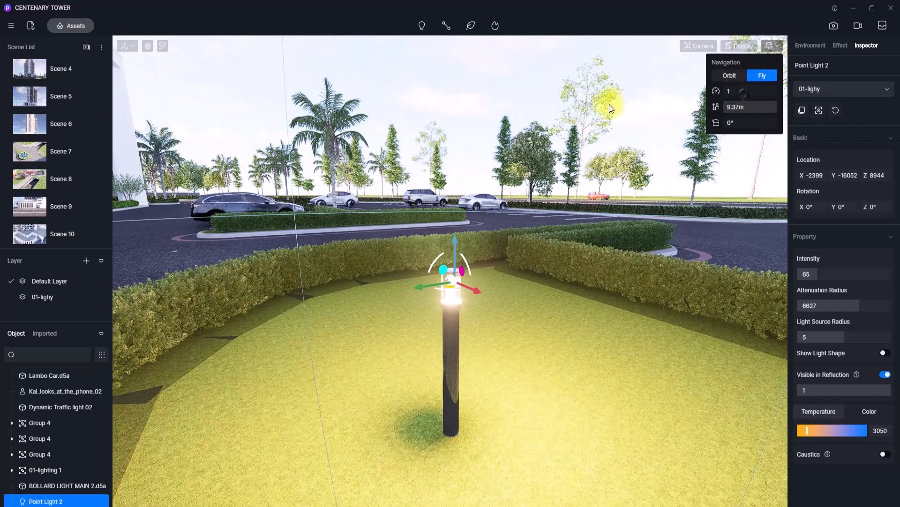
click(580, 270)
scroll(446, 278, up, 3)
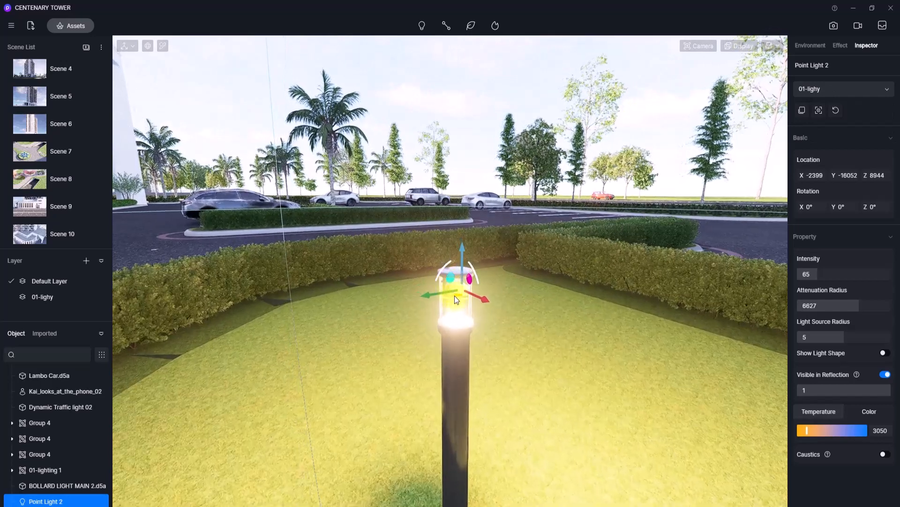
drag(451, 299, 452, 298)
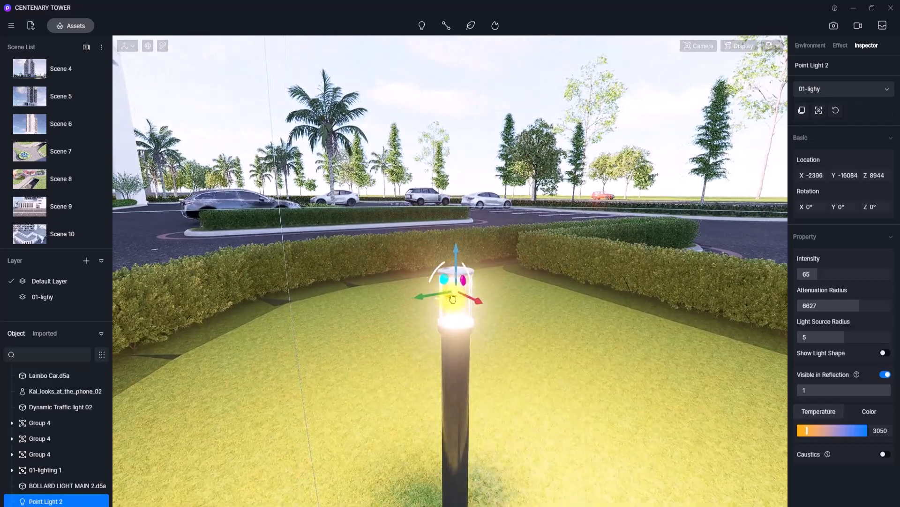
- Group the bollard model together with its point light
click(462, 362)
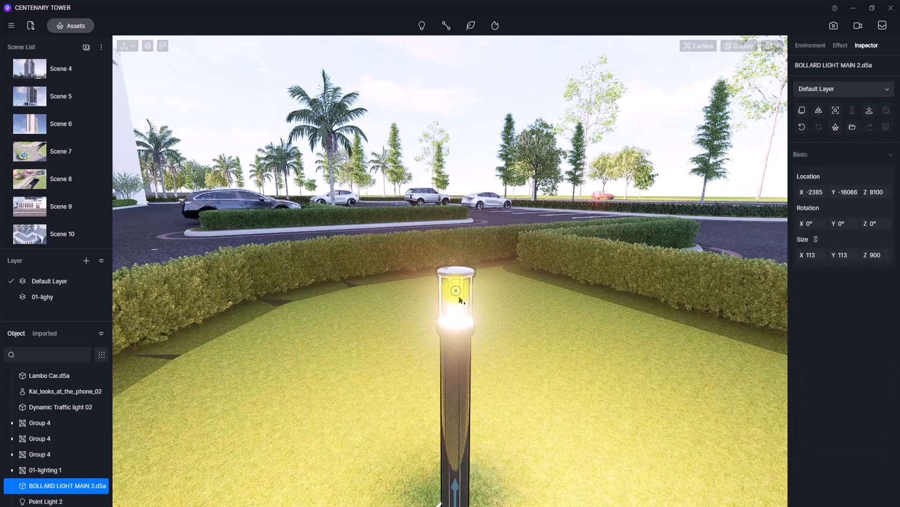
ctrl+click(459, 291)
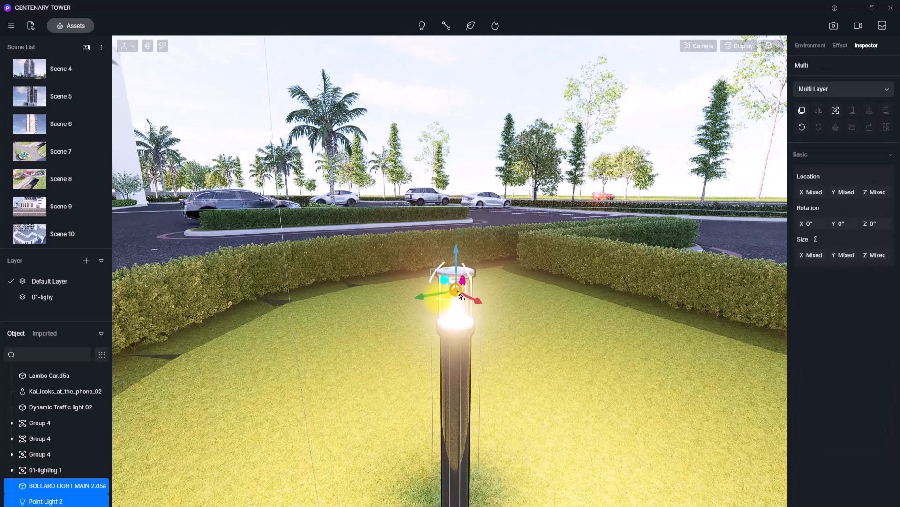
right_click(41, 493)
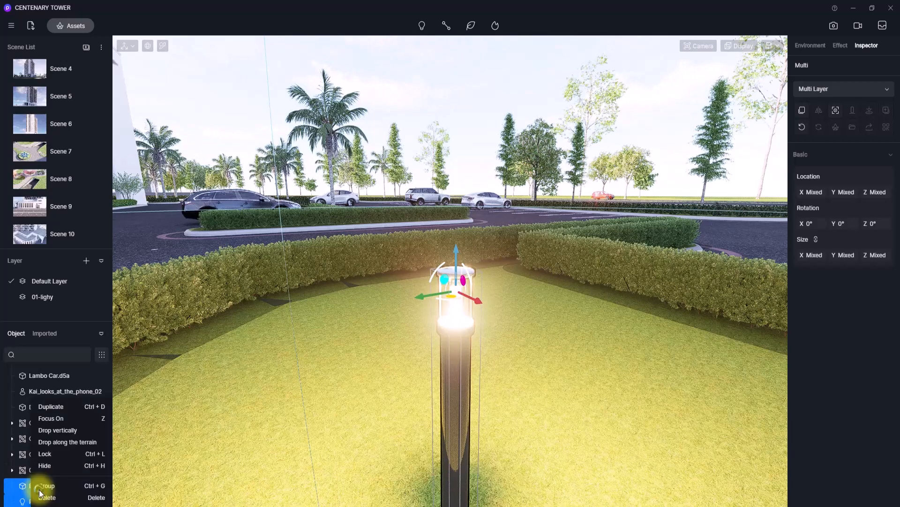
click(50, 486)
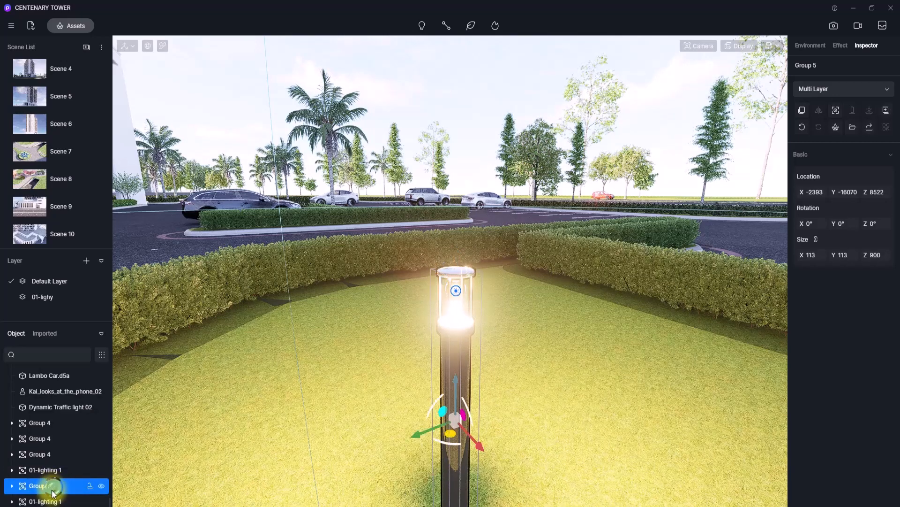
- Rename the new bollard and light group as "bollard main"
right_click(49, 489)
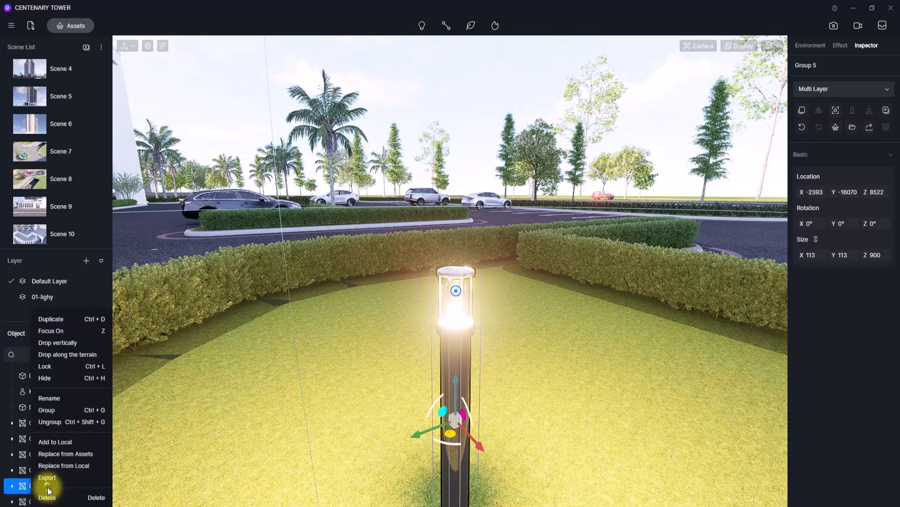
click(57, 397)
text(b)
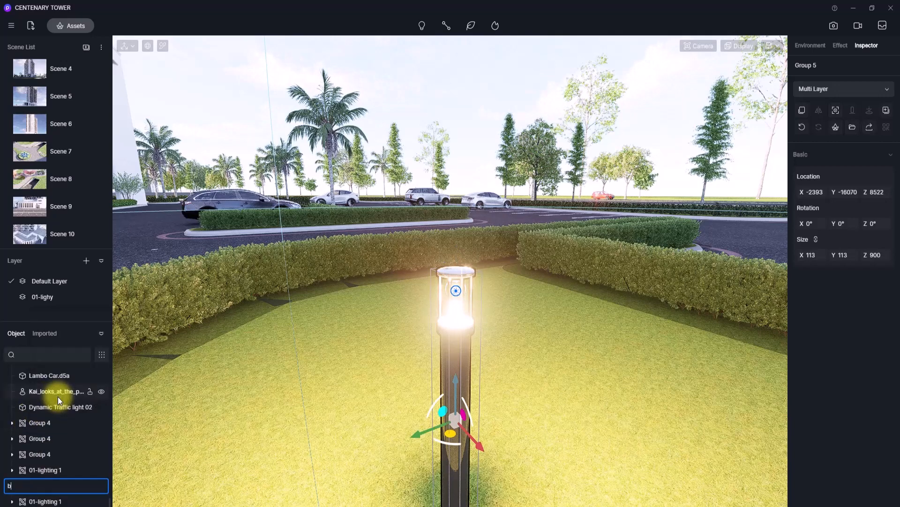
text(ollard)
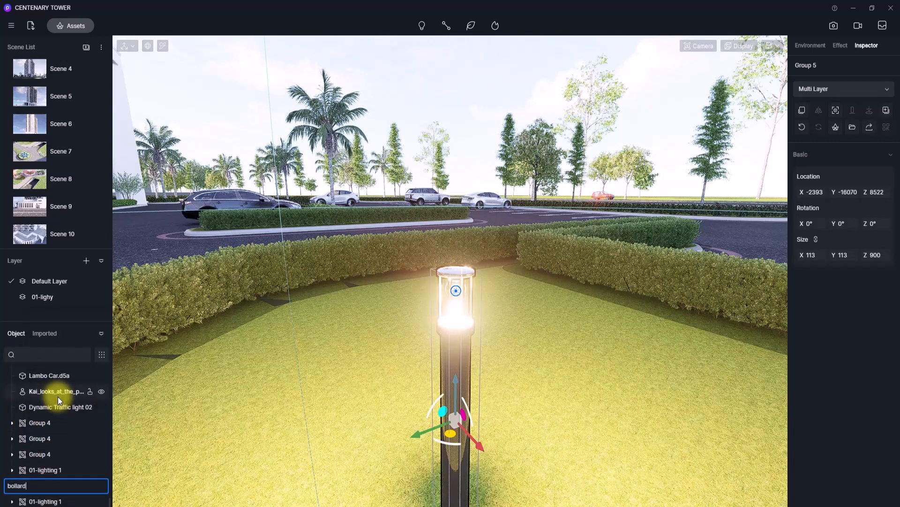
text( main)
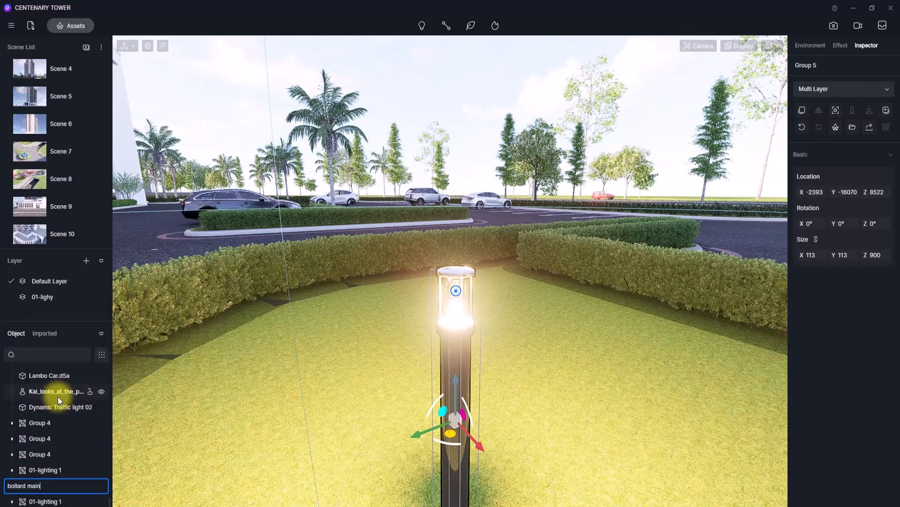
key(Return)
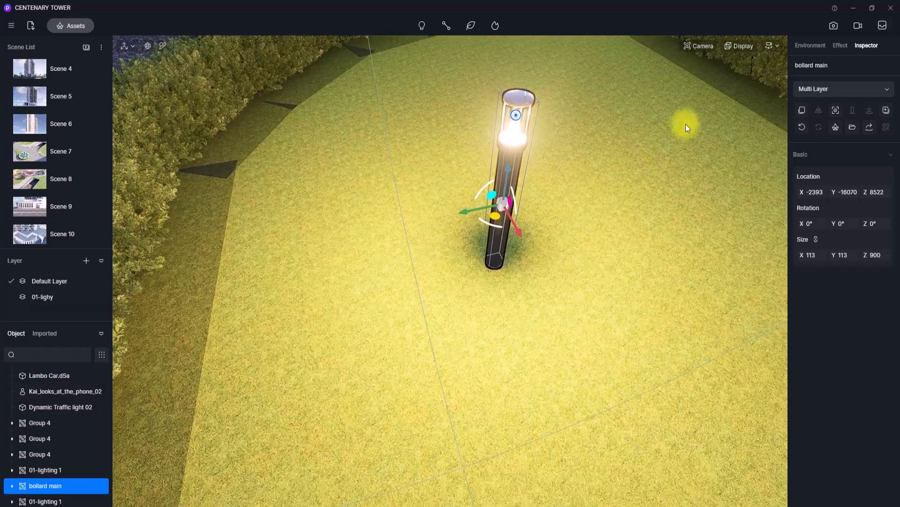
- Copy the bollard main group along the hedged lawn in plan, to about X -10971, Y -14732
click(772, 46)
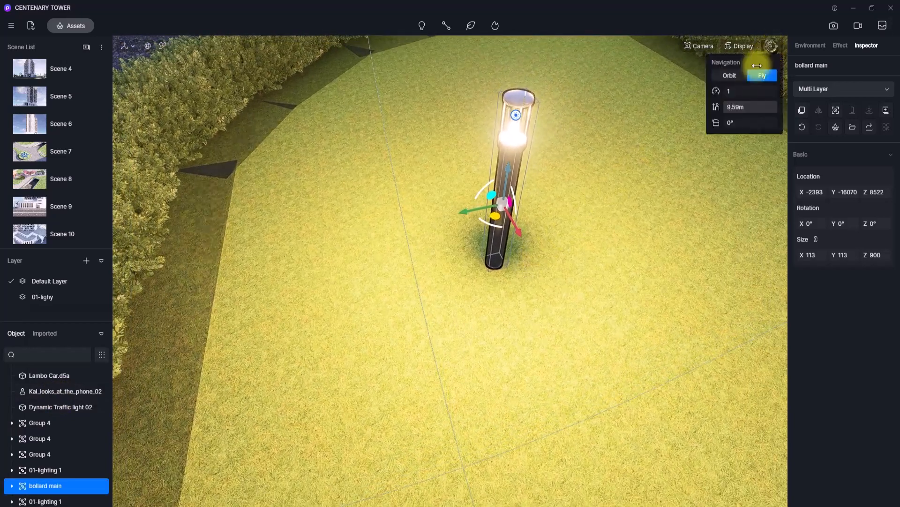
click(837, 110)
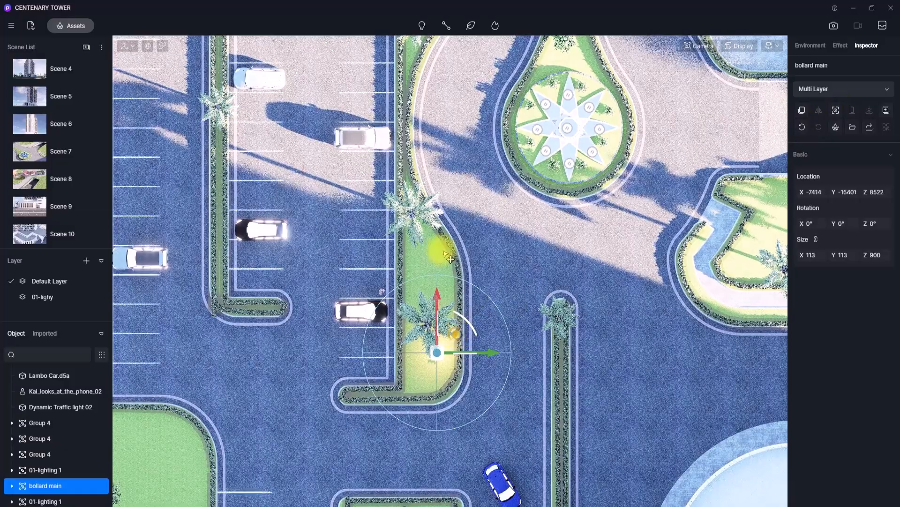
drag(458, 338, 454, 291)
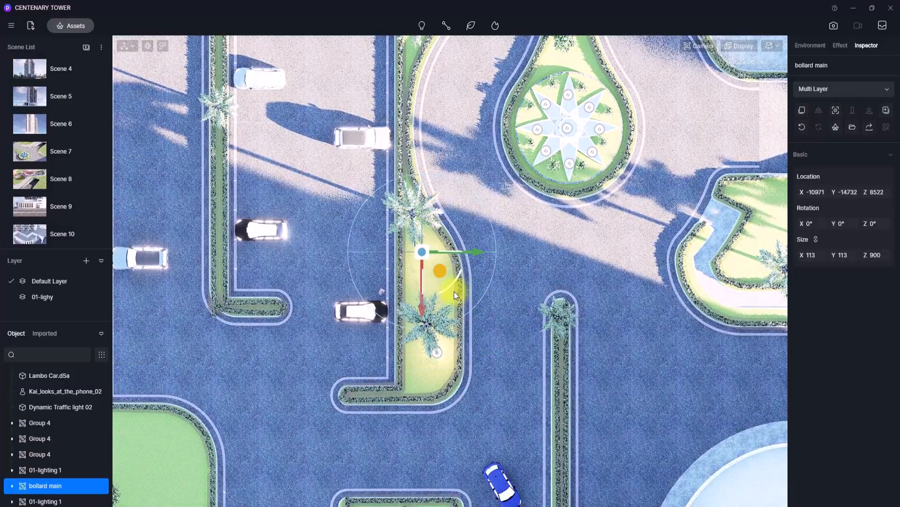
key(t)
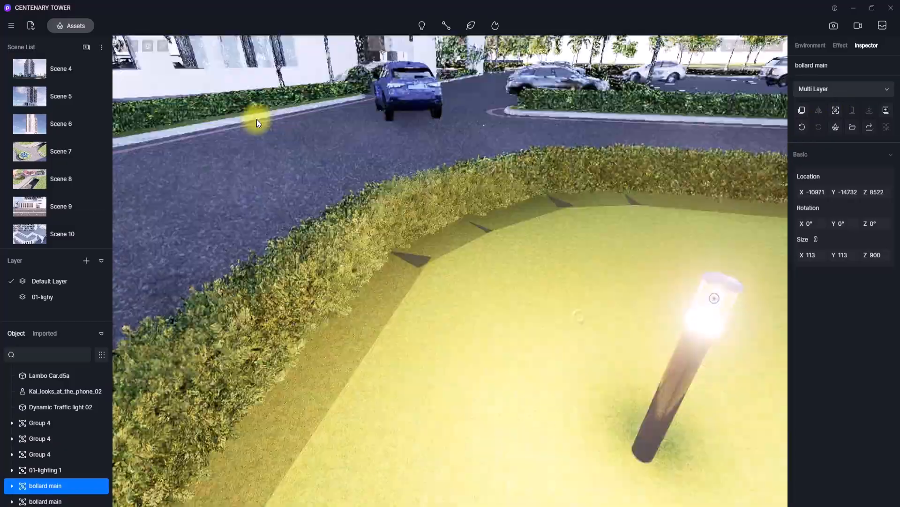
- Fly out to the roadside lawn beside the brick sidewalk and yellow car, with the tower's front in view
right_drag(257, 119, 579, 207)
key(w)
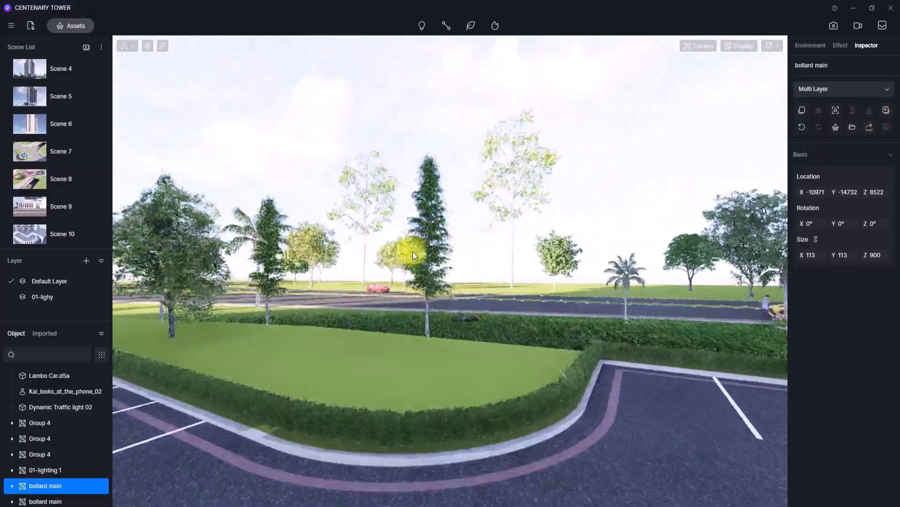
right_drag(413, 252, 774, 282)
key(w)
right_drag(491, 289, 803, 251)
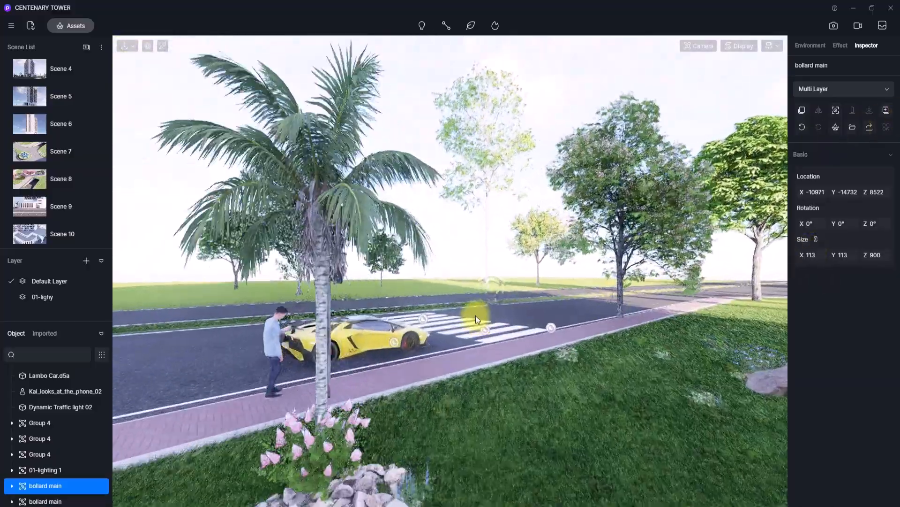
right_drag(476, 315, 679, 347)
key(w)
right_drag(441, 365, 745, 361)
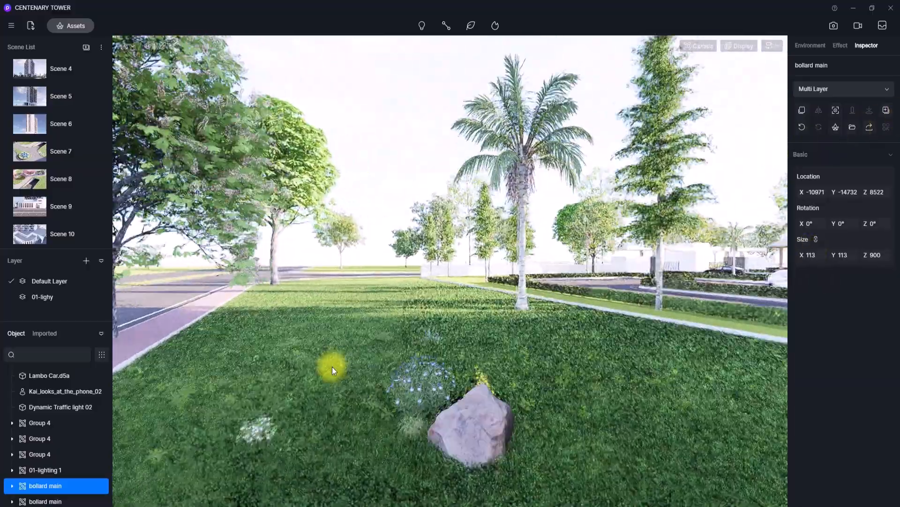
right_drag(332, 367, 638, 353)
right_drag(277, 358, 710, 336)
key(s)
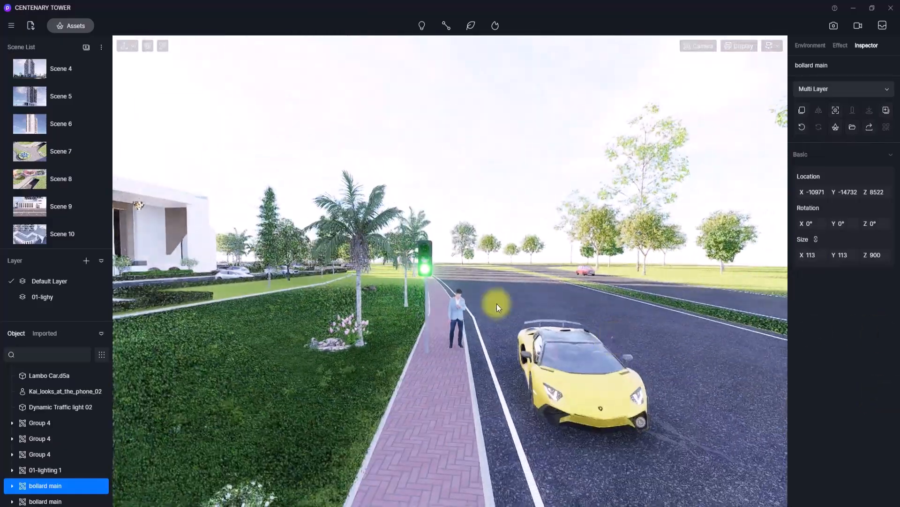
right_drag(497, 303, 396, 271)
key(s)
key(w)
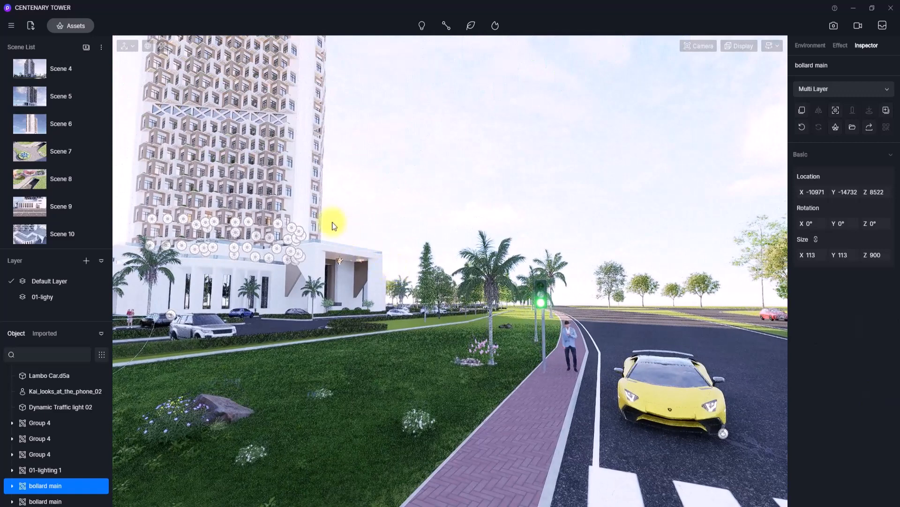
- Place the Group_0_2 street light from the local asset library beside the brick sidewalk, at about X -13563, Y 30540, Z 7950
click(78, 27)
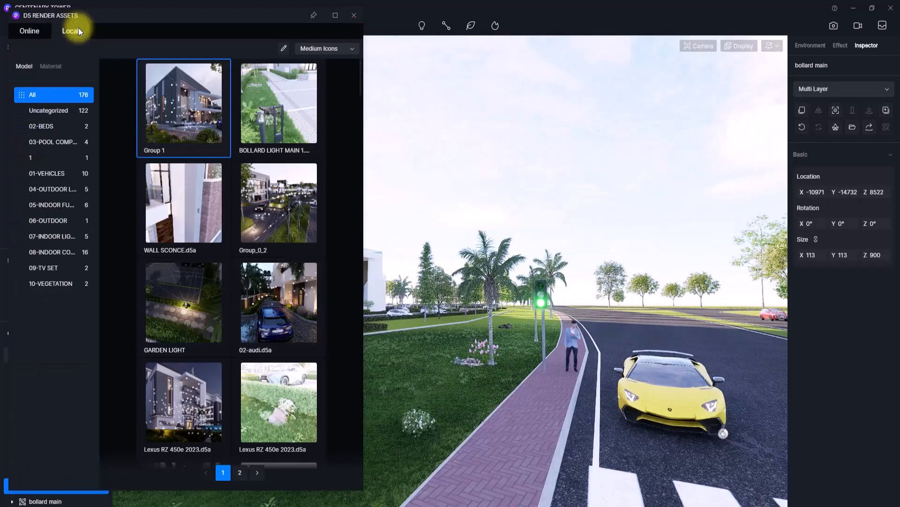
click(278, 204)
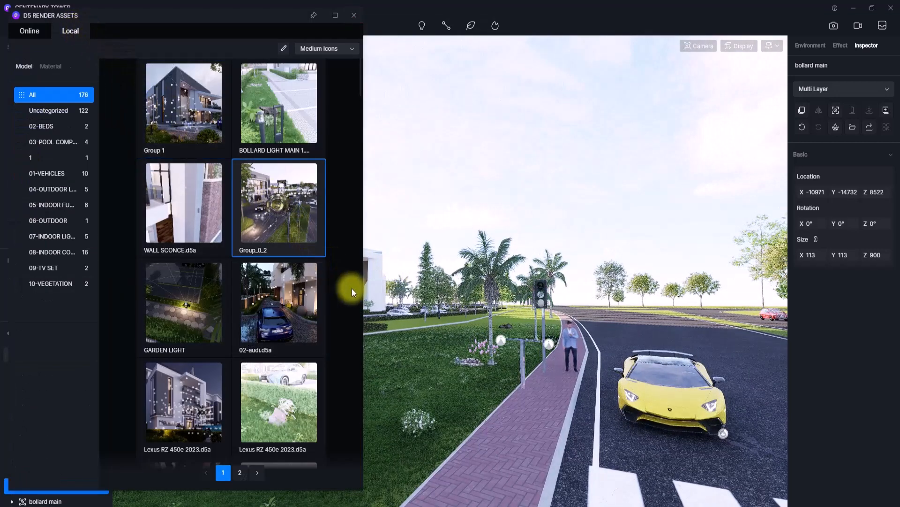
click(463, 412)
click(354, 15)
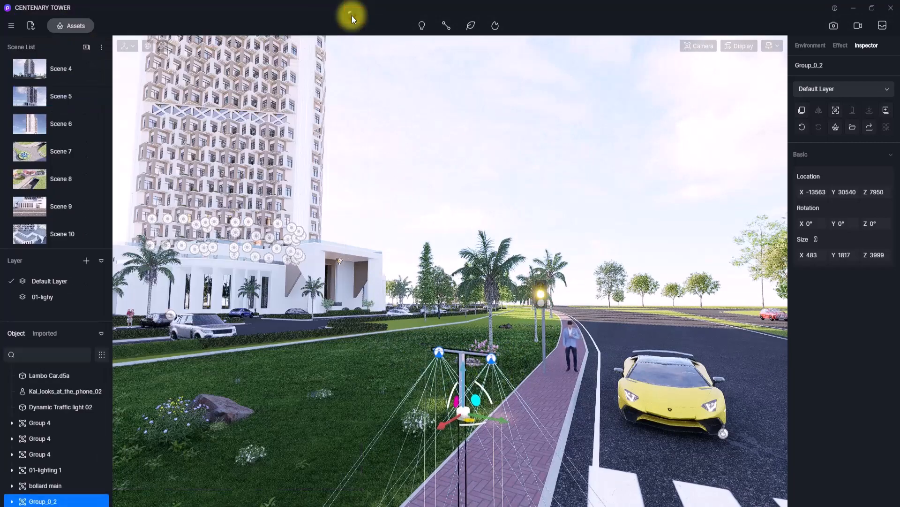
- Raise the street light vertically to about Z 10540 so its pole base stands on the lawn
drag(459, 337, 451, 291)
scroll(473, 360, up, 3)
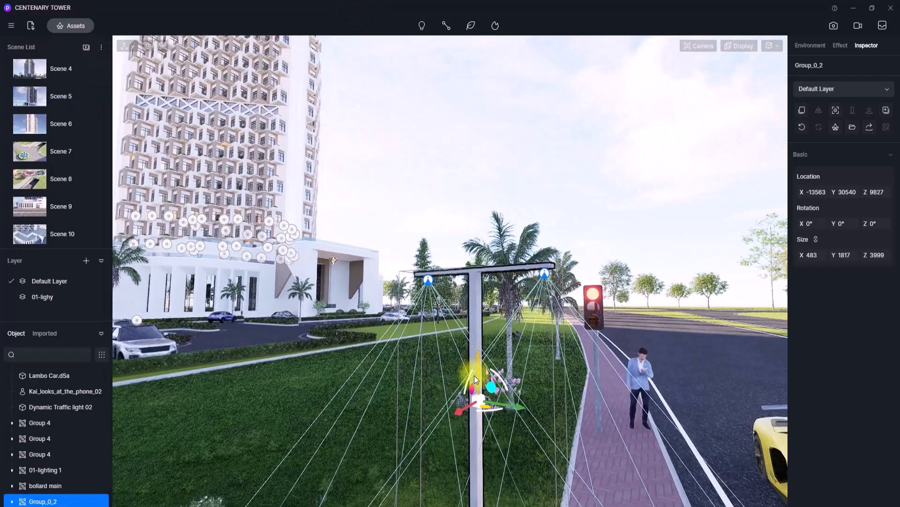
drag(479, 376, 478, 324)
right_drag(478, 325, 450, 409)
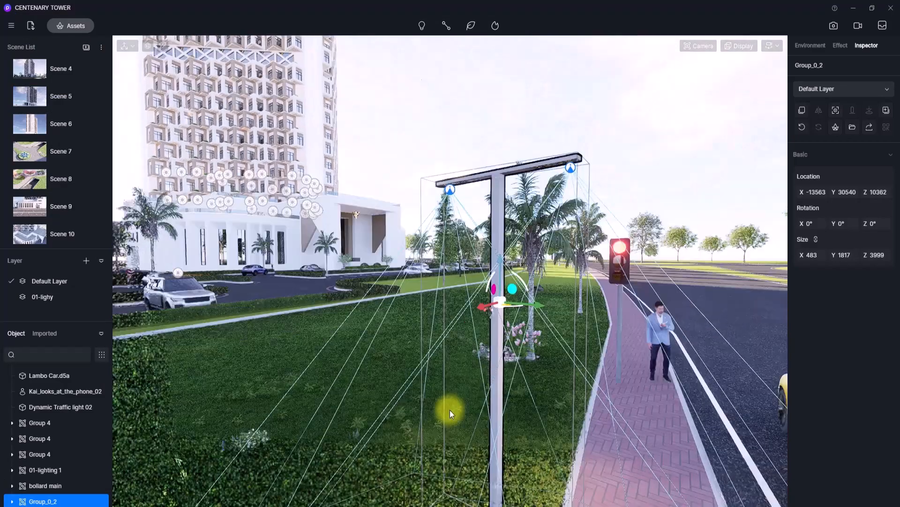
scroll(449, 410, down, 3)
scroll(486, 282, up, 1)
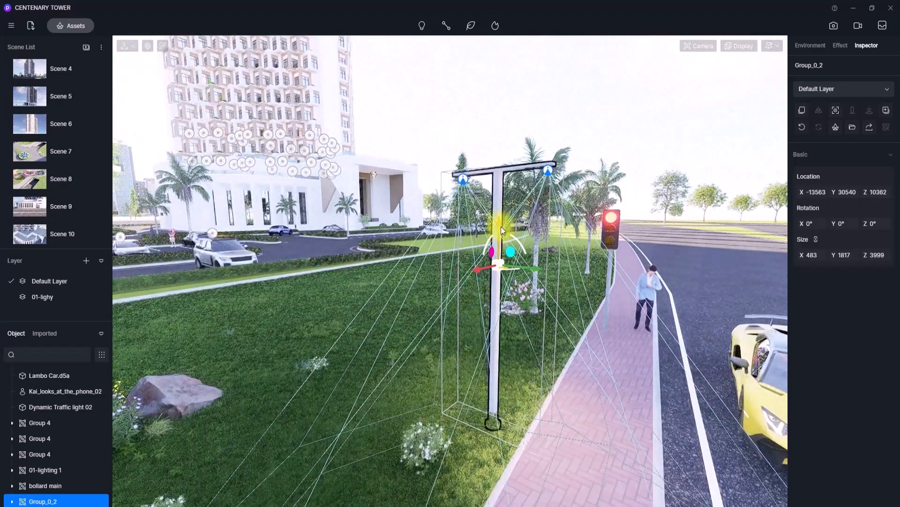
drag(501, 227, 499, 216)
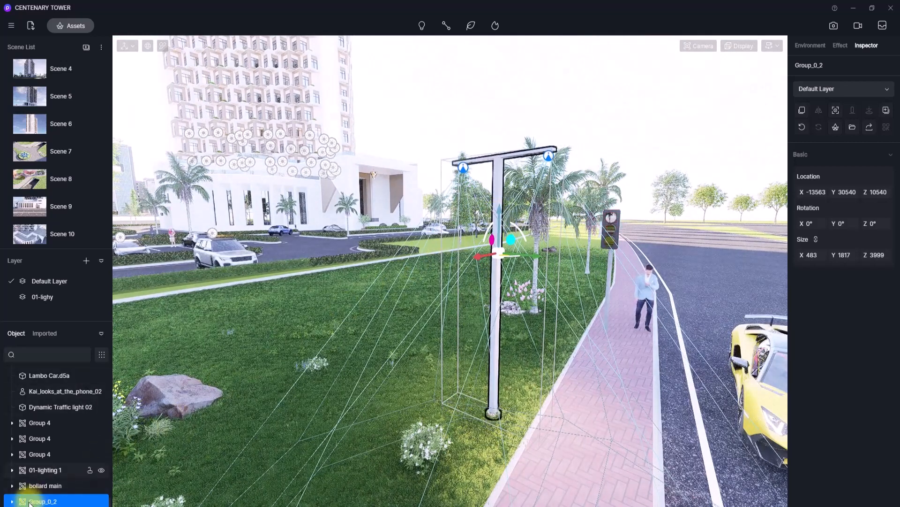
- Rename the Group_0_2 street light group as street in the object list
scroll(29, 502, down, 1)
right_click(33, 468)
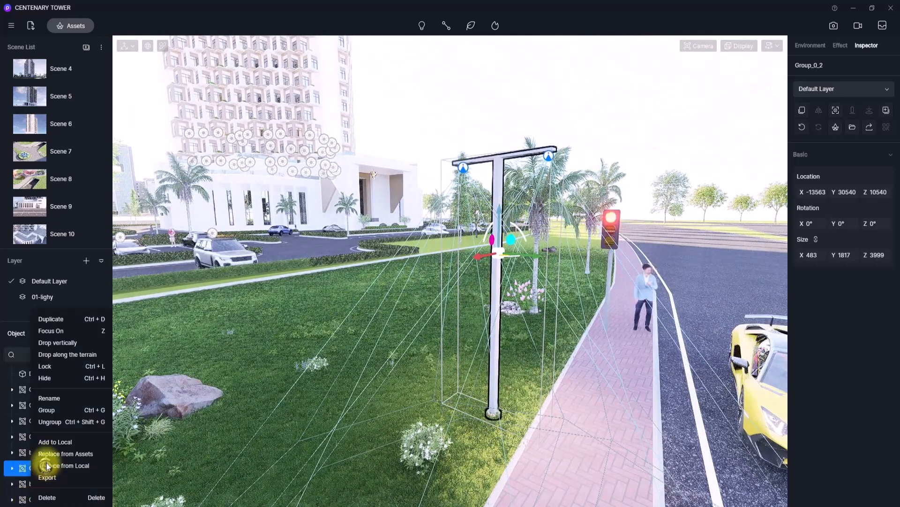
click(58, 396)
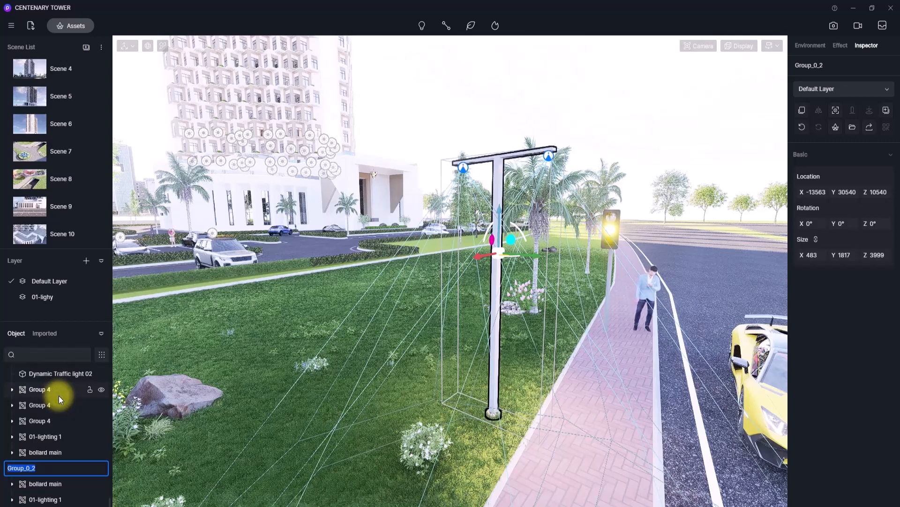
text(street)
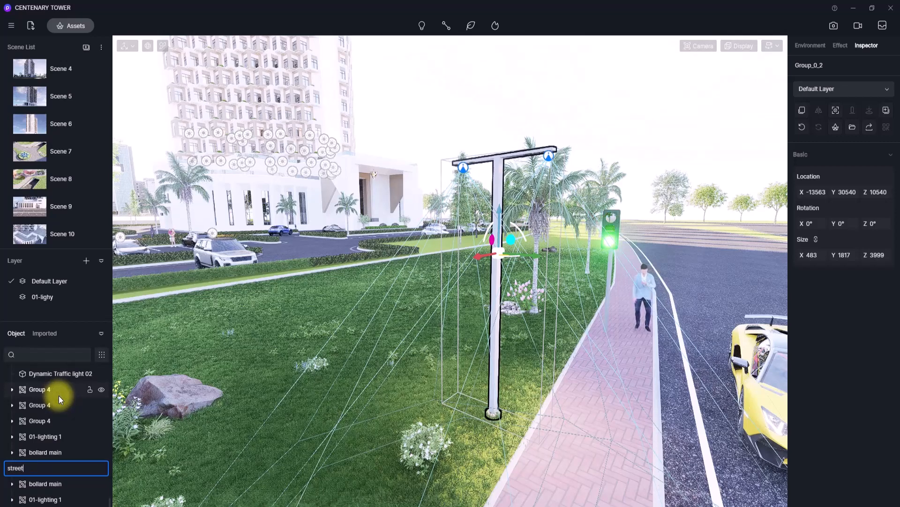
key(Return)
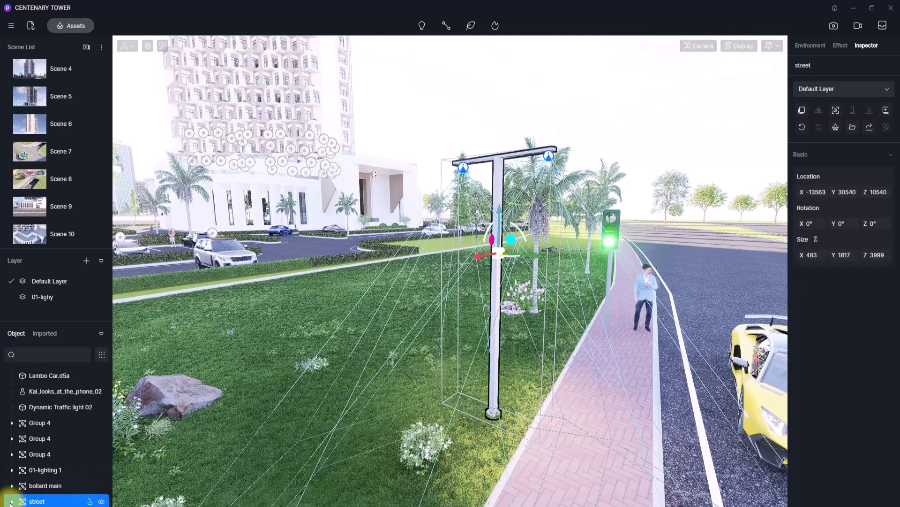
- Set the first SpotLight_C_0 in the street group to a 3100 colour temperature and assign it to the 01-lighy layer
scroll(10, 500, down, 2)
click(13, 467)
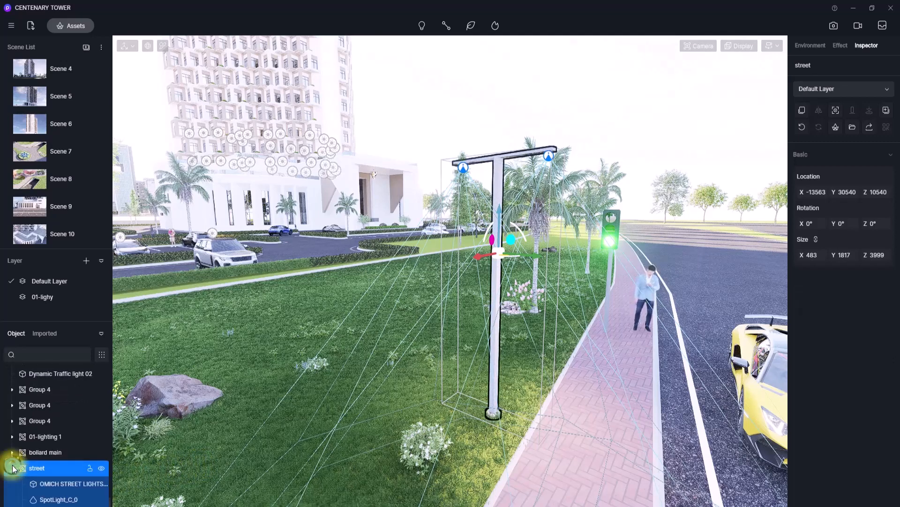
scroll(13, 468, down, 3)
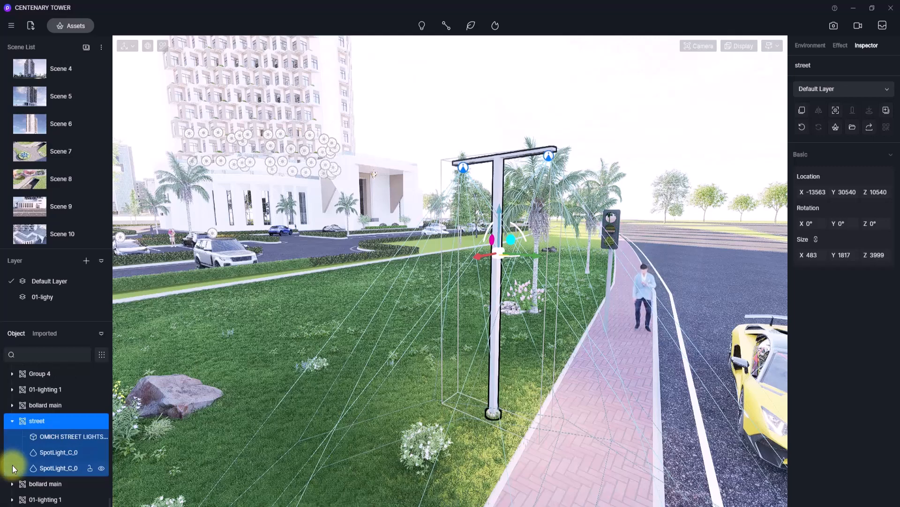
click(49, 453)
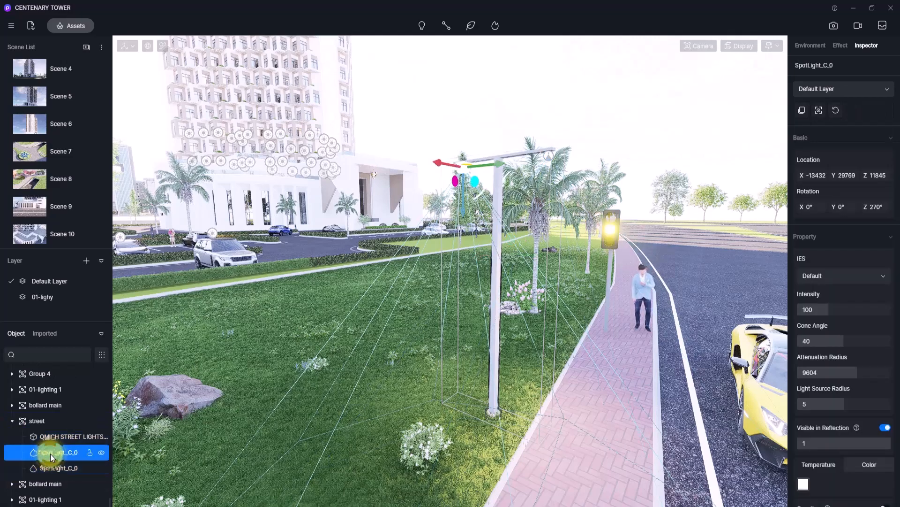
double_click(49, 453)
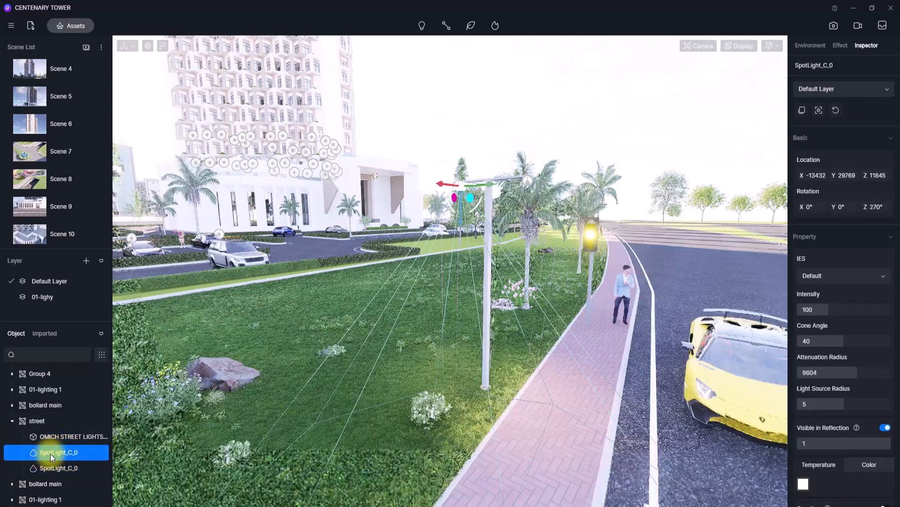
click(821, 426)
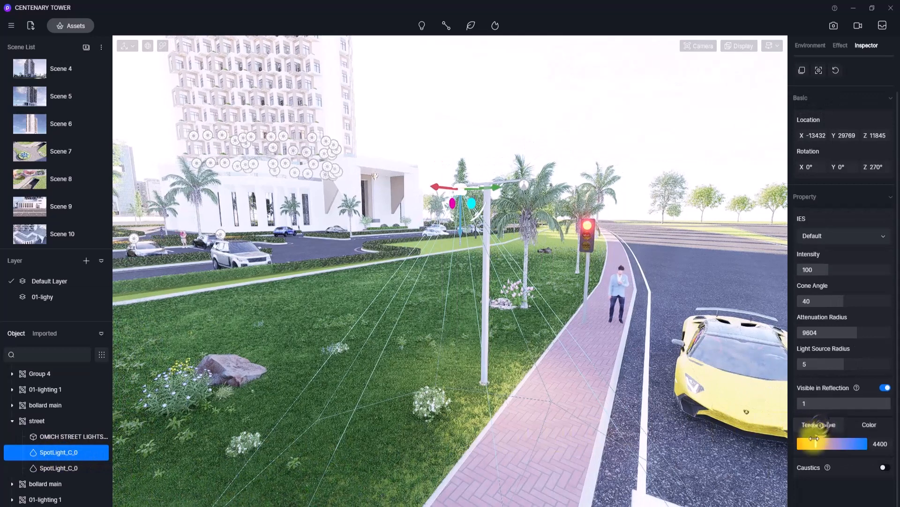
drag(812, 443, 808, 443)
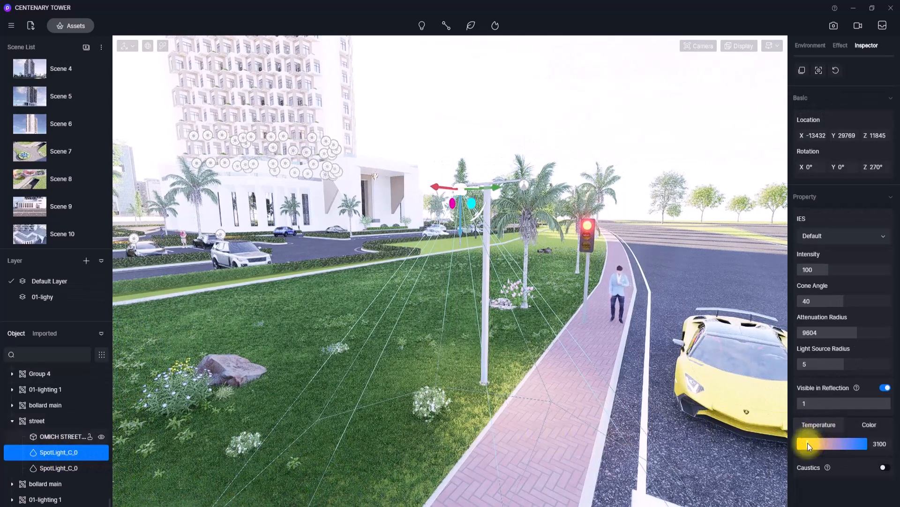
scroll(824, 155, up, 2)
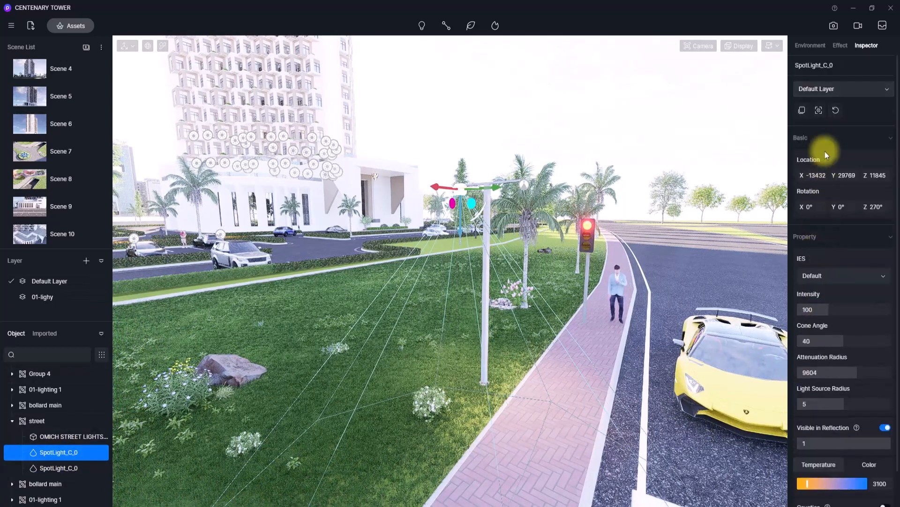
click(828, 90)
click(821, 120)
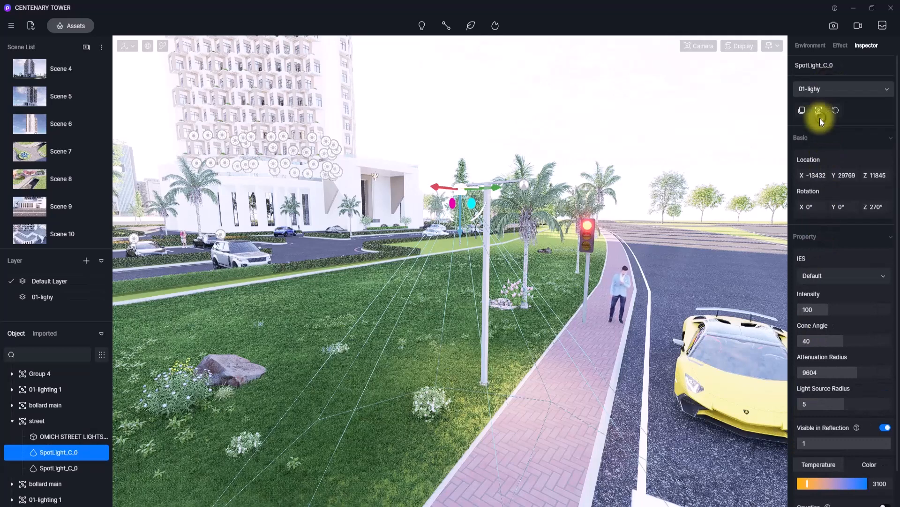
- Set the street group's second SpotLight_C_0 to a 2700 colour temperature and assign it to the 01-lighy layer
click(48, 469)
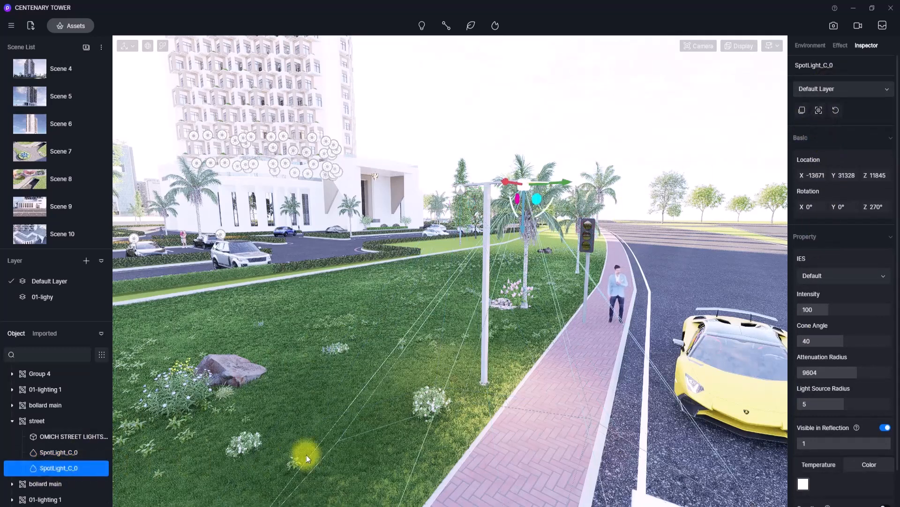
scroll(825, 422, down, 1)
click(818, 425)
click(810, 444)
drag(810, 445, 806, 441)
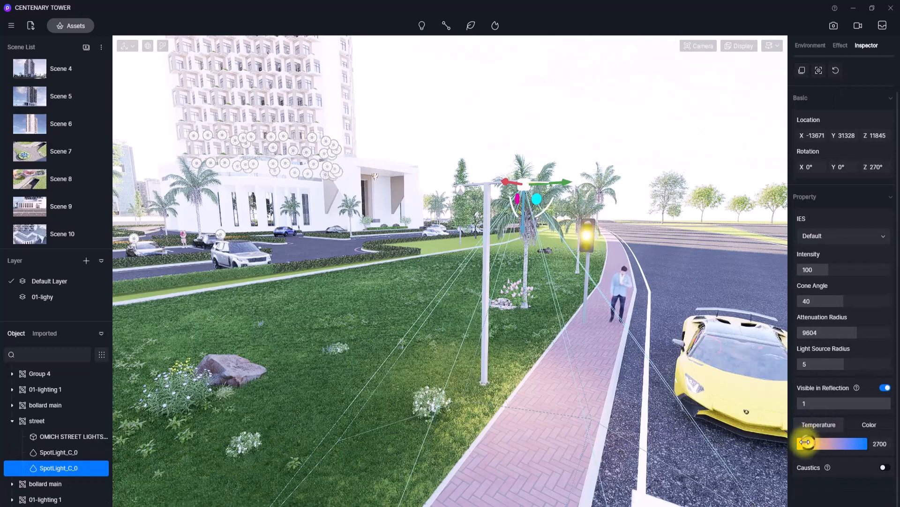
click(826, 237)
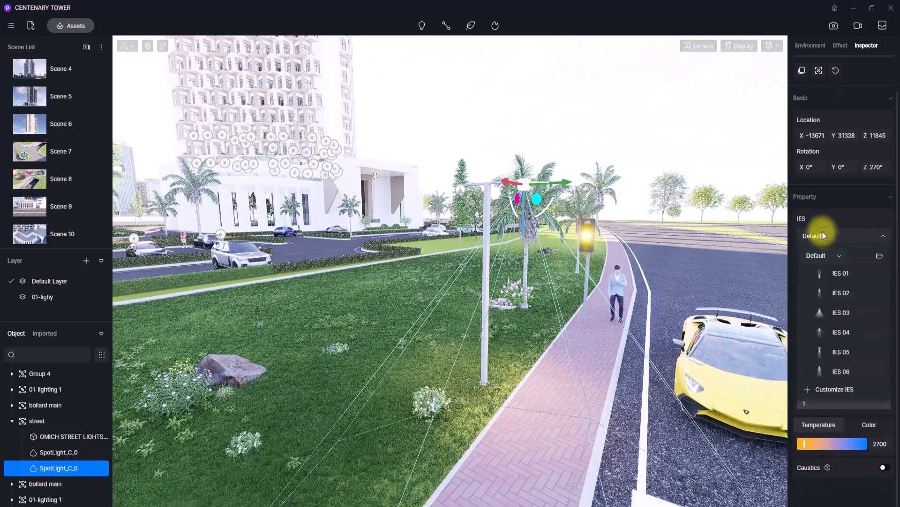
click(823, 232)
click(833, 237)
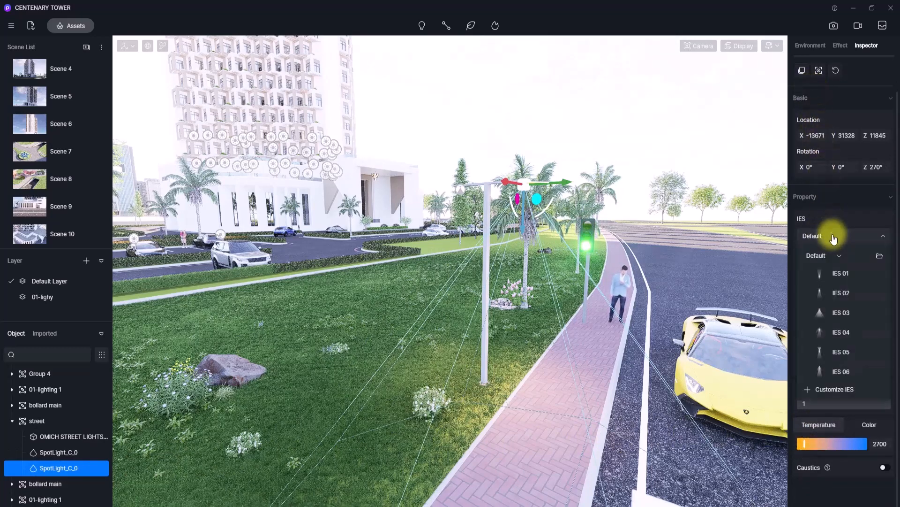
click(824, 218)
scroll(824, 218, up, 1)
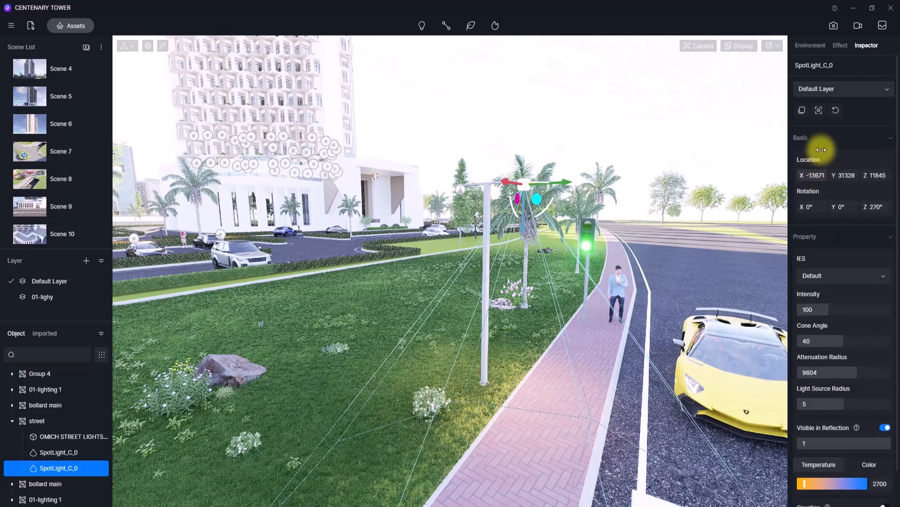
click(818, 89)
click(815, 123)
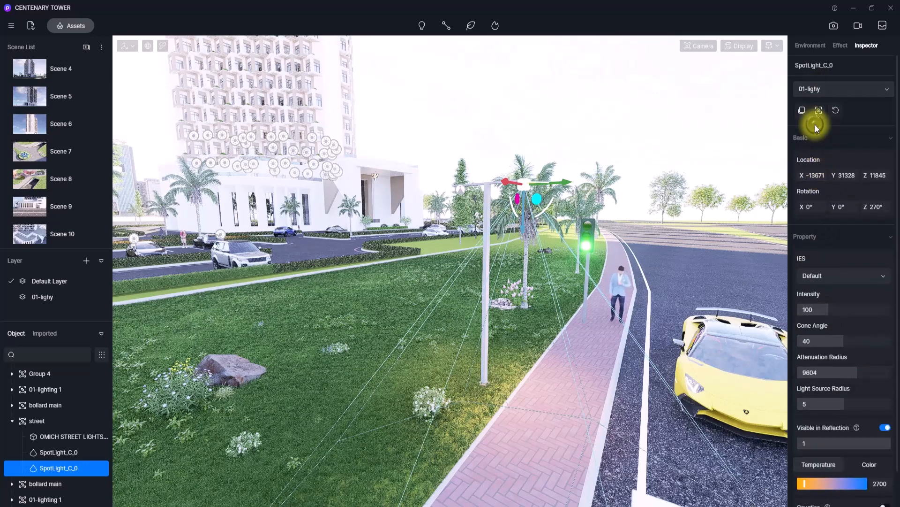
click(12, 421)
- Return from the roadside lawn to the saved Scene 1 view of the tower and yellow car
right_drag(468, 373, 395, 299)
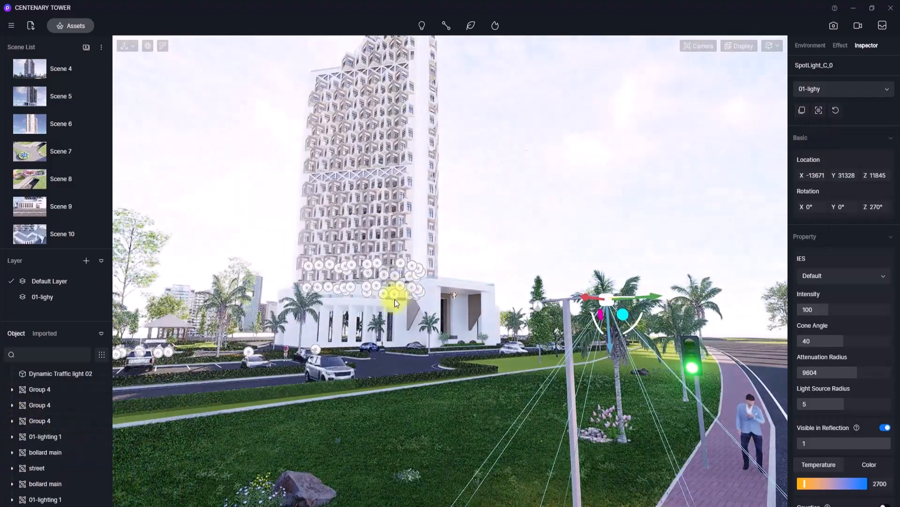
scroll(395, 299, up, 3)
scroll(395, 299, up, 3)
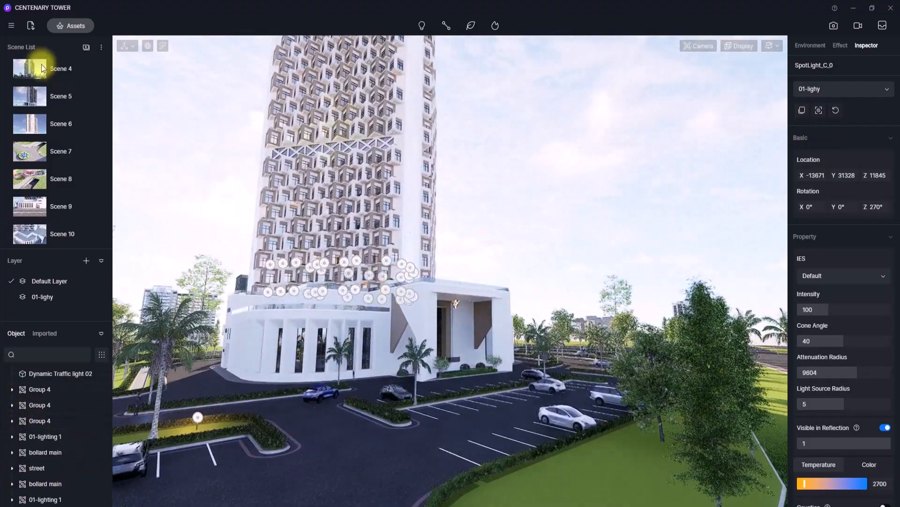
click(36, 67)
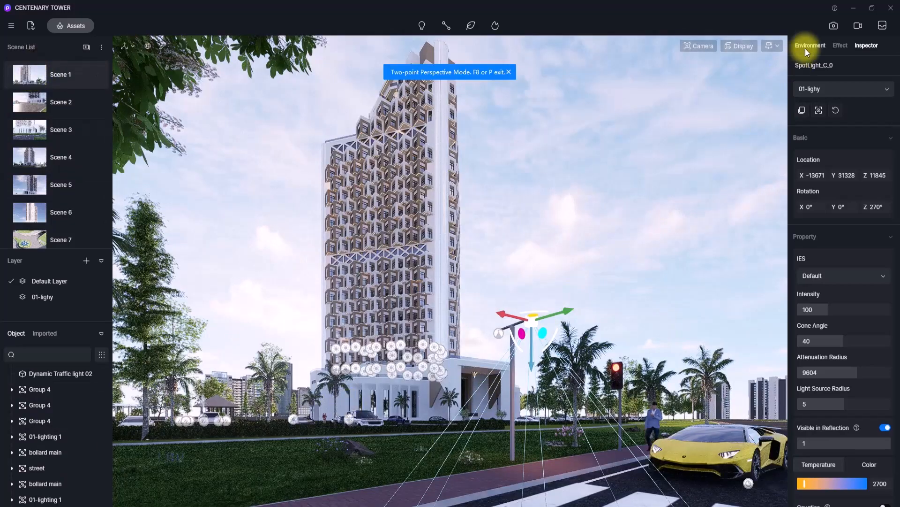
- Set the sky time to 02:42 AM and compare the night view with the 01-lighy layer hidden and shown
click(809, 45)
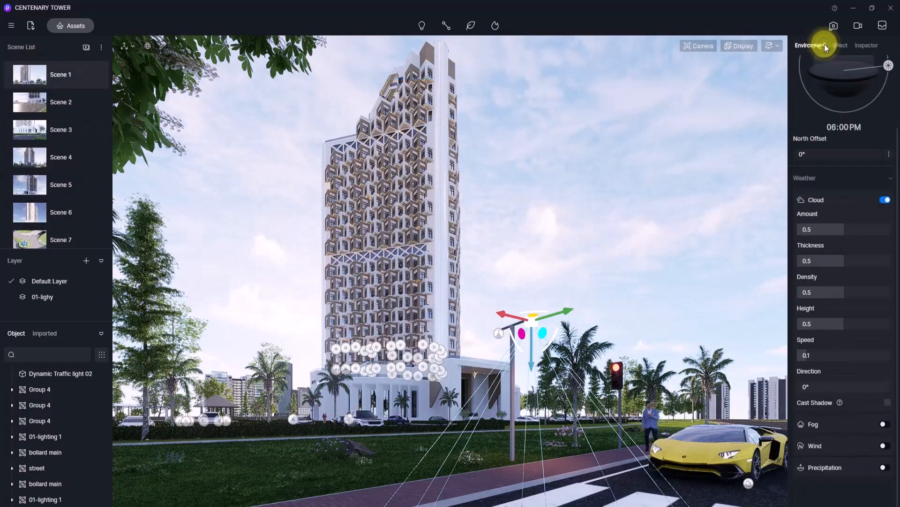
drag(888, 152, 812, 190)
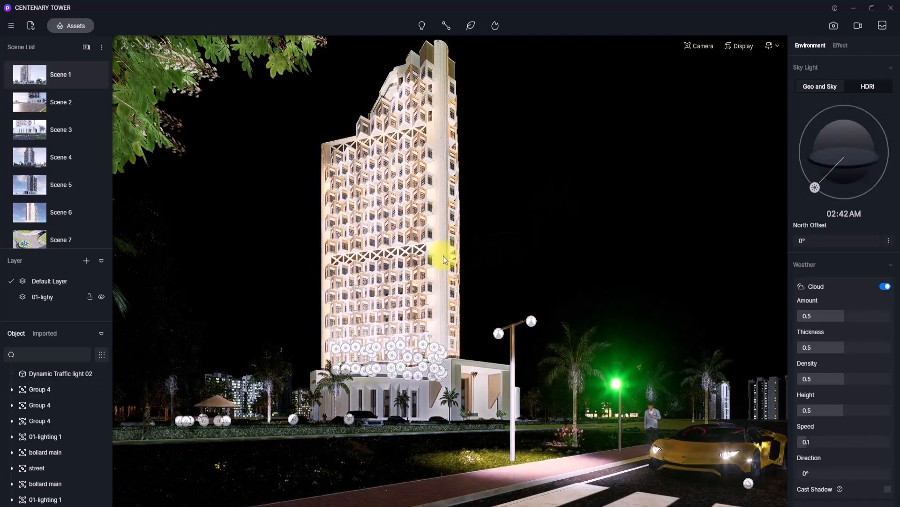
click(101, 297)
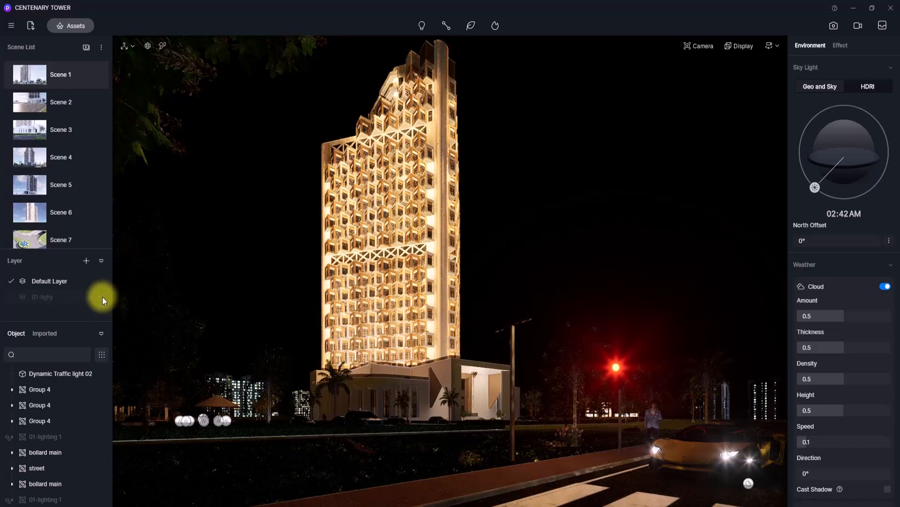
click(102, 296)
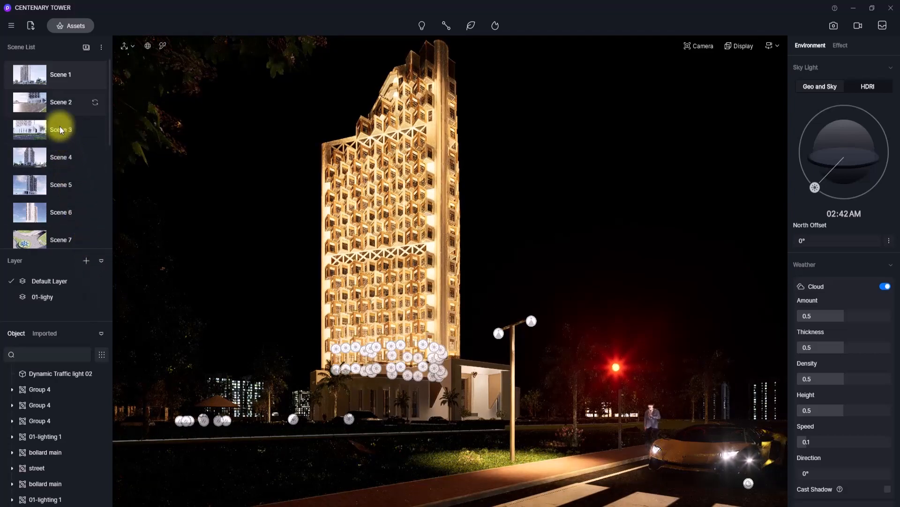
- Recall Scene 1 in the fully lit project and switch its sky light to the custom HDRI 3DCollective_HDRi_005B
click(47, 76)
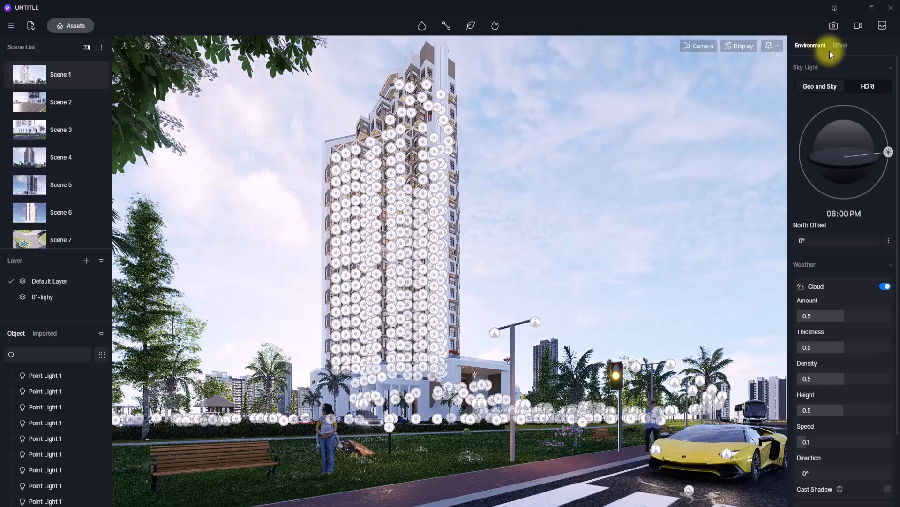
click(869, 87)
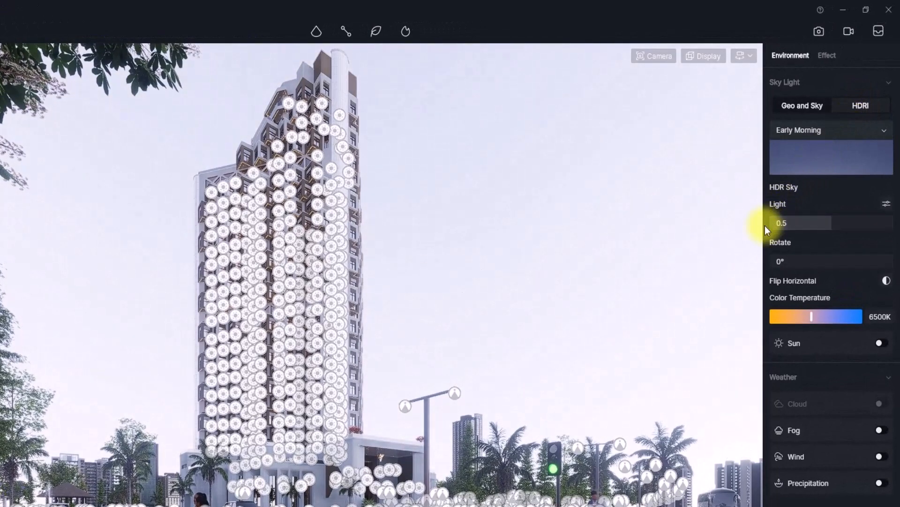
click(889, 129)
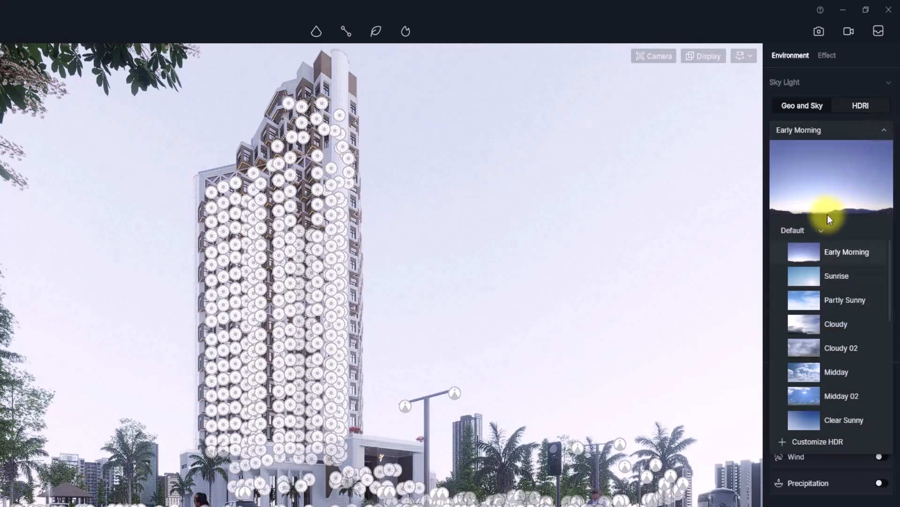
click(820, 231)
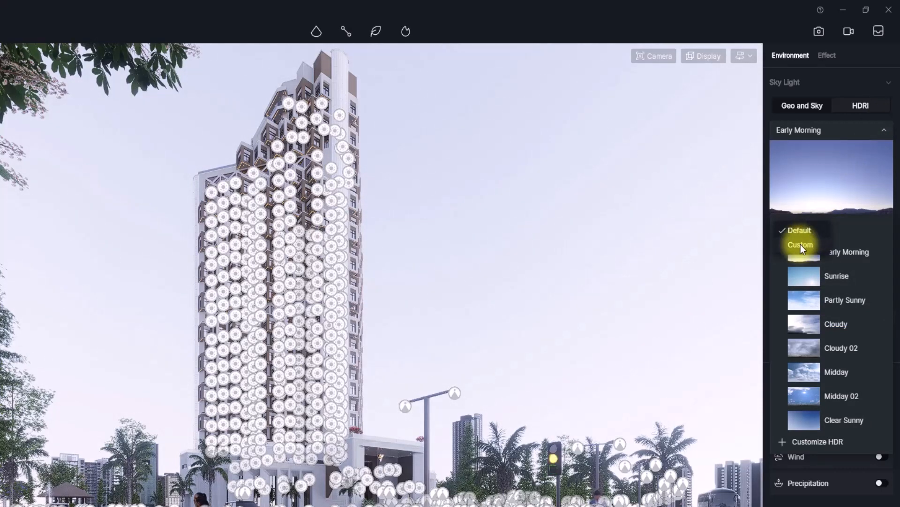
click(801, 244)
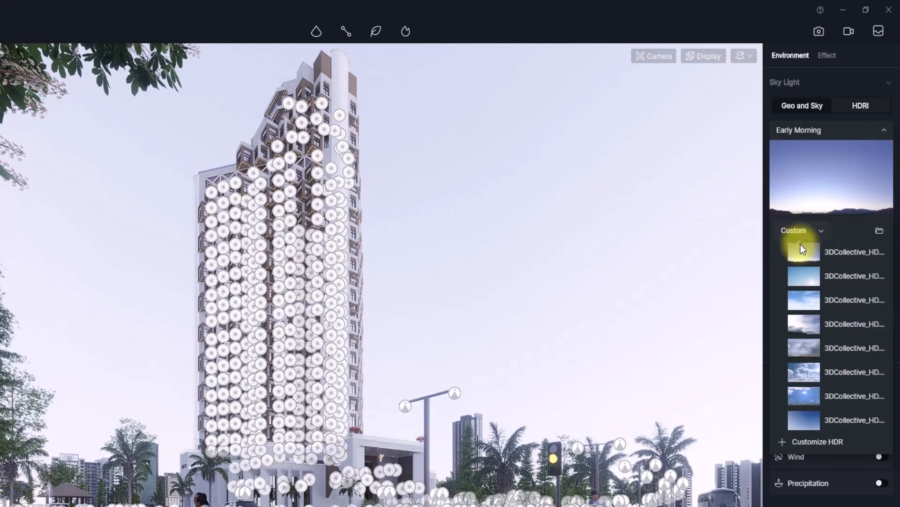
click(808, 391)
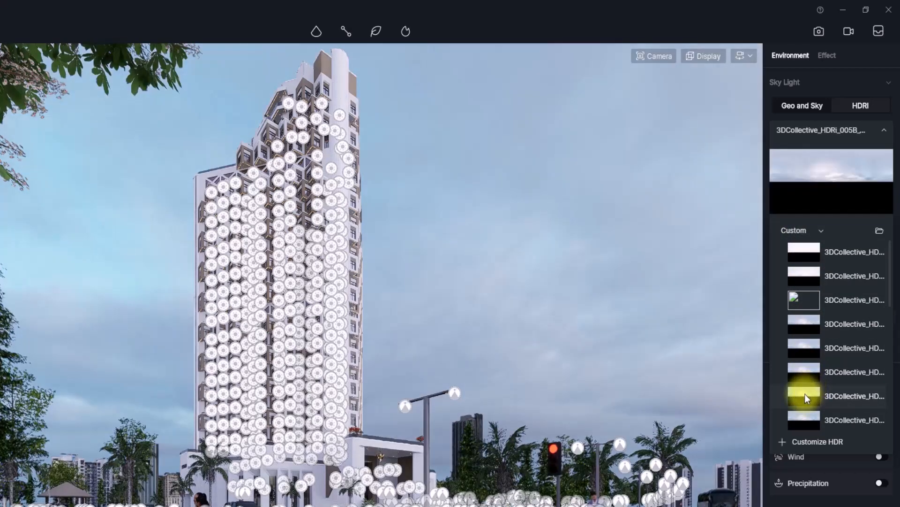
click(875, 194)
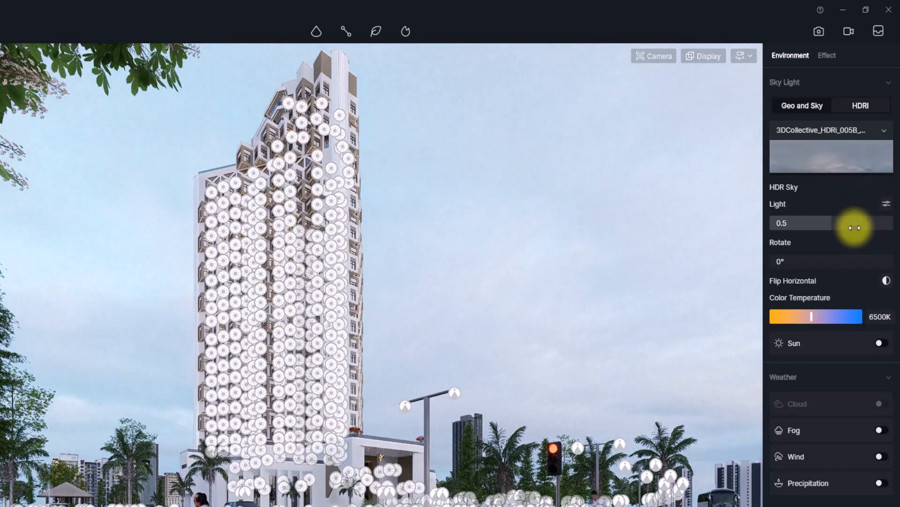
- Separate the HDR skylight and background brightness, set Background to 0.4, and turn off automatic exposure
click(888, 204)
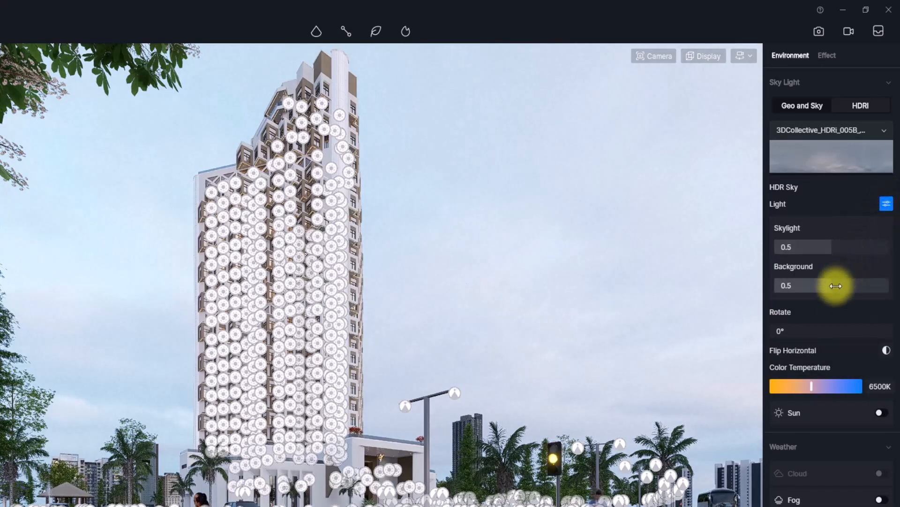
drag(836, 286, 821, 285)
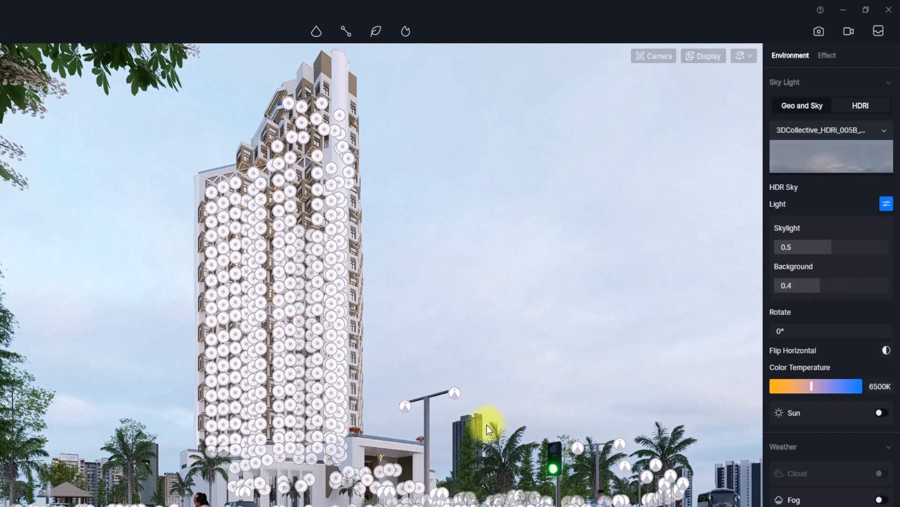
click(826, 57)
click(881, 233)
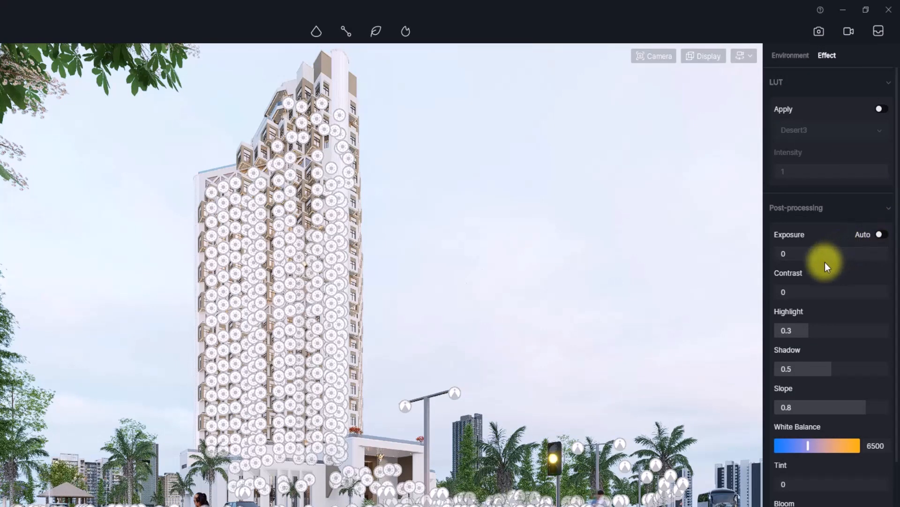
- Lower the exposure to -0.14 and set the HDR sky to Background 0.27, Skylight 0.36, Color Temperature 7700K and Rotate 31.7°
mouse_move(824, 256)
mouse_down()
mouse_move(844, 253)
mouse_move(824, 255)
mouse_up()
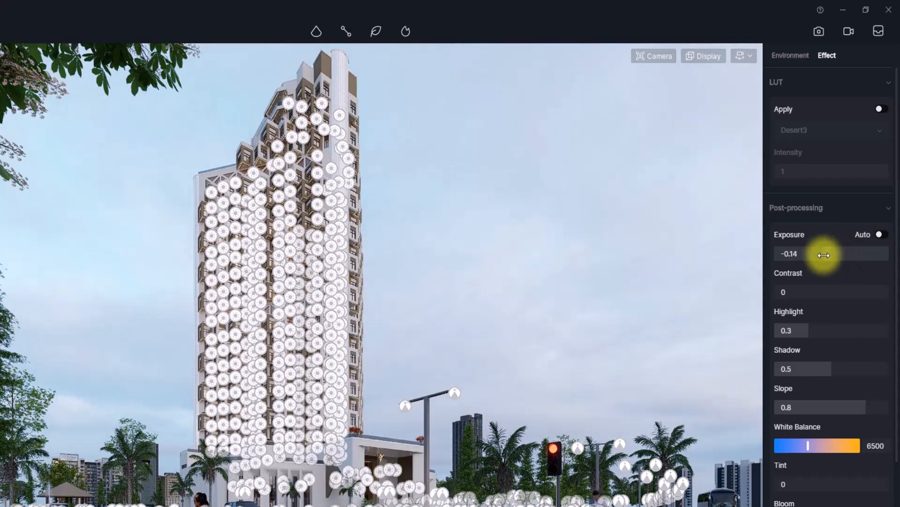
click(797, 55)
mouse_move(820, 283)
mouse_down()
mouse_move(795, 285)
mouse_move(806, 285)
mouse_up()
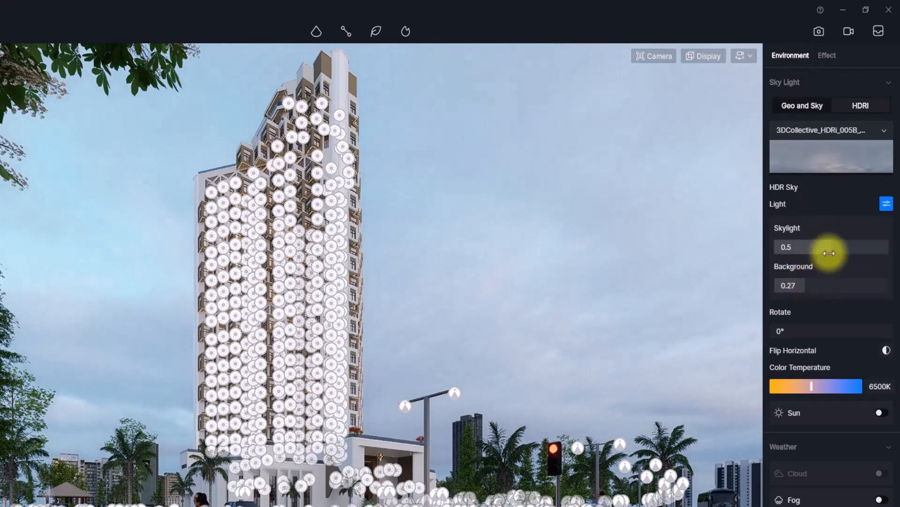
drag(828, 249, 816, 252)
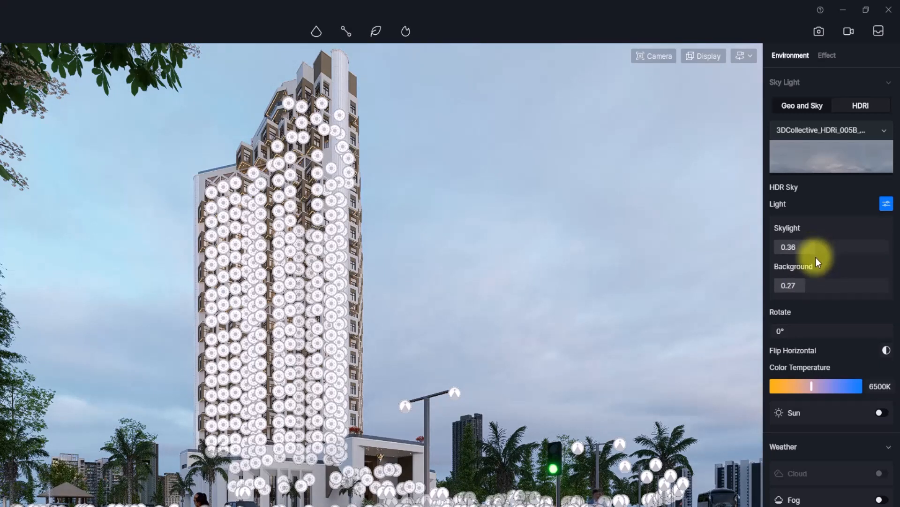
drag(815, 385, 823, 385)
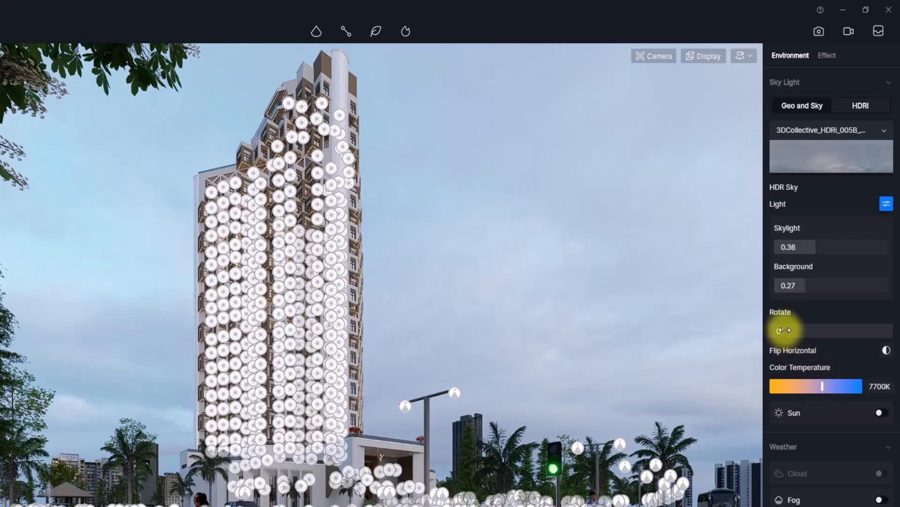
mouse_move(784, 329)
mouse_down()
mouse_move(814, 327)
mouse_move(821, 348)
mouse_move(781, 332)
mouse_up()
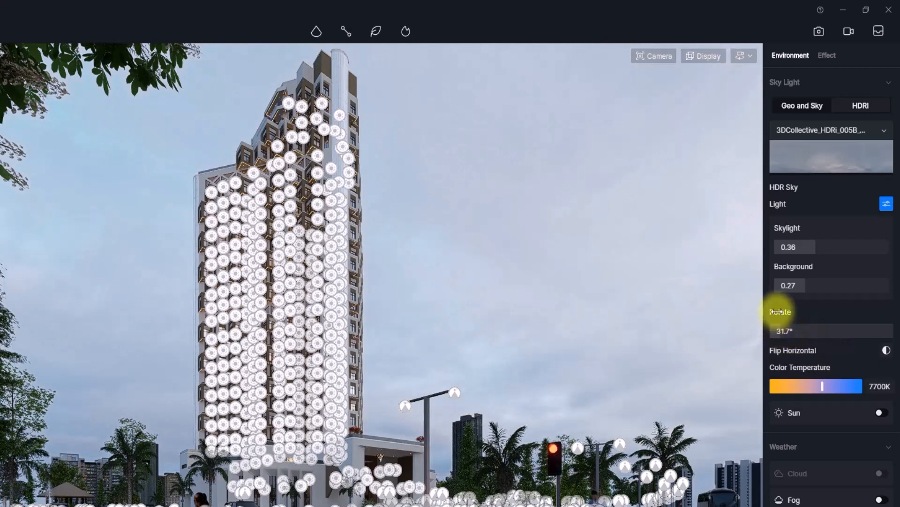
- Set the post-processing White Balance to 6000, Contrast to 0.06 and Highlight to 0.26
click(830, 58)
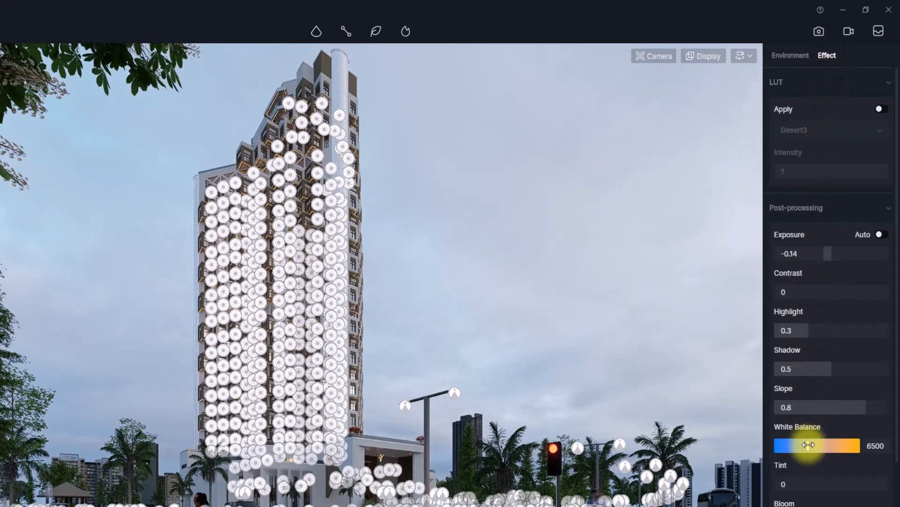
drag(808, 446, 802, 446)
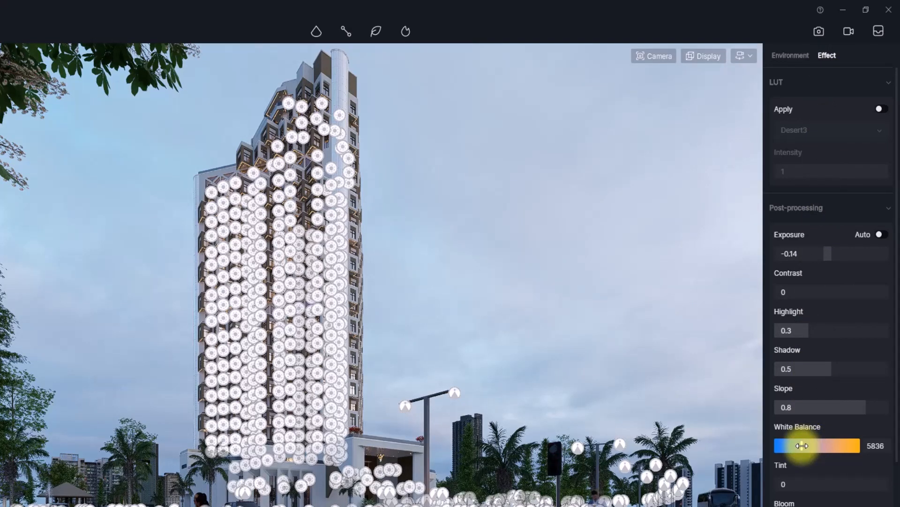
drag(802, 446, 801, 446)
click(883, 445)
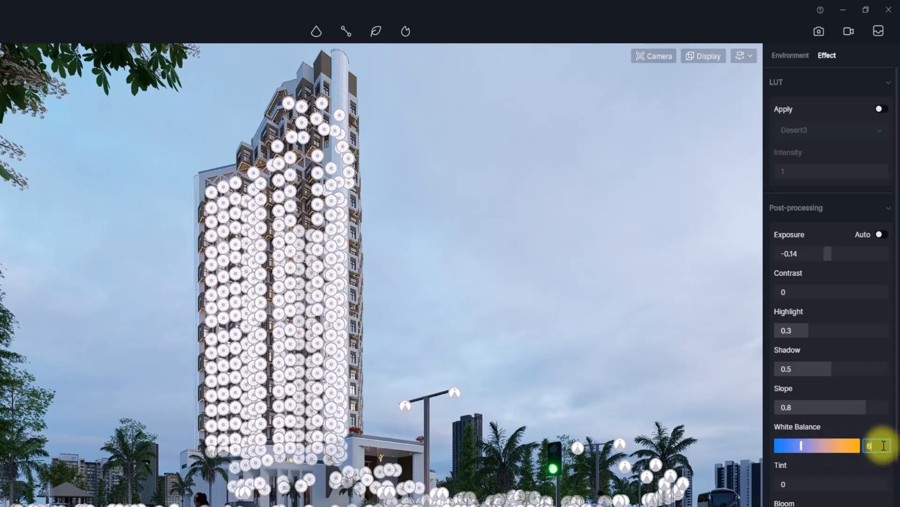
click(850, 330)
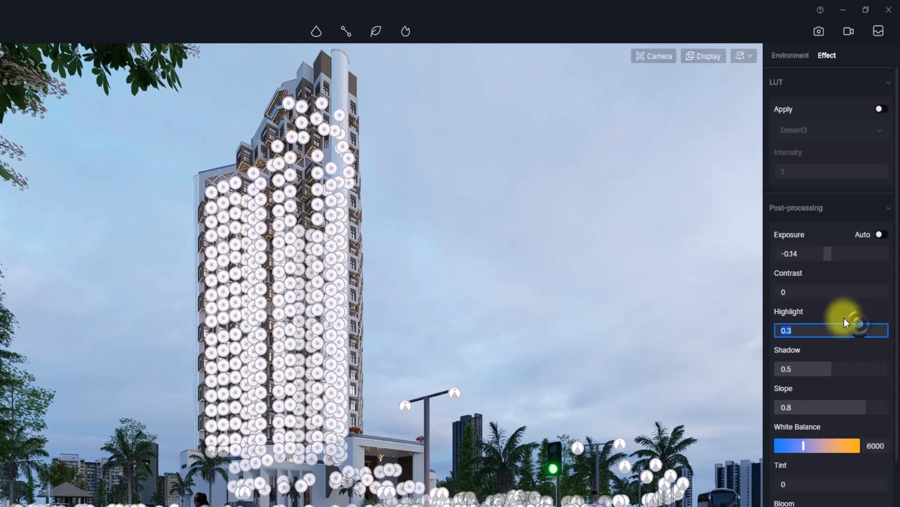
drag(783, 293, 834, 300)
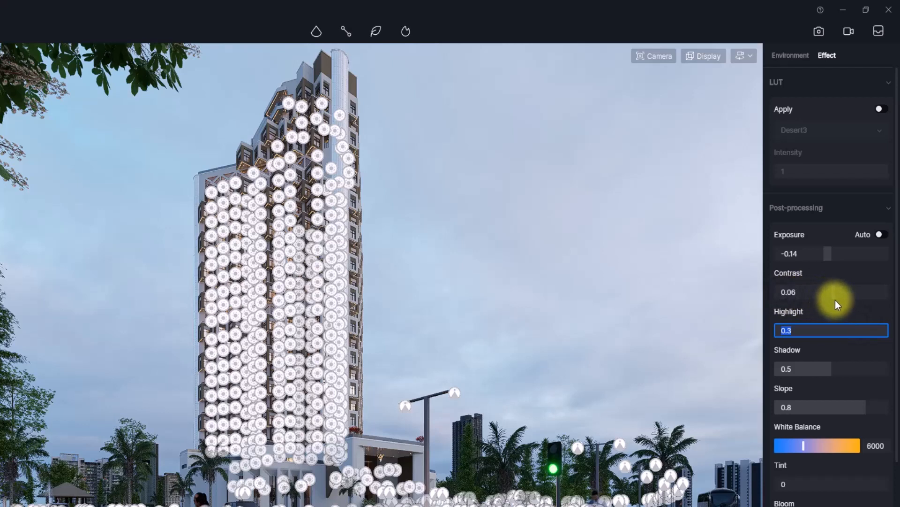
click(840, 313)
drag(814, 333, 805, 337)
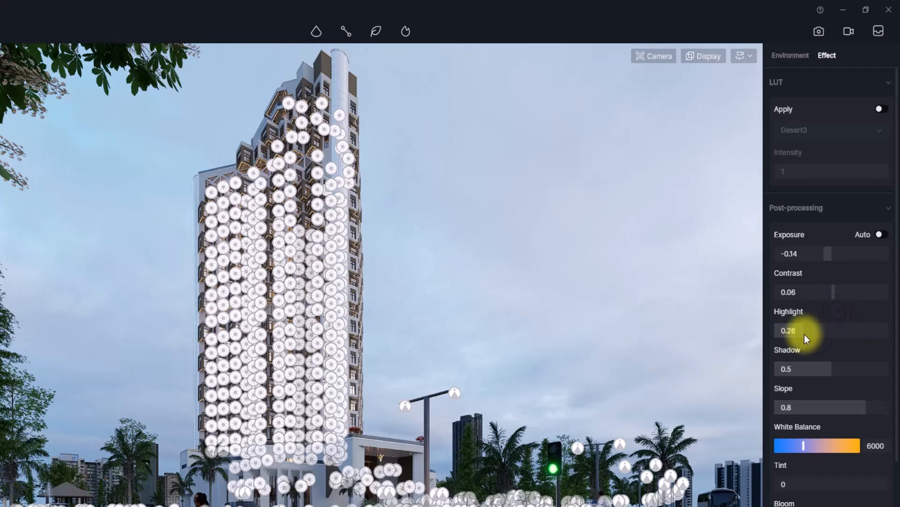
- Set Tint to 0.08, Bloom to 0.39, Lens flare to 0.12, Vignette to 0.17 and Saturation to 0.05, and update Scene 1
drag(792, 484, 836, 486)
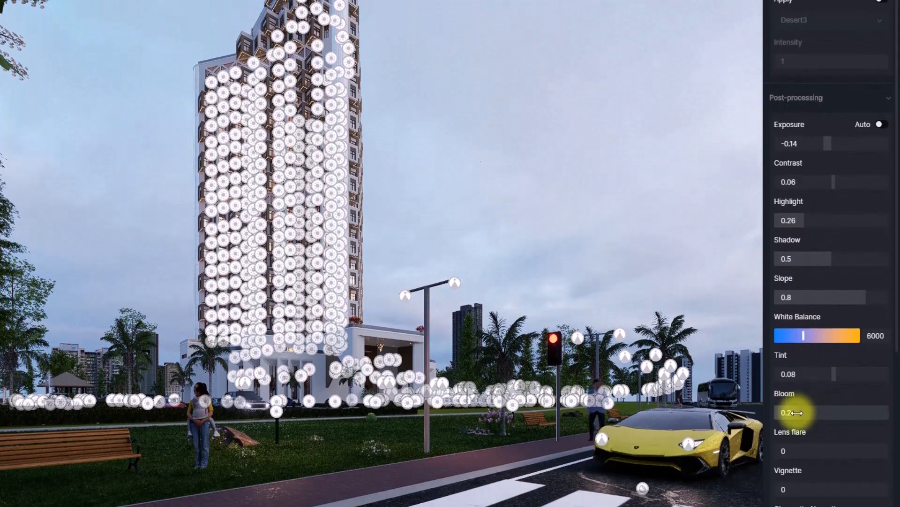
drag(797, 413, 819, 413)
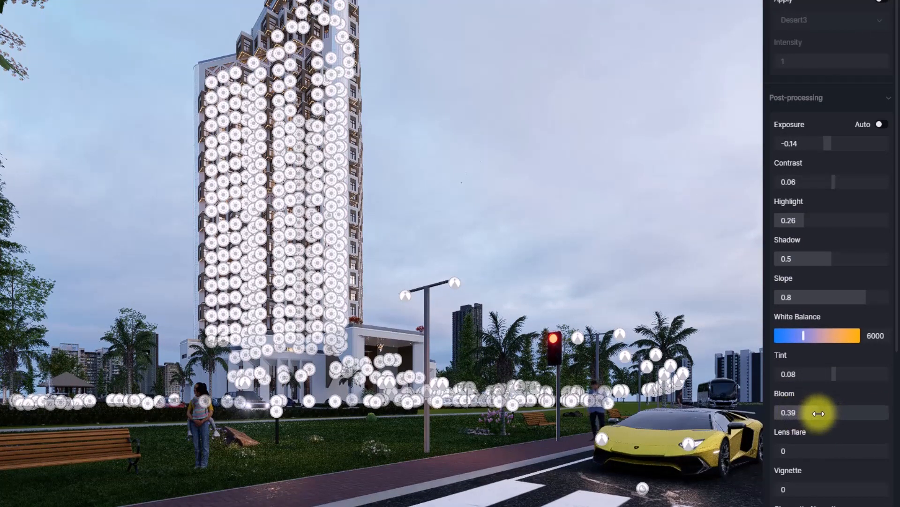
scroll(815, 407, down, 2)
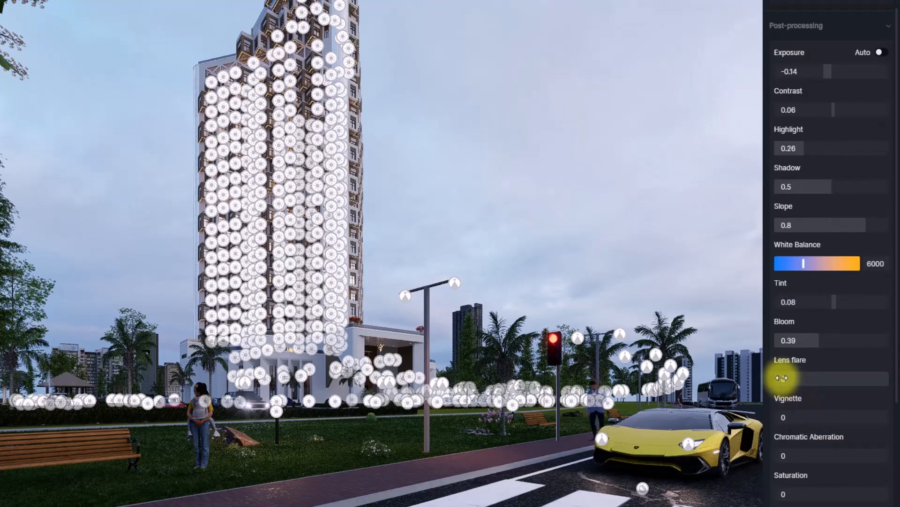
drag(780, 375, 788, 375)
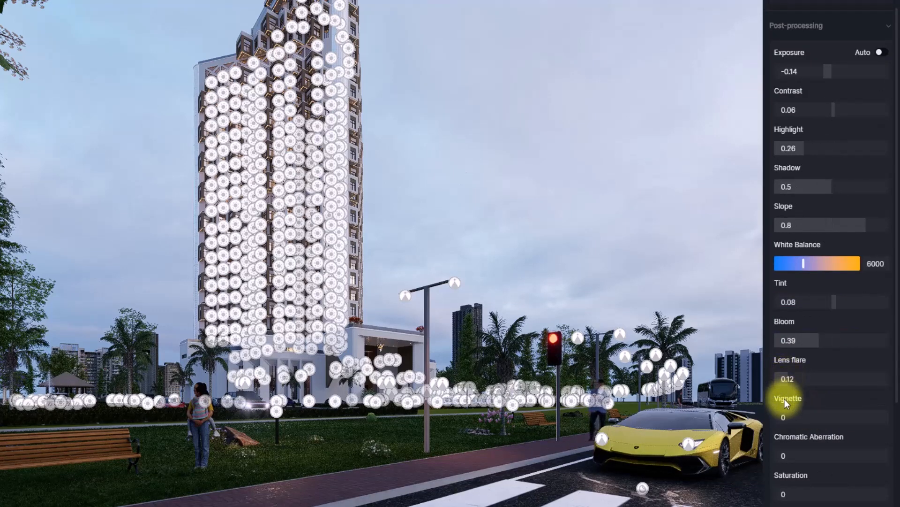
drag(782, 410, 831, 421)
scroll(788, 413, down, 2)
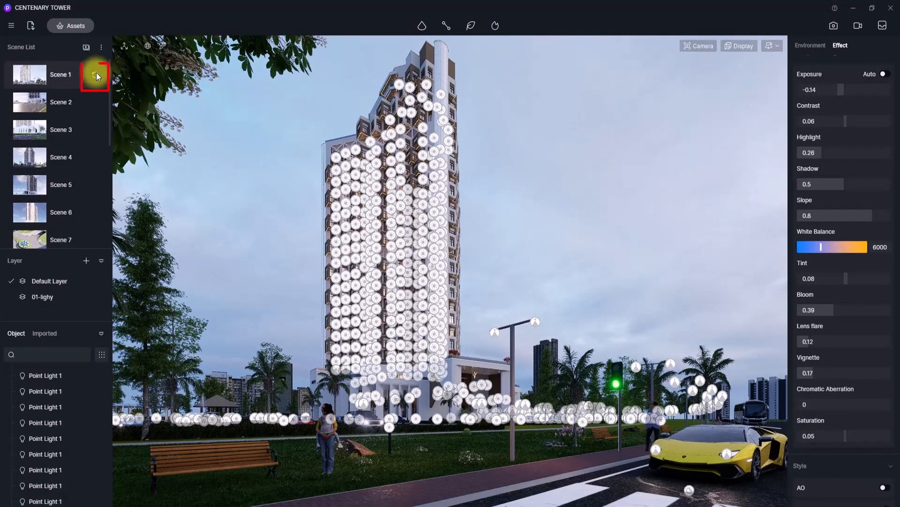
click(96, 75)
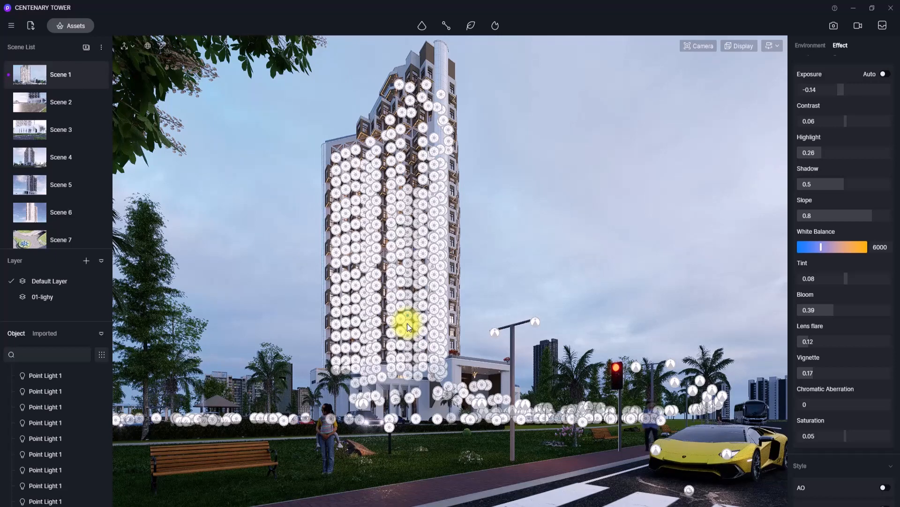
- Hide the light icons, move the lawn bollard to the sidewalk edge near the bench, and place a copy beside the traffic light
key(l)
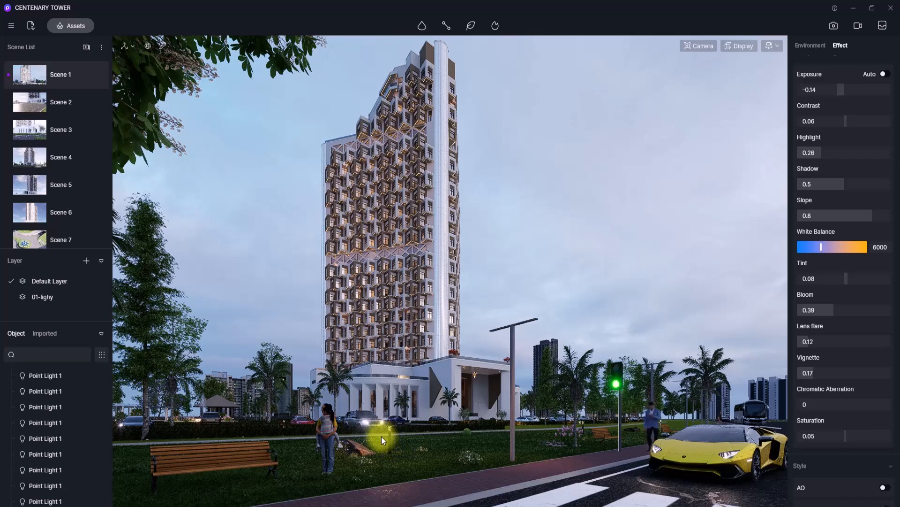
key(1)
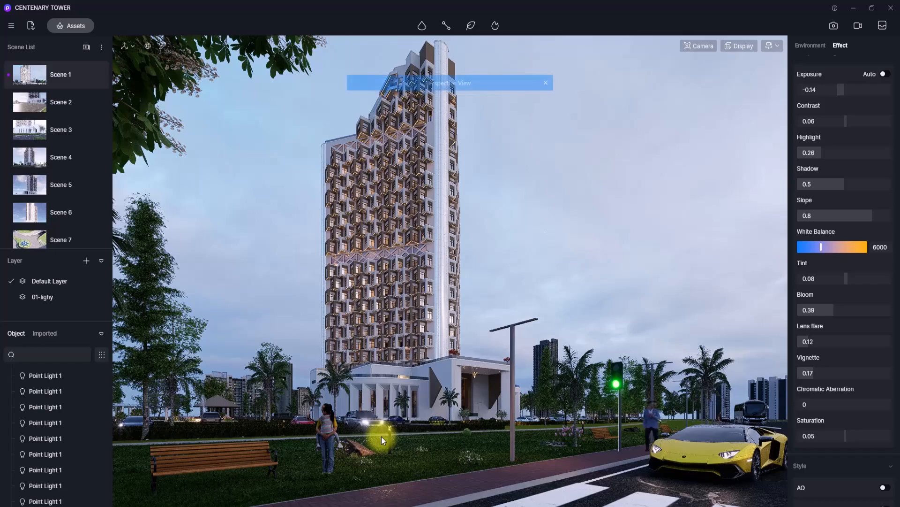
right_drag(420, 285, 430, 320)
scroll(431, 386, up, 3)
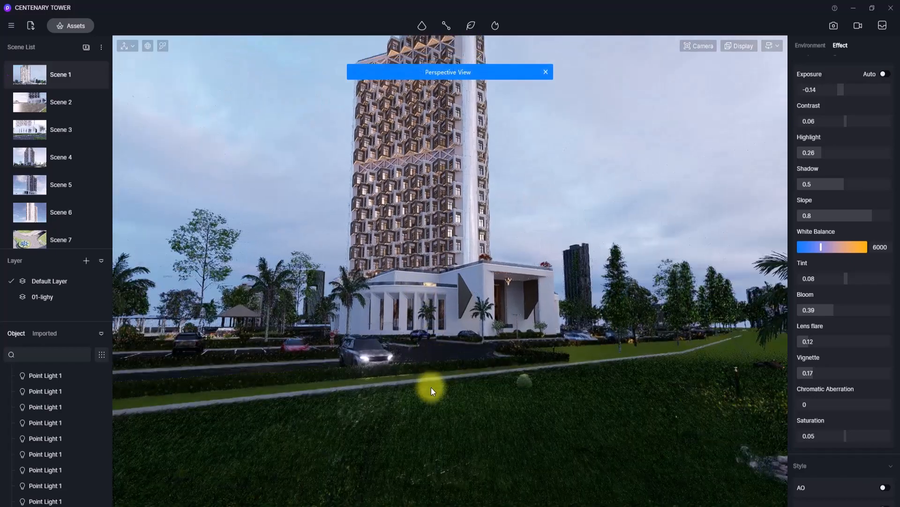
right_drag(431, 387, 415, 484)
scroll(415, 485, down, 5)
middle_drag(388, 485, 438, 408)
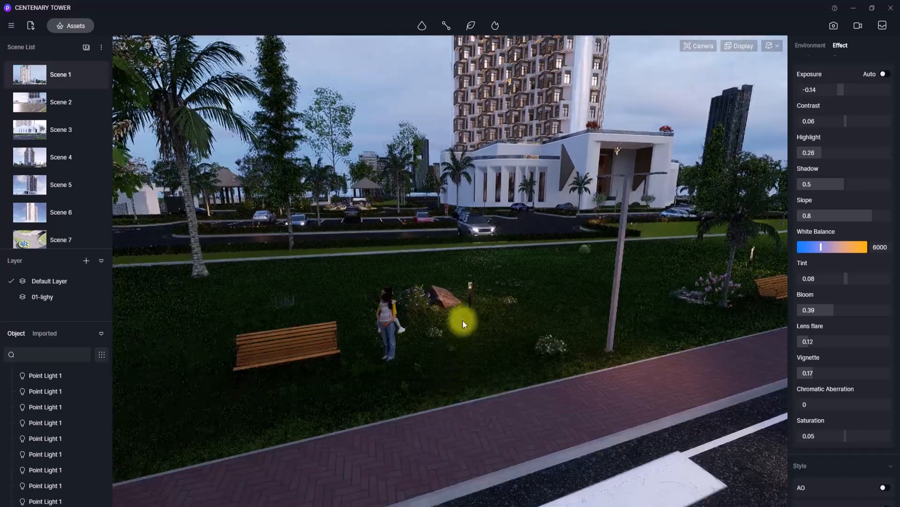
click(470, 289)
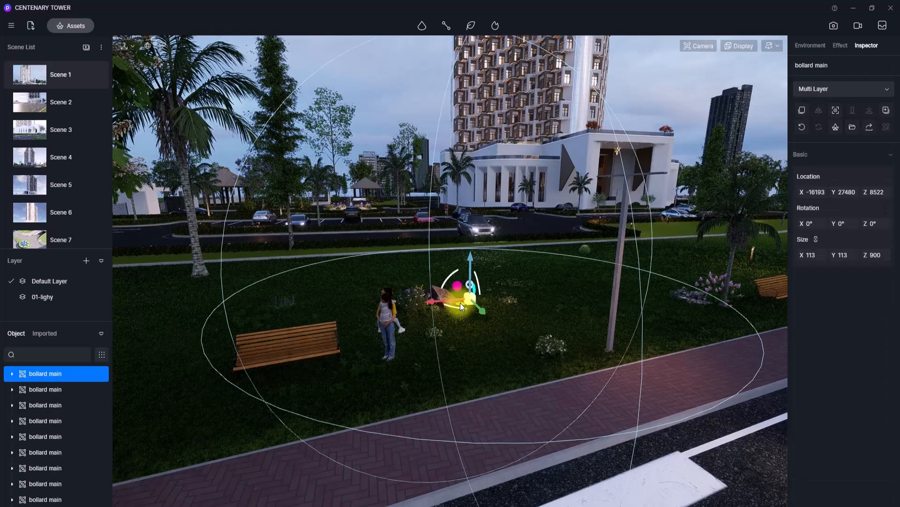
drag(460, 302, 104, 489)
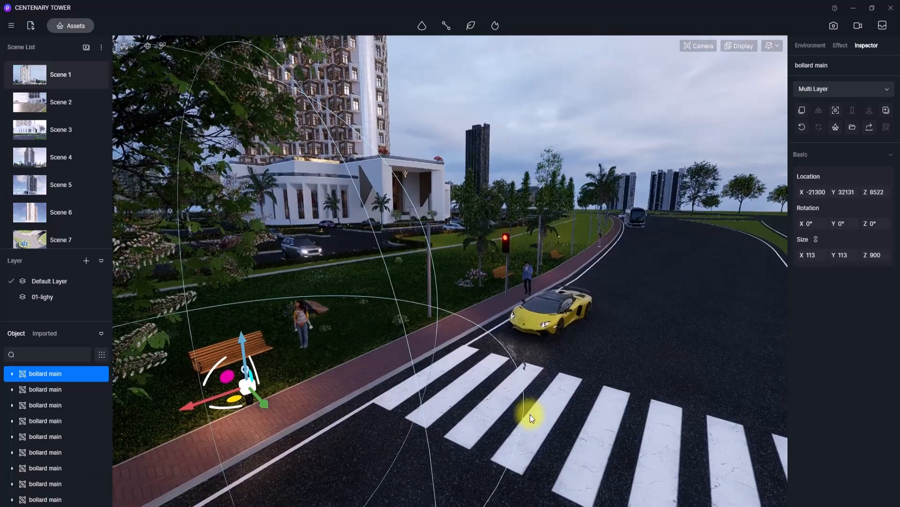
drag(240, 399, 504, 284)
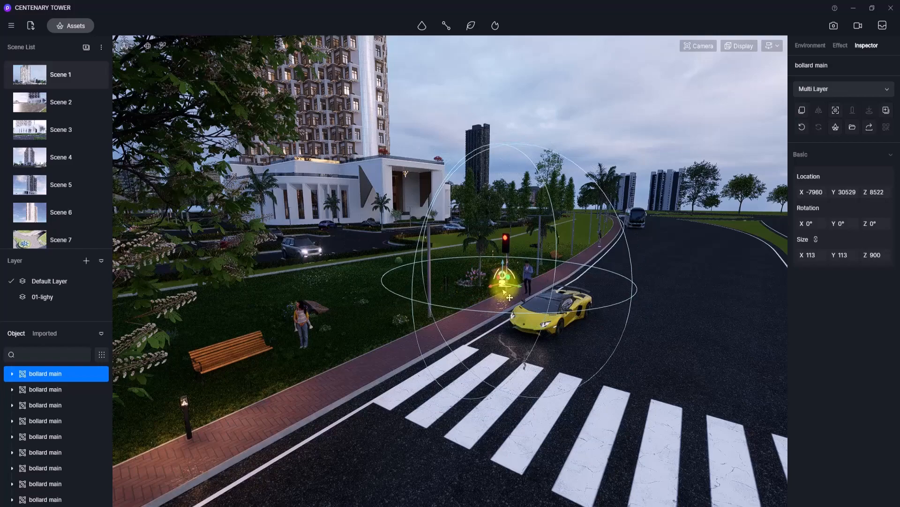
- Recall the saved Scene 1 view and open the image render settings
click(38, 72)
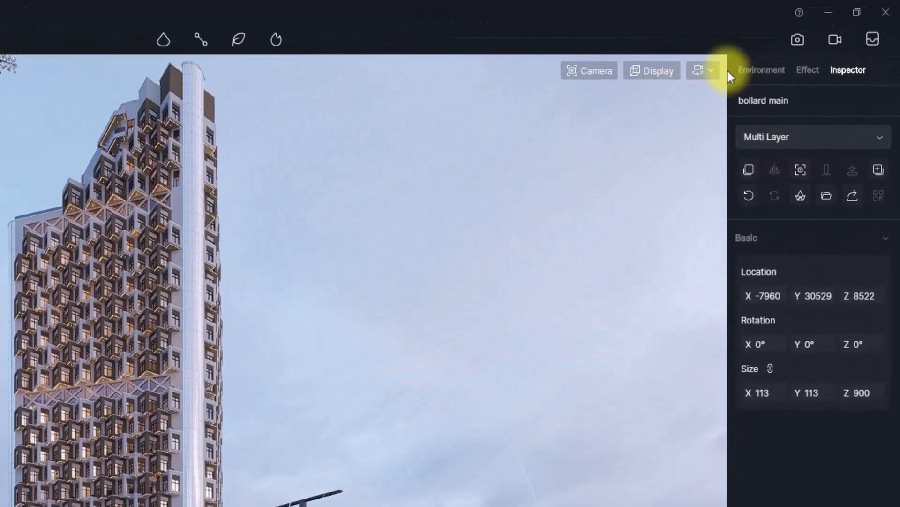
click(829, 29)
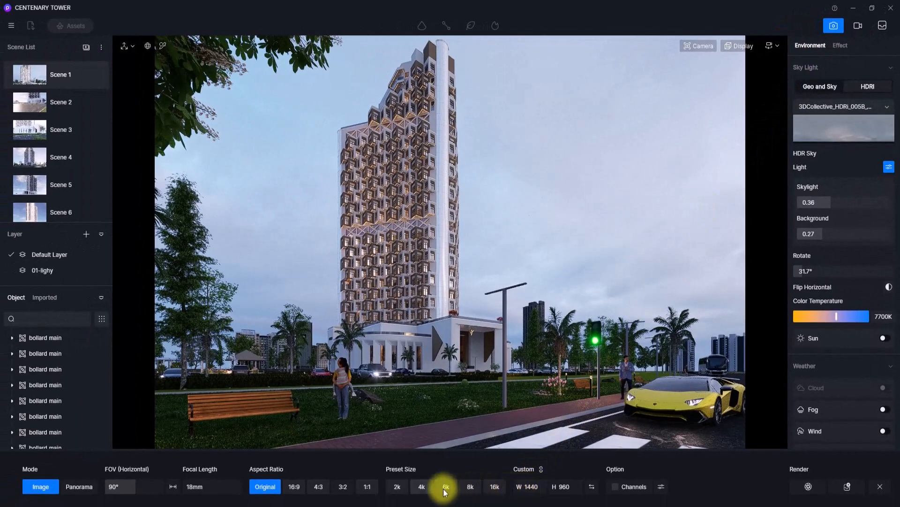
- Try the 4k, 6k and 8k preset render sizes with the Original aspect ratio
click(420, 488)
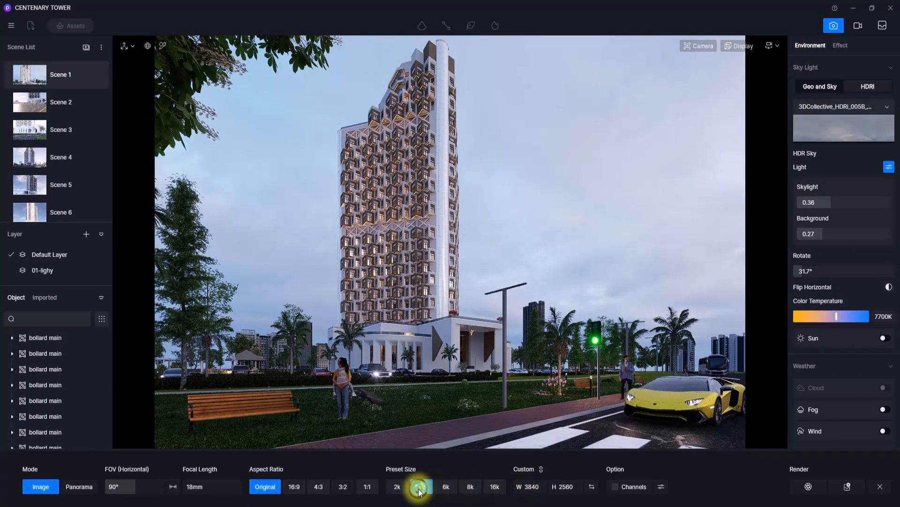
click(445, 489)
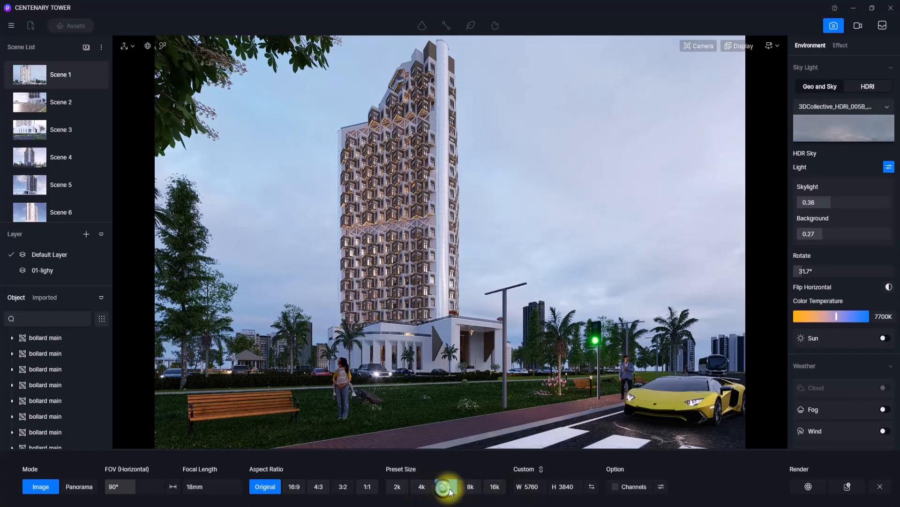
click(470, 487)
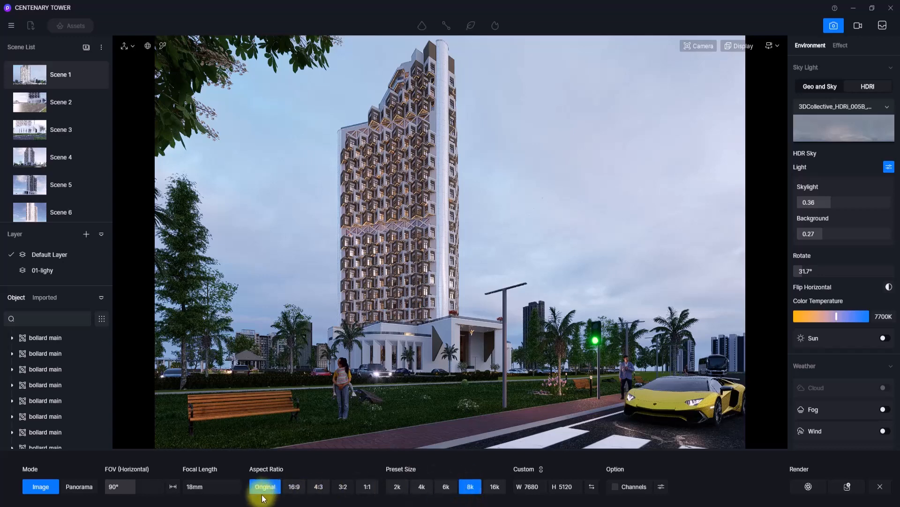
click(264, 487)
click(469, 488)
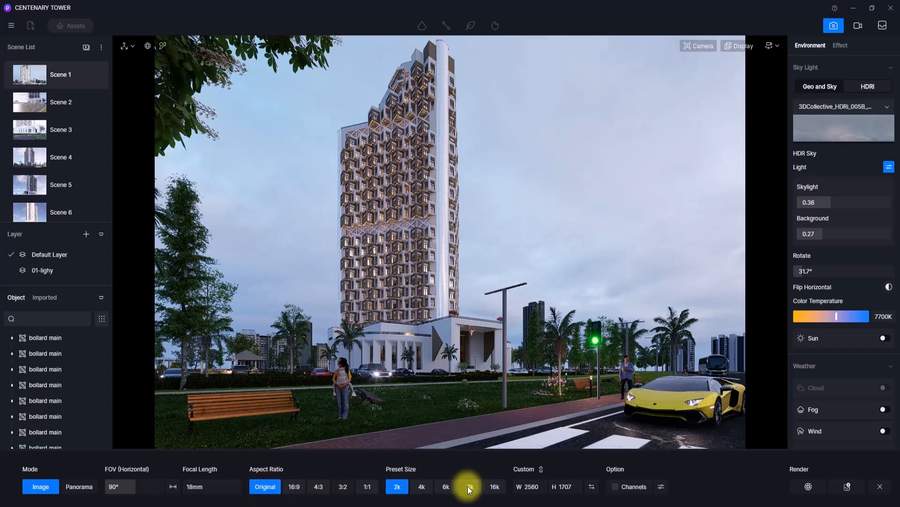
- Set the custom render width to 3500
click(534, 489)
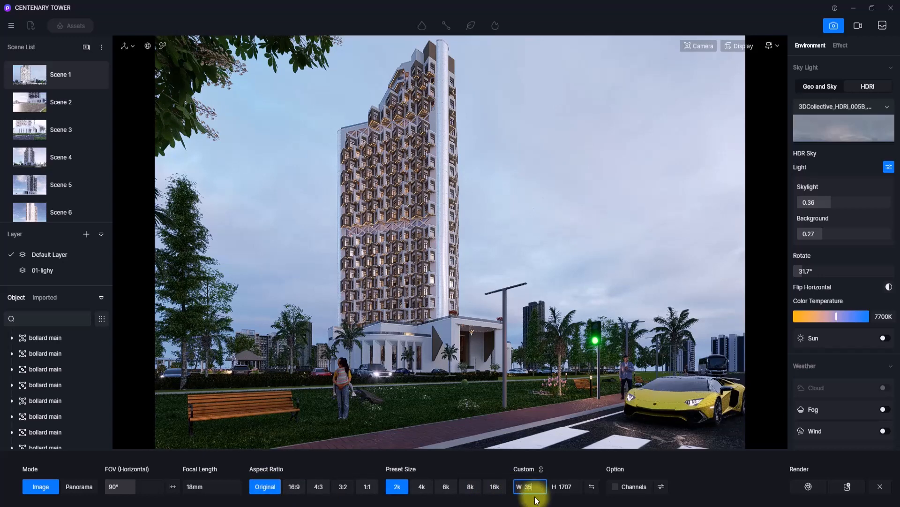
text(3500)
key(Return)
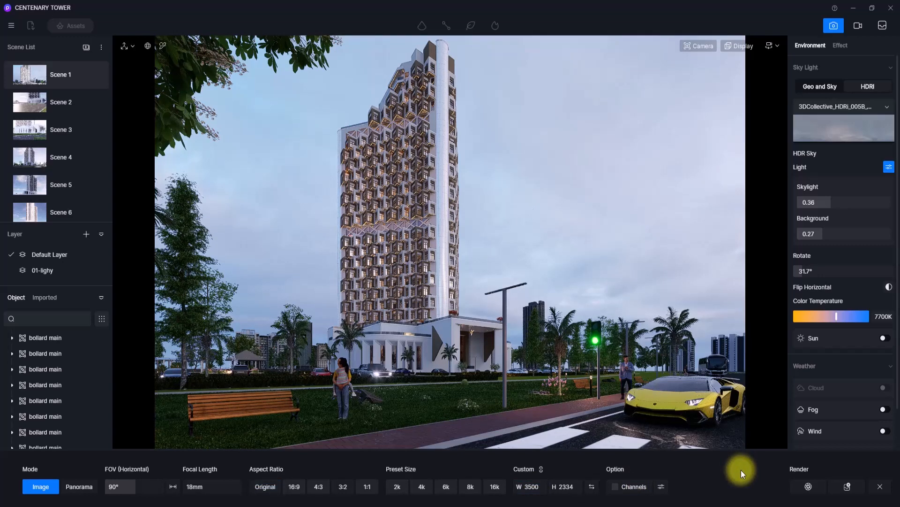
- Render the image and save it in the 03-renders folder as CENTENARY TOWER RENDER 1.png
click(809, 487)
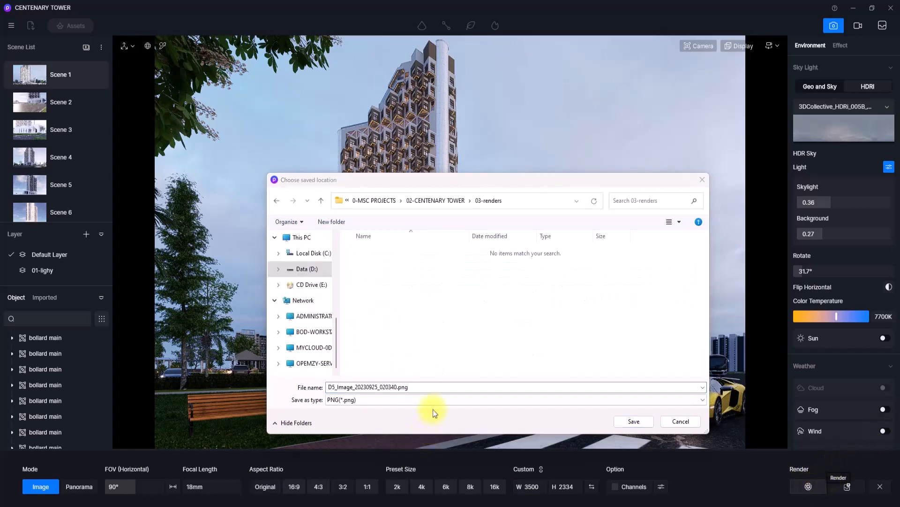
click(440, 390)
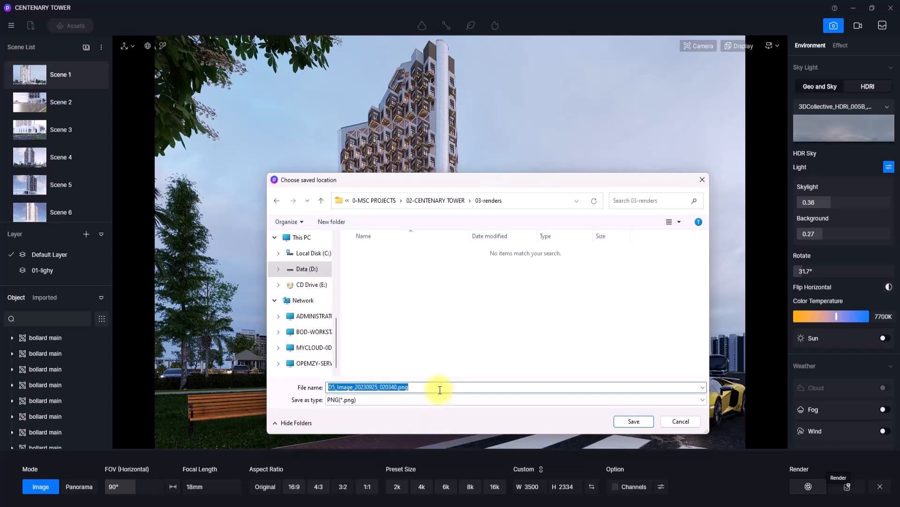
key(BackSpace)
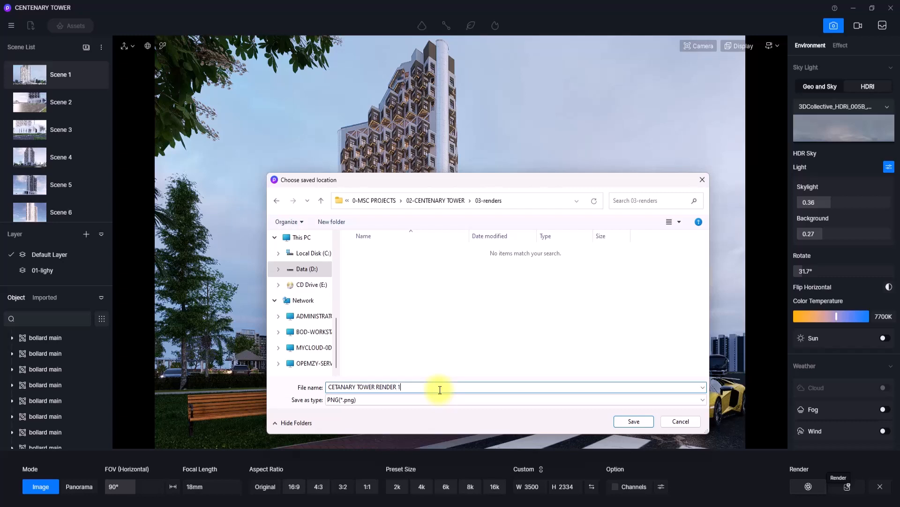
double_click(343, 387)
text(TE)
click(632, 422)
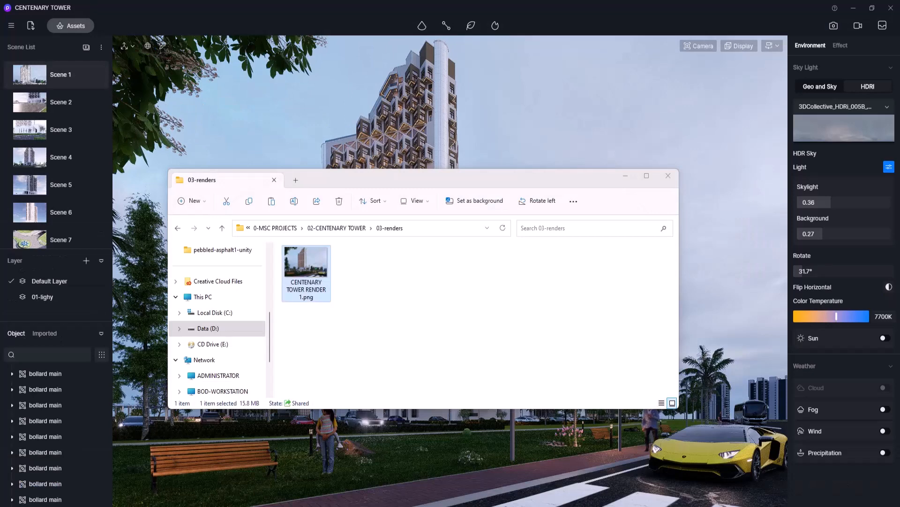
- View the finished render CENTENARY TOWER RENDER 1.png, close it, and clear the selection in the scene
double_click(304, 267)
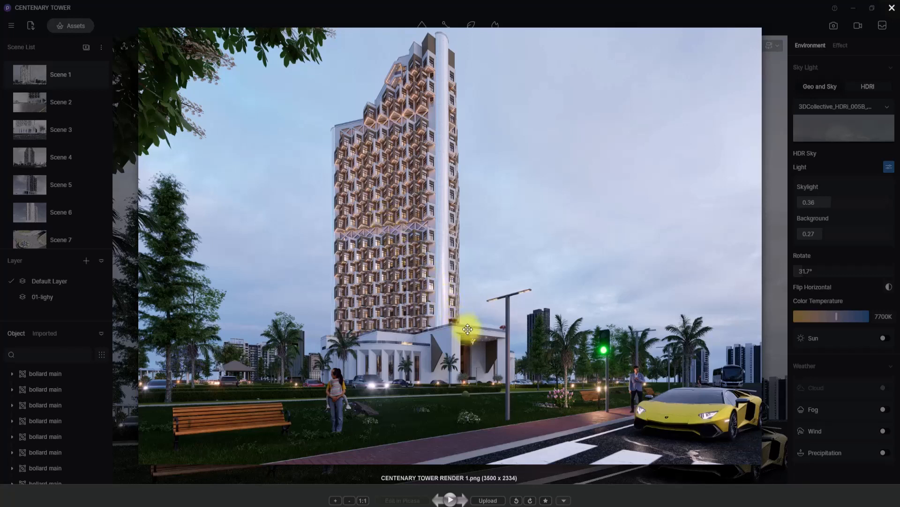
click(892, 8)
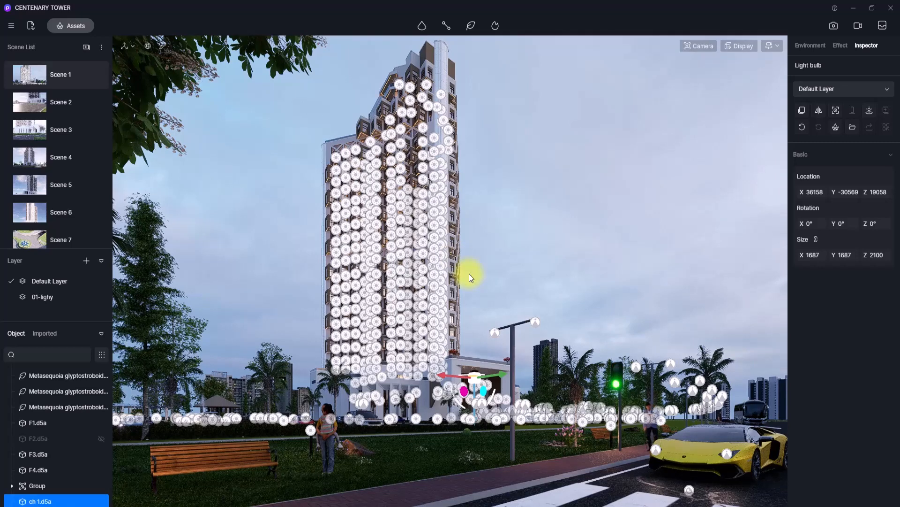
click(516, 236)
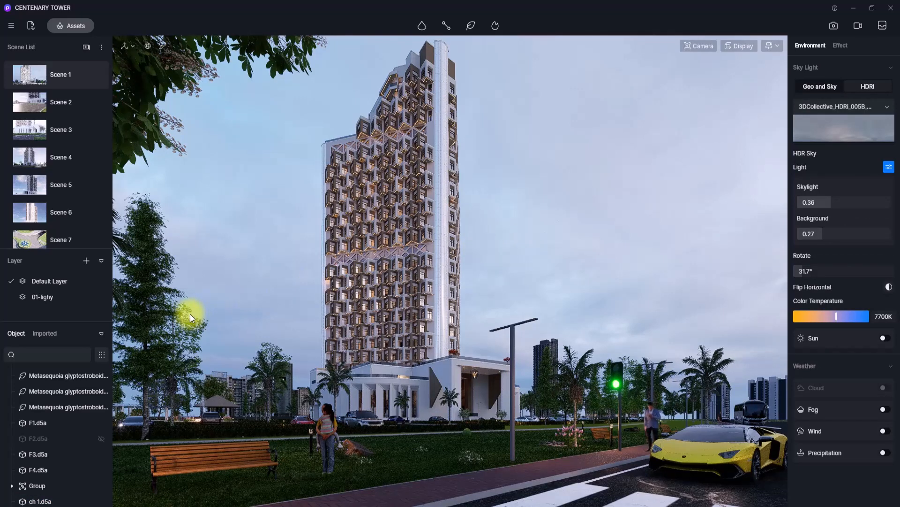
- Hide the 01-lighy layer and add the current view as a new scene
mouse_move(87, 294)
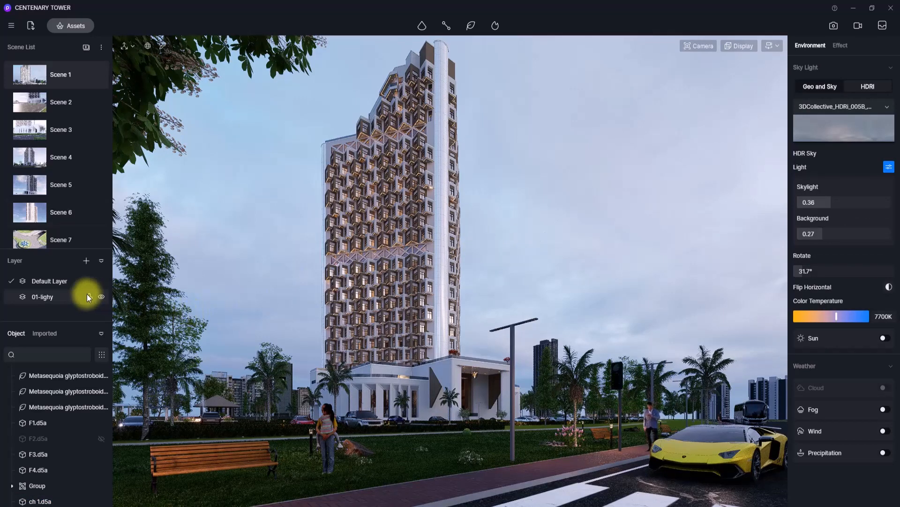
click(101, 296)
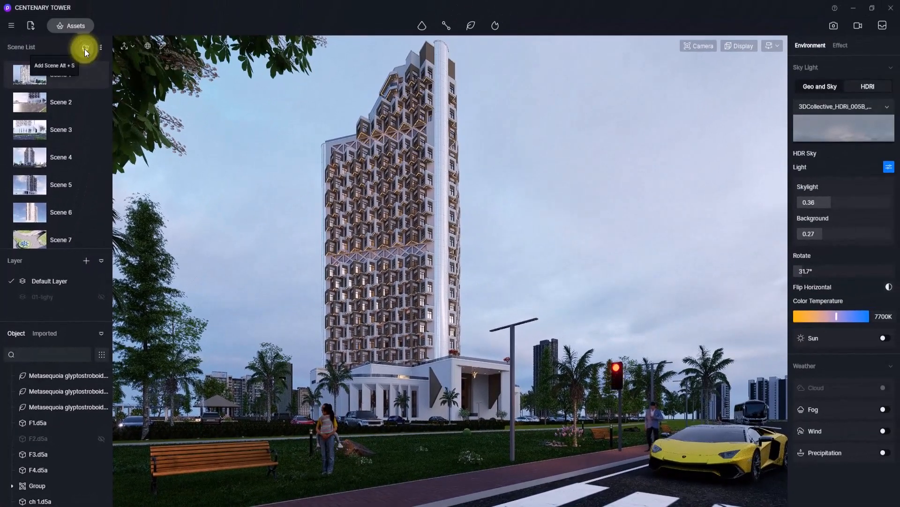
click(85, 48)
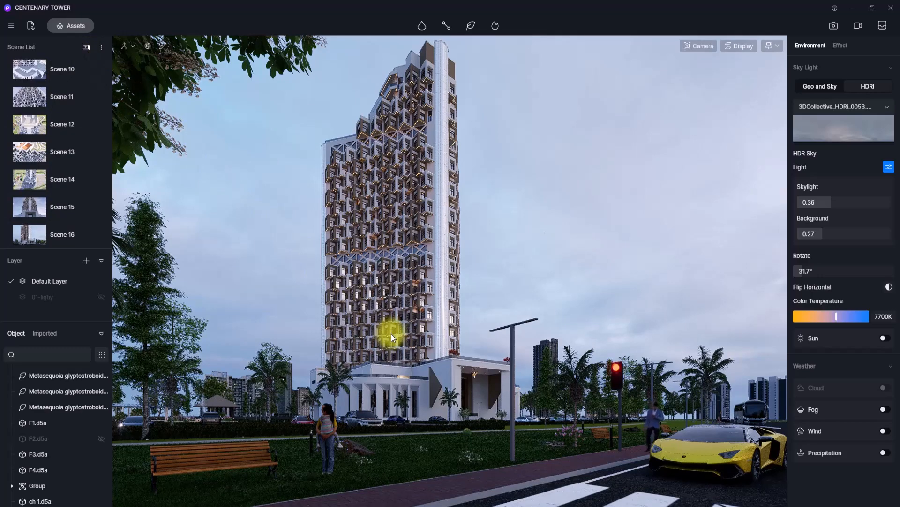
- Pick the strip-light material under the tower's projecting balcony boxes and turn off its Emissive property
key(1)
right_drag(478, 371, 372, 226)
key(w)
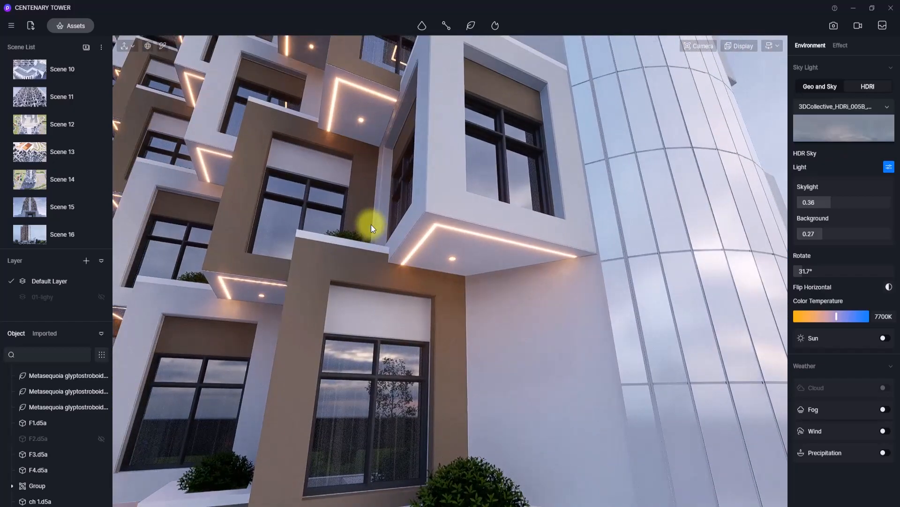
click(163, 45)
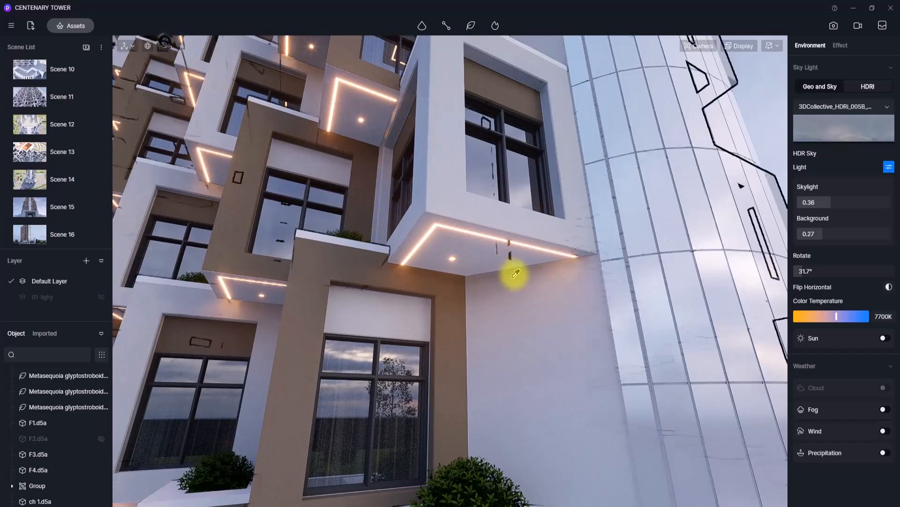
right_drag(516, 273, 263, 169)
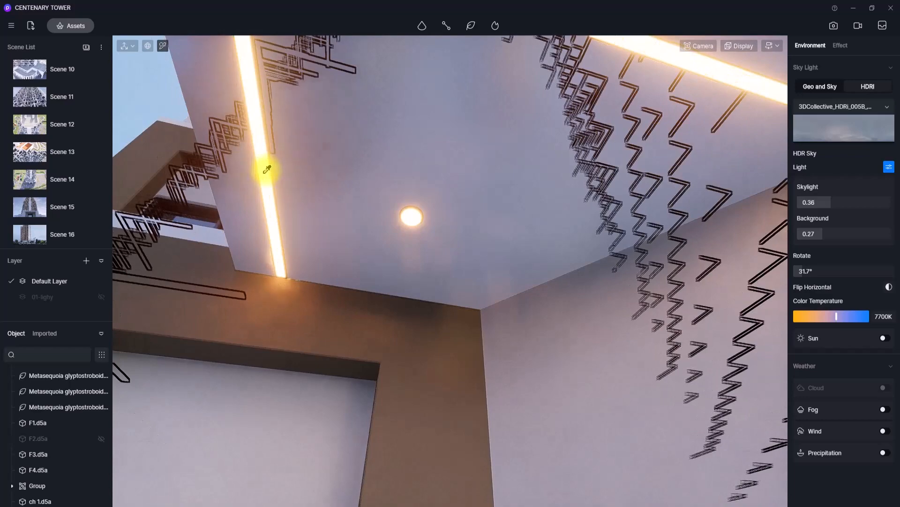
click(267, 169)
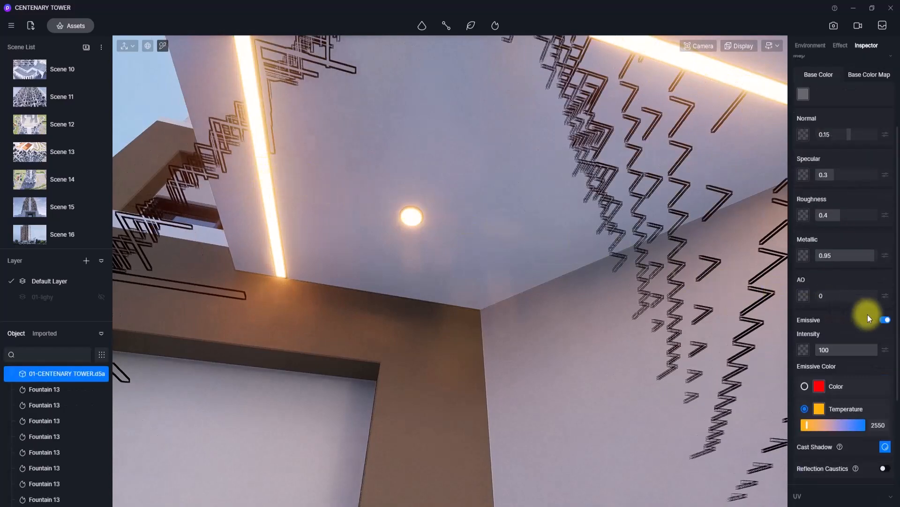
click(885, 319)
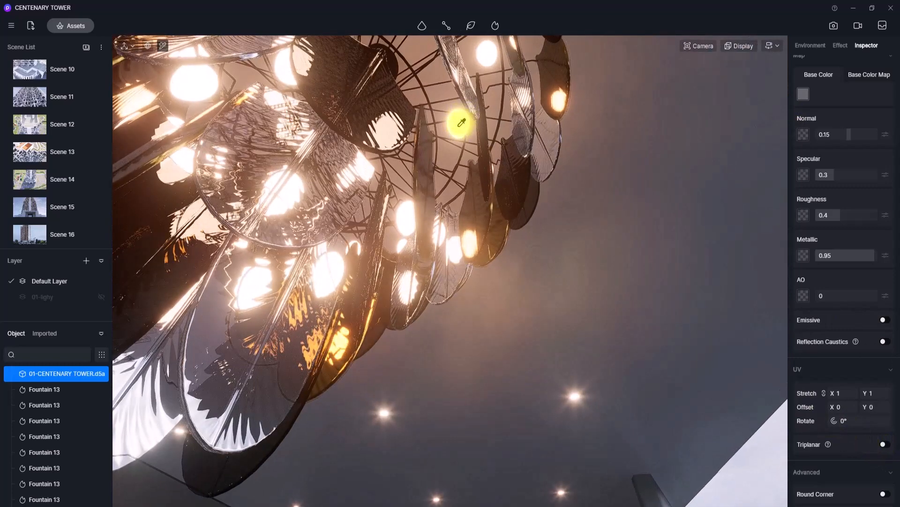
- Turn off Emissive on the entrance chandelier's light material, then recall and update Scene 16
click(461, 123)
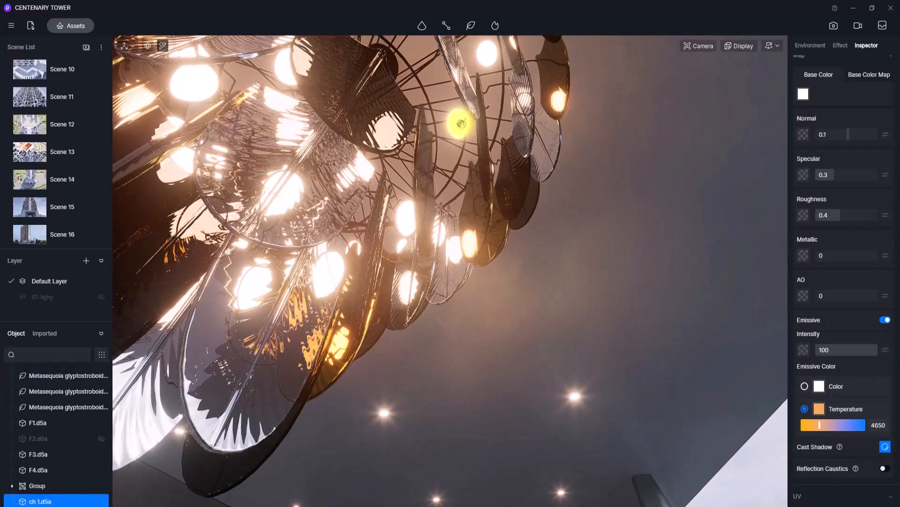
click(884, 320)
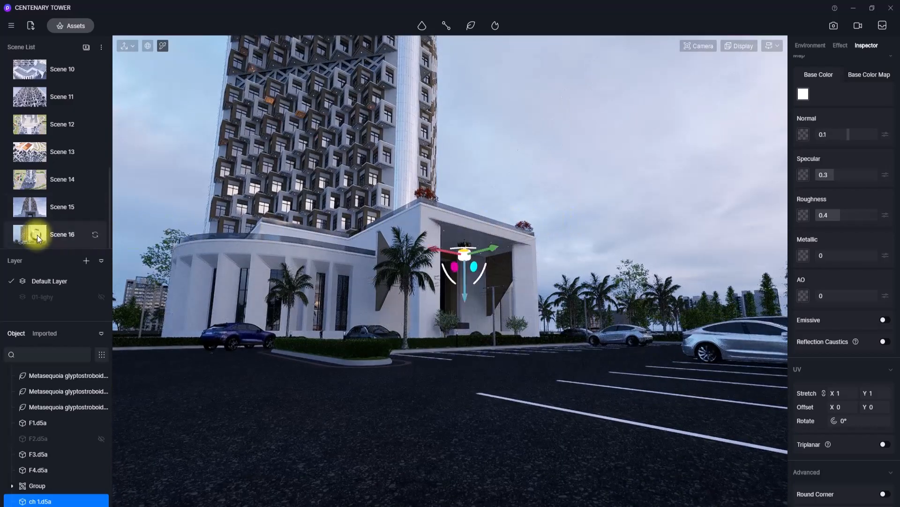
click(38, 235)
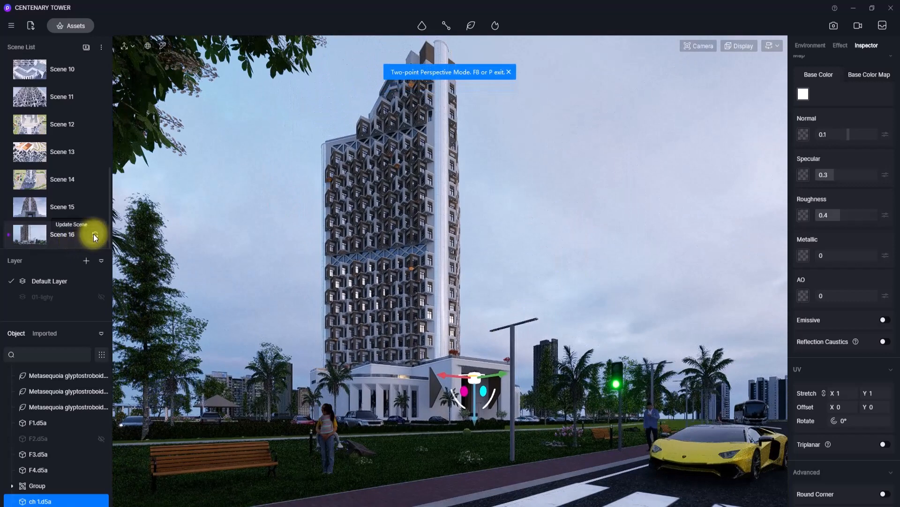
click(95, 234)
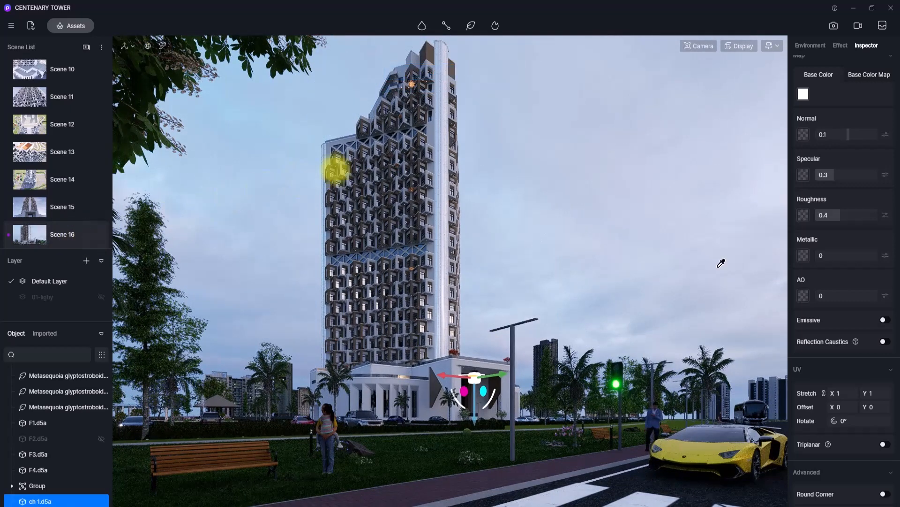
- Replace the custom sky HDRI with the default Partly Sunny preset and enable the Sun
click(809, 44)
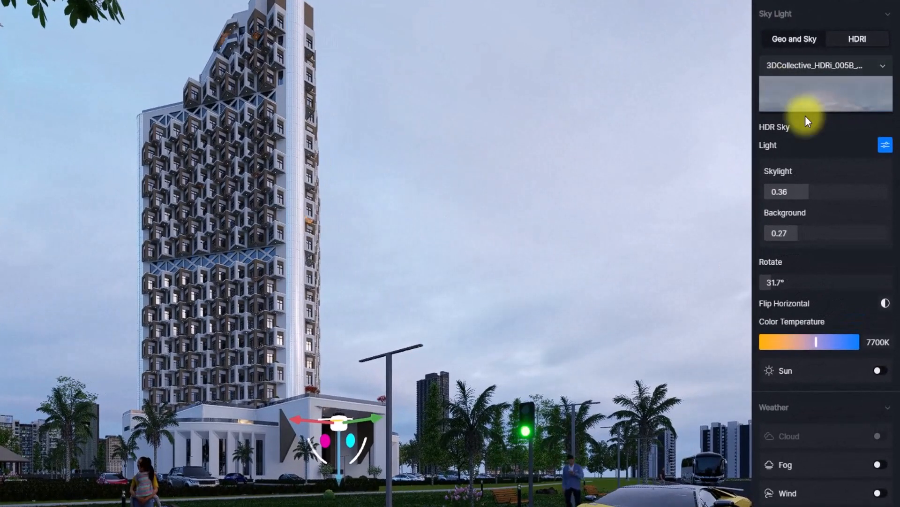
click(836, 65)
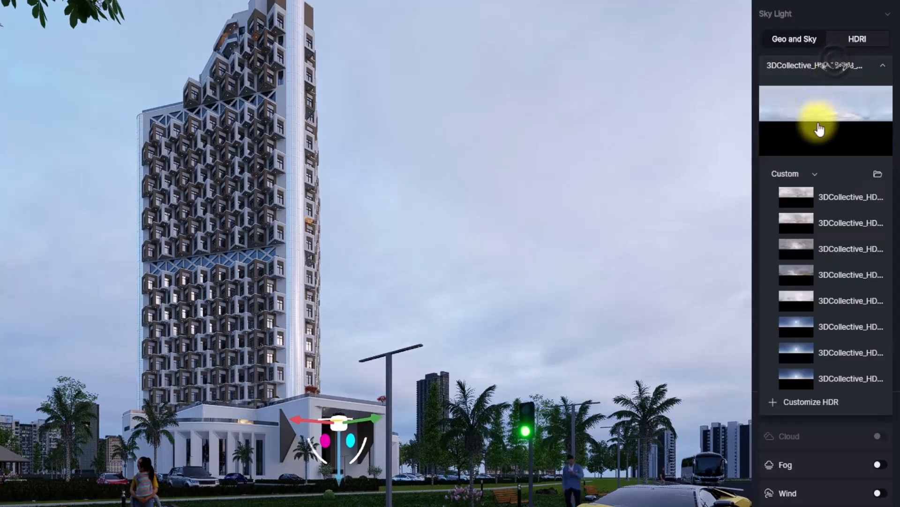
click(802, 174)
click(793, 174)
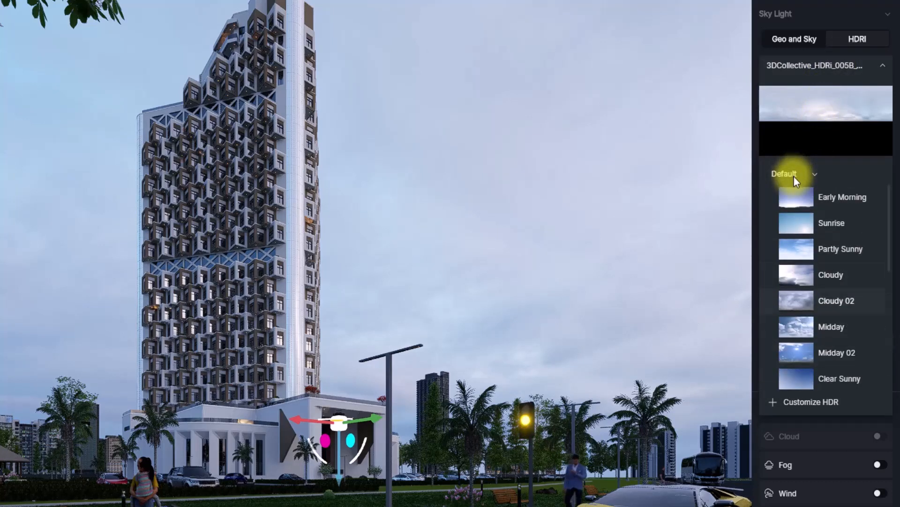
click(800, 250)
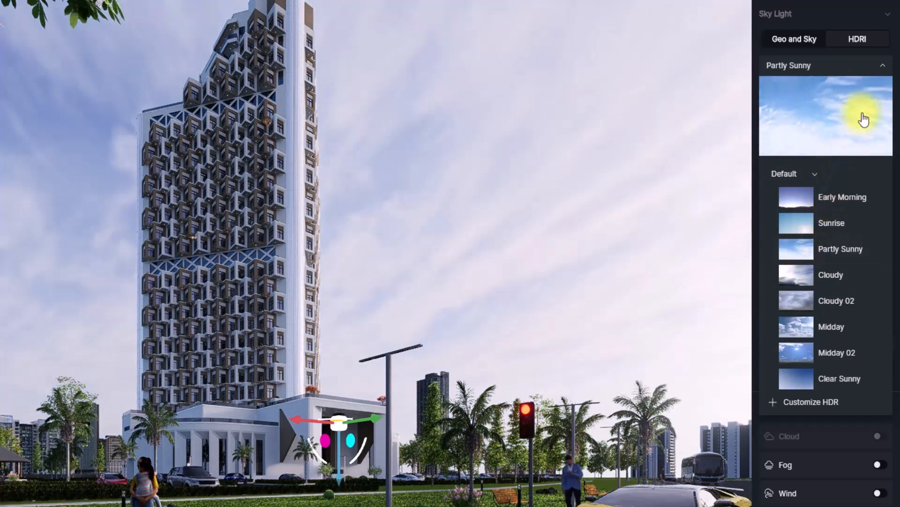
click(883, 65)
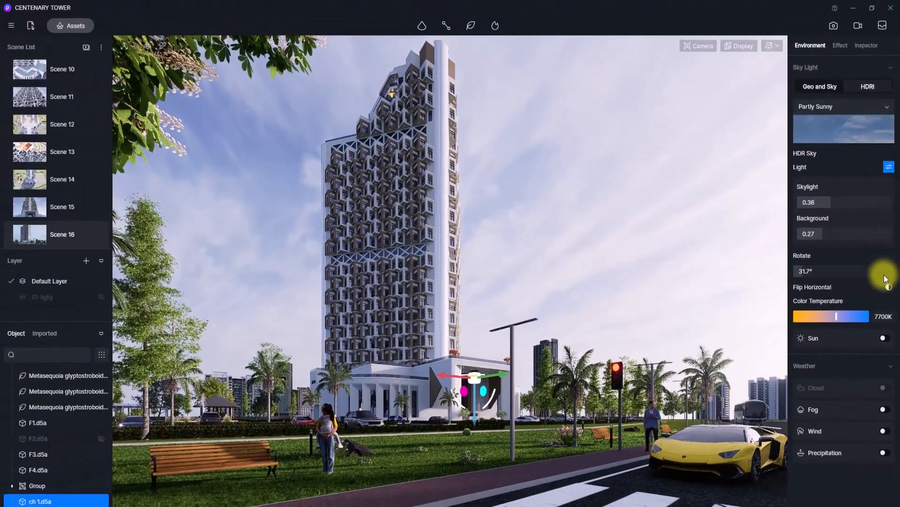
click(884, 338)
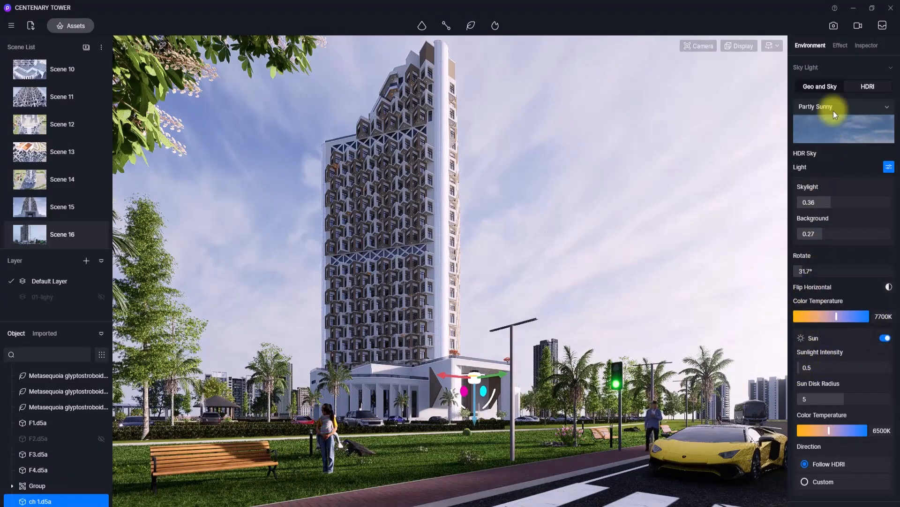
- Set Bloom to 0.16 and rotate the HDRI sky to 26.7°
click(842, 46)
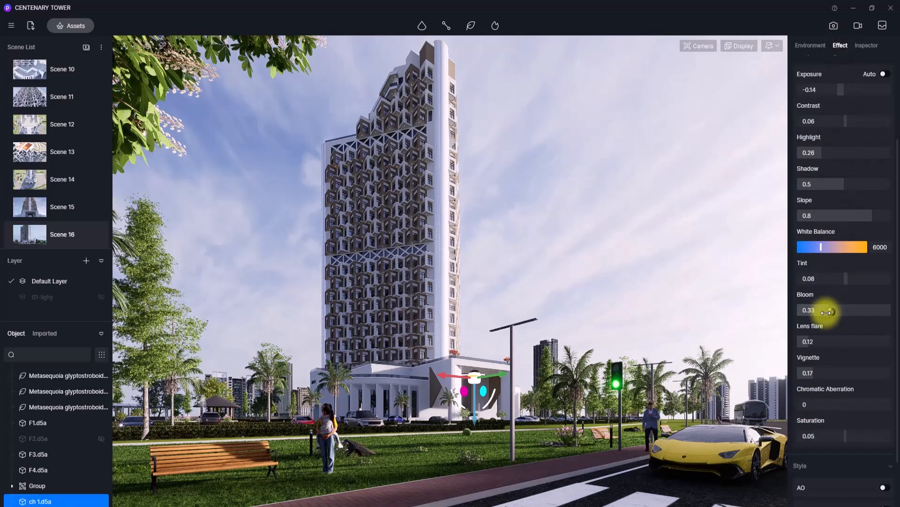
drag(824, 308, 807, 314)
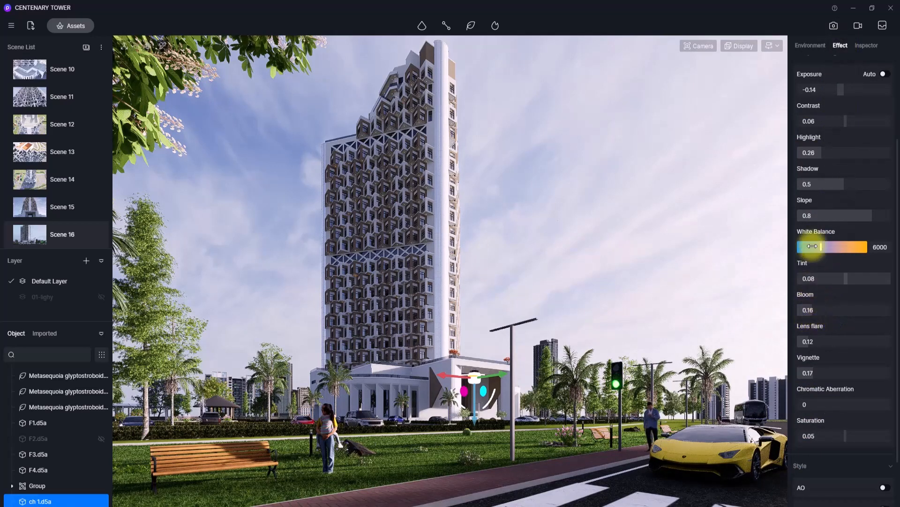
click(812, 46)
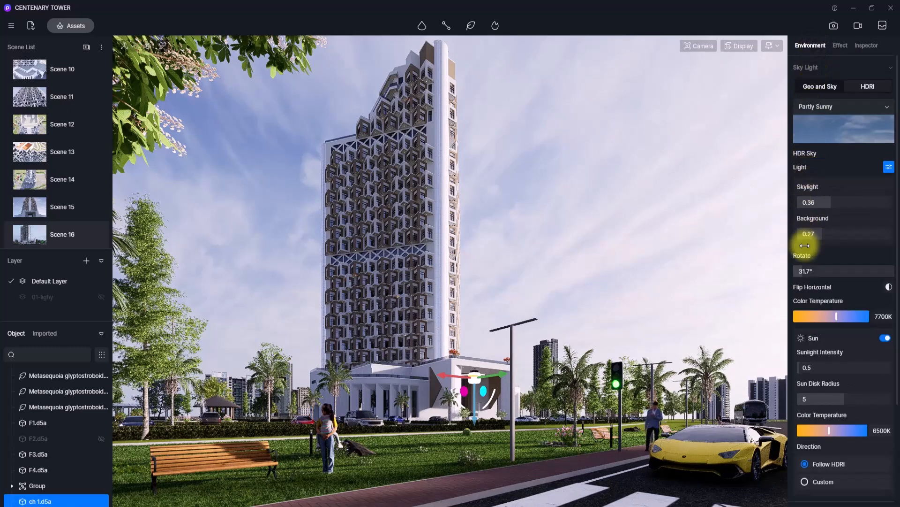
mouse_move(803, 271)
mouse_down()
mouse_move(813, 272)
mouse_move(760, 266)
mouse_move(802, 257)
mouse_up()
- Set the Lens flare effect to 0
click(841, 47)
scroll(843, 56, down, 3)
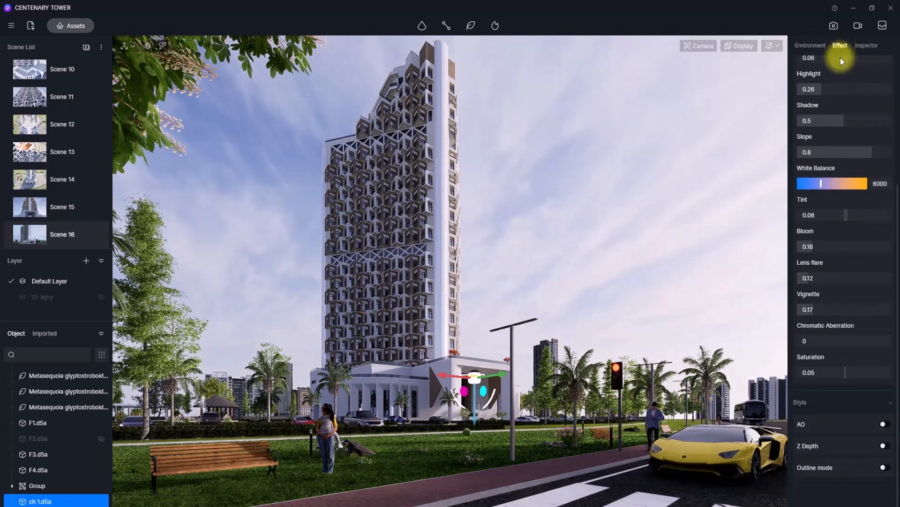
drag(812, 276, 733, 271)
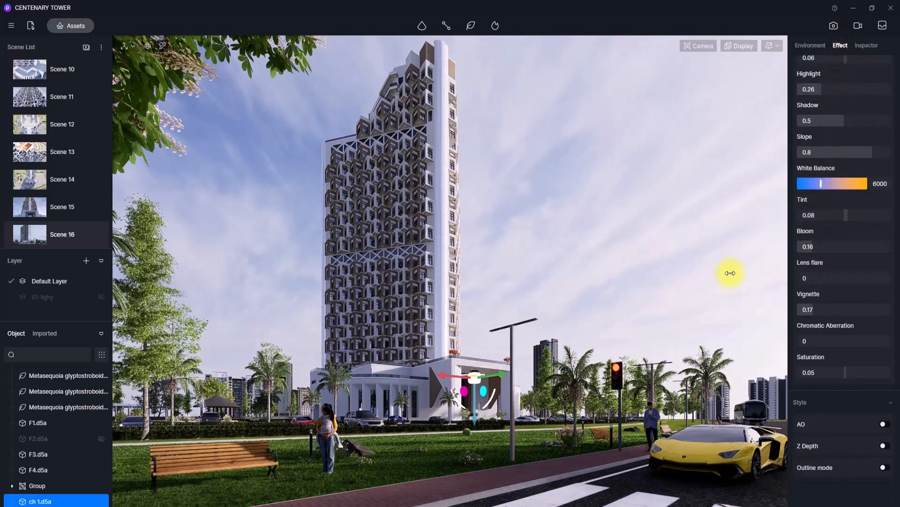
- Set the HDRI sky rotation to 0° and update Scene 16
click(812, 45)
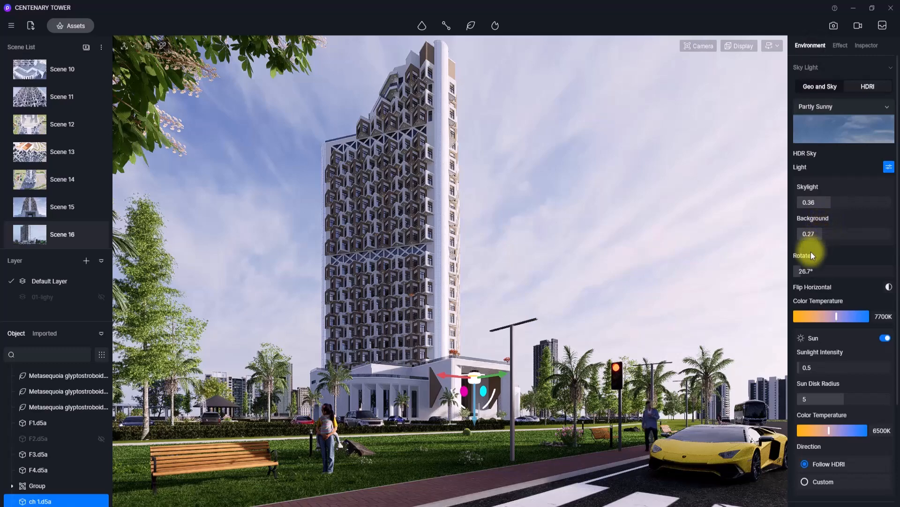
drag(803, 271, 818, 271)
drag(823, 273, 792, 280)
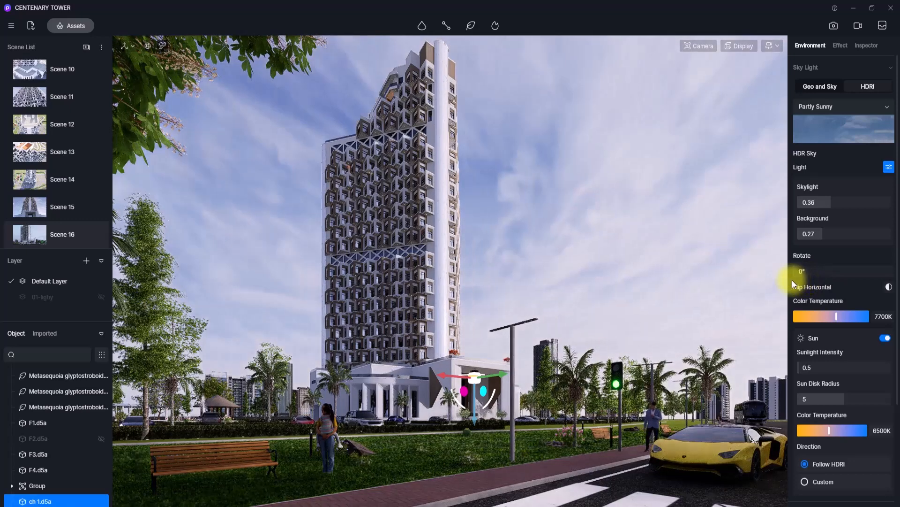
click(96, 235)
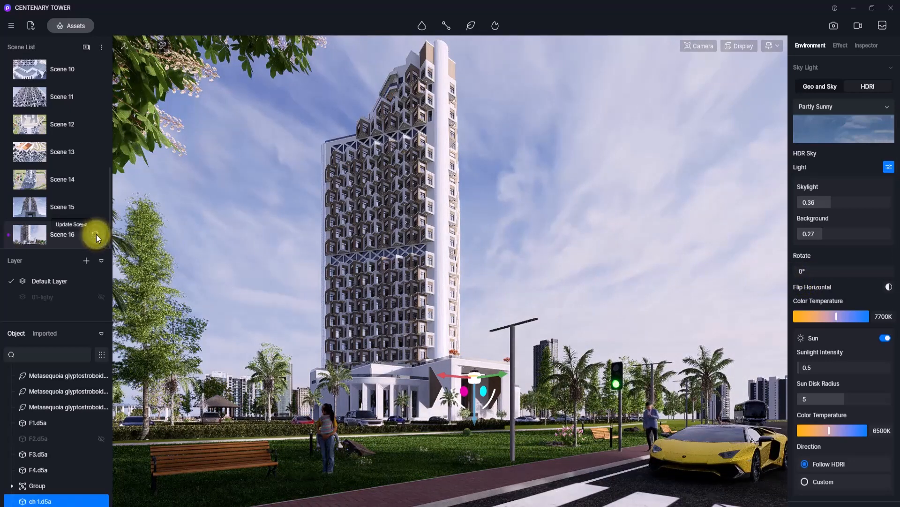
- Place a copy of the roundabout's Broadleaf 60 tree on the grass beside the road at X 4324, Y 64987
right_drag(474, 315, 818, 337)
key(w)
right_drag(488, 306, 488, 285)
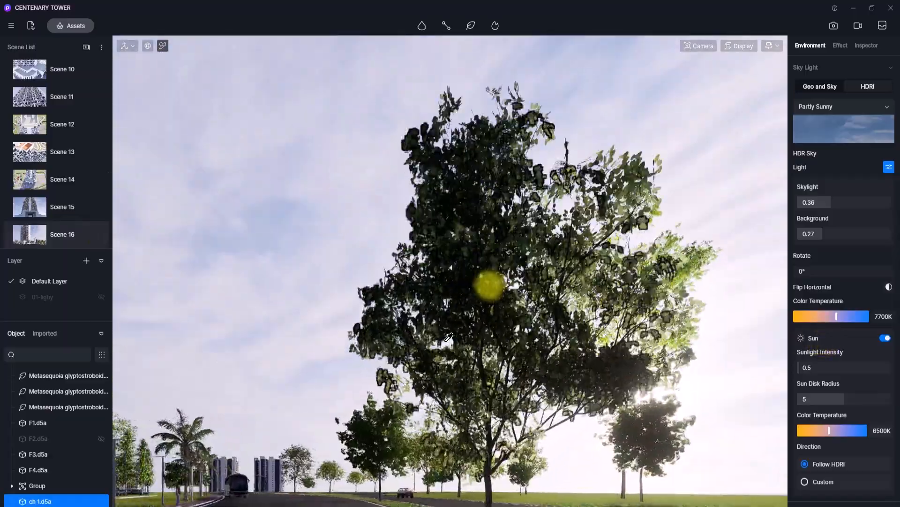
right_drag(360, 426, 352, 437)
key(1)
right_drag(554, 159, 485, 371)
scroll(444, 367, down, 10)
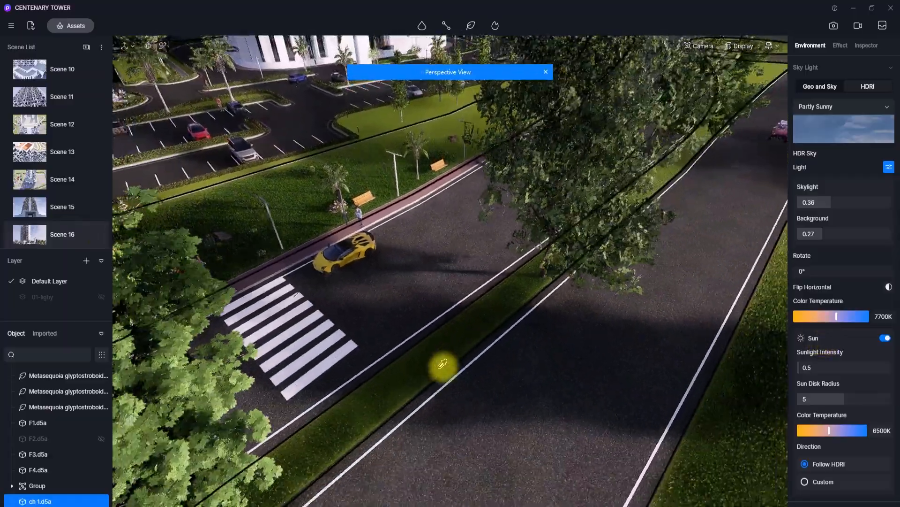
scroll(443, 367, down, 8)
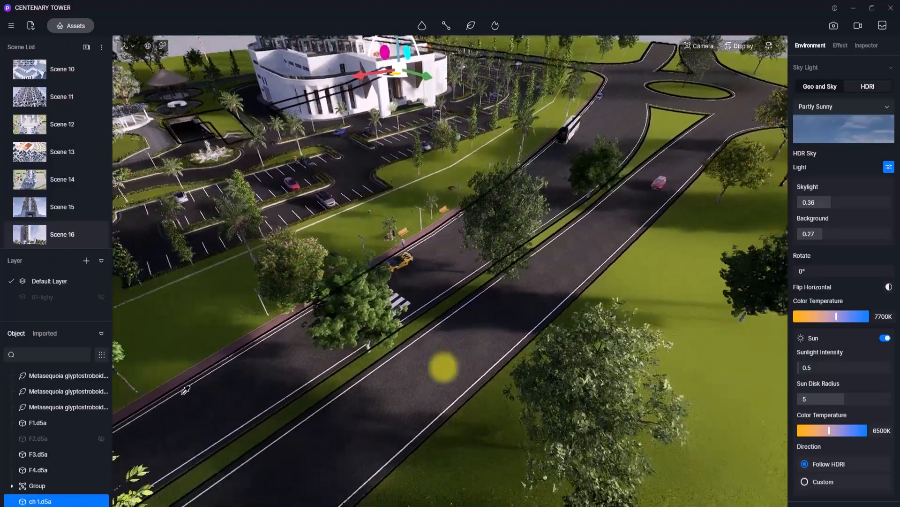
right_drag(495, 334, 522, 364)
scroll(402, 376, down, 3)
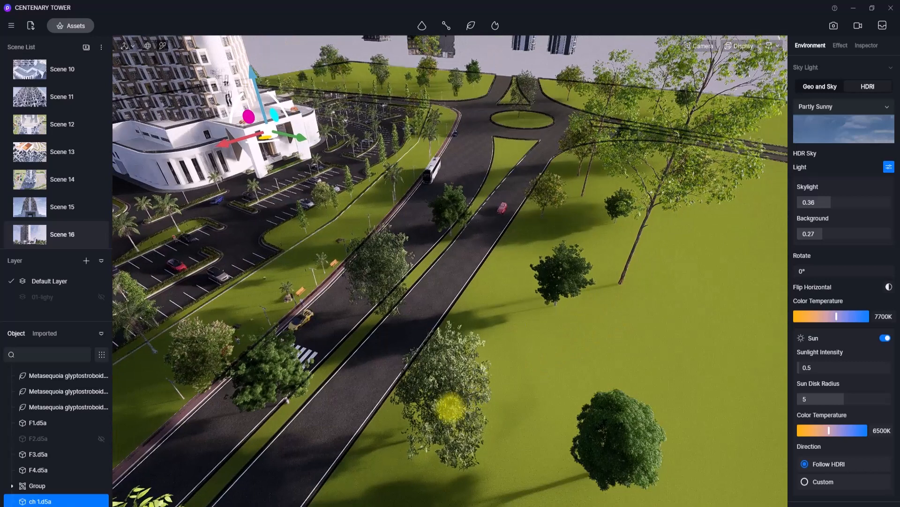
click(462, 391)
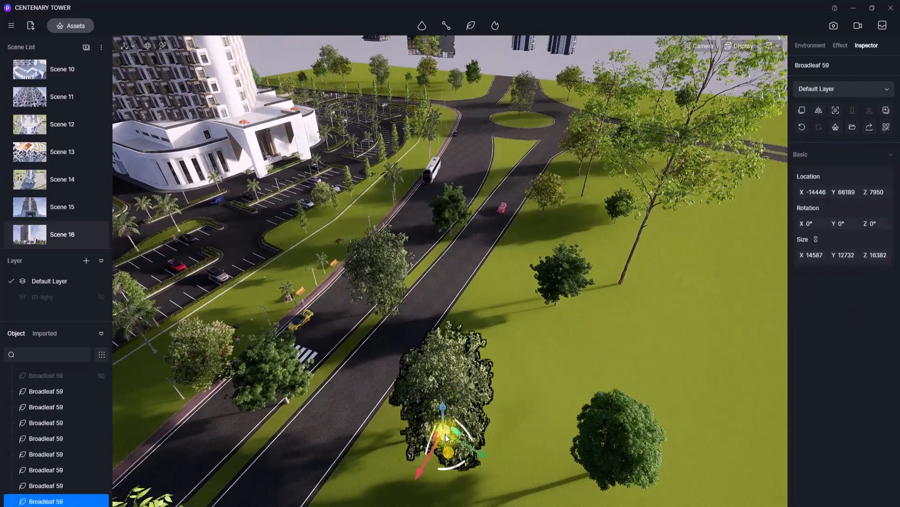
click(531, 96)
drag(531, 104, 508, 353)
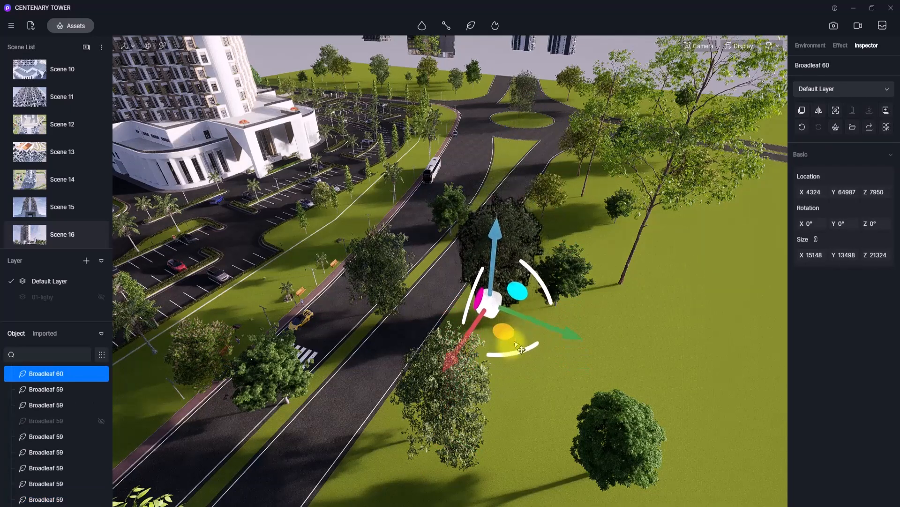
- Relocate the tall Broadleaf 54 tree beyond the road to X 46071, Y 41172 and return to the Scene 16 view
click(528, 96)
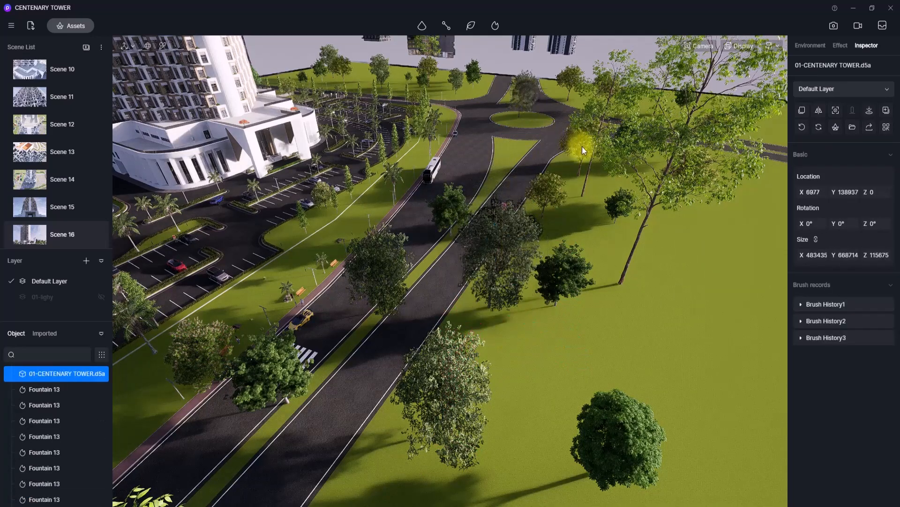
click(580, 143)
click(576, 140)
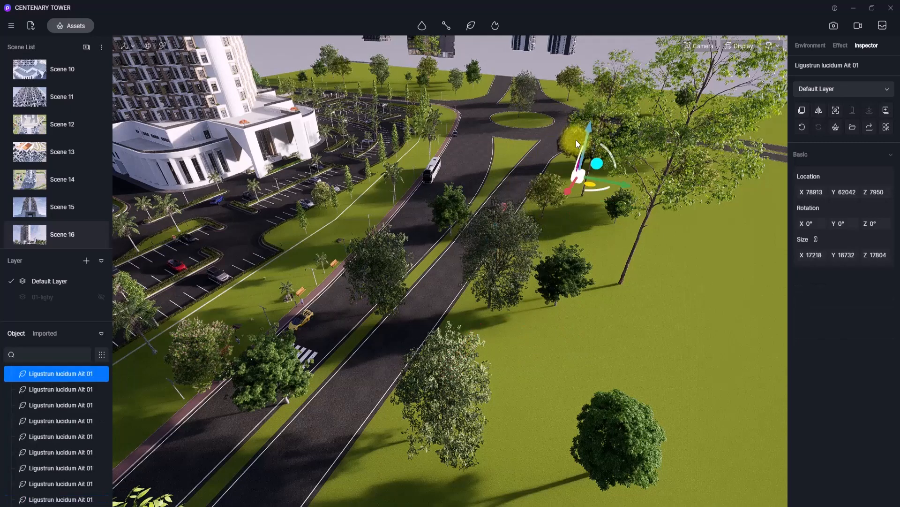
click(613, 107)
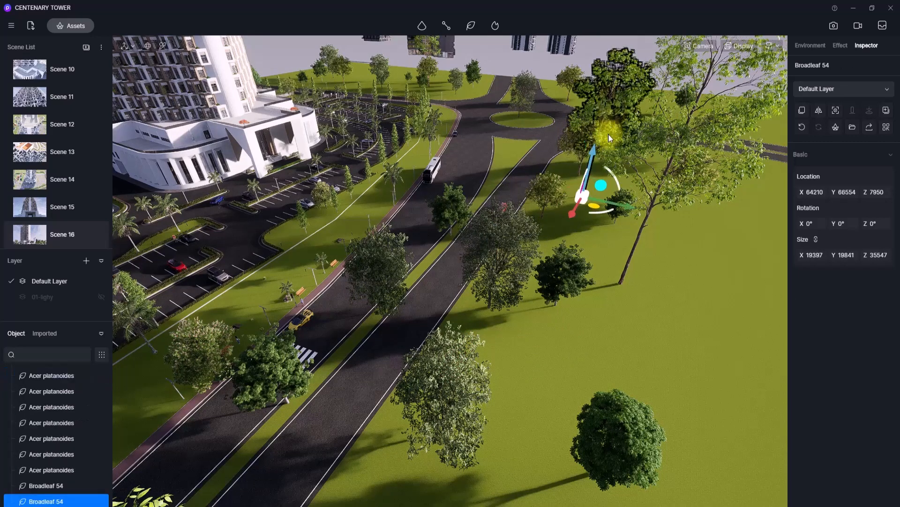
drag(467, 209, 421, 223)
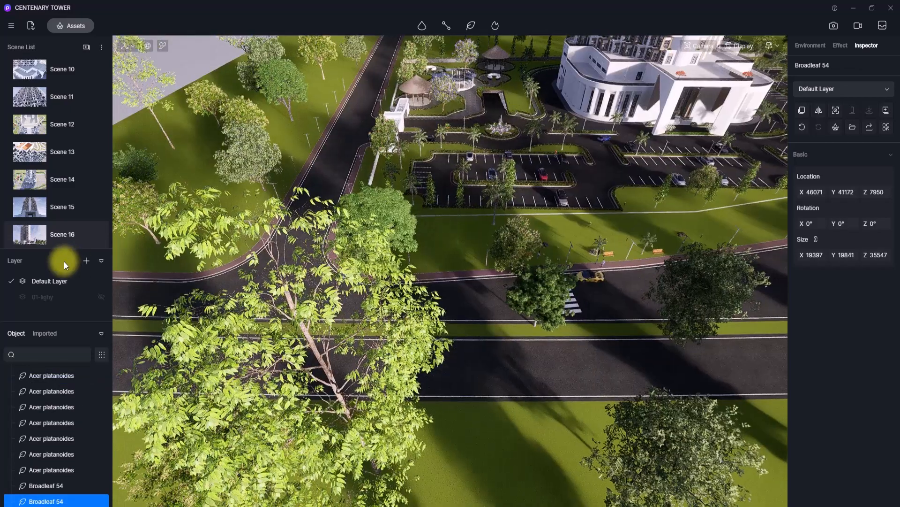
click(69, 237)
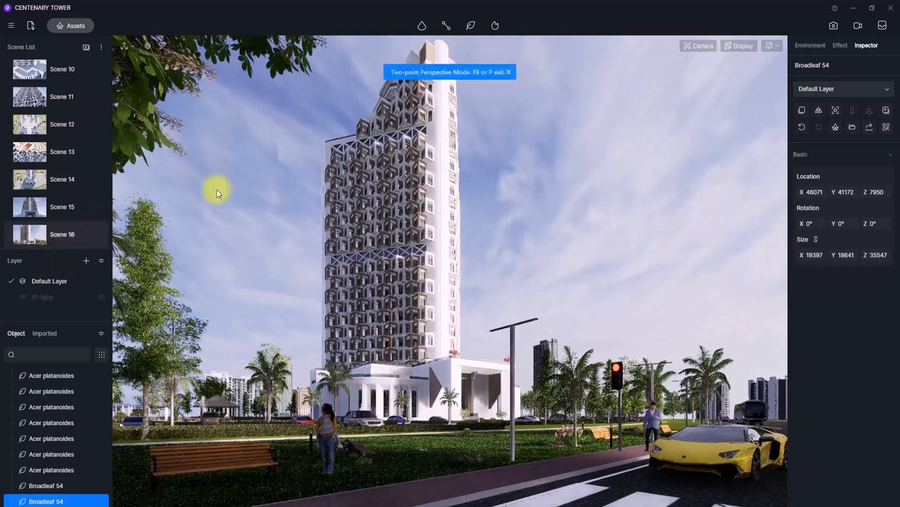
- Rotate the HDRI sky to 345° and replace Partly Sunny with the custom clear-sky HDRI 3DCollective_HDRi_034
click(811, 45)
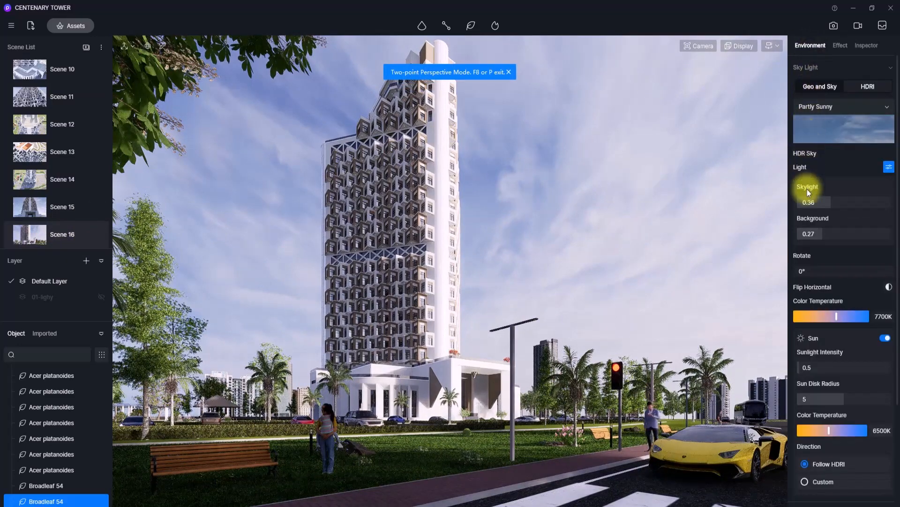
drag(804, 270, 892, 294)
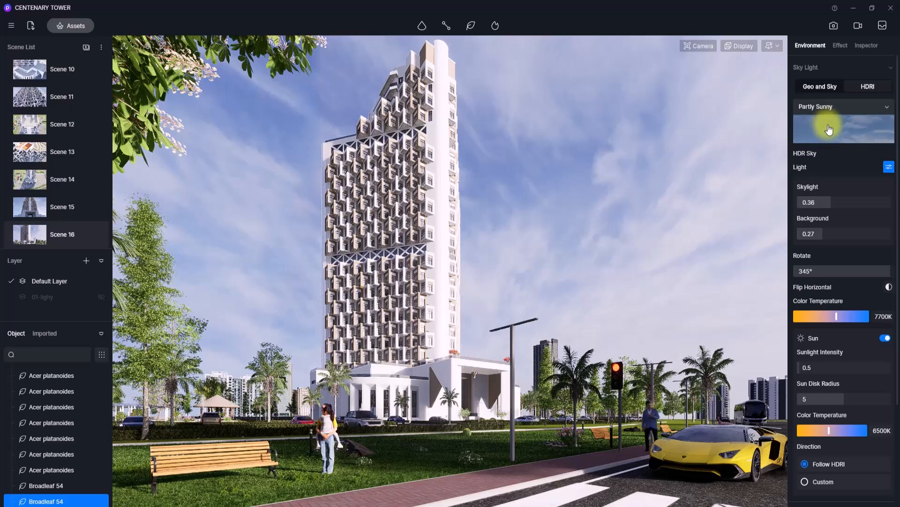
click(886, 107)
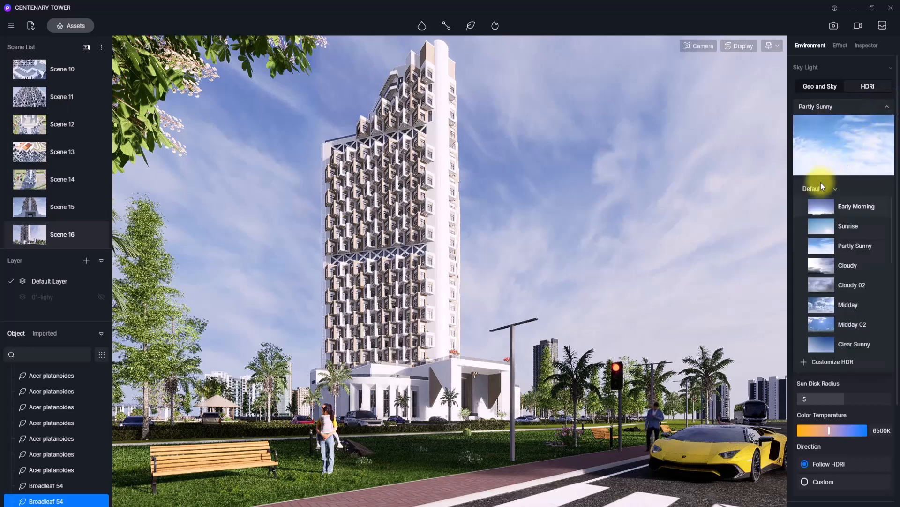
click(815, 189)
click(815, 202)
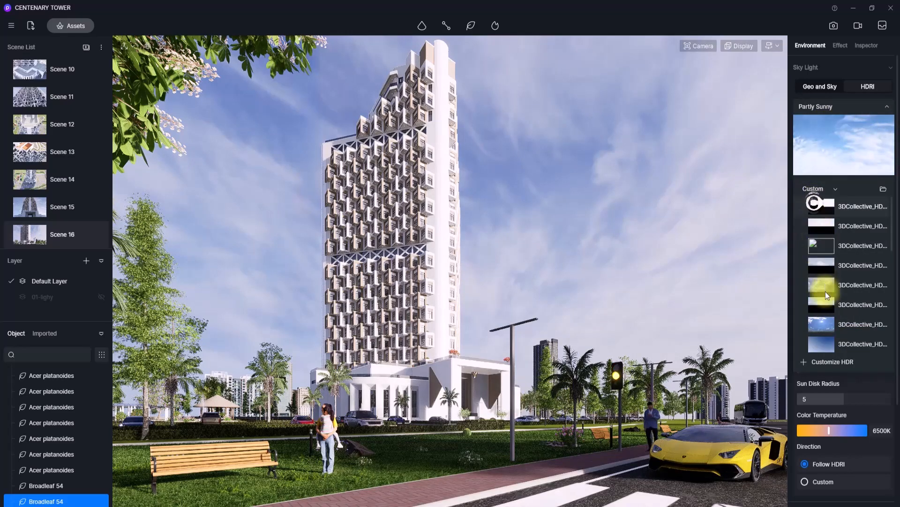
scroll(825, 295, down, 3)
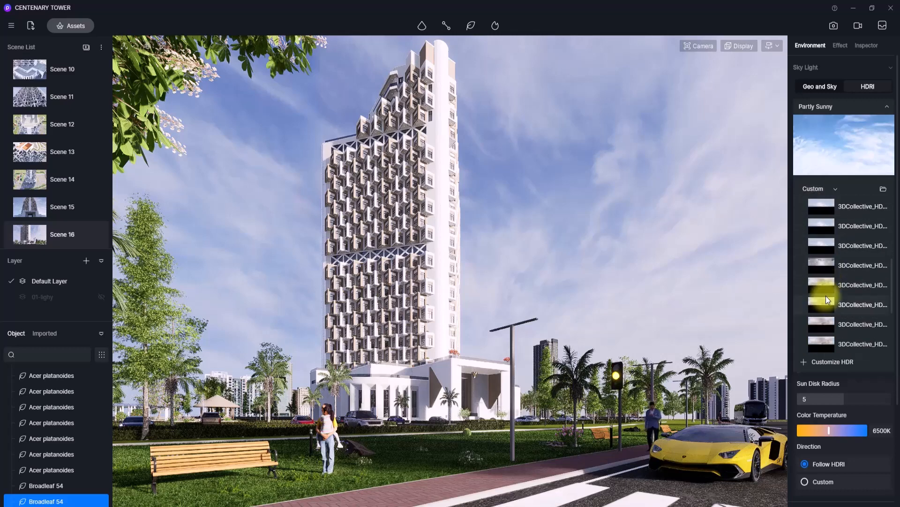
scroll(826, 294, down, 2)
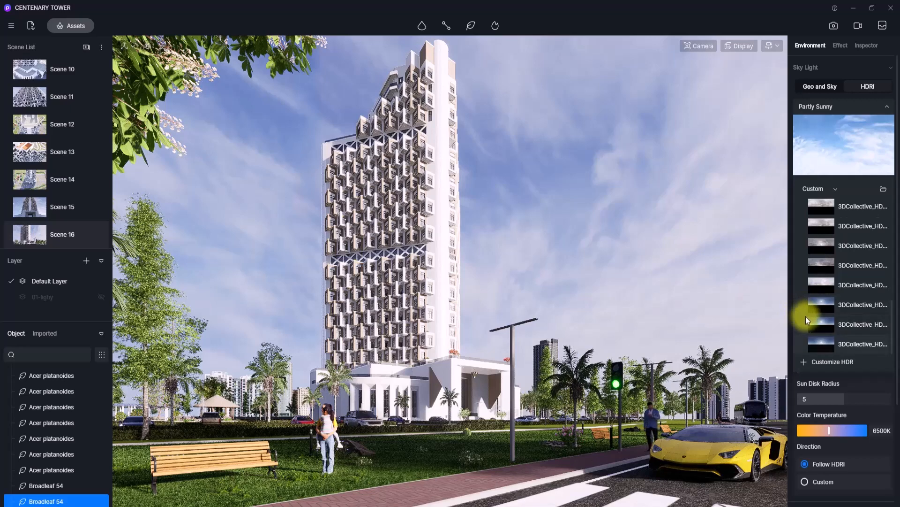
click(834, 302)
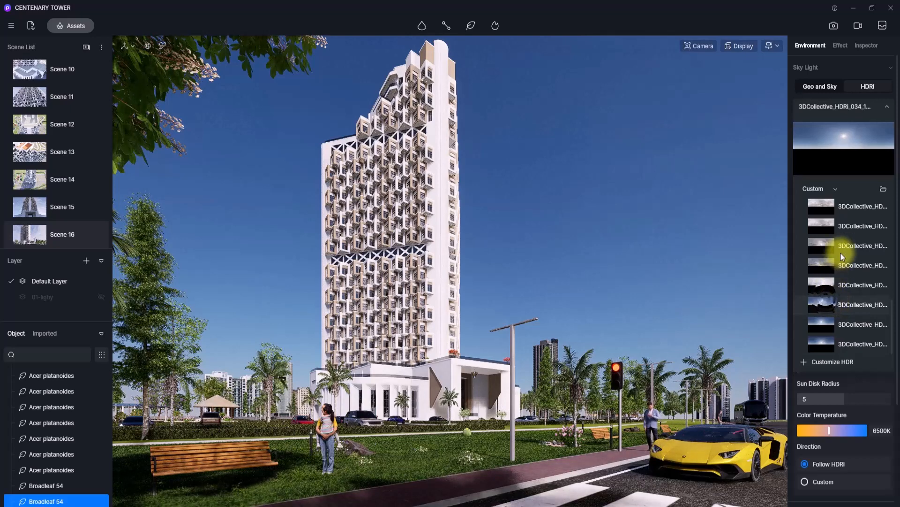
click(888, 107)
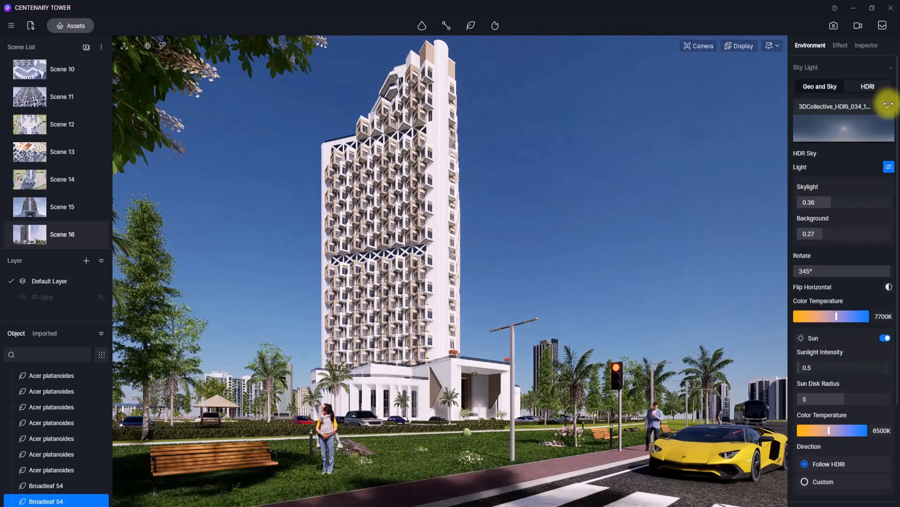
- Set the HDRI sky's Background to 0.38 and its Skylight to 0.25
drag(824, 233, 833, 233)
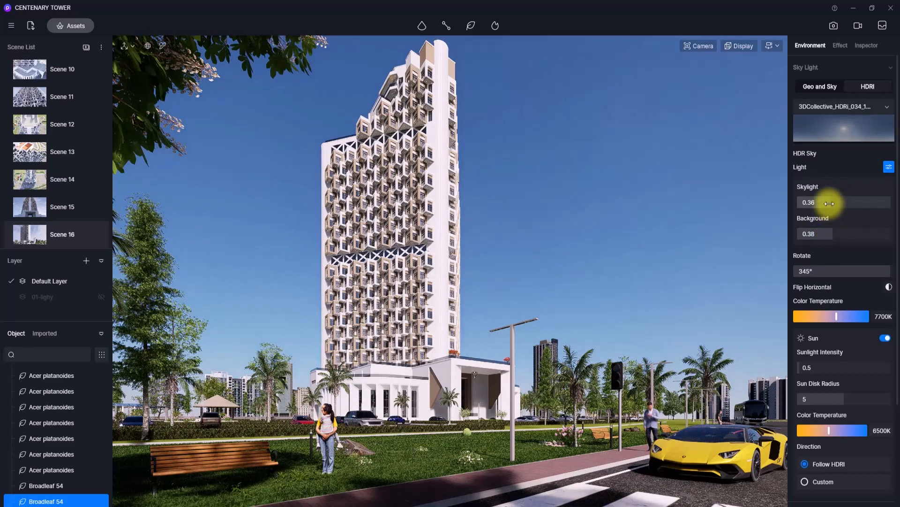
drag(828, 202, 816, 202)
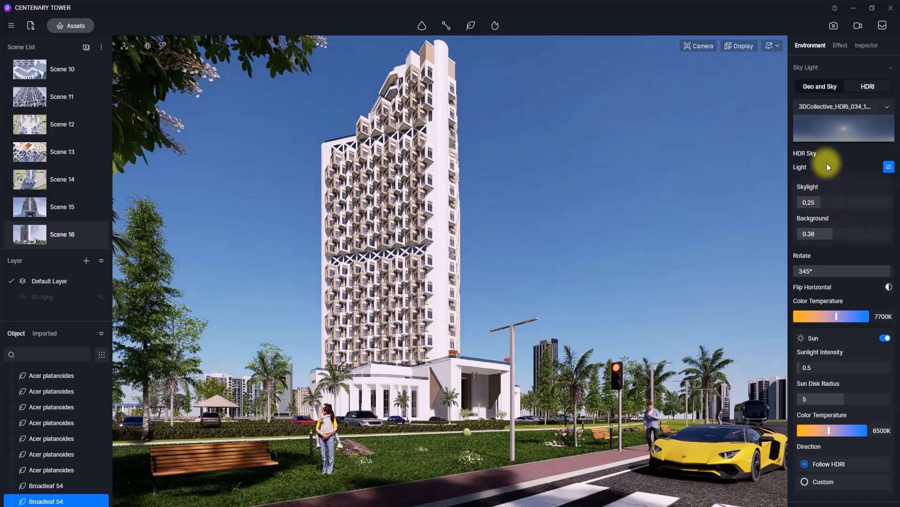
click(844, 46)
scroll(832, 85, up, 1)
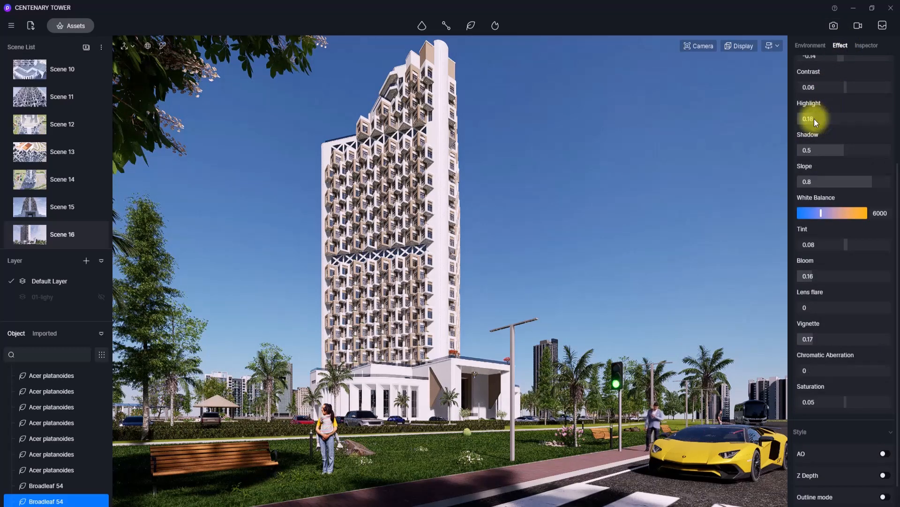
scroll(814, 103, up, 2)
click(812, 46)
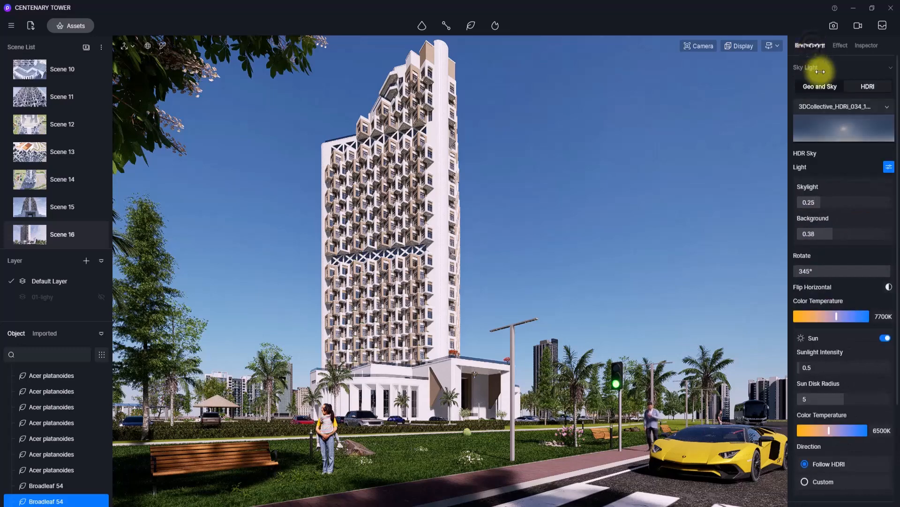
- Set the HDRI sky rotation to 26.7° and update Scene 16
mouse_move(883, 273)
mouse_down()
mouse_move(869, 271)
mouse_move(897, 283)
mouse_up()
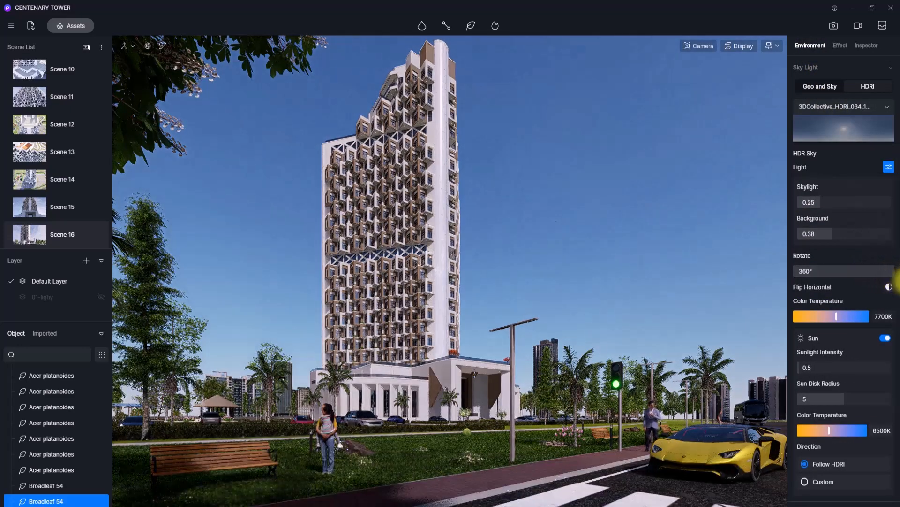
mouse_move(806, 271)
mouse_down()
mouse_move(826, 280)
mouse_move(798, 285)
mouse_move(829, 289)
mouse_move(787, 278)
mouse_move(801, 283)
mouse_up()
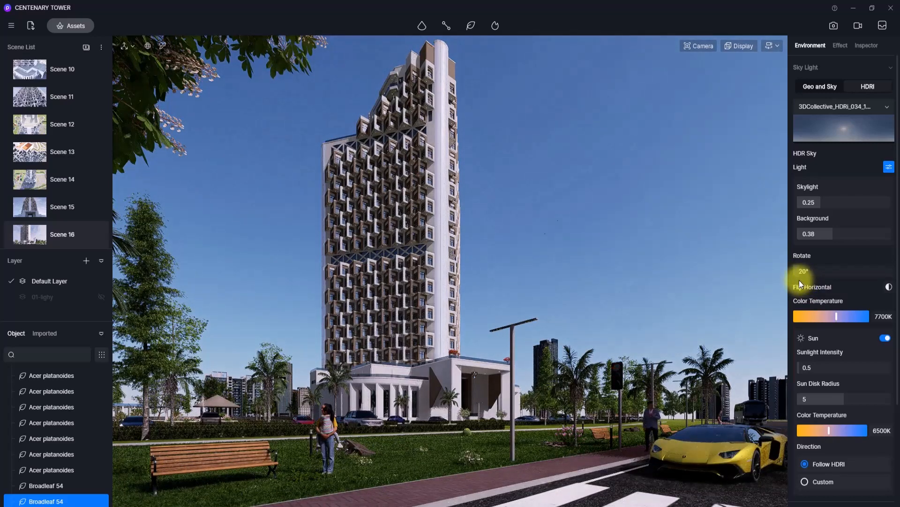
drag(801, 284, 802, 283)
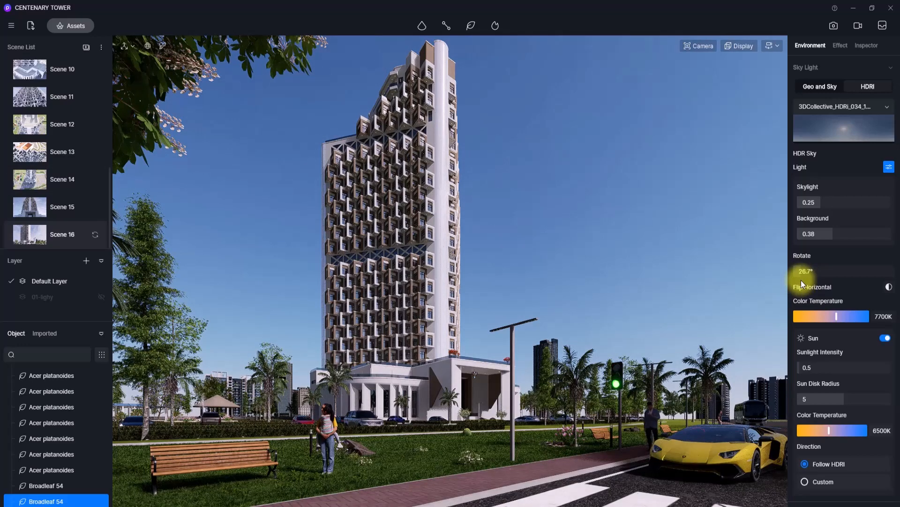
click(95, 234)
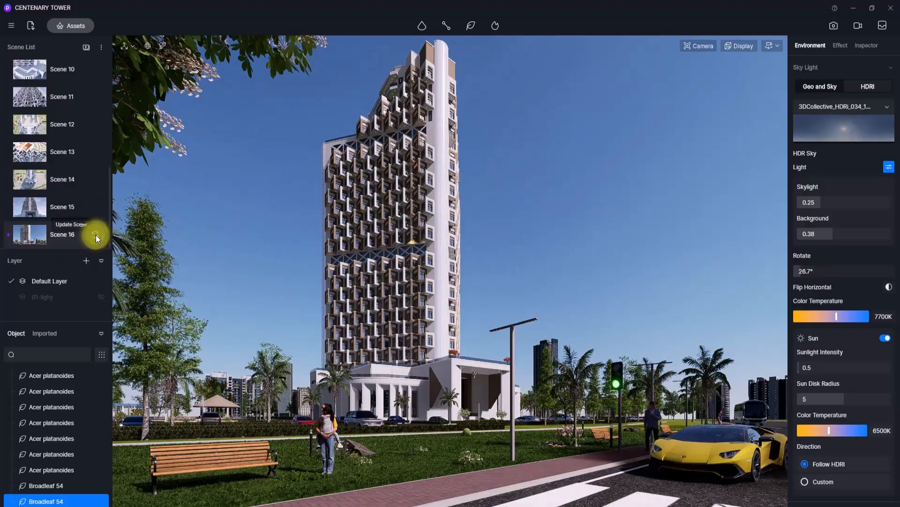
- Move the Acer platanoides tree on the median by the crosswalk to X -13739, Y 45758 and return to Scene 16
right_drag(264, 263, 384, 370)
scroll(384, 371, down, 5)
scroll(479, 332, down, 2)
right_drag(479, 332, 842, 322)
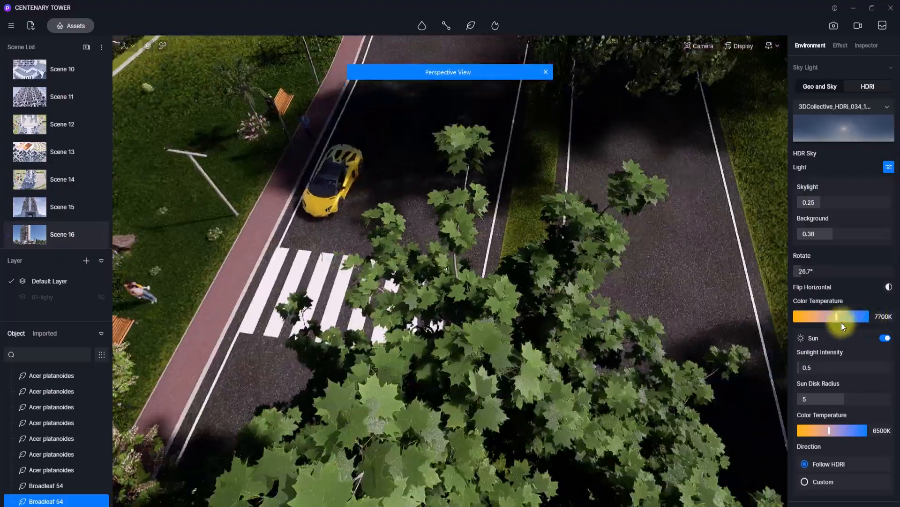
scroll(548, 365, down, 3)
drag(491, 373, 510, 297)
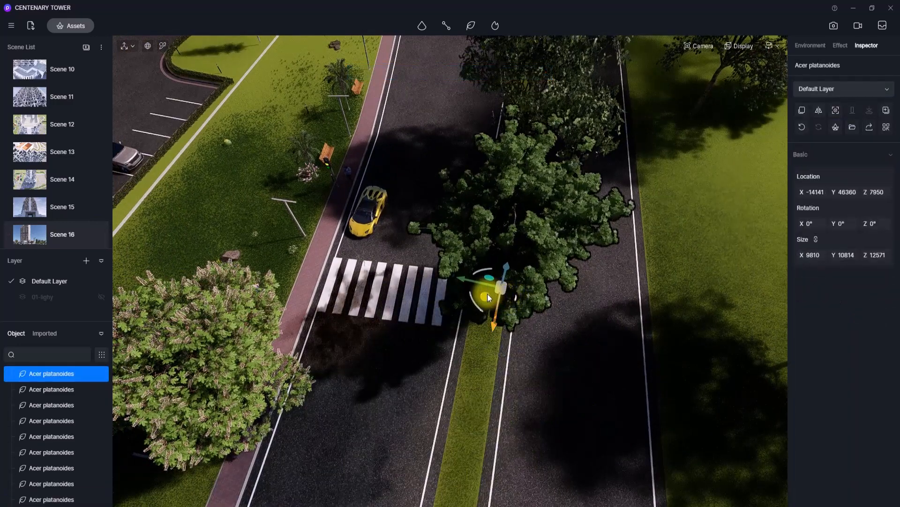
drag(486, 296, 478, 290)
click(405, 282)
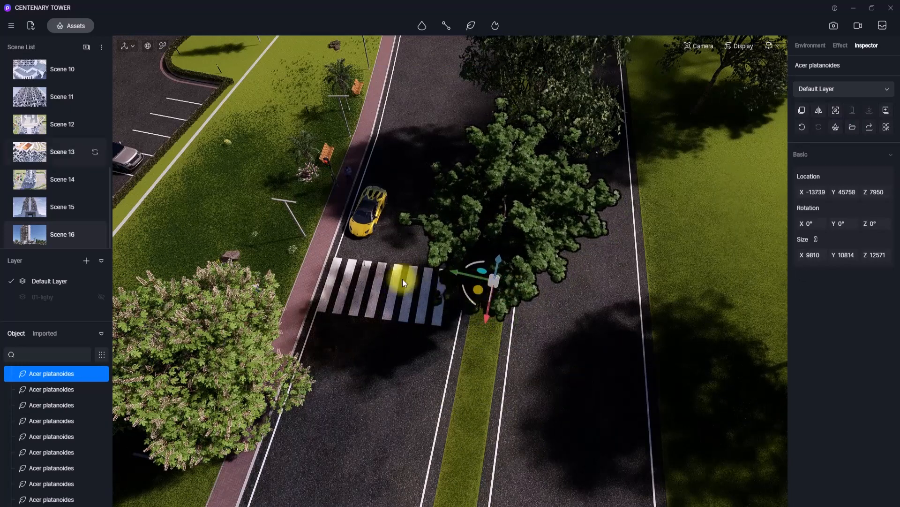
click(34, 233)
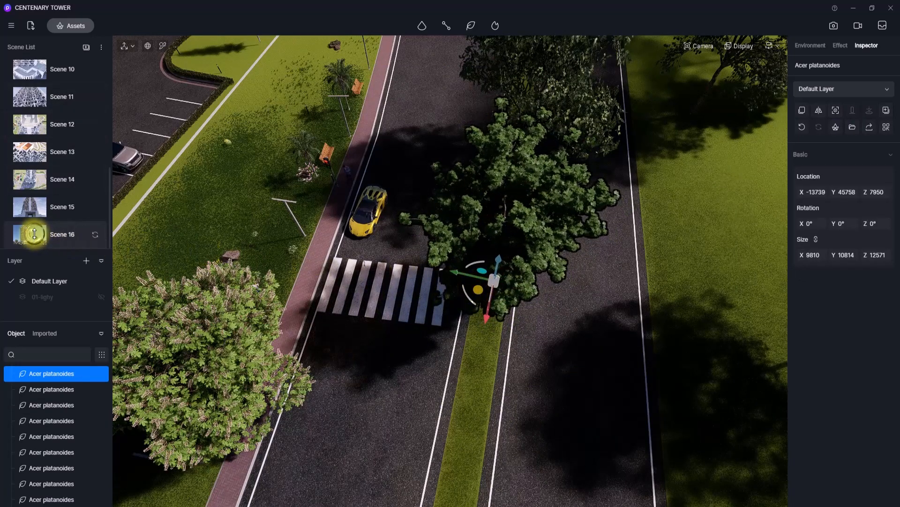
click(34, 233)
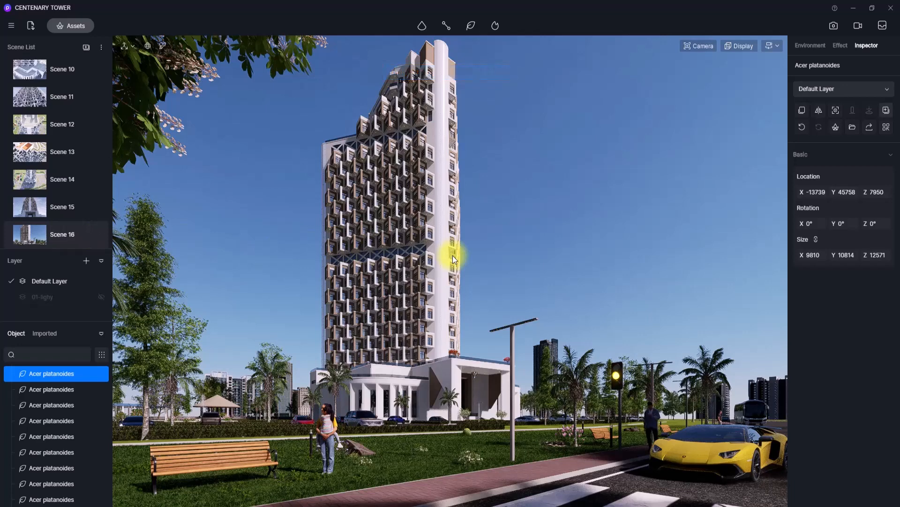
- Set the White Balance to 6452 and open the image rendering mode
click(840, 44)
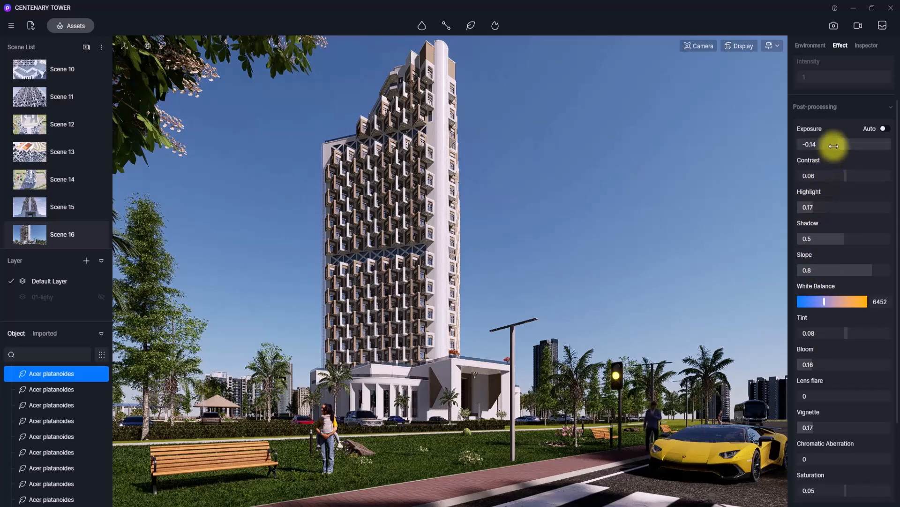
drag(836, 143, 838, 143)
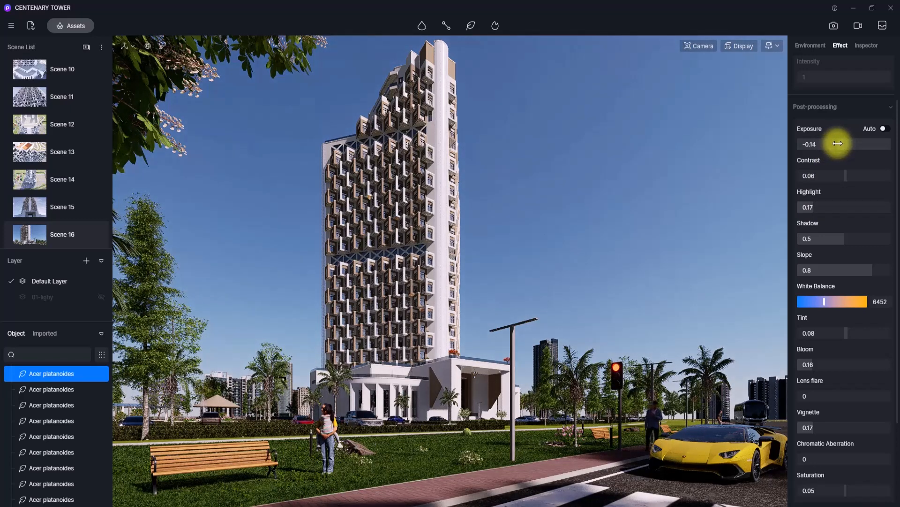
click(833, 26)
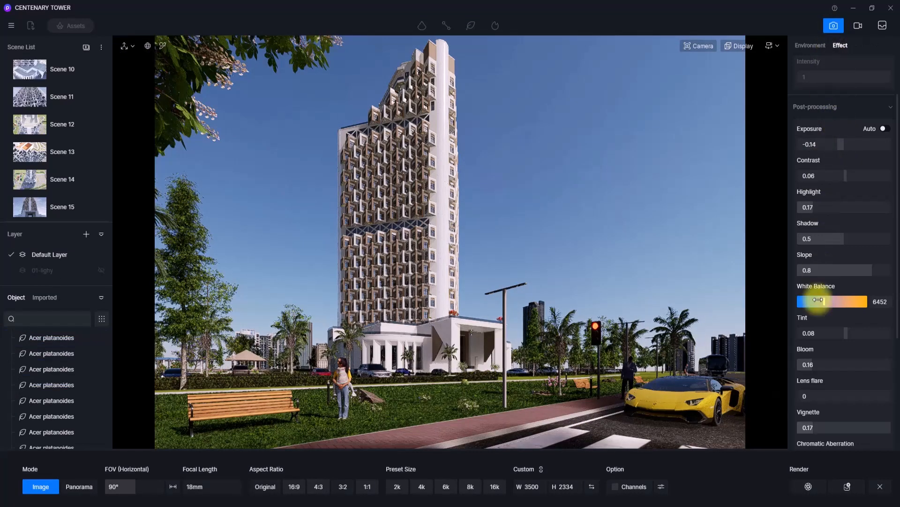
- Render the Scene 16 image at 3500 x 2334 and save it as CENTENARY TOWER RENDER 1B.png in the 03-renders folder
click(808, 490)
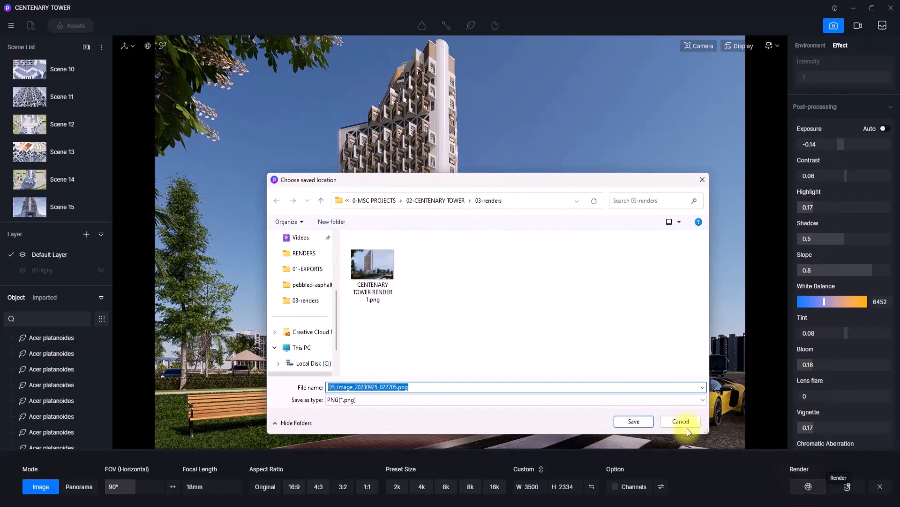
click(381, 273)
click(405, 388)
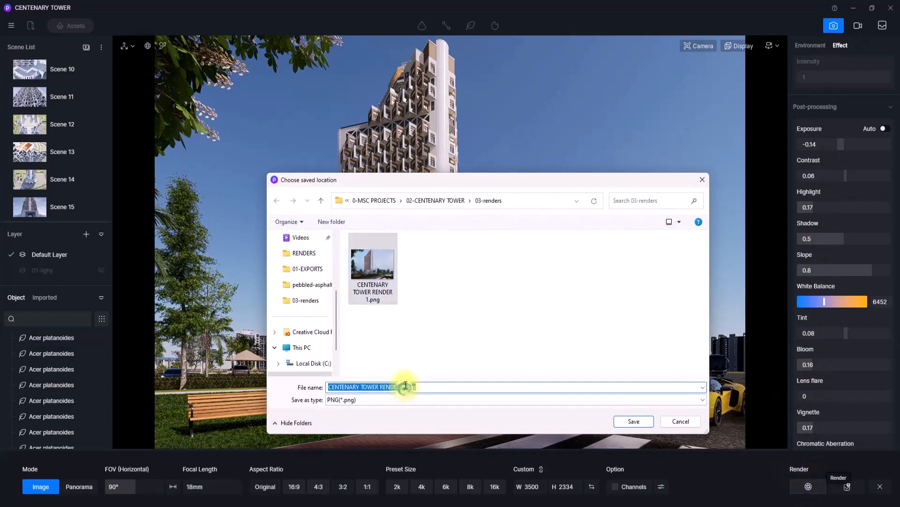
click(404, 386)
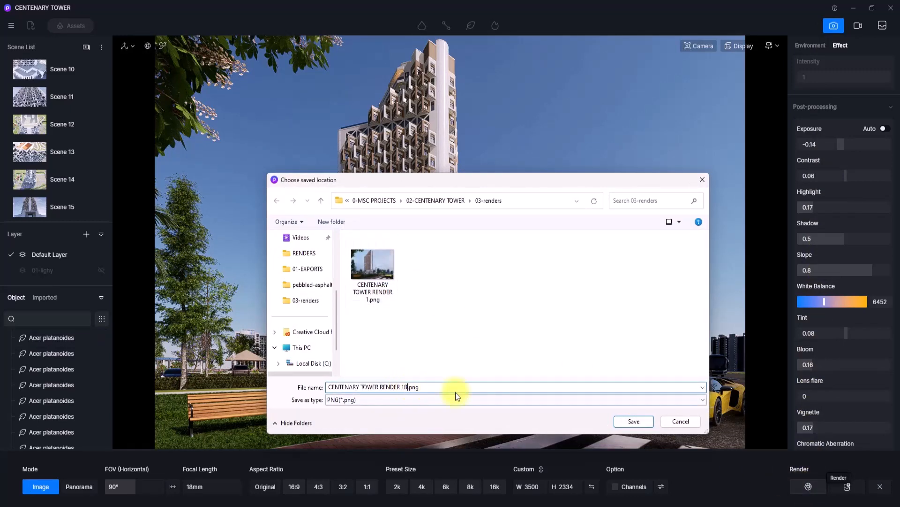
click(638, 421)
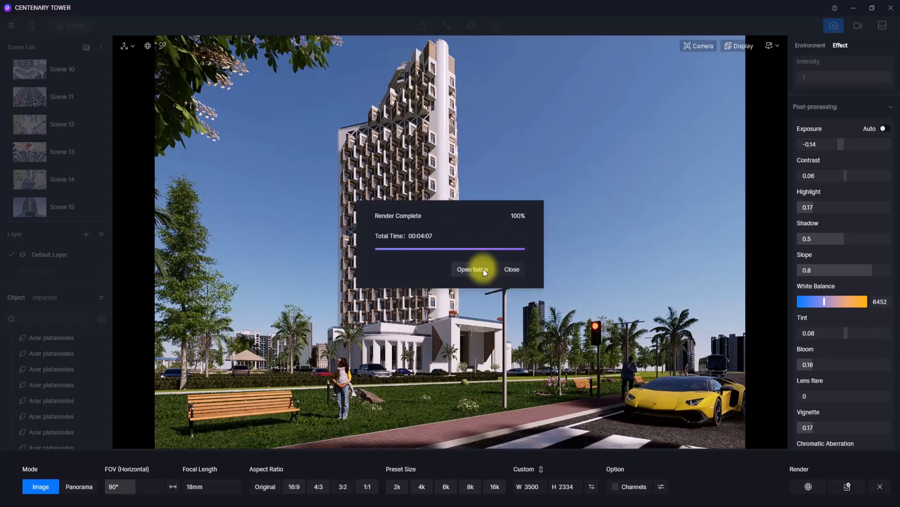
- Open the render folder and view CENTENARY TOWER RENDER 1.png followed by CENTENARY TOWER RENDER 1B.png to compare them
click(483, 269)
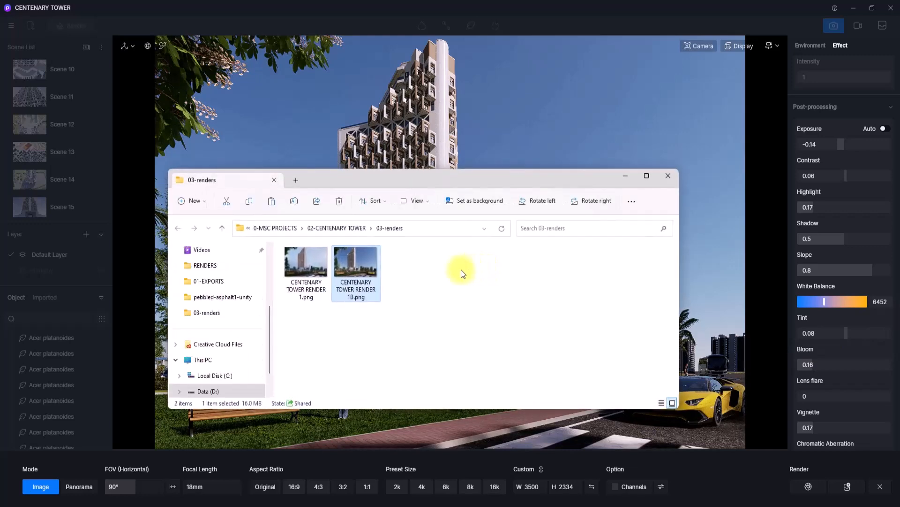
double_click(311, 276)
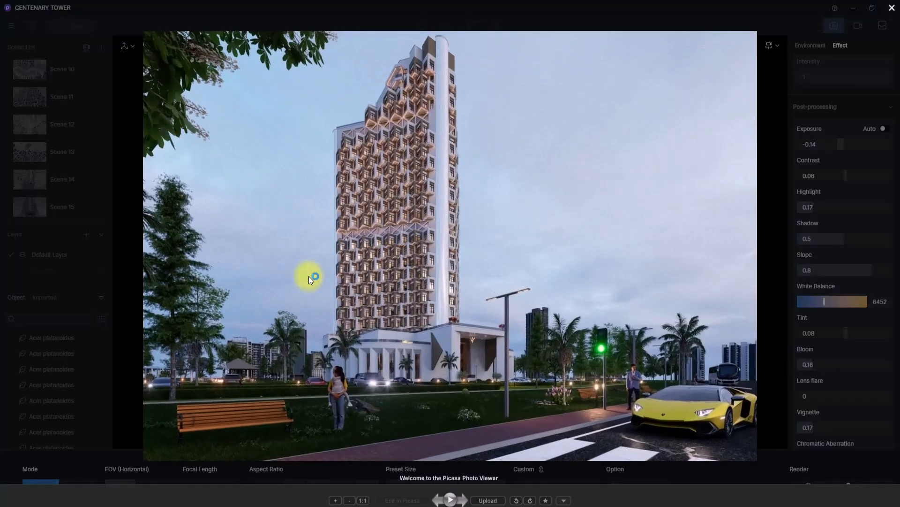
click(463, 500)
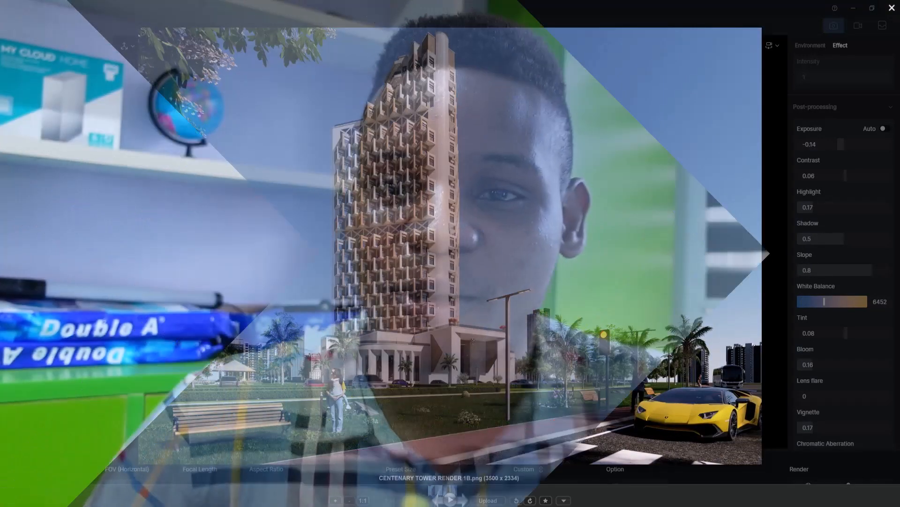